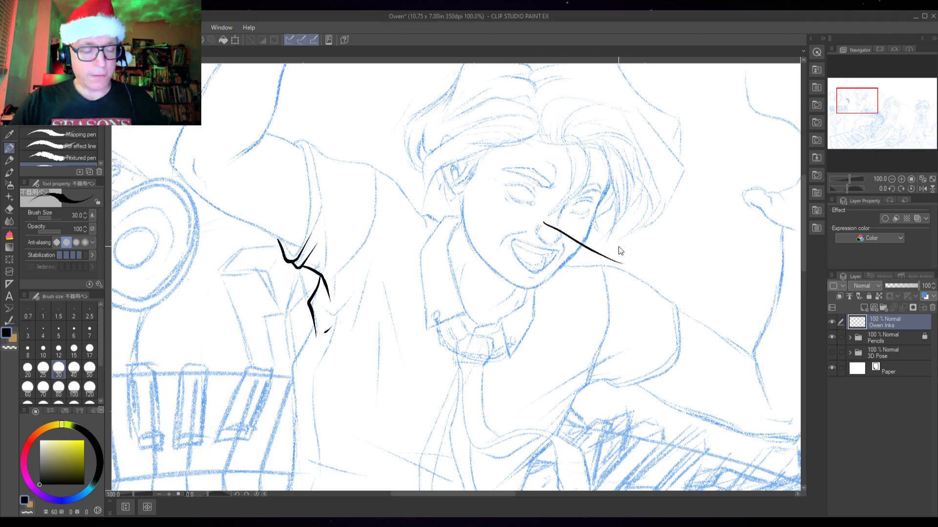
{"action": "left_click_drag", "start_coordinate": [549, 284], "coordinate": [634, 306]}
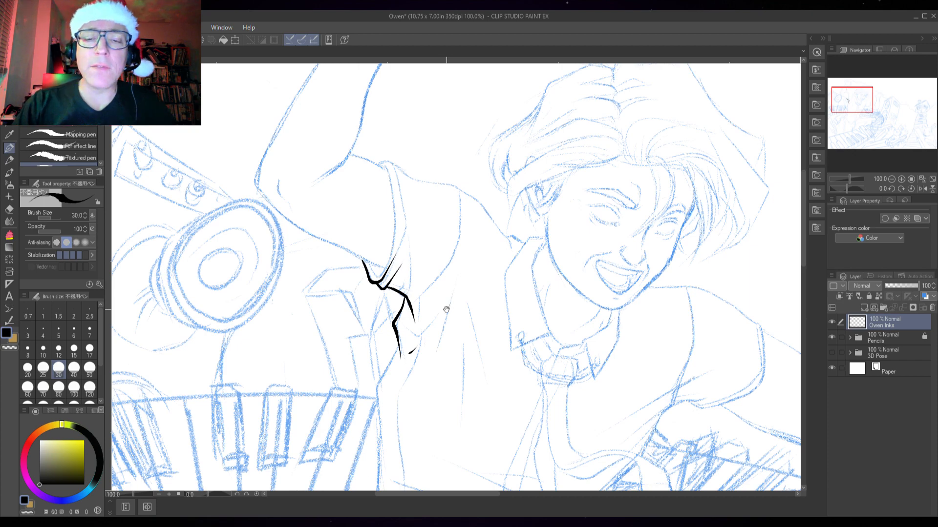
{"action": "left_click_drag", "start_coordinate": [458, 268], "coordinate": [544, 265]}
{"action": "scroll", "coordinate": [542, 224], "scroll_direction": "up", "scroll_amount": 2}
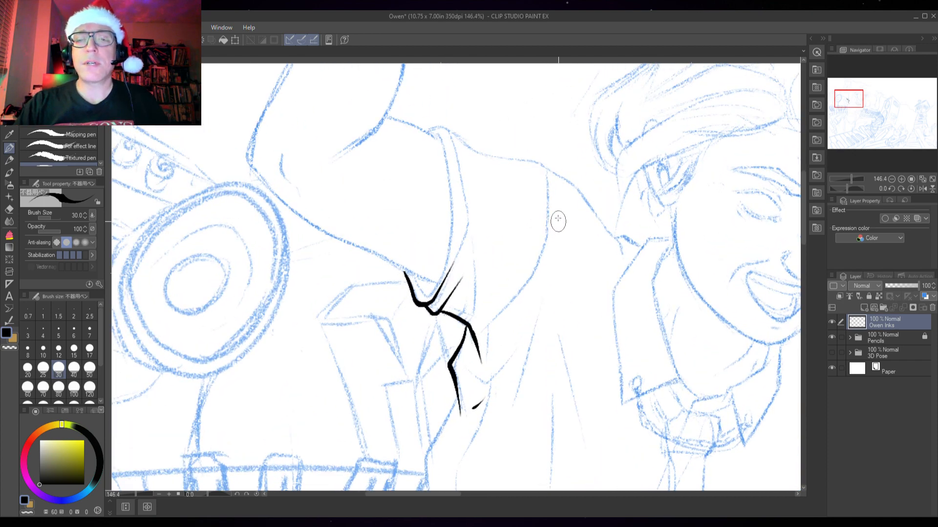
{"action": "mouse_move", "coordinate": [547, 175]}
{"action": "left_mouse_down"}
{"action": "mouse_move", "coordinate": [542, 264]}
{"action": "mouse_move", "coordinate": [483, 337]}
{"action": "left_mouse_up"}
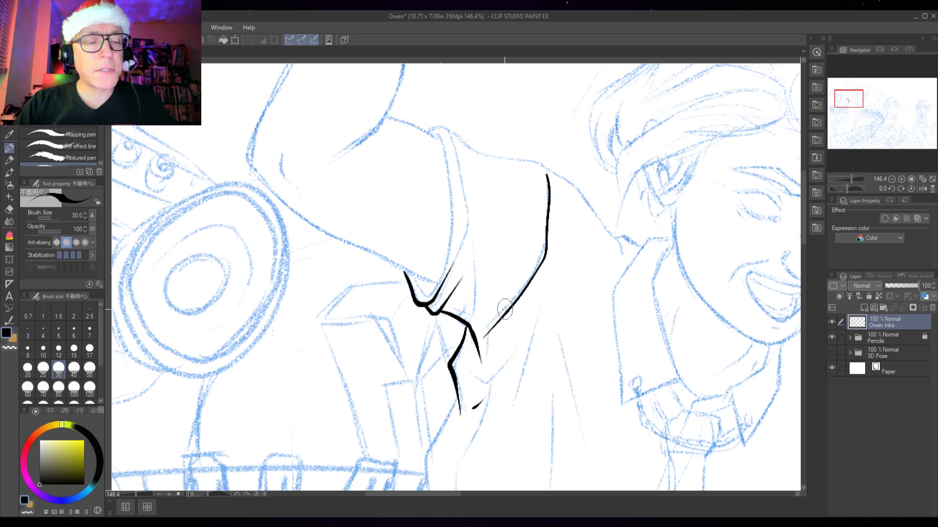
{"action": "key", "text": "ctrl+z"}
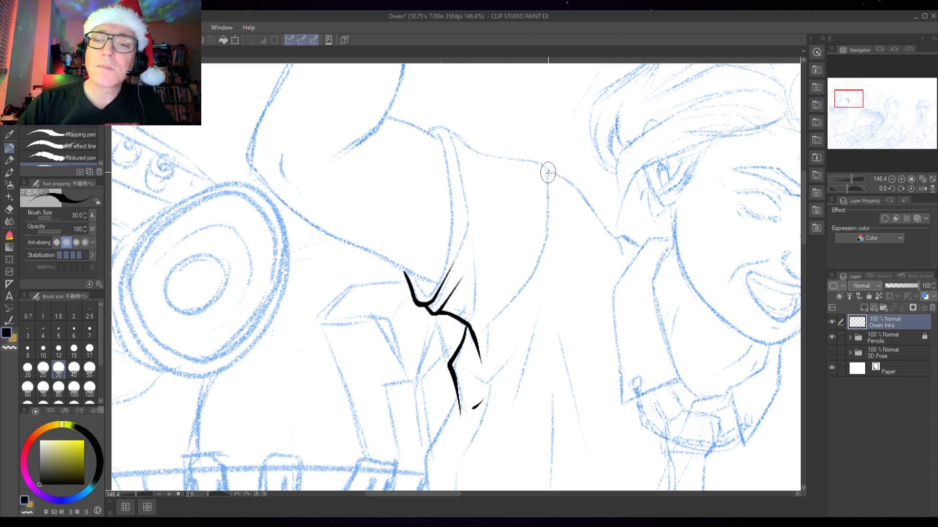
{"action": "left_click_drag", "start_coordinate": [548, 172], "coordinate": [538, 242]}
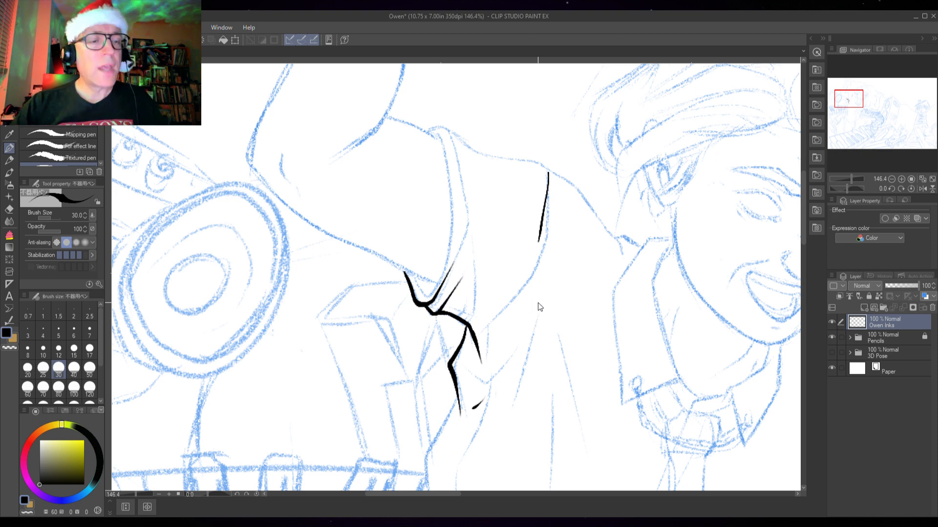
{"action": "key", "text": "ctrl+z"}
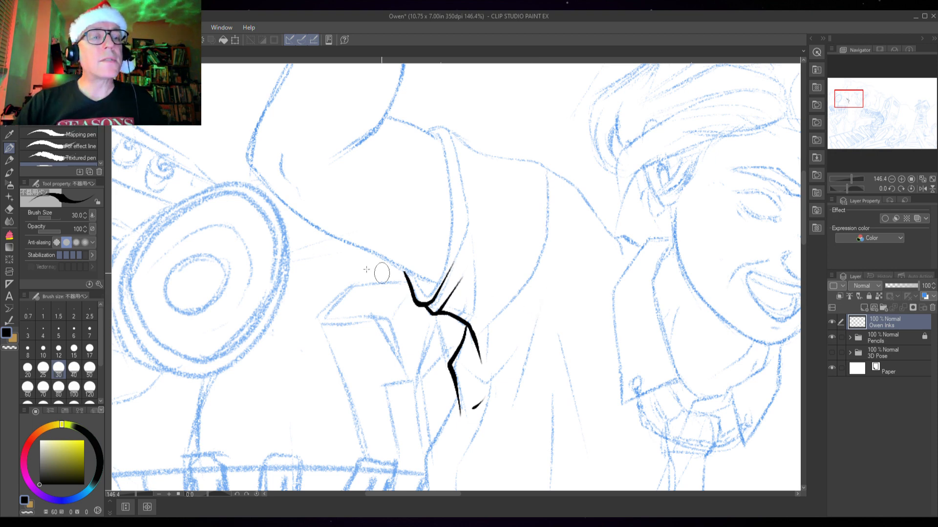
Step: Ink the curved armhole seam of the laughing figure from the shoulder down to the underarm folds
{"action": "scroll", "coordinate": [99, 133], "scroll_direction": "up", "scroll_amount": 3}
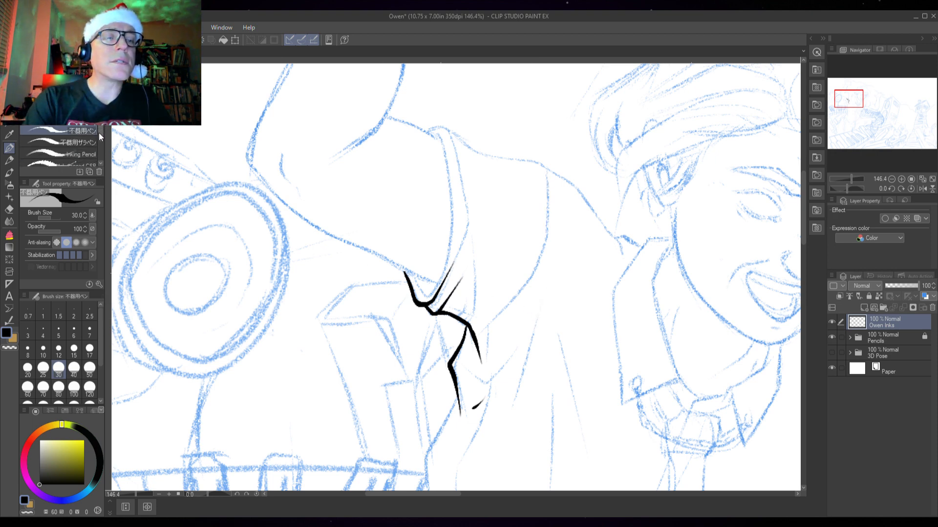
{"action": "left_click", "coordinate": [87, 255]}
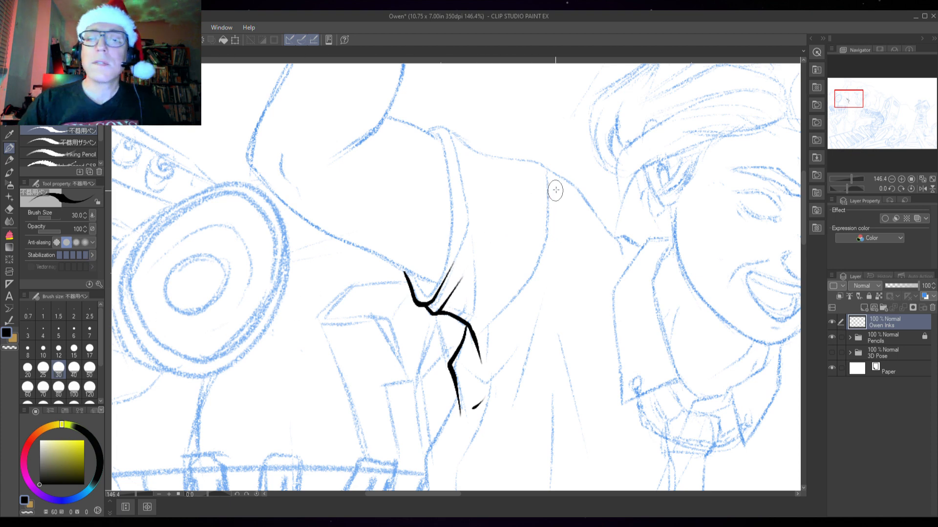
{"action": "mouse_move", "coordinate": [548, 175]}
{"action": "left_mouse_down"}
{"action": "mouse_move", "coordinate": [544, 260]}
{"action": "mouse_move", "coordinate": [479, 339]}
{"action": "left_mouse_up"}
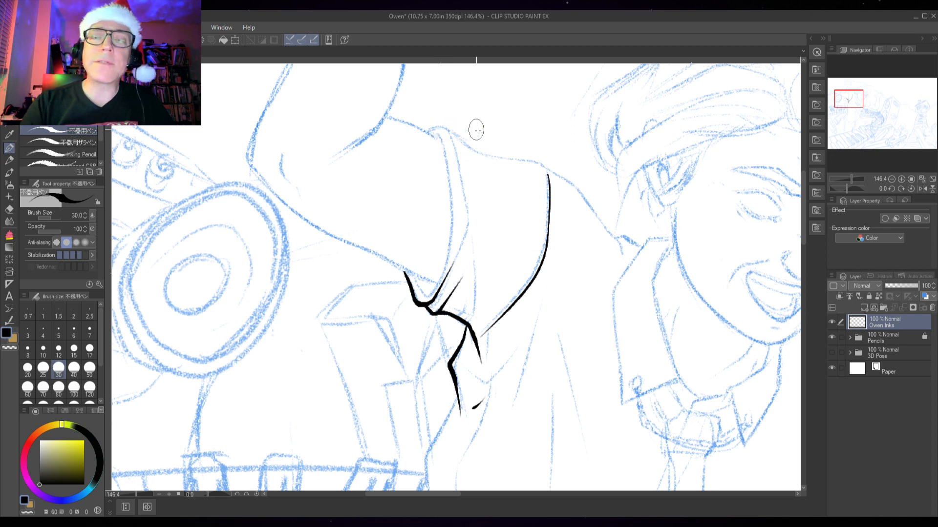
{"action": "mouse_move", "coordinate": [483, 122]}
{"action": "left_mouse_down"}
{"action": "mouse_move", "coordinate": [580, 160]}
{"action": "mouse_move", "coordinate": [633, 238]}
{"action": "left_mouse_up"}
{"action": "key", "text": "ctrl+z"}
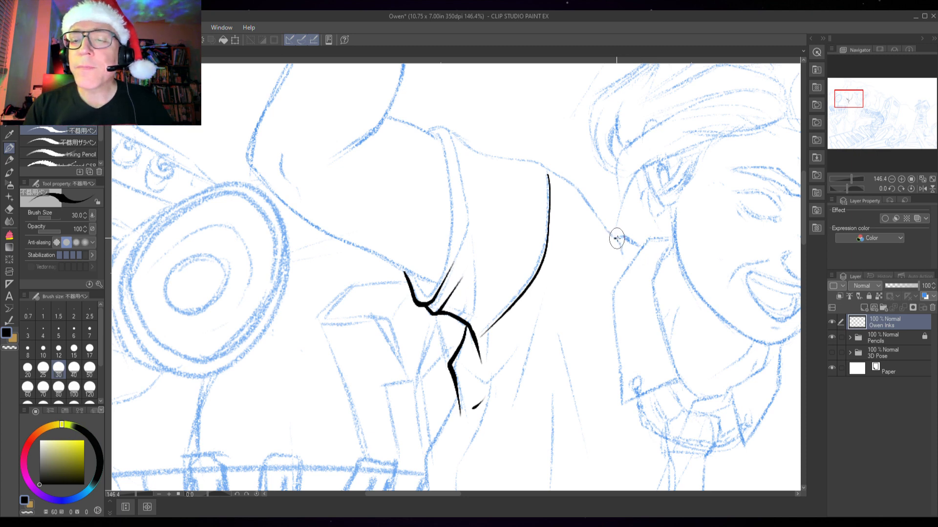
Step: Ink the small fold where the shoulder meets the neck and the outer outline of the left collar flap down to its point
{"action": "left_click_drag", "start_coordinate": [614, 238], "coordinate": [642, 244]}
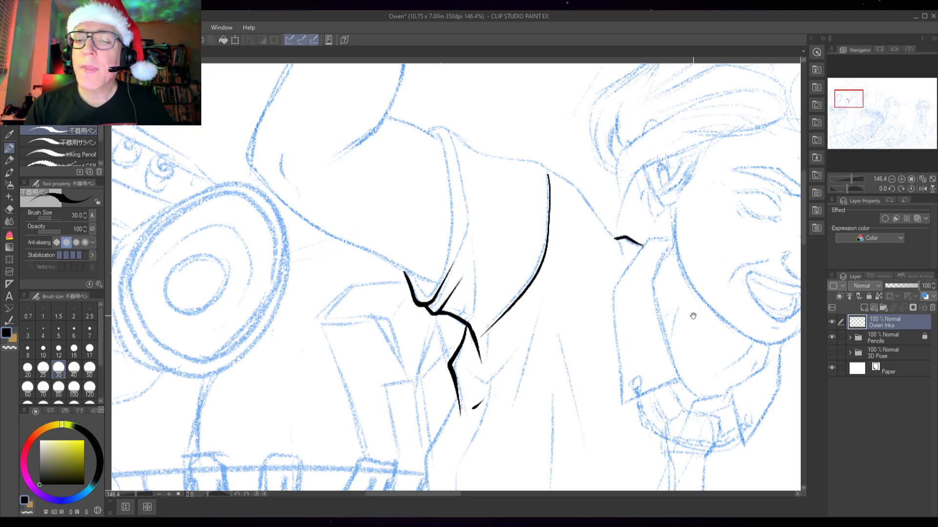
{"action": "left_click_drag", "start_coordinate": [675, 282], "coordinate": [593, 211]}
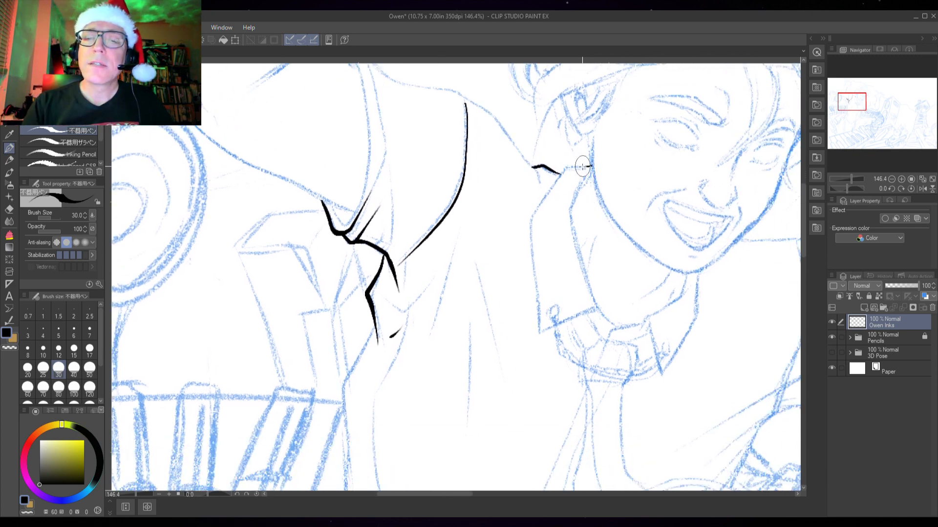
{"action": "mouse_move", "coordinate": [592, 166]}
{"action": "left_mouse_down"}
{"action": "mouse_move", "coordinate": [566, 168]}
{"action": "mouse_move", "coordinate": [534, 211]}
{"action": "mouse_move", "coordinate": [540, 334]}
{"action": "left_mouse_up"}
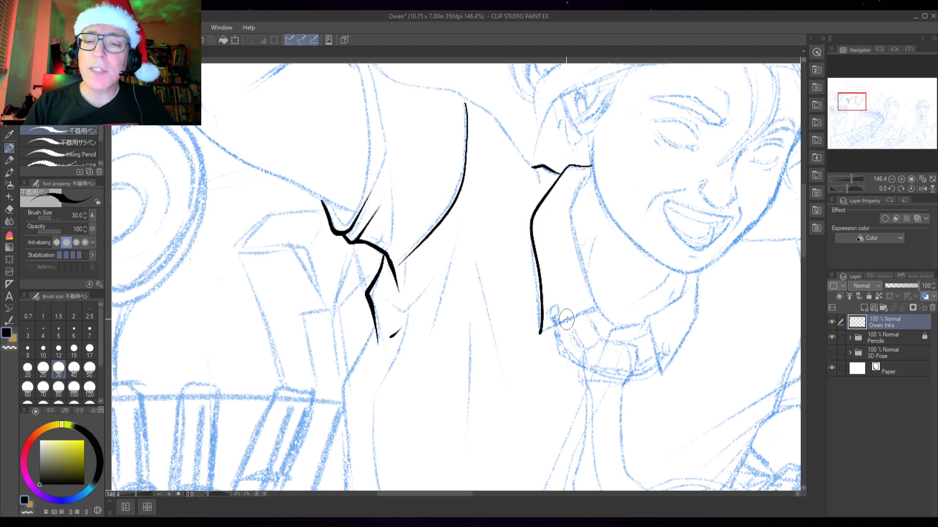
{"action": "key", "text": "ctrl+z"}
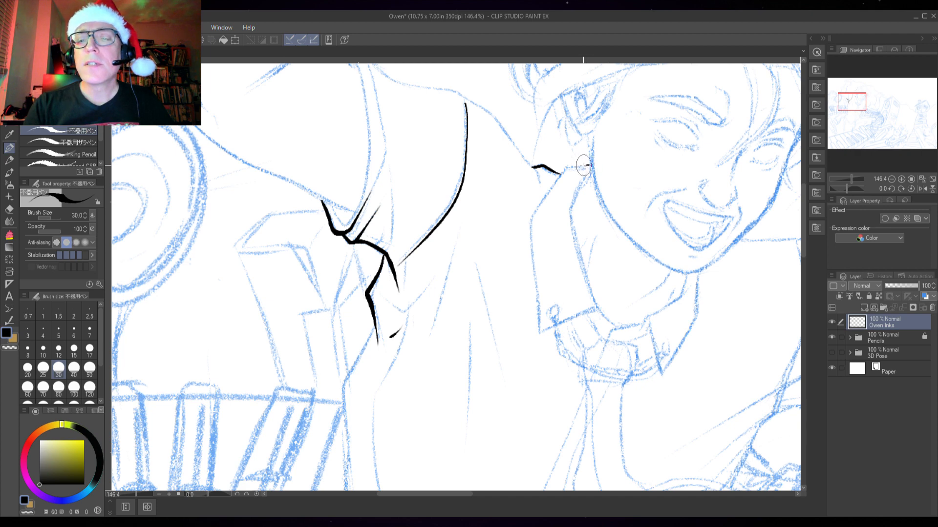
{"action": "mouse_move", "coordinate": [589, 166]}
{"action": "left_mouse_down"}
{"action": "mouse_move", "coordinate": [563, 168]}
{"action": "mouse_move", "coordinate": [529, 220]}
{"action": "mouse_move", "coordinate": [535, 341]}
{"action": "mouse_move", "coordinate": [597, 312]}
{"action": "left_mouse_up"}
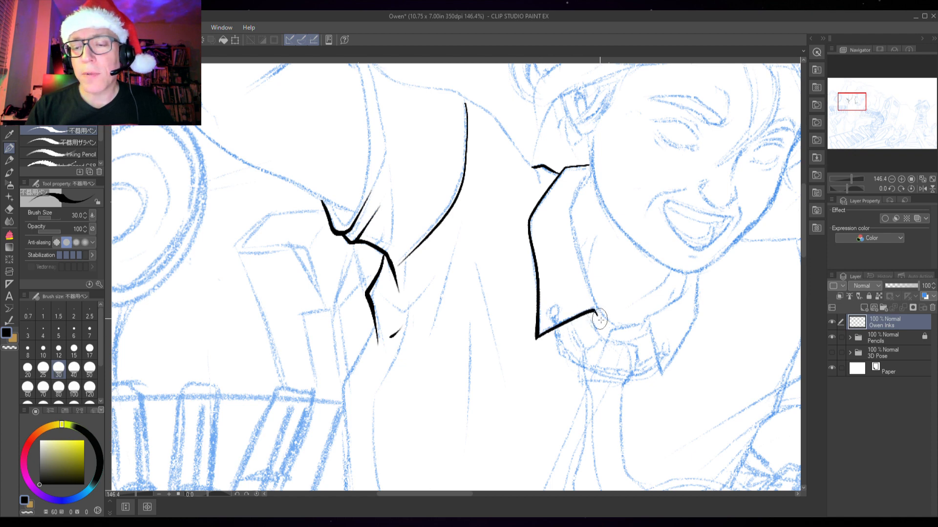
Step: Ink a small oval button on the point of each collar flap
{"action": "left_click_drag", "start_coordinate": [586, 351], "coordinate": [575, 307]}
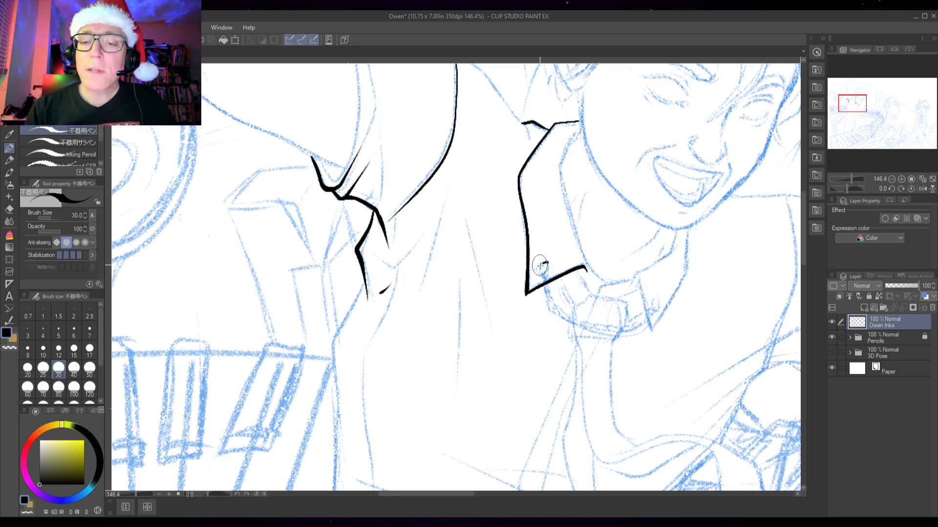
{"action": "mouse_move", "coordinate": [548, 263]}
{"action": "left_mouse_down"}
{"action": "mouse_move", "coordinate": [538, 274]}
{"action": "mouse_move", "coordinate": [549, 263]}
{"action": "left_mouse_up"}
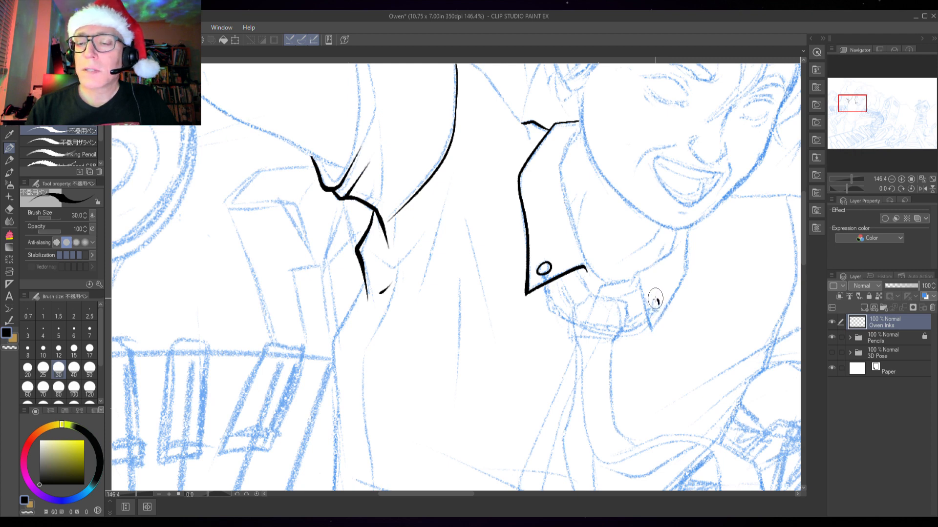
{"action": "mouse_move", "coordinate": [652, 302]}
{"action": "left_mouse_down"}
{"action": "mouse_move", "coordinate": [657, 311]}
{"action": "mouse_move", "coordinate": [655, 300]}
{"action": "left_mouse_up"}
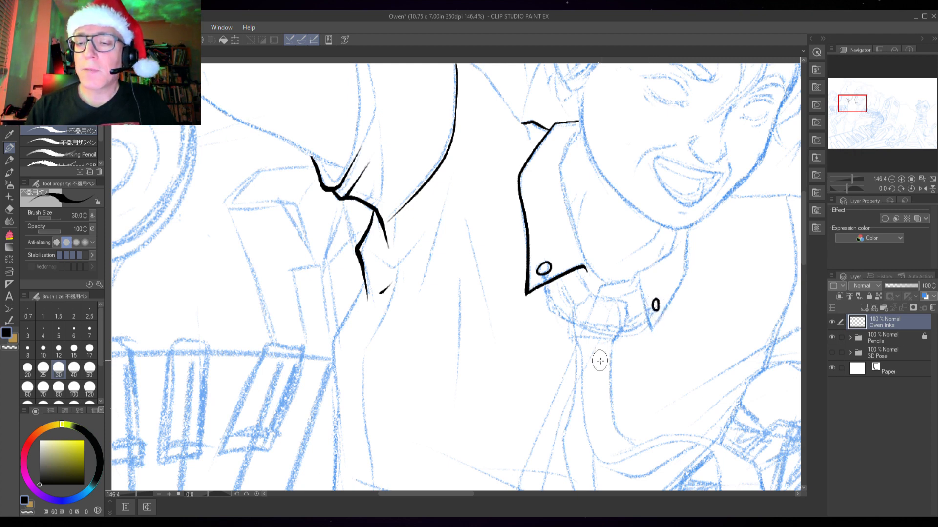
Step: Ink the outer edge and the front edge of the right collar flap, meeting at its point, and save the drawing
{"action": "left_click_drag", "start_coordinate": [602, 378], "coordinate": [477, 343]}
{"action": "mouse_move", "coordinate": [566, 188]}
{"action": "left_mouse_down"}
{"action": "mouse_move", "coordinate": [563, 241]}
{"action": "mouse_move", "coordinate": [528, 295]}
{"action": "left_mouse_up"}
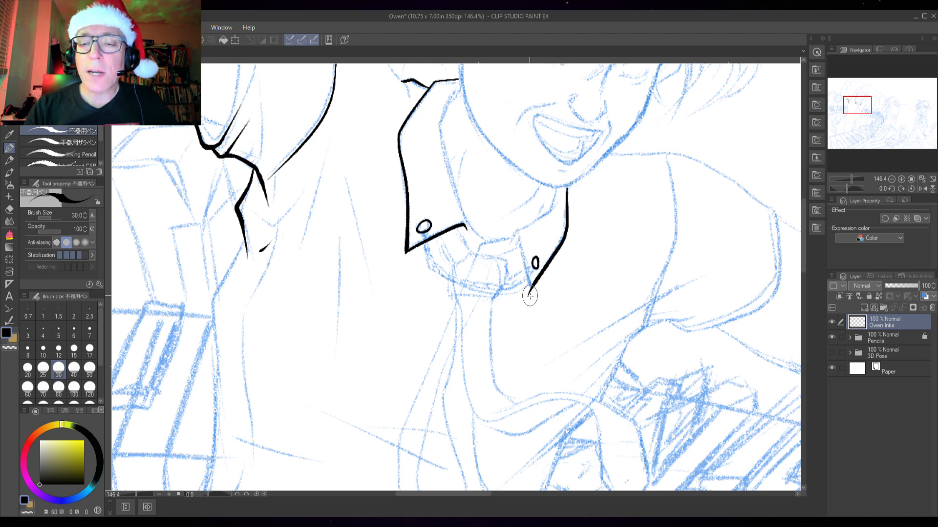
{"action": "left_click_drag", "start_coordinate": [517, 235], "coordinate": [529, 295]}
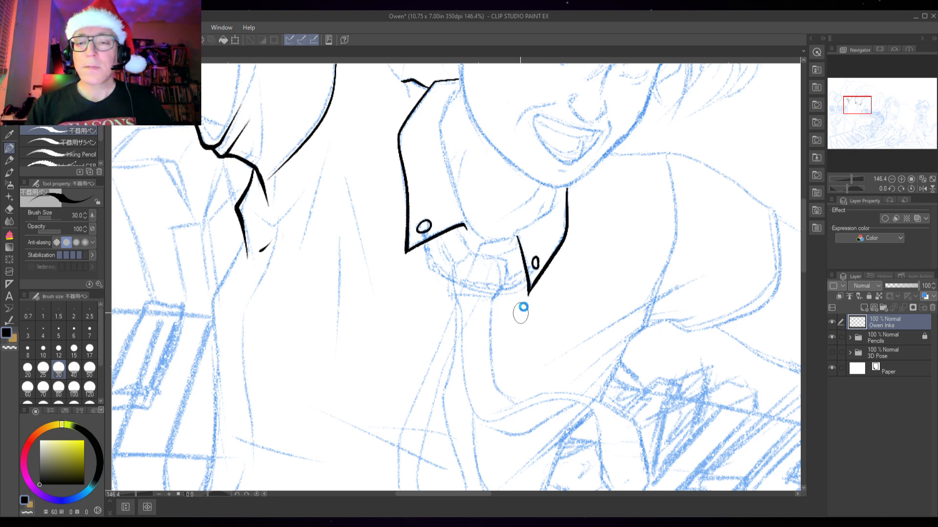
{"action": "key", "text": "ctrl+s"}
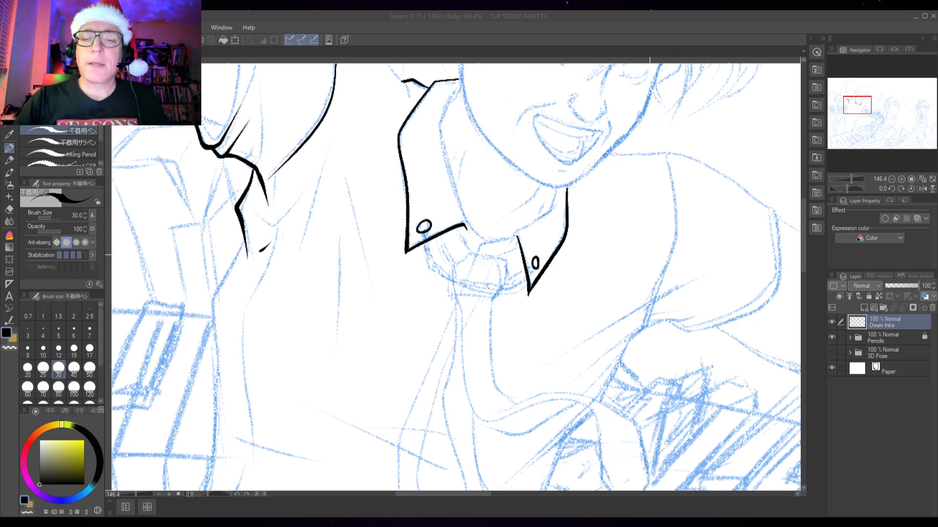
Step: Ink the inner neckline edges of the right and left collar flaps, thickening the upper part of the left one
{"action": "left_click", "coordinate": [550, 226]}
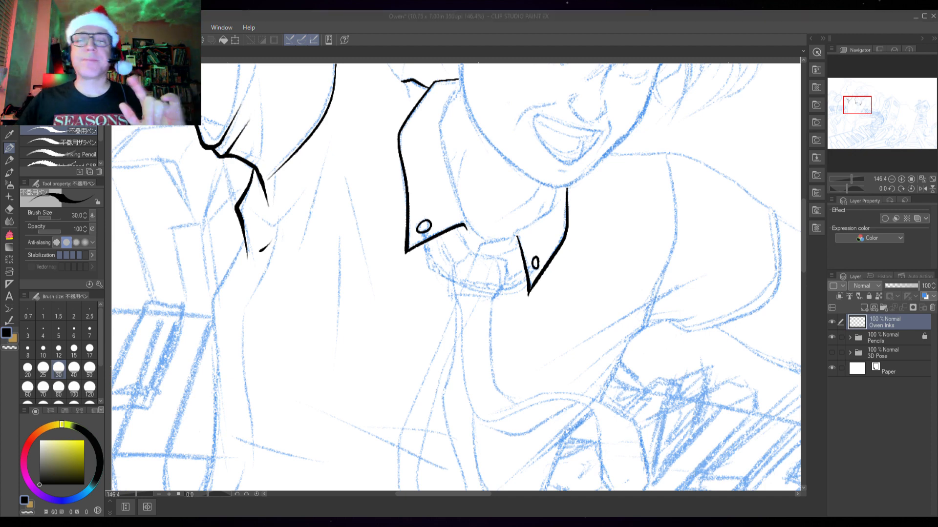
{"action": "scroll", "coordinate": [511, 233], "scroll_direction": "up", "scroll_amount": 3}
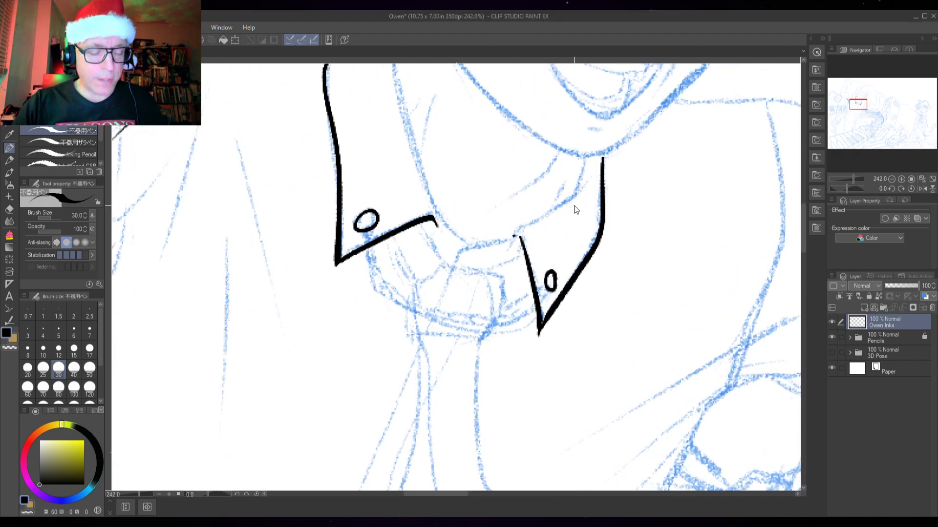
{"action": "mouse_move", "coordinate": [514, 236]}
{"action": "left_mouse_down"}
{"action": "mouse_move", "coordinate": [517, 224]}
{"action": "mouse_move", "coordinate": [579, 192]}
{"action": "mouse_move", "coordinate": [584, 157]}
{"action": "left_mouse_up"}
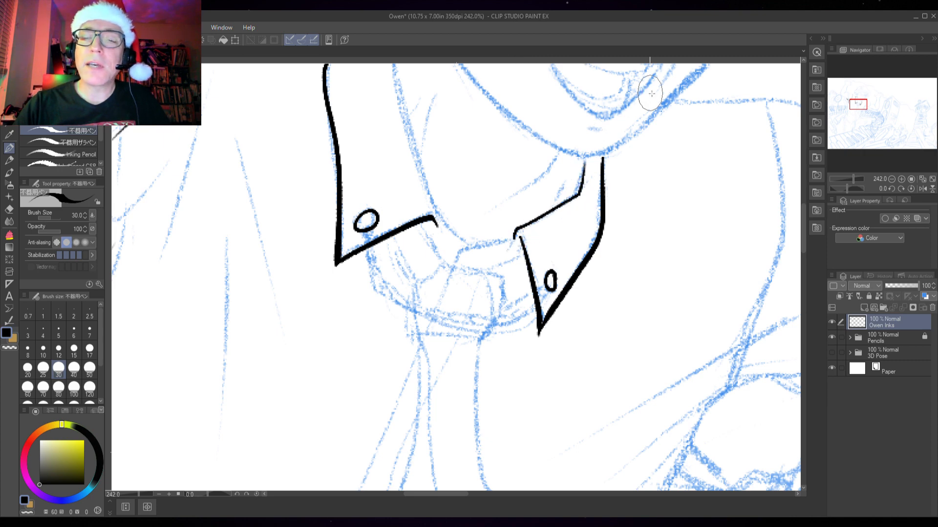
{"action": "left_click_drag", "start_coordinate": [555, 220], "coordinate": [532, 306]}
{"action": "left_click_drag", "start_coordinate": [445, 180], "coordinate": [442, 187]}
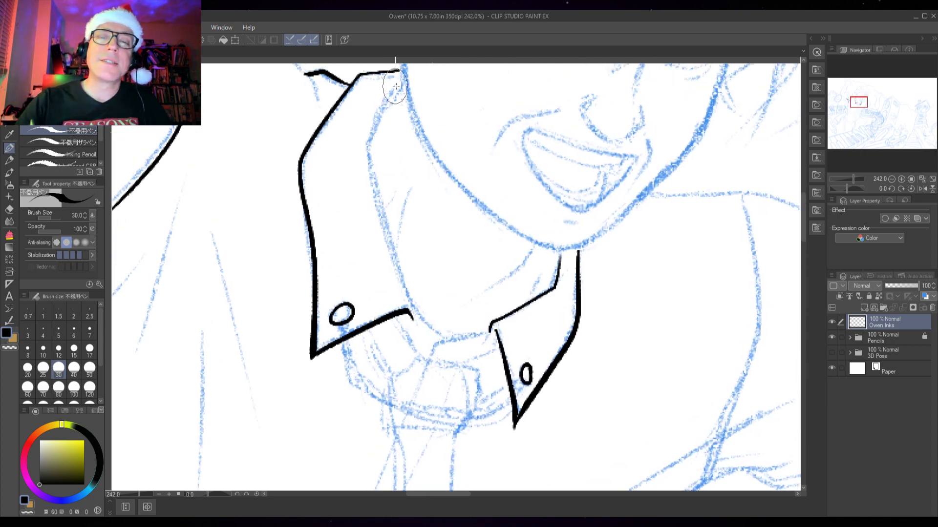
{"action": "mouse_move", "coordinate": [399, 84]}
{"action": "left_mouse_down"}
{"action": "mouse_move", "coordinate": [371, 133]}
{"action": "mouse_move", "coordinate": [370, 163]}
{"action": "mouse_move", "coordinate": [417, 303]}
{"action": "mouse_move", "coordinate": [450, 339]}
{"action": "left_mouse_up"}
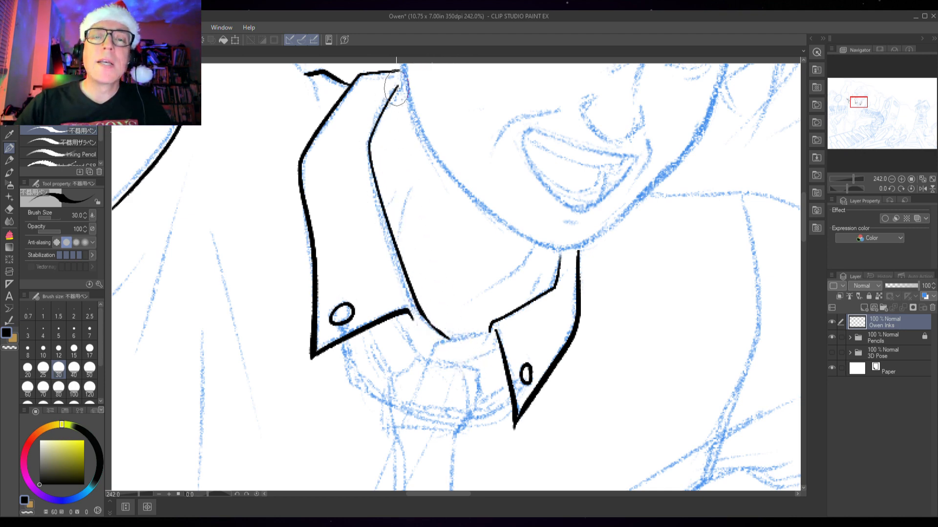
{"action": "left_click_drag", "start_coordinate": [400, 85], "coordinate": [369, 143]}
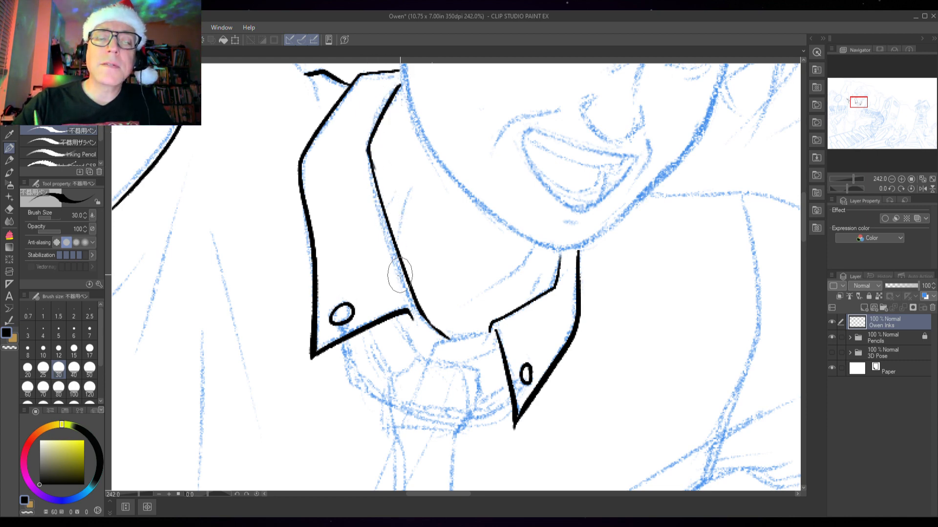
{"action": "scroll", "coordinate": [380, 156], "scroll_direction": "up", "scroll_amount": 2}
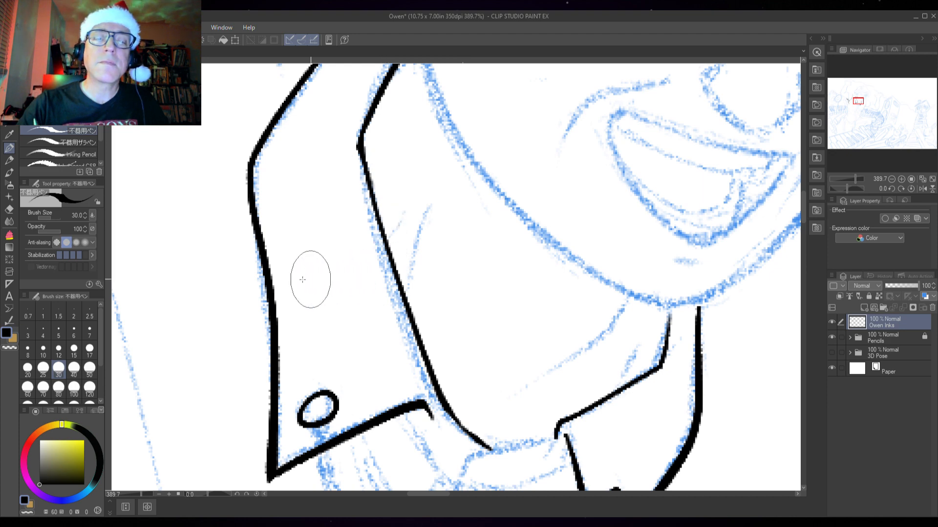
{"action": "left_click_drag", "start_coordinate": [409, 146], "coordinate": [455, 292]}
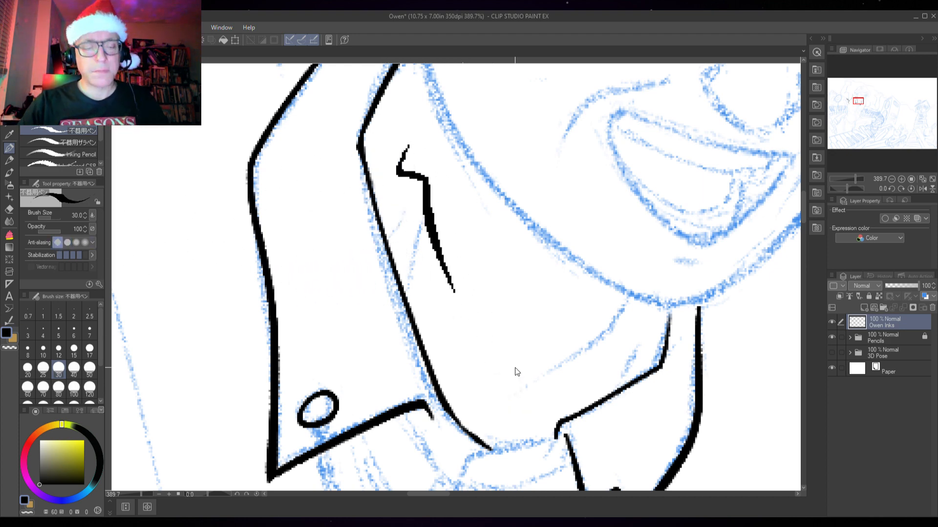
{"action": "key", "text": "ctrl+z"}
{"action": "left_click", "coordinate": [66, 243]}
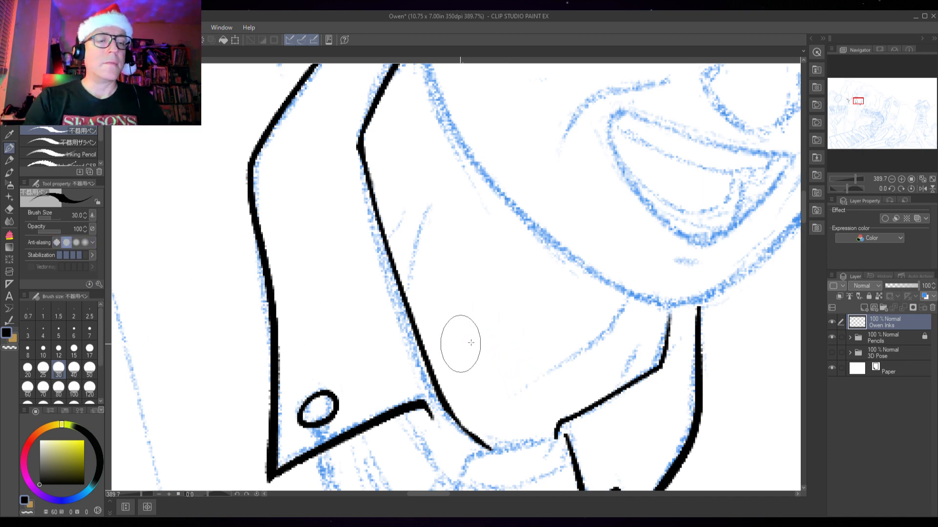
Step: Ink the neck creases below the chin and jaw, and thicken the top of the left collar's inner edge at the jaw
{"action": "scroll", "coordinate": [666, 318], "scroll_direction": "down", "scroll_amount": 4}
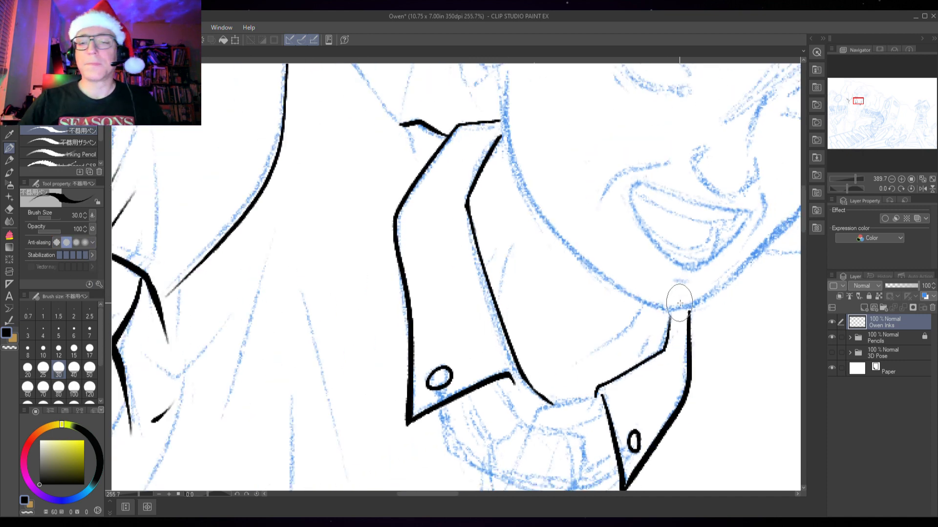
{"action": "mouse_move", "coordinate": [664, 297]}
{"action": "left_mouse_down"}
{"action": "mouse_move", "coordinate": [666, 187]}
{"action": "mouse_move", "coordinate": [583, 252]}
{"action": "left_mouse_up"}
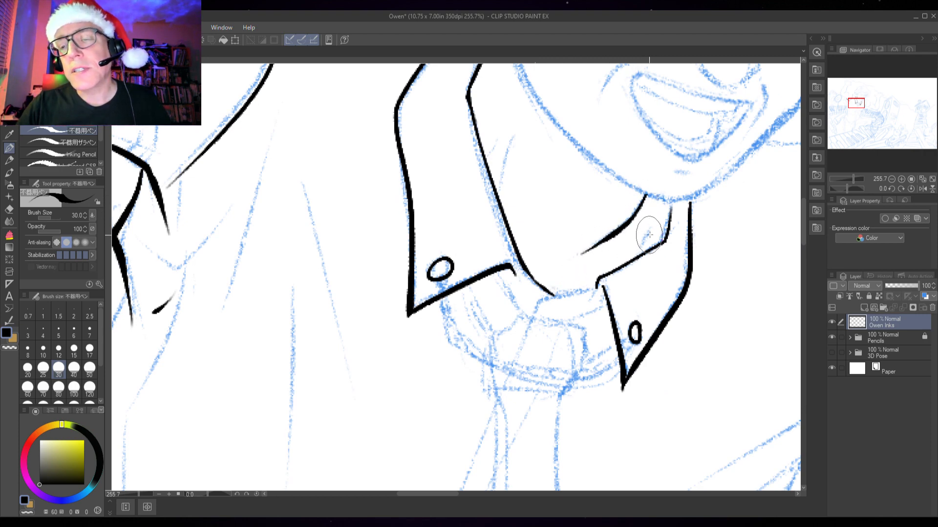
{"action": "left_click_drag", "start_coordinate": [652, 228], "coordinate": [643, 244]}
{"action": "left_click_drag", "start_coordinate": [546, 186], "coordinate": [513, 302]}
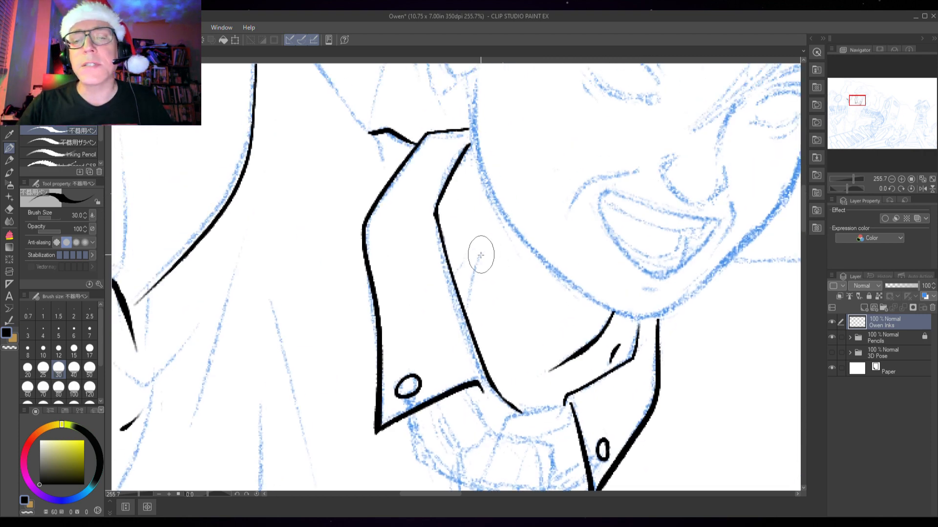
{"action": "left_click_drag", "start_coordinate": [495, 225], "coordinate": [466, 313]}
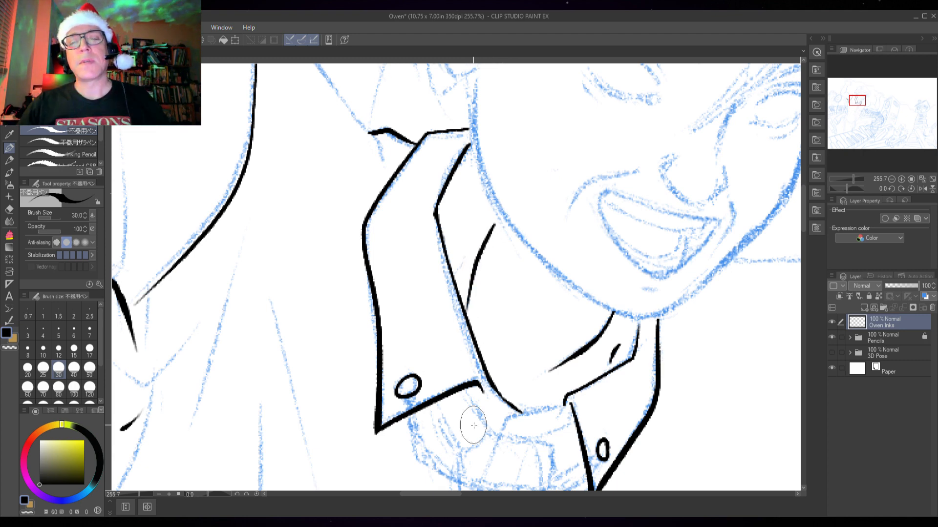
{"action": "mouse_move", "coordinate": [477, 145]}
{"action": "left_mouse_down"}
{"action": "mouse_move", "coordinate": [462, 161]}
{"action": "mouse_move", "coordinate": [467, 151]}
{"action": "left_mouse_up"}
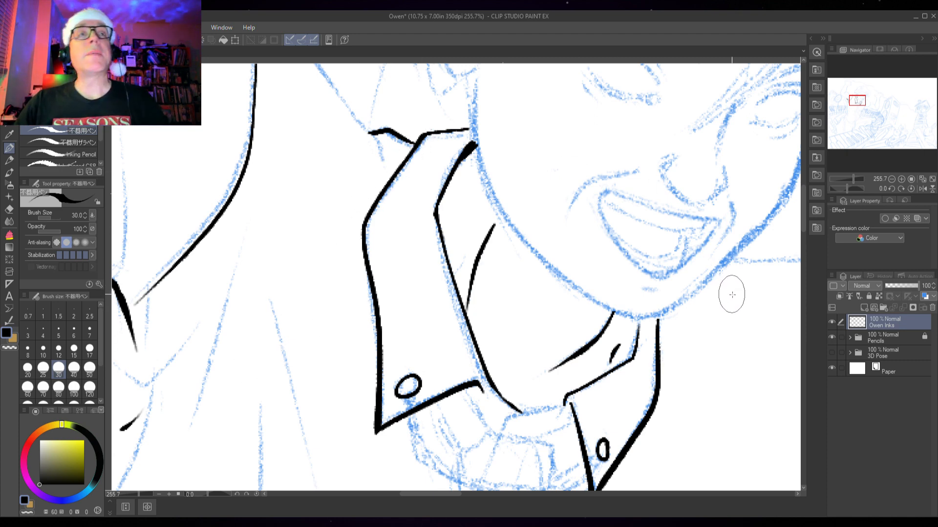
Step: Ink the short crease below the lower lip and the smile lines on both sides of the mouth
{"action": "left_click_drag", "start_coordinate": [720, 301], "coordinate": [616, 274]}
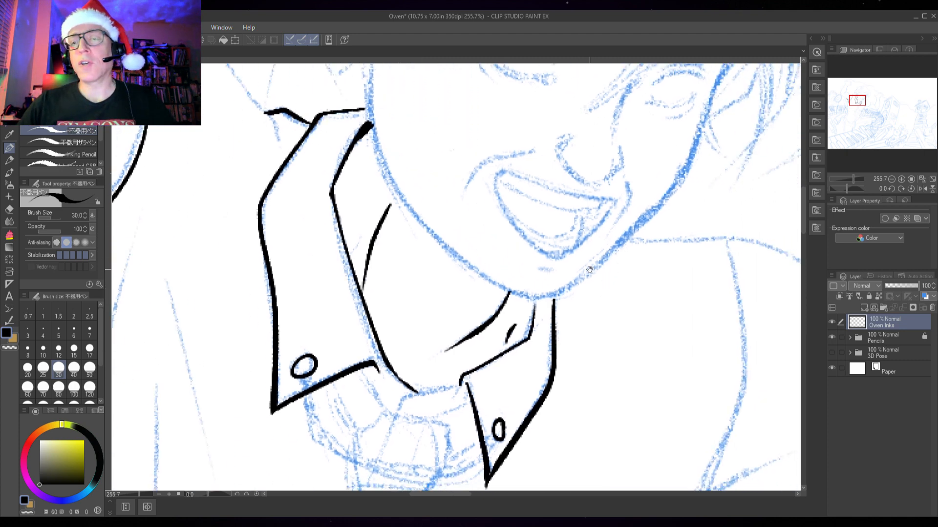
{"action": "left_click_drag", "start_coordinate": [538, 268], "coordinate": [565, 268]}
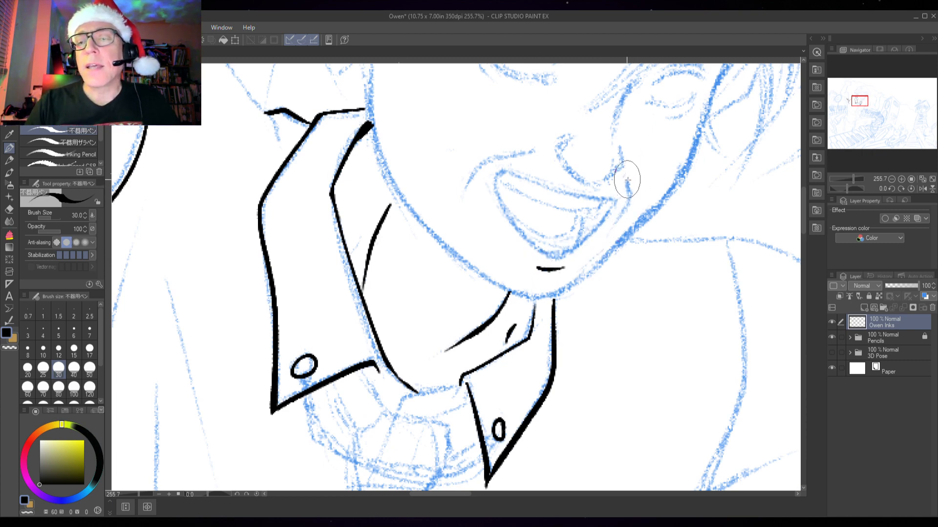
{"action": "left_click_drag", "start_coordinate": [627, 179], "coordinate": [607, 234]}
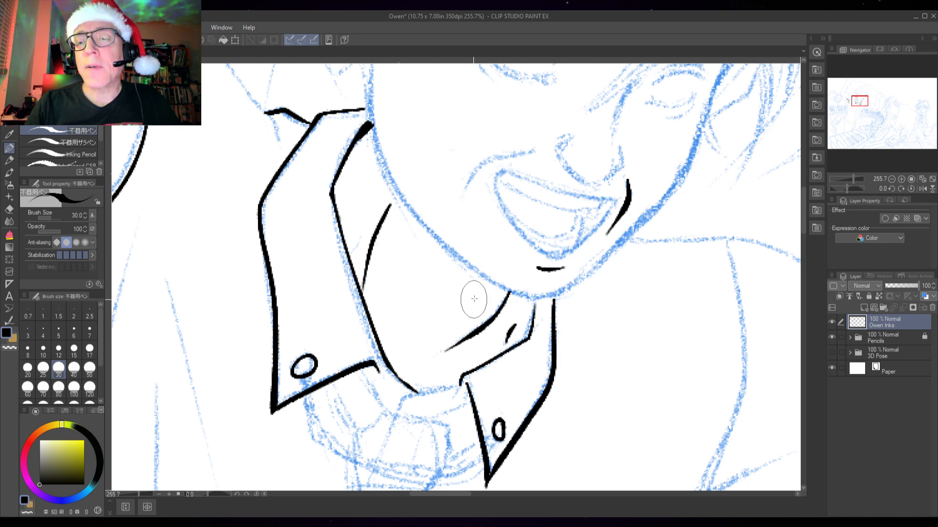
{"action": "mouse_move", "coordinate": [534, 152]}
{"action": "left_mouse_down"}
{"action": "mouse_move", "coordinate": [491, 158]}
{"action": "mouse_move", "coordinate": [466, 186]}
{"action": "left_mouse_up"}
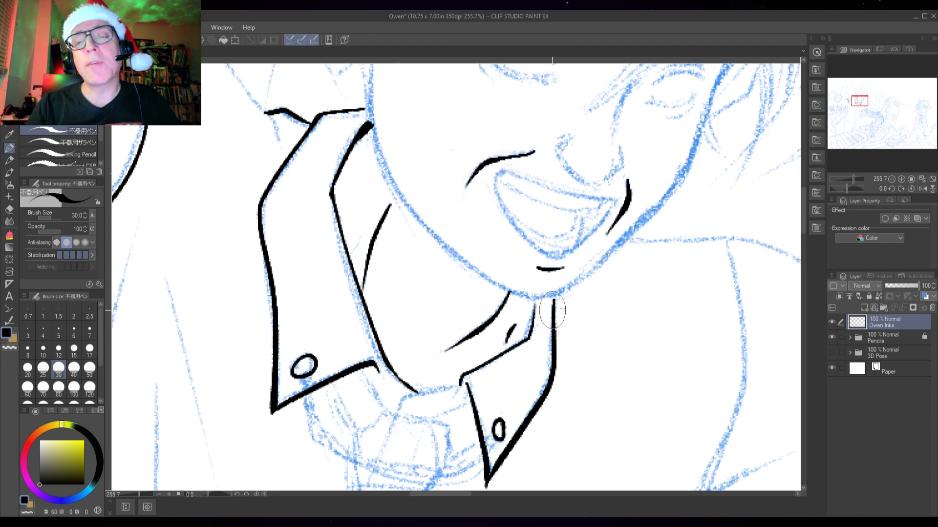
Step: Ink the nose, with the bridge line beside the right eye and the curved underside with its nostril wings
{"action": "left_click_drag", "start_coordinate": [644, 261], "coordinate": [590, 318]}
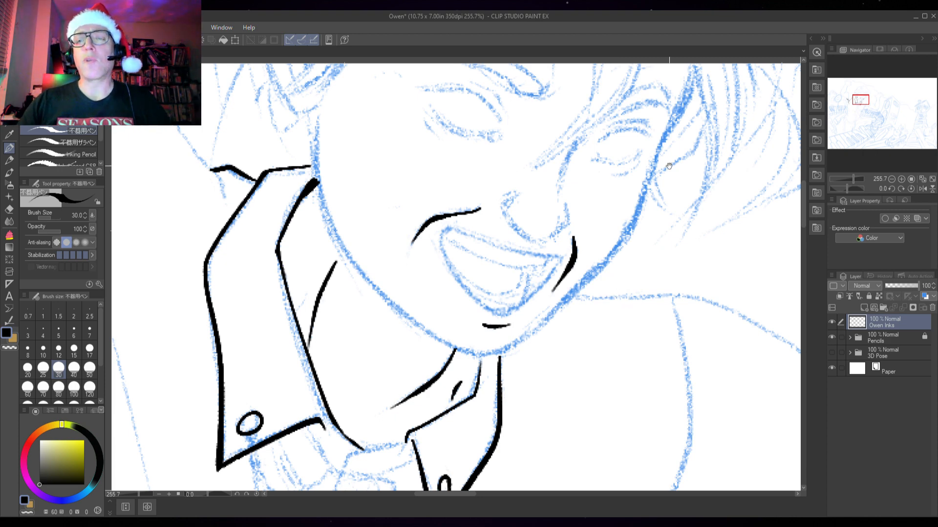
{"action": "left_click_drag", "start_coordinate": [669, 166], "coordinate": [562, 232]}
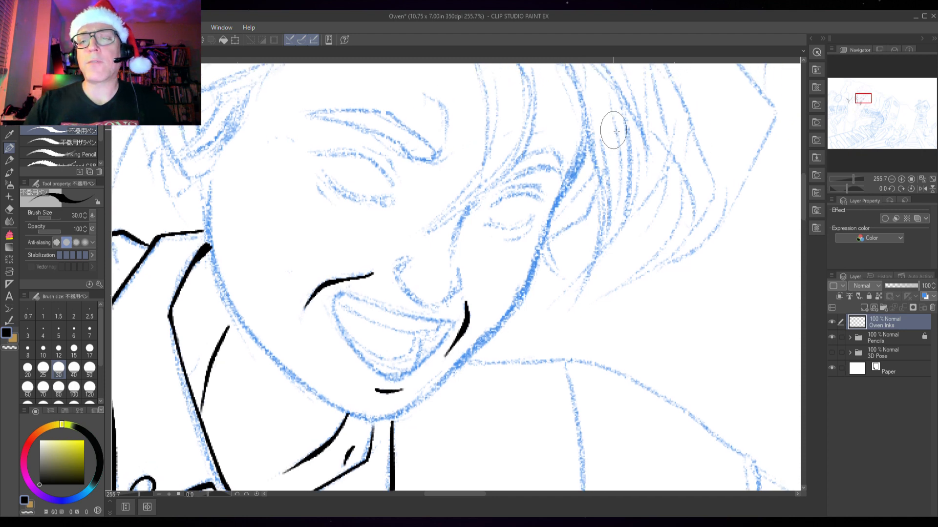
{"action": "scroll", "coordinate": [584, 186], "scroll_direction": "down", "scroll_amount": 3}
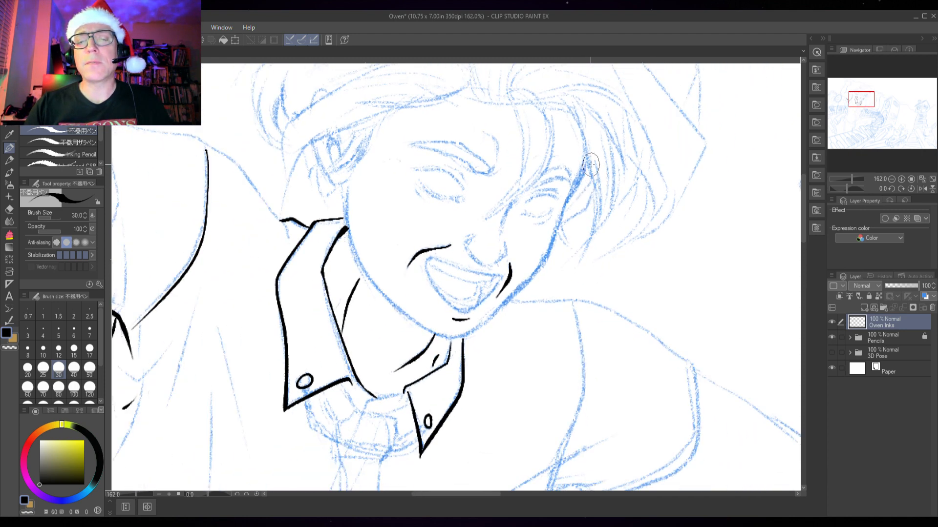
{"action": "left_click_drag", "start_coordinate": [574, 281], "coordinate": [583, 244]}
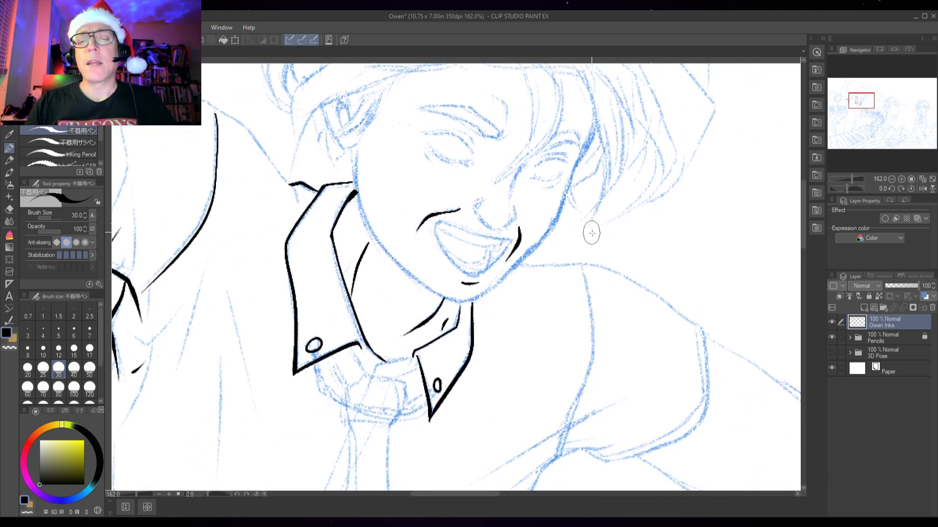
{"action": "left_click_drag", "start_coordinate": [600, 189], "coordinate": [586, 210]}
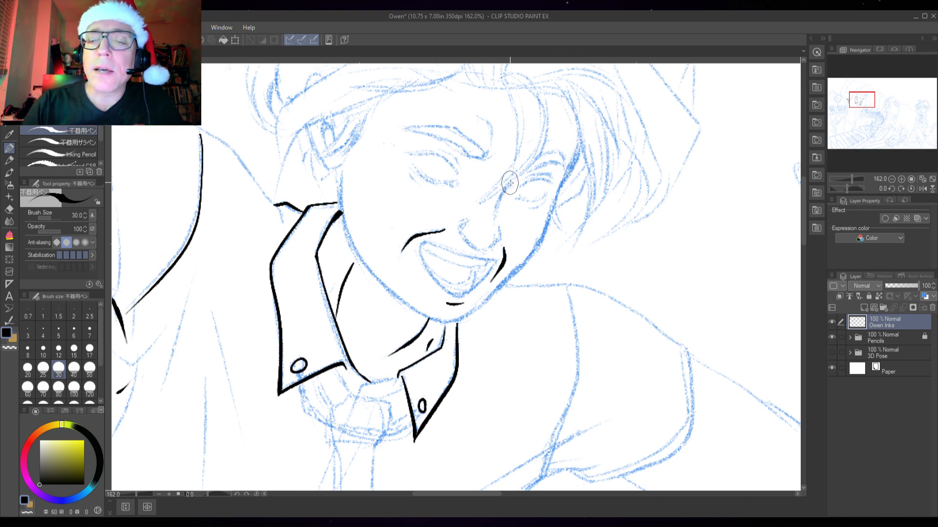
{"action": "left_click_drag", "start_coordinate": [495, 216], "coordinate": [495, 218]}
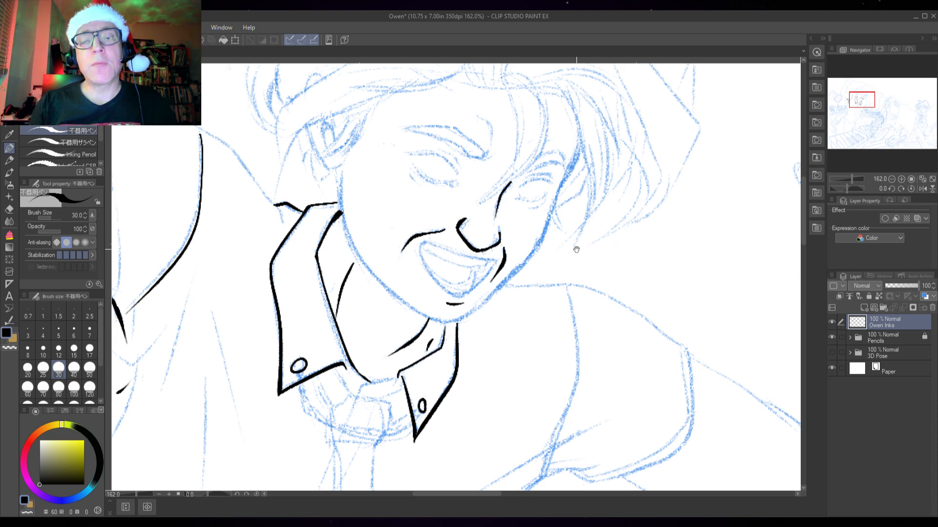
Step: Ink the right side of the face from the temple along the cheek and jaw down to the chin
{"action": "left_click_drag", "start_coordinate": [577, 250], "coordinate": [487, 271]}
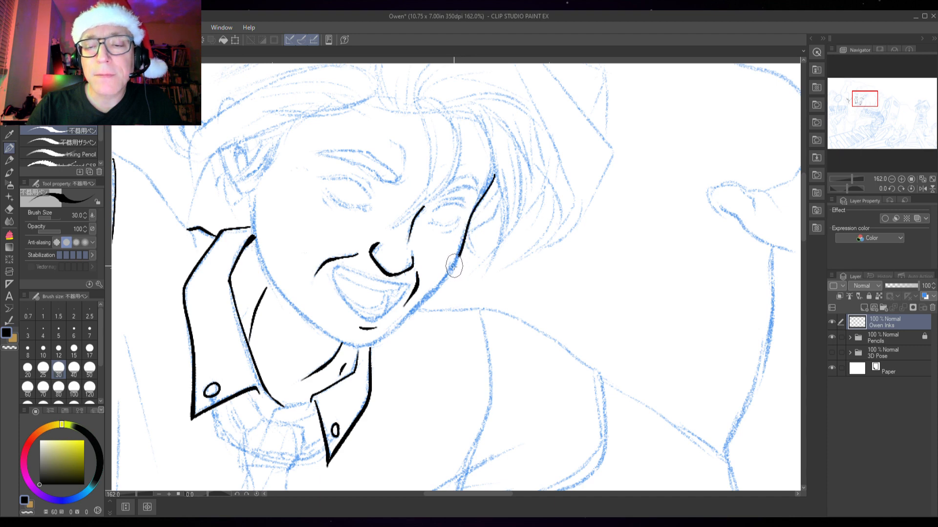
{"action": "left_click_drag", "start_coordinate": [420, 299], "coordinate": [360, 347]}
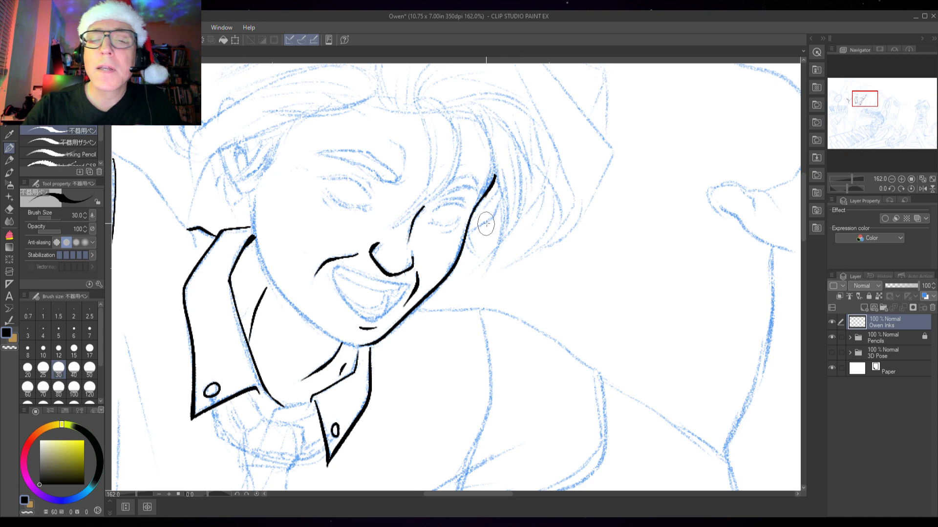
{"action": "scroll", "coordinate": [493, 203], "scroll_direction": "up", "scroll_amount": 5}
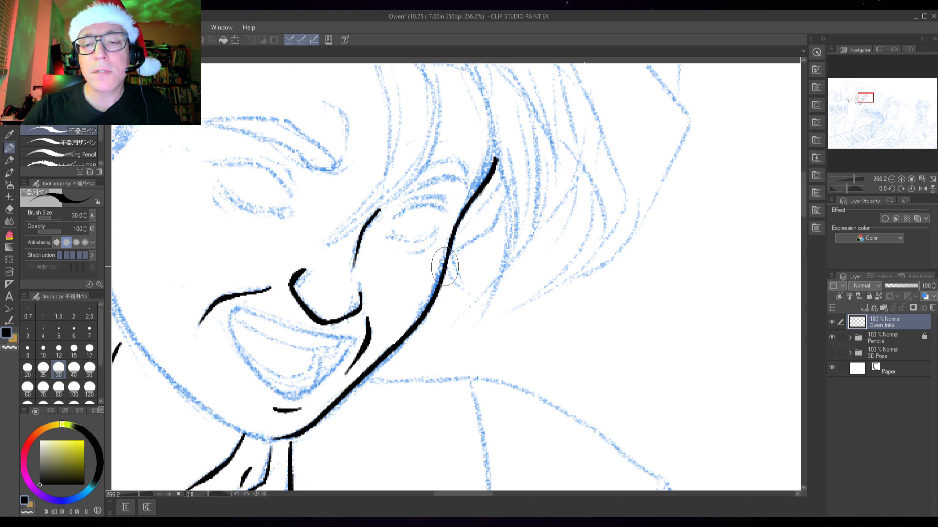
{"action": "mouse_move", "coordinate": [441, 334]}
{"action": "left_mouse_down"}
{"action": "mouse_move", "coordinate": [564, 219]}
{"action": "mouse_move", "coordinate": [536, 292]}
{"action": "left_mouse_up"}
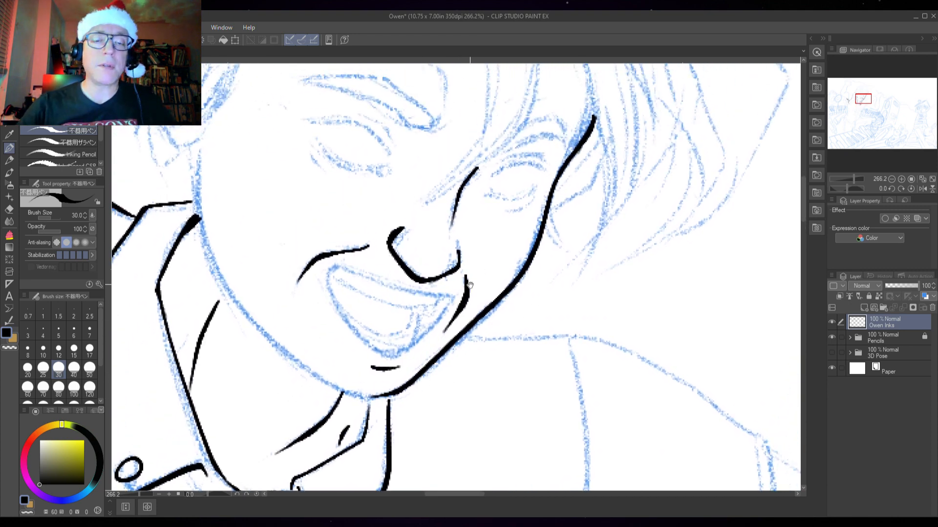
Step: Ink the left jawline in one long curve from beside the ear down to the chin, joining the right jaw contour
{"action": "left_click_drag", "start_coordinate": [470, 285], "coordinate": [554, 282]}
{"action": "scroll", "coordinate": [498, 177], "scroll_direction": "down", "scroll_amount": 2}
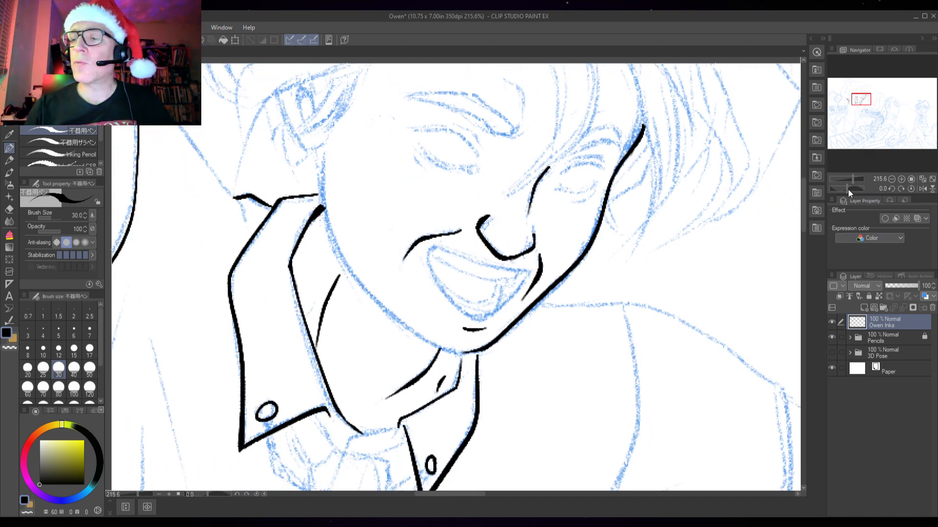
{"action": "left_click_drag", "start_coordinate": [849, 189], "coordinate": [853, 189]}
{"action": "left_click_drag", "start_coordinate": [516, 234], "coordinate": [511, 242]}
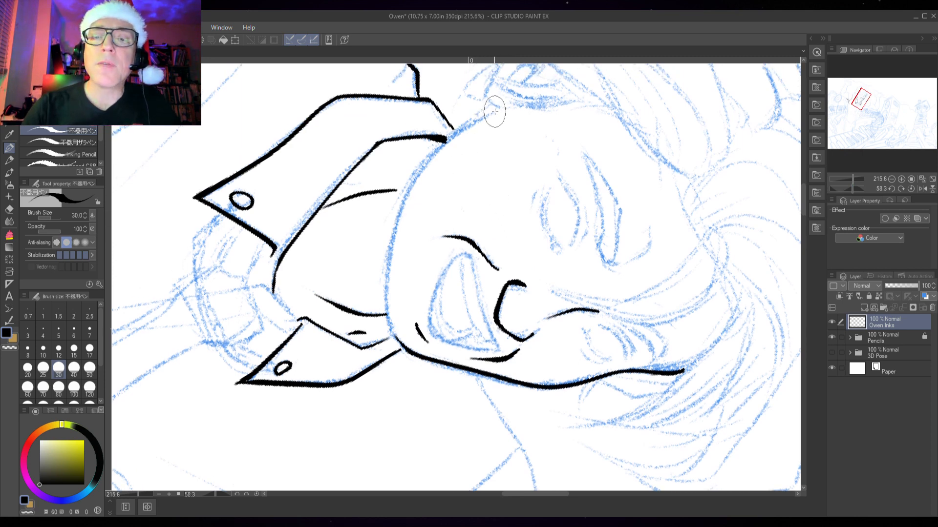
{"action": "mouse_move", "coordinate": [497, 111]}
{"action": "left_mouse_down"}
{"action": "mouse_move", "coordinate": [440, 148]}
{"action": "mouse_move", "coordinate": [398, 219]}
{"action": "mouse_move", "coordinate": [387, 325]}
{"action": "mouse_move", "coordinate": [396, 349]}
{"action": "mouse_move", "coordinate": [430, 366]}
{"action": "left_mouse_up"}
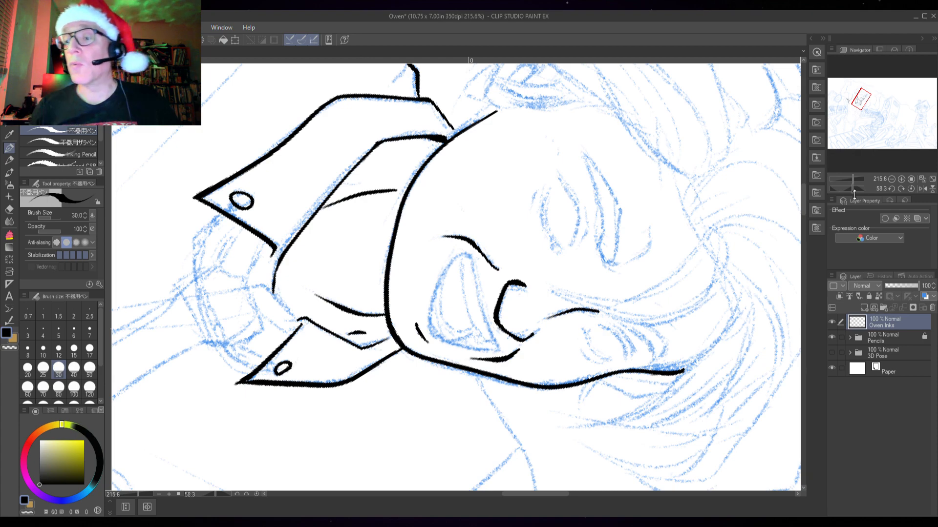
{"action": "left_click_drag", "start_coordinate": [852, 191], "coordinate": [848, 192]}
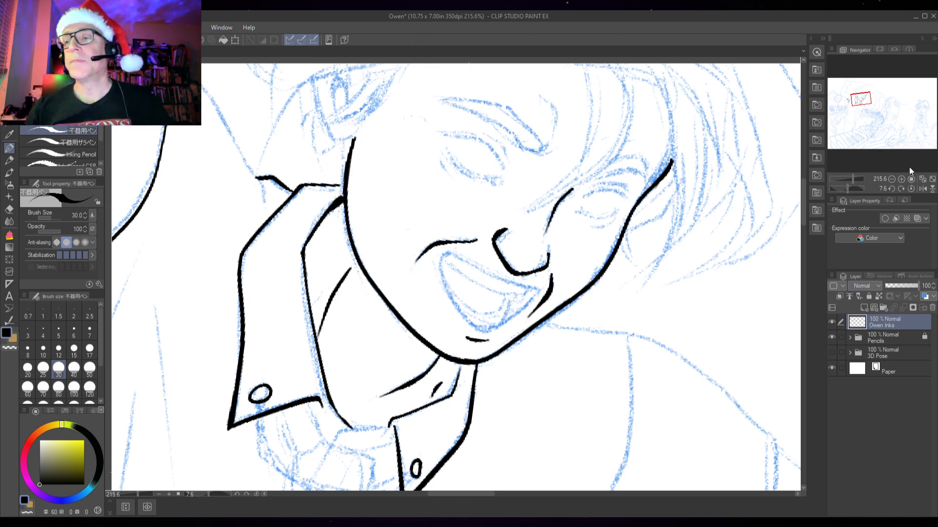
{"action": "left_click_drag", "start_coordinate": [713, 218], "coordinate": [681, 259]}
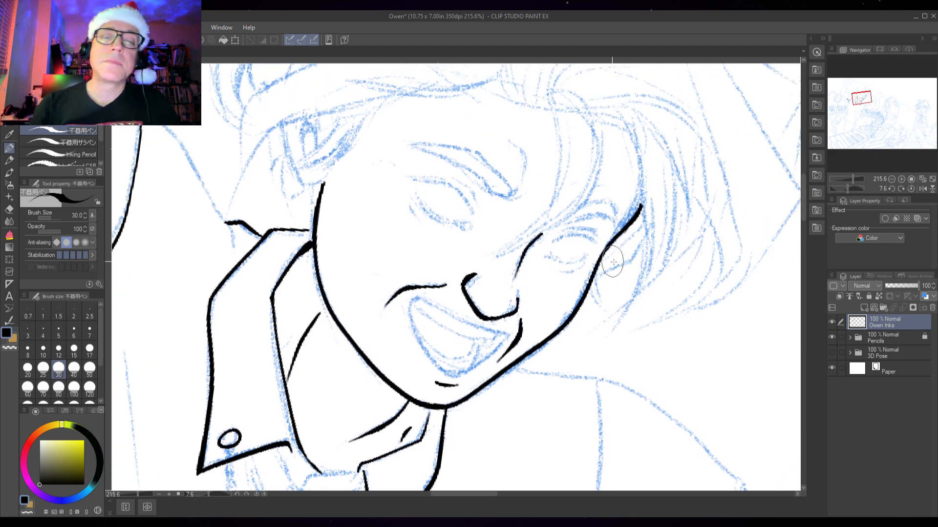
{"action": "left_click", "coordinate": [910, 191]}
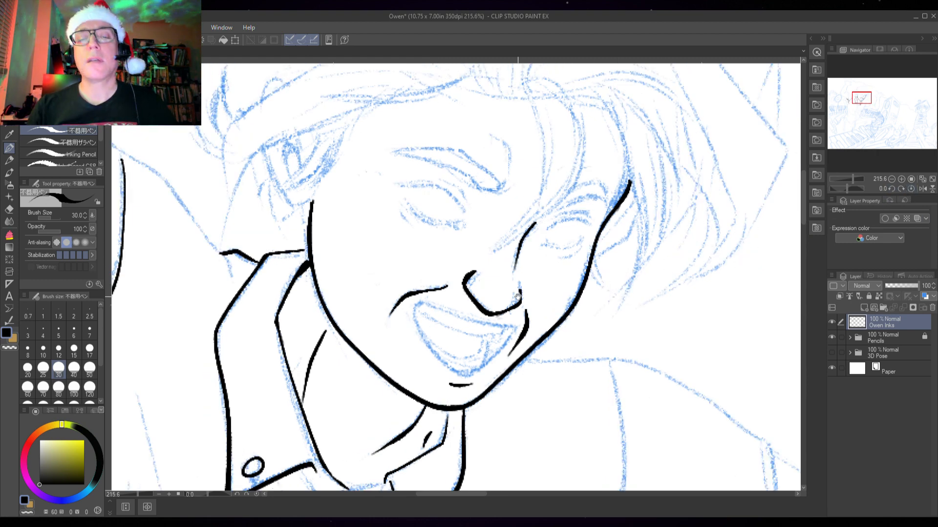
Step: Ink the lower and upper edges of the swept-back hair lock from the parting to its tip behind the ear
{"action": "mouse_move", "coordinate": [518, 298]}
{"action": "left_mouse_down"}
{"action": "mouse_move", "coordinate": [594, 279]}
{"action": "mouse_move", "coordinate": [596, 310]}
{"action": "left_mouse_up"}
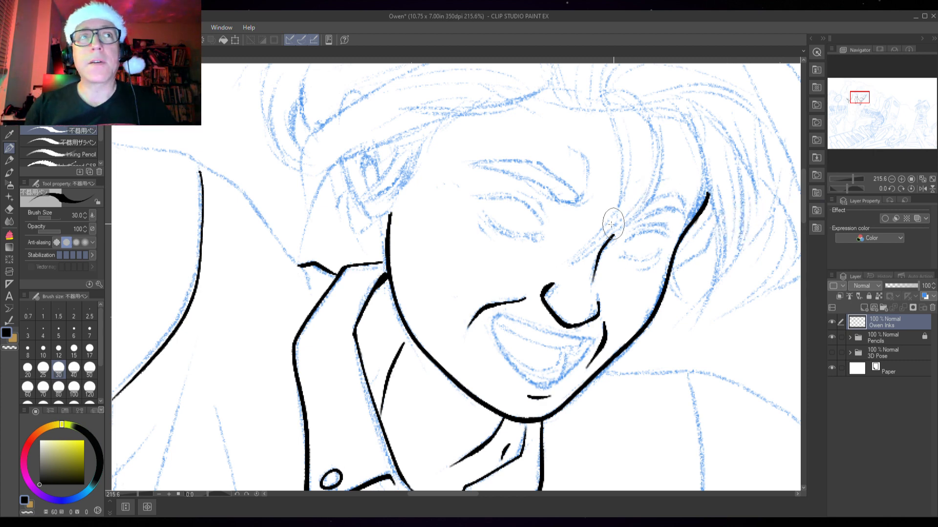
{"action": "left_click_drag", "start_coordinate": [464, 210], "coordinate": [540, 290]}
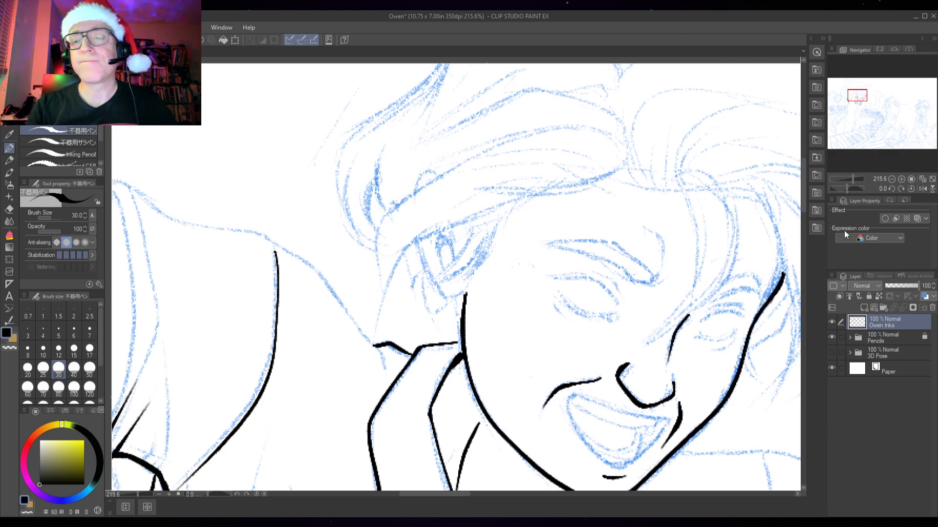
{"action": "scroll", "coordinate": [611, 191], "scroll_direction": "down", "scroll_amount": 3}
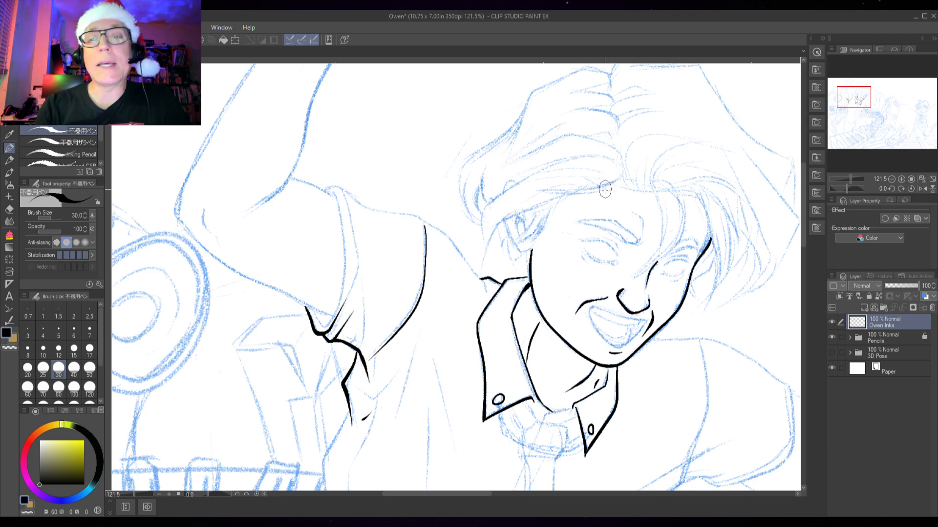
{"action": "mouse_move", "coordinate": [619, 179]}
{"action": "left_mouse_down"}
{"action": "mouse_move", "coordinate": [518, 202]}
{"action": "mouse_move", "coordinate": [550, 201]}
{"action": "mouse_move", "coordinate": [502, 222]}
{"action": "mouse_move", "coordinate": [482, 261]}
{"action": "left_mouse_up"}
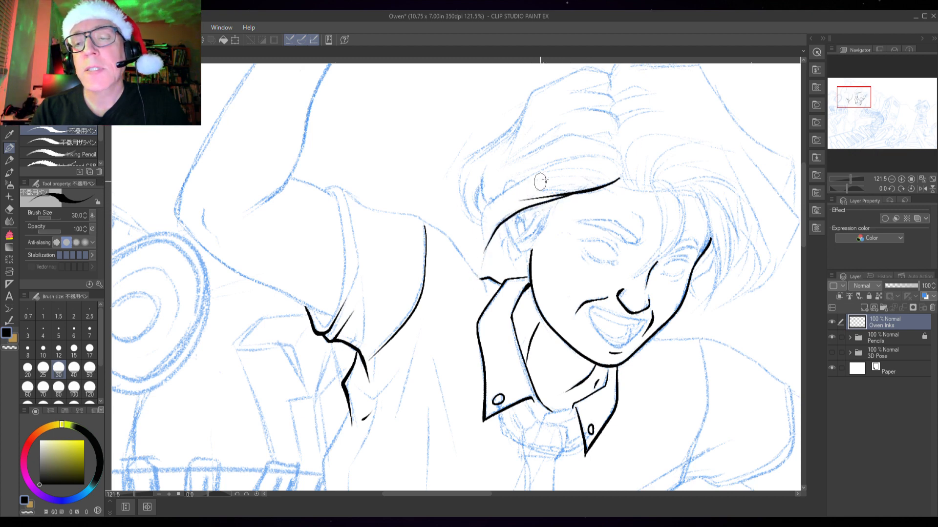
{"action": "mouse_move", "coordinate": [613, 160]}
{"action": "left_mouse_down"}
{"action": "mouse_move", "coordinate": [548, 161]}
{"action": "mouse_move", "coordinate": [522, 183]}
{"action": "left_mouse_up"}
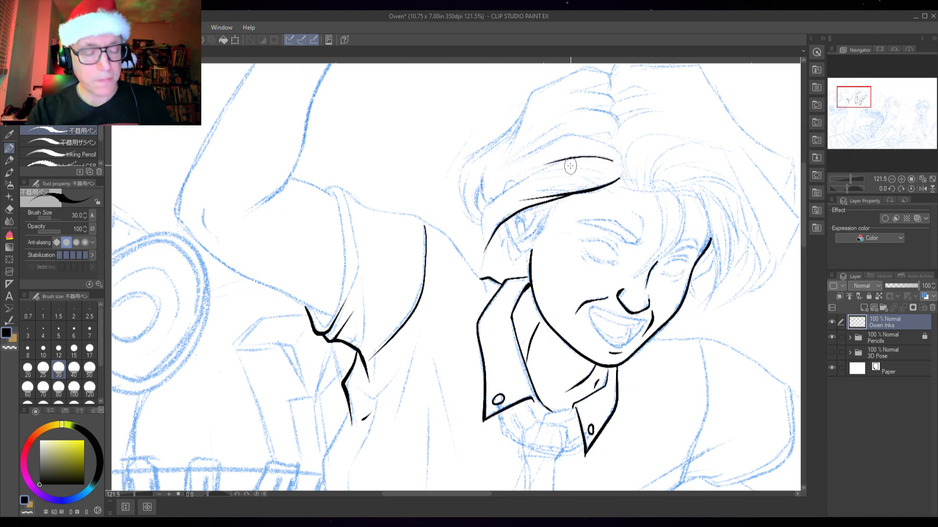
{"action": "mouse_move", "coordinate": [571, 156]}
{"action": "left_mouse_down"}
{"action": "mouse_move", "coordinate": [496, 198]}
{"action": "mouse_move", "coordinate": [483, 211]}
{"action": "mouse_move", "coordinate": [487, 251]}
{"action": "left_mouse_up"}
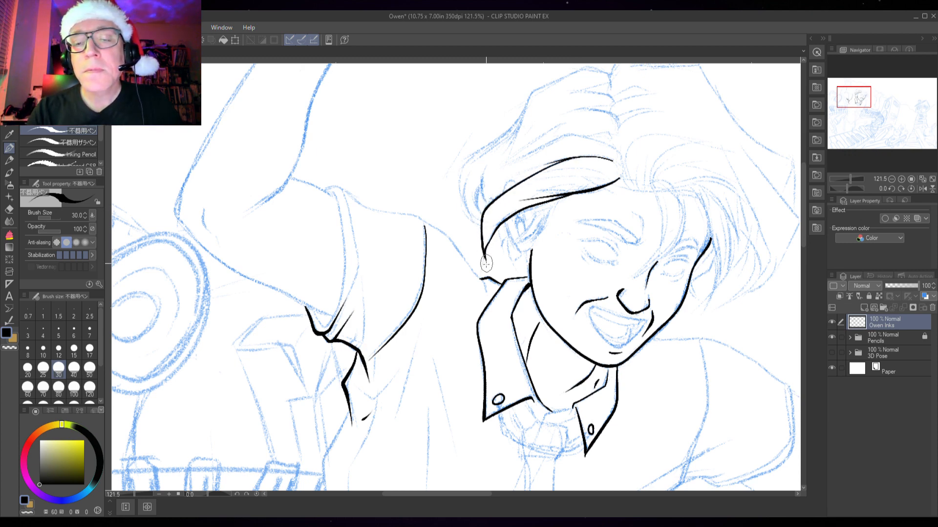
Step: Add tapered strand lines inside the swept-back hair lock, at its tip and fanning out from the parting
{"action": "scroll", "coordinate": [596, 247], "scroll_direction": "up", "scroll_amount": 2}
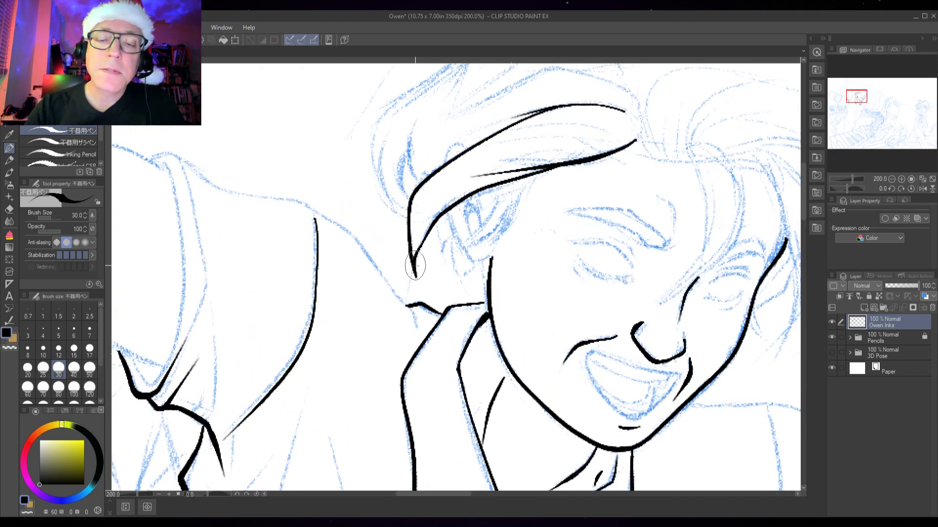
{"action": "left_click_drag", "start_coordinate": [413, 252], "coordinate": [426, 204]}
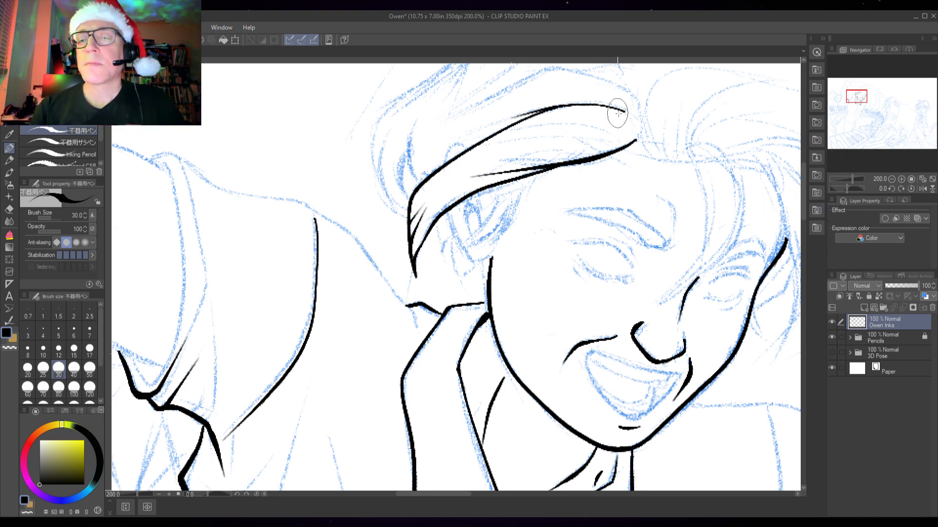
{"action": "left_click_drag", "start_coordinate": [635, 128], "coordinate": [582, 115]}
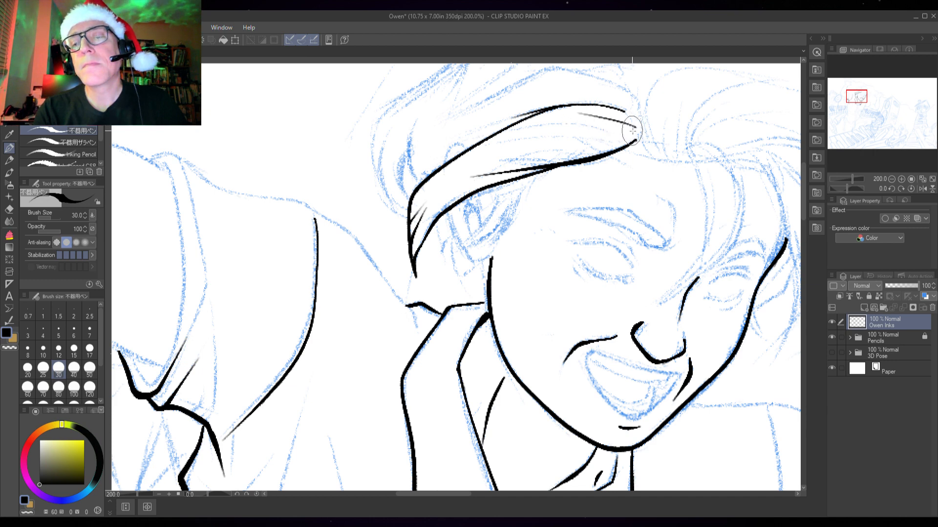
{"action": "left_click_drag", "start_coordinate": [636, 132], "coordinate": [503, 143]}
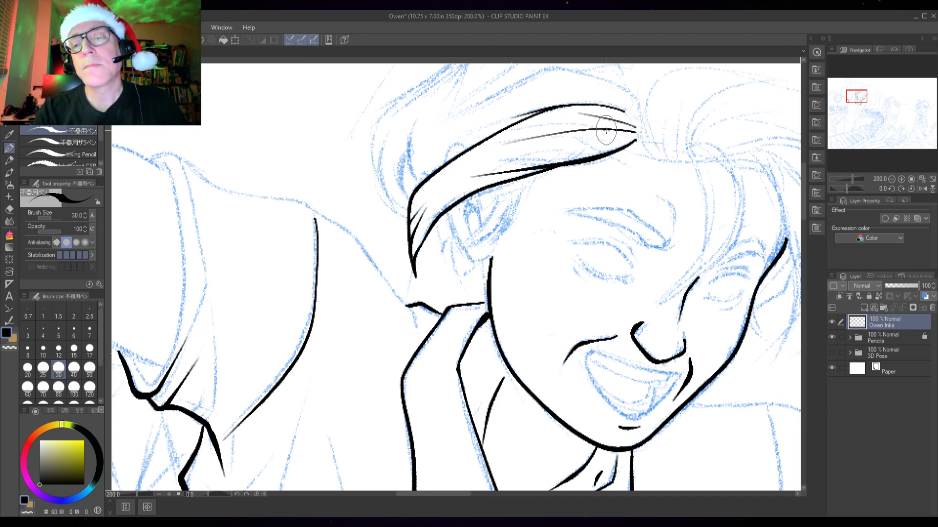
{"action": "mouse_move", "coordinate": [608, 130]}
{"action": "left_mouse_down"}
{"action": "mouse_move", "coordinate": [532, 148]}
{"action": "mouse_move", "coordinate": [459, 180]}
{"action": "left_mouse_up"}
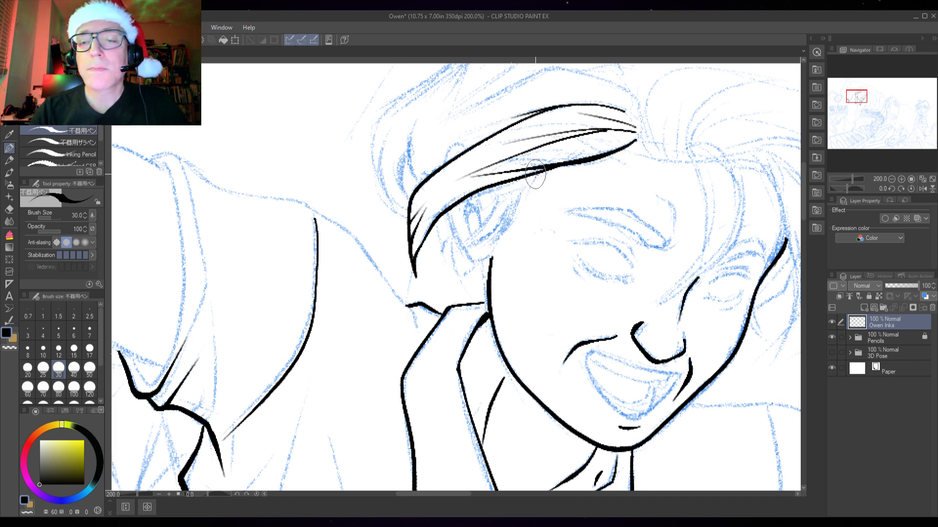
Step: Ink the sideburn strands curving down from the hair lock's lower edge across the ear
{"action": "left_click_drag", "start_coordinate": [536, 174], "coordinate": [501, 231]}
{"action": "left_click_drag", "start_coordinate": [520, 196], "coordinate": [502, 230]}
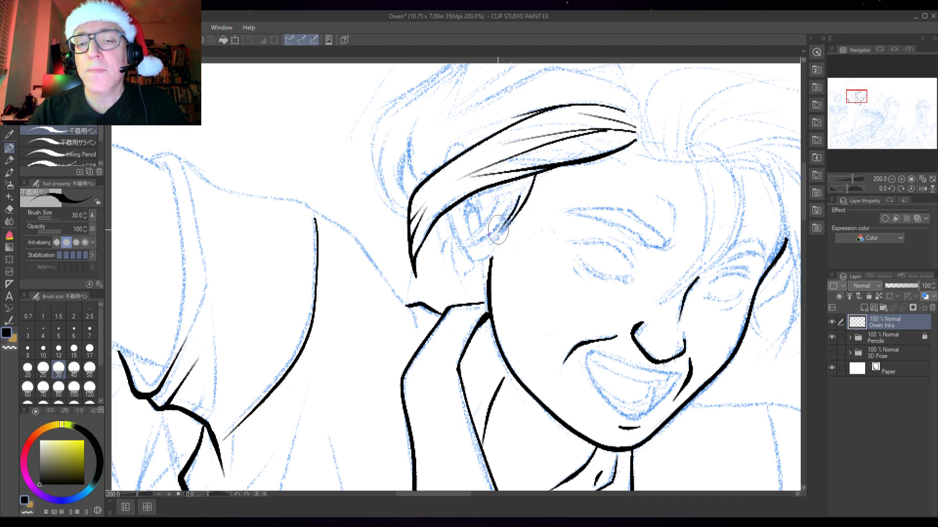
{"action": "mouse_move", "coordinate": [519, 194]}
{"action": "left_mouse_down"}
{"action": "mouse_move", "coordinate": [493, 228]}
{"action": "mouse_move", "coordinate": [447, 255]}
{"action": "left_mouse_up"}
{"action": "mouse_move", "coordinate": [499, 197]}
{"action": "left_mouse_down"}
{"action": "mouse_move", "coordinate": [434, 260]}
{"action": "mouse_move", "coordinate": [453, 251]}
{"action": "mouse_move", "coordinate": [435, 261]}
{"action": "left_mouse_up"}
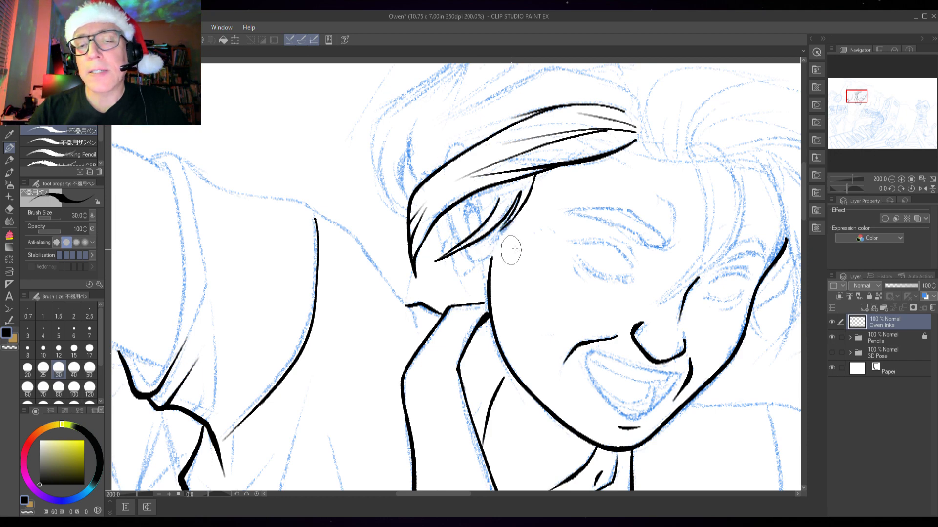
{"action": "scroll", "coordinate": [548, 234], "scroll_direction": "up", "scroll_amount": 2}
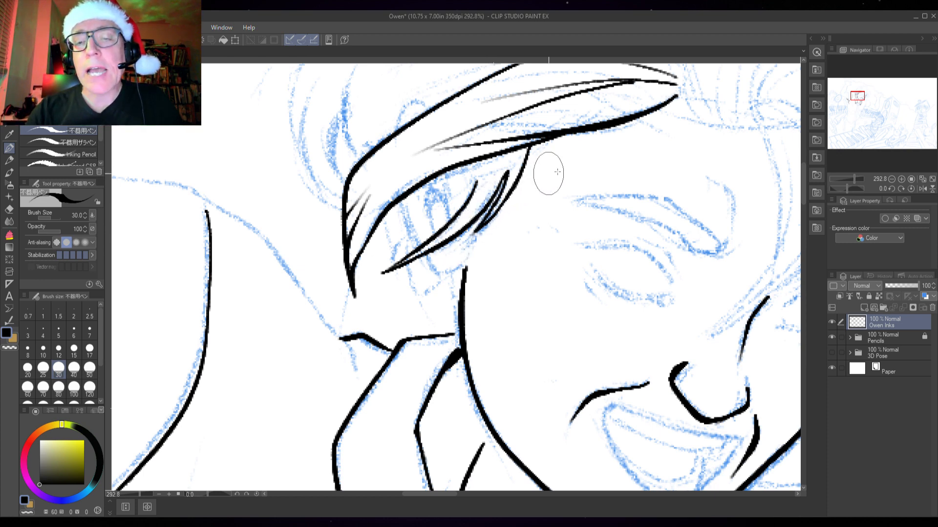
{"action": "scroll", "coordinate": [586, 315], "scroll_direction": "down", "scroll_amount": 2}
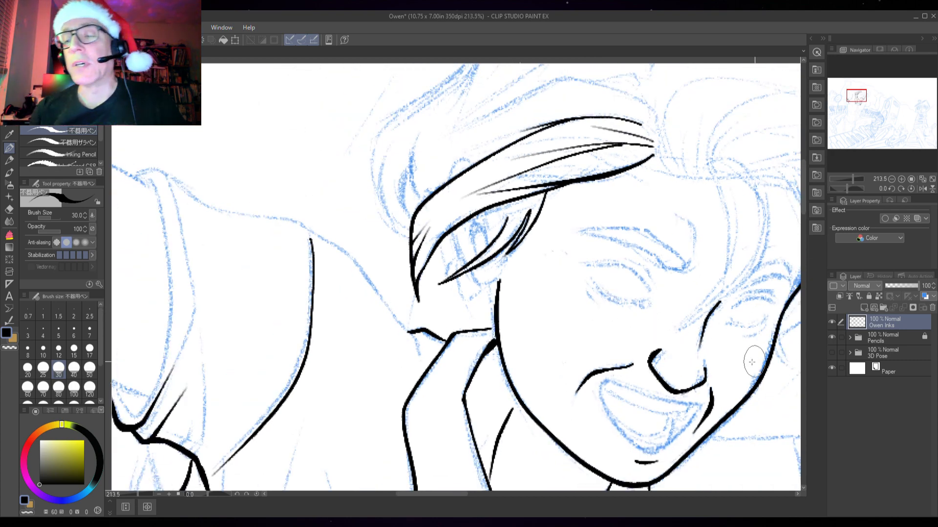
Step: Ink the closed eye beside the far cheek: its lids and lash line, the crease above it and the eyebrow
{"action": "left_click_drag", "start_coordinate": [705, 376], "coordinate": [620, 267]}
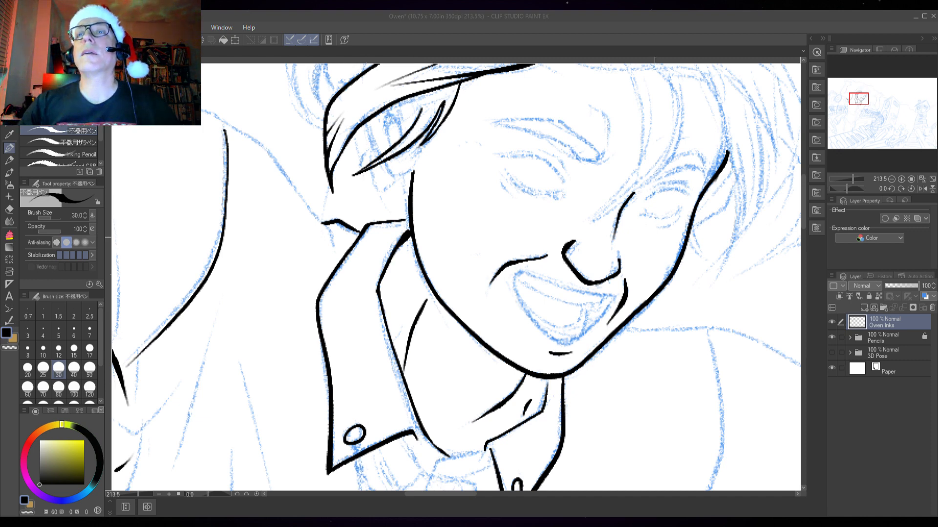
{"action": "mouse_move", "coordinate": [664, 228]}
{"action": "left_mouse_down"}
{"action": "mouse_move", "coordinate": [612, 264]}
{"action": "mouse_move", "coordinate": [678, 229]}
{"action": "mouse_move", "coordinate": [633, 272]}
{"action": "left_mouse_up"}
{"action": "key", "text": "ctrl+z"}
{"action": "key", "text": "ctrl+z"}
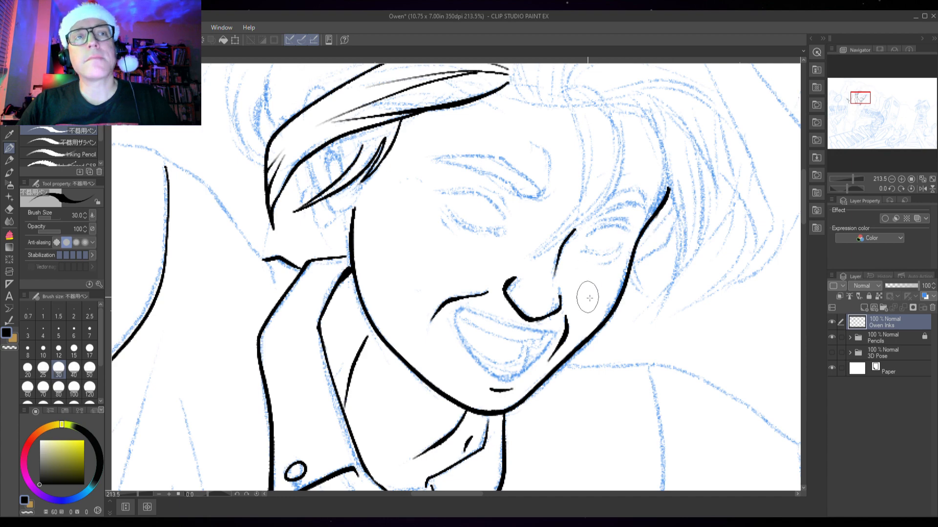
{"action": "scroll", "coordinate": [658, 200], "scroll_direction": "up", "scroll_amount": 2}
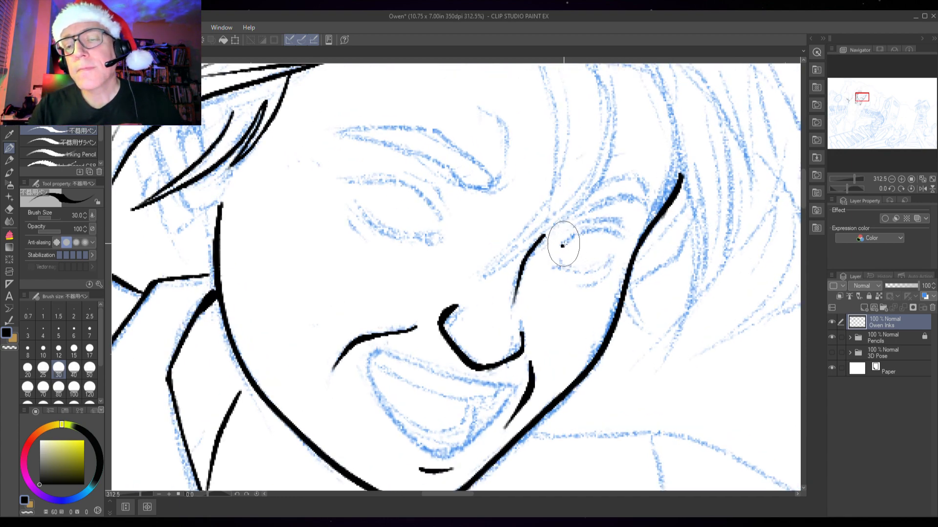
{"action": "mouse_move", "coordinate": [562, 246]}
{"action": "left_mouse_down"}
{"action": "mouse_move", "coordinate": [602, 228]}
{"action": "mouse_move", "coordinate": [635, 238]}
{"action": "mouse_move", "coordinate": [594, 274]}
{"action": "mouse_move", "coordinate": [552, 270]}
{"action": "mouse_move", "coordinate": [589, 271]}
{"action": "mouse_move", "coordinate": [614, 255]}
{"action": "mouse_move", "coordinate": [540, 280]}
{"action": "mouse_move", "coordinate": [590, 284]}
{"action": "left_mouse_up"}
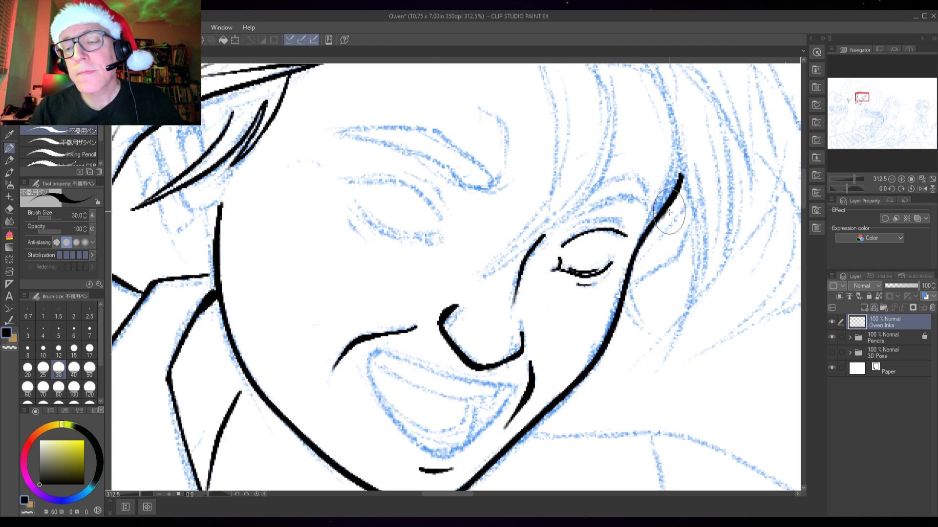
{"action": "mouse_move", "coordinate": [624, 224]}
{"action": "left_mouse_down"}
{"action": "mouse_move", "coordinate": [581, 212]}
{"action": "mouse_move", "coordinate": [622, 197]}
{"action": "mouse_move", "coordinate": [647, 215]}
{"action": "left_mouse_up"}
{"action": "mouse_move", "coordinate": [603, 184]}
{"action": "left_mouse_down"}
{"action": "mouse_move", "coordinate": [635, 174]}
{"action": "mouse_move", "coordinate": [645, 222]}
{"action": "left_mouse_up"}
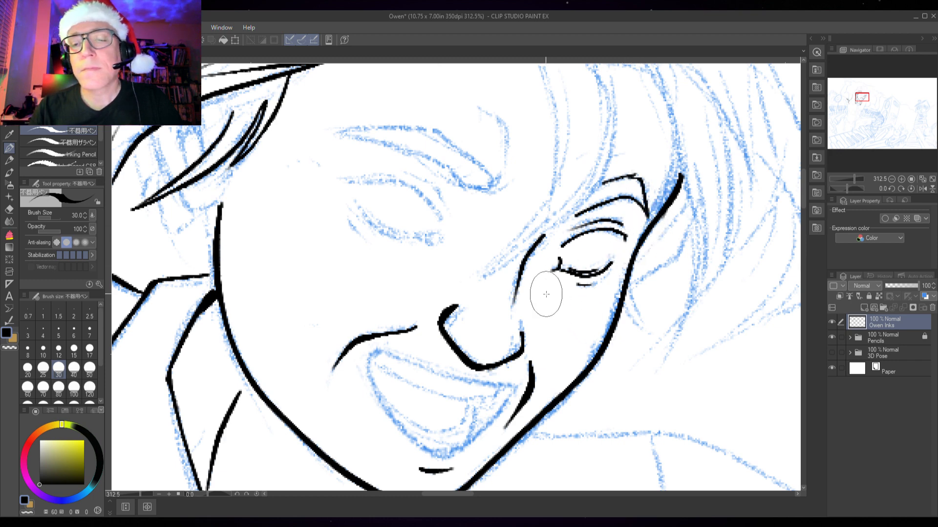
Step: Ink the short curved outer edge of the forelock from the parting down to its pointed tip over the forehead
{"action": "scroll", "coordinate": [610, 235], "scroll_direction": "down", "scroll_amount": 2}
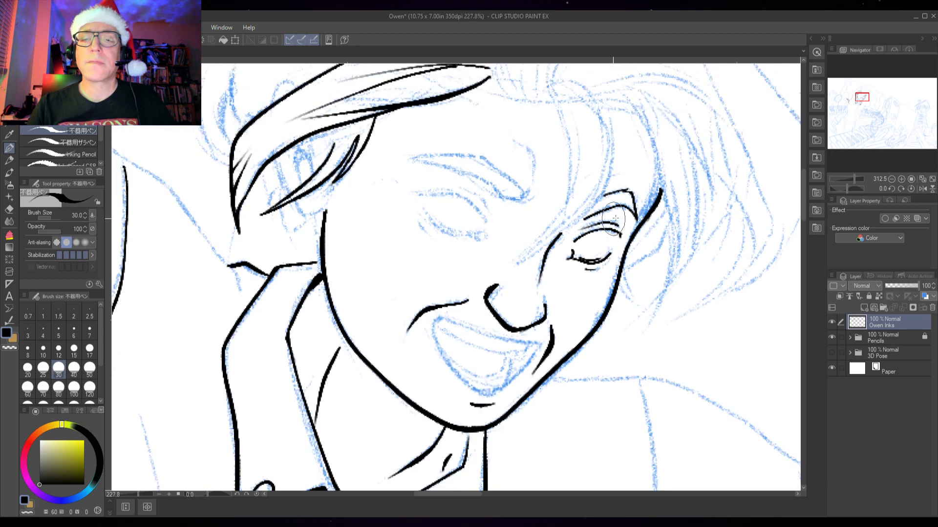
{"action": "left_click_drag", "start_coordinate": [628, 232], "coordinate": [582, 263]}
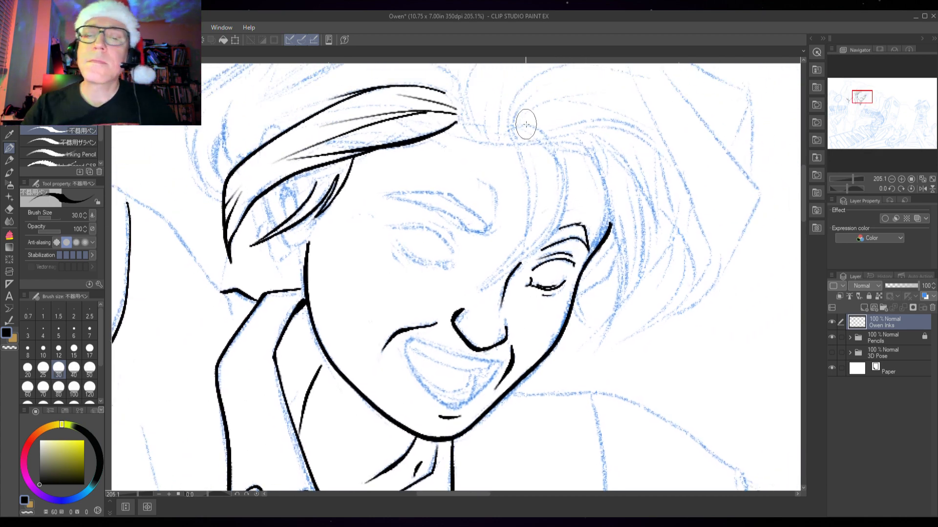
{"action": "mouse_move", "coordinate": [571, 165]}
{"action": "left_mouse_down"}
{"action": "mouse_move", "coordinate": [570, 178]}
{"action": "mouse_move", "coordinate": [566, 165]}
{"action": "left_mouse_up"}
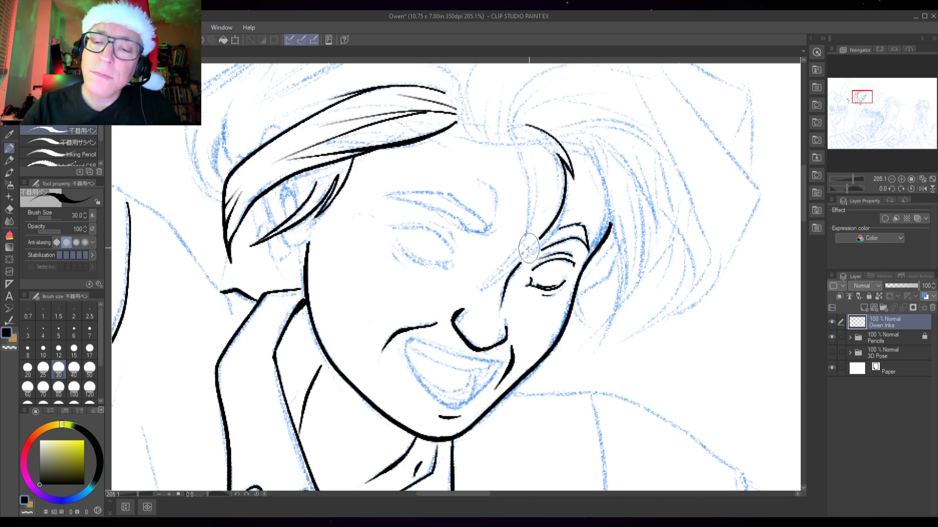
{"action": "left_click_drag", "start_coordinate": [540, 235], "coordinate": [463, 301]}
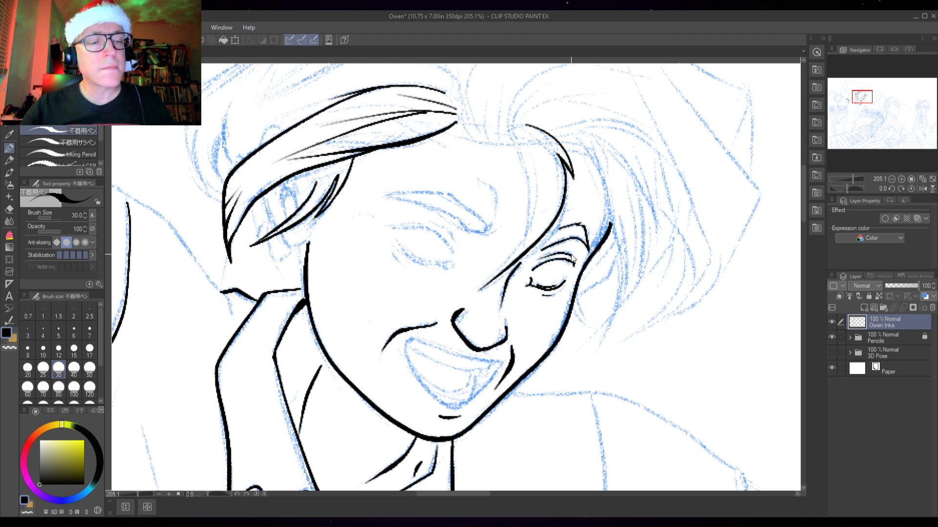
{"action": "key", "text": "ctrl+z"}
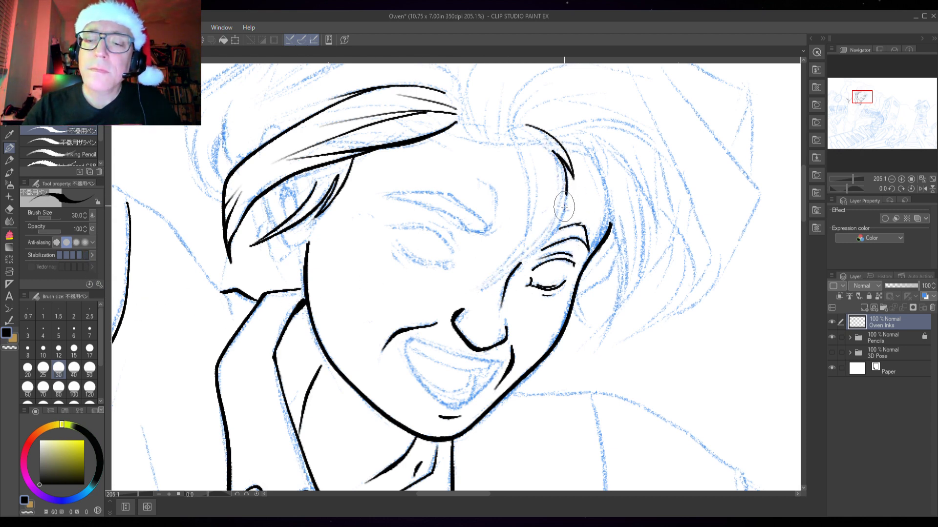
{"action": "left_click_drag", "start_coordinate": [517, 266], "coordinate": [468, 298]}
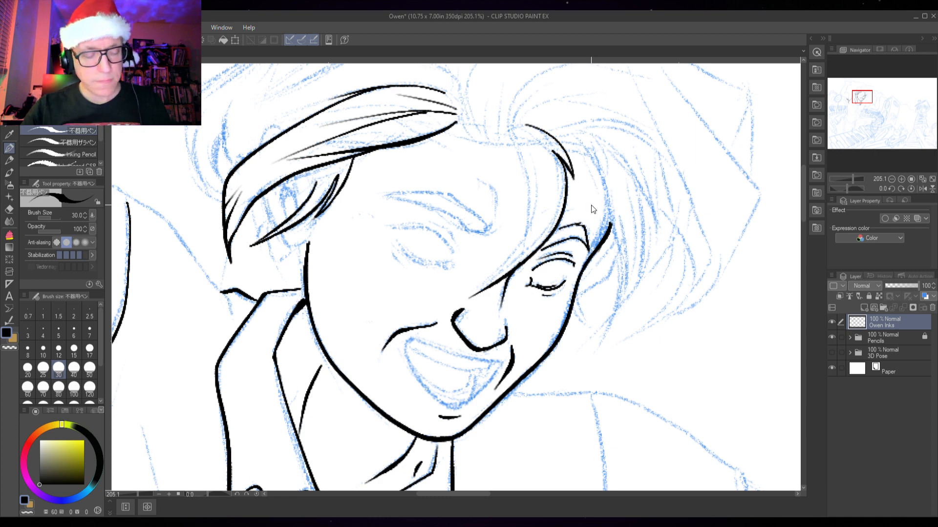
{"action": "key", "text": "ctrl+z"}
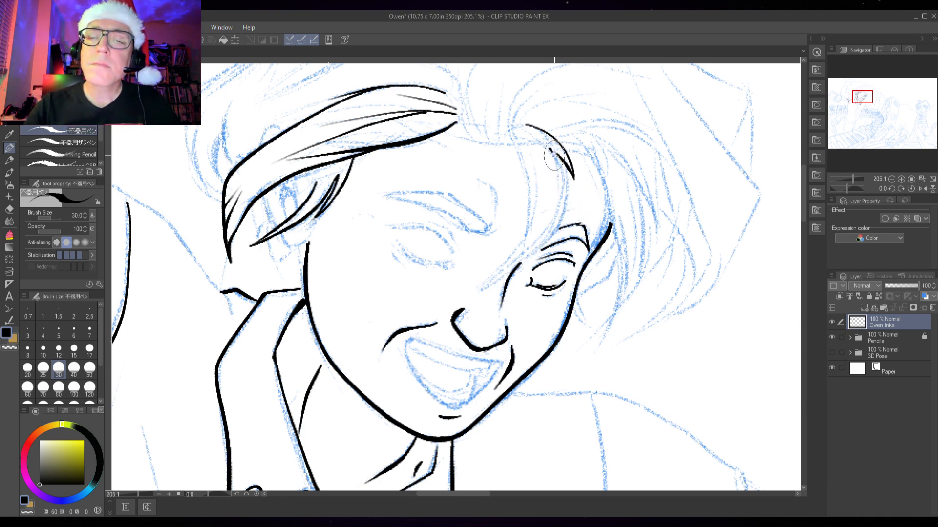
{"action": "left_click_drag", "start_coordinate": [530, 250], "coordinate": [481, 289]}
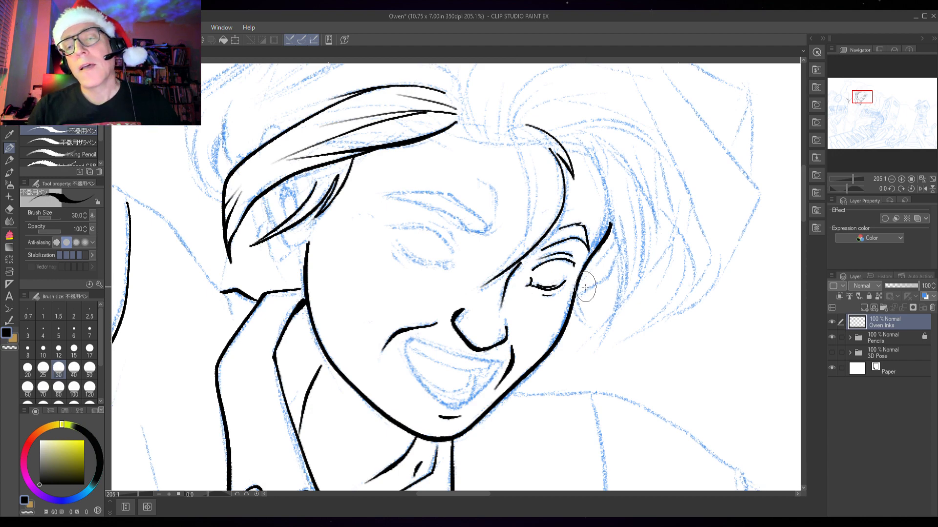
{"action": "key", "text": "ctrl+z"}
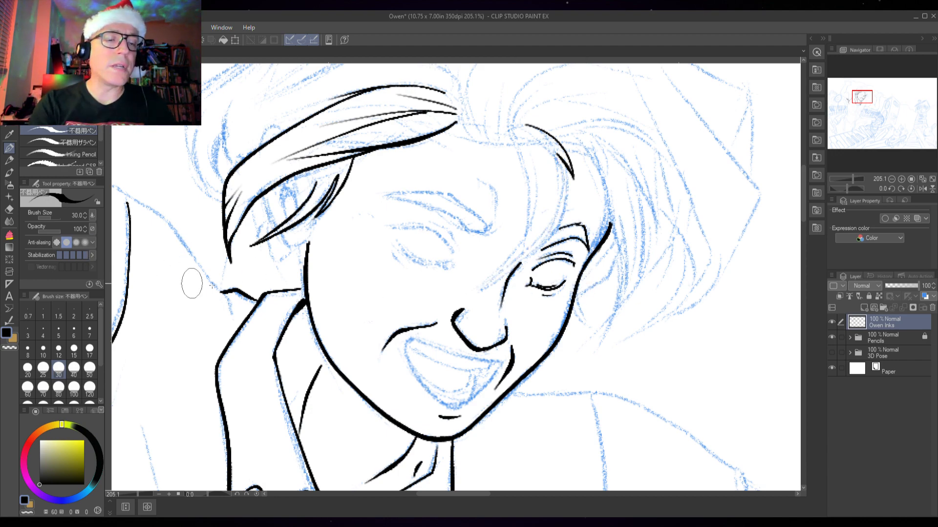
{"action": "scroll", "coordinate": [568, 205], "scroll_direction": "down", "scroll_amount": 3}
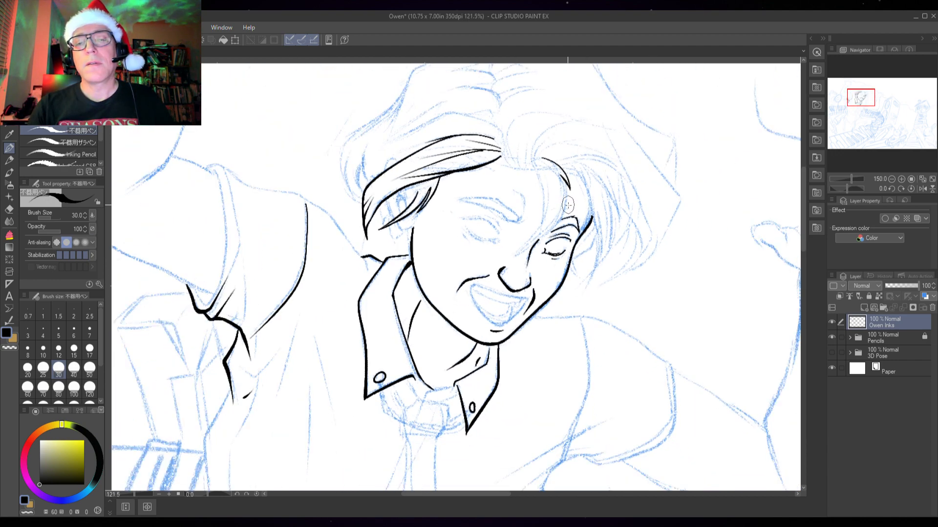
{"action": "scroll", "coordinate": [568, 205], "scroll_direction": "up", "scroll_amount": 3}
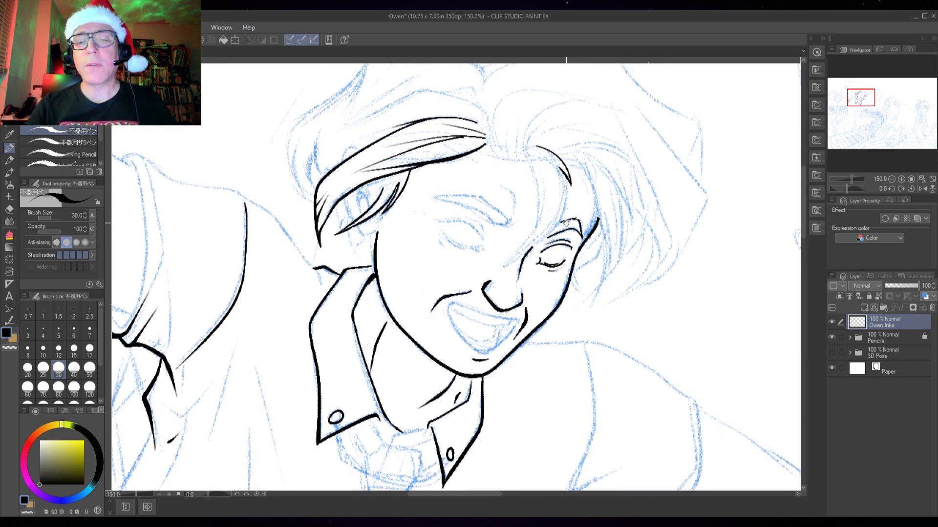
{"action": "scroll", "coordinate": [561, 223], "scroll_direction": "up", "scroll_amount": 4}
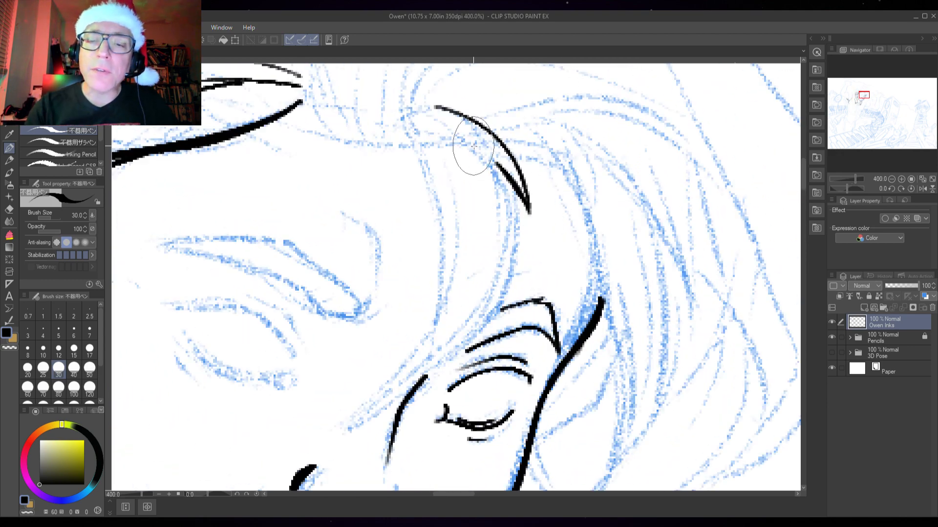
{"action": "mouse_move", "coordinate": [470, 142]}
{"action": "left_mouse_down"}
{"action": "mouse_move", "coordinate": [511, 219]}
{"action": "mouse_move", "coordinate": [501, 289]}
{"action": "mouse_move", "coordinate": [461, 342]}
{"action": "mouse_move", "coordinate": [342, 420]}
{"action": "left_mouse_up"}
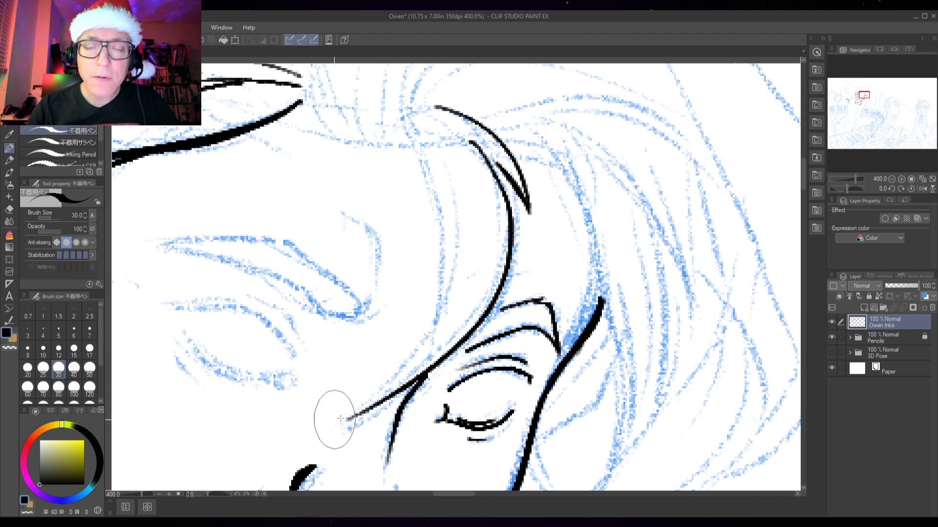
{"action": "left_click_drag", "start_coordinate": [542, 310], "coordinate": [510, 323]}
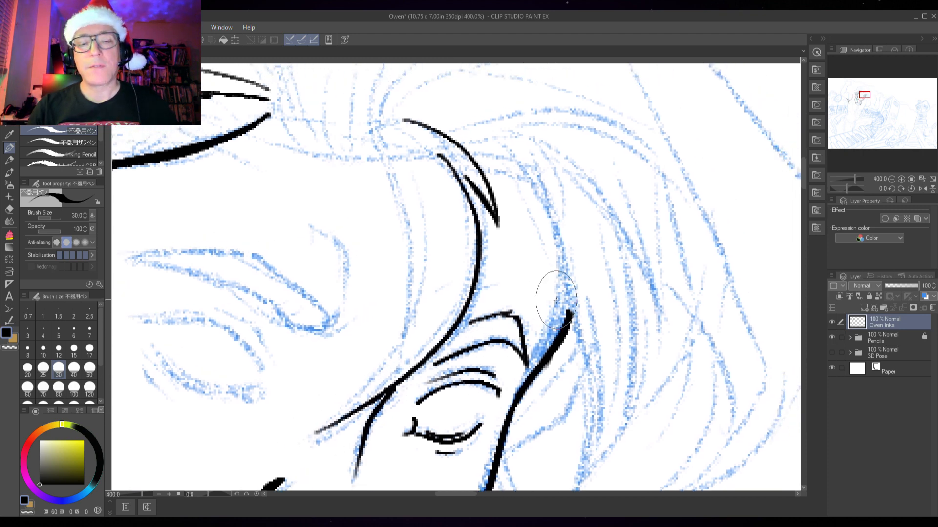
{"action": "key", "text": "ctrl+z"}
Step: Ink the forelock's long curve from beside the short tip down across the forehead, tapering over the bridge of the nose
{"action": "scroll", "coordinate": [557, 301], "scroll_direction": "down", "scroll_amount": 2}
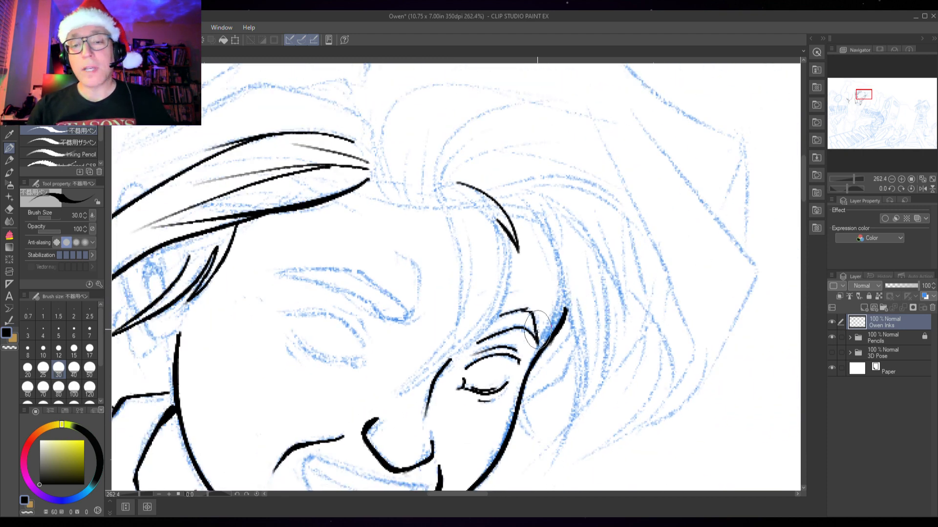
{"action": "scroll", "coordinate": [537, 328], "scroll_direction": "down", "scroll_amount": 2}
{"action": "scroll", "coordinate": [525, 252], "scroll_direction": "down", "scroll_amount": 1}
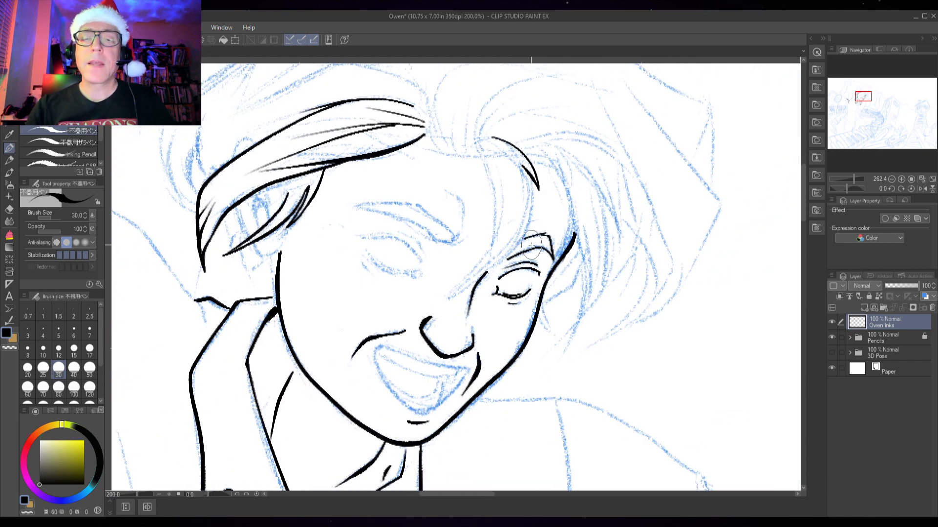
{"action": "scroll", "coordinate": [531, 246], "scroll_direction": "down", "scroll_amount": 1}
{"action": "scroll", "coordinate": [554, 233], "scroll_direction": "down", "scroll_amount": 1}
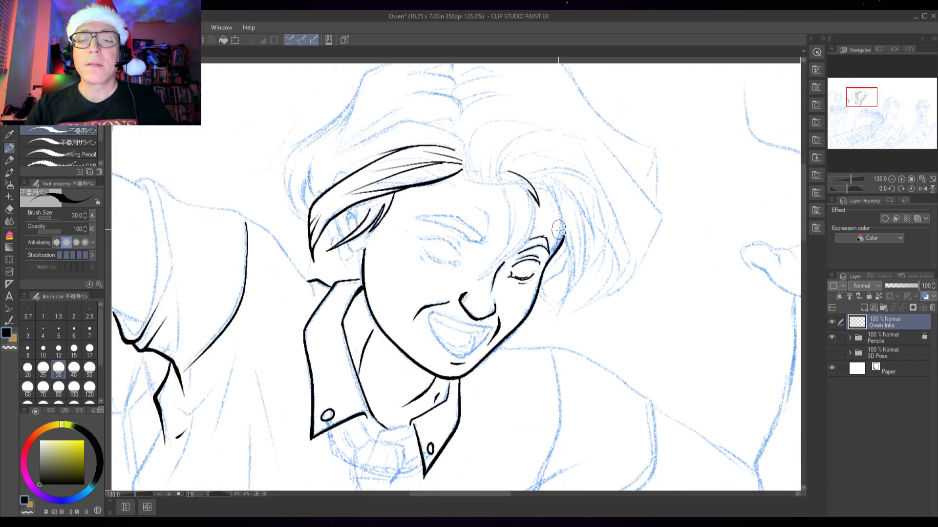
{"action": "scroll", "coordinate": [558, 229], "scroll_direction": "down", "scroll_amount": 2}
{"action": "scroll", "coordinate": [558, 230], "scroll_direction": "up", "scroll_amount": 1}
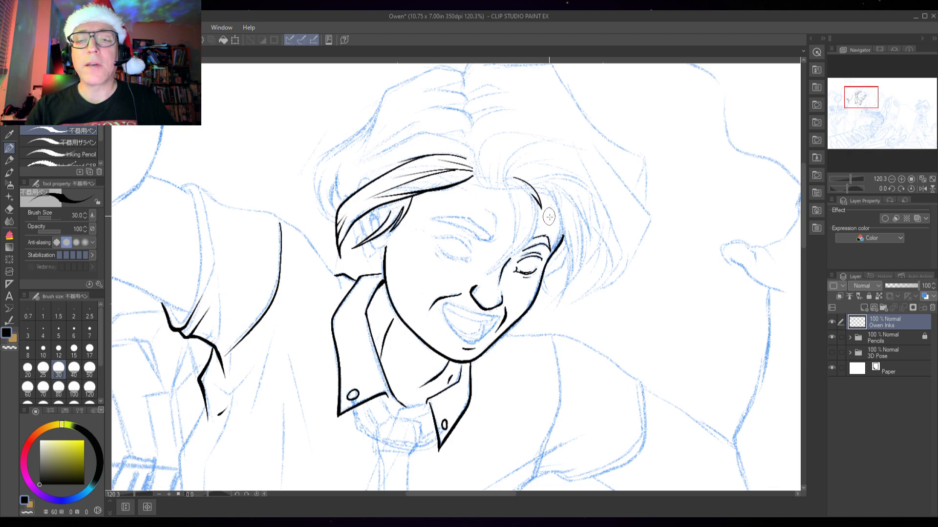
{"action": "scroll", "coordinate": [573, 224], "scroll_direction": "up", "scroll_amount": 2}
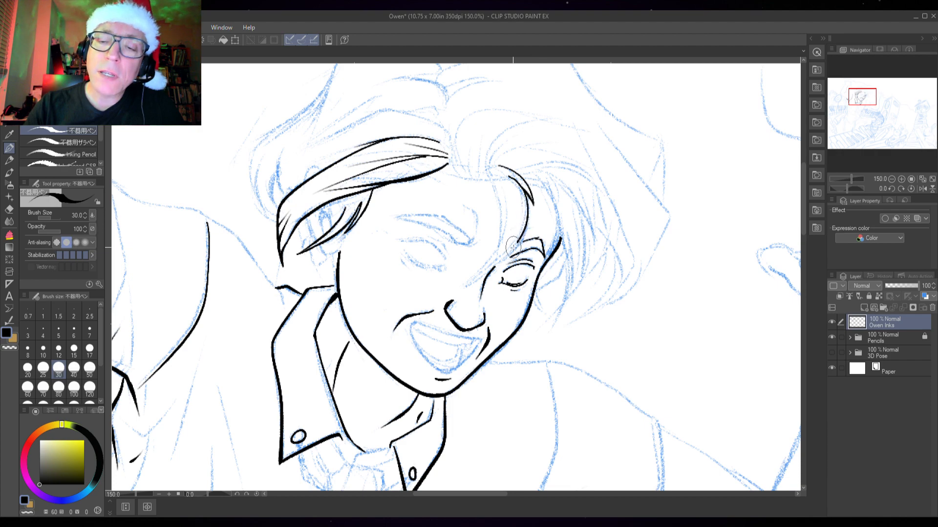
{"action": "left_click_drag", "start_coordinate": [495, 264], "coordinate": [449, 289]}
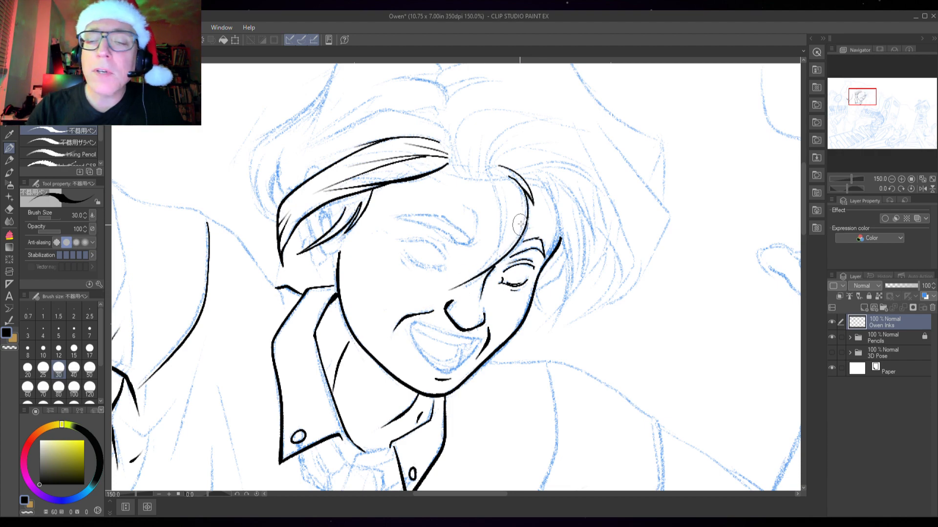
Step: Rotate the canvas to extend the inner edge of the forelock's short tip in a tapered stroke toward the parting, then reset the rotation
{"action": "scroll", "coordinate": [587, 240], "scroll_direction": "up", "scroll_amount": 1}
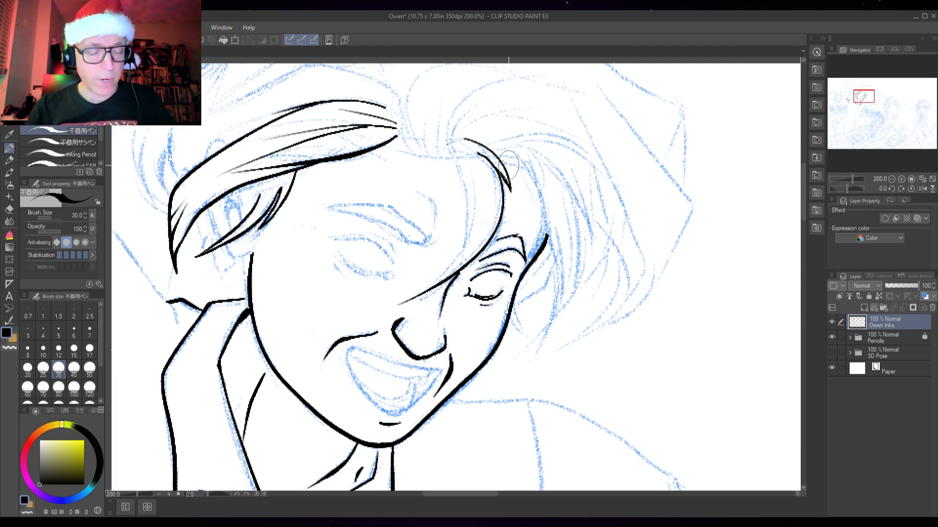
{"action": "scroll", "coordinate": [508, 165], "scroll_direction": "up", "scroll_amount": 4}
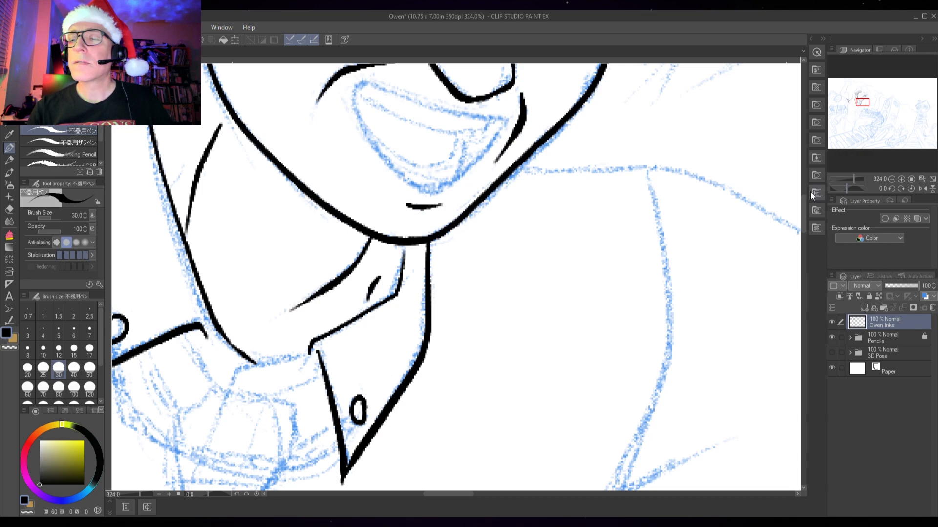
{"action": "scroll", "coordinate": [493, 175], "scroll_direction": "down", "scroll_amount": 2}
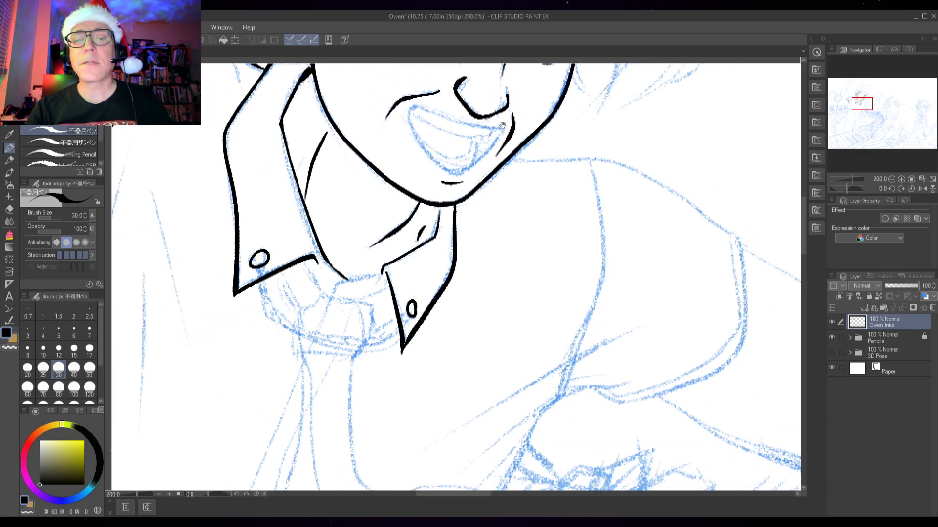
{"action": "left_click_drag", "start_coordinate": [524, 117], "coordinate": [519, 311]}
{"action": "left_click_drag", "start_coordinate": [847, 189], "coordinate": [837, 190]}
{"action": "scroll", "coordinate": [282, 222], "scroll_direction": "up", "scroll_amount": 5}
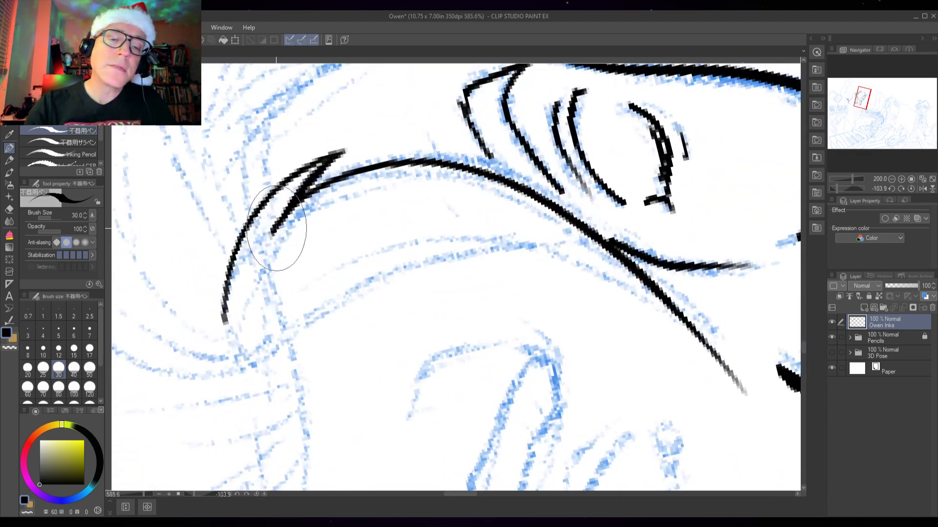
{"action": "left_click_drag", "start_coordinate": [277, 224], "coordinate": [250, 289]}
{"action": "key", "text": "ctrl+z"}
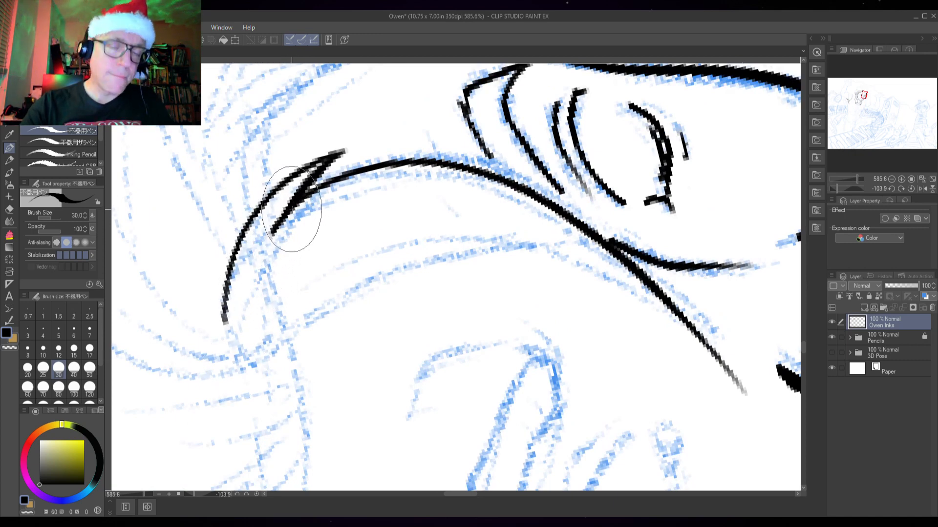
{"action": "left_click_drag", "start_coordinate": [295, 202], "coordinate": [247, 290]}
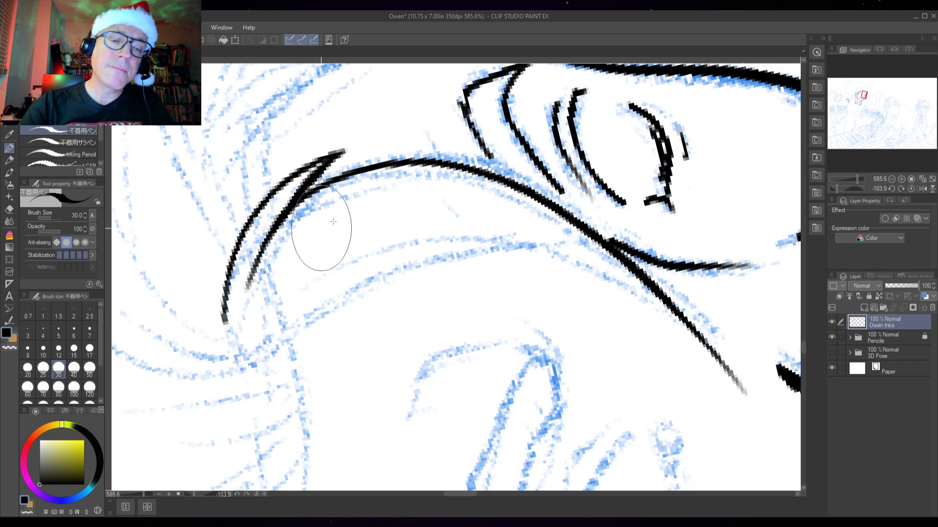
{"action": "left_click", "coordinate": [911, 189]}
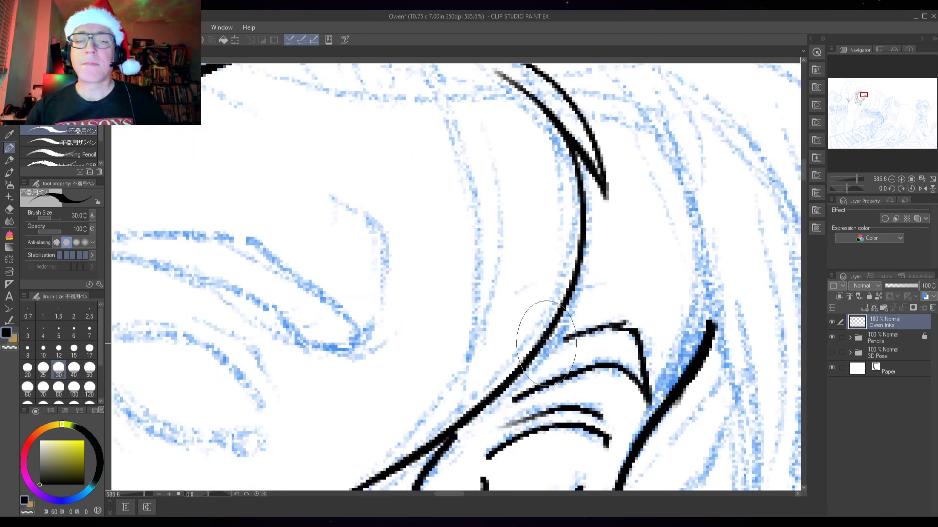
Step: Save the inked drawing
{"action": "scroll", "coordinate": [539, 324], "scroll_direction": "down", "scroll_amount": 4}
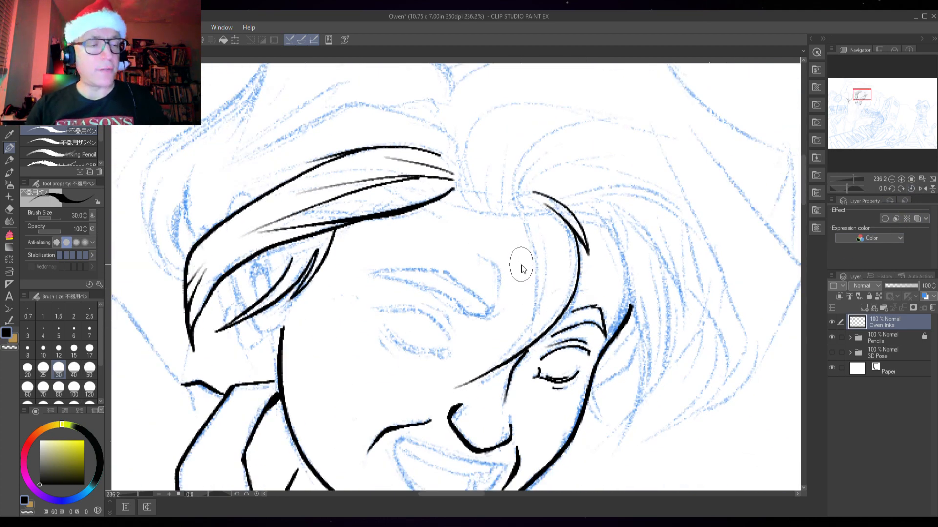
{"action": "key", "text": "ctrl+s"}
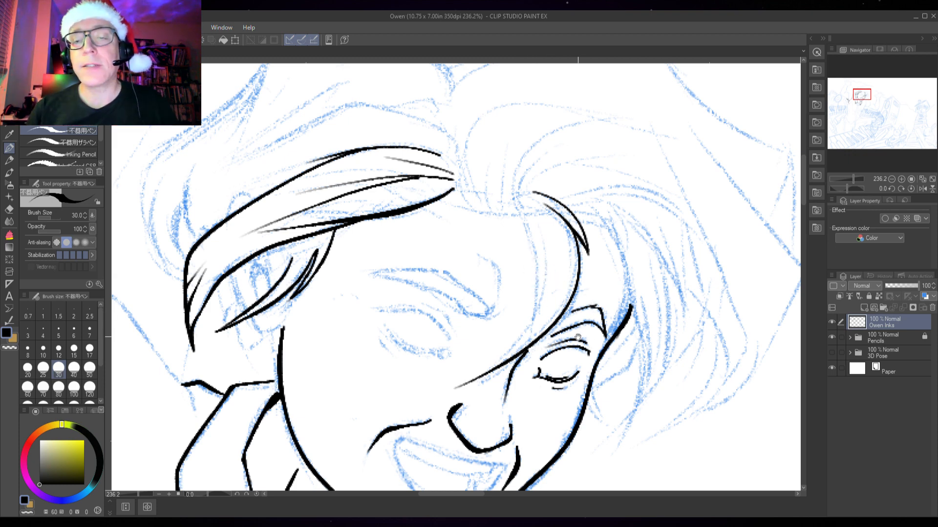
{"action": "left_click_drag", "start_coordinate": [578, 332], "coordinate": [582, 259]}
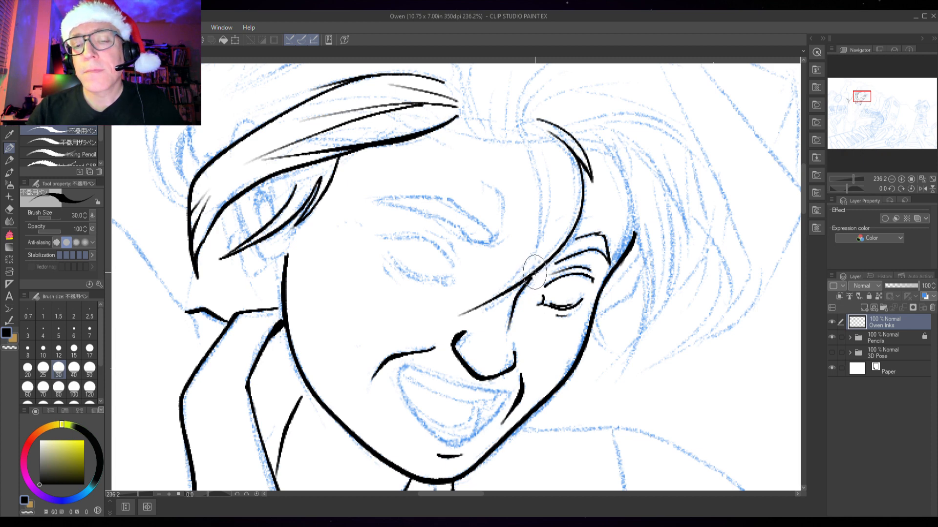
Step: Close the gap between the nose bridge line and forelock, and ink the outline of the large eyebrow with a pointed outer end
{"action": "left_click_drag", "start_coordinate": [534, 272], "coordinate": [525, 286]}
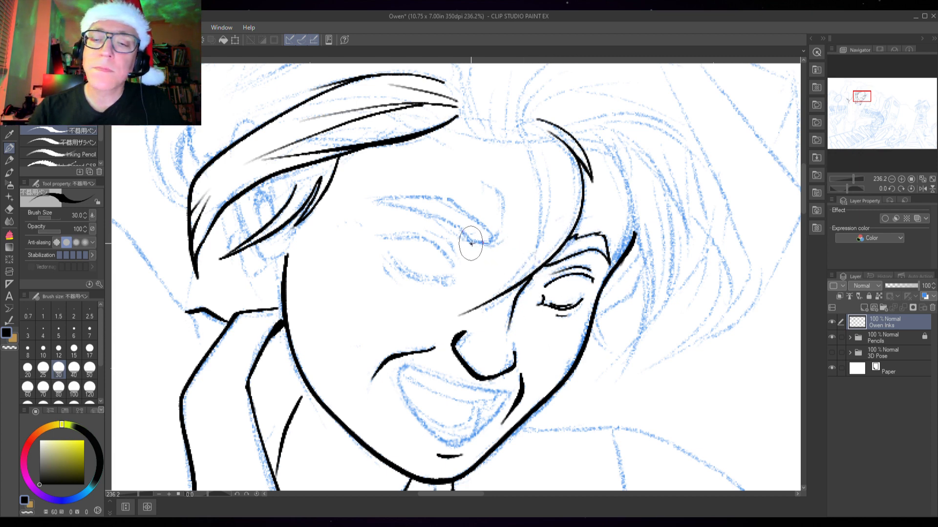
{"action": "mouse_move", "coordinate": [471, 243]}
{"action": "left_mouse_down"}
{"action": "mouse_move", "coordinate": [499, 233]}
{"action": "mouse_move", "coordinate": [446, 186]}
{"action": "mouse_move", "coordinate": [453, 202]}
{"action": "mouse_move", "coordinate": [445, 192]}
{"action": "mouse_move", "coordinate": [449, 199]}
{"action": "mouse_move", "coordinate": [383, 198]}
{"action": "left_mouse_up"}
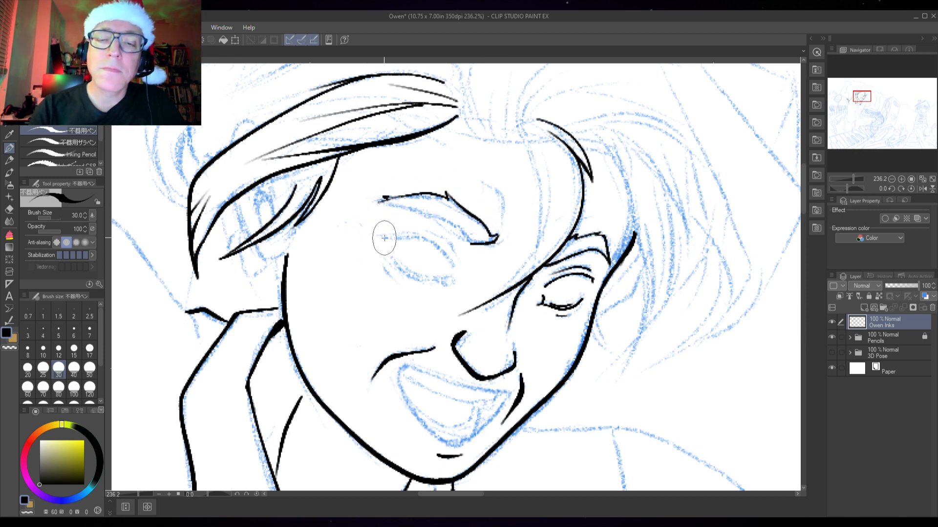
{"action": "mouse_move", "coordinate": [467, 242]}
{"action": "left_mouse_down"}
{"action": "mouse_move", "coordinate": [429, 204]}
{"action": "mouse_move", "coordinate": [379, 201]}
{"action": "left_mouse_up"}
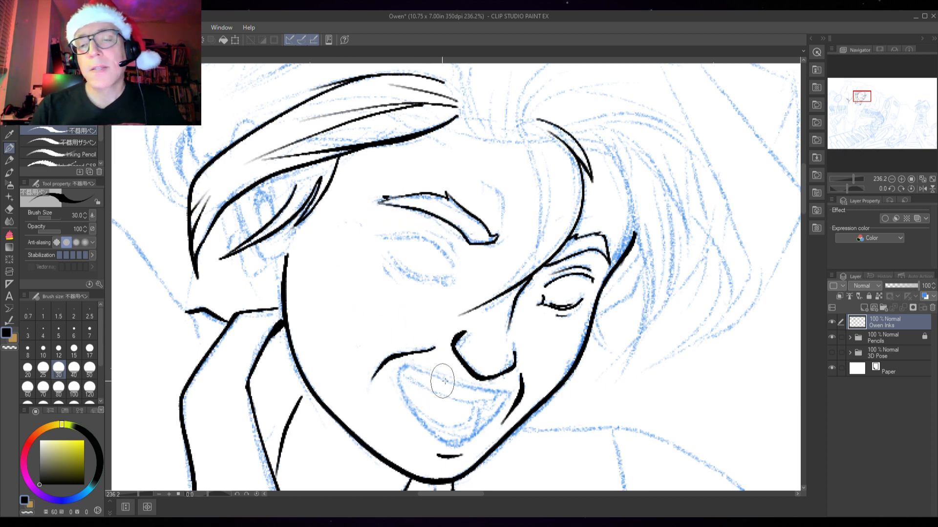
{"action": "key", "text": "ctrl+z"}
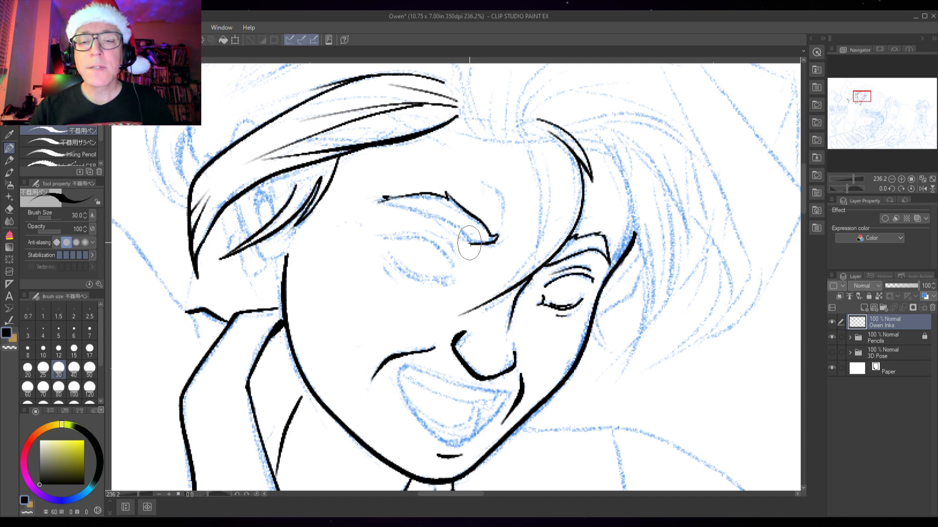
{"action": "mouse_move", "coordinate": [469, 242]}
{"action": "left_mouse_down"}
{"action": "mouse_move", "coordinate": [434, 213]}
{"action": "mouse_move", "coordinate": [383, 201]}
{"action": "left_mouse_up"}
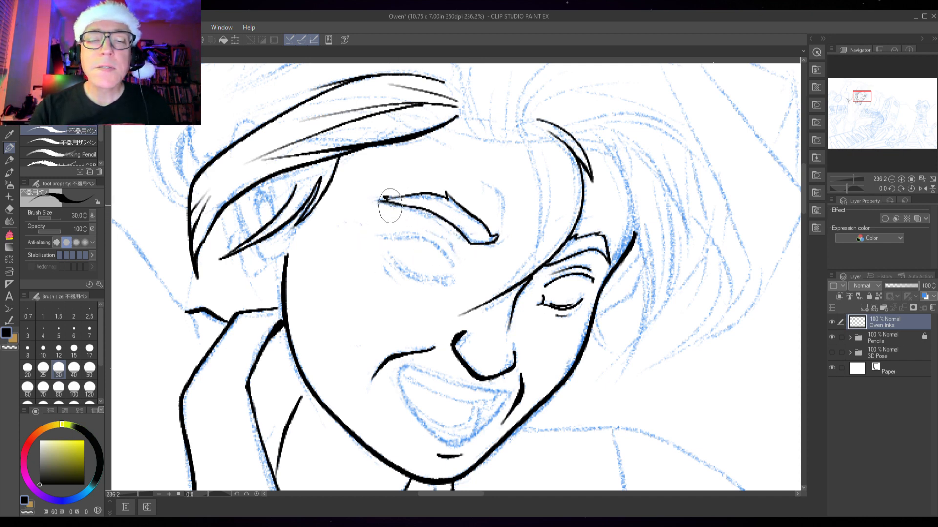
{"action": "scroll", "coordinate": [405, 205], "scroll_direction": "up", "scroll_amount": 3}
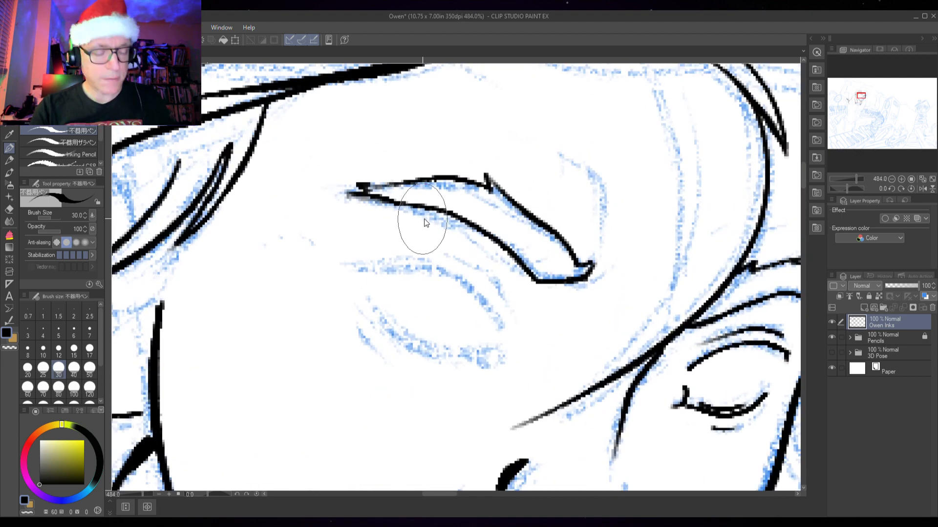
{"action": "left_click_drag", "start_coordinate": [400, 203], "coordinate": [341, 196]}
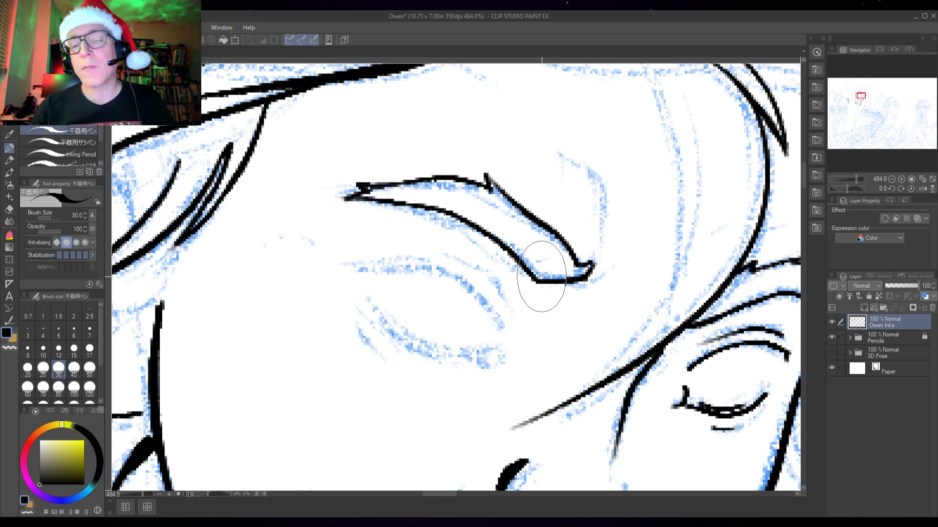
Step: Add short tapered hair strokes inside both eyebrows, along their lower edges and near their inner ends
{"action": "mouse_move", "coordinate": [519, 256]}
{"action": "left_mouse_down"}
{"action": "mouse_move", "coordinate": [483, 189]}
{"action": "mouse_move", "coordinate": [504, 235]}
{"action": "mouse_move", "coordinate": [428, 191]}
{"action": "left_mouse_up"}
{"action": "left_click_drag", "start_coordinate": [506, 342], "coordinate": [341, 299]}
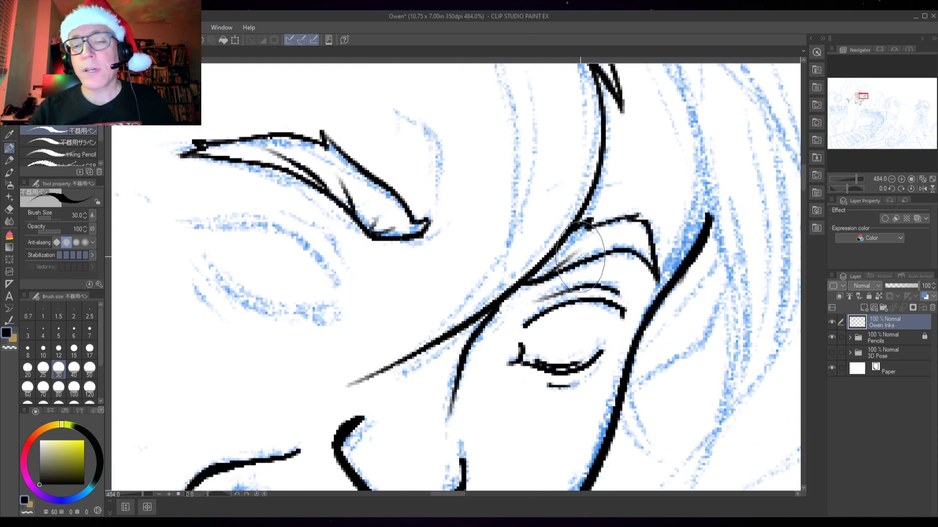
{"action": "left_click_drag", "start_coordinate": [554, 271], "coordinate": [630, 237]}
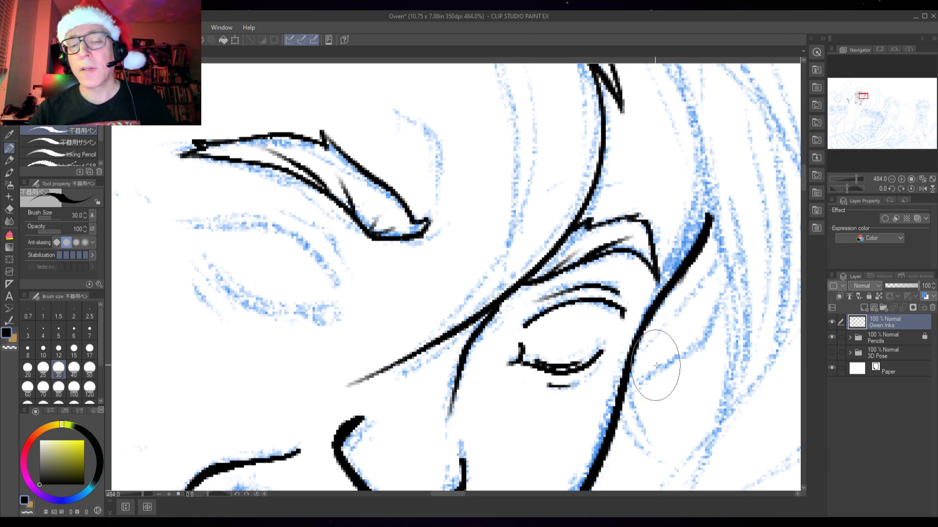
{"action": "scroll", "coordinate": [672, 356], "scroll_direction": "down", "scroll_amount": 3}
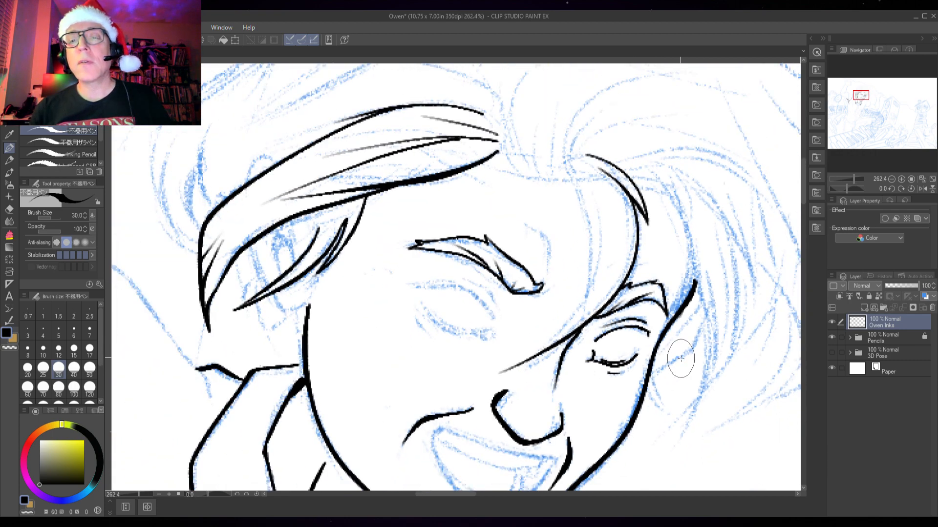
{"action": "left_click_drag", "start_coordinate": [624, 327], "coordinate": [612, 285]}
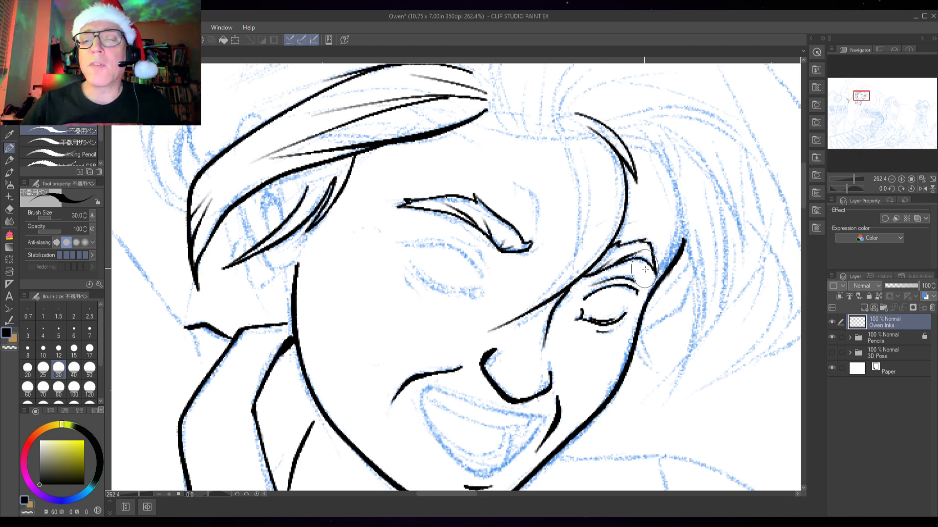
Step: Ink the forelock's inner edge from the hairline through a pointed notch to the tip over the nose, adding tapered strand lines
{"action": "scroll", "coordinate": [633, 264], "scroll_direction": "down", "scroll_amount": 3}
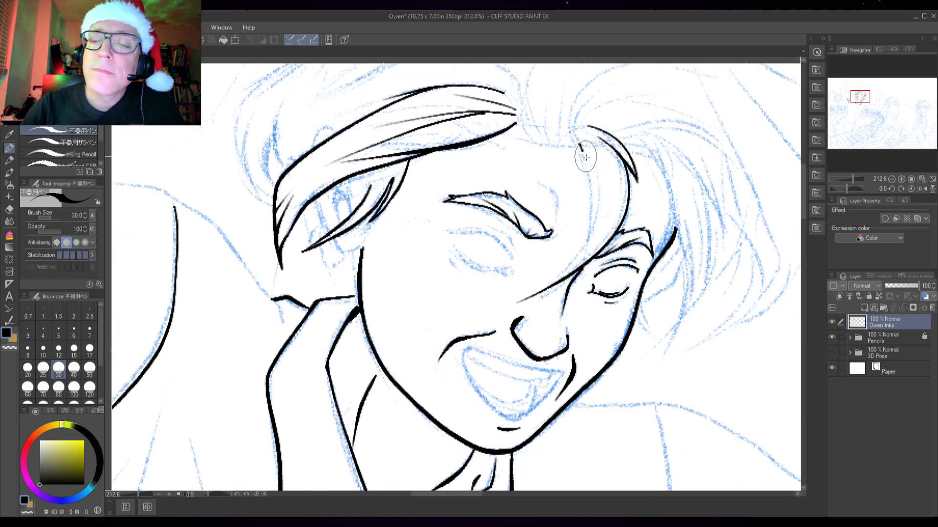
{"action": "mouse_move", "coordinate": [585, 156]}
{"action": "left_mouse_down"}
{"action": "mouse_move", "coordinate": [593, 205]}
{"action": "mouse_move", "coordinate": [577, 241]}
{"action": "left_mouse_up"}
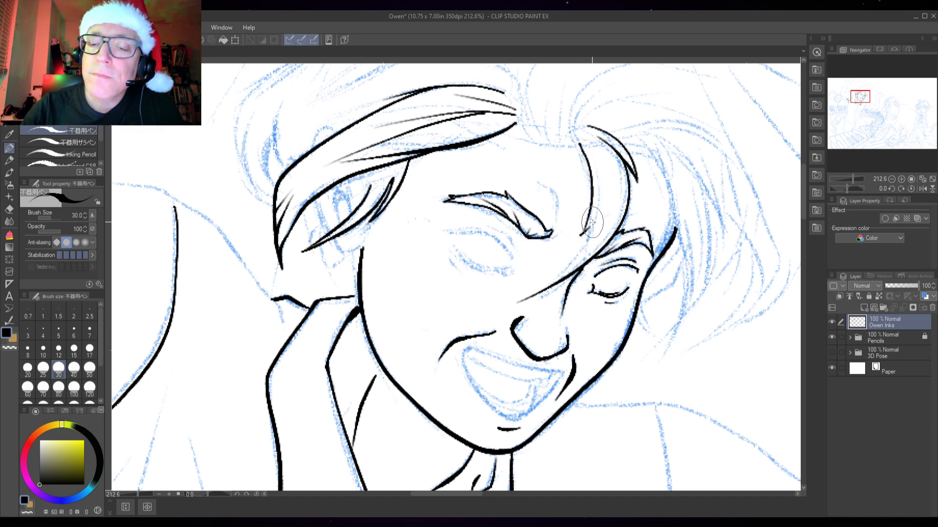
{"action": "left_click_drag", "start_coordinate": [557, 276], "coordinate": [517, 302]}
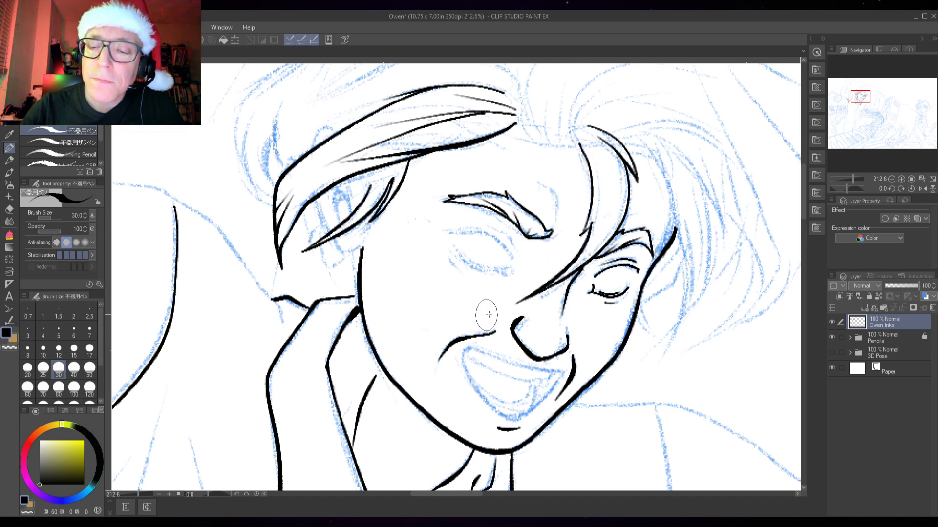
{"action": "scroll", "coordinate": [611, 214], "scroll_direction": "up", "scroll_amount": 3}
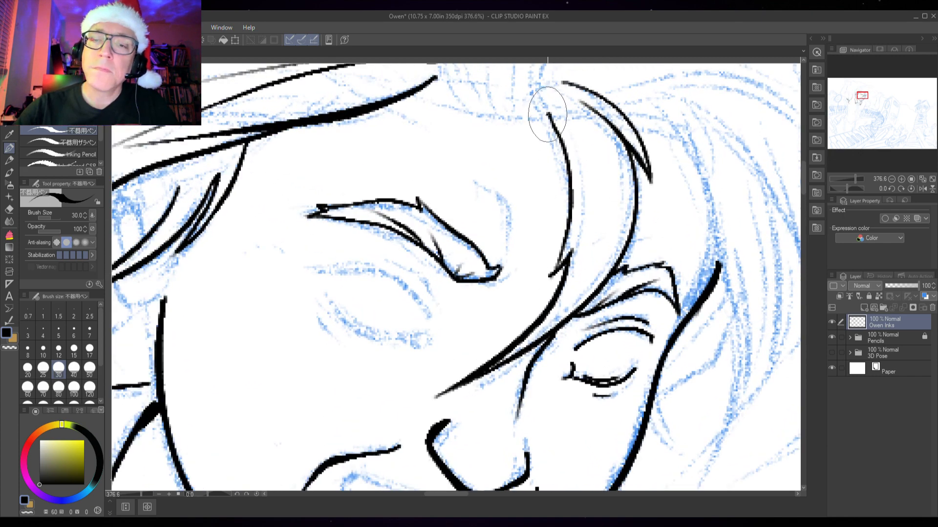
{"action": "mouse_move", "coordinate": [547, 115]}
{"action": "left_mouse_down"}
{"action": "mouse_move", "coordinate": [570, 183]}
{"action": "mouse_move", "coordinate": [558, 259]}
{"action": "left_mouse_up"}
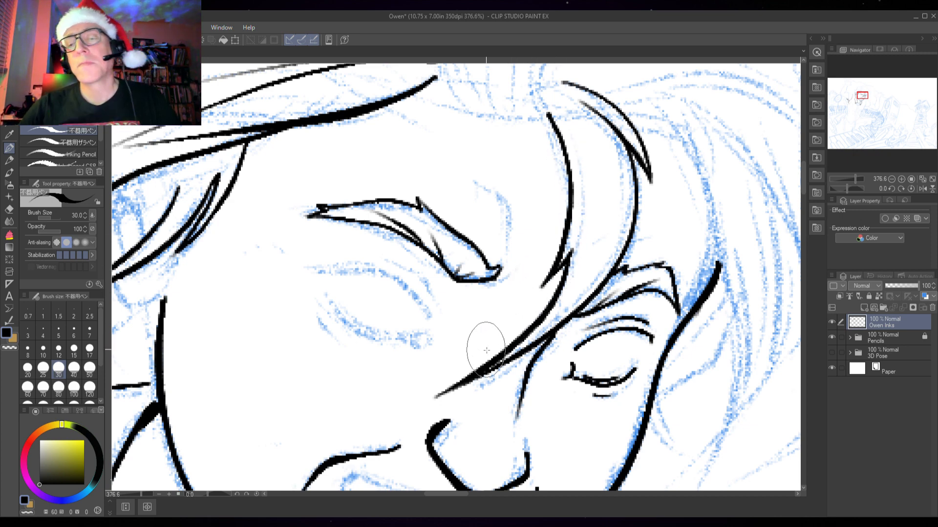
{"action": "left_click_drag", "start_coordinate": [576, 247], "coordinate": [593, 207]}
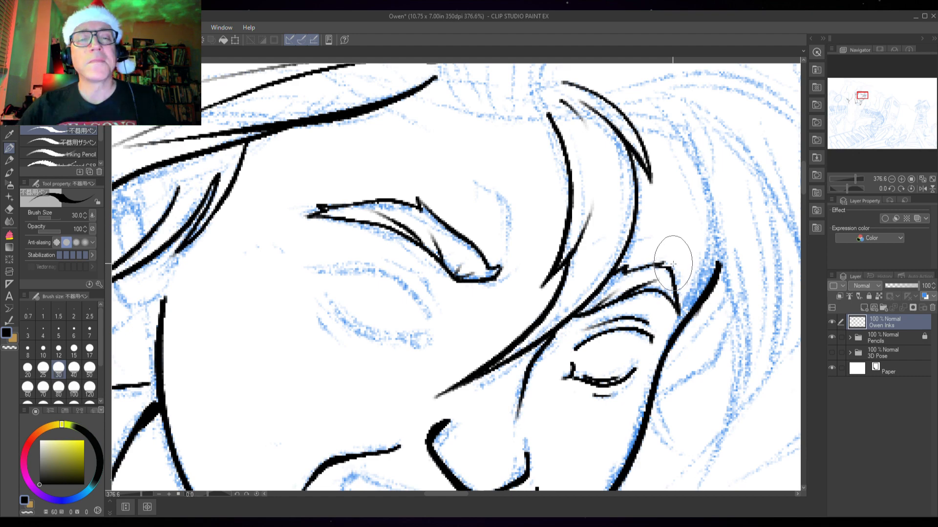
Step: Ink the hairline from the forelock toward the parting with rising strands, plus the double-lined lock curving back above the forelock
{"action": "scroll", "coordinate": [673, 264], "scroll_direction": "down", "scroll_amount": 5}
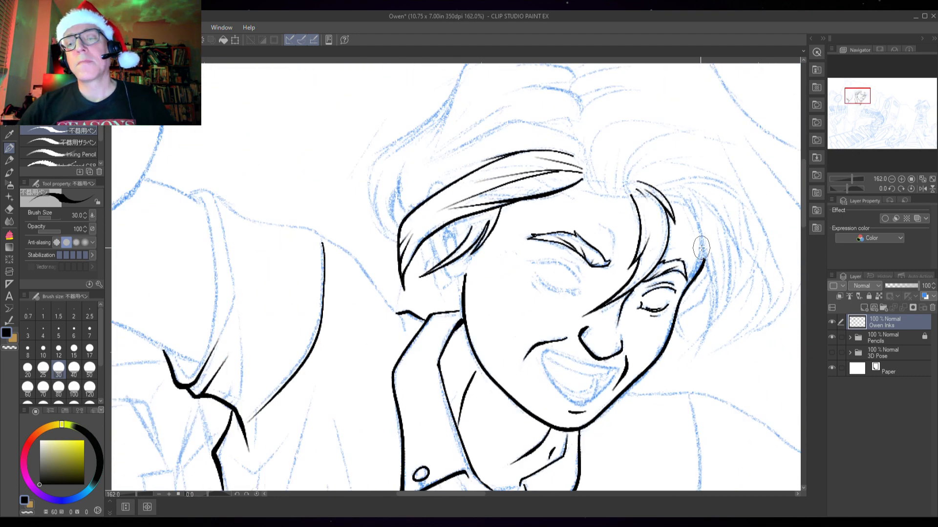
{"action": "left_click_drag", "start_coordinate": [703, 241], "coordinate": [583, 273]}
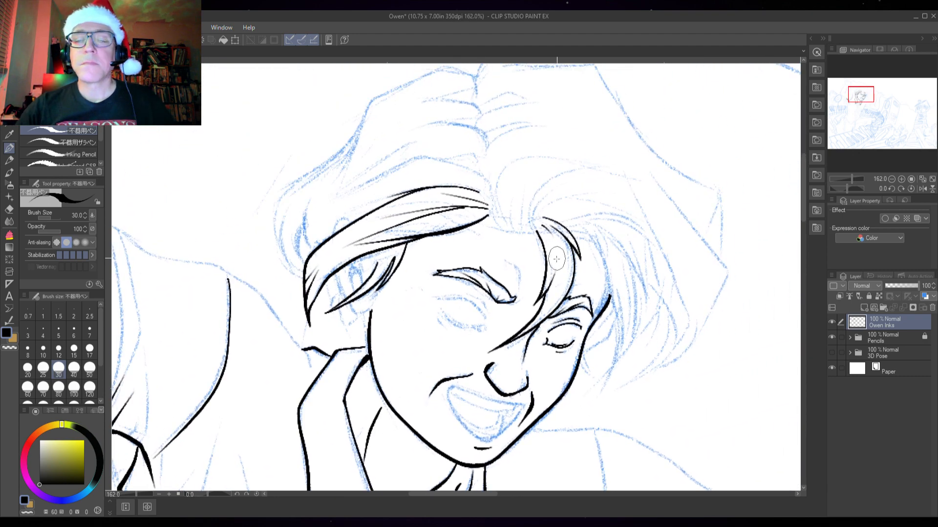
{"action": "scroll", "coordinate": [557, 259], "scroll_direction": "up", "scroll_amount": 3}
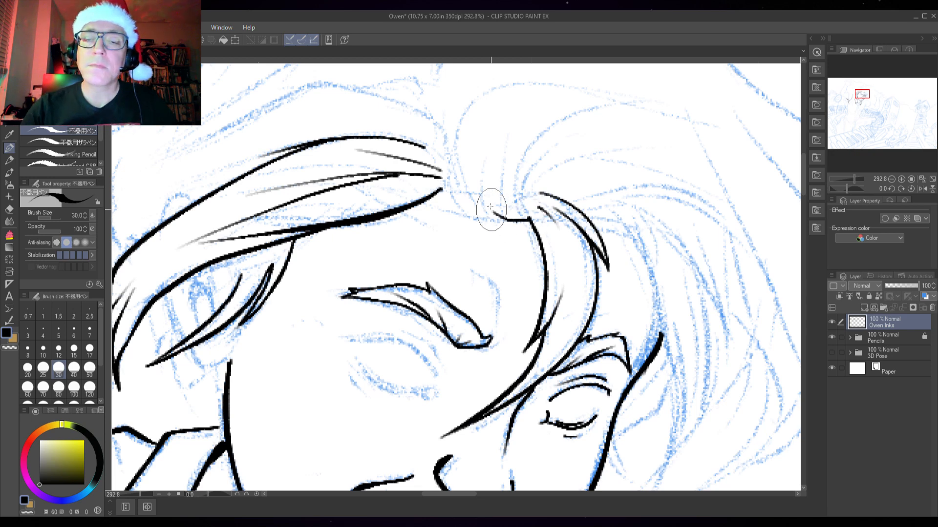
{"action": "mouse_move", "coordinate": [530, 221]}
{"action": "left_mouse_down"}
{"action": "mouse_move", "coordinate": [474, 215]}
{"action": "mouse_move", "coordinate": [454, 197]}
{"action": "mouse_move", "coordinate": [494, 162]}
{"action": "left_mouse_up"}
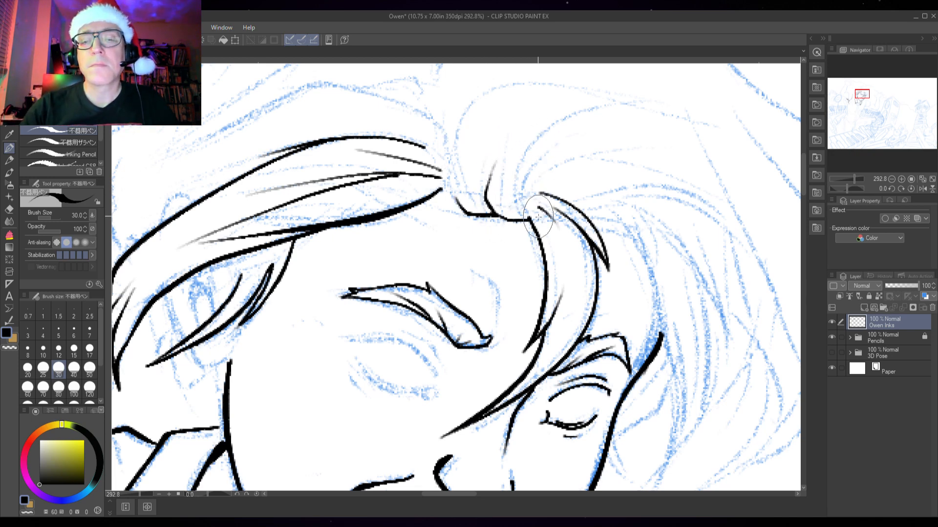
{"action": "mouse_move", "coordinate": [530, 220]}
{"action": "left_mouse_down"}
{"action": "mouse_move", "coordinate": [528, 173]}
{"action": "mouse_move", "coordinate": [578, 143]}
{"action": "mouse_move", "coordinate": [671, 173]}
{"action": "mouse_move", "coordinate": [642, 154]}
{"action": "mouse_move", "coordinate": [563, 144]}
{"action": "mouse_move", "coordinate": [508, 174]}
{"action": "left_mouse_up"}
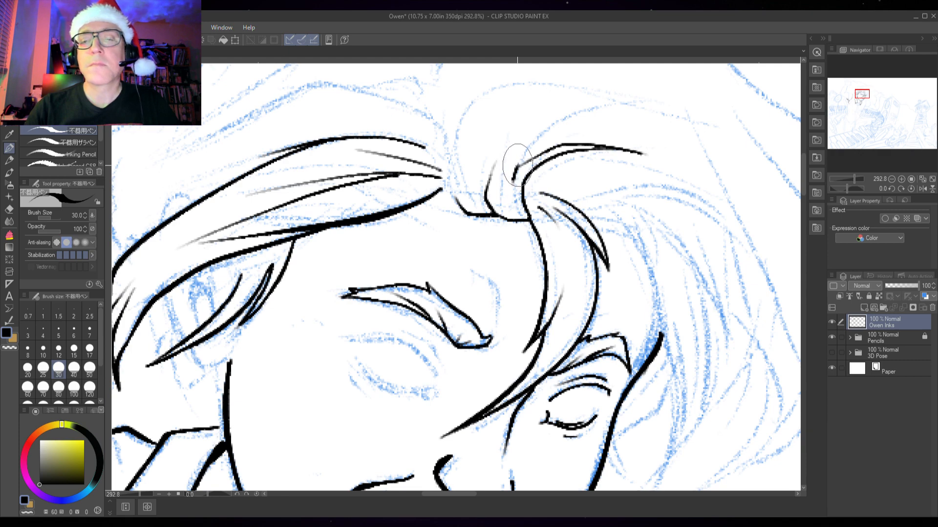
Step: Ink the lower and upper edges of the large lock sweeping up and back from the parting to a pointed tip
{"action": "scroll", "coordinate": [634, 263], "scroll_direction": "down", "scroll_amount": 1}
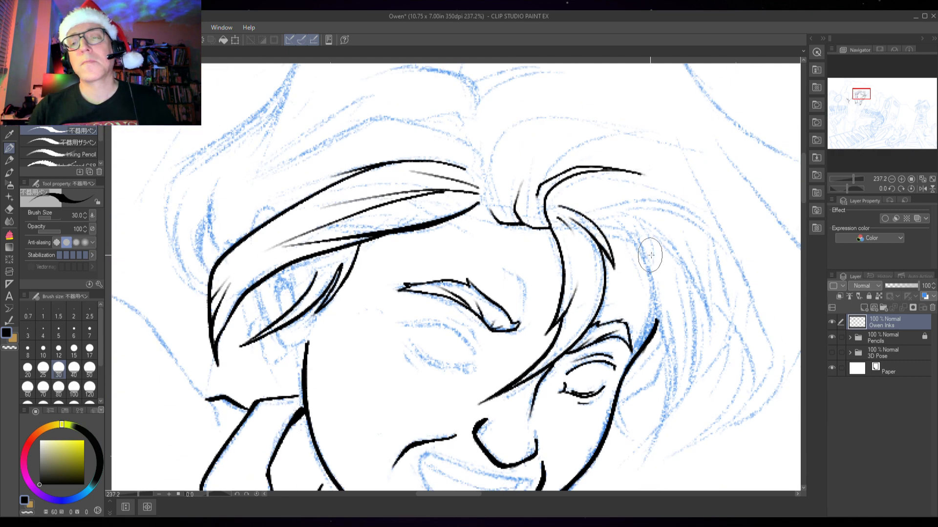
{"action": "left_click_drag", "start_coordinate": [566, 223], "coordinate": [523, 270]}
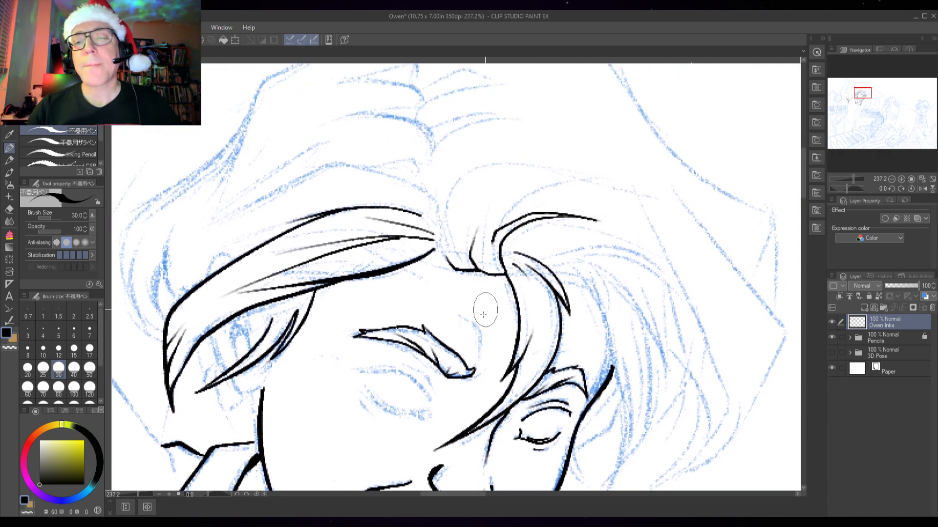
{"action": "mouse_move", "coordinate": [501, 225]}
{"action": "left_mouse_down"}
{"action": "mouse_move", "coordinate": [505, 200]}
{"action": "mouse_move", "coordinate": [561, 177]}
{"action": "mouse_move", "coordinate": [611, 179]}
{"action": "left_mouse_up"}
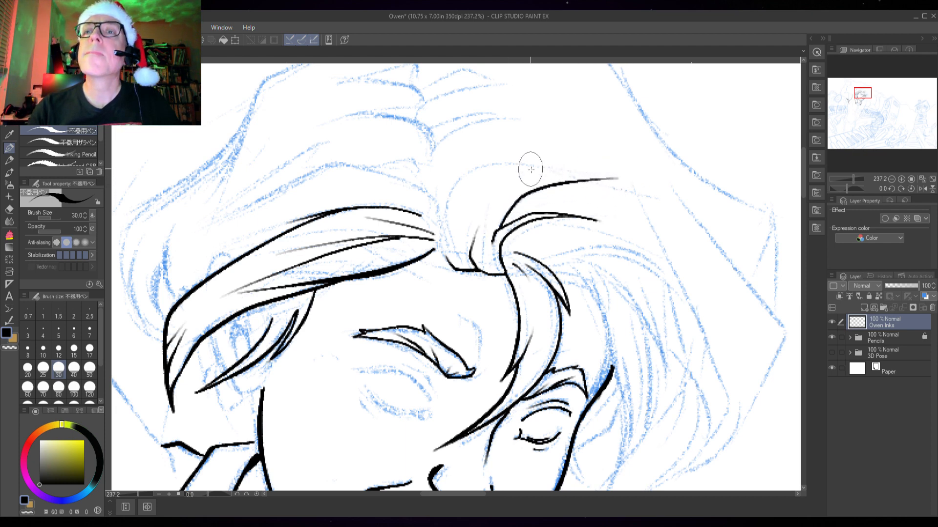
{"action": "mouse_move", "coordinate": [443, 243]}
{"action": "left_mouse_down"}
{"action": "mouse_move", "coordinate": [453, 190]}
{"action": "mouse_move", "coordinate": [494, 163]}
{"action": "mouse_move", "coordinate": [623, 175]}
{"action": "mouse_move", "coordinate": [594, 179]}
{"action": "mouse_move", "coordinate": [637, 173]}
{"action": "left_mouse_up"}
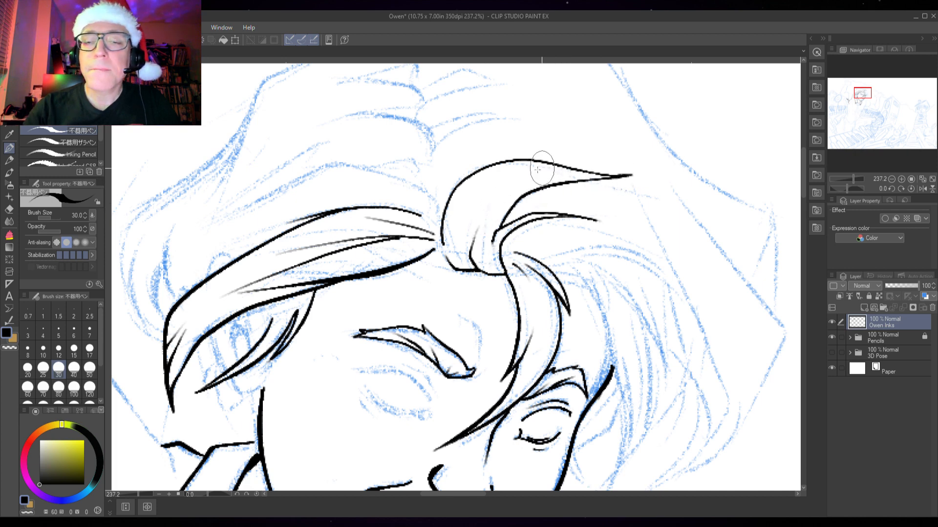
Step: Add strand lines inside the large lock, join the hairline to the swept side hair, and ink a small pointed lock beside it
{"action": "mouse_move", "coordinate": [596, 174]}
{"action": "left_mouse_down"}
{"action": "mouse_move", "coordinate": [493, 175]}
{"action": "mouse_move", "coordinate": [462, 202]}
{"action": "mouse_move", "coordinate": [453, 268]}
{"action": "mouse_move", "coordinate": [431, 251]}
{"action": "left_mouse_up"}
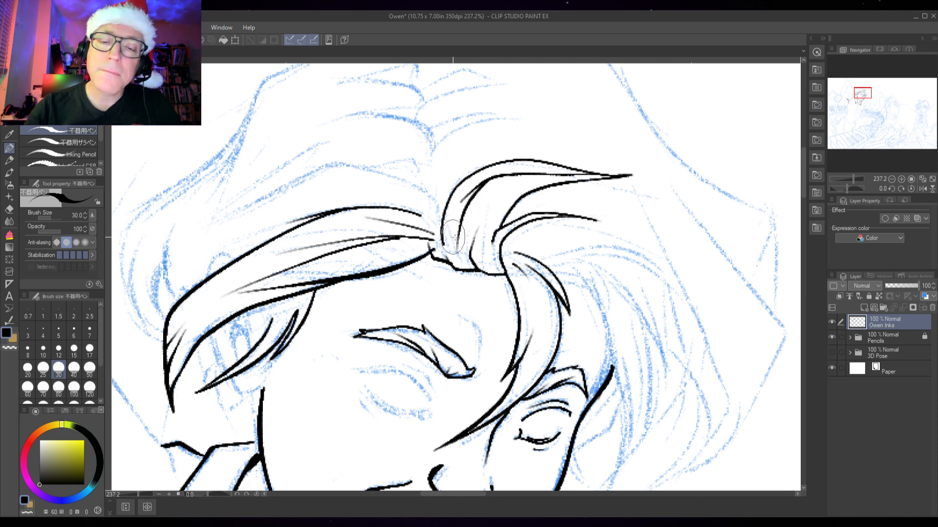
{"action": "key", "text": "ctrl+z"}
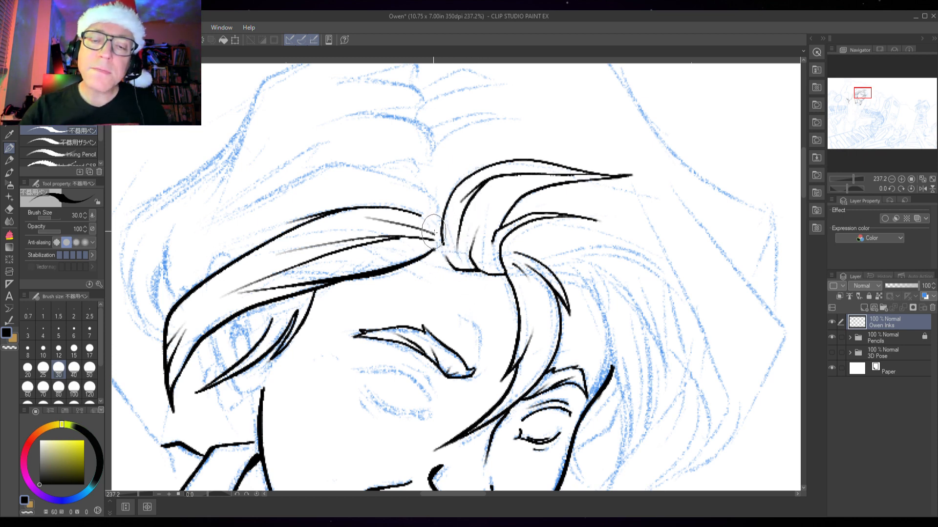
{"action": "mouse_move", "coordinate": [434, 233]}
{"action": "left_mouse_down"}
{"action": "mouse_move", "coordinate": [434, 251]}
{"action": "mouse_move", "coordinate": [460, 274]}
{"action": "left_mouse_up"}
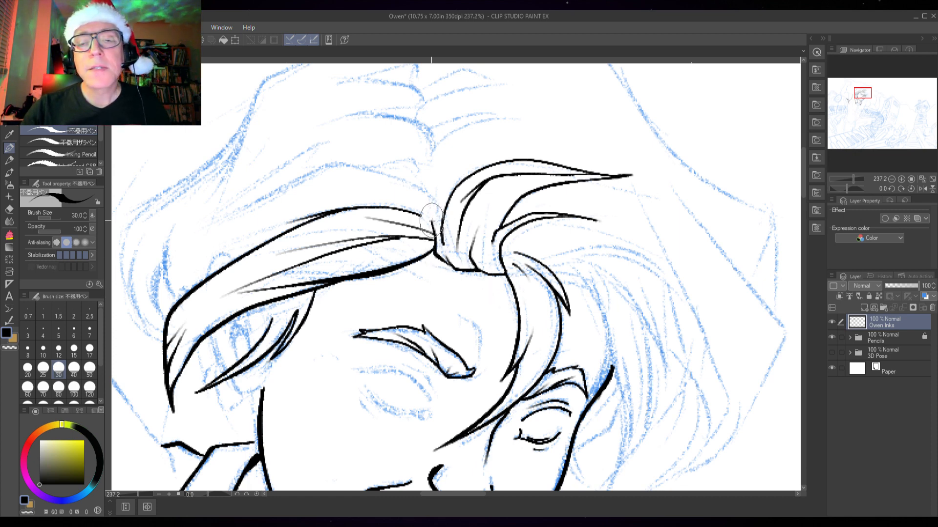
{"action": "mouse_move", "coordinate": [432, 221]}
{"action": "left_mouse_down"}
{"action": "mouse_move", "coordinate": [468, 158]}
{"action": "mouse_move", "coordinate": [446, 198]}
{"action": "left_mouse_up"}
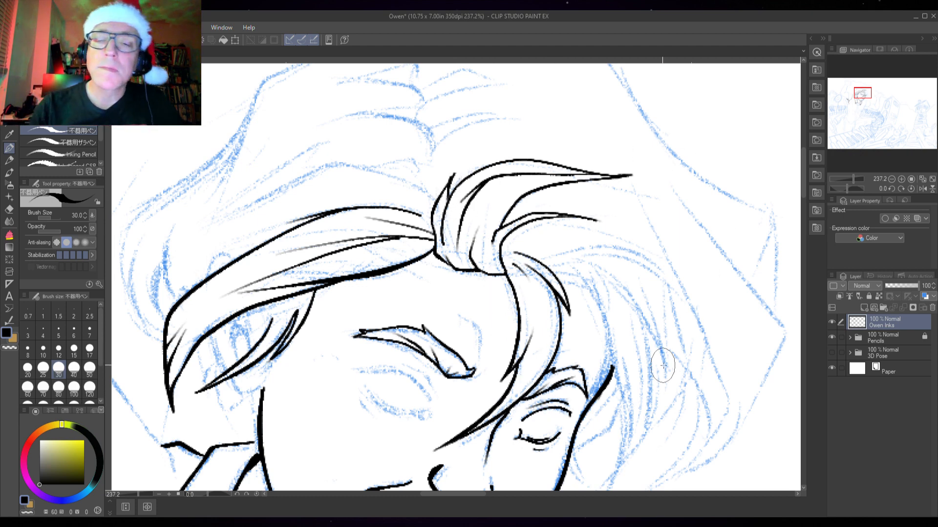
Step: Extend and thicken the inner strand of the temple lock up to the lower edge of the swept side hair
{"action": "left_click_drag", "start_coordinate": [415, 362], "coordinate": [489, 244]}
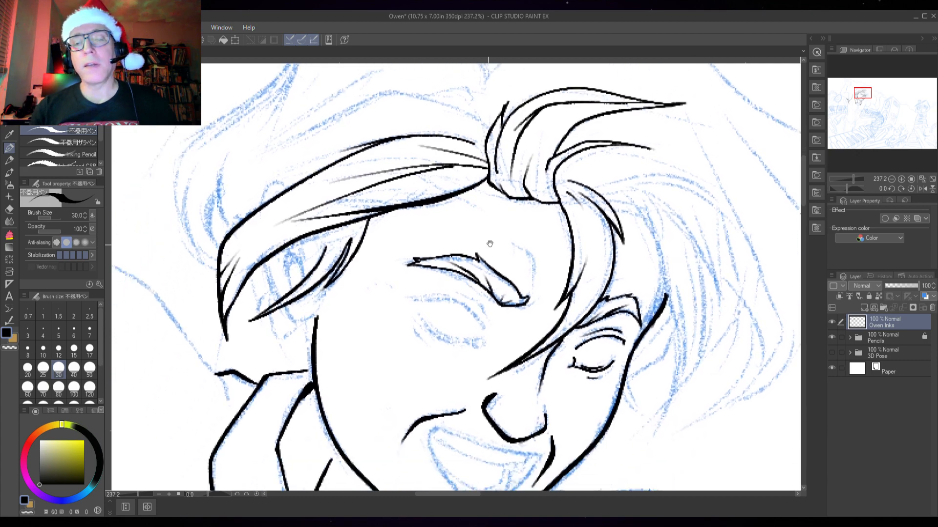
{"action": "left_click_drag", "start_coordinate": [417, 366], "coordinate": [524, 370]}
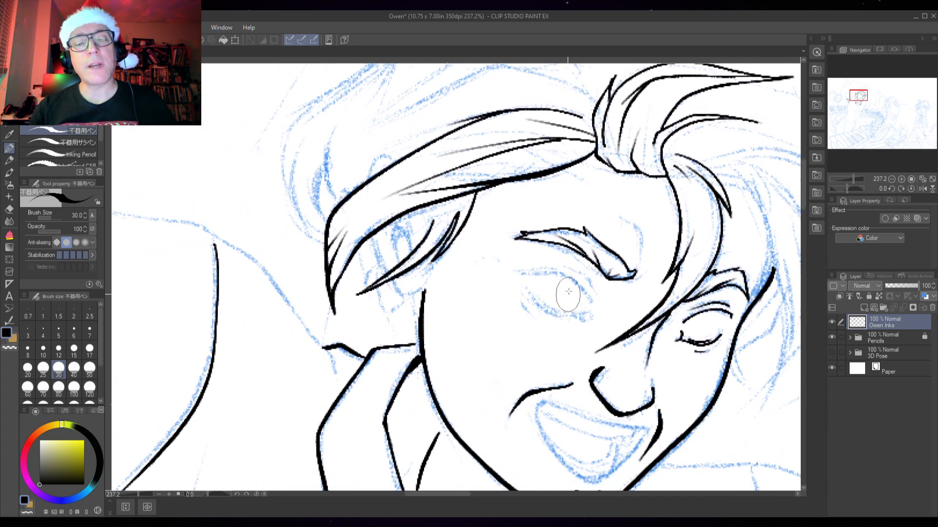
{"action": "scroll", "coordinate": [432, 219], "scroll_direction": "up", "scroll_amount": 2}
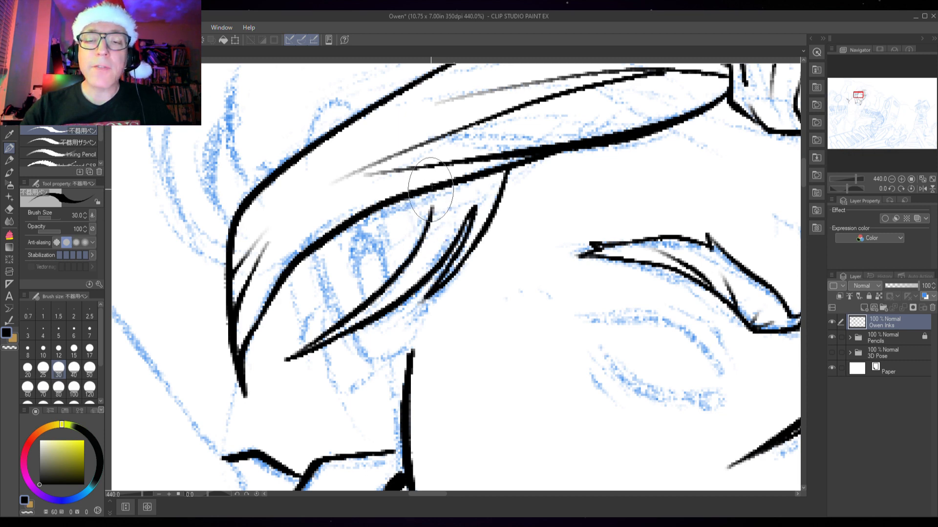
{"action": "left_click_drag", "start_coordinate": [425, 195], "coordinate": [423, 234]}
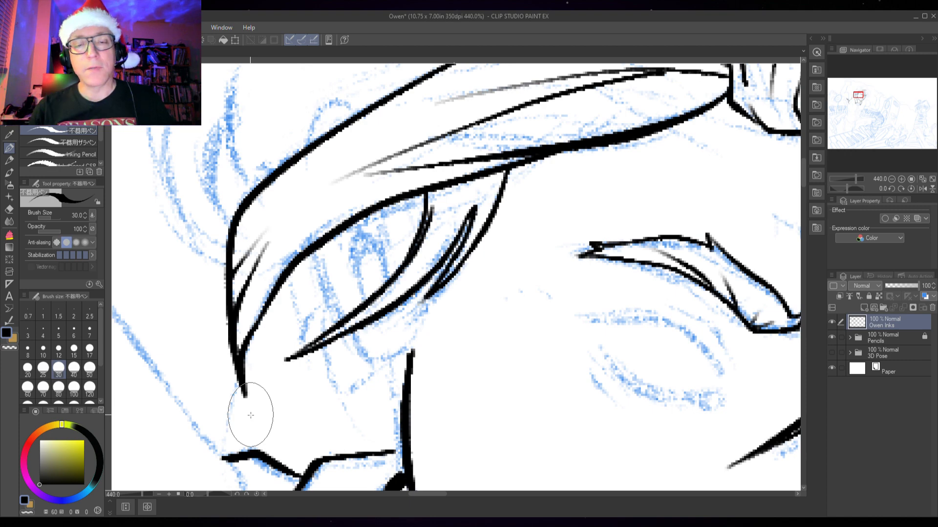
{"action": "scroll", "coordinate": [250, 415], "scroll_direction": "down", "scroll_amount": 2}
{"action": "left_click_drag", "start_coordinate": [428, 428], "coordinate": [486, 332]}
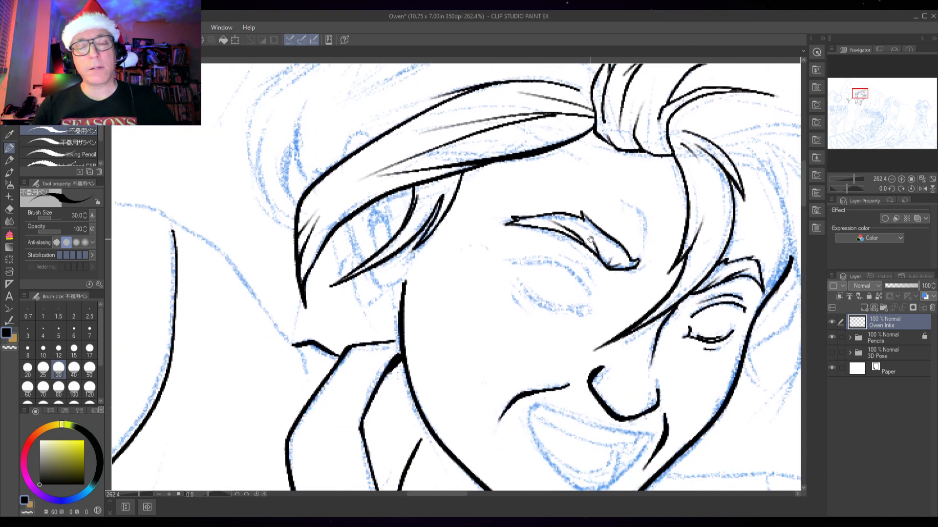
Step: Ink the ear behind the temple lock: its curved inner fold, rounded lobe and back edge running up to the swept side hair
{"action": "left_click_drag", "start_coordinate": [387, 208], "coordinate": [385, 238]}
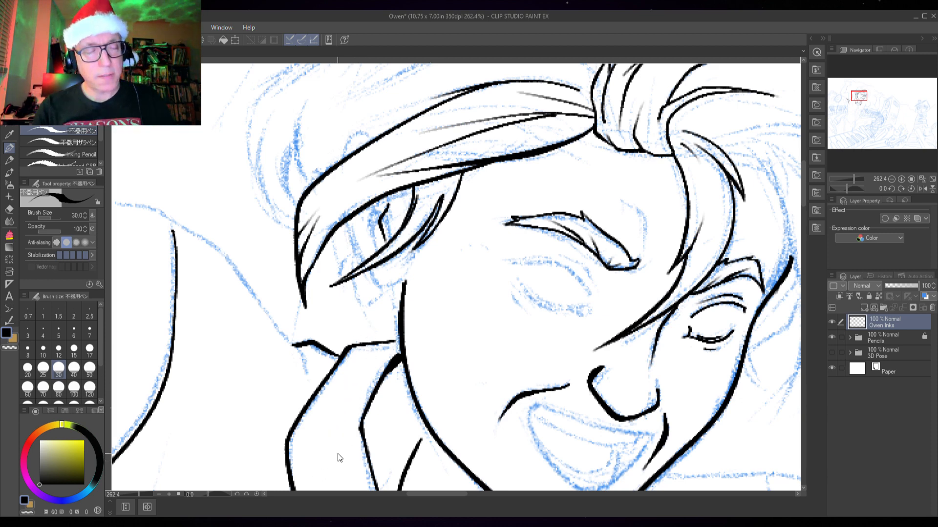
{"action": "key", "text": "ctrl+z"}
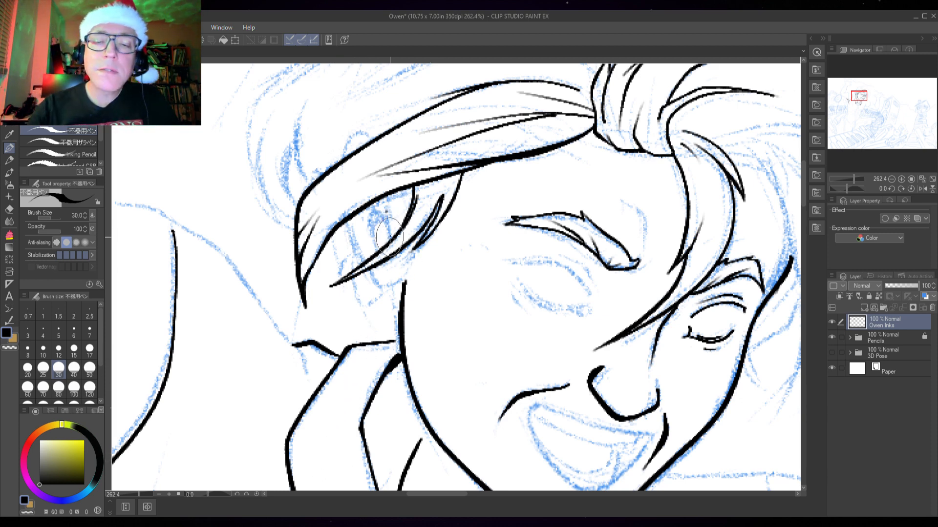
{"action": "mouse_move", "coordinate": [393, 196]}
{"action": "left_mouse_down"}
{"action": "mouse_move", "coordinate": [402, 239]}
{"action": "mouse_move", "coordinate": [379, 213]}
{"action": "mouse_move", "coordinate": [376, 244]}
{"action": "left_mouse_up"}
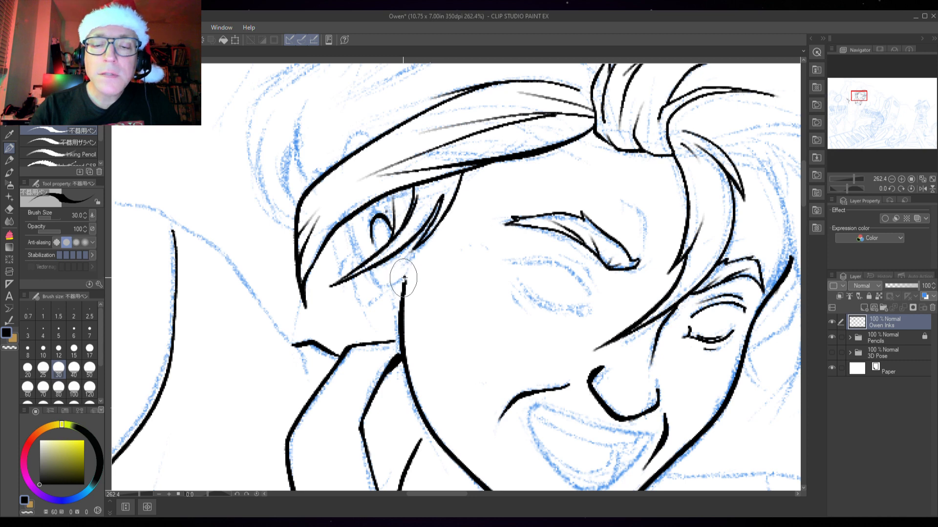
{"action": "mouse_move", "coordinate": [405, 279]}
{"action": "left_mouse_down"}
{"action": "mouse_move", "coordinate": [386, 289]}
{"action": "mouse_move", "coordinate": [369, 275]}
{"action": "left_mouse_up"}
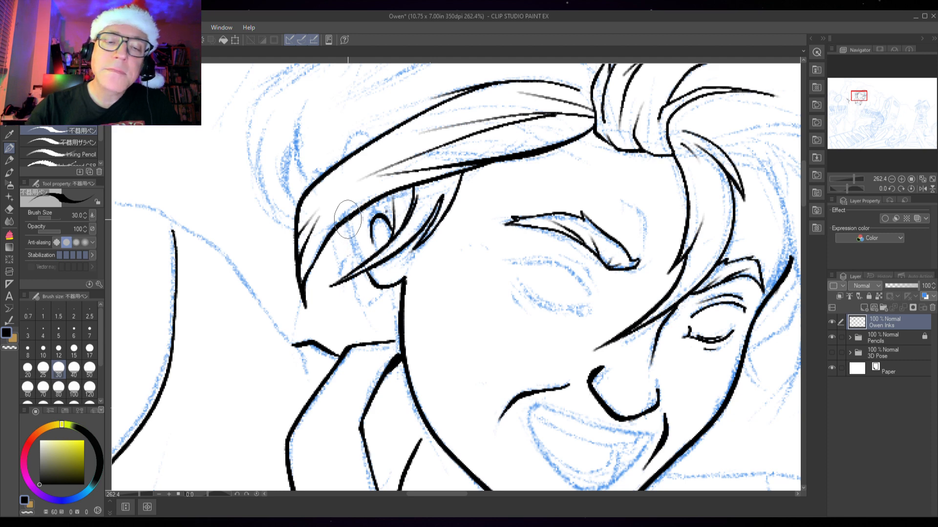
{"action": "left_click_drag", "start_coordinate": [347, 218], "coordinate": [366, 265]}
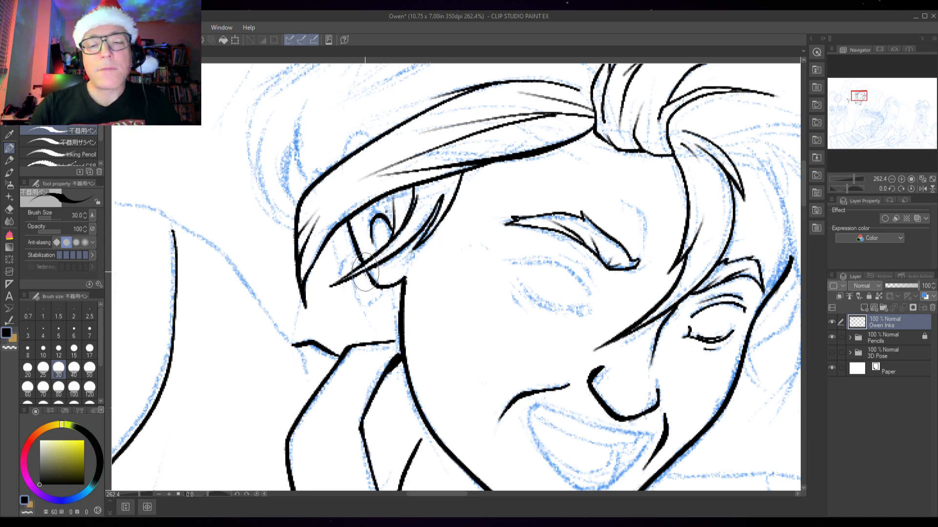
{"action": "left_click_drag", "start_coordinate": [366, 272], "coordinate": [375, 287]}
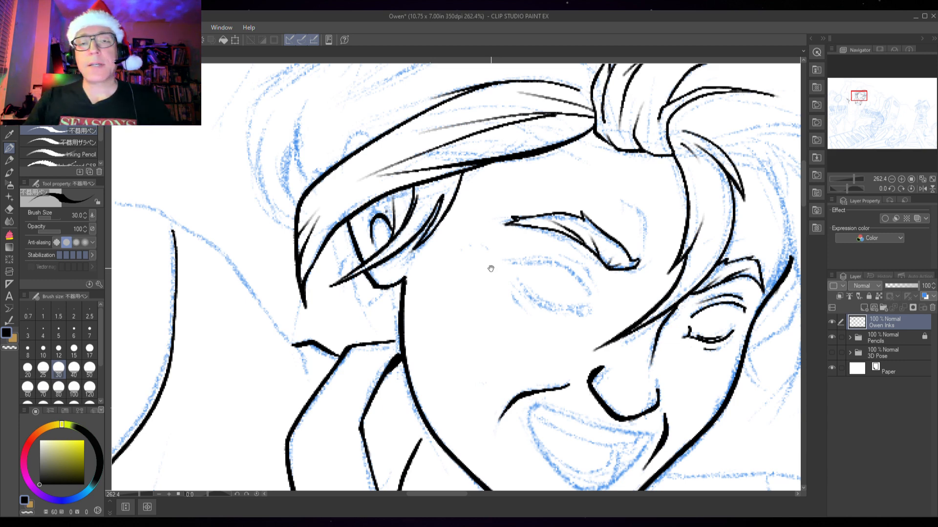
Step: Ink the curved frown crease beside the near eyebrow and short crease marks above the far eyebrow
{"action": "left_click_drag", "start_coordinate": [491, 267], "coordinate": [378, 298]}
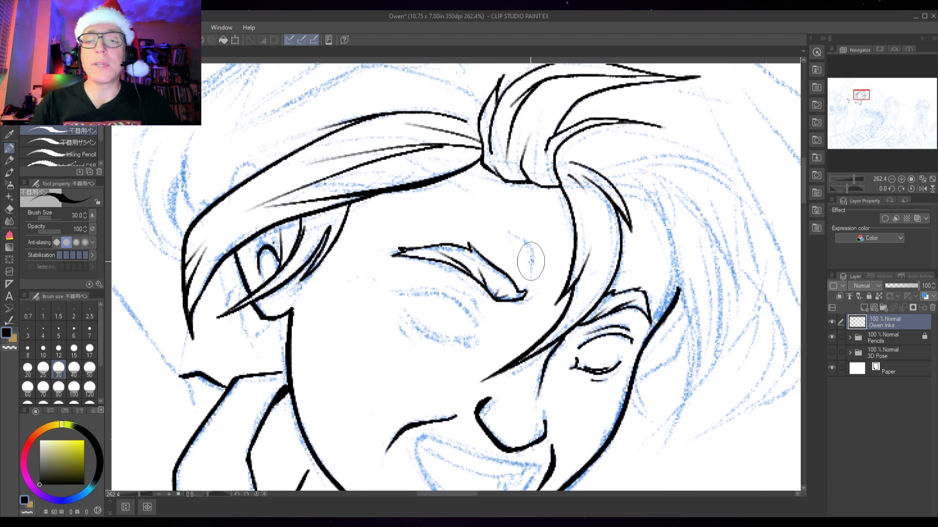
{"action": "left_click_drag", "start_coordinate": [525, 240], "coordinate": [533, 287]}
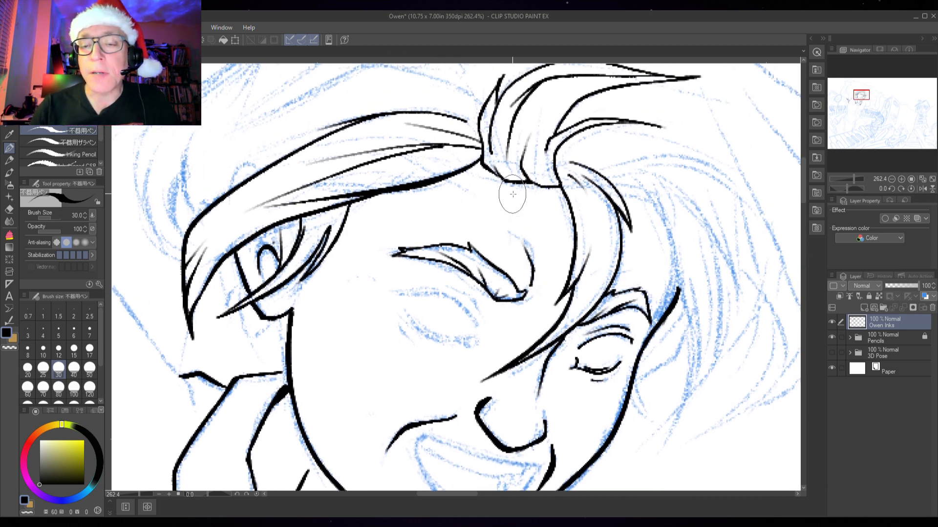
{"action": "left_click_drag", "start_coordinate": [630, 274], "coordinate": [672, 269]}
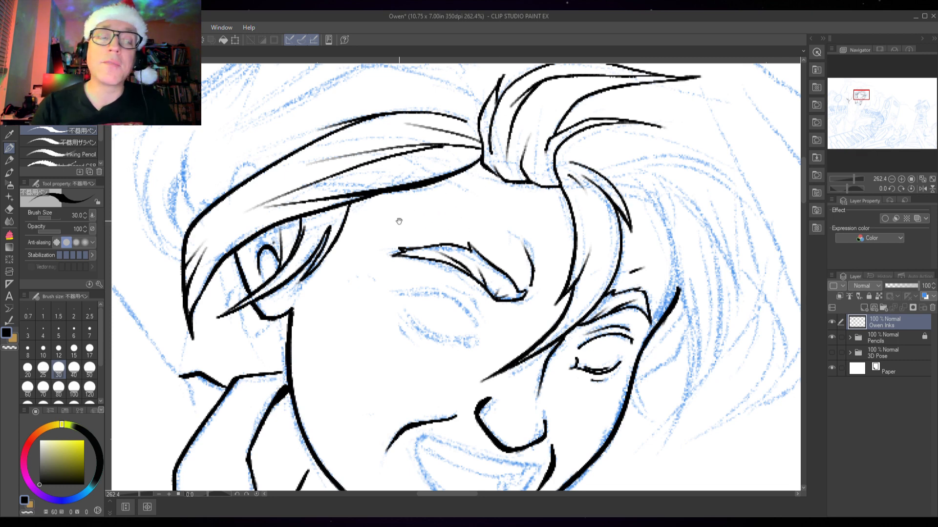
Step: Ink two arched locks on the crown above the swept side hair, with tapering strand lines trailing toward the back
{"action": "left_click_drag", "start_coordinate": [399, 221], "coordinate": [481, 343]}
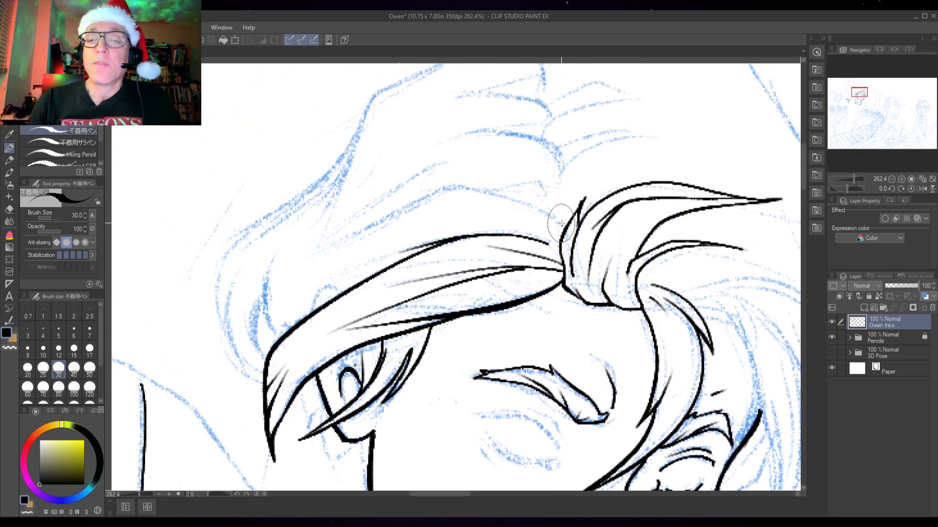
{"action": "mouse_move", "coordinate": [561, 224]}
{"action": "left_mouse_down"}
{"action": "mouse_move", "coordinate": [502, 192]}
{"action": "mouse_move", "coordinate": [456, 182]}
{"action": "mouse_move", "coordinate": [333, 239]}
{"action": "left_mouse_up"}
{"action": "left_click_drag", "start_coordinate": [413, 200], "coordinate": [316, 266]}
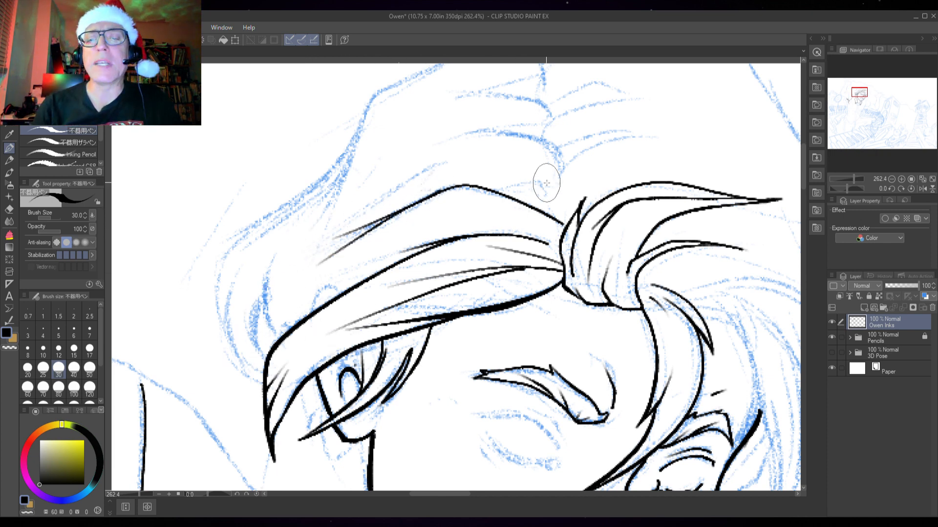
{"action": "mouse_move", "coordinate": [561, 167]}
{"action": "left_mouse_down"}
{"action": "mouse_move", "coordinate": [534, 136]}
{"action": "mouse_move", "coordinate": [473, 130]}
{"action": "mouse_move", "coordinate": [437, 138]}
{"action": "left_mouse_up"}
{"action": "left_click_drag", "start_coordinate": [493, 131], "coordinate": [393, 166]}
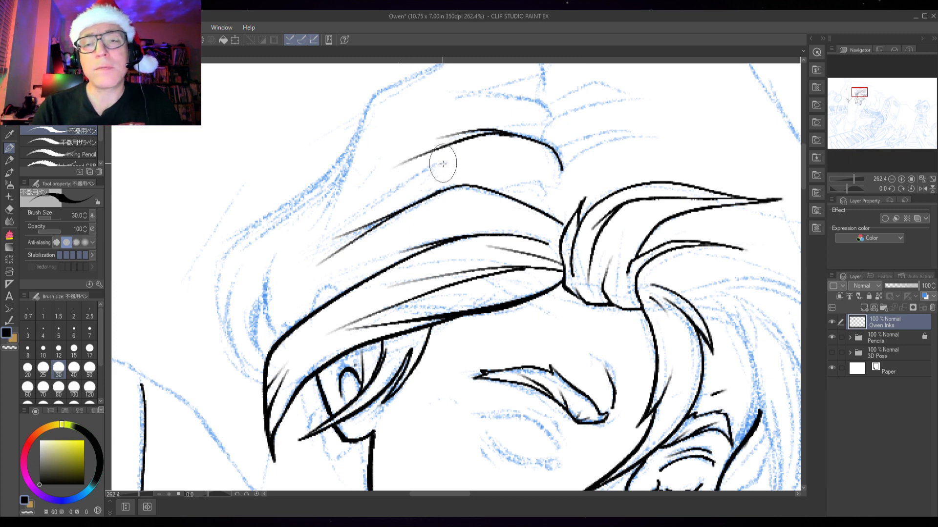
{"action": "left_click_drag", "start_coordinate": [442, 164], "coordinate": [364, 208]}
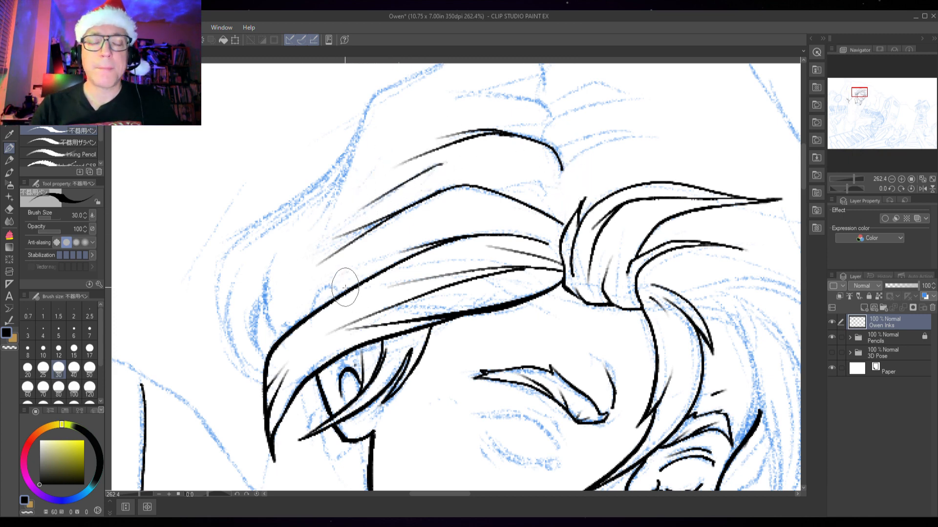
Step: Ink the top of the ear above the swept side hair and thicken the ear's back edge and lobe, saving the drawing
{"action": "mouse_move", "coordinate": [345, 290]}
{"action": "left_mouse_down"}
{"action": "mouse_move", "coordinate": [318, 295]}
{"action": "mouse_move", "coordinate": [308, 317]}
{"action": "left_mouse_up"}
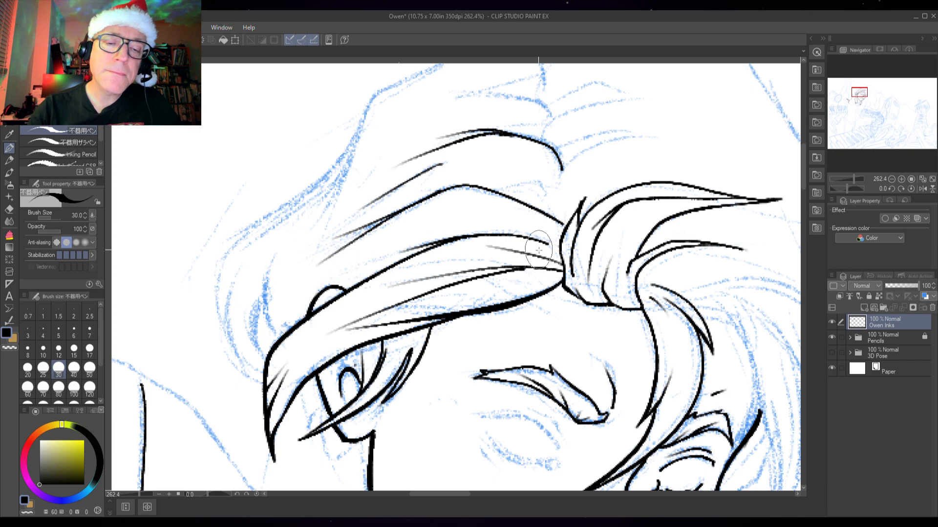
{"action": "left_click_drag", "start_coordinate": [547, 428], "coordinate": [497, 226]}
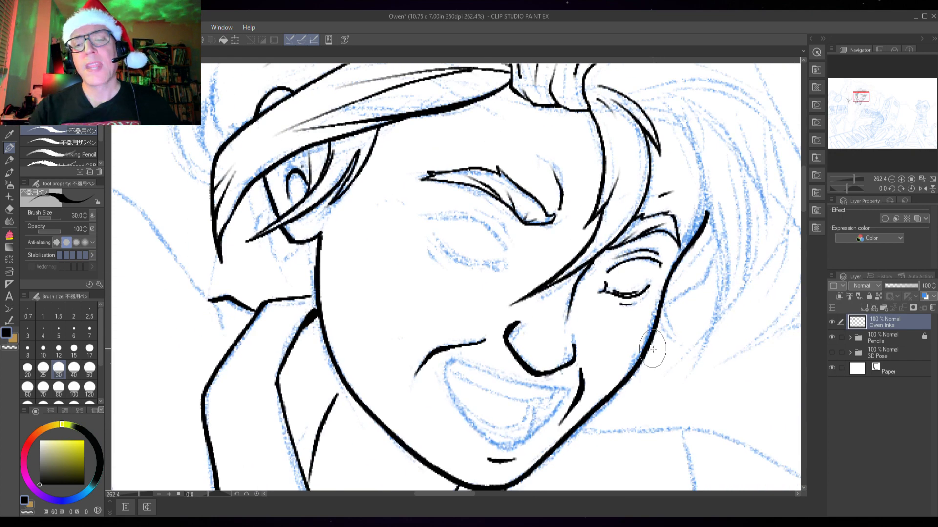
{"action": "key", "text": "ctrl+s"}
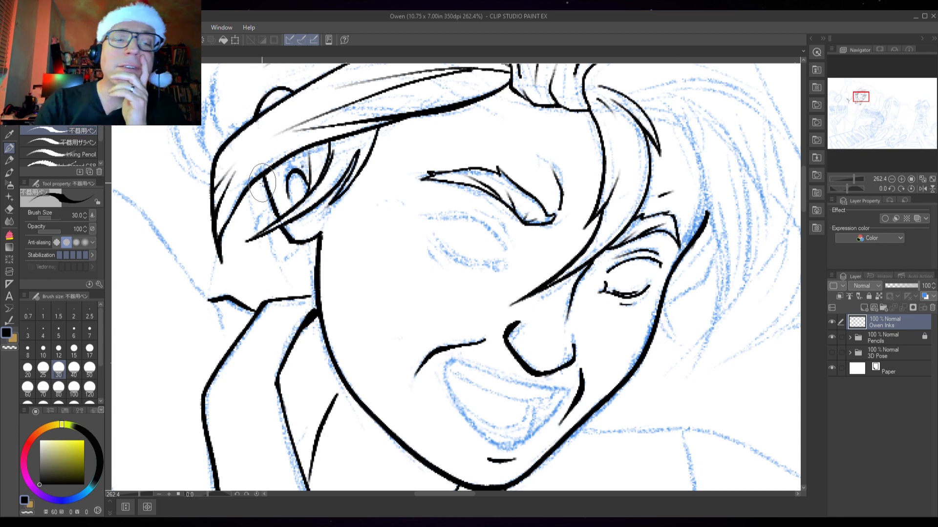
{"action": "left_click_drag", "start_coordinate": [260, 177], "coordinate": [307, 236]}
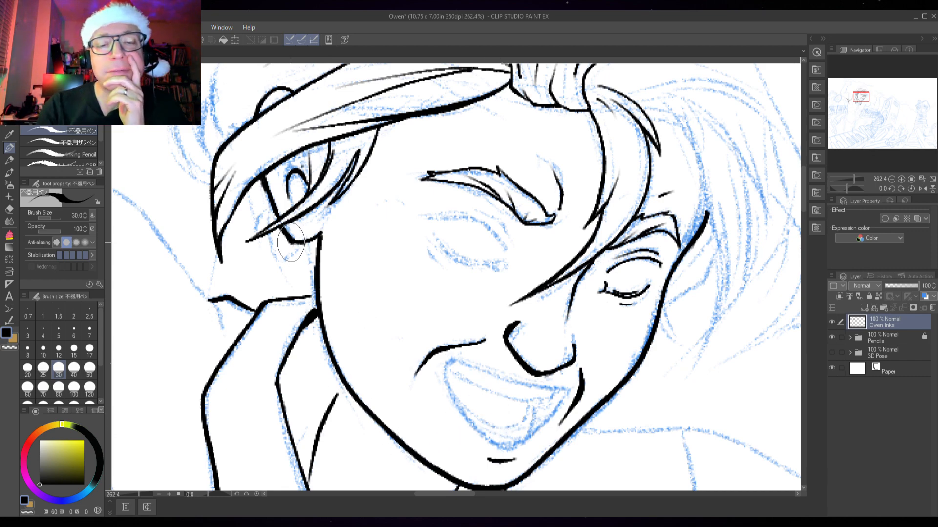
{"action": "left_click_drag", "start_coordinate": [291, 243], "coordinate": [302, 242]}
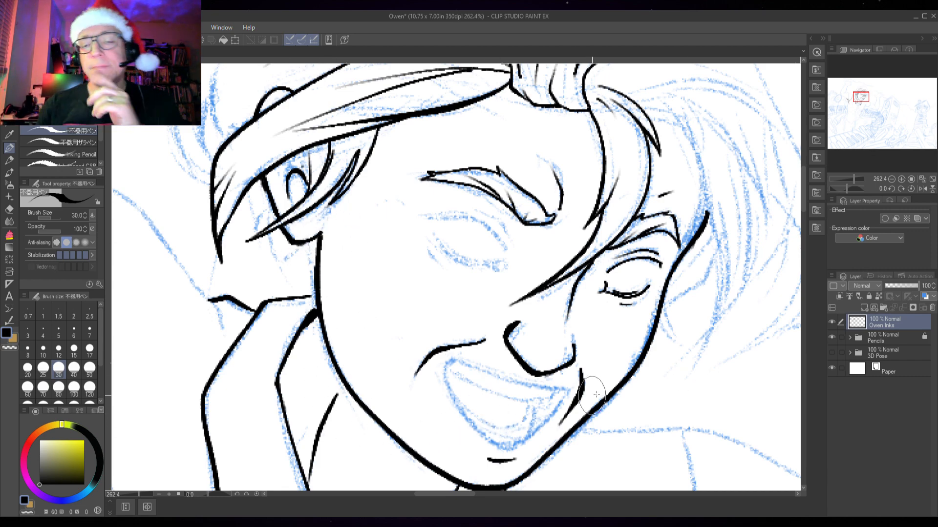
Step: Rotate the canvas to -63.4° and ink the near eye's upper lid, the fold above it and the double-lined lower lid
{"action": "scroll", "coordinate": [682, 371], "scroll_direction": "down", "scroll_amount": 2}
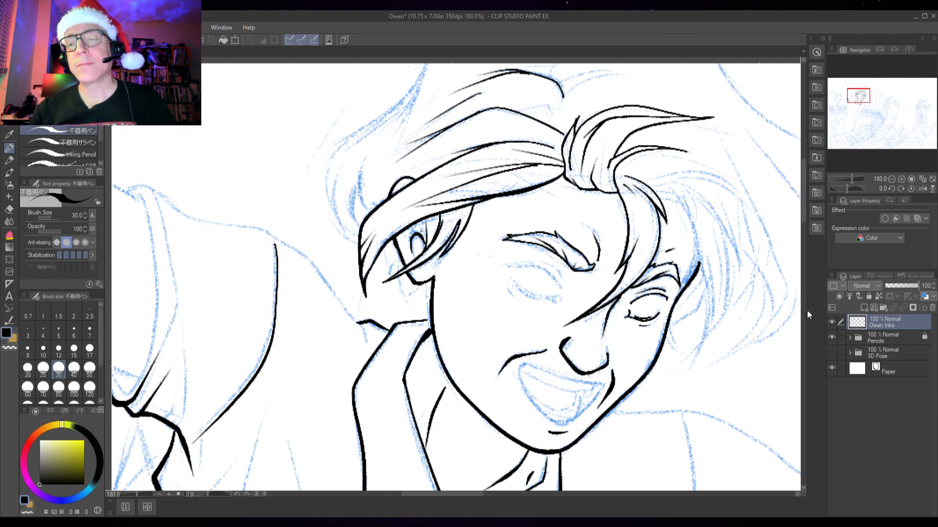
{"action": "left_click_drag", "start_coordinate": [848, 188], "coordinate": [840, 190]}
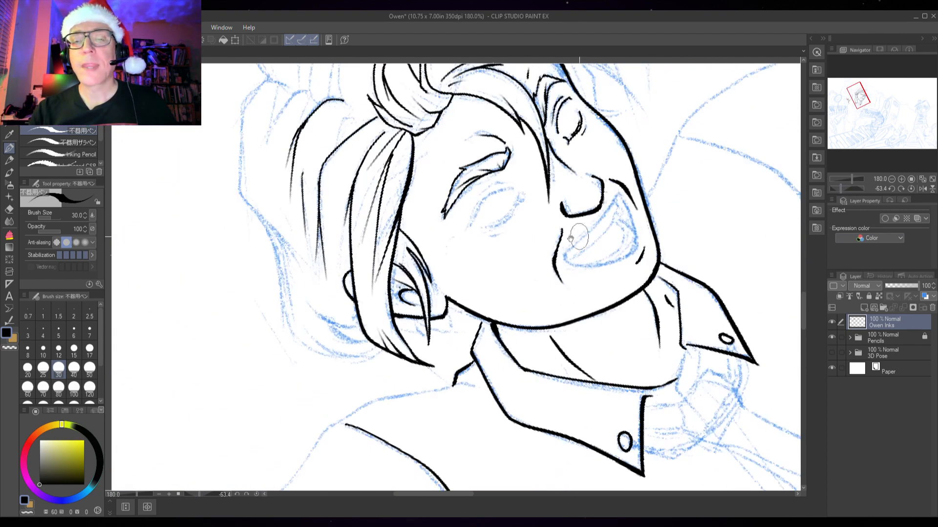
{"action": "left_click_drag", "start_coordinate": [504, 237], "coordinate": [517, 306]}
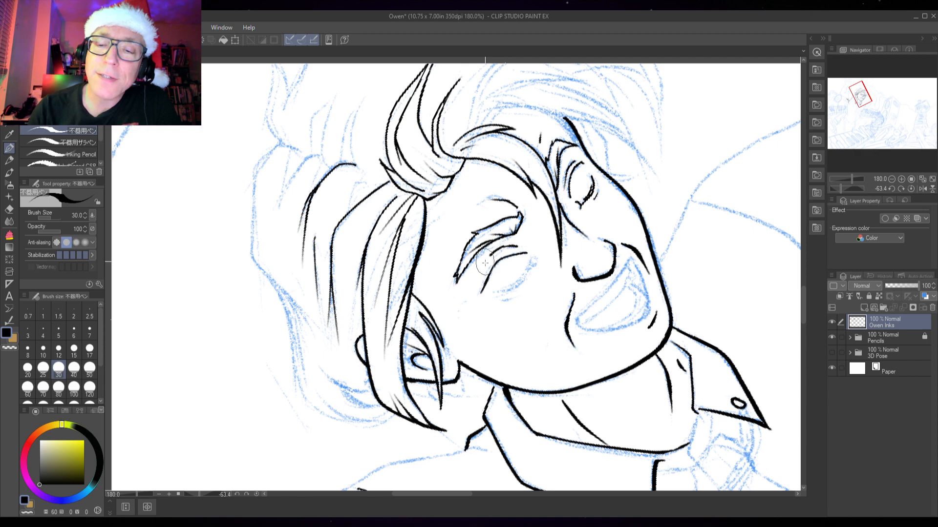
{"action": "scroll", "coordinate": [537, 288], "scroll_direction": "up", "scroll_amount": 2}
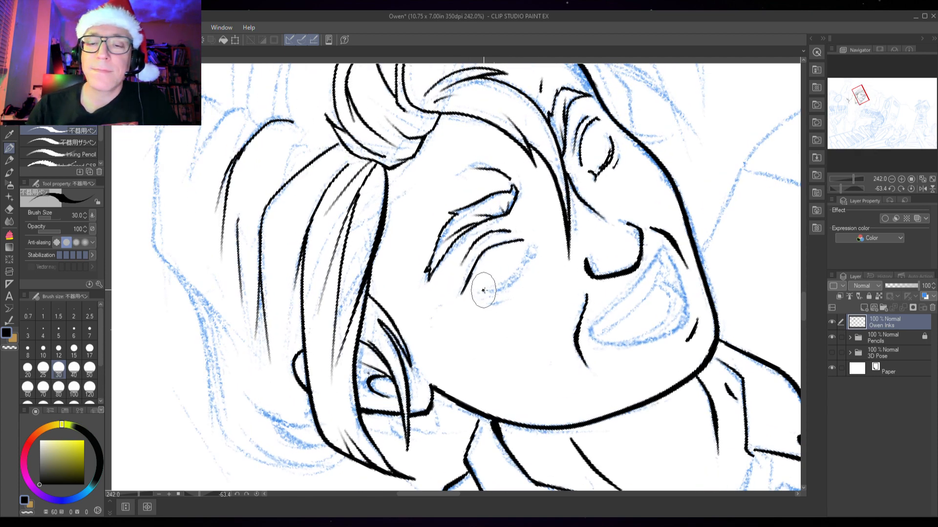
{"action": "left_click_drag", "start_coordinate": [484, 291], "coordinate": [513, 277]}
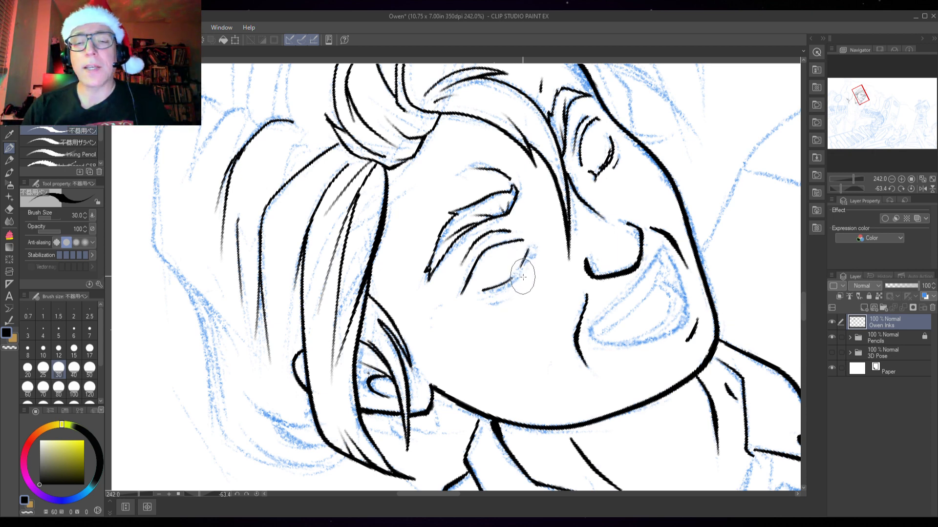
{"action": "scroll", "coordinate": [523, 277], "scroll_direction": "up", "scroll_amount": 2}
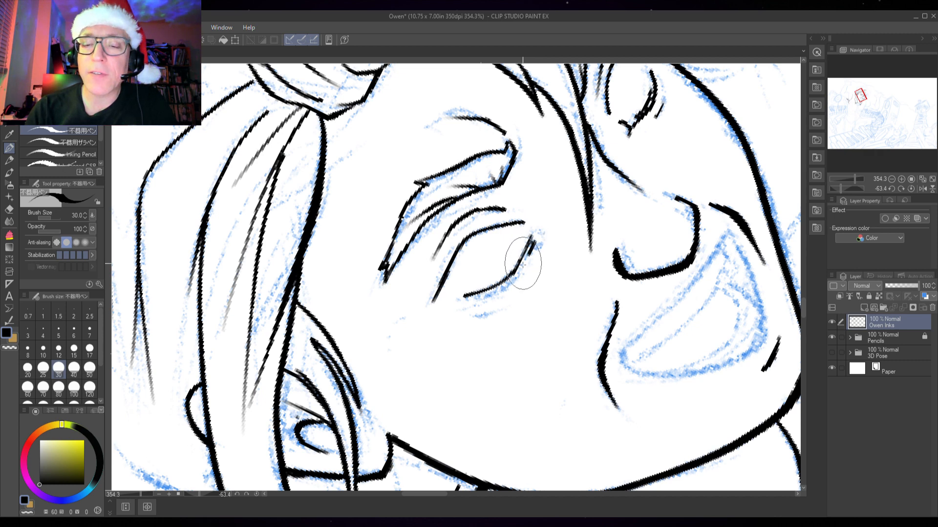
{"action": "mouse_move", "coordinate": [522, 264]}
{"action": "left_mouse_down"}
{"action": "mouse_move", "coordinate": [500, 289]}
{"action": "mouse_move", "coordinate": [452, 306]}
{"action": "left_mouse_up"}
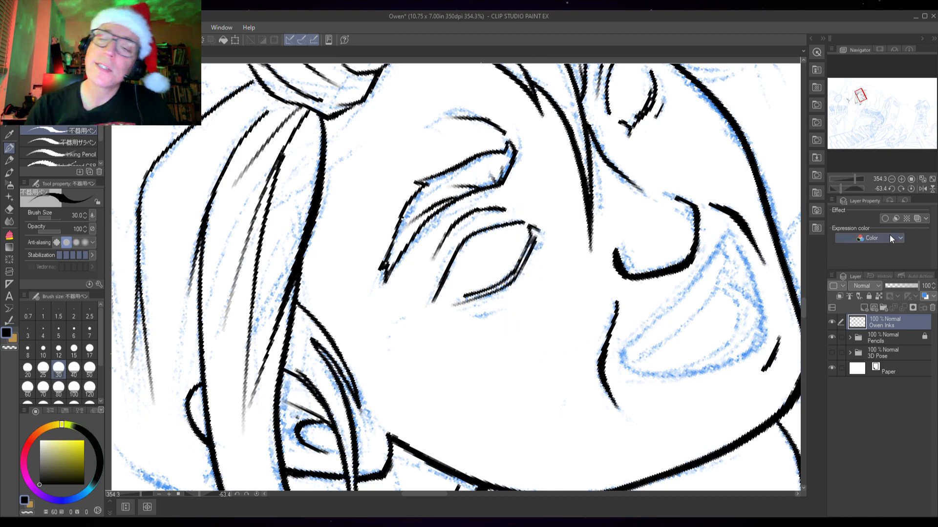
Step: Reset the canvas rotation, ink a short crease at the near eye's outer corner, and save the drawing
{"action": "left_click", "coordinate": [910, 190]}
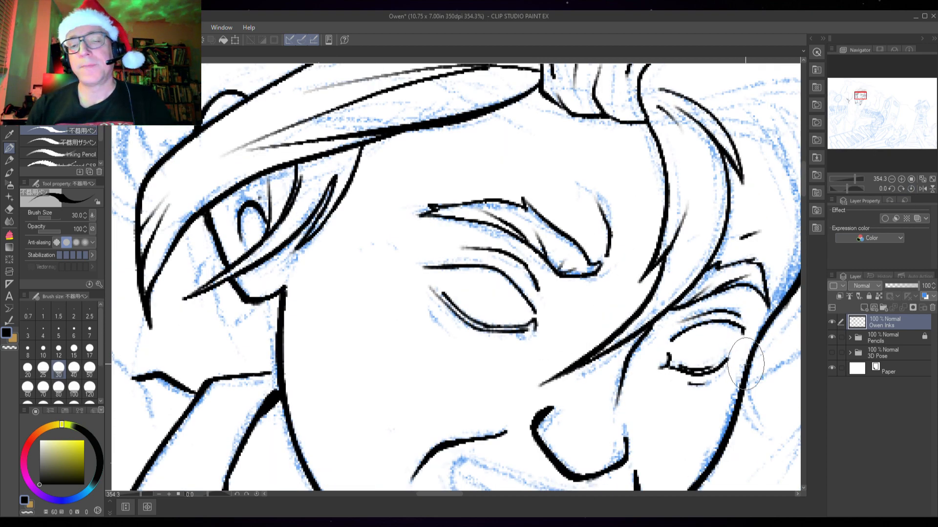
{"action": "scroll", "coordinate": [752, 369], "scroll_direction": "down", "scroll_amount": 4}
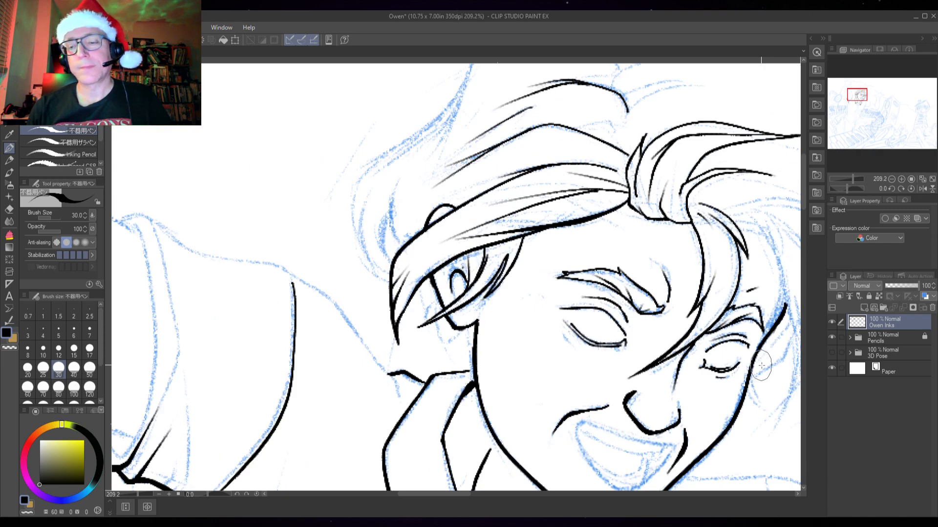
{"action": "scroll", "coordinate": [763, 367], "scroll_direction": "up", "scroll_amount": 4}
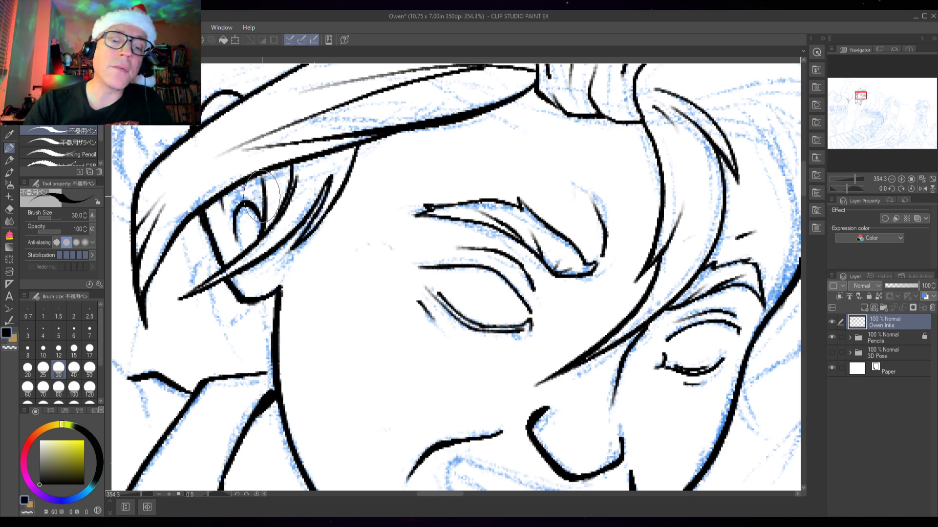
{"action": "scroll", "coordinate": [771, 377], "scroll_direction": "down", "scroll_amount": 3}
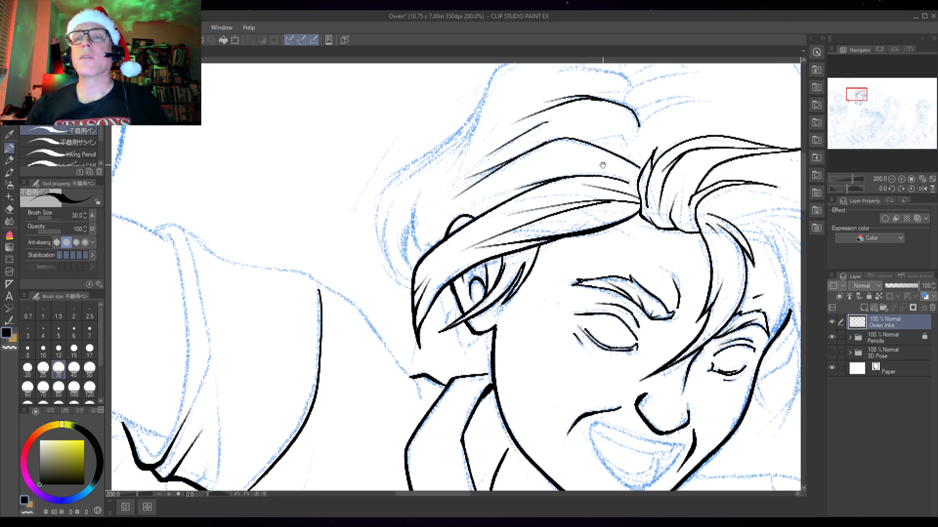
{"action": "left_click_drag", "start_coordinate": [604, 165], "coordinate": [533, 292]}
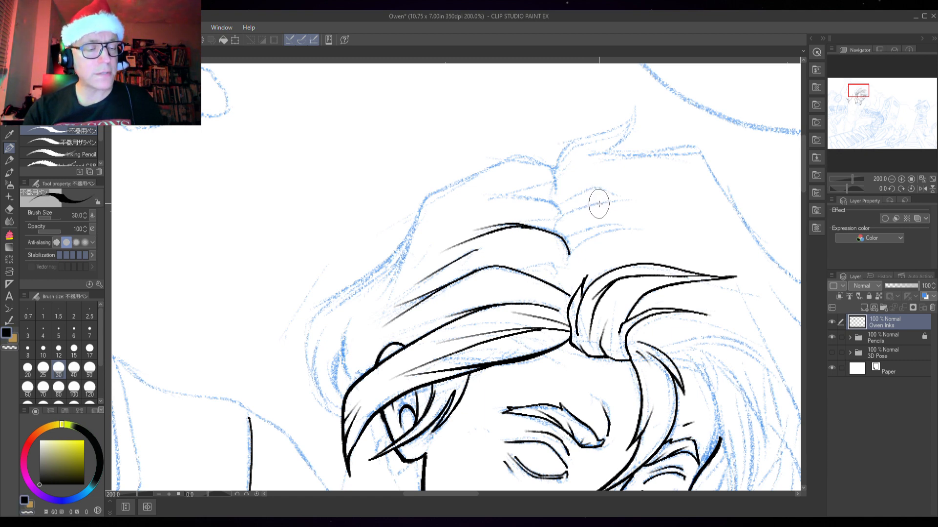
{"action": "key", "text": "ctrl+s"}
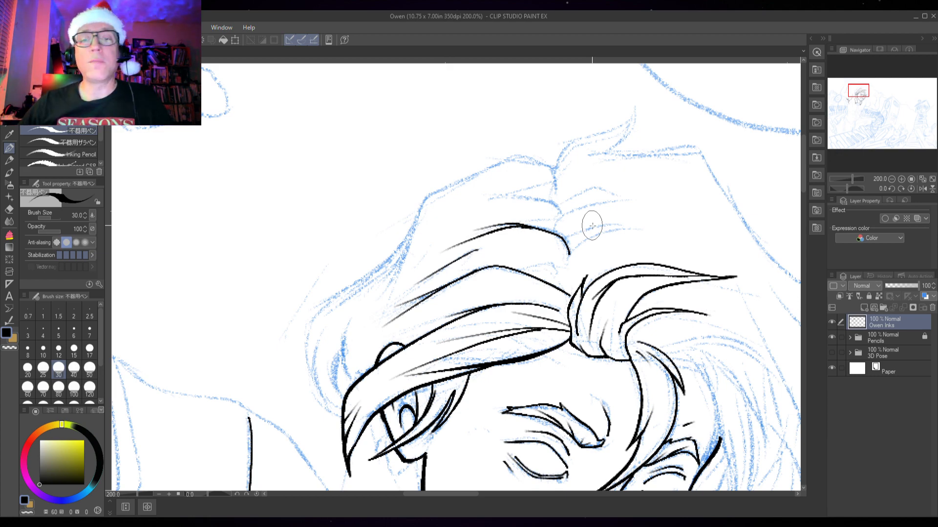
Step: Ink two tapering strands branching from the end of the topmost crown lock toward the far side of the head
{"action": "scroll", "coordinate": [592, 225], "scroll_direction": "up", "scroll_amount": 2}
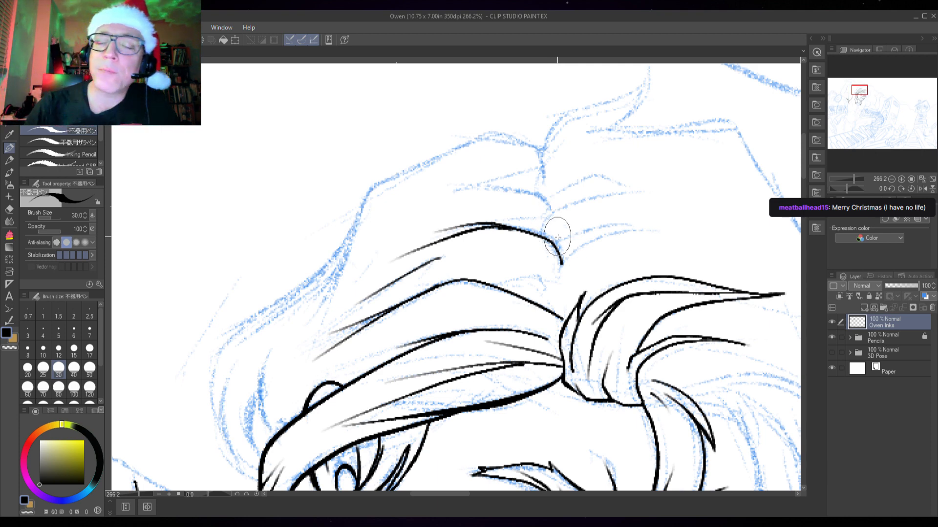
{"action": "left_click", "coordinate": [540, 235]}
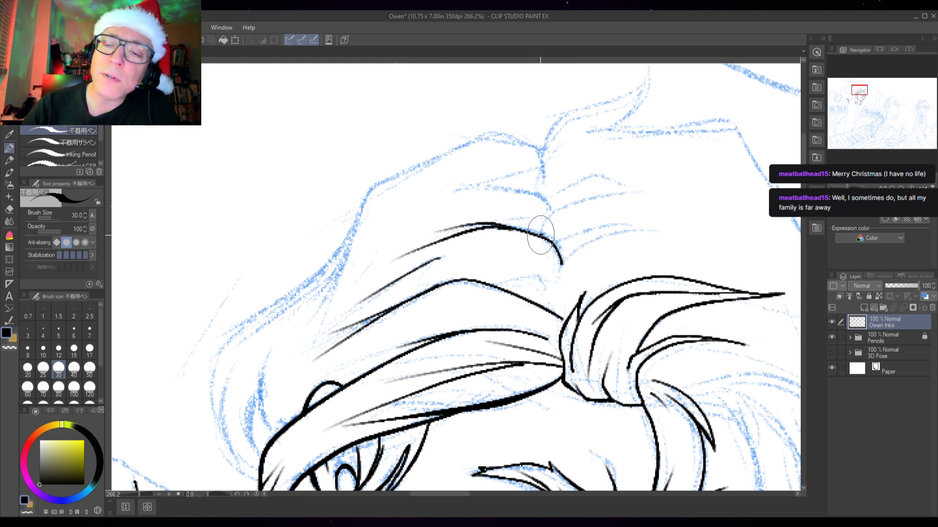
{"action": "mouse_move", "coordinate": [540, 234]}
{"action": "left_mouse_down"}
{"action": "mouse_move", "coordinate": [583, 197]}
{"action": "mouse_move", "coordinate": [639, 188]}
{"action": "left_mouse_up"}
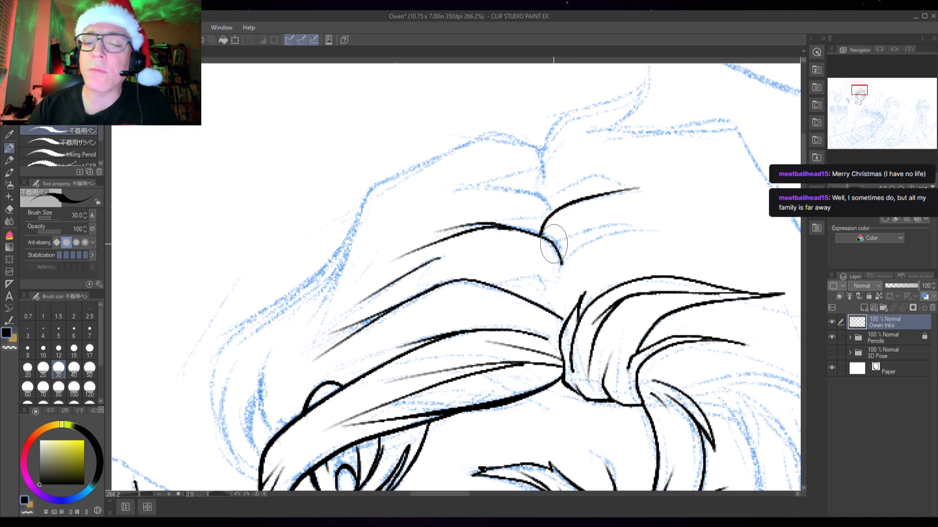
{"action": "left_click_drag", "start_coordinate": [557, 243], "coordinate": [667, 224]}
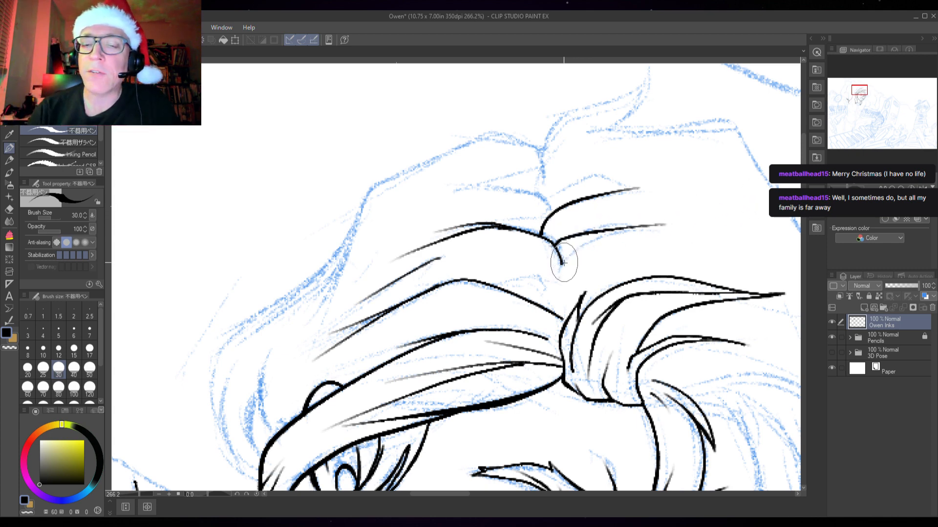
Step: Ink tapering strands on both sides of the hair part at the crown, working up toward the top of the head
{"action": "mouse_move", "coordinate": [563, 263]}
{"action": "left_mouse_down"}
{"action": "mouse_move", "coordinate": [617, 234]}
{"action": "mouse_move", "coordinate": [667, 233]}
{"action": "left_mouse_up"}
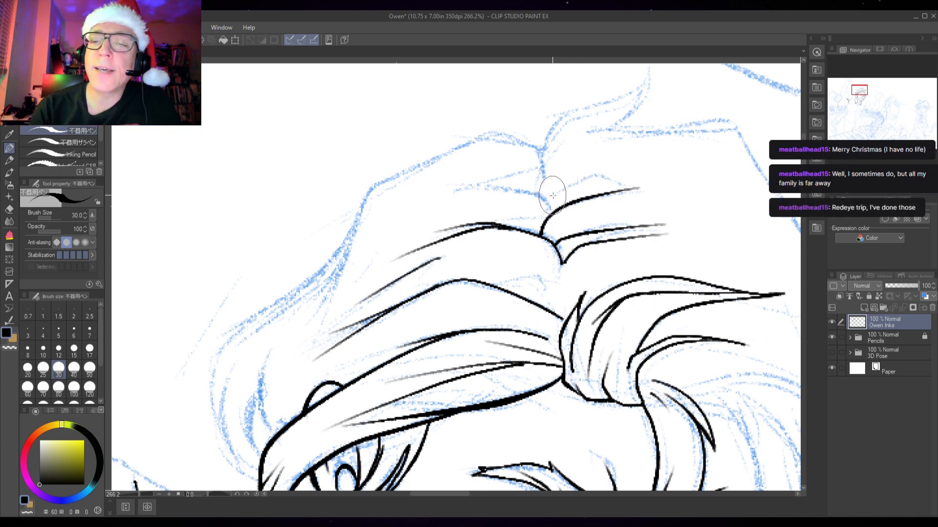
{"action": "mouse_move", "coordinate": [550, 197]}
{"action": "left_mouse_down"}
{"action": "mouse_move", "coordinate": [578, 176]}
{"action": "mouse_move", "coordinate": [640, 185]}
{"action": "left_mouse_up"}
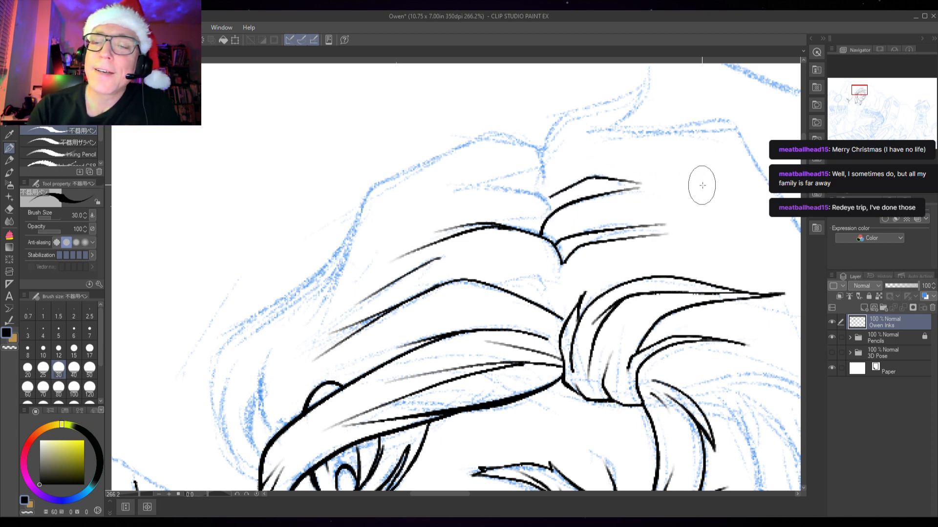
{"action": "left_click_drag", "start_coordinate": [551, 210], "coordinate": [441, 186]}
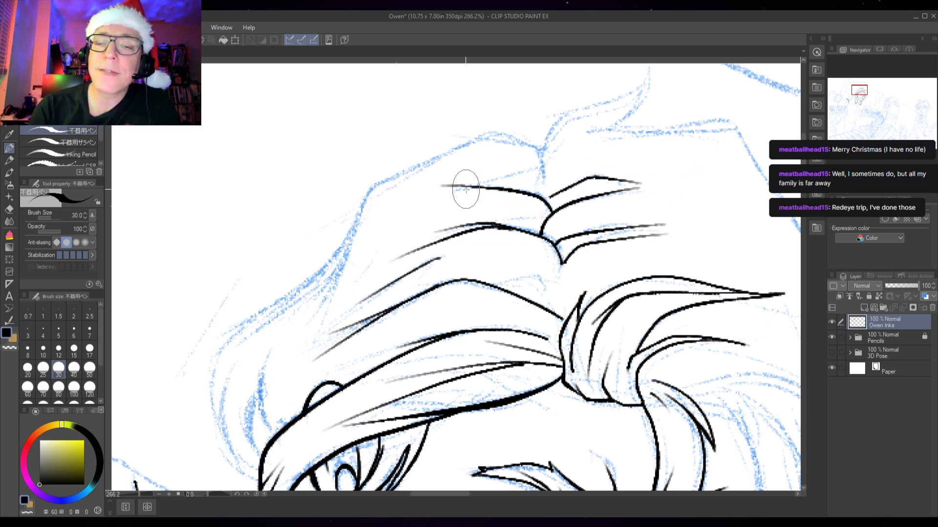
{"action": "left_click_drag", "start_coordinate": [524, 174], "coordinate": [484, 184]}
{"action": "mouse_move", "coordinate": [543, 175]}
{"action": "left_mouse_down"}
{"action": "mouse_move", "coordinate": [533, 146]}
{"action": "mouse_move", "coordinate": [473, 140]}
{"action": "left_mouse_up"}
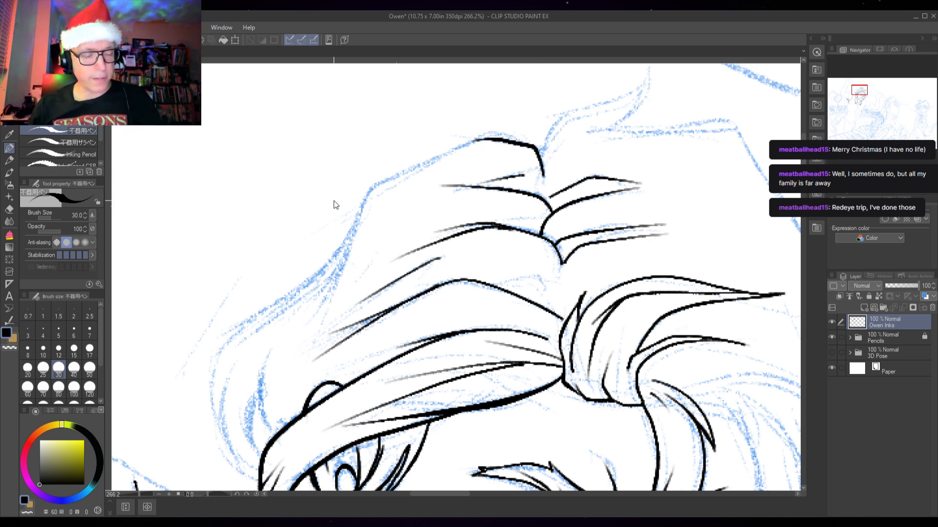
{"action": "key", "text": "ctrl+z"}
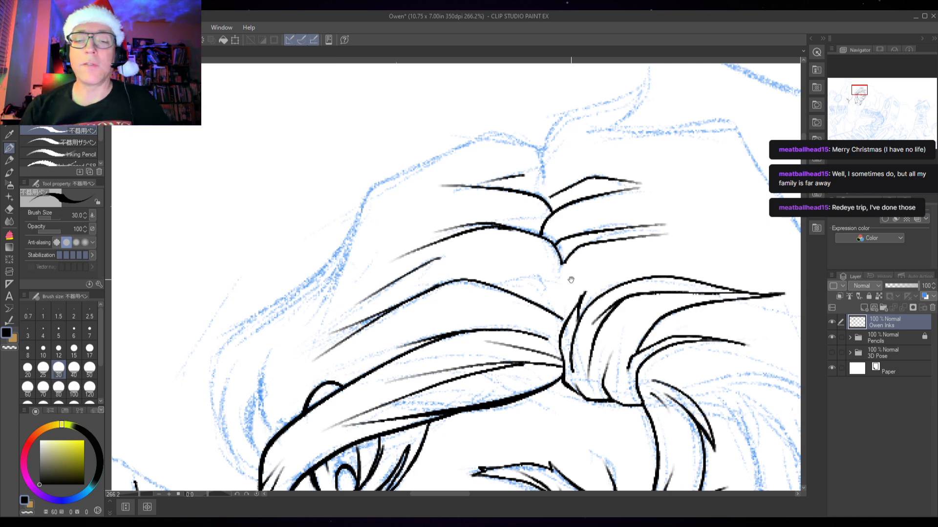
Step: Ink two short strands at the lower end of the part, just above the forelock, and save the drawing
{"action": "scroll", "coordinate": [571, 281], "scroll_direction": "down", "scroll_amount": 2}
{"action": "left_click_drag", "start_coordinate": [565, 243], "coordinate": [567, 234]}
{"action": "left_click_drag", "start_coordinate": [572, 243], "coordinate": [600, 218]}
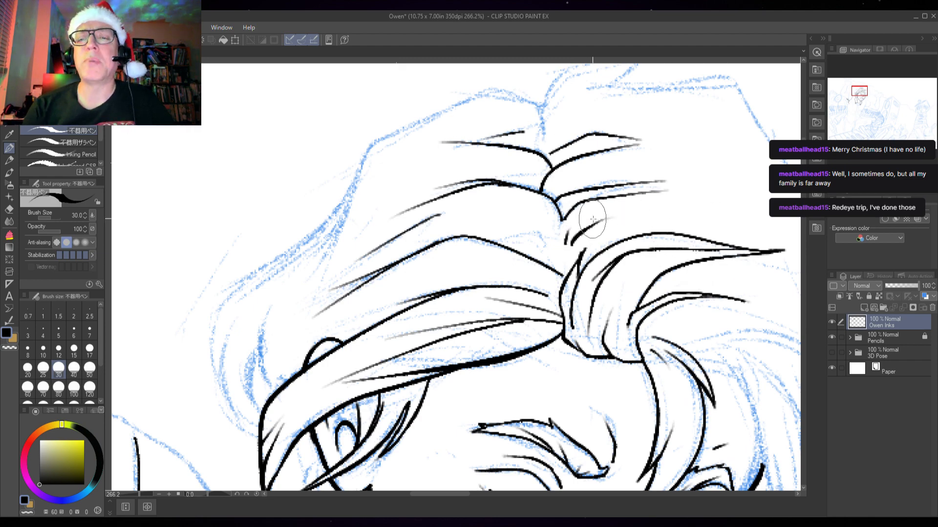
{"action": "scroll", "coordinate": [589, 253], "scroll_direction": "down", "scroll_amount": 2}
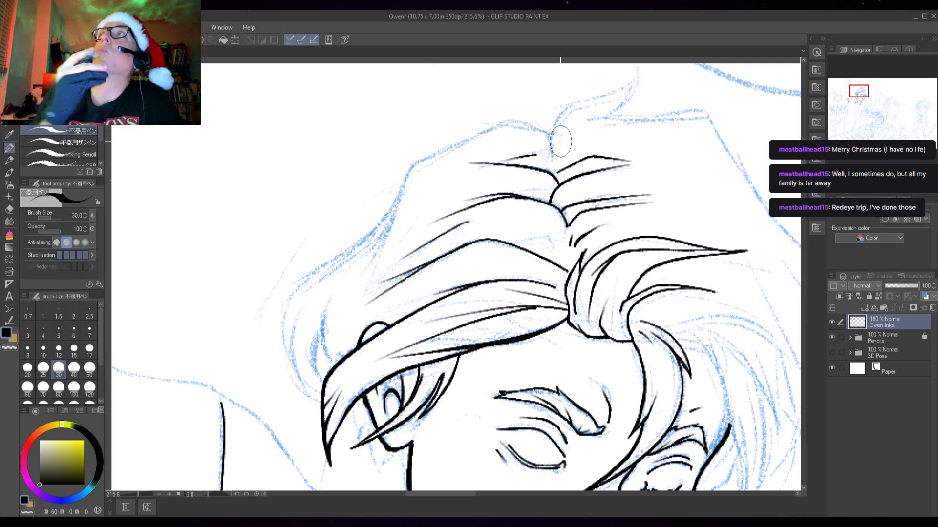
{"action": "key", "text": "ctrl+s"}
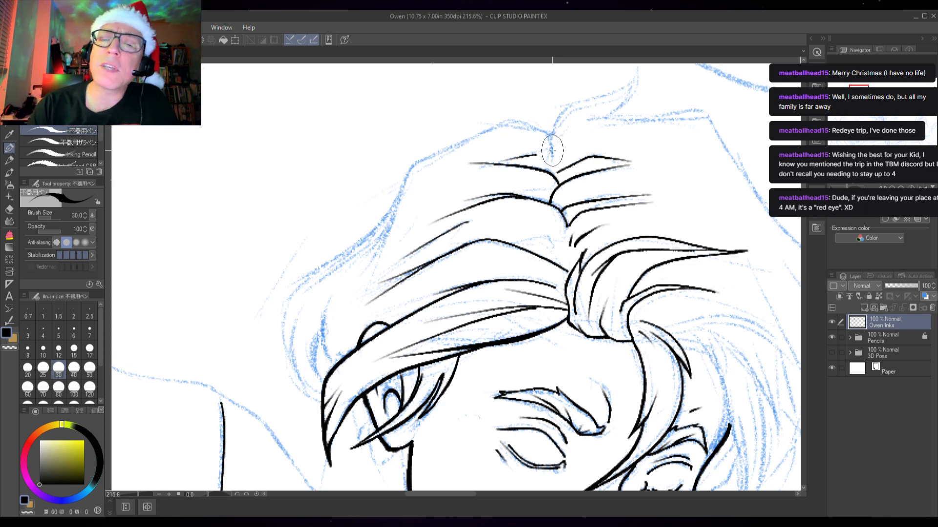
Step: Ink the hair's top outline from the part over the crown and down the back of the head in one tapering line
{"action": "mouse_move", "coordinate": [551, 152]}
{"action": "left_mouse_down"}
{"action": "mouse_move", "coordinate": [510, 123]}
{"action": "mouse_move", "coordinate": [419, 162]}
{"action": "mouse_move", "coordinate": [353, 272]}
{"action": "left_mouse_up"}
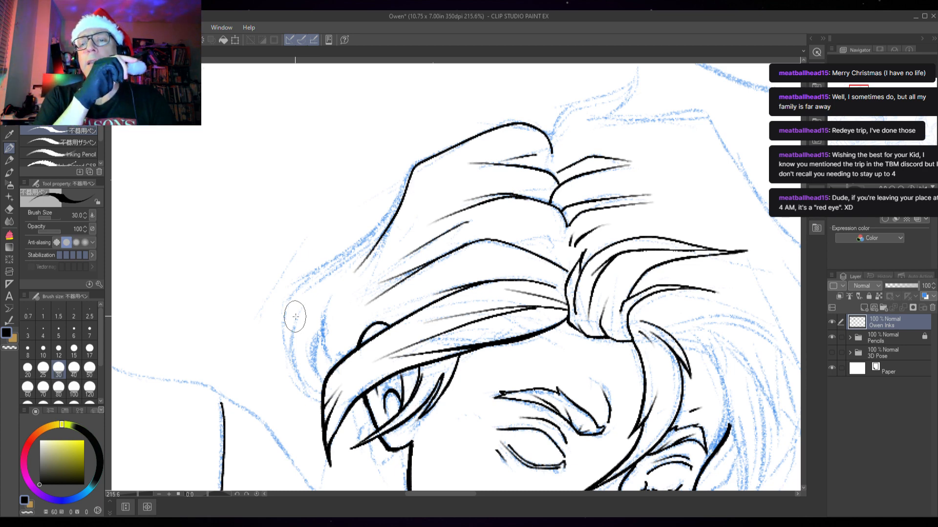
{"action": "key", "text": "ctrl+z"}
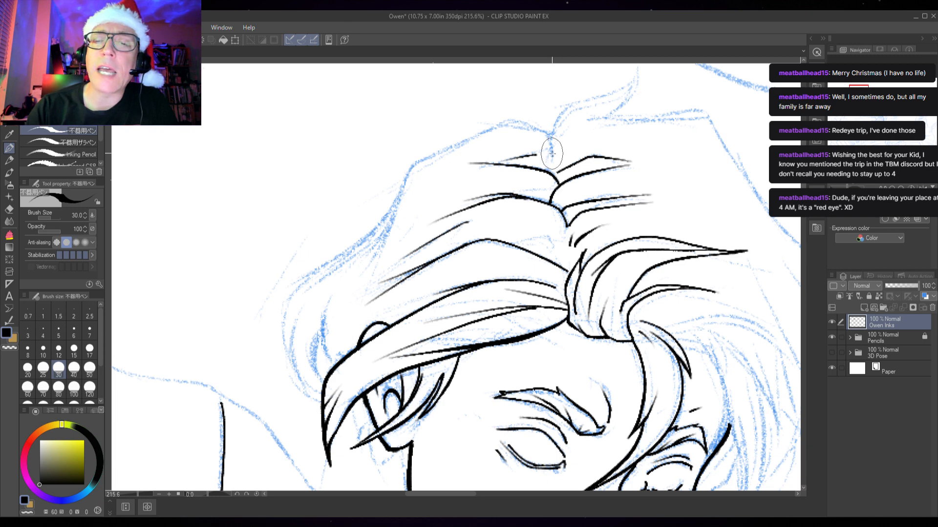
{"action": "mouse_move", "coordinate": [552, 152]}
{"action": "left_mouse_down"}
{"action": "mouse_move", "coordinate": [546, 133]}
{"action": "mouse_move", "coordinate": [505, 122]}
{"action": "mouse_move", "coordinate": [424, 154]}
{"action": "mouse_move", "coordinate": [370, 257]}
{"action": "left_mouse_up"}
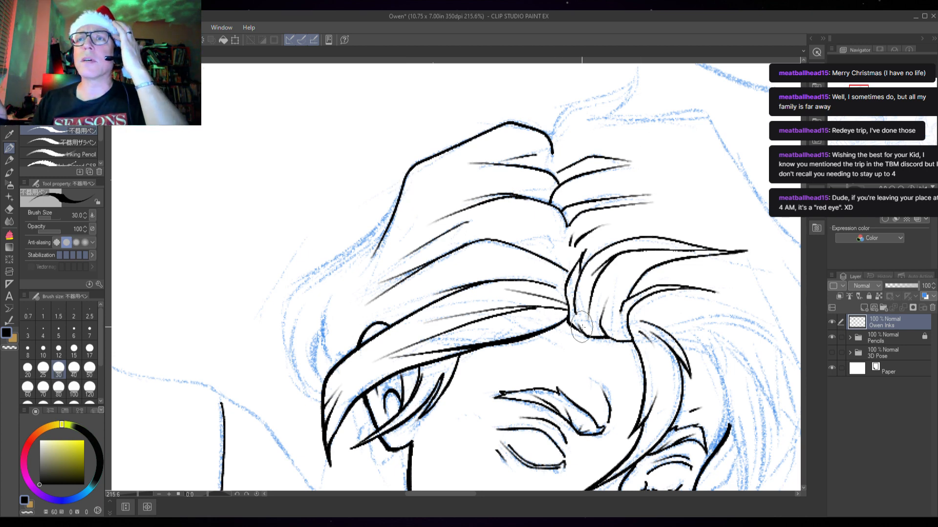
Step: Ink the back outline of the hair as an outward-flicking tip with a curved lock dropping from it behind the ear
{"action": "left_click_drag", "start_coordinate": [557, 223], "coordinate": [545, 276]}
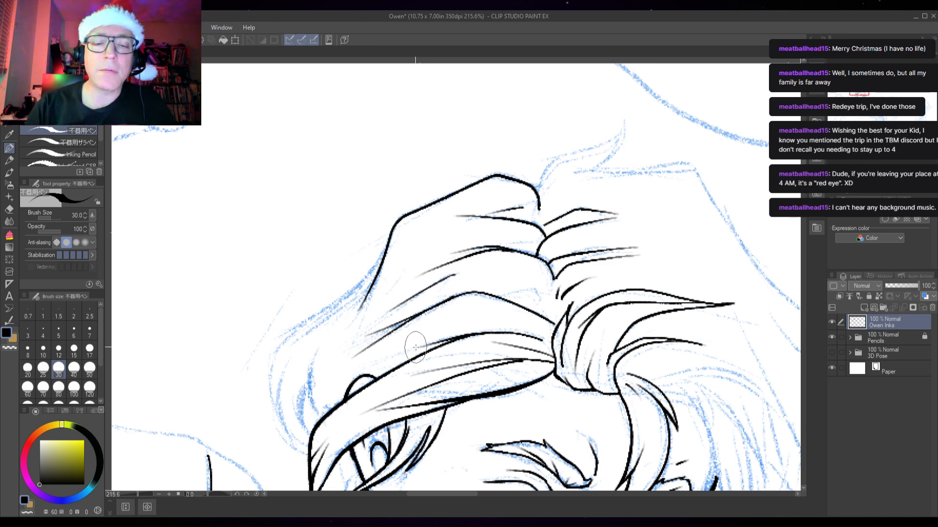
{"action": "left_click_drag", "start_coordinate": [416, 348], "coordinate": [512, 211]}
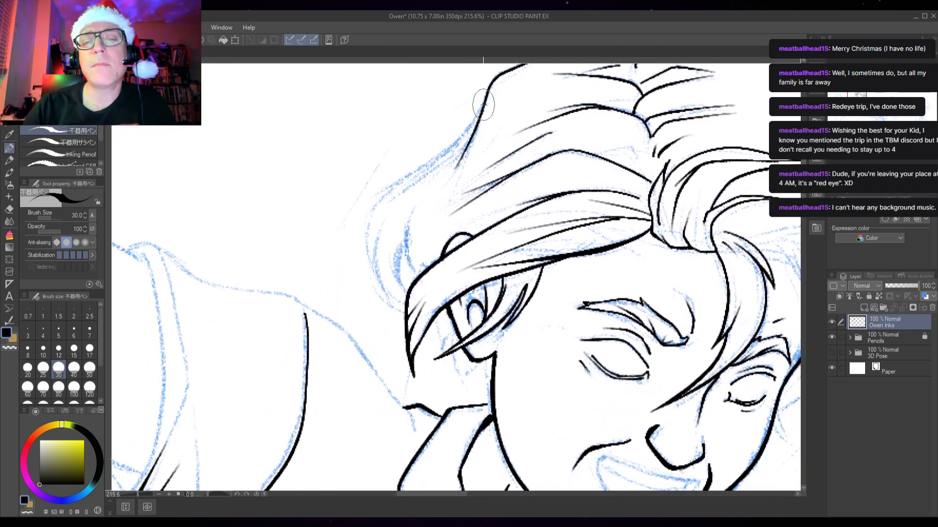
{"action": "mouse_move", "coordinate": [482, 106]}
{"action": "left_mouse_down"}
{"action": "mouse_move", "coordinate": [414, 172]}
{"action": "mouse_move", "coordinate": [327, 210]}
{"action": "left_mouse_up"}
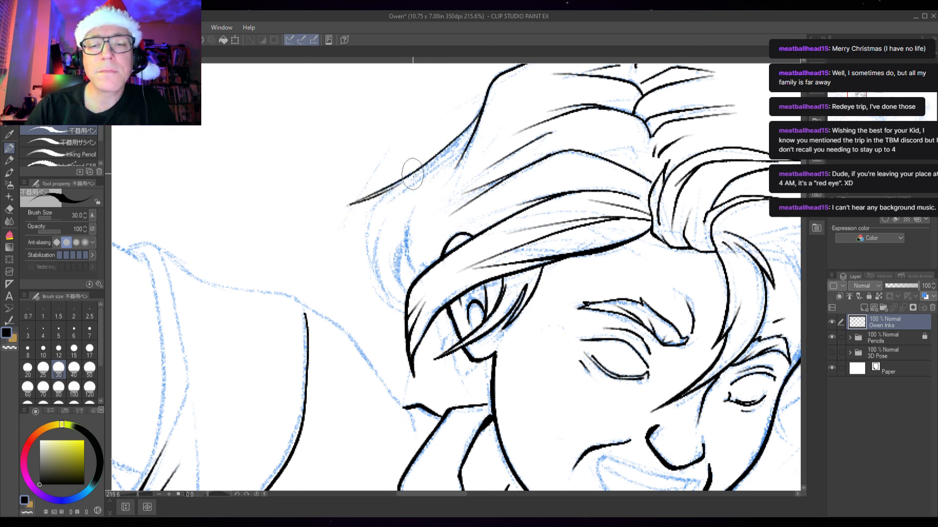
{"action": "mouse_move", "coordinate": [407, 181]}
{"action": "left_mouse_down"}
{"action": "mouse_move", "coordinate": [379, 196]}
{"action": "mouse_move", "coordinate": [365, 235]}
{"action": "mouse_move", "coordinate": [374, 293]}
{"action": "left_mouse_up"}
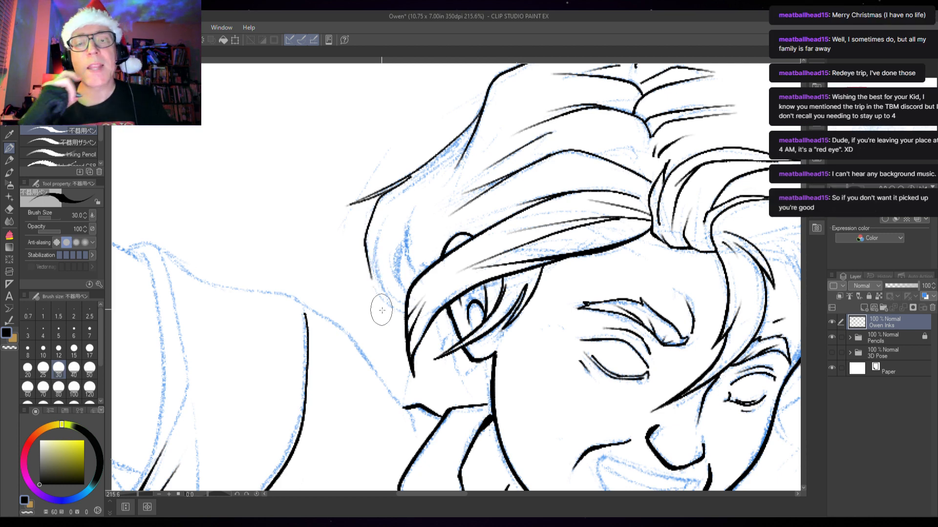
{"action": "key", "text": "ctrl+z"}
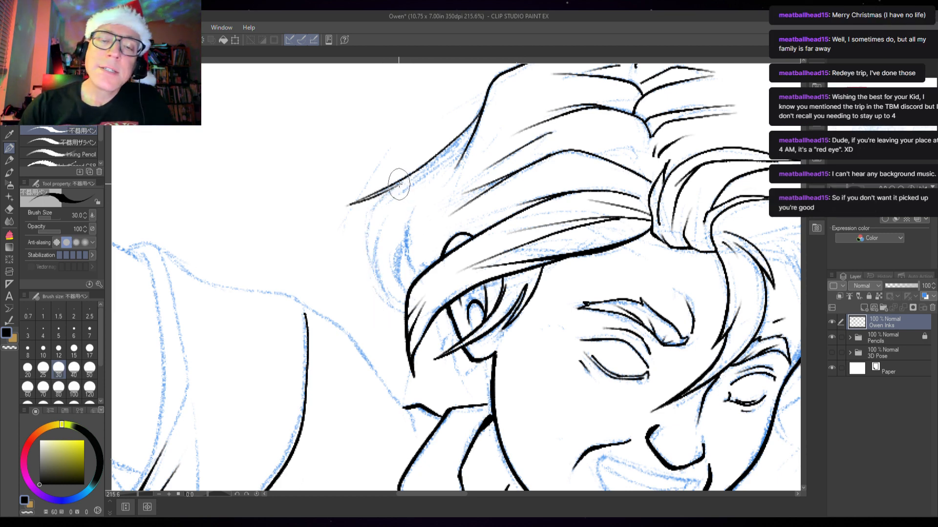
{"action": "mouse_move", "coordinate": [391, 190]}
{"action": "left_mouse_down"}
{"action": "mouse_move", "coordinate": [370, 222]}
{"action": "mouse_move", "coordinate": [367, 255]}
{"action": "mouse_move", "coordinate": [394, 322]}
{"action": "left_mouse_up"}
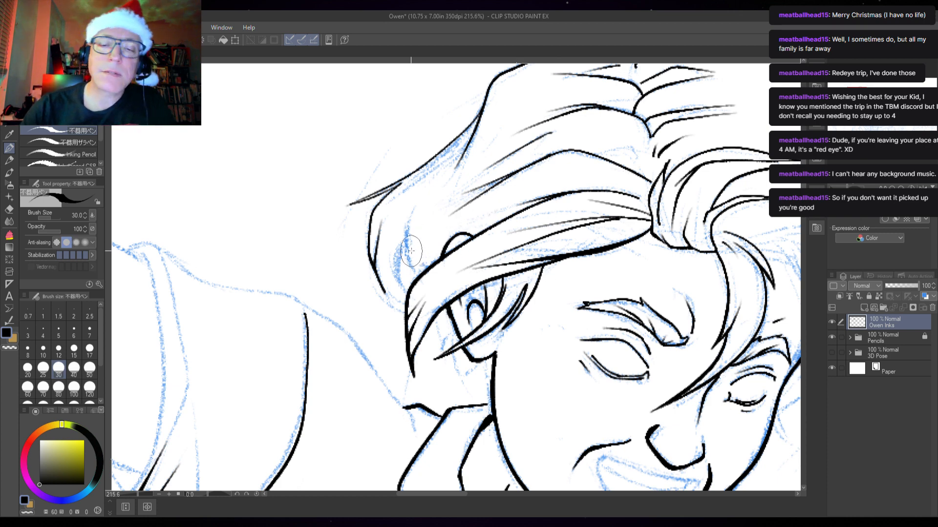
Step: Ink two inner strands behind the ear, join the back lock's lower edge to the swept side hair, and save the drawing
{"action": "mouse_move", "coordinate": [413, 212]}
{"action": "left_mouse_down"}
{"action": "mouse_move", "coordinate": [404, 242]}
{"action": "mouse_move", "coordinate": [417, 277]}
{"action": "left_mouse_up"}
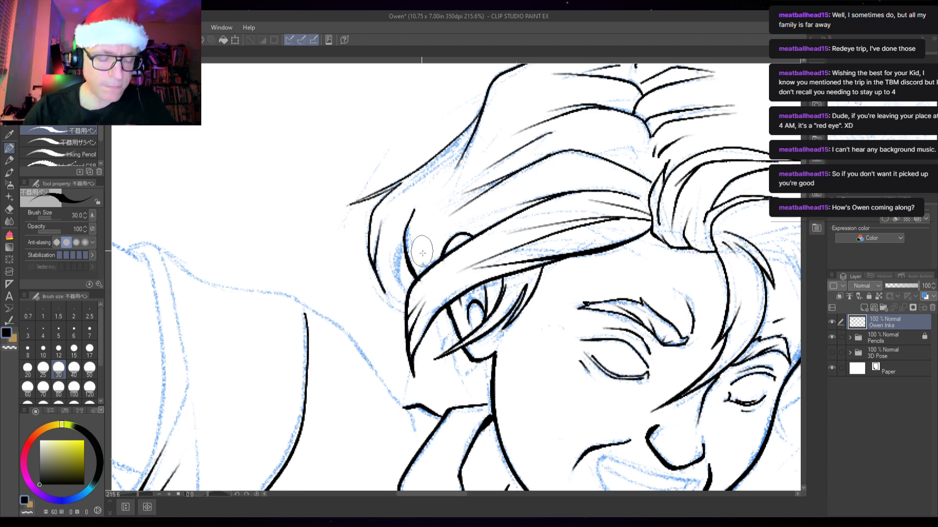
{"action": "key", "text": "c"}
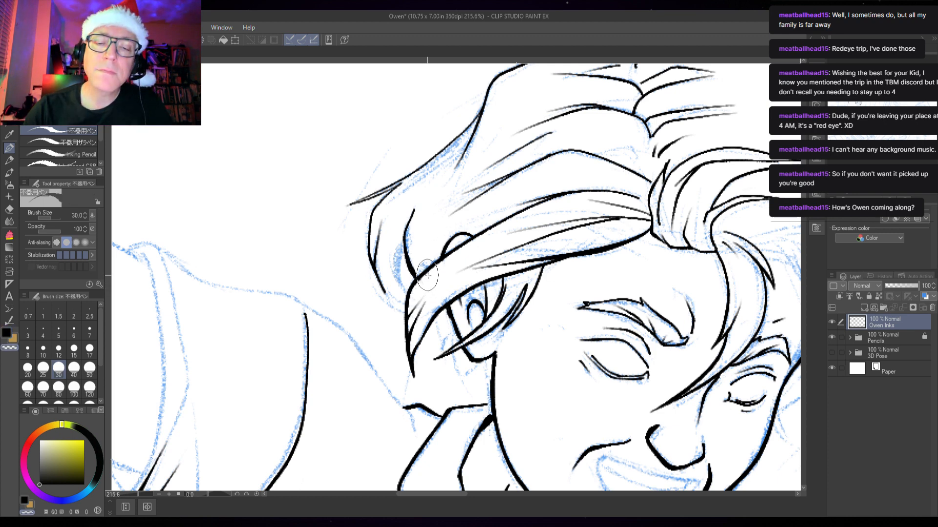
{"action": "key", "text": "c"}
{"action": "mouse_move", "coordinate": [409, 225]}
{"action": "left_mouse_down"}
{"action": "mouse_move", "coordinate": [398, 264]}
{"action": "mouse_move", "coordinate": [401, 290]}
{"action": "mouse_move", "coordinate": [418, 296]}
{"action": "left_mouse_up"}
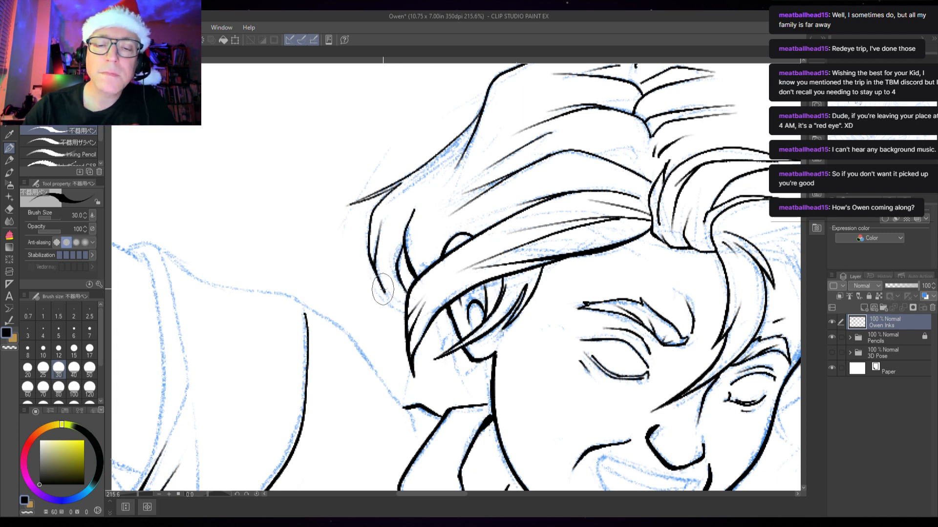
{"action": "mouse_move", "coordinate": [374, 270]}
{"action": "left_mouse_down"}
{"action": "mouse_move", "coordinate": [414, 322]}
{"action": "mouse_move", "coordinate": [410, 314]}
{"action": "left_mouse_up"}
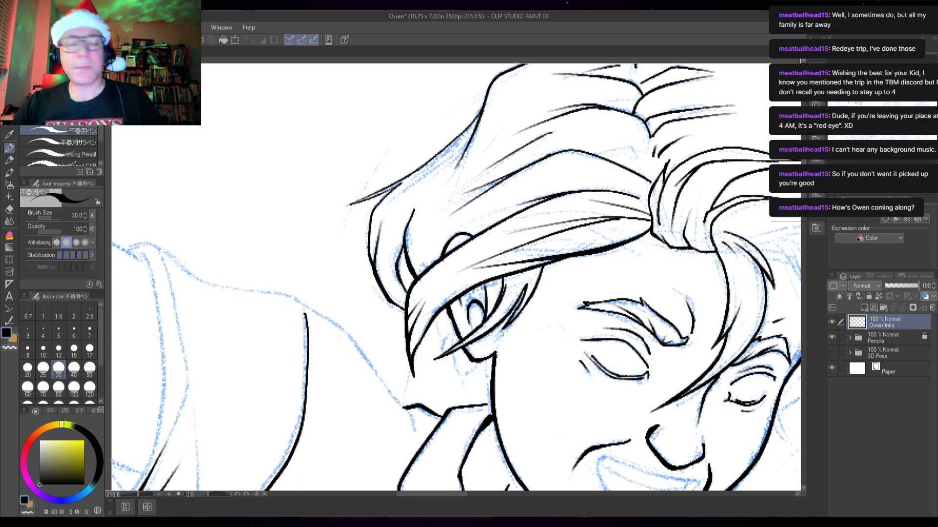
{"action": "key", "text": "ctrl+s"}
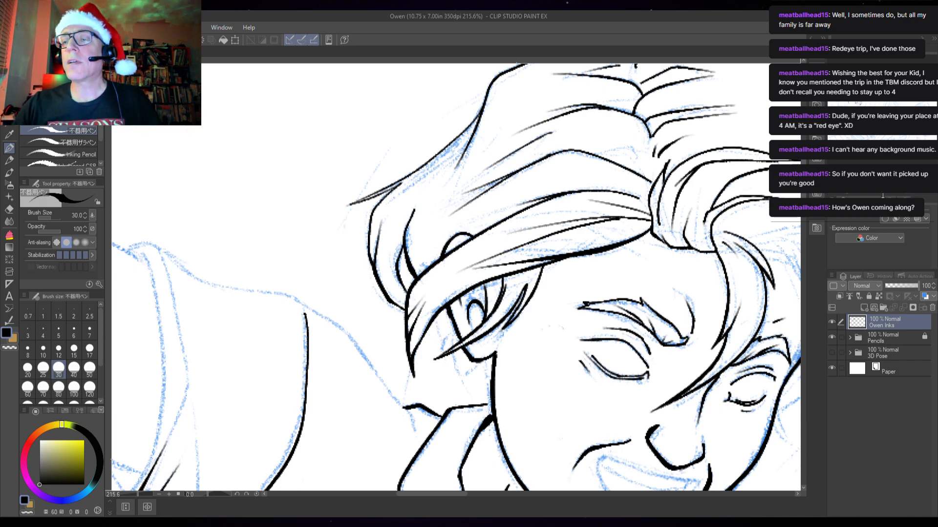
Step: Examine the inked head and collar against the pencilled torso and raised arms of the whole figure
{"action": "scroll", "coordinate": [750, 269], "scroll_direction": "down", "scroll_amount": 8}
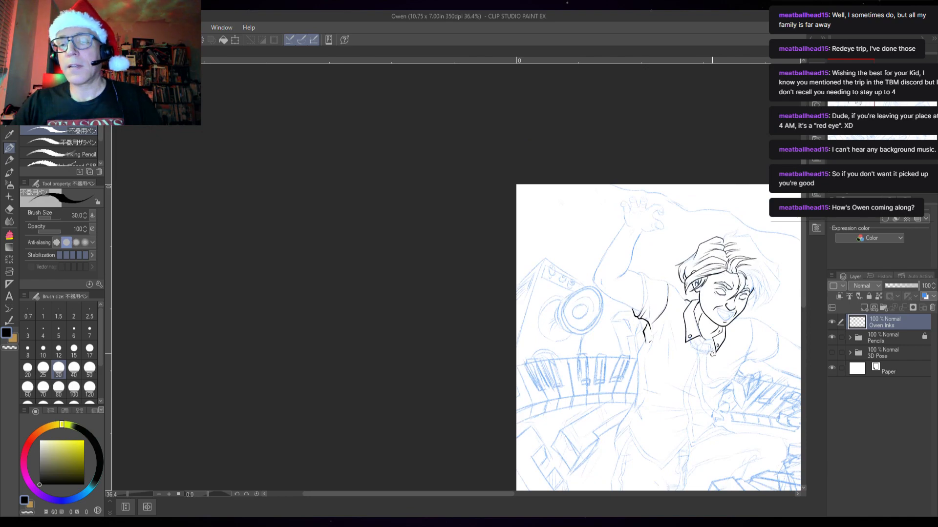
{"action": "left_click_drag", "start_coordinate": [714, 381], "coordinate": [546, 249]}
{"action": "scroll", "coordinate": [610, 210], "scroll_direction": "up", "scroll_amount": 3}
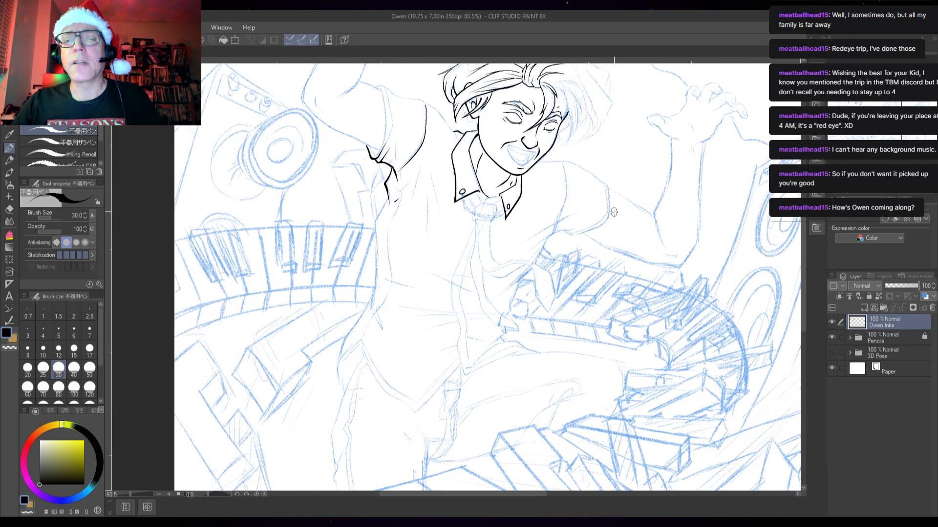
{"action": "left_click_drag", "start_coordinate": [632, 294], "coordinate": [561, 396]}
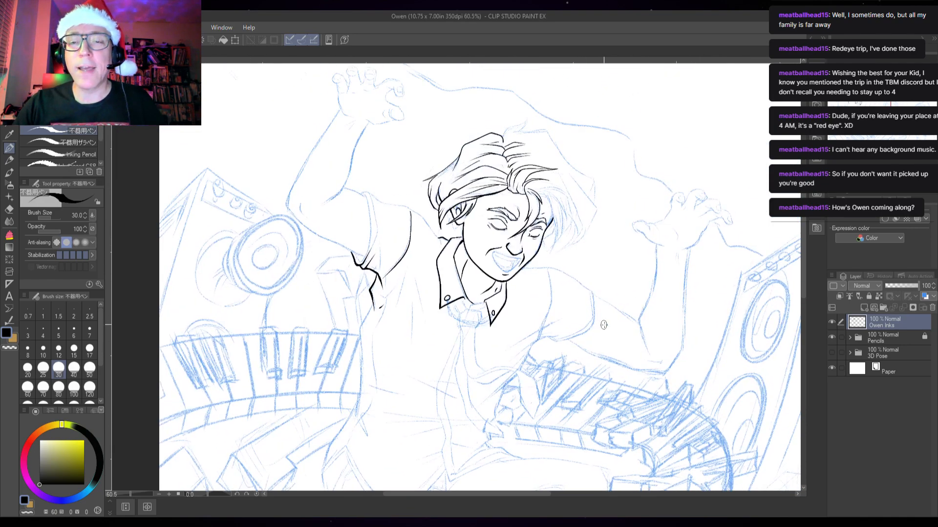
{"action": "scroll", "coordinate": [603, 325], "scroll_direction": "up", "scroll_amount": 2}
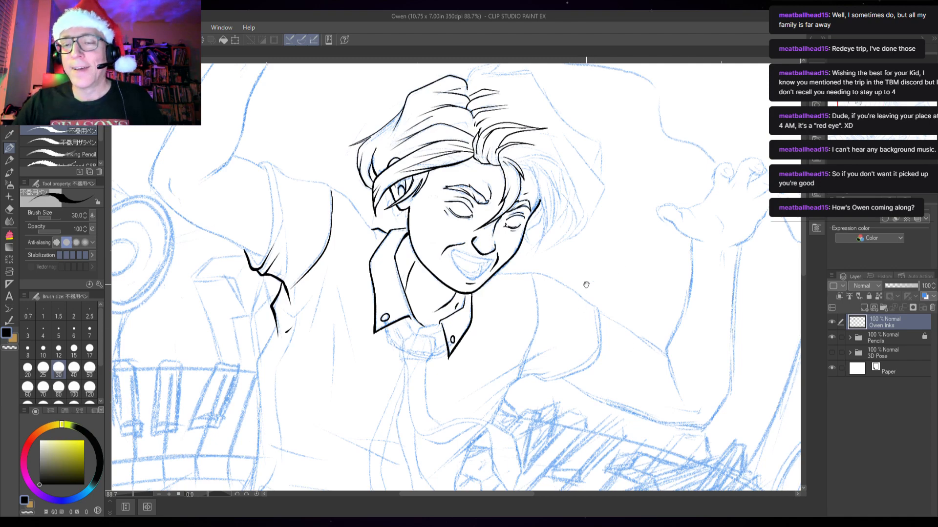
{"action": "mouse_move", "coordinate": [619, 268]}
{"action": "left_mouse_down"}
{"action": "mouse_move", "coordinate": [606, 375]}
{"action": "mouse_move", "coordinate": [633, 287]}
{"action": "mouse_move", "coordinate": [660, 312]}
{"action": "left_mouse_up"}
{"action": "left_click_drag", "start_coordinate": [638, 376], "coordinate": [648, 338]}
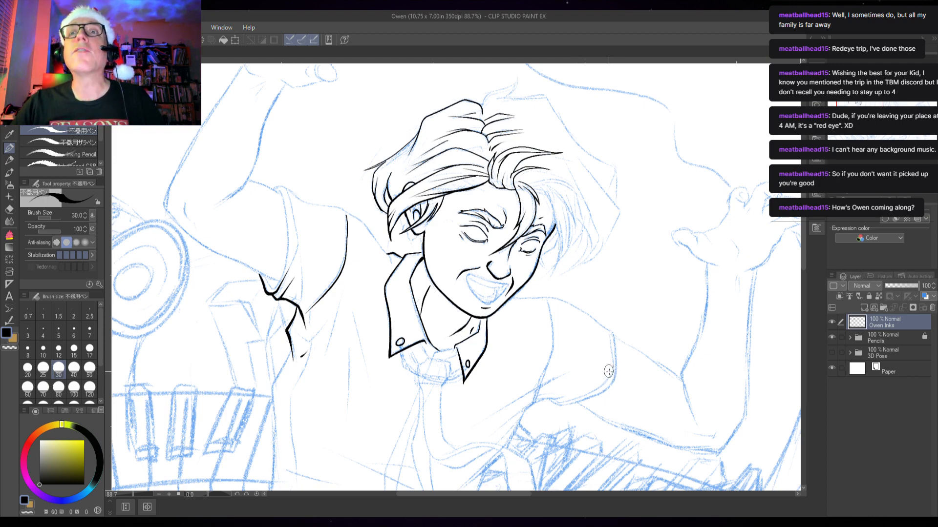
Step: Look over the rest of the pencil sketch, including the piano keys, rabbits, house on the stacked steps and loudspeaker
{"action": "mouse_move", "coordinate": [609, 372]}
{"action": "left_mouse_down"}
{"action": "mouse_move", "coordinate": [611, 337]}
{"action": "mouse_move", "coordinate": [680, 284]}
{"action": "left_mouse_up"}
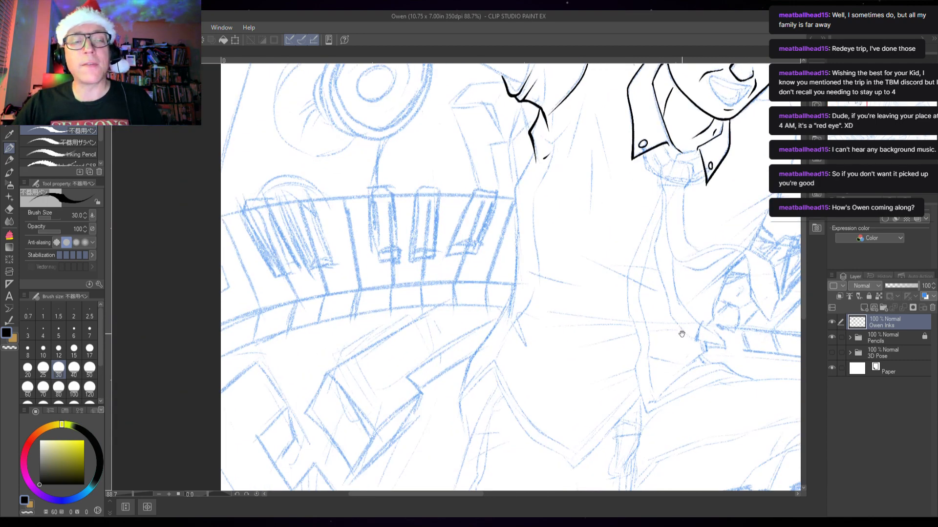
{"action": "left_click_drag", "start_coordinate": [682, 334], "coordinate": [414, 321]}
{"action": "left_click_drag", "start_coordinate": [656, 370], "coordinate": [542, 288]}
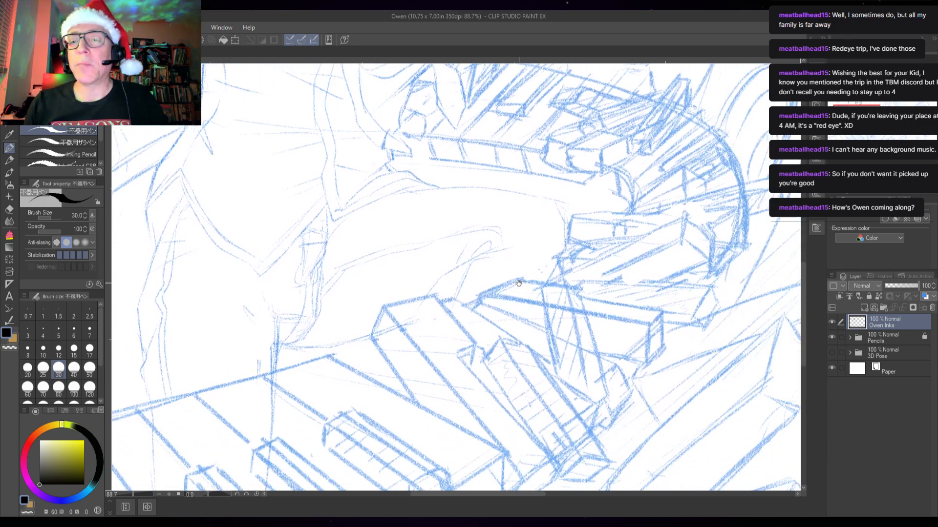
{"action": "left_click_drag", "start_coordinate": [574, 384], "coordinate": [564, 238]}
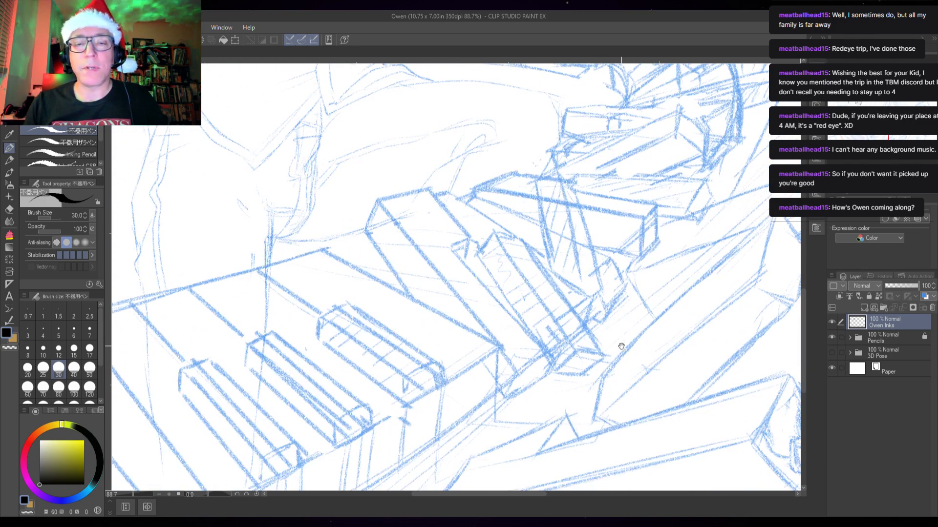
{"action": "mouse_move", "coordinate": [621, 346]}
{"action": "left_mouse_down"}
{"action": "mouse_move", "coordinate": [552, 328]}
{"action": "mouse_move", "coordinate": [486, 281]}
{"action": "left_mouse_up"}
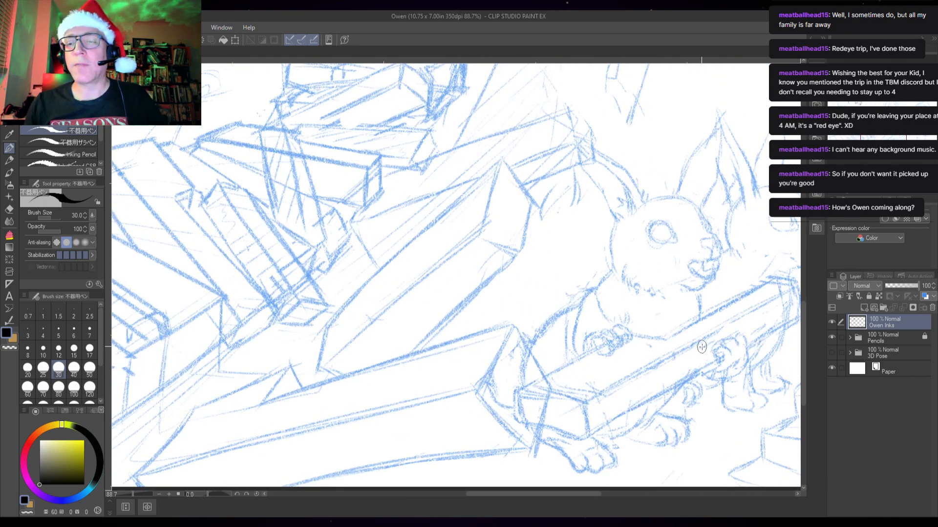
{"action": "scroll", "coordinate": [701, 346], "scroll_direction": "down", "scroll_amount": 1}
{"action": "left_click_drag", "start_coordinate": [721, 367], "coordinate": [528, 349]}
{"action": "mouse_move", "coordinate": [696, 386]}
{"action": "left_mouse_down"}
{"action": "mouse_move", "coordinate": [502, 387]}
{"action": "mouse_move", "coordinate": [603, 388]}
{"action": "mouse_move", "coordinate": [607, 431]}
{"action": "left_mouse_up"}
{"action": "left_click_drag", "start_coordinate": [607, 365], "coordinate": [588, 446]}
{"action": "left_click_drag", "start_coordinate": [590, 321], "coordinate": [593, 431]}
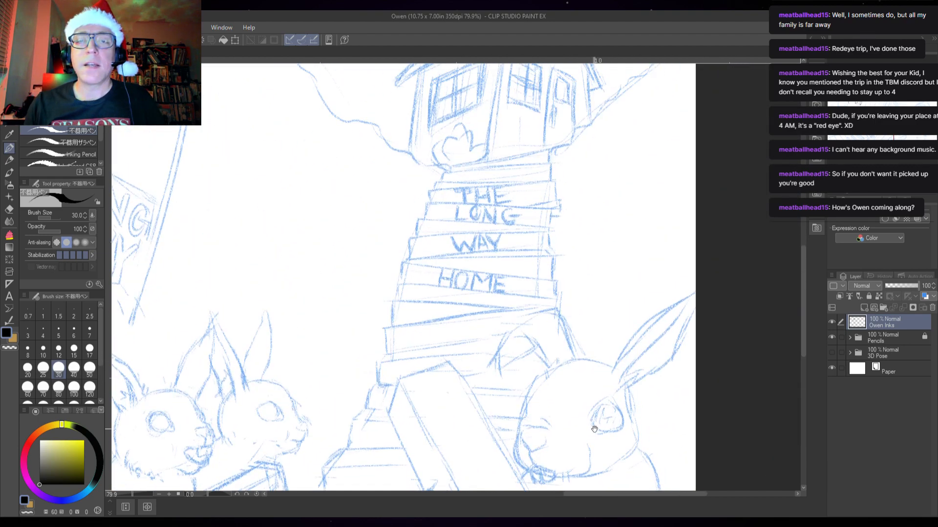
{"action": "left_click_drag", "start_coordinate": [324, 280], "coordinate": [387, 380]}
{"action": "left_click_drag", "start_coordinate": [461, 356], "coordinate": [472, 403]}
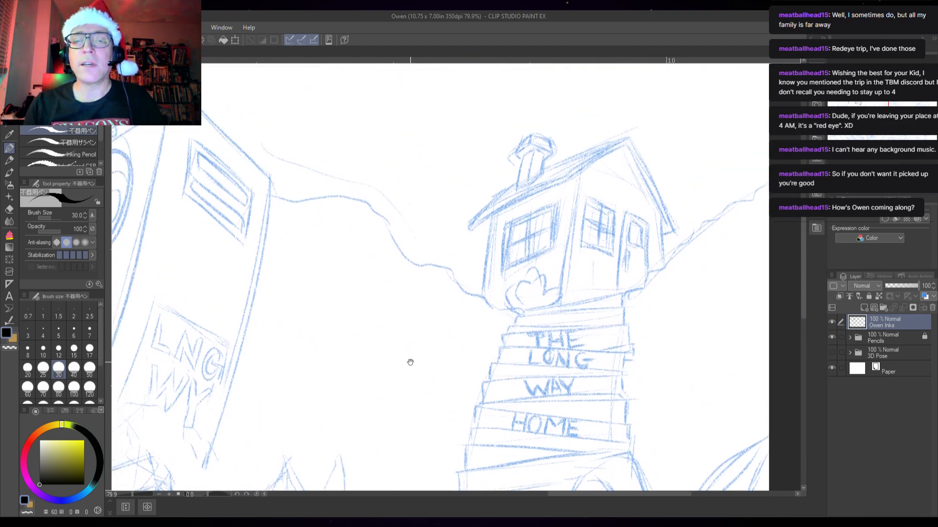
{"action": "mouse_move", "coordinate": [410, 363]}
{"action": "left_mouse_down"}
{"action": "mouse_move", "coordinate": [603, 371]}
{"action": "mouse_move", "coordinate": [569, 342]}
{"action": "mouse_move", "coordinate": [600, 326]}
{"action": "left_mouse_up"}
{"action": "left_click_drag", "start_coordinate": [522, 273], "coordinate": [557, 354]}
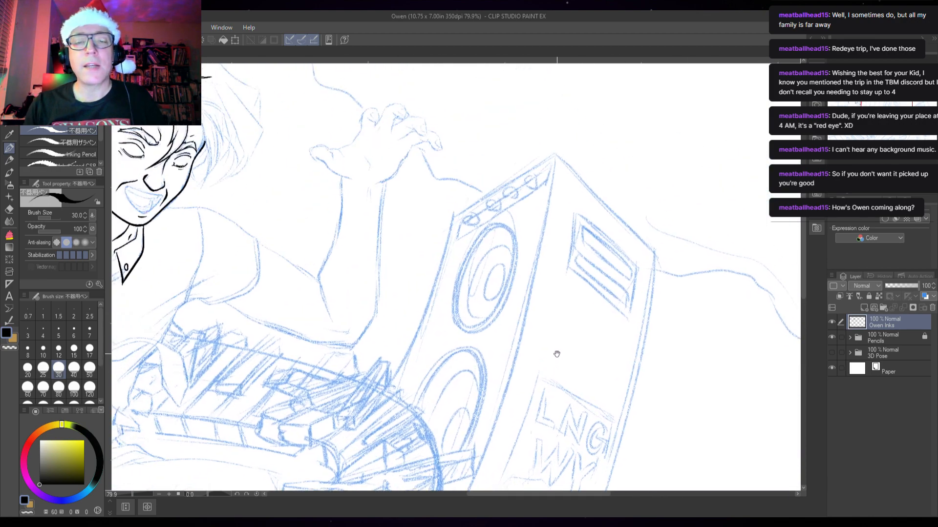
{"action": "left_click_drag", "start_coordinate": [479, 329], "coordinate": [675, 207]}
{"action": "left_click_drag", "start_coordinate": [657, 296], "coordinate": [676, 343]}
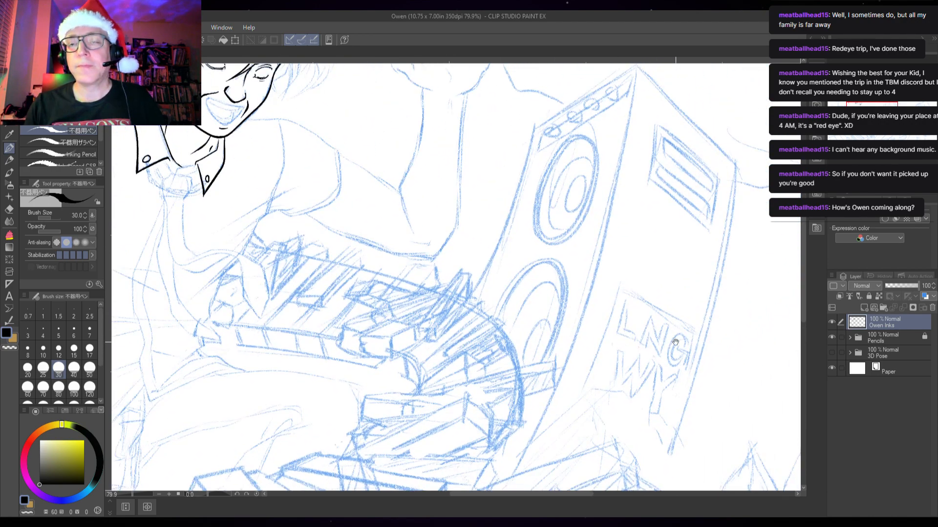
Step: Examine the pencilled torso, arms and piano keys below the inked collar, ending on the whole drawing
{"action": "key", "text": "ctrl+minus"}
{"action": "key", "text": "ctrl+minus"}
{"action": "key", "text": "ctrl+plus"}
{"action": "key", "text": "ctrl+plus"}
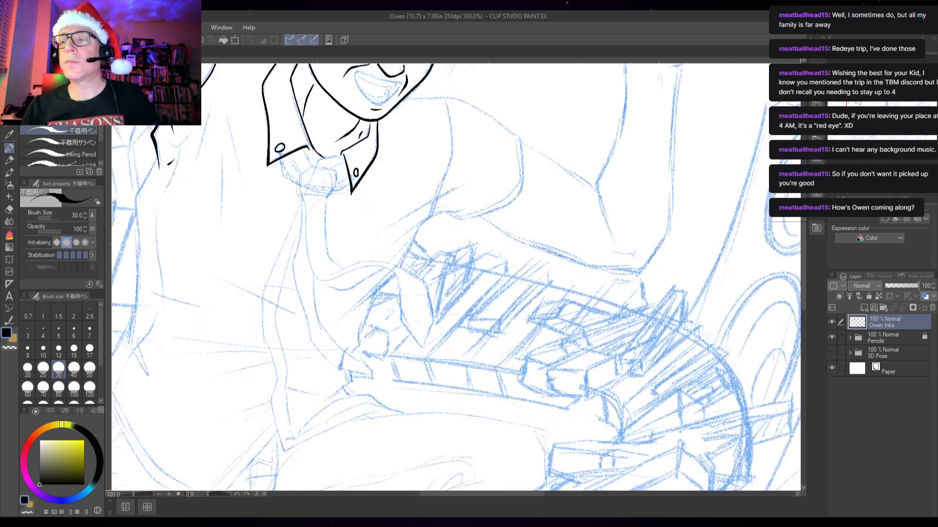
{"action": "key", "text": "ctrl+plus"}
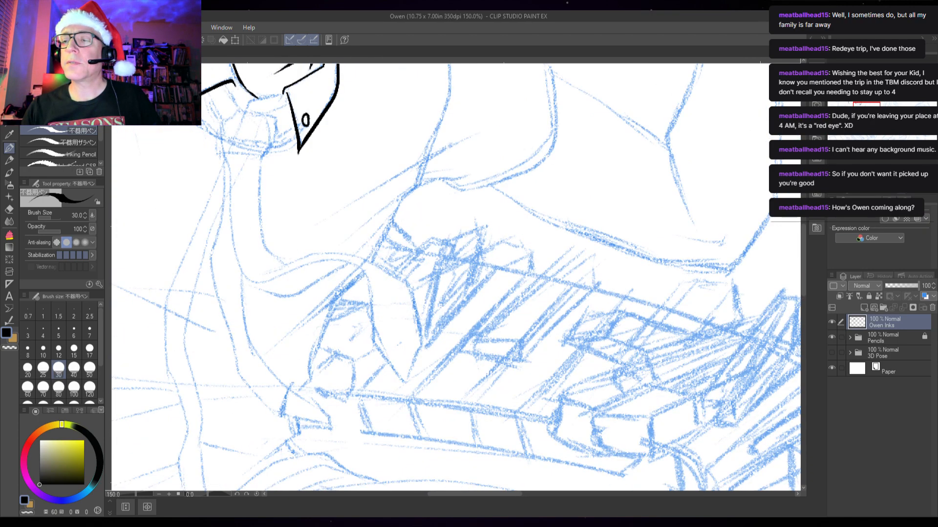
{"action": "key", "text": "ctrl+minus"}
{"action": "key", "text": "ctrl+0"}
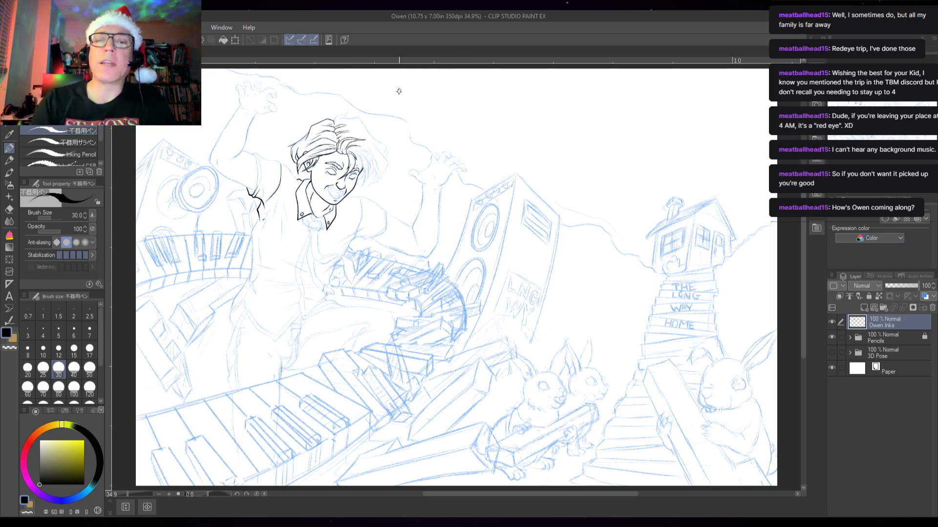
{"action": "left_click_drag", "start_coordinate": [545, 145], "coordinate": [578, 163]}
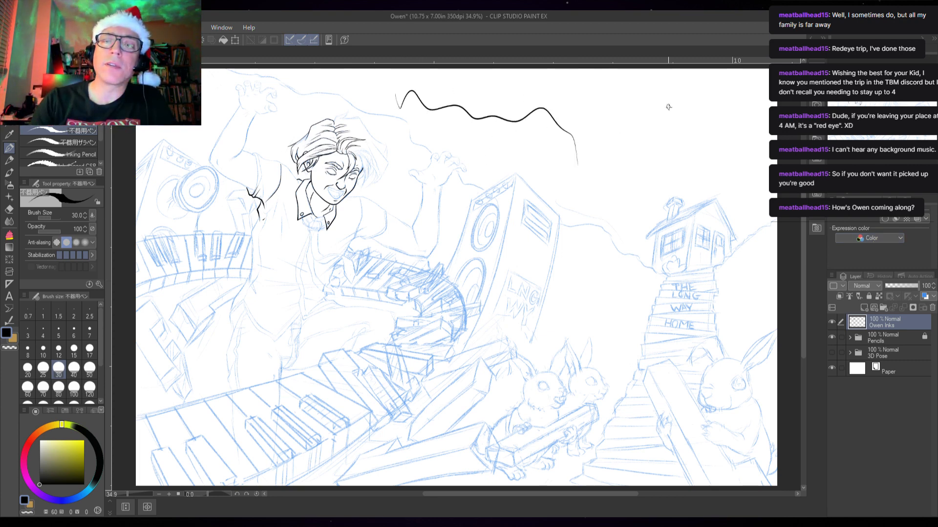
{"action": "left_click_drag", "start_coordinate": [730, 99], "coordinate": [762, 161]}
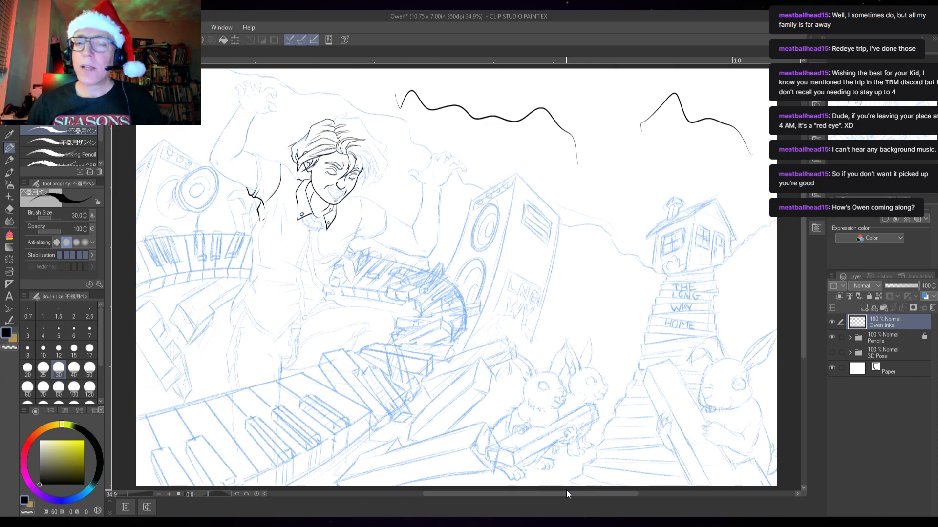
{"action": "key", "text": "ctrl+z"}
{"action": "key", "text": "ctrl+z"}
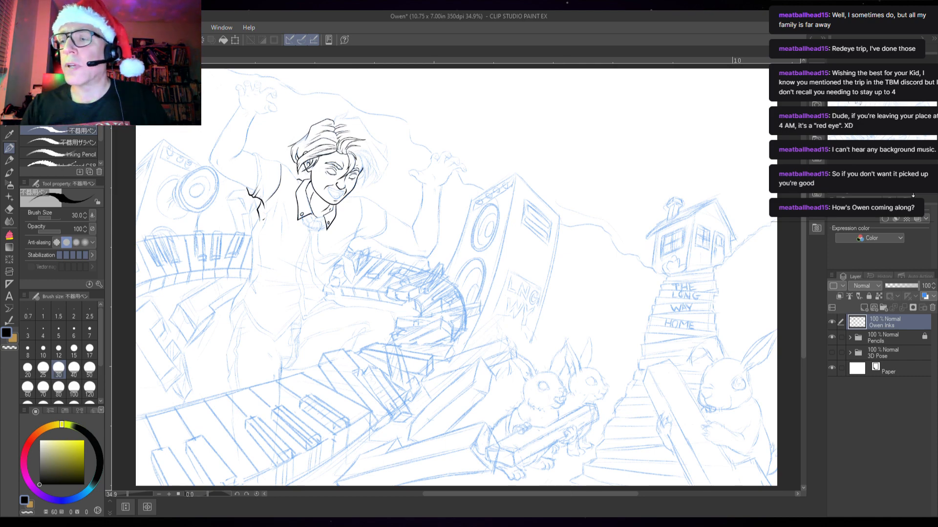
Step: Ink the armhole seam from the shoulder beside the chin down to the armpit, doubling the line along its lower half
{"action": "scroll", "coordinate": [372, 232], "scroll_direction": "up", "scroll_amount": 6}
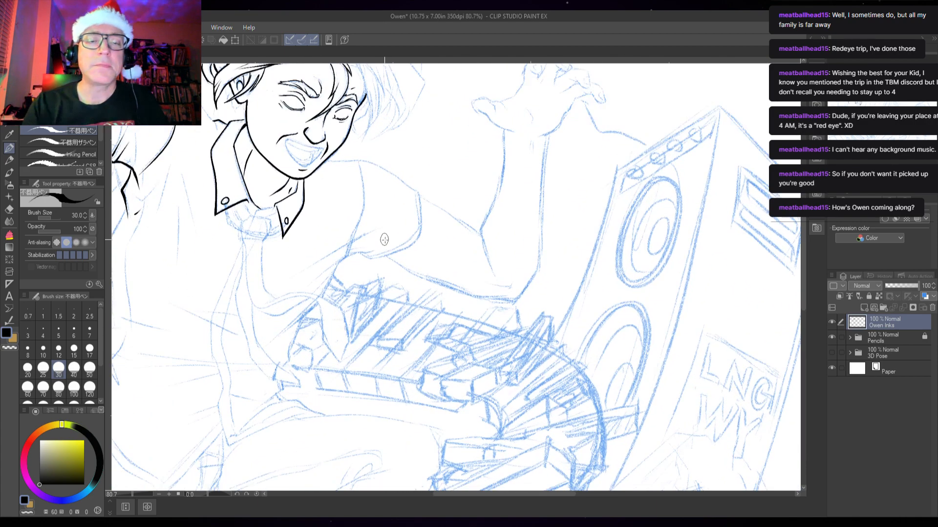
{"action": "left_click_drag", "start_coordinate": [361, 259], "coordinate": [628, 302]}
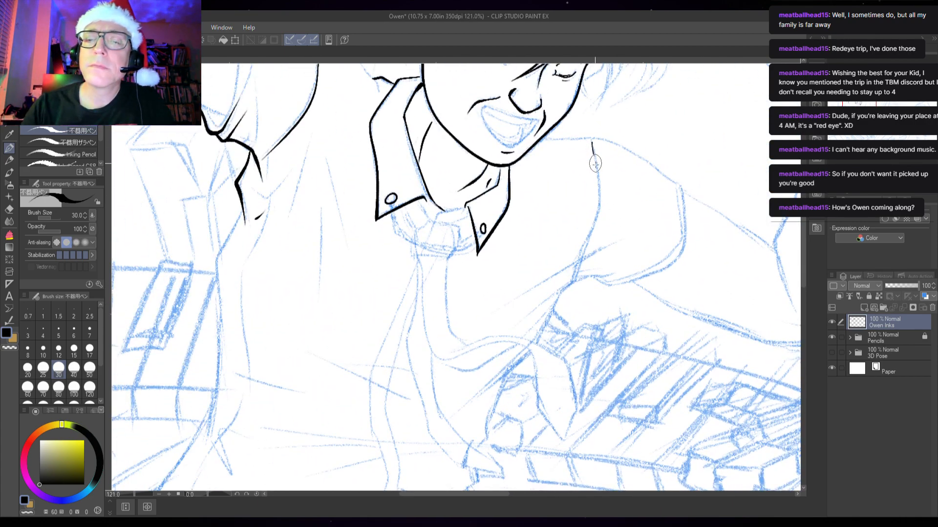
{"action": "left_click_drag", "start_coordinate": [595, 164], "coordinate": [590, 233]}
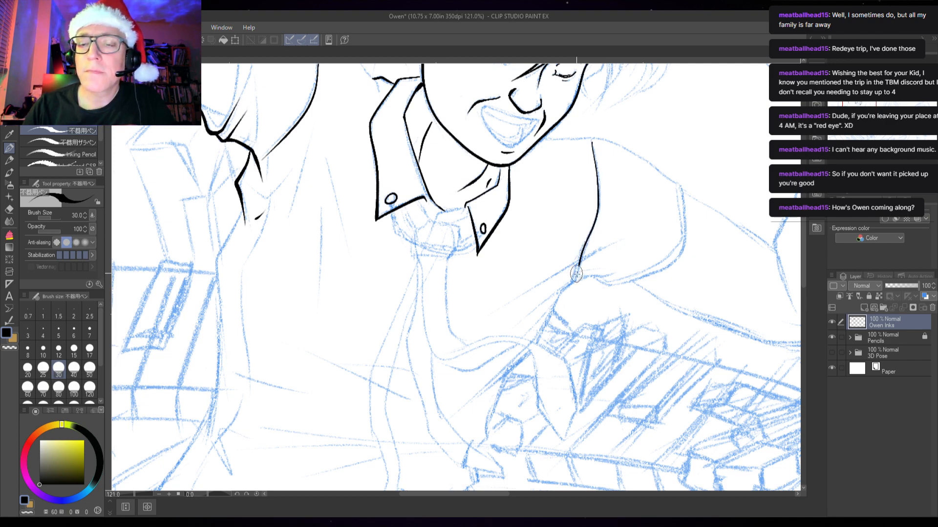
{"action": "left_click_drag", "start_coordinate": [576, 274], "coordinate": [569, 283]}
{"action": "scroll", "coordinate": [614, 224], "scroll_direction": "up", "scroll_amount": 2}
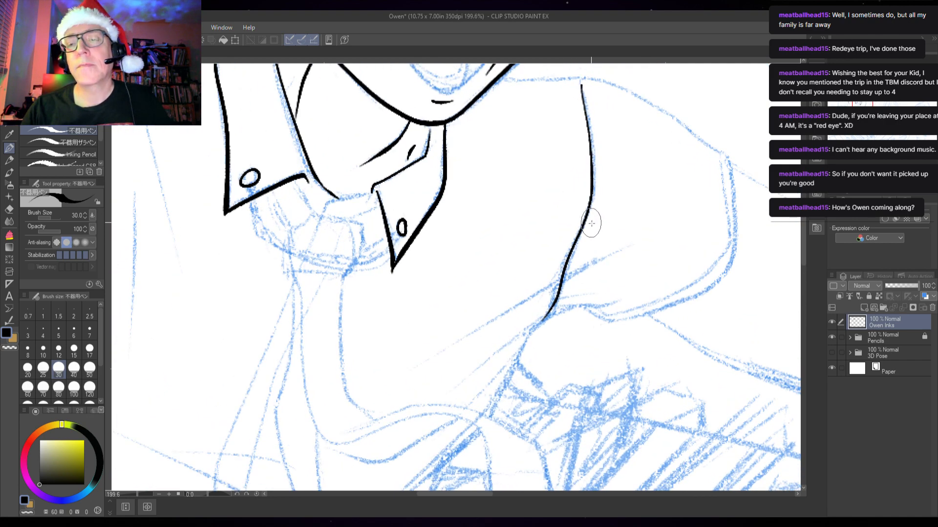
{"action": "left_click_drag", "start_coordinate": [583, 216], "coordinate": [532, 330]}
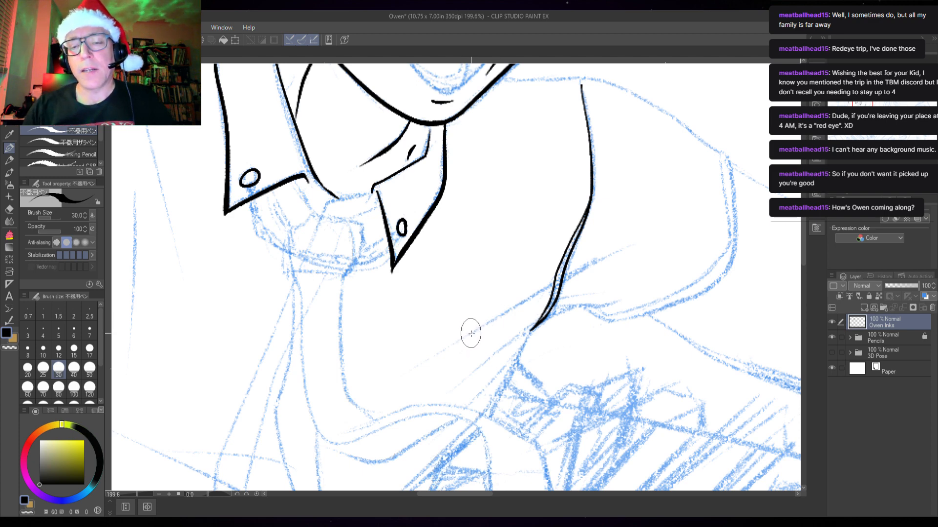
Step: Ink the tapering fold lines radiating from the armpit across the chest and sleeve, plus the start of the sleeve's underside
{"action": "left_click_drag", "start_coordinate": [470, 335], "coordinate": [639, 243]}
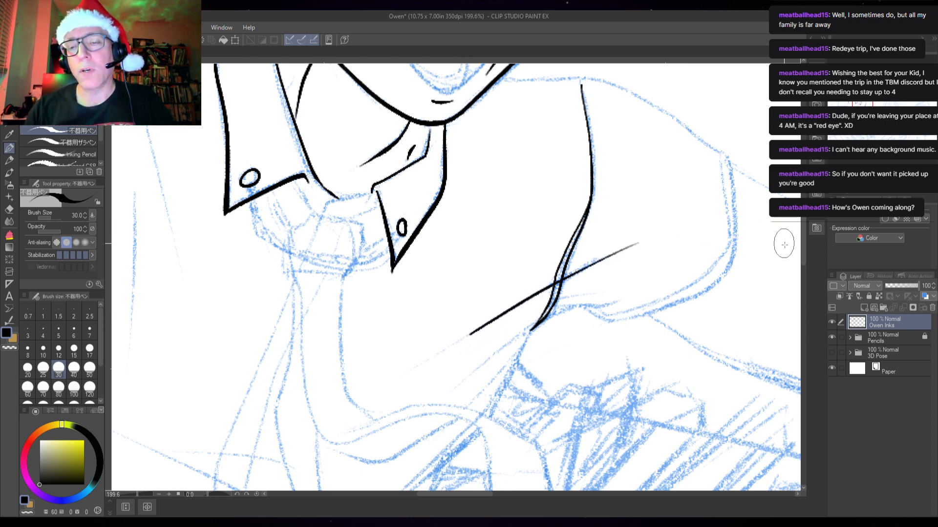
{"action": "left_click_drag", "start_coordinate": [552, 308], "coordinate": [606, 288]}
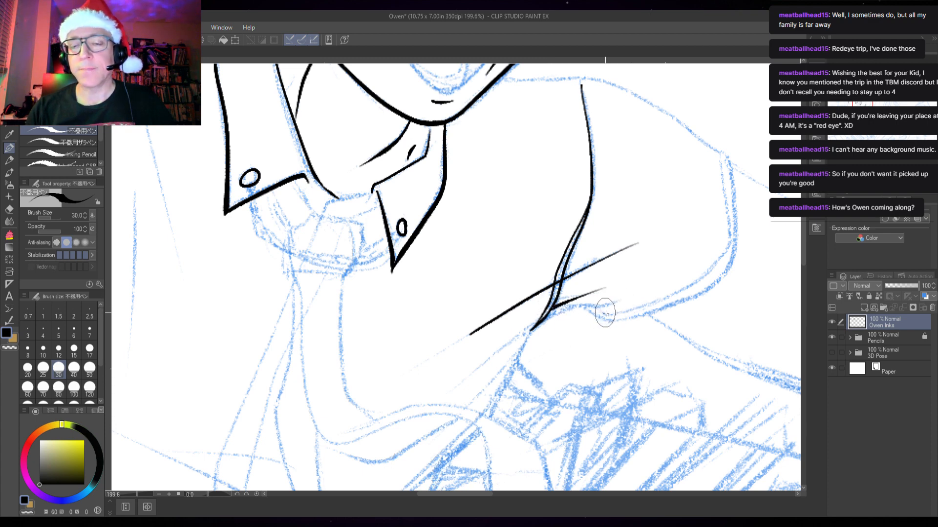
{"action": "left_click_drag", "start_coordinate": [602, 301], "coordinate": [506, 298]}
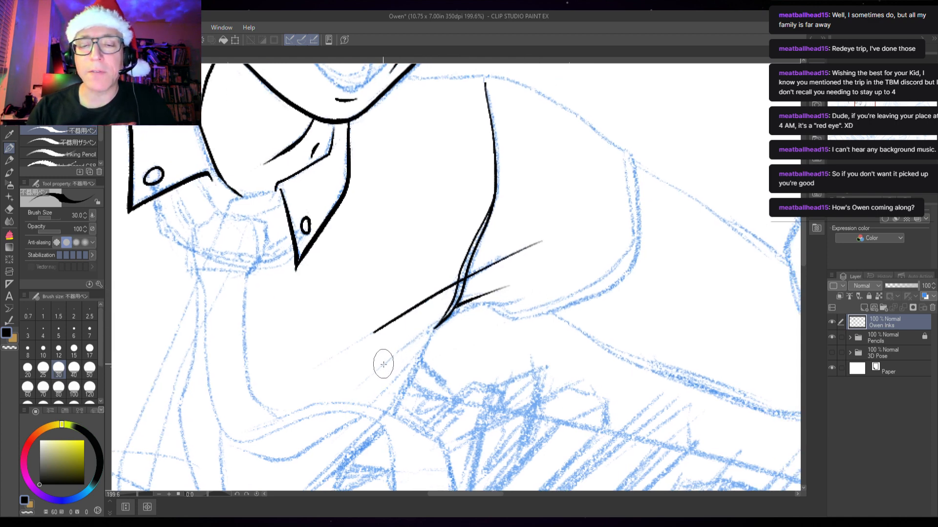
{"action": "left_click_drag", "start_coordinate": [383, 363], "coordinate": [474, 300]}
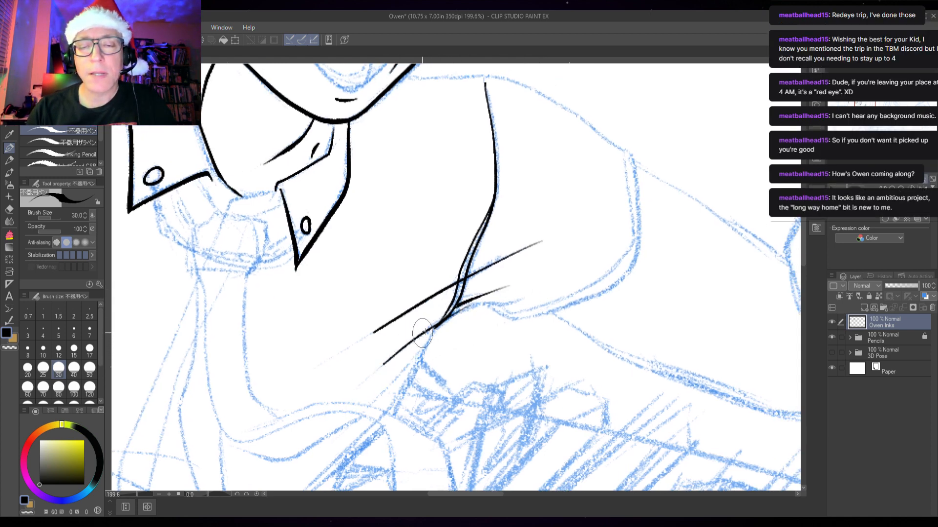
{"action": "key", "text": "ctrl+z"}
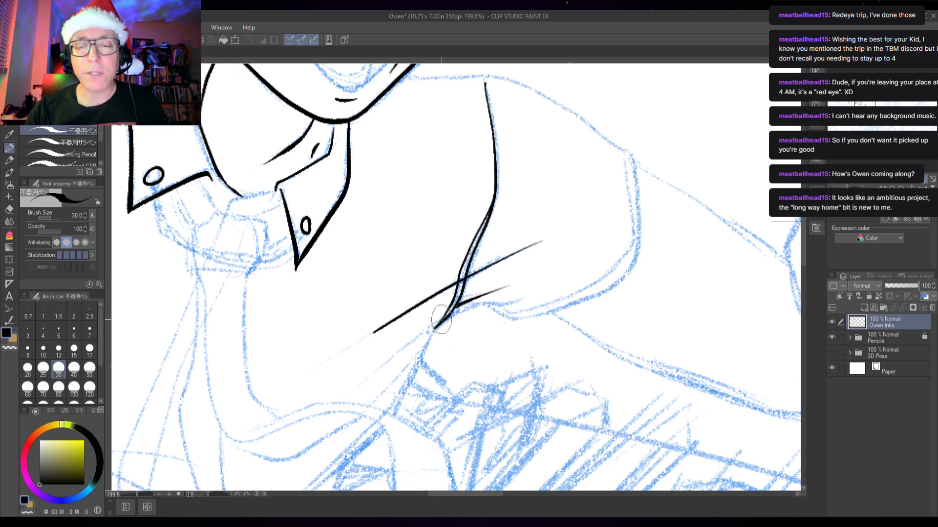
{"action": "left_click_drag", "start_coordinate": [442, 320], "coordinate": [360, 387]}
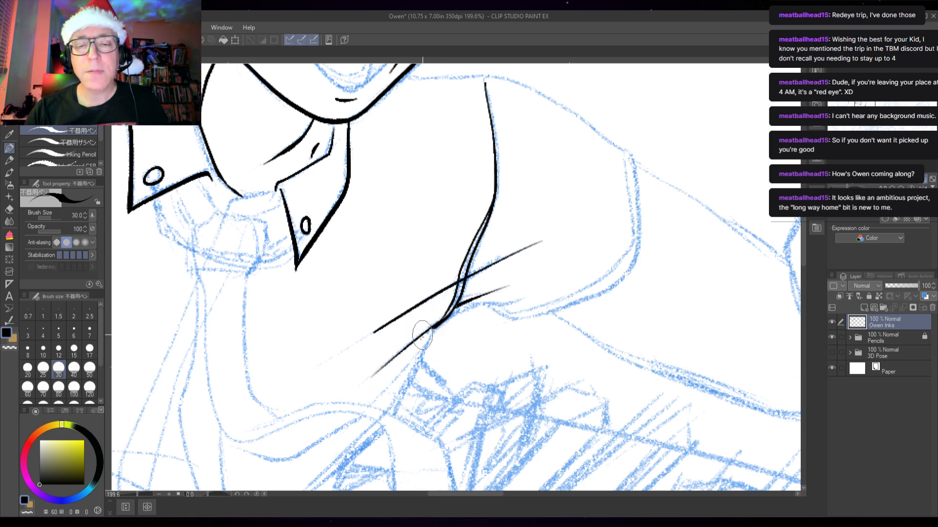
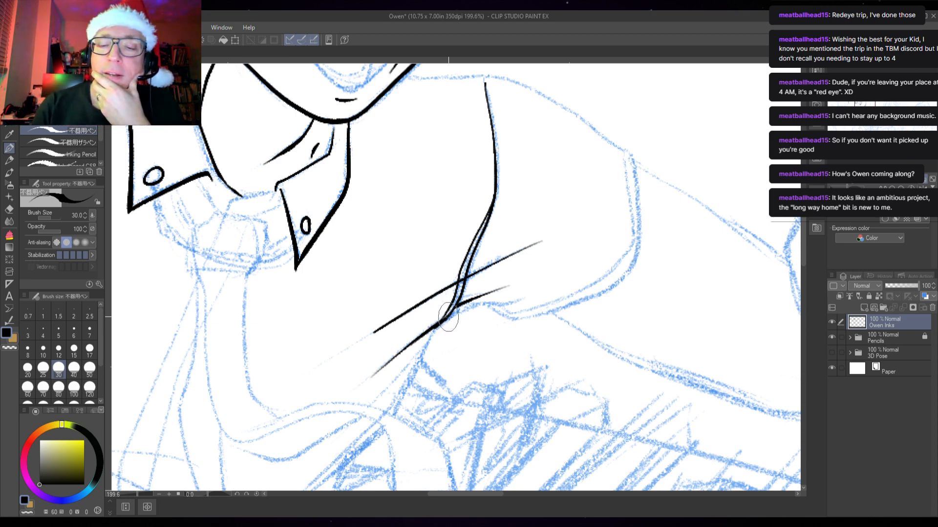
{"action": "left_click_drag", "start_coordinate": [445, 321], "coordinate": [501, 303]}
{"action": "left_click_drag", "start_coordinate": [445, 322], "coordinate": [501, 305]}
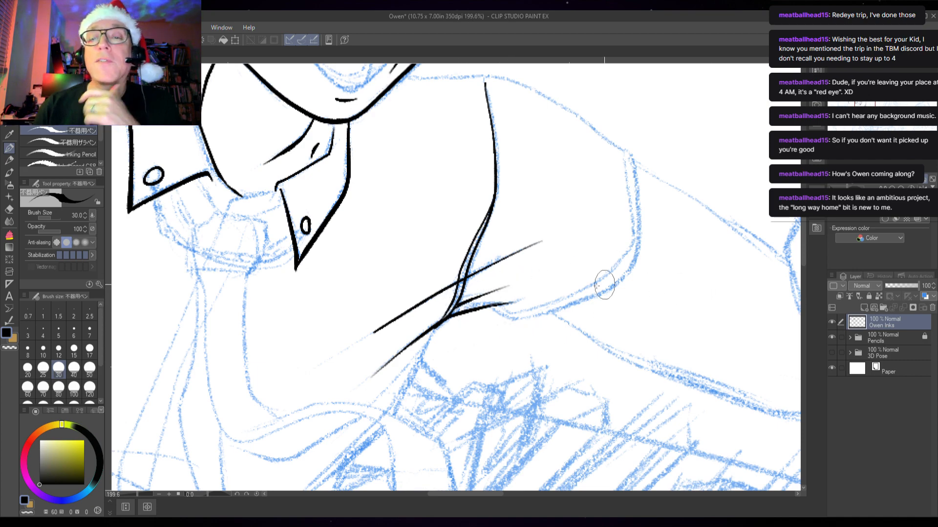
Step: Ink the shoulder line from the jaw over the armhole seam to the end of the short sleeve
{"action": "left_click_drag", "start_coordinate": [653, 408], "coordinate": [679, 199]}
{"action": "left_click_drag", "start_coordinate": [415, 240], "coordinate": [465, 306]}
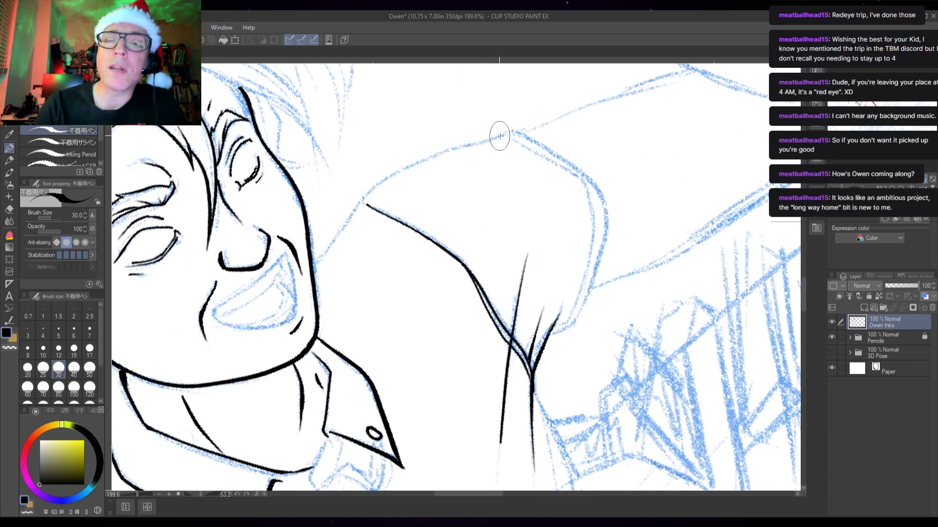
{"action": "mouse_move", "coordinate": [499, 135]}
{"action": "left_mouse_down"}
{"action": "mouse_move", "coordinate": [420, 157]}
{"action": "mouse_move", "coordinate": [377, 184]}
{"action": "mouse_move", "coordinate": [310, 276]}
{"action": "left_mouse_up"}
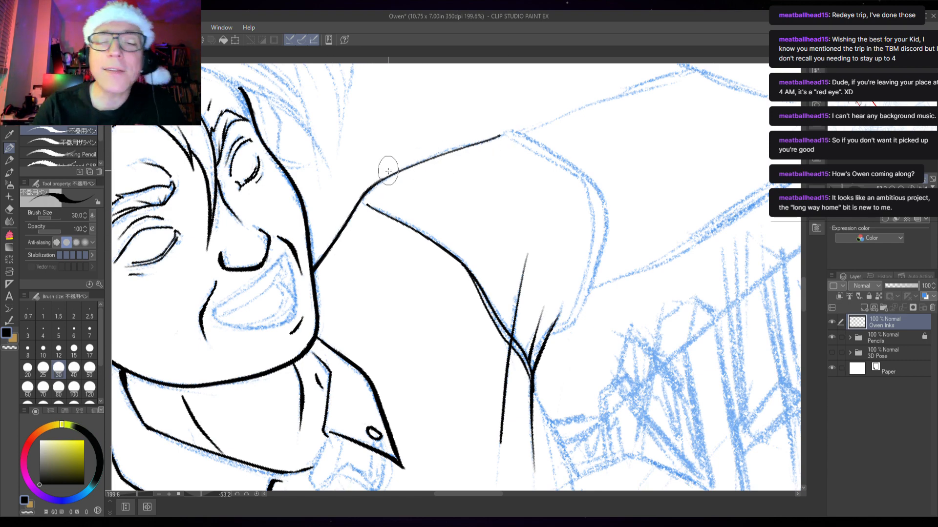
{"action": "scroll", "coordinate": [382, 178], "scroll_direction": "up", "scroll_amount": 2}
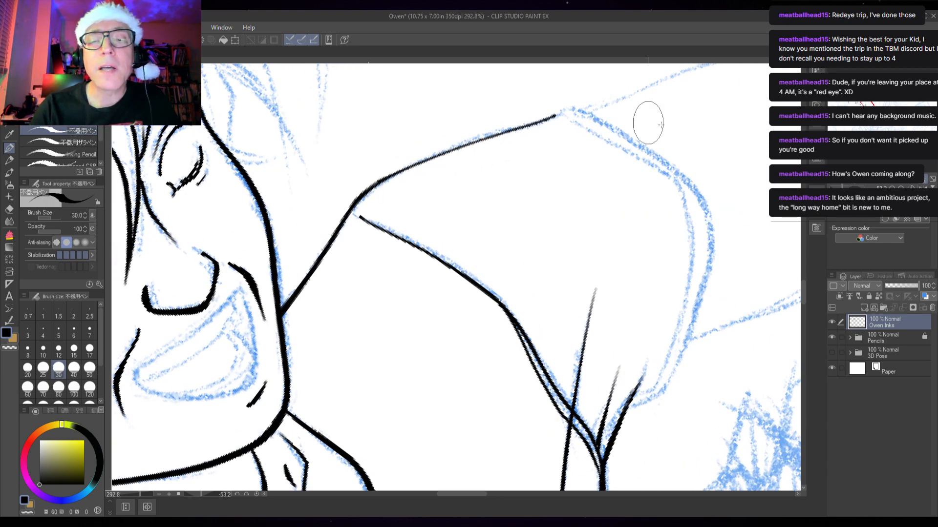
{"action": "left_click", "coordinate": [911, 187]}
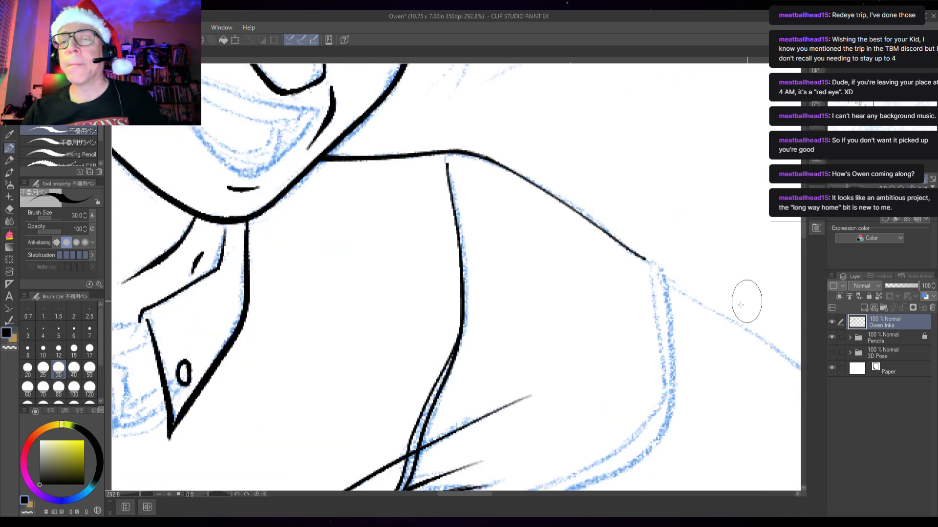
Step: Ink the short sleeve's hem as a double line curving around the arm opening and back along the underside to the armpit
{"action": "left_click_drag", "start_coordinate": [666, 348], "coordinate": [658, 235]}
{"action": "scroll", "coordinate": [708, 279], "scroll_direction": "down", "scroll_amount": 1}
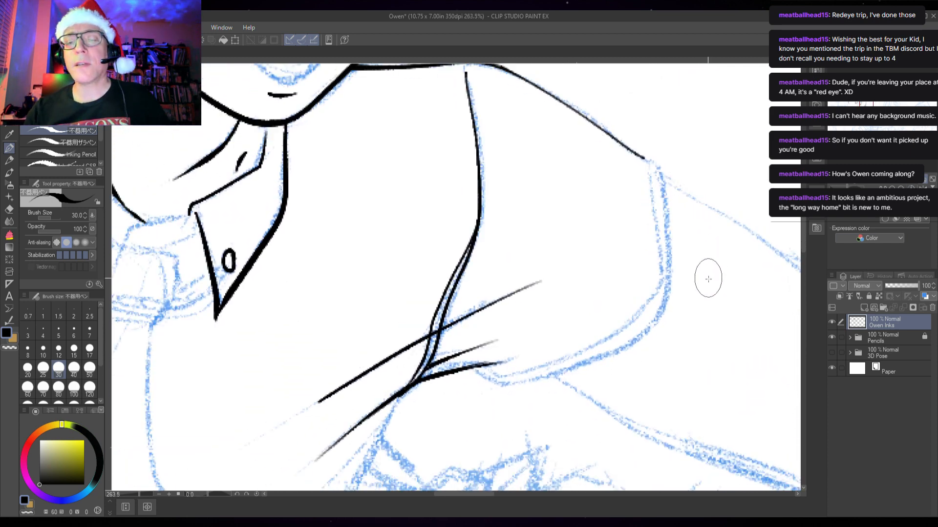
{"action": "scroll", "coordinate": [708, 279], "scroll_direction": "down", "scroll_amount": 1}
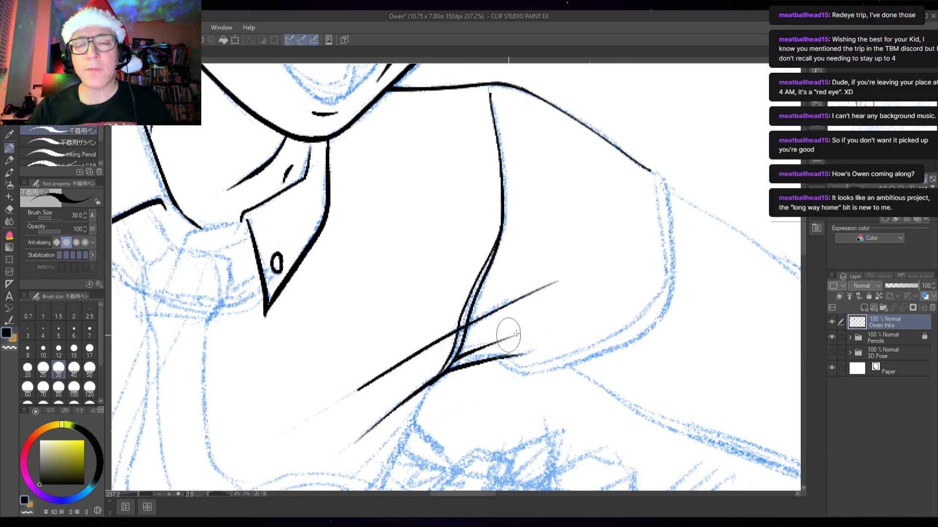
{"action": "mouse_move", "coordinate": [550, 374]}
{"action": "left_mouse_down"}
{"action": "mouse_move", "coordinate": [493, 328]}
{"action": "mouse_move", "coordinate": [458, 317]}
{"action": "mouse_move", "coordinate": [513, 305]}
{"action": "mouse_move", "coordinate": [595, 255]}
{"action": "mouse_move", "coordinate": [606, 225]}
{"action": "mouse_move", "coordinate": [598, 130]}
{"action": "mouse_move", "coordinate": [586, 120]}
{"action": "mouse_move", "coordinate": [600, 126]}
{"action": "mouse_move", "coordinate": [618, 235]}
{"action": "mouse_move", "coordinate": [603, 271]}
{"action": "mouse_move", "coordinate": [474, 329]}
{"action": "mouse_move", "coordinate": [430, 315]}
{"action": "left_mouse_up"}
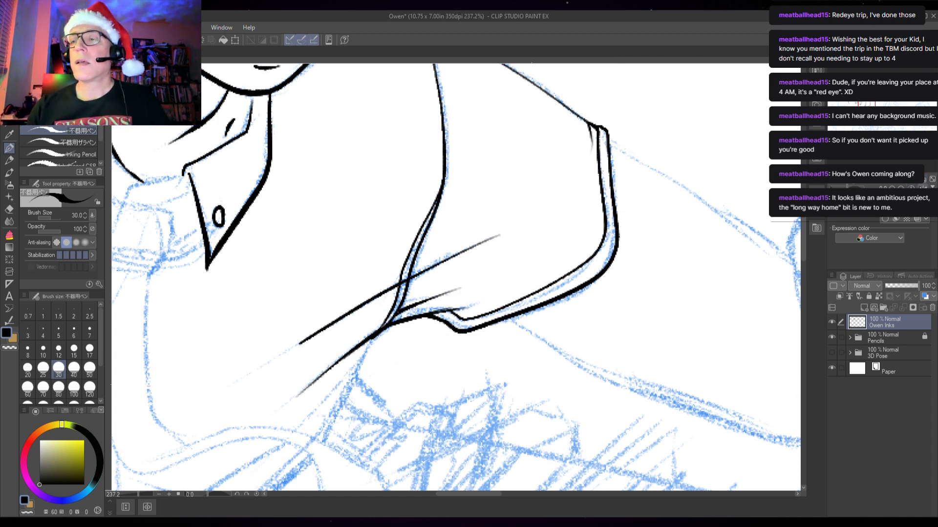
Step: Ink the opposite sleeve's hem as two curved lines around the raised arm, joined by a rounded end at the shoulder
{"action": "left_click", "coordinate": [923, 185]}
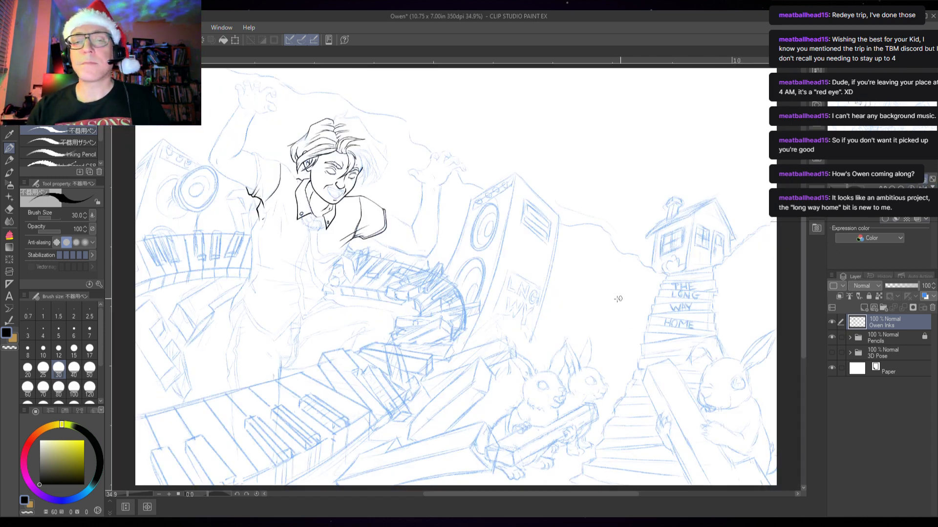
{"action": "scroll", "coordinate": [367, 216], "scroll_direction": "up", "scroll_amount": 5}
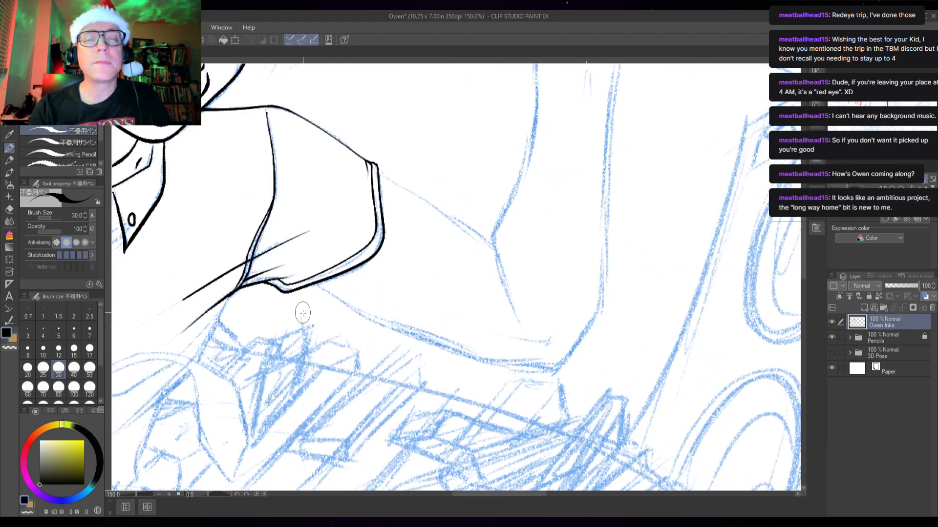
{"action": "left_click_drag", "start_coordinate": [243, 318], "coordinate": [558, 288]}
{"action": "left_click_drag", "start_coordinate": [392, 306], "coordinate": [637, 345]}
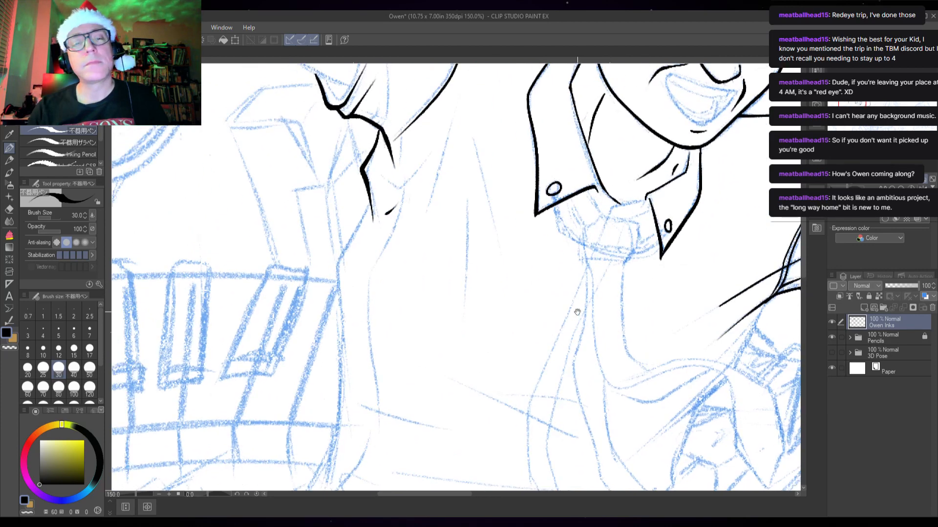
{"action": "left_click_drag", "start_coordinate": [580, 308], "coordinate": [529, 356]}
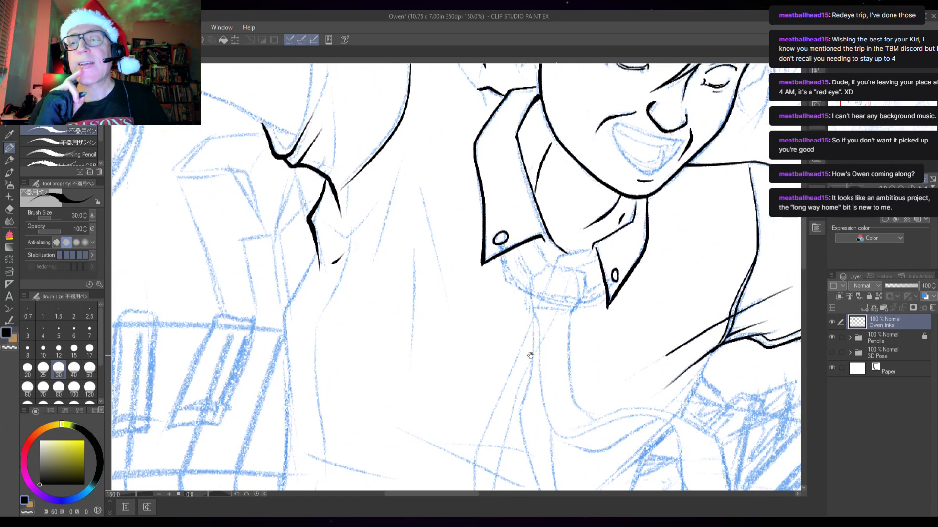
{"action": "left_click_drag", "start_coordinate": [393, 203], "coordinate": [398, 364]}
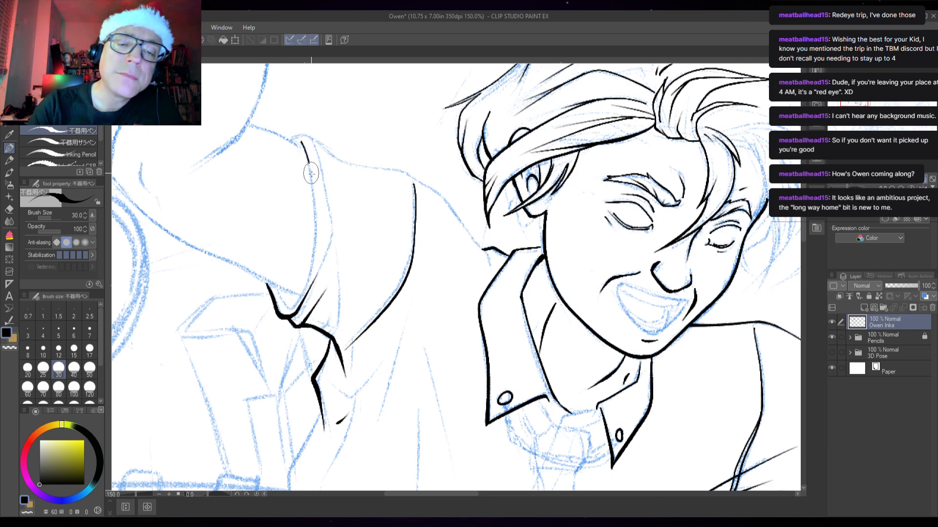
{"action": "scroll", "coordinate": [322, 269], "scroll_direction": "up", "scroll_amount": 2}
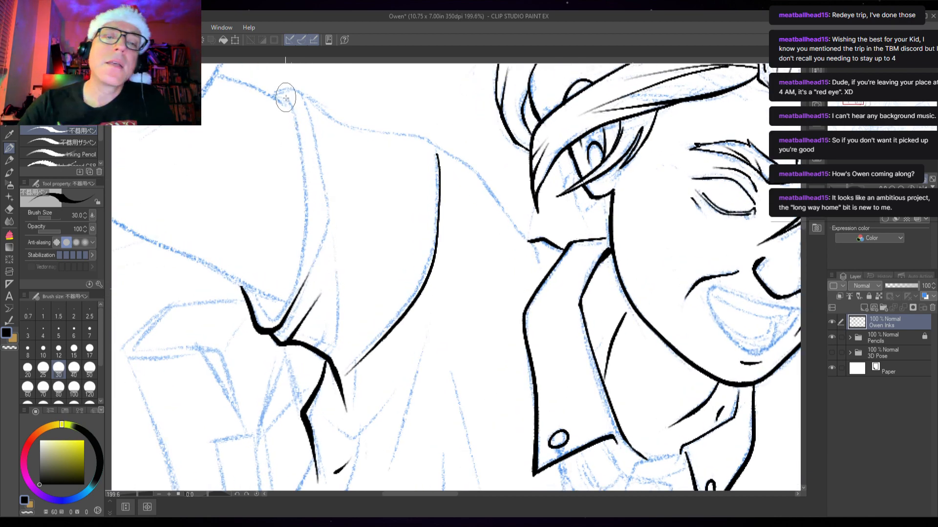
{"action": "mouse_move", "coordinate": [287, 100]}
{"action": "left_mouse_down"}
{"action": "mouse_move", "coordinate": [306, 185]}
{"action": "mouse_move", "coordinate": [302, 244]}
{"action": "mouse_move", "coordinate": [269, 319]}
{"action": "mouse_move", "coordinate": [254, 293]}
{"action": "mouse_move", "coordinate": [270, 317]}
{"action": "left_mouse_up"}
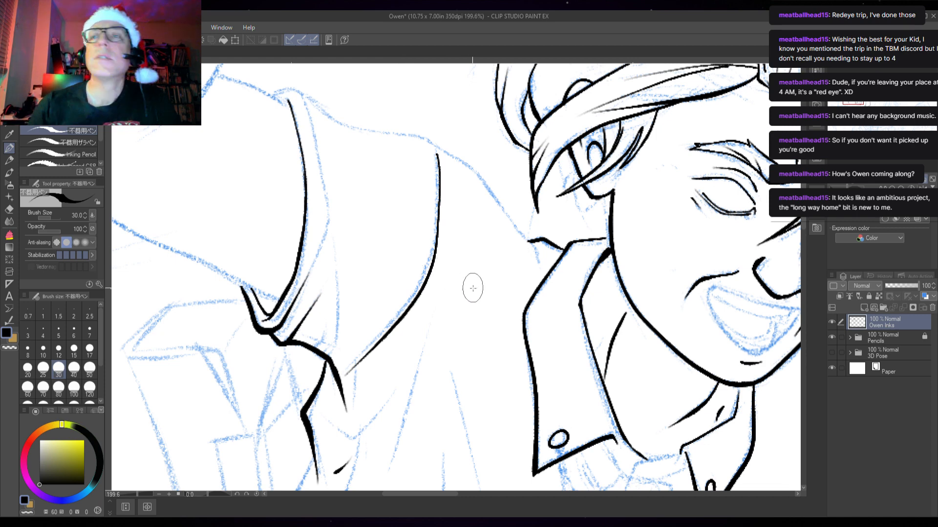
{"action": "left_click_drag", "start_coordinate": [395, 201], "coordinate": [387, 256]}
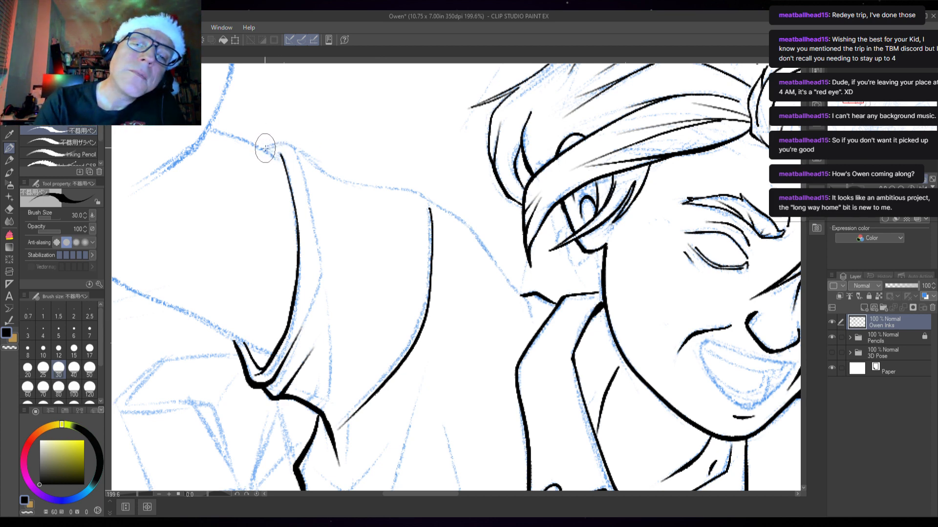
{"action": "mouse_move", "coordinate": [265, 148]}
{"action": "left_mouse_down"}
{"action": "mouse_move", "coordinate": [289, 143]}
{"action": "mouse_move", "coordinate": [298, 163]}
{"action": "mouse_move", "coordinate": [318, 276]}
{"action": "mouse_move", "coordinate": [288, 365]}
{"action": "left_mouse_up"}
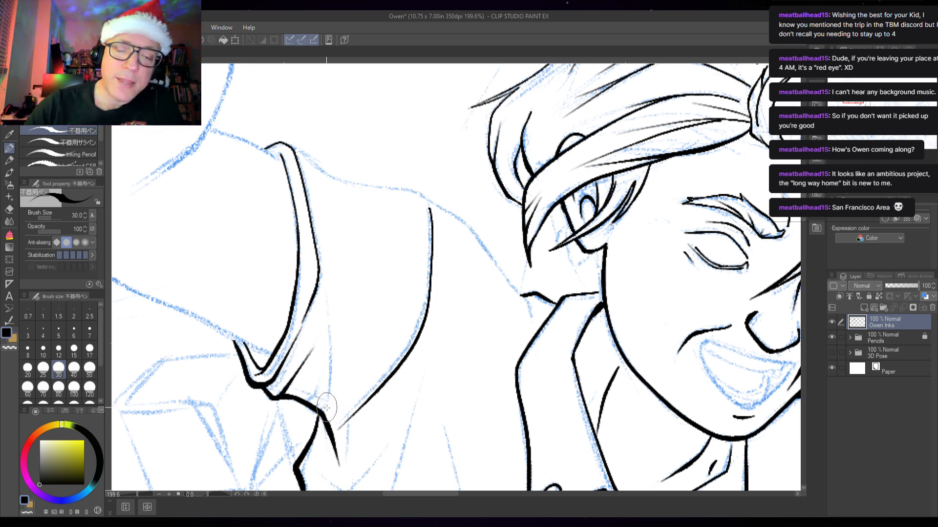
Step: Ink a thin fold line beside the sleeve hem and the shoulder line from the collar past the armhole seam to the hem
{"action": "left_click_drag", "start_coordinate": [326, 408], "coordinate": [334, 309]}
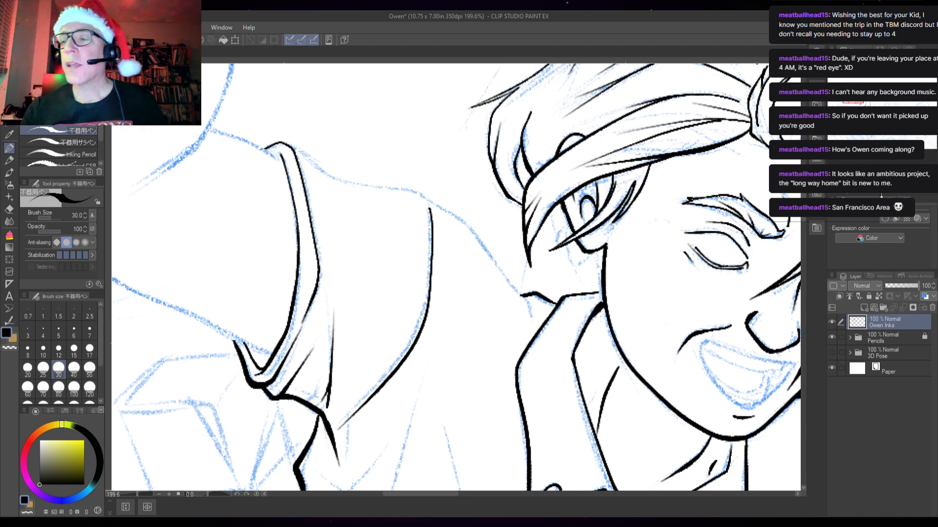
{"action": "left_click_drag", "start_coordinate": [846, 193], "coordinate": [841, 192]}
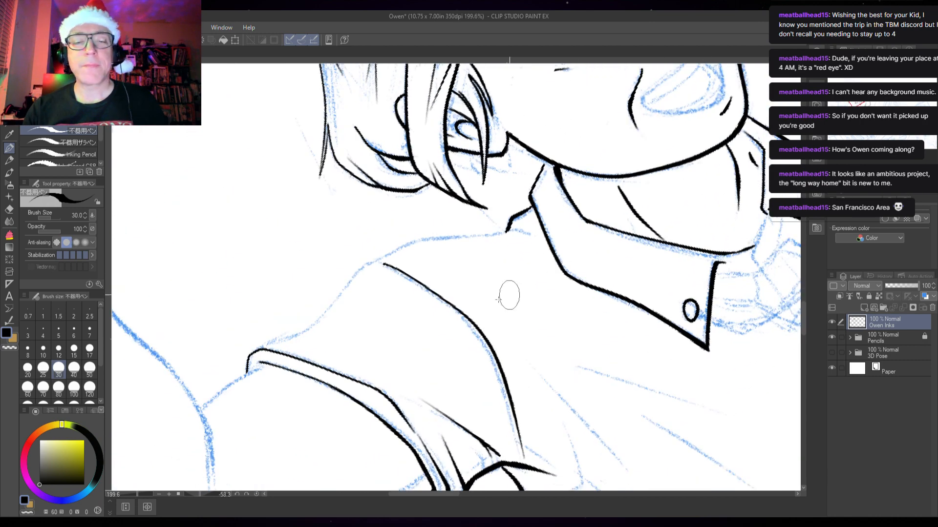
{"action": "left_click_drag", "start_coordinate": [333, 360], "coordinate": [416, 309]}
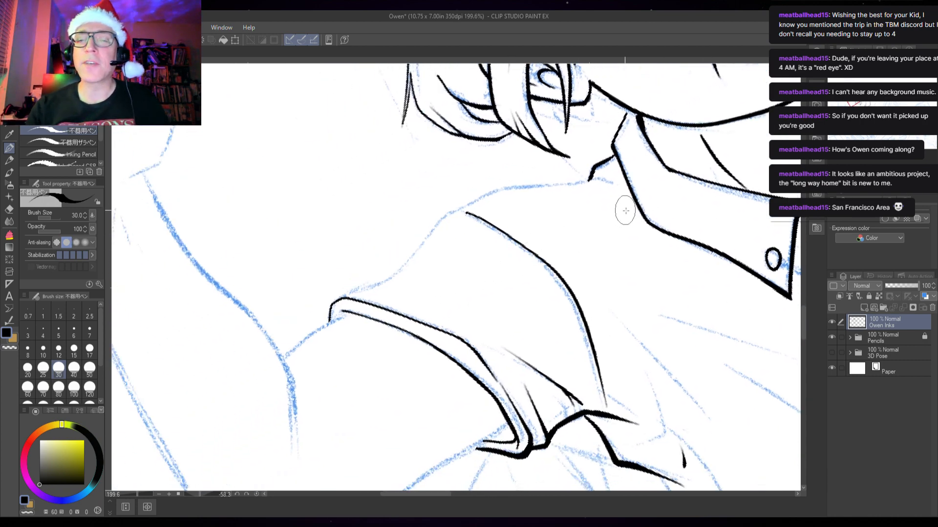
{"action": "scroll", "coordinate": [621, 210], "scroll_direction": "up", "scroll_amount": 1}
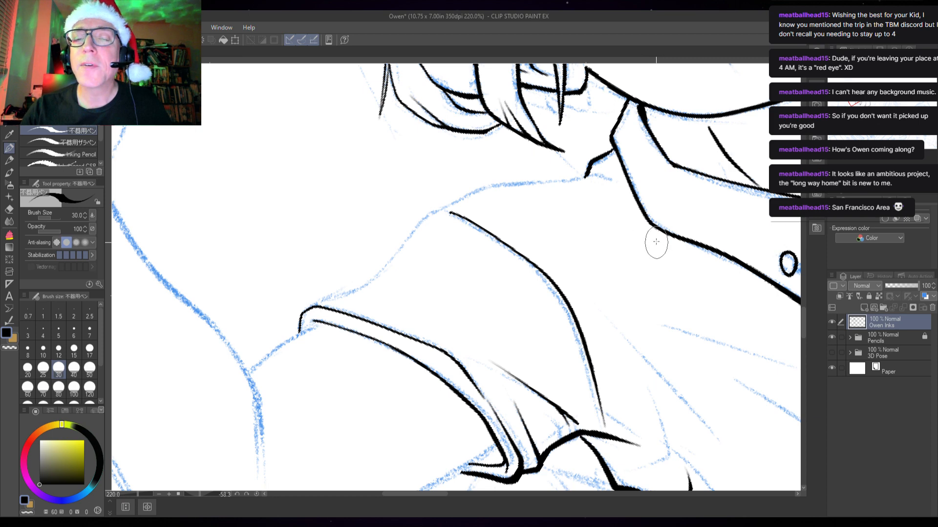
{"action": "left_click_drag", "start_coordinate": [475, 268], "coordinate": [598, 267]}
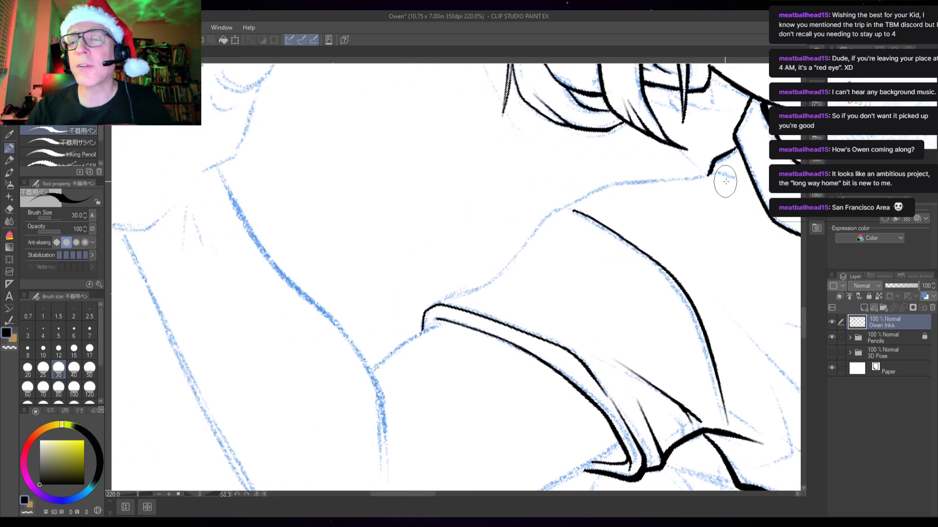
{"action": "mouse_move", "coordinate": [727, 176]}
{"action": "left_mouse_down"}
{"action": "mouse_move", "coordinate": [599, 191]}
{"action": "mouse_move", "coordinate": [526, 227]}
{"action": "left_mouse_up"}
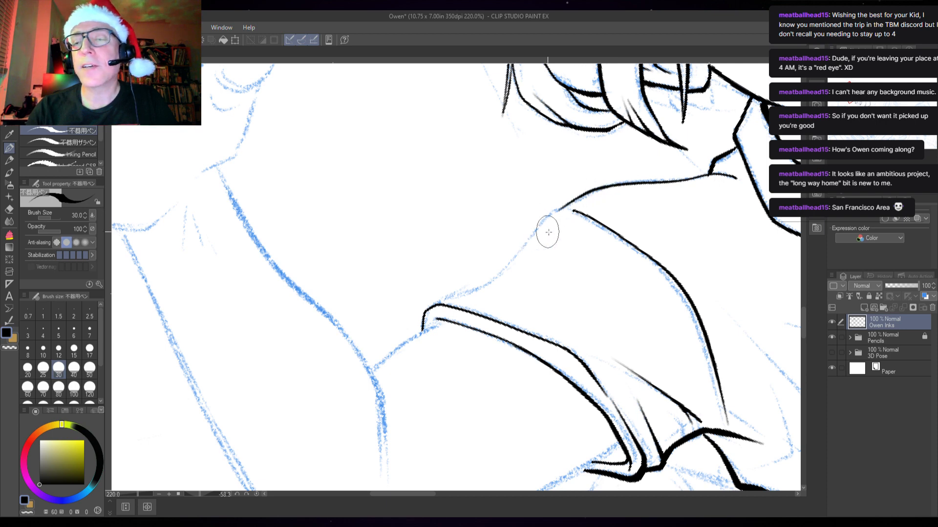
{"action": "key", "text": "ctrl+z"}
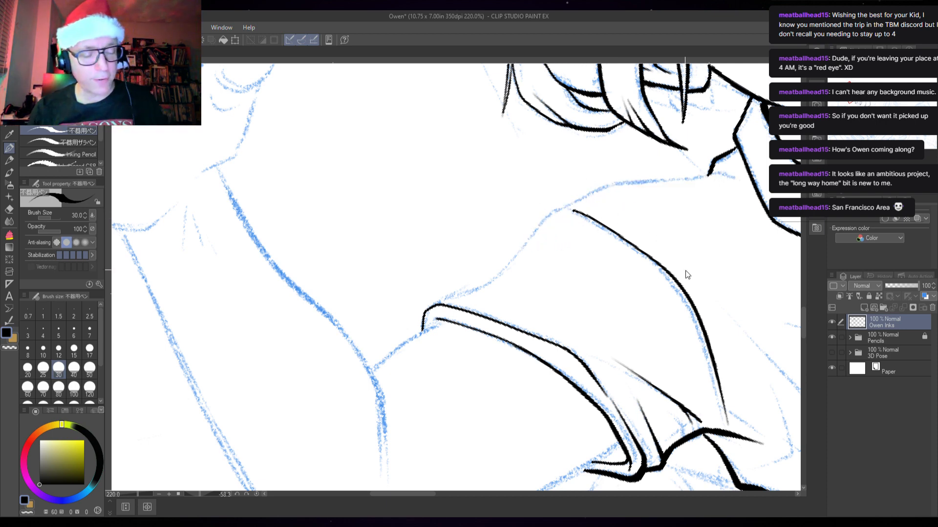
{"action": "mouse_move", "coordinate": [733, 178]}
{"action": "left_mouse_down"}
{"action": "mouse_move", "coordinate": [605, 188]}
{"action": "mouse_move", "coordinate": [566, 206]}
{"action": "left_mouse_up"}
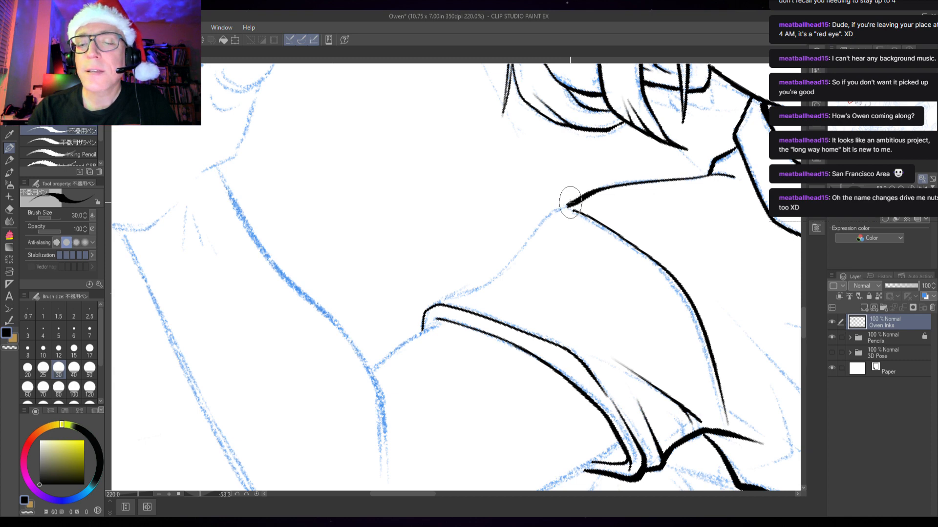
{"action": "left_click_drag", "start_coordinate": [572, 203], "coordinate": [561, 207]}
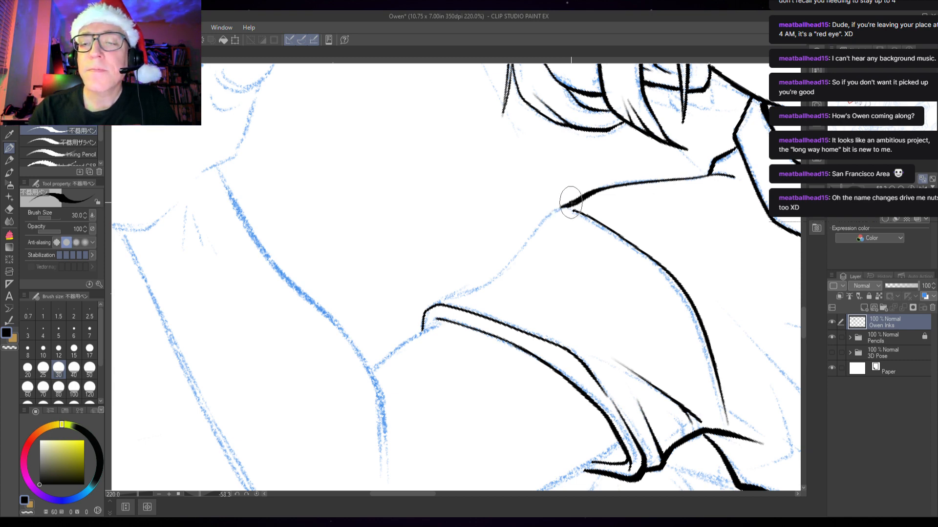
{"action": "mouse_move", "coordinate": [563, 206]}
{"action": "left_mouse_down"}
{"action": "mouse_move", "coordinate": [519, 253]}
{"action": "mouse_move", "coordinate": [424, 315]}
{"action": "mouse_move", "coordinate": [421, 333]}
{"action": "left_mouse_up"}
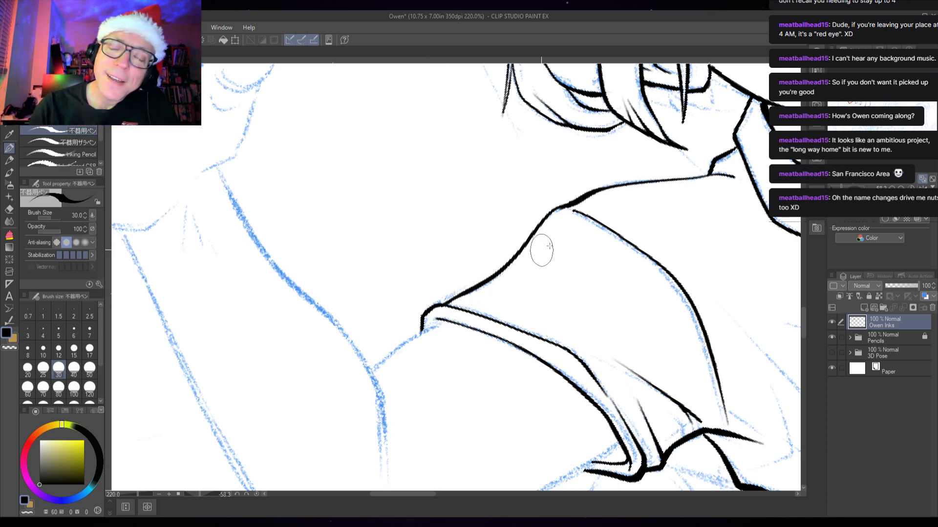
Step: Ink the top contour of the raised upper arm from the crook of the elbow down into the sleeve hem
{"action": "left_click", "coordinate": [911, 187]}
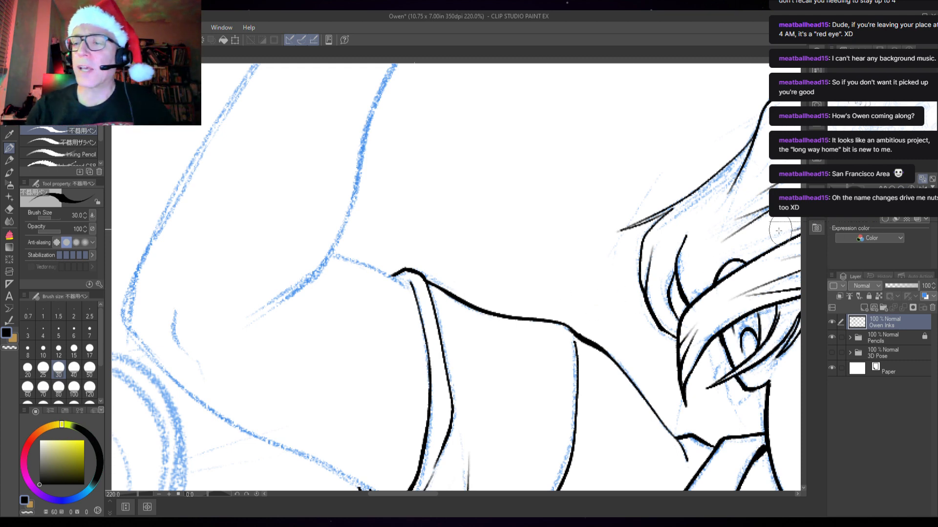
{"action": "scroll", "coordinate": [698, 198], "scroll_direction": "up", "scroll_amount": 3}
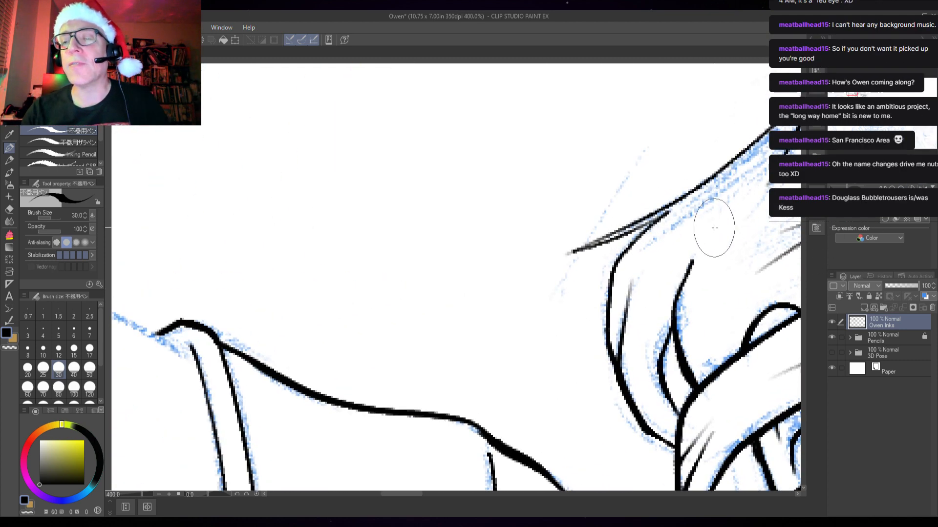
{"action": "left_click_drag", "start_coordinate": [713, 220], "coordinate": [632, 264]}
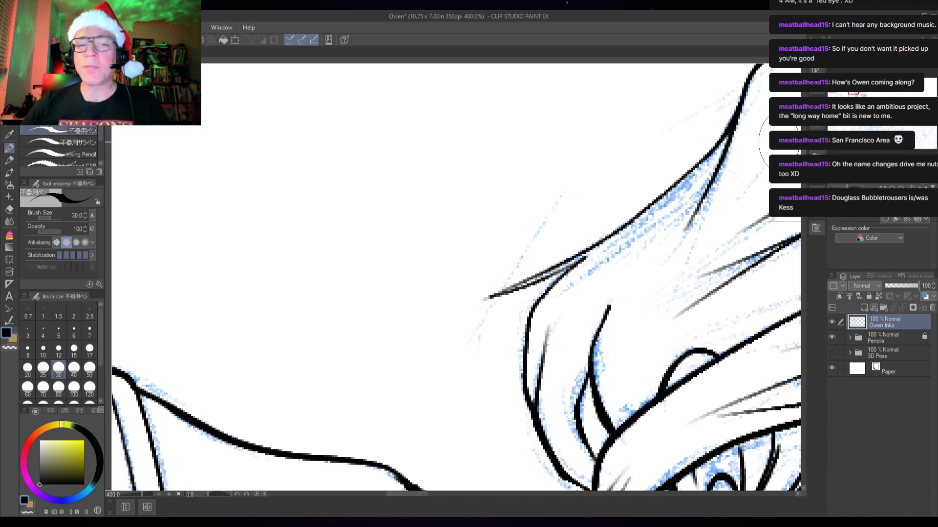
{"action": "scroll", "coordinate": [780, 142], "scroll_direction": "down", "scroll_amount": 3}
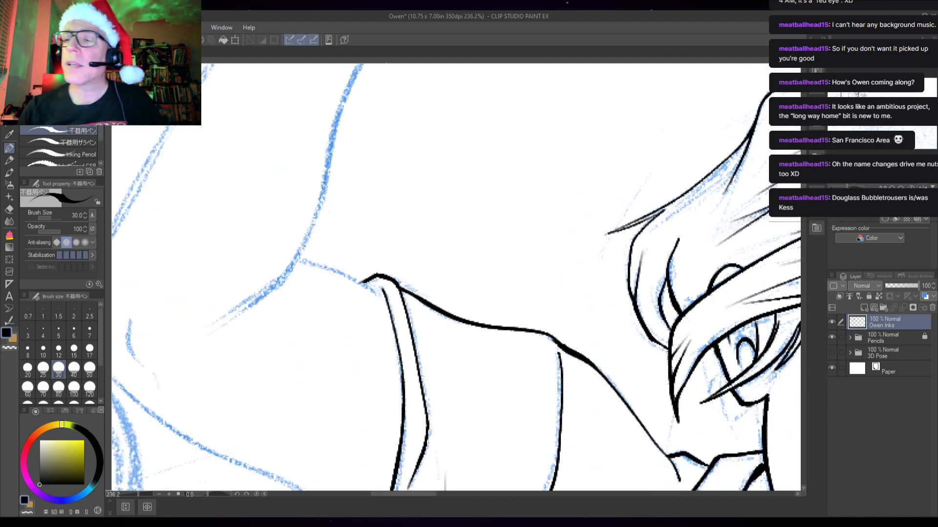
{"action": "left_click_drag", "start_coordinate": [848, 188], "coordinate": [856, 188]}
{"action": "left_click_drag", "start_coordinate": [512, 213], "coordinate": [487, 283]}
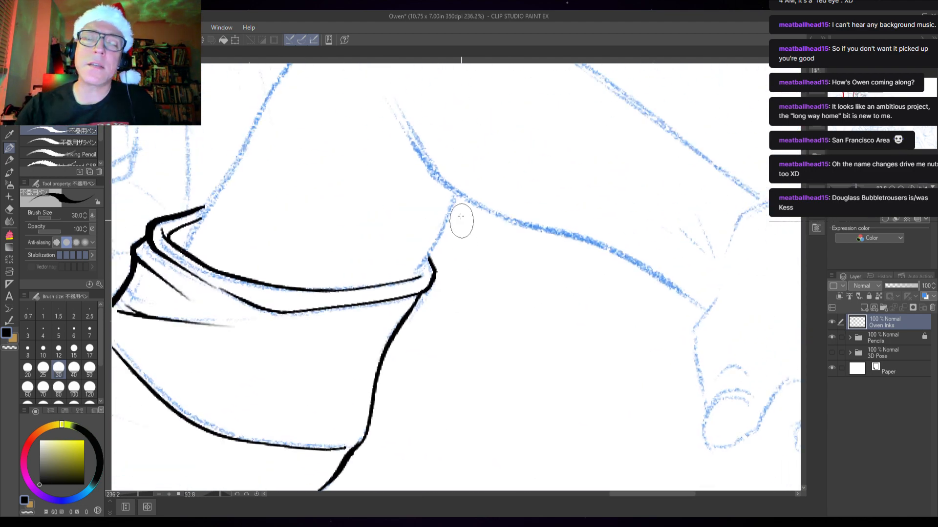
{"action": "left_click_drag", "start_coordinate": [455, 192], "coordinate": [408, 280]}
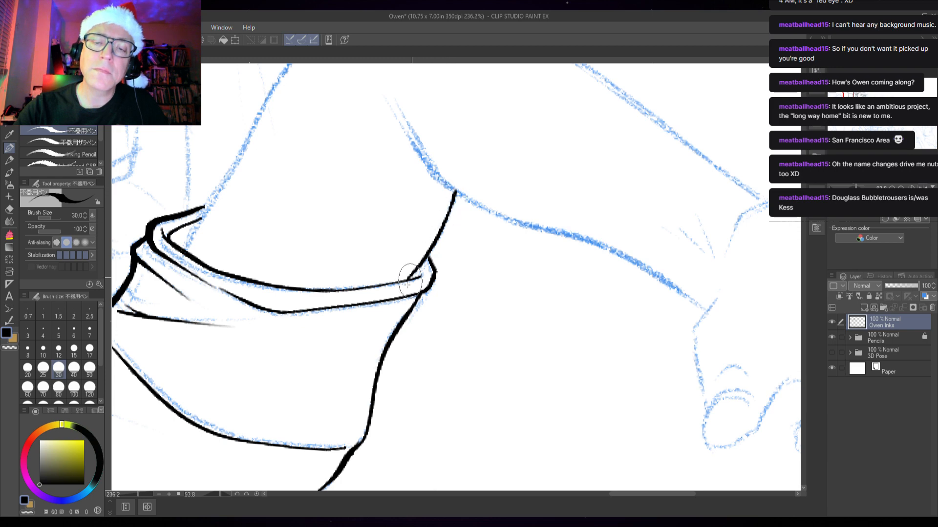
Step: Ink the underside of the upper arm from the elbow tip into the sleeve opening, plus a short curved crease at the elbow
{"action": "left_click_drag", "start_coordinate": [388, 261], "coordinate": [362, 389]}
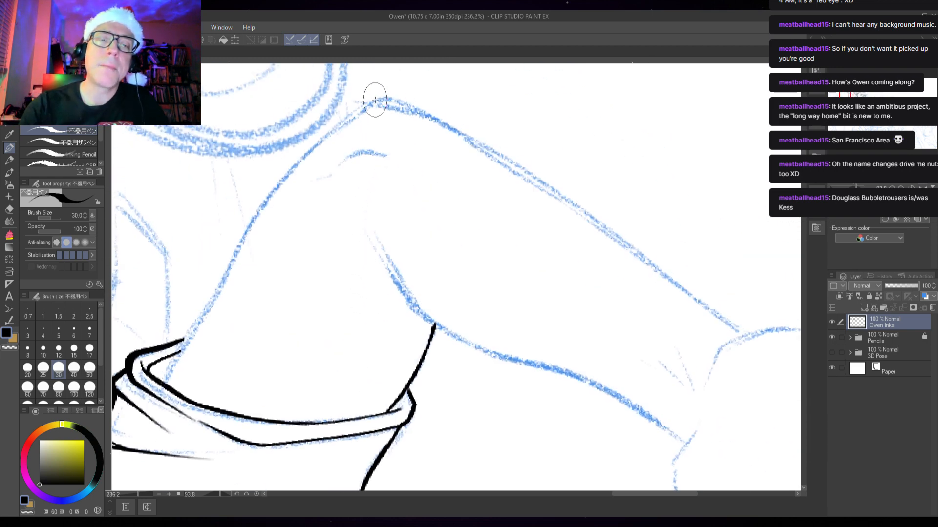
{"action": "mouse_move", "coordinate": [375, 100]}
{"action": "left_mouse_down"}
{"action": "mouse_move", "coordinate": [271, 189]}
{"action": "mouse_move", "coordinate": [165, 387]}
{"action": "left_mouse_up"}
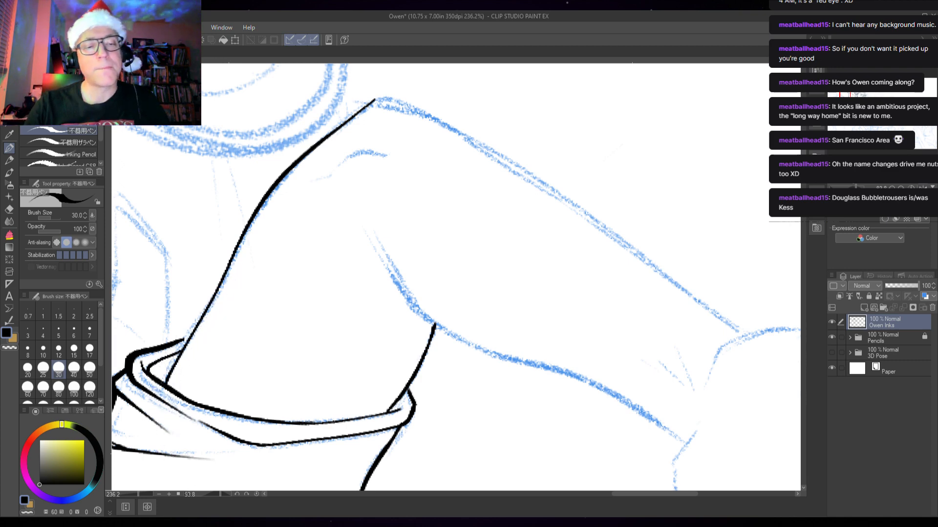
{"action": "key", "text": "ctrl+z"}
{"action": "left_click_drag", "start_coordinate": [330, 370], "coordinate": [434, 342]}
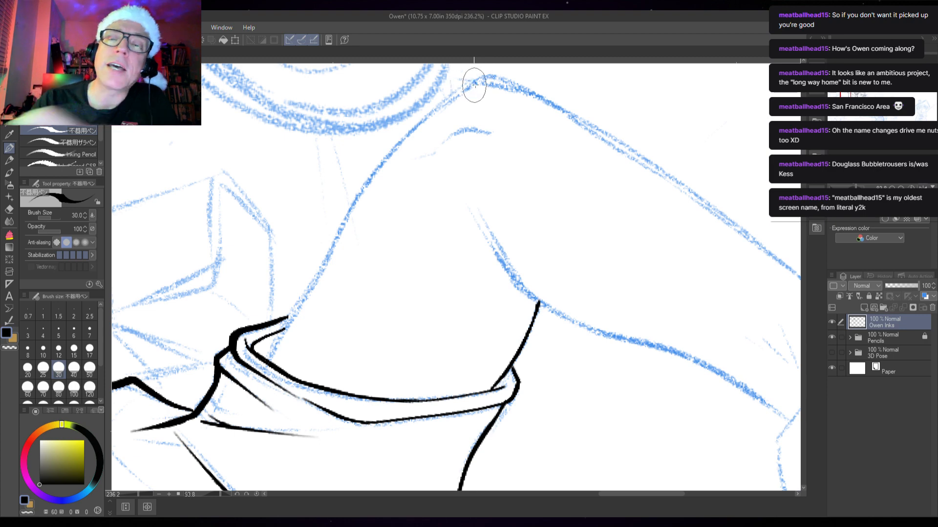
{"action": "mouse_move", "coordinate": [481, 76]}
{"action": "left_mouse_down"}
{"action": "mouse_move", "coordinate": [368, 177]}
{"action": "mouse_move", "coordinate": [269, 365]}
{"action": "left_mouse_up"}
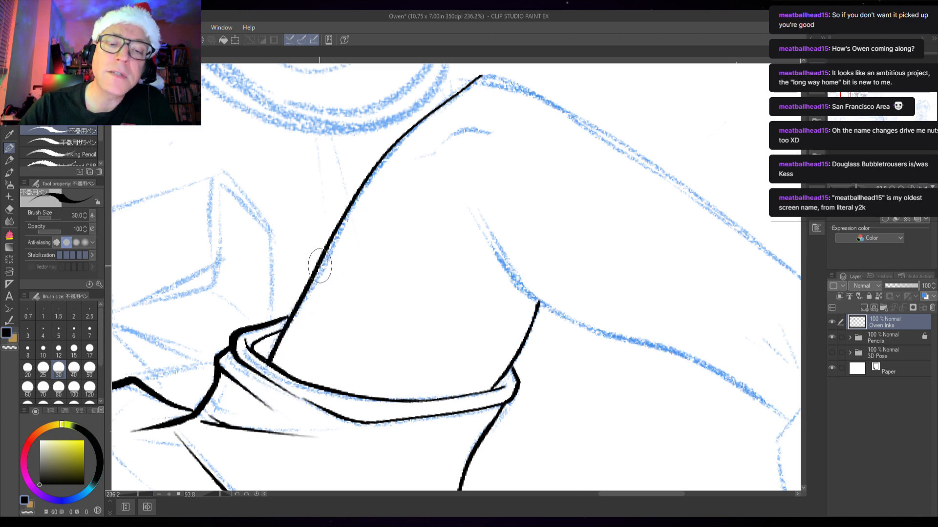
{"action": "mouse_move", "coordinate": [361, 188]}
{"action": "left_mouse_down"}
{"action": "mouse_move", "coordinate": [412, 120]}
{"action": "mouse_move", "coordinate": [482, 76]}
{"action": "left_mouse_up"}
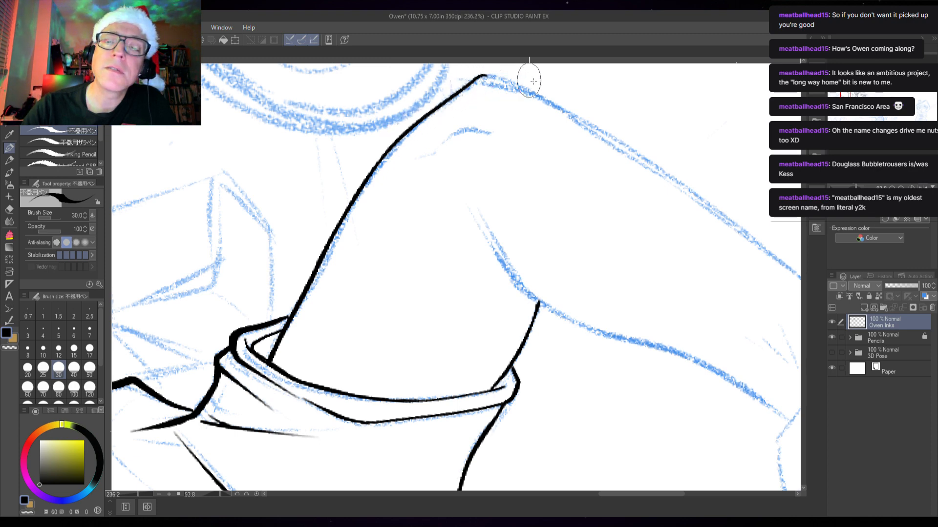
{"action": "mouse_move", "coordinate": [490, 132]}
{"action": "left_mouse_down"}
{"action": "mouse_move", "coordinate": [462, 130]}
{"action": "mouse_move", "coordinate": [435, 150]}
{"action": "left_mouse_up"}
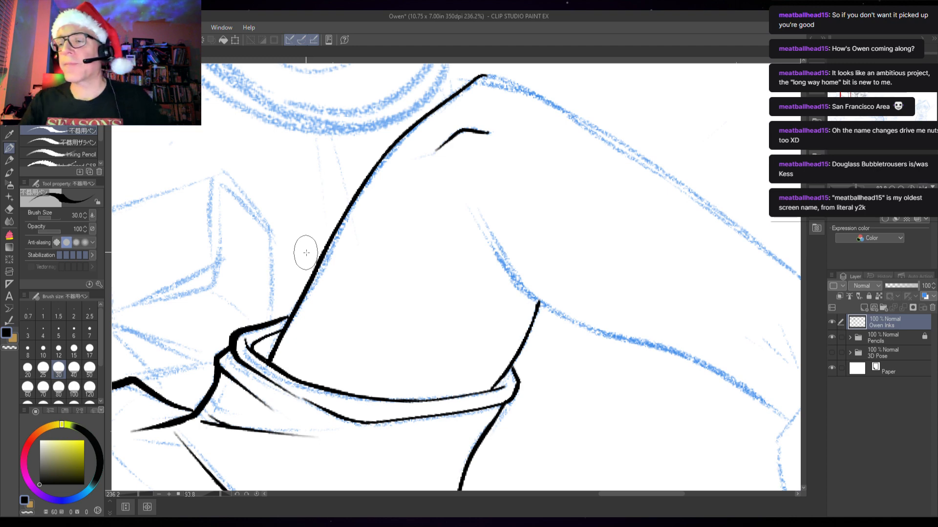
Step: Ink the outer contour of the raised forearm in one long curve from the wrist down to the elbow tip
{"action": "left_click", "coordinate": [911, 188]}
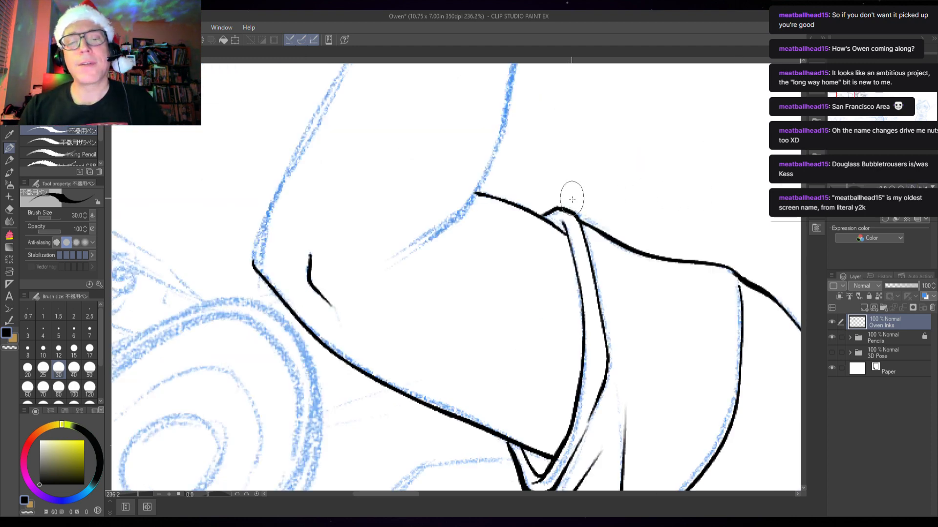
{"action": "left_click_drag", "start_coordinate": [436, 226], "coordinate": [401, 315]}
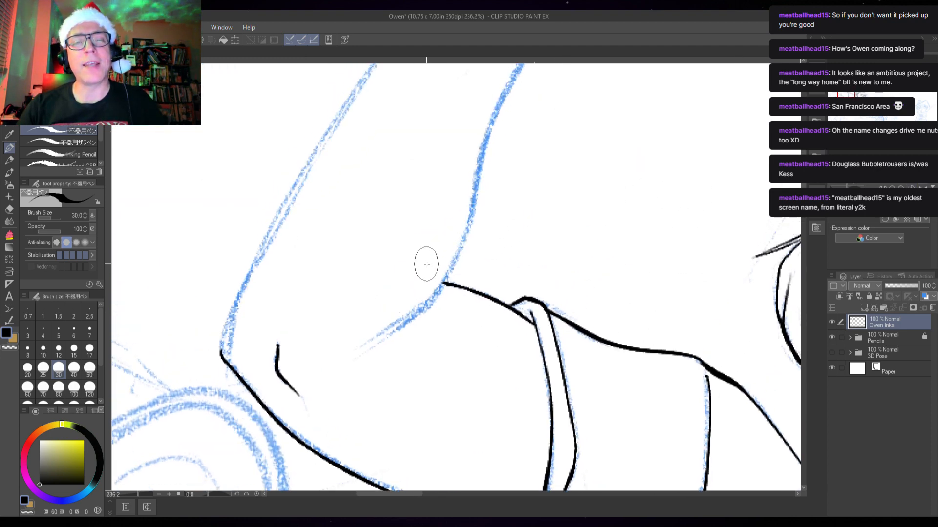
{"action": "scroll", "coordinate": [427, 264], "scroll_direction": "down", "scroll_amount": 2}
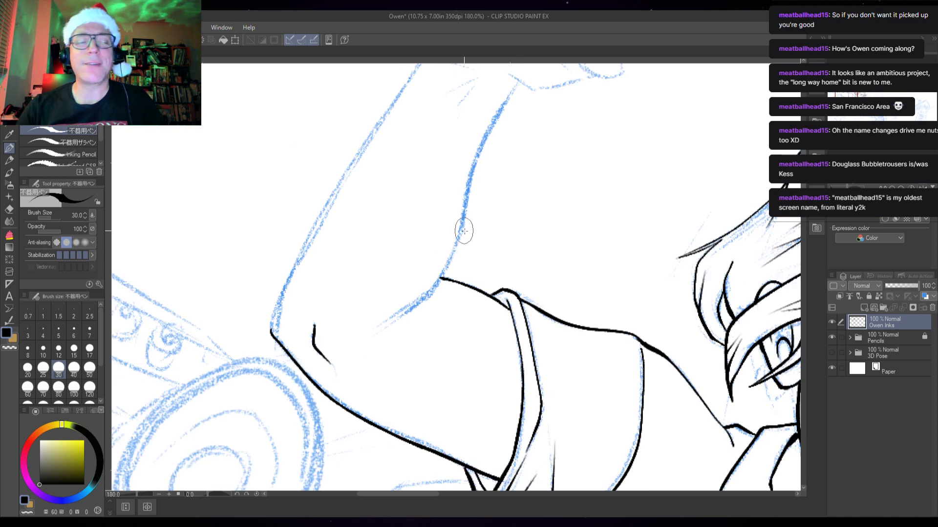
{"action": "mouse_move", "coordinate": [419, 178]}
{"action": "left_mouse_down"}
{"action": "mouse_move", "coordinate": [425, 186]}
{"action": "mouse_move", "coordinate": [397, 262]}
{"action": "left_mouse_up"}
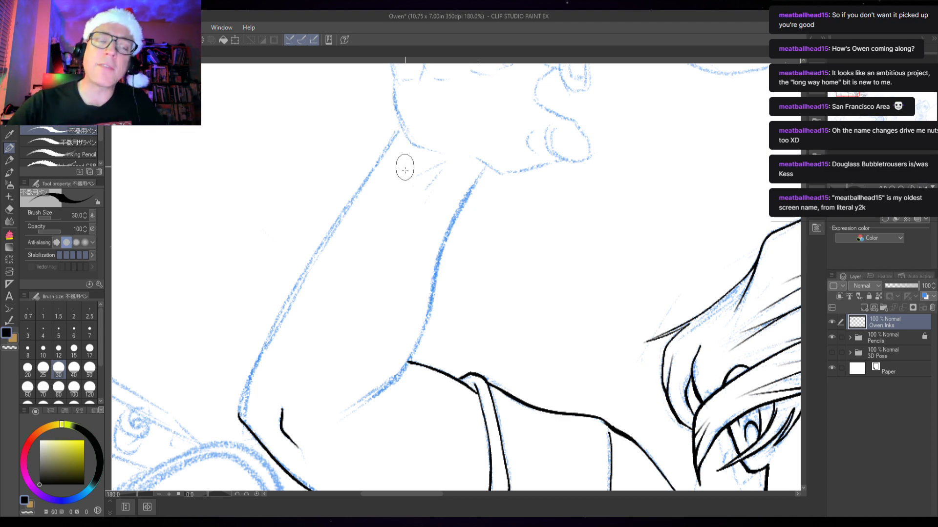
{"action": "left_click_drag", "start_coordinate": [406, 177], "coordinate": [421, 163]}
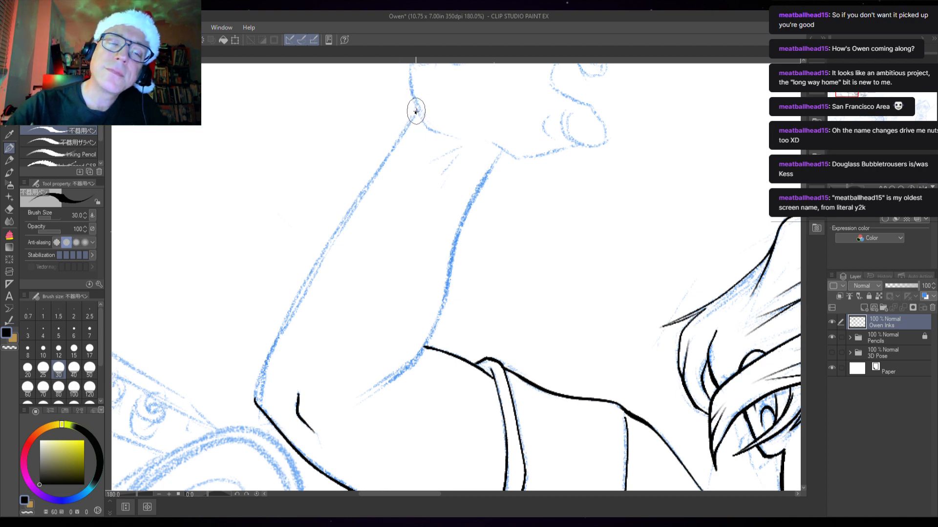
{"action": "mouse_move", "coordinate": [415, 113]}
{"action": "left_mouse_down"}
{"action": "mouse_move", "coordinate": [298, 292]}
{"action": "mouse_move", "coordinate": [254, 400]}
{"action": "left_mouse_up"}
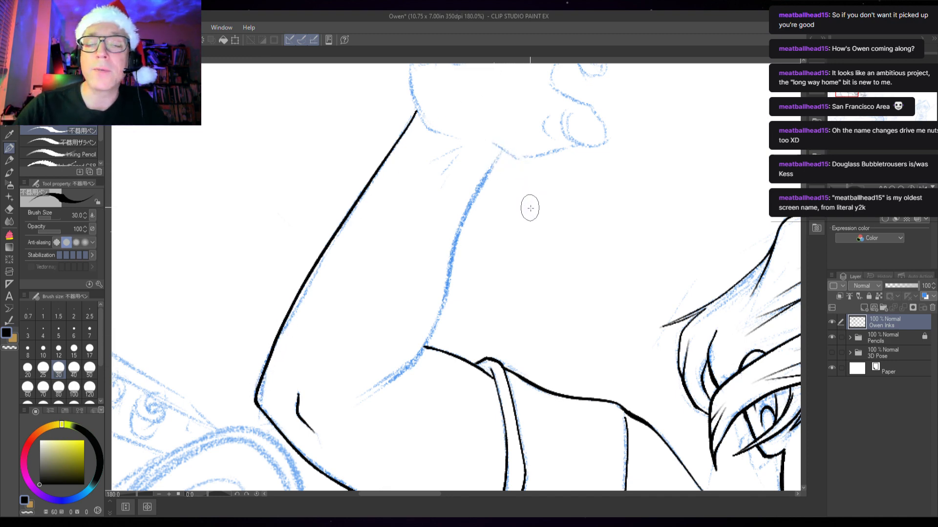
Step: Ink the forearm's inner contour from the wrist through the elbow crook to a tapering crease, and add two short wrist creases
{"action": "left_click_drag", "start_coordinate": [524, 218], "coordinate": [543, 190]}
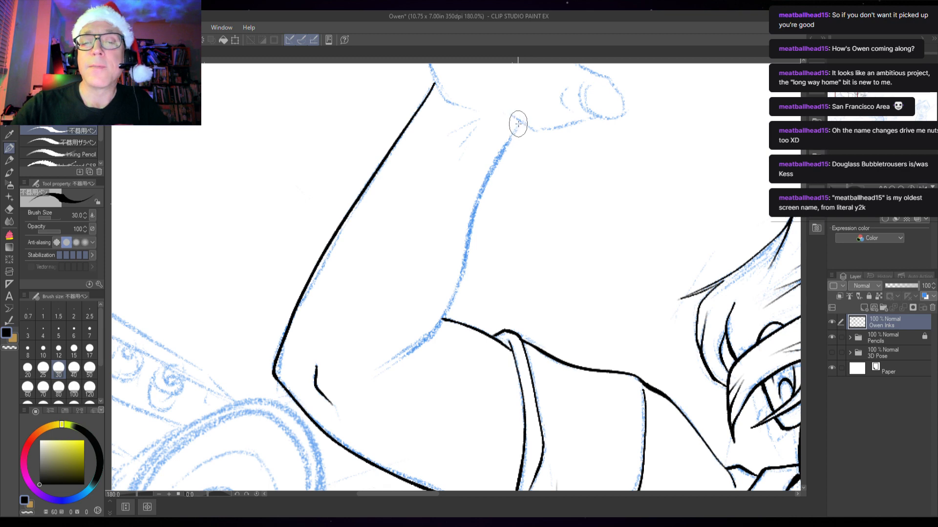
{"action": "mouse_move", "coordinate": [520, 122]}
{"action": "left_mouse_down"}
{"action": "mouse_move", "coordinate": [484, 180]}
{"action": "mouse_move", "coordinate": [446, 311]}
{"action": "mouse_move", "coordinate": [423, 342]}
{"action": "mouse_move", "coordinate": [385, 362]}
{"action": "left_mouse_up"}
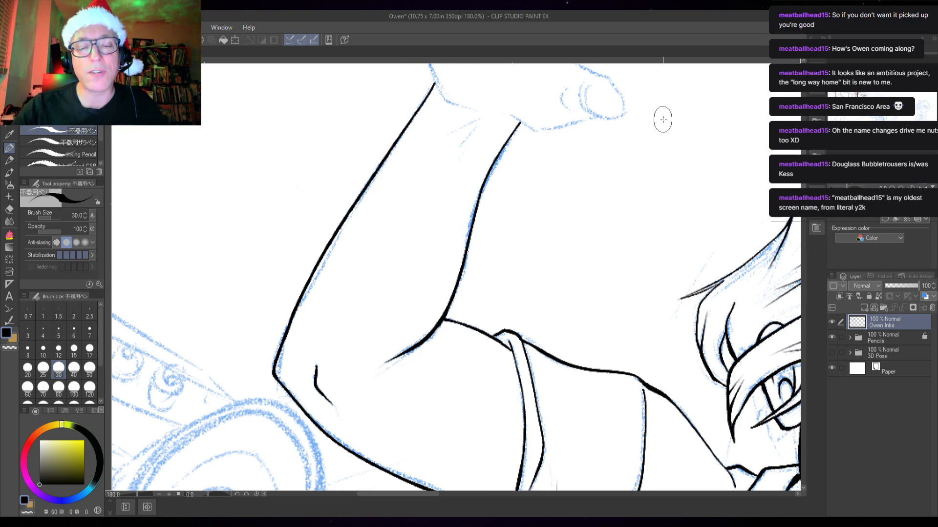
{"action": "left_click_drag", "start_coordinate": [490, 230], "coordinate": [485, 264]}
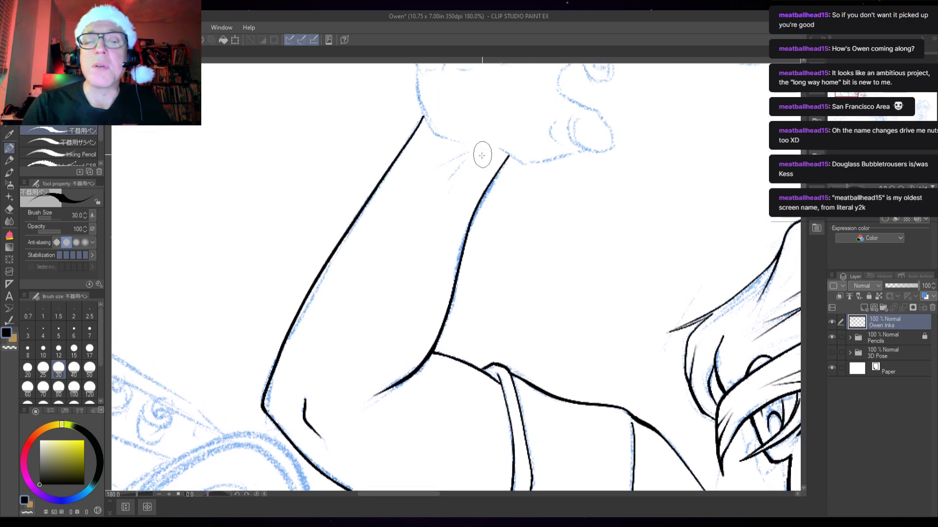
{"action": "left_click_drag", "start_coordinate": [472, 154], "coordinate": [442, 185]}
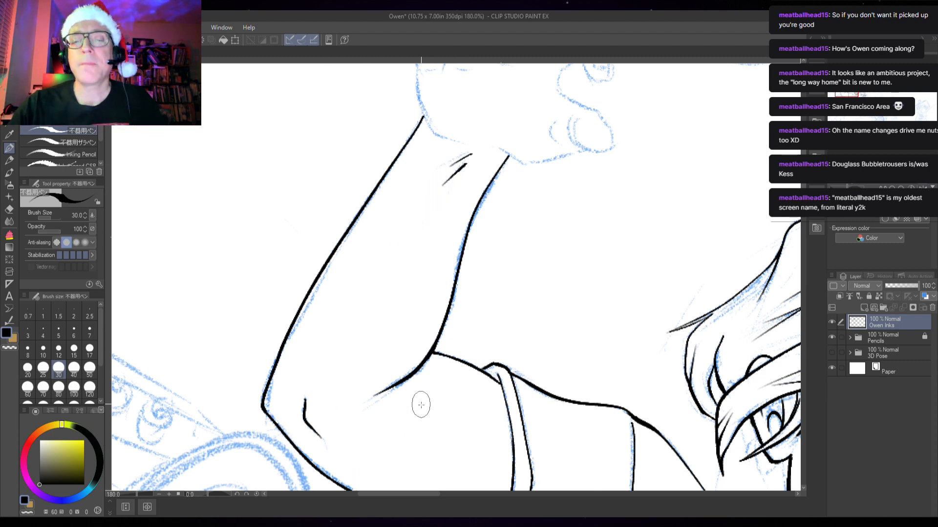
Step: Touch up the junction where the upper arm's underside meets the sleeve hem, then save the drawing
{"action": "left_click_drag", "start_coordinate": [515, 345], "coordinate": [497, 295]}
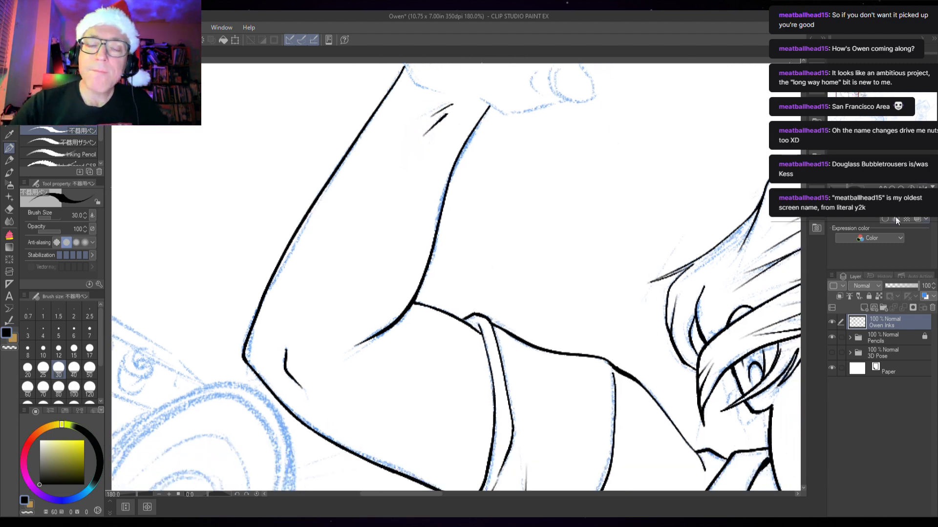
{"action": "left_click_drag", "start_coordinate": [847, 188], "coordinate": [858, 187]}
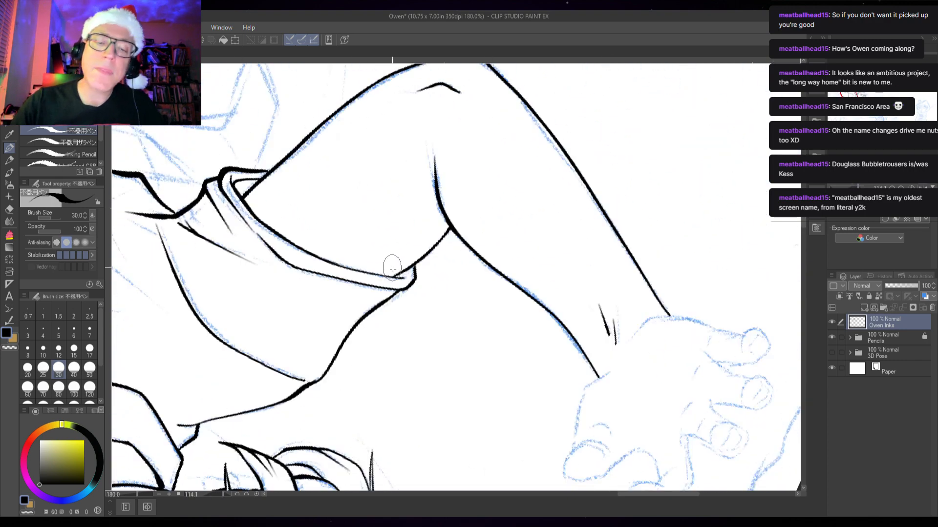
{"action": "scroll", "coordinate": [405, 266], "scroll_direction": "up", "scroll_amount": 4}
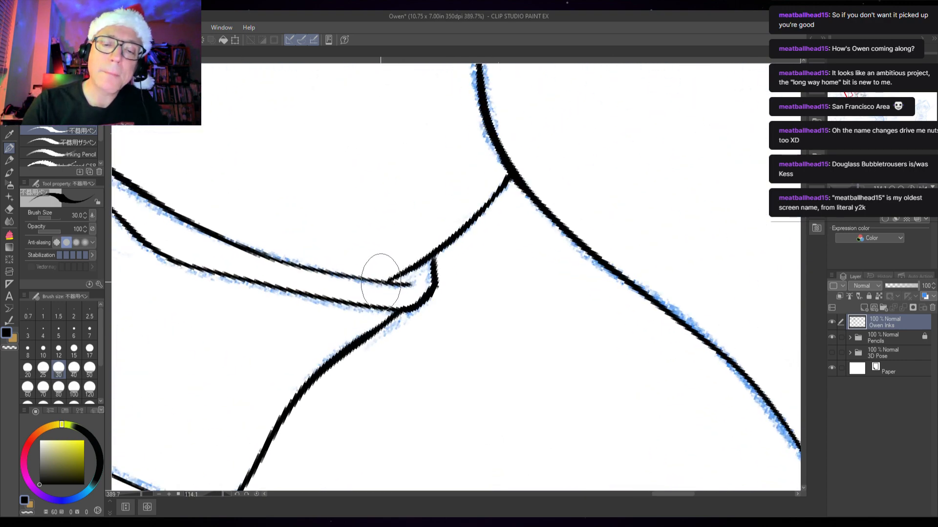
{"action": "key", "text": "ctrl+z"}
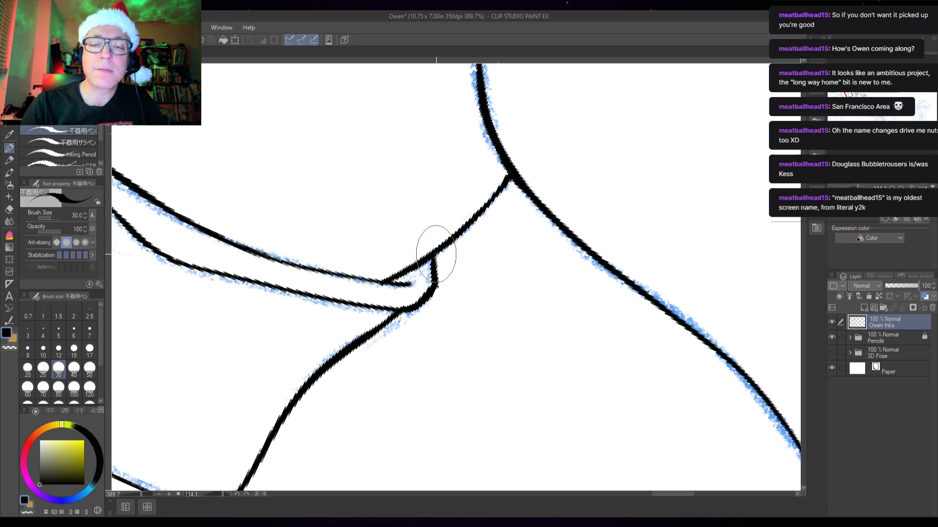
{"action": "mouse_move", "coordinate": [288, 260]}
{"action": "left_mouse_down"}
{"action": "mouse_move", "coordinate": [334, 302]}
{"action": "mouse_move", "coordinate": [452, 369]}
{"action": "left_mouse_up"}
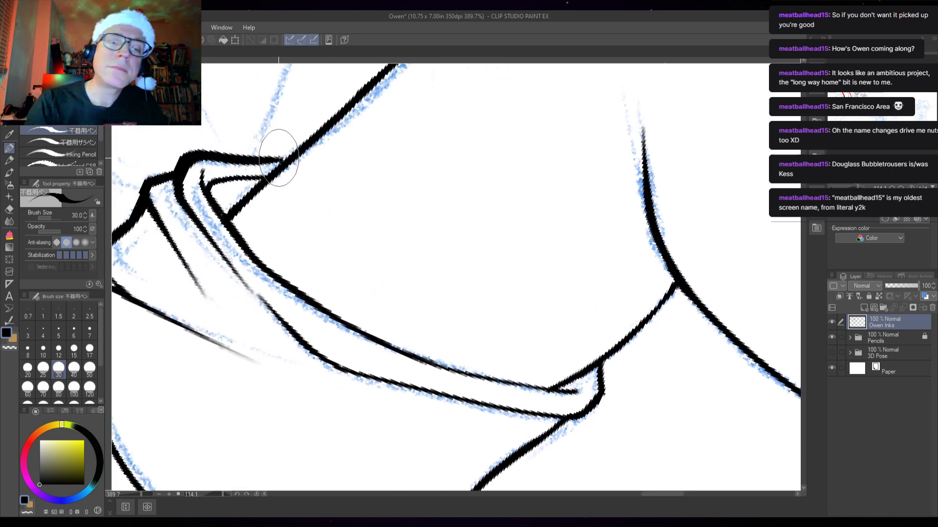
{"action": "scroll", "coordinate": [440, 211], "scroll_direction": "down", "scroll_amount": 3}
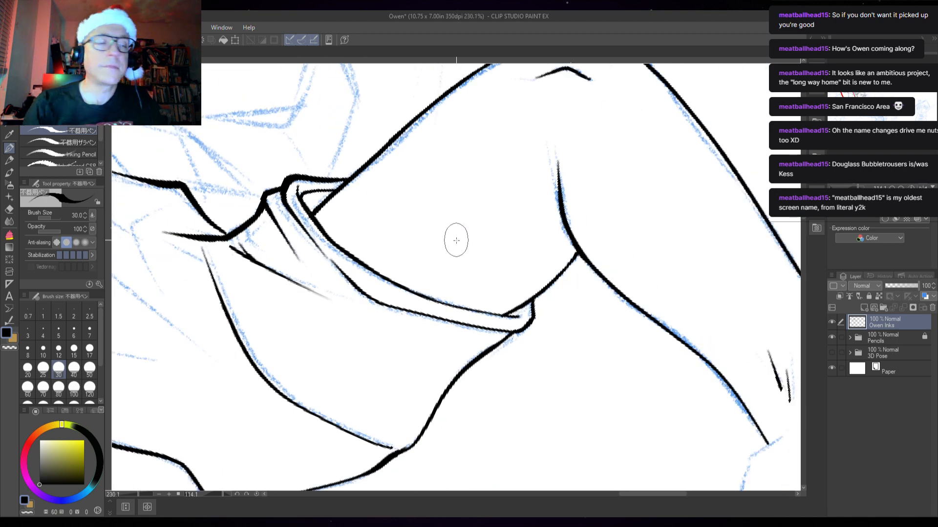
{"action": "key", "text": "ctrl+s"}
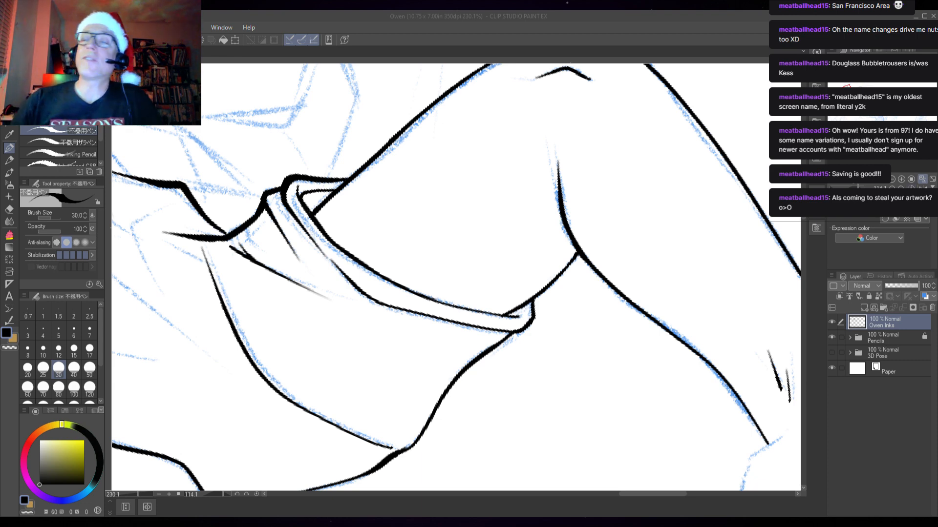
Step: Ink the palm's outer edge from below the little finger to the wrist, plus three short creases at the finger bases
{"action": "left_click", "coordinate": [911, 188]}
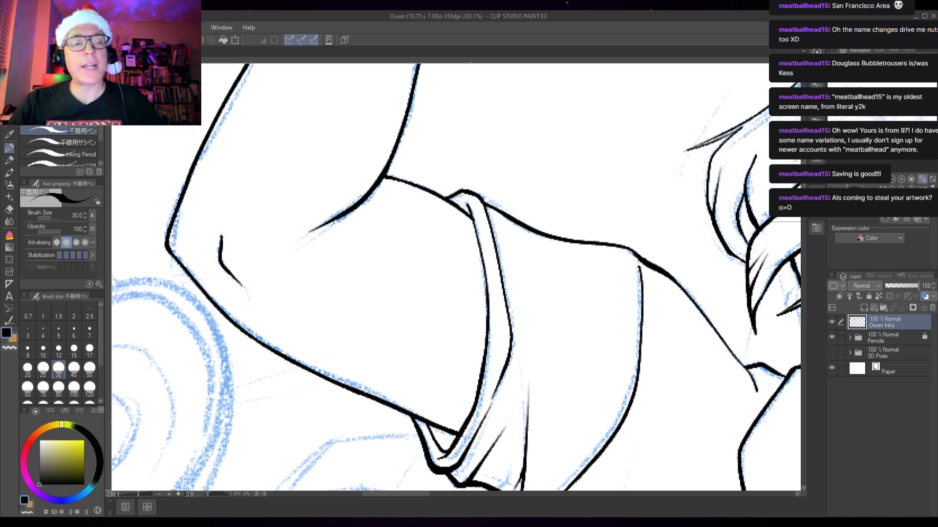
{"action": "left_click_drag", "start_coordinate": [532, 141], "coordinate": [519, 381]}
{"action": "left_click_drag", "start_coordinate": [530, 269], "coordinate": [557, 415]}
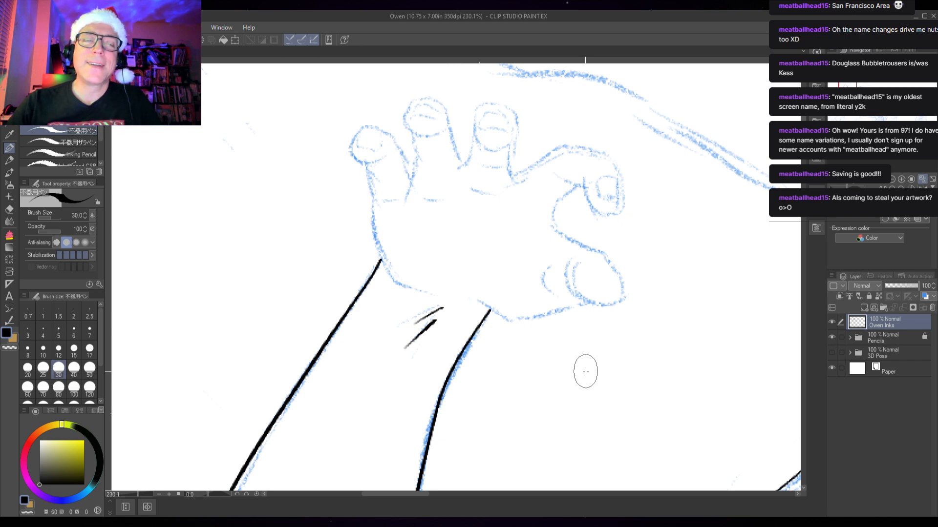
{"action": "scroll", "coordinate": [586, 371], "scroll_direction": "up", "scroll_amount": 2}
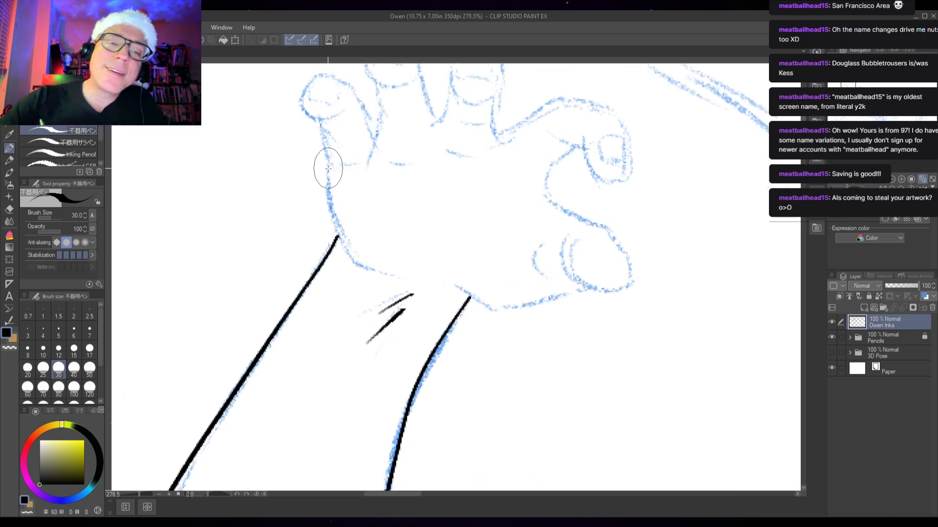
{"action": "mouse_move", "coordinate": [328, 167]}
{"action": "left_mouse_down"}
{"action": "mouse_move", "coordinate": [330, 216]}
{"action": "mouse_move", "coordinate": [355, 264]}
{"action": "mouse_move", "coordinate": [405, 278]}
{"action": "left_mouse_up"}
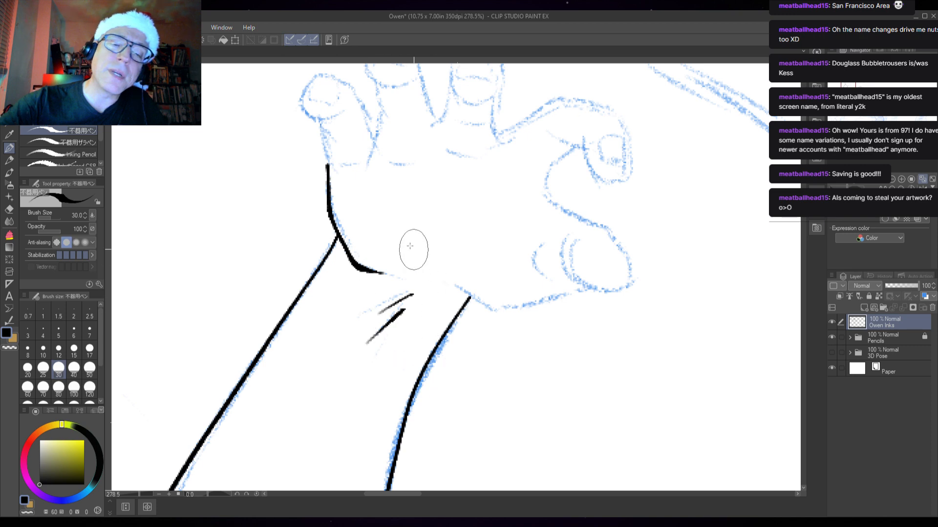
{"action": "left_click_drag", "start_coordinate": [337, 165], "coordinate": [476, 160]}
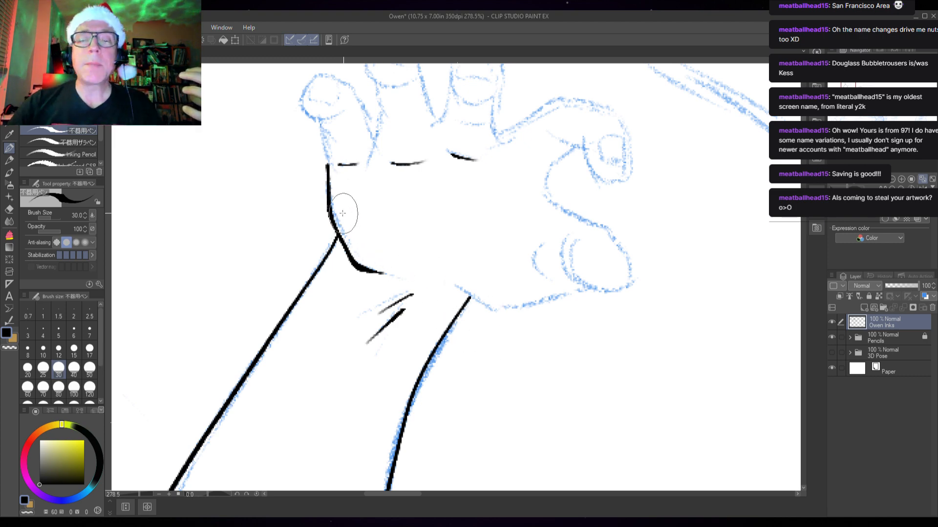
{"action": "mouse_move", "coordinate": [328, 202]}
{"action": "left_mouse_down"}
{"action": "mouse_move", "coordinate": [376, 215]}
{"action": "mouse_move", "coordinate": [417, 211]}
{"action": "left_mouse_up"}
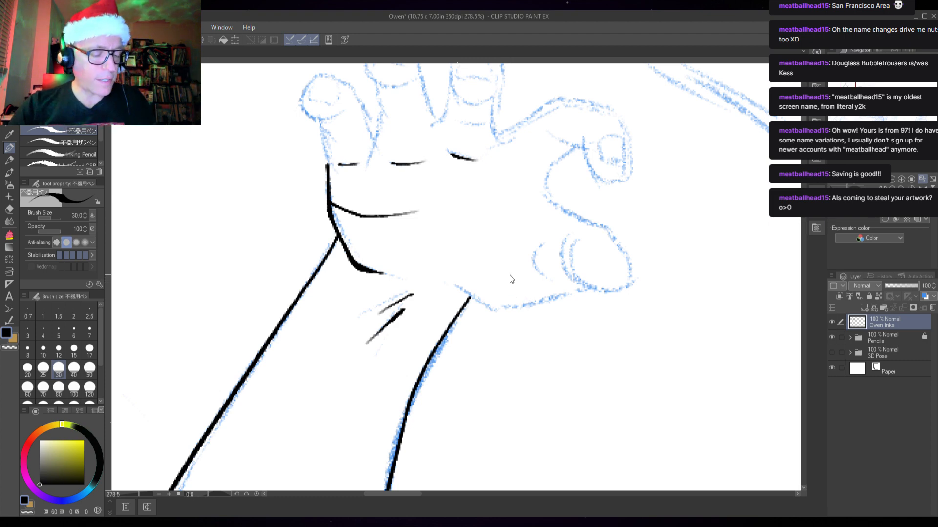
{"action": "key", "text": "ctrl+z"}
{"action": "mouse_move", "coordinate": [333, 199]}
{"action": "left_mouse_down"}
{"action": "mouse_move", "coordinate": [378, 215]}
{"action": "mouse_move", "coordinate": [433, 201]}
{"action": "left_mouse_up"}
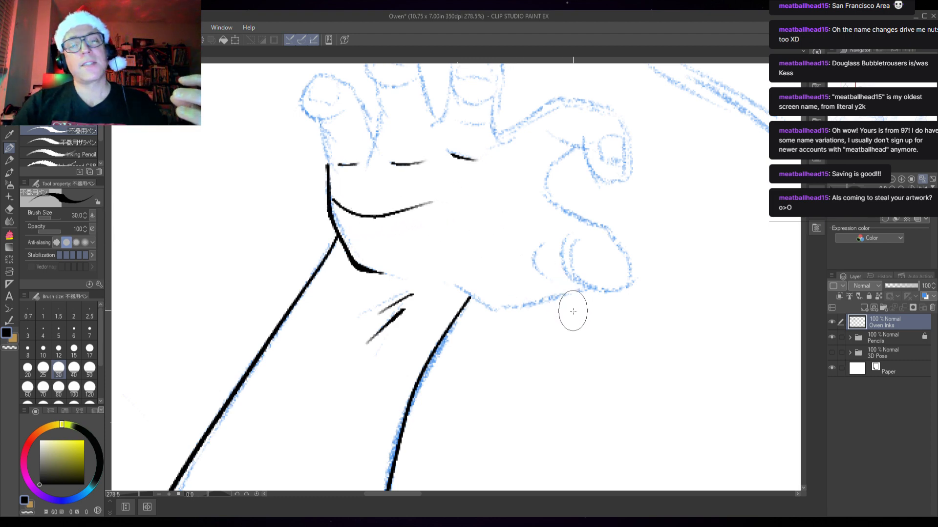
{"action": "key", "text": "ctrl+z"}
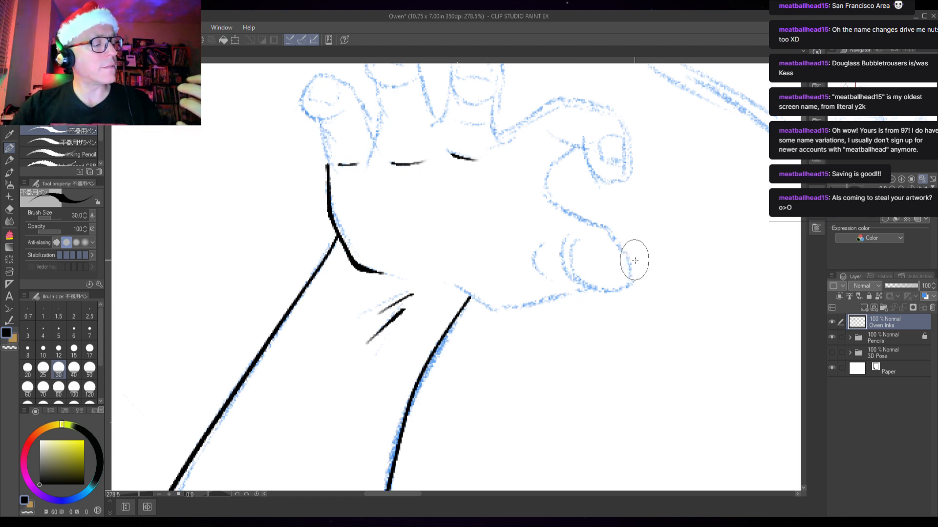
Step: Ink the curve of the thumb's base down to the wrist and two short curved creases on the thumb
{"action": "mouse_move", "coordinate": [448, 226]}
{"action": "left_mouse_down"}
{"action": "mouse_move", "coordinate": [449, 274]}
{"action": "mouse_move", "coordinate": [470, 296]}
{"action": "left_mouse_up"}
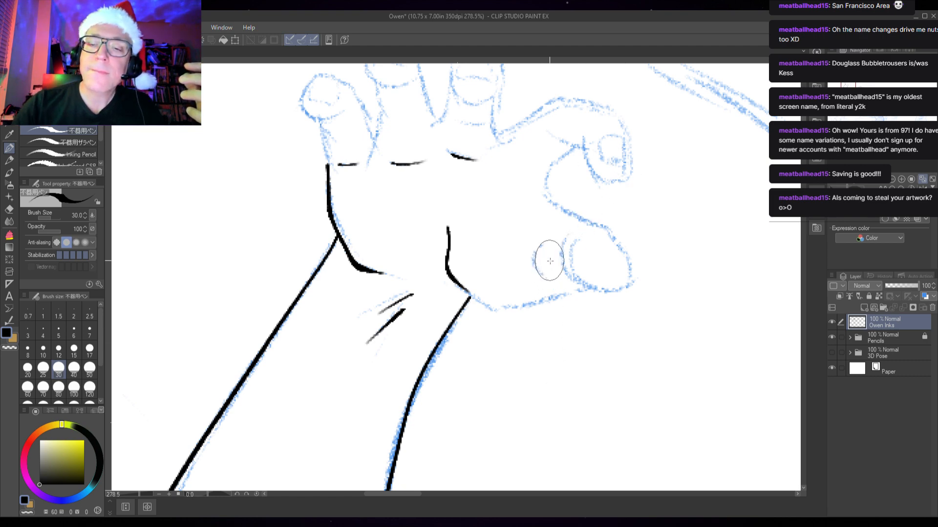
{"action": "mouse_move", "coordinate": [543, 238]}
{"action": "left_mouse_down"}
{"action": "mouse_move", "coordinate": [536, 255]}
{"action": "mouse_move", "coordinate": [551, 279]}
{"action": "left_mouse_up"}
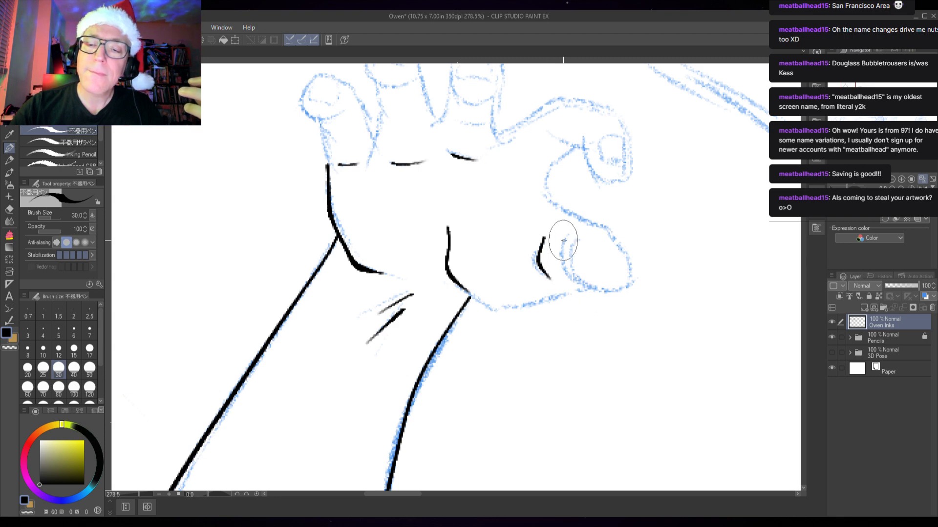
{"action": "left_click_drag", "start_coordinate": [565, 238], "coordinate": [571, 279]}
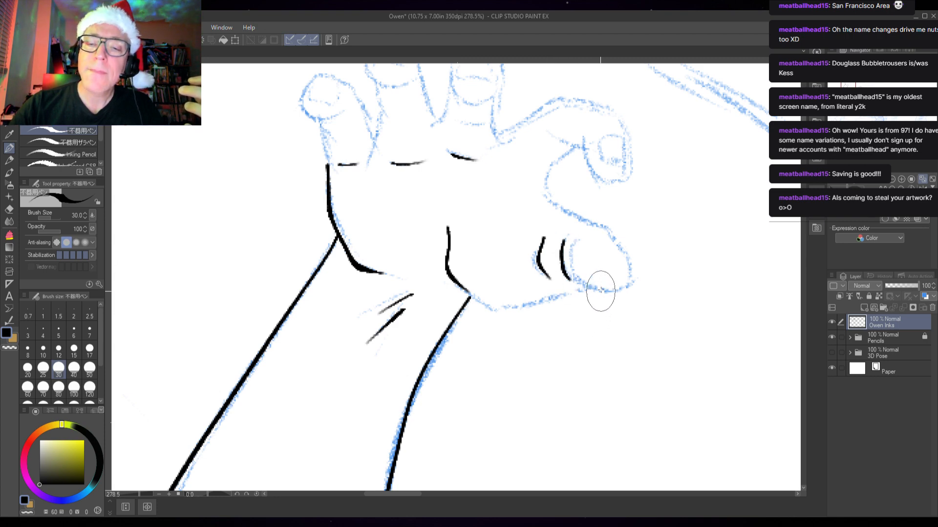
Step: Ink the thumb tip's rounded outline and carry its upper contour back toward the web beside the index finger
{"action": "mouse_move", "coordinate": [574, 240]}
{"action": "left_mouse_down"}
{"action": "mouse_move", "coordinate": [578, 283]}
{"action": "mouse_move", "coordinate": [633, 281]}
{"action": "left_mouse_up"}
{"action": "mouse_move", "coordinate": [607, 227]}
{"action": "left_mouse_down"}
{"action": "mouse_move", "coordinate": [635, 269]}
{"action": "mouse_move", "coordinate": [632, 286]}
{"action": "left_mouse_up"}
{"action": "key", "text": "ctrl+z"}
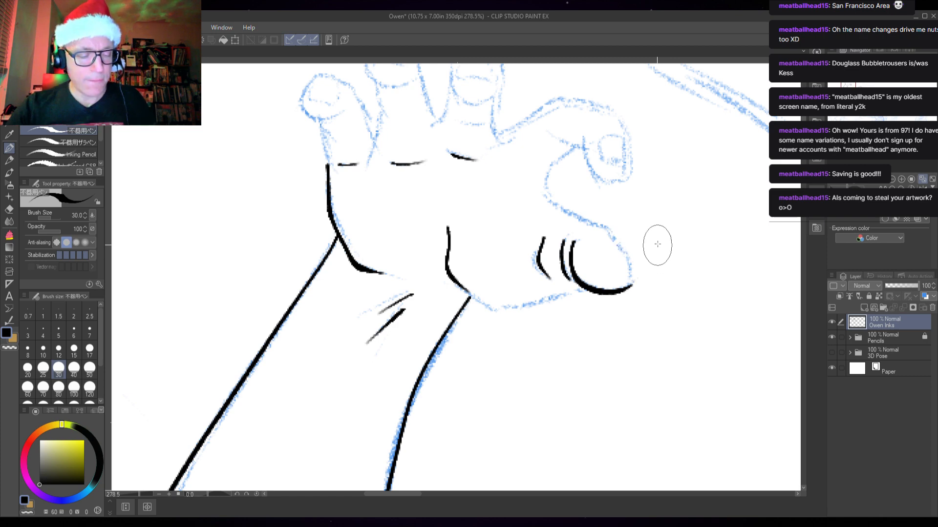
{"action": "left_click_drag", "start_coordinate": [609, 230], "coordinate": [634, 277]}
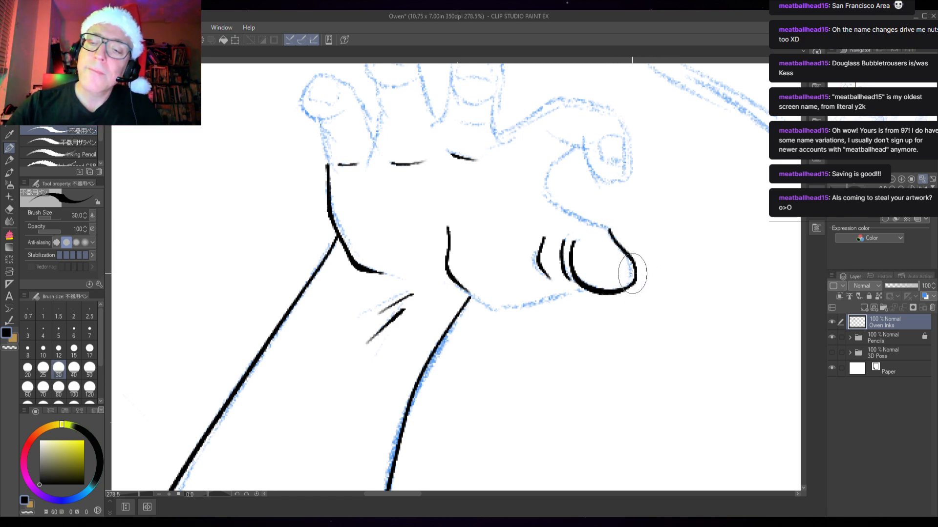
{"action": "left_click_drag", "start_coordinate": [557, 204], "coordinate": [616, 245]}
{"action": "key", "text": "ctrl+z"}
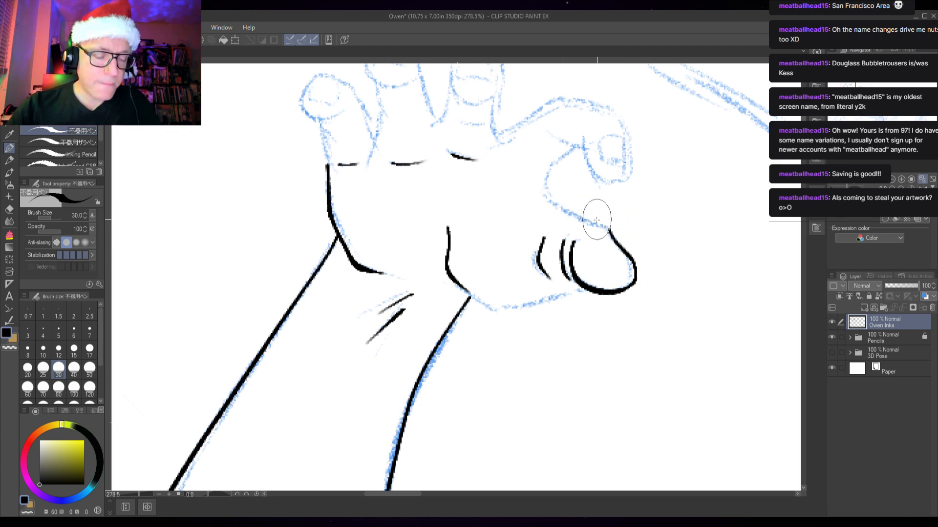
{"action": "mouse_move", "coordinate": [550, 198]}
{"action": "left_mouse_down"}
{"action": "mouse_move", "coordinate": [600, 219]}
{"action": "mouse_move", "coordinate": [615, 239]}
{"action": "left_mouse_up"}
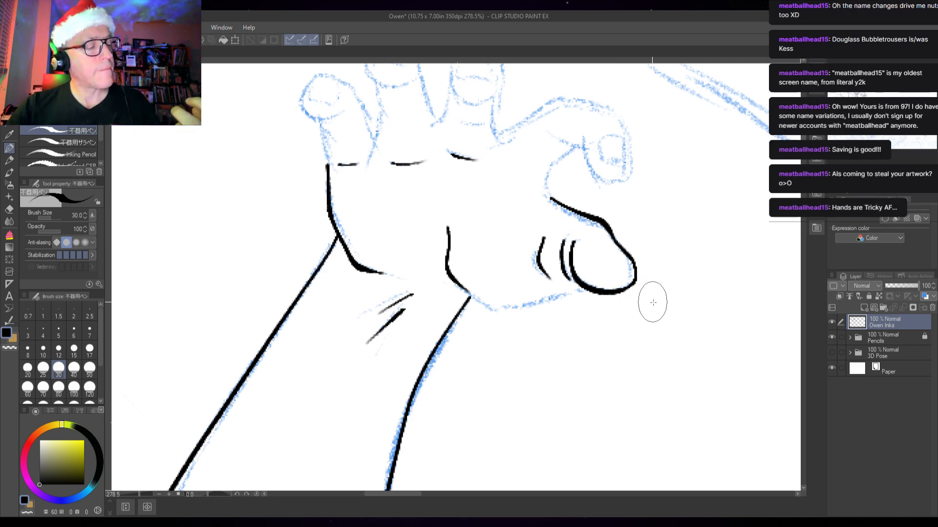
{"action": "left_click_drag", "start_coordinate": [573, 242], "coordinate": [582, 234]}
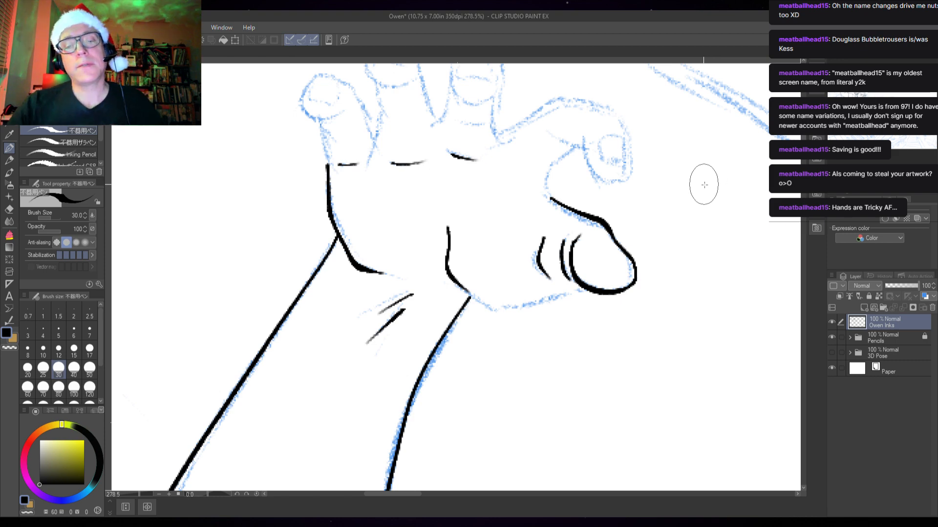
Step: Show the 9% 3D drawing figure in the 3D Pose folder and hide the Owen Inks layer and Pencils folder
{"action": "left_click_drag", "start_coordinate": [852, 188], "coordinate": [846, 188]}
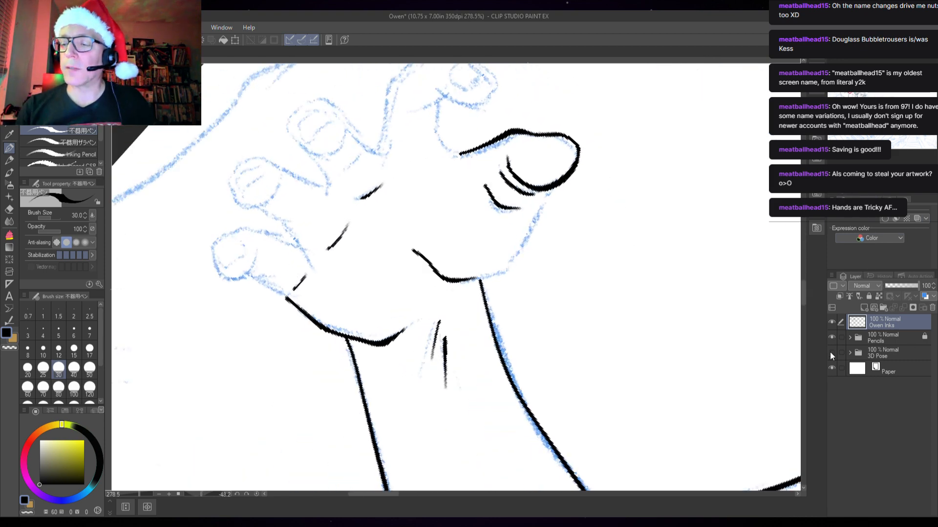
{"action": "left_click", "coordinate": [831, 352]}
{"action": "left_click", "coordinate": [850, 352]}
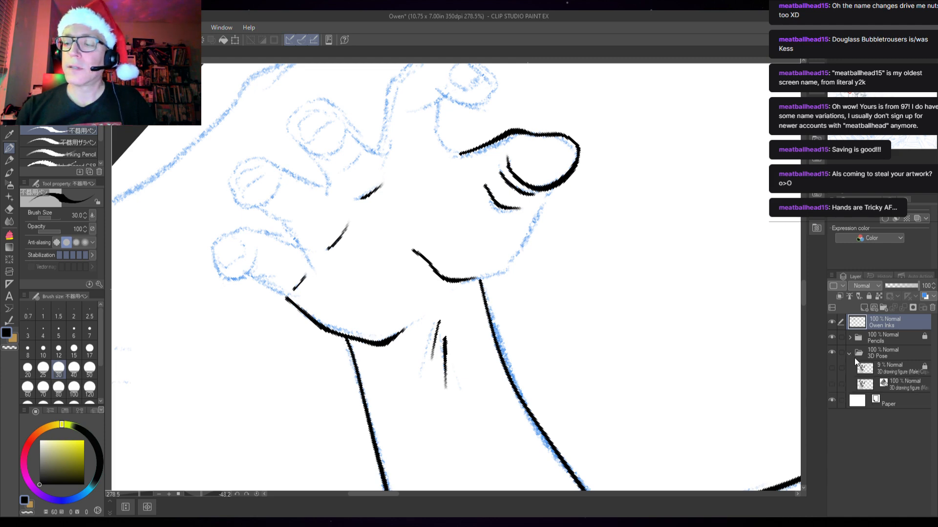
{"action": "left_click", "coordinate": [832, 368]}
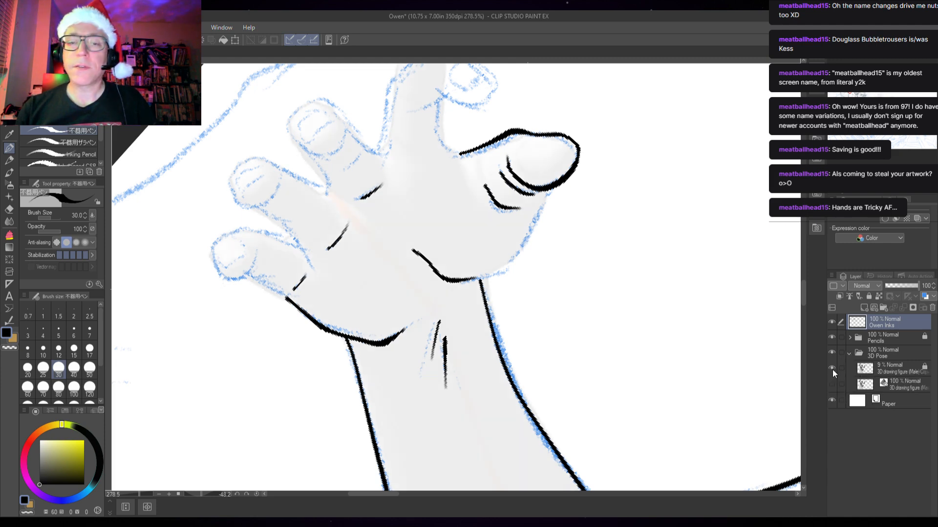
{"action": "mouse_move", "coordinate": [833, 348]}
{"action": "left_mouse_down"}
{"action": "mouse_move", "coordinate": [831, 333]}
{"action": "mouse_move", "coordinate": [832, 353]}
{"action": "mouse_move", "coordinate": [830, 345]}
{"action": "left_mouse_up"}
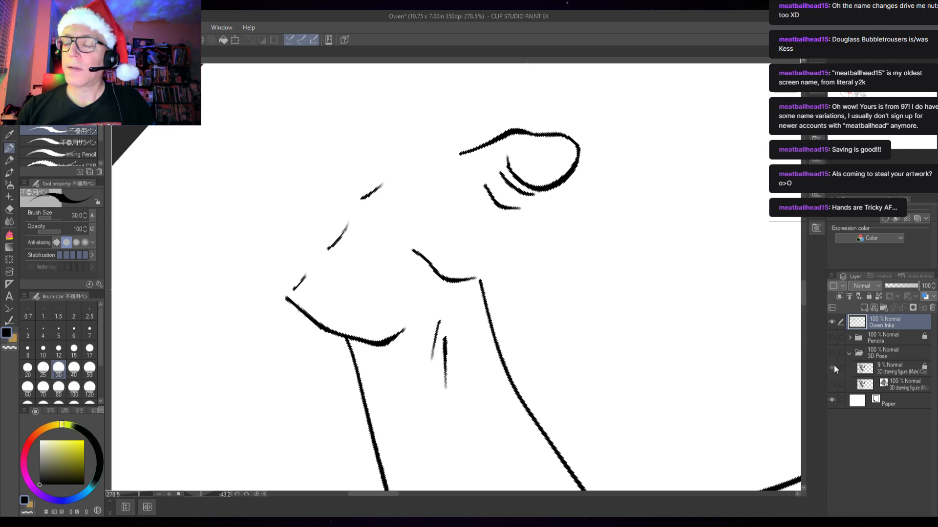
{"action": "left_click_drag", "start_coordinate": [831, 353], "coordinate": [834, 327]}
{"action": "left_click", "coordinate": [833, 326]}
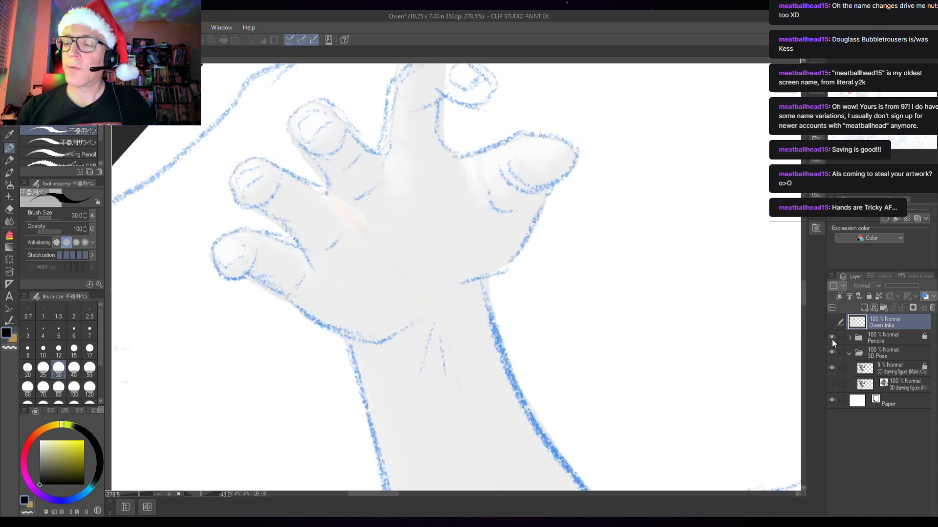
{"action": "left_click", "coordinate": [831, 338]}
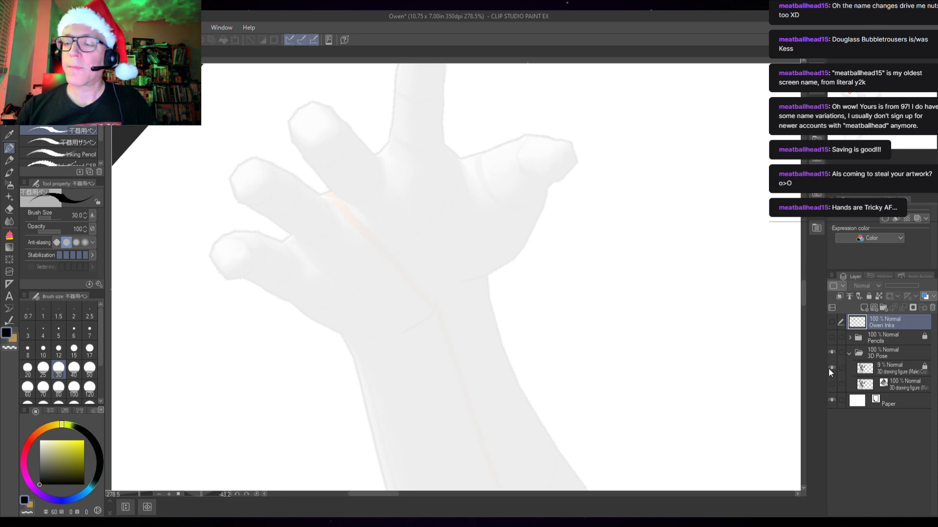
Step: Examine the 3D figure's raised arms and full-body pose, with the canvas rotation reset to upright
{"action": "scroll", "coordinate": [611, 362], "scroll_direction": "down", "scroll_amount": 2}
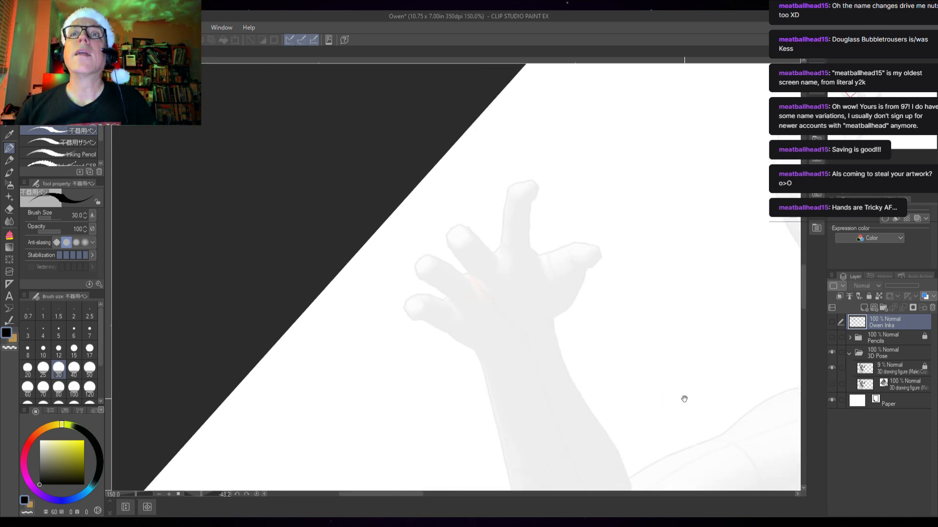
{"action": "left_click_drag", "start_coordinate": [684, 399], "coordinate": [499, 176]}
{"action": "left_click_drag", "start_coordinate": [676, 370], "coordinate": [572, 372]}
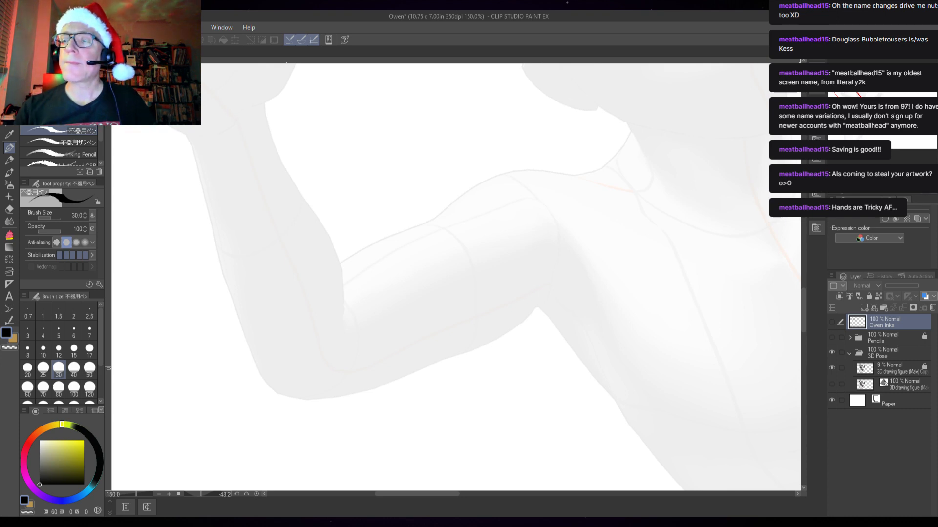
{"action": "key", "text": "ctrl+0"}
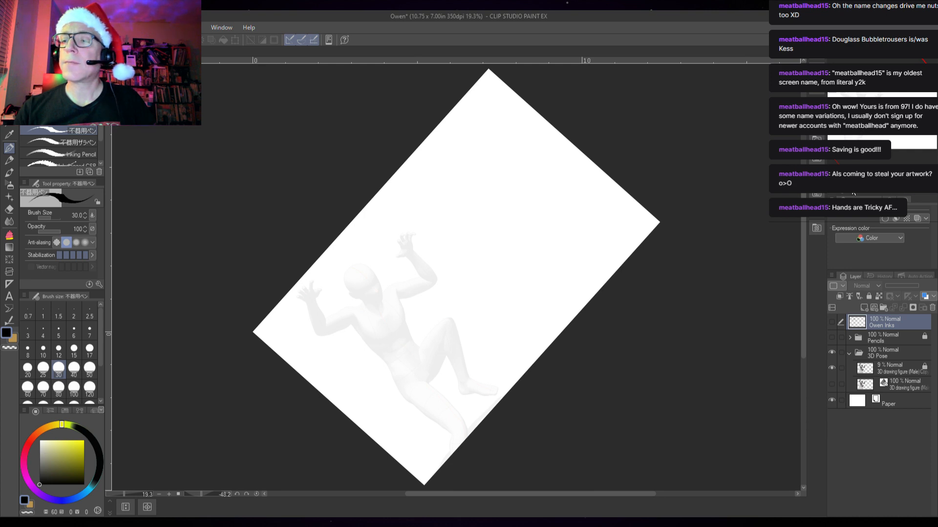
{"action": "key", "text": "ctrl+alt+0"}
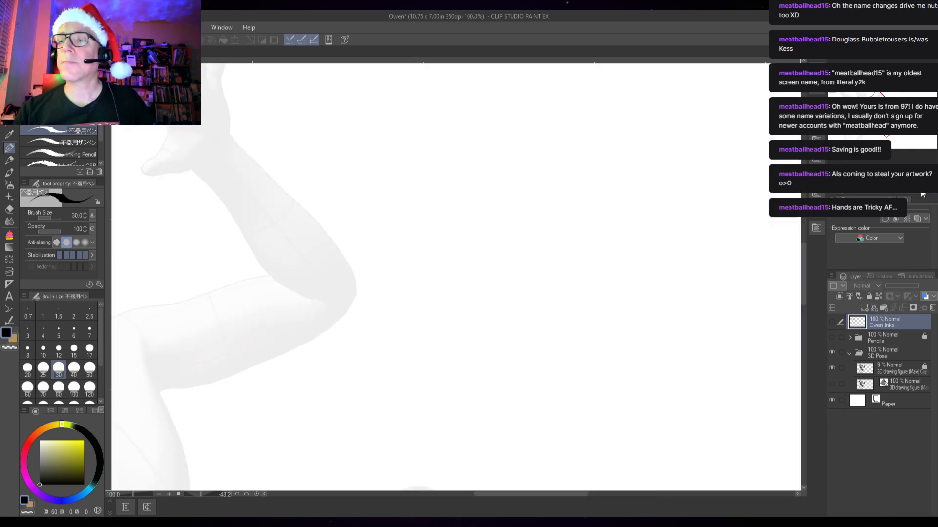
{"action": "key", "text": "ctrl+0"}
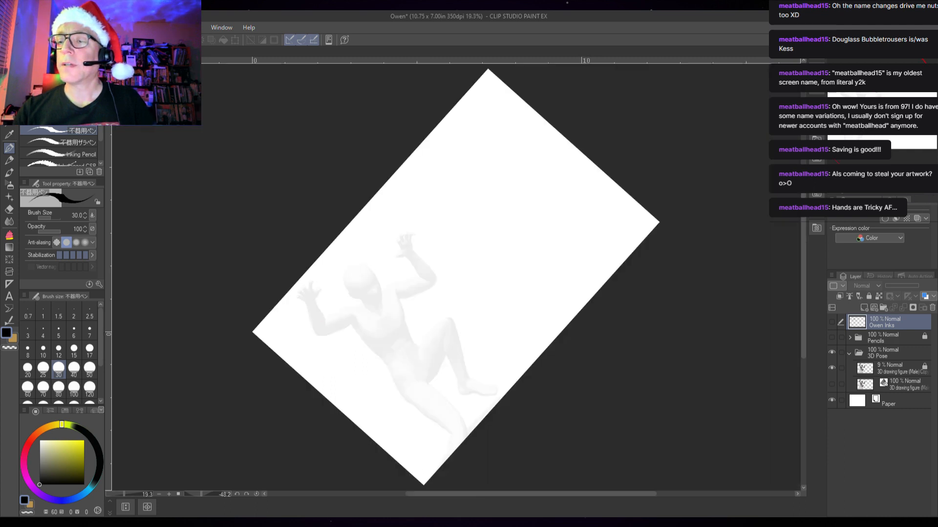
{"action": "mouse_move", "coordinate": [859, 181]}
{"action": "left_mouse_down"}
{"action": "mouse_move", "coordinate": [846, 191]}
{"action": "mouse_move", "coordinate": [853, 192]}
{"action": "left_mouse_up"}
{"action": "left_click", "coordinate": [909, 192]}
{"action": "scroll", "coordinate": [427, 257], "scroll_direction": "up", "scroll_amount": 5}
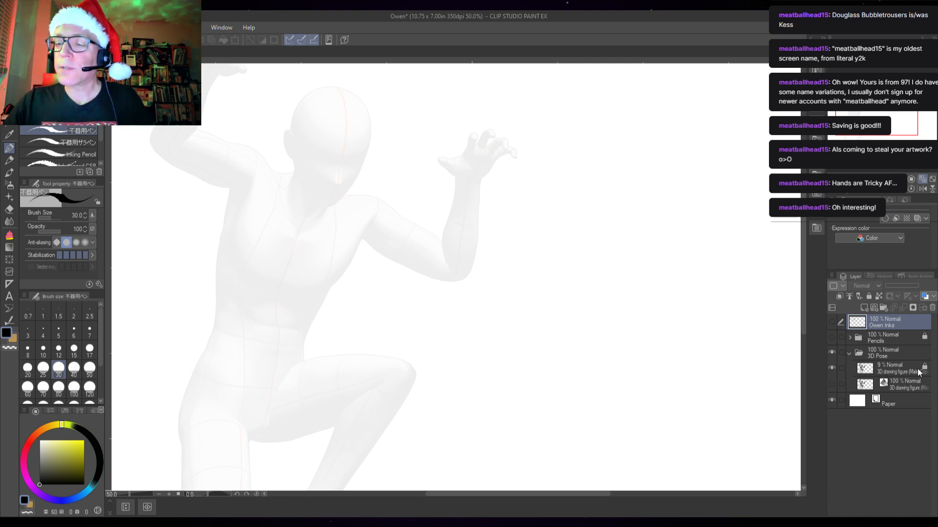
Step: Unlock the faint 3D drawing figure layer and raise its opacity to 71% to view the upper body and raised arms
{"action": "left_click", "coordinate": [888, 363]}
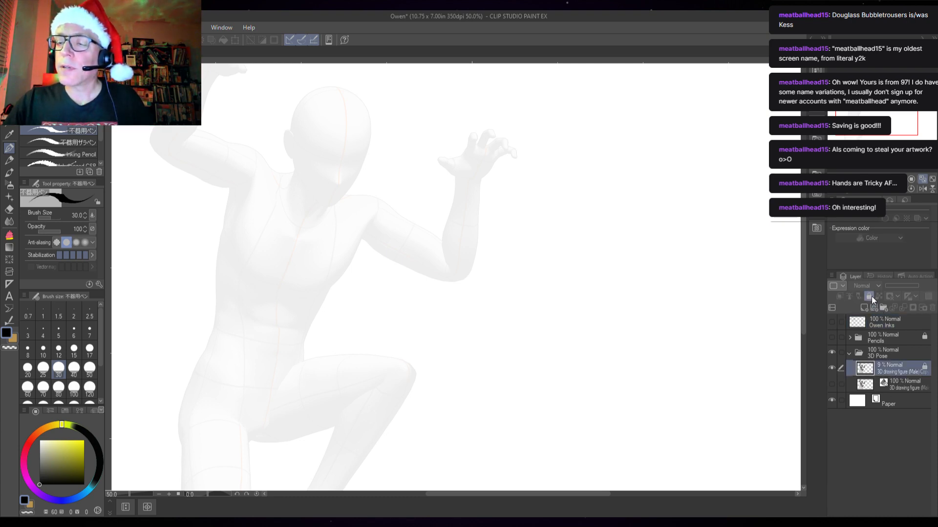
{"action": "left_click_drag", "start_coordinate": [887, 286], "coordinate": [906, 285]}
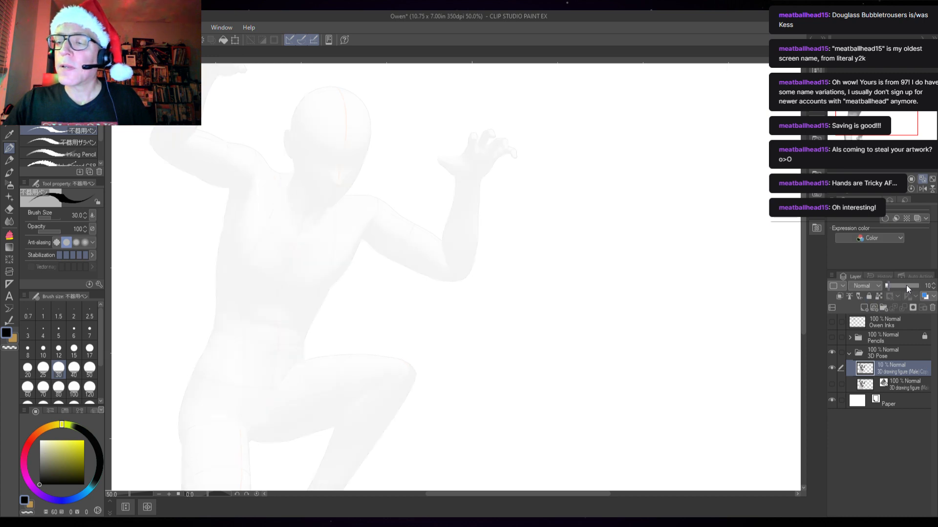
{"action": "scroll", "coordinate": [534, 366], "scroll_direction": "down", "scroll_amount": 1}
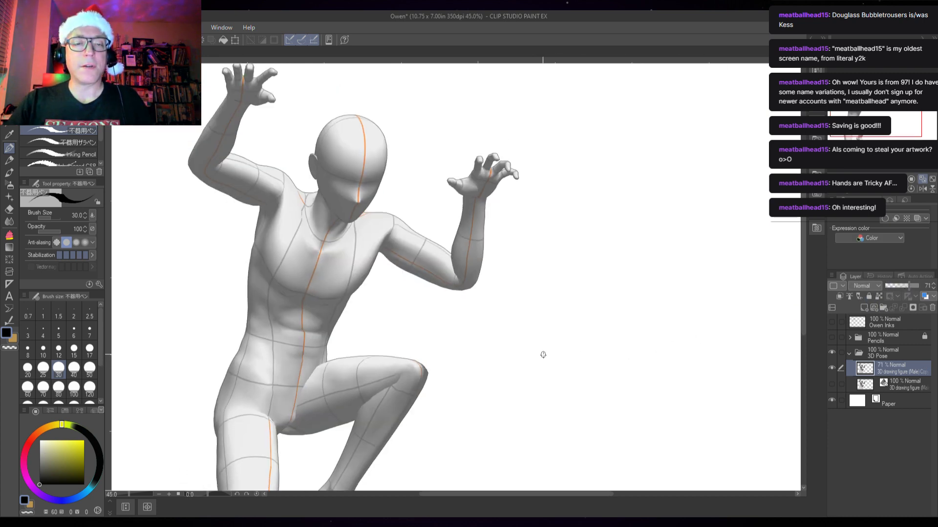
{"action": "left_click_drag", "start_coordinate": [531, 411], "coordinate": [529, 444]}
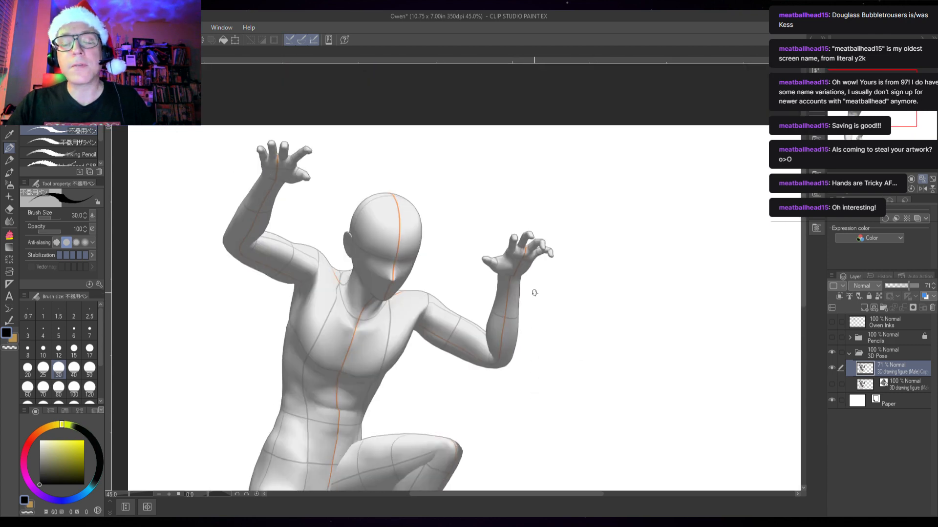
Step: Show the Owen Inks layer and Pencils folder, and set the 3D drawing figure layer to 9% opacity and lock it
{"action": "left_click_drag", "start_coordinate": [832, 320], "coordinate": [834, 361]}
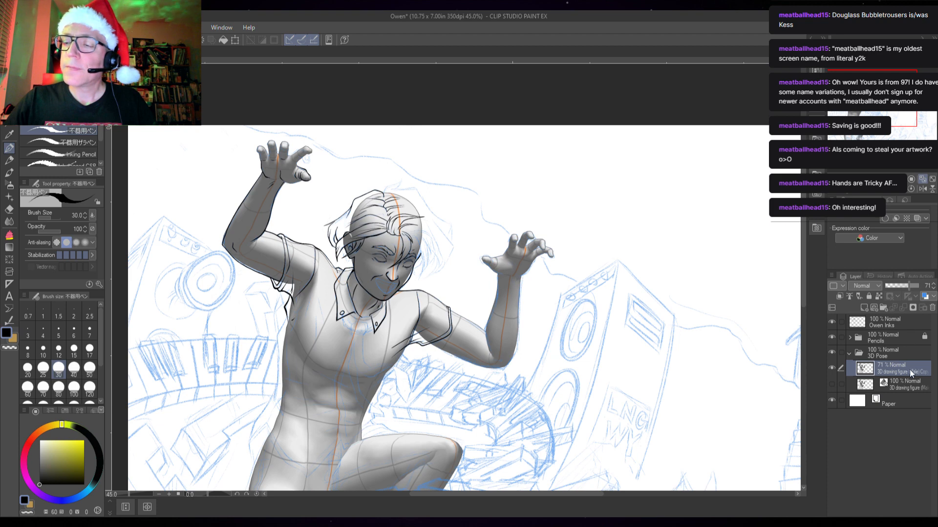
{"action": "left_click_drag", "start_coordinate": [908, 286], "coordinate": [887, 288]}
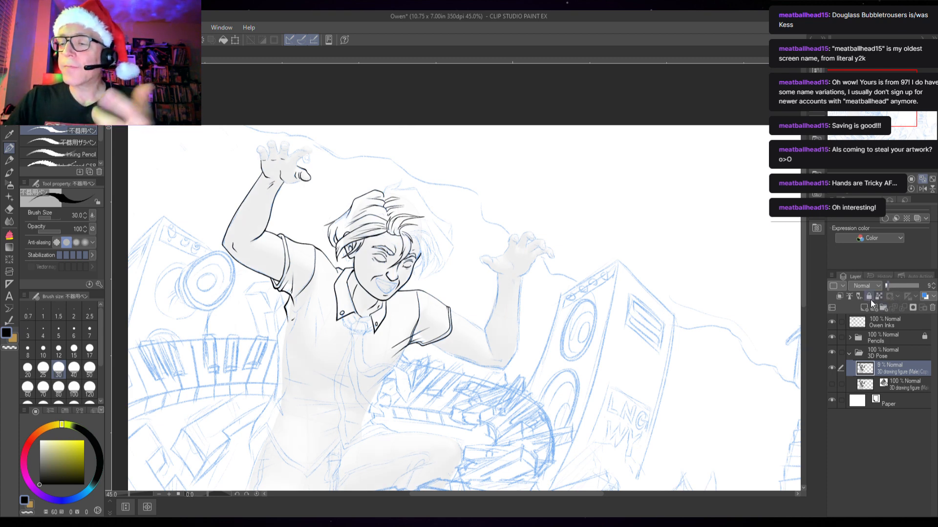
{"action": "left_click", "coordinate": [869, 297]}
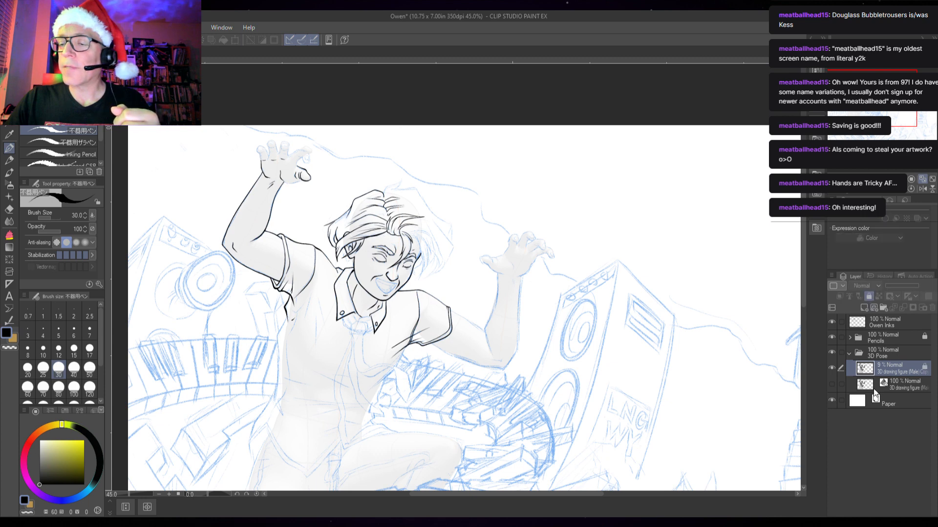
Step: Hide the 3D drawing figure and its 3D Pose folder, collapse the folder and make Owen Inks the active layer
{"action": "left_click", "coordinate": [831, 369]}
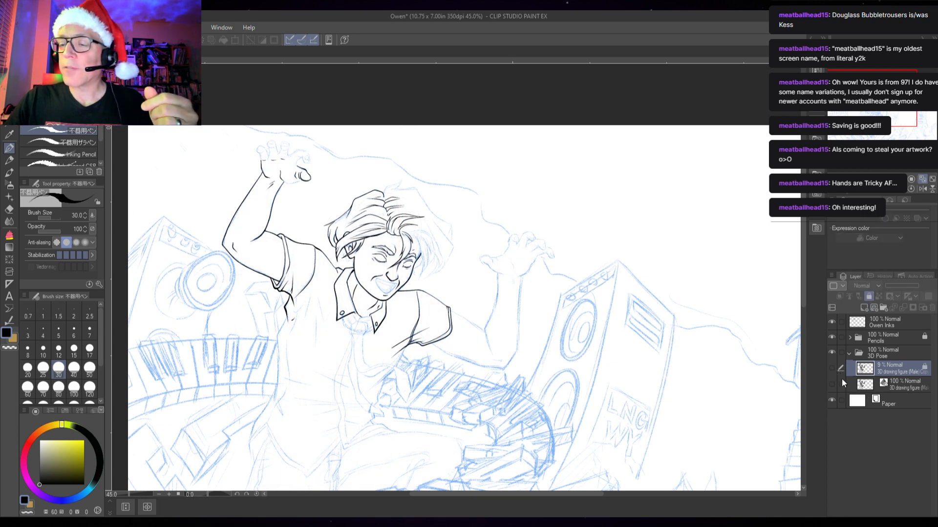
{"action": "left_click", "coordinate": [849, 353]}
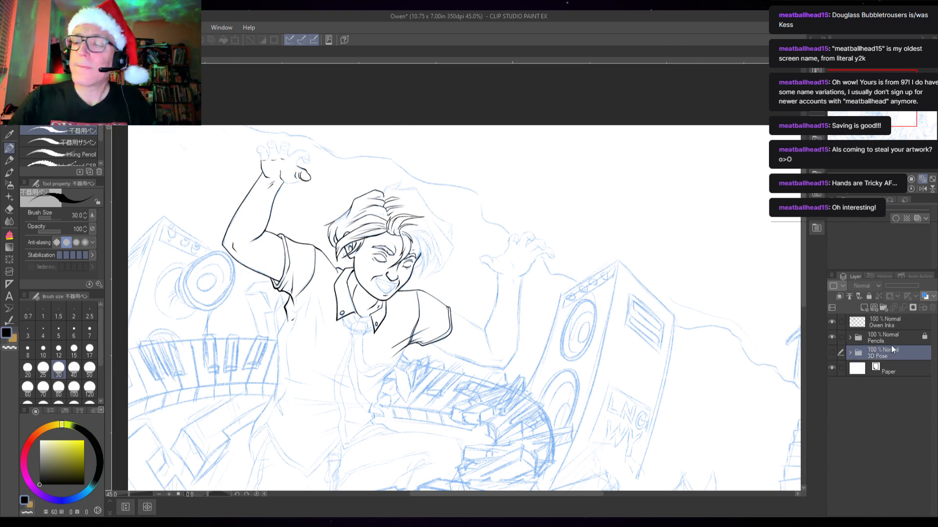
{"action": "left_click", "coordinate": [895, 328]}
Step: Show the 3D Pose folder and its faint drawing figure beneath the partly inked raised hand
{"action": "scroll", "coordinate": [454, 293], "scroll_direction": "up", "scroll_amount": 5}
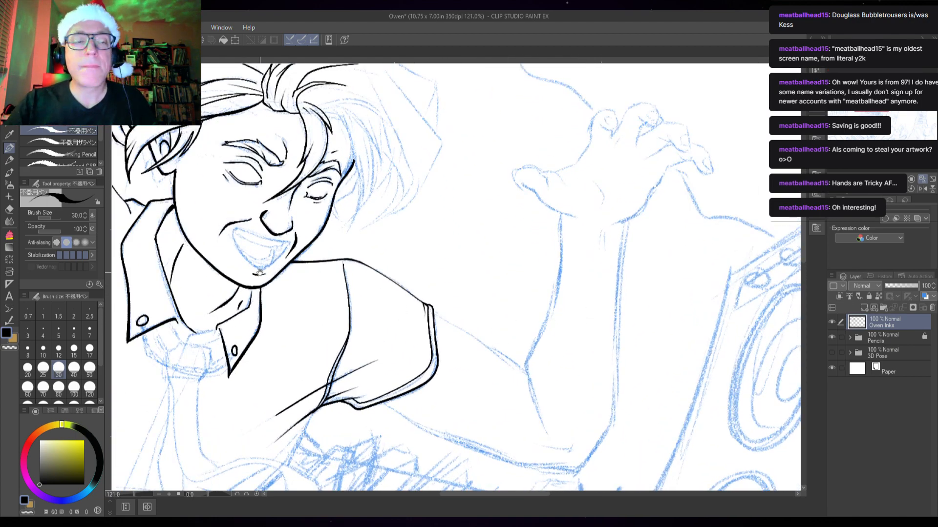
{"action": "left_click_drag", "start_coordinate": [337, 272], "coordinate": [608, 359]}
{"action": "left_click_drag", "start_coordinate": [407, 250], "coordinate": [612, 360]}
{"action": "left_click_drag", "start_coordinate": [543, 286], "coordinate": [559, 354]}
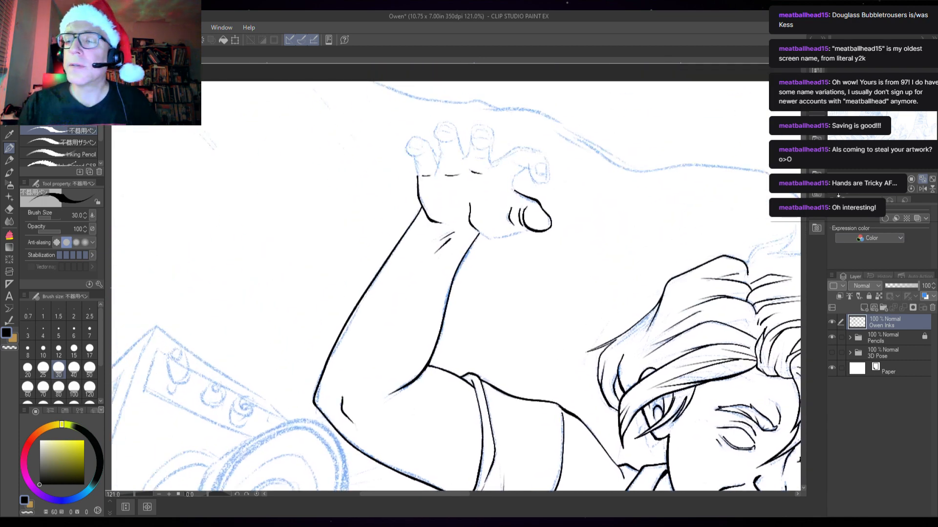
{"action": "left_click_drag", "start_coordinate": [849, 190], "coordinate": [839, 192]}
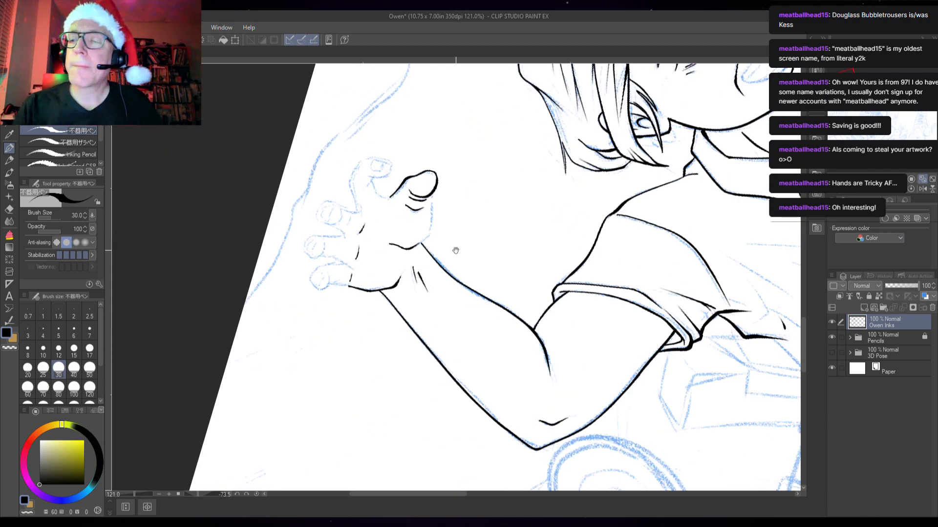
{"action": "left_click_drag", "start_coordinate": [456, 251], "coordinate": [472, 274]}
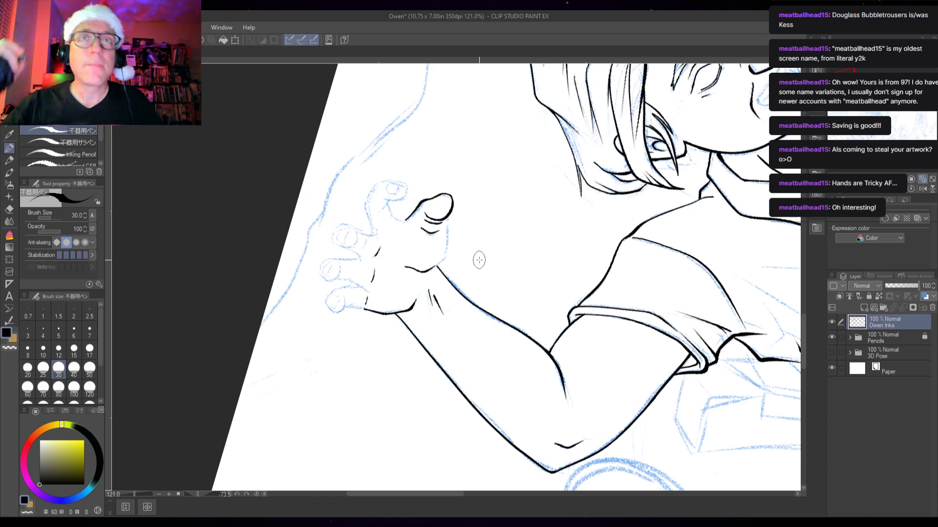
{"action": "scroll", "coordinate": [479, 266], "scroll_direction": "up", "scroll_amount": 2}
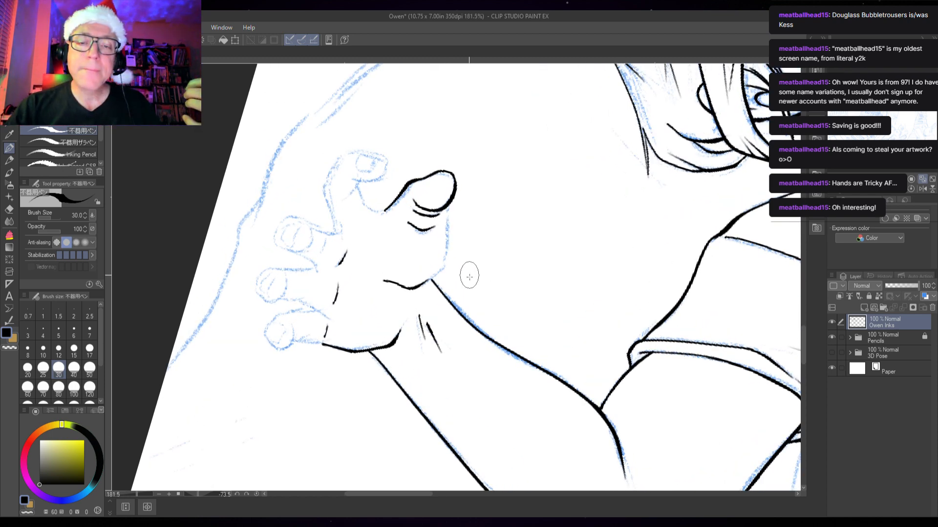
{"action": "left_click", "coordinate": [832, 353]}
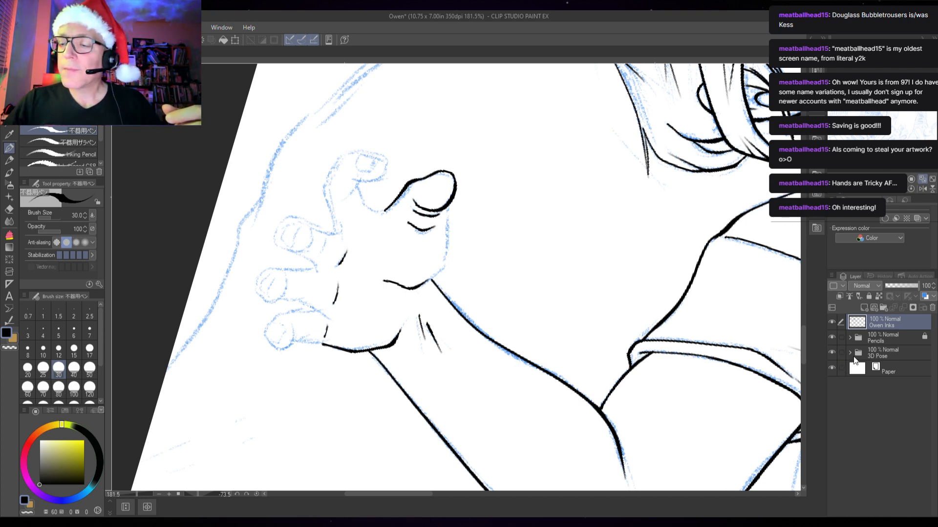
{"action": "left_click", "coordinate": [855, 353]}
{"action": "left_click", "coordinate": [851, 352]}
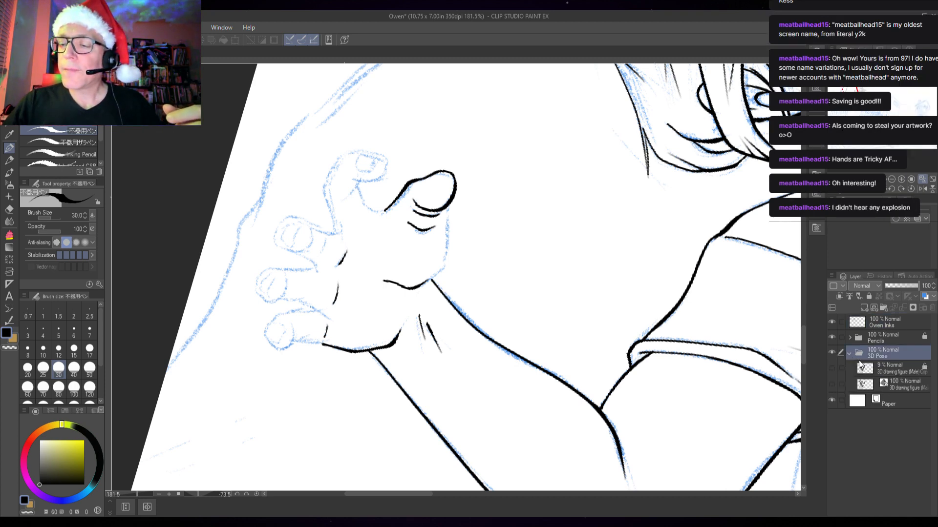
{"action": "left_click", "coordinate": [833, 370]}
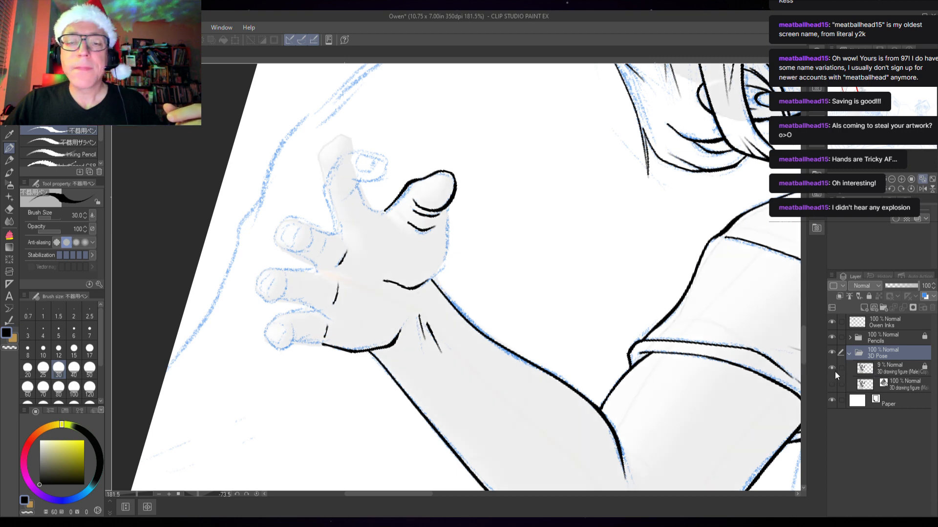
Step: Unlock the 3D drawing figure layer, set its opacity to 19% and lock it again
{"action": "left_click", "coordinate": [902, 369]}
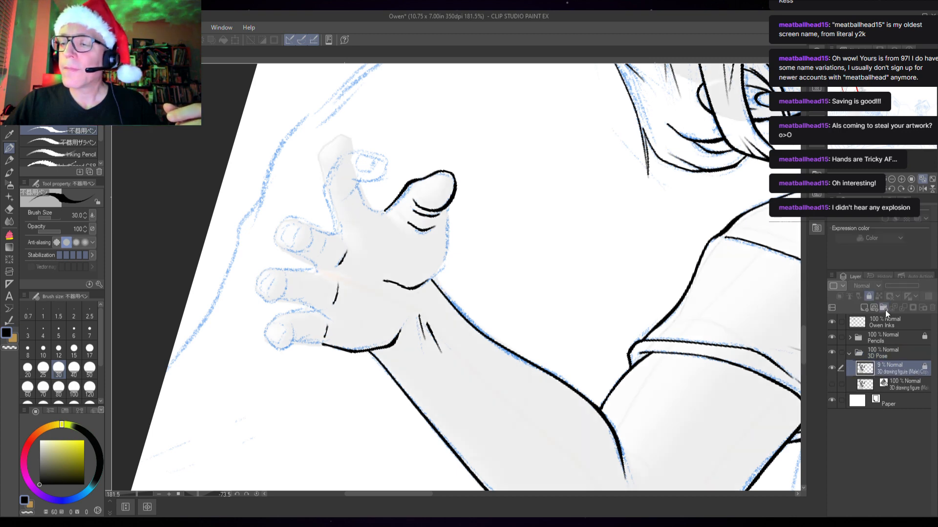
{"action": "left_click_drag", "start_coordinate": [887, 289], "coordinate": [901, 285]}
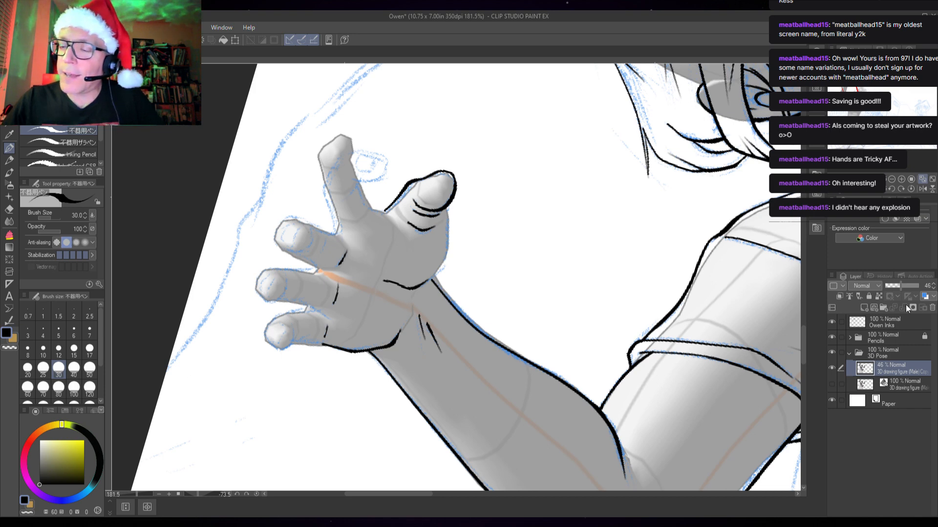
{"action": "left_click_drag", "start_coordinate": [900, 285], "coordinate": [891, 286]}
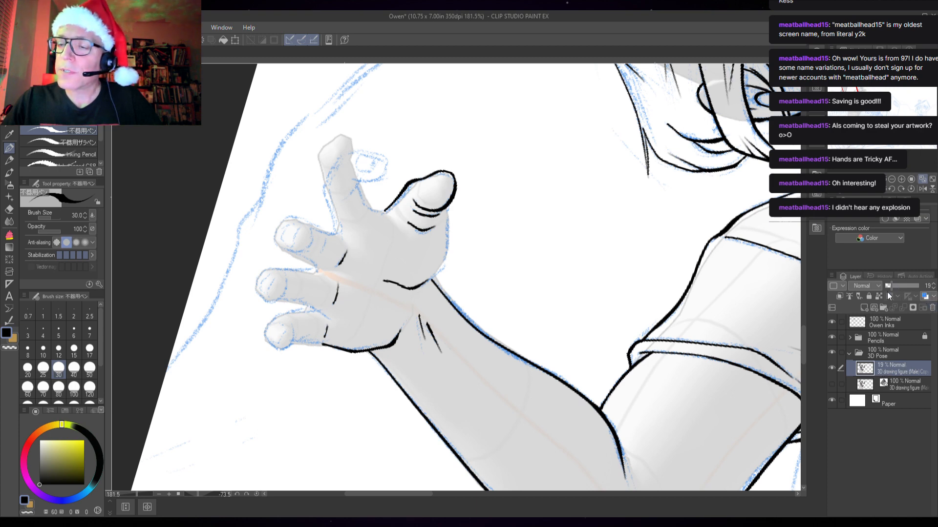
{"action": "left_click", "coordinate": [869, 296]}
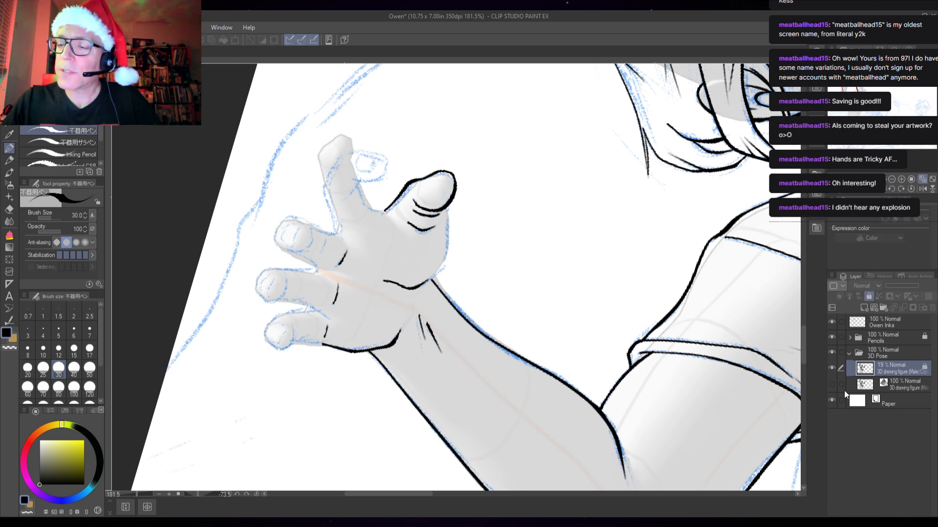
Step: Collapse and hide the 3D Pose folder and return to the Owen Inks layer
{"action": "left_click", "coordinate": [848, 355]}
{"action": "left_click", "coordinate": [831, 352]}
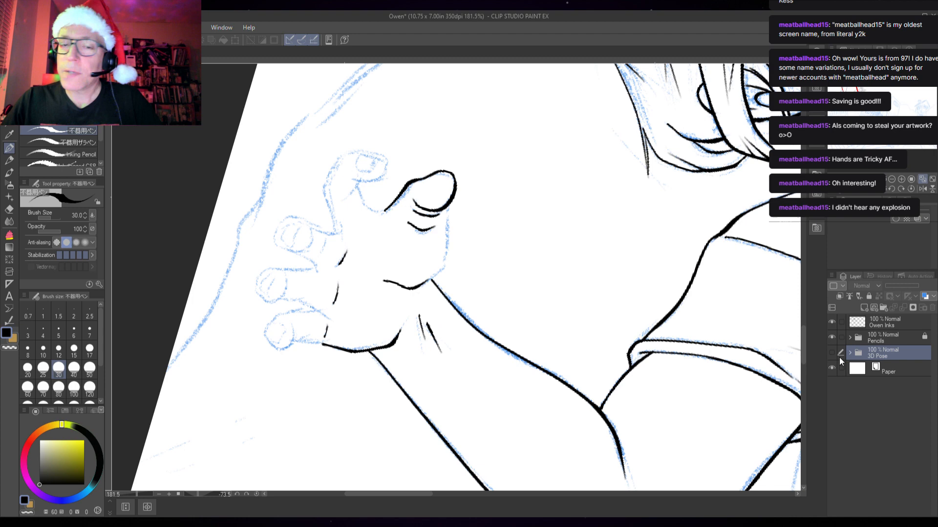
{"action": "left_click", "coordinate": [892, 327]}
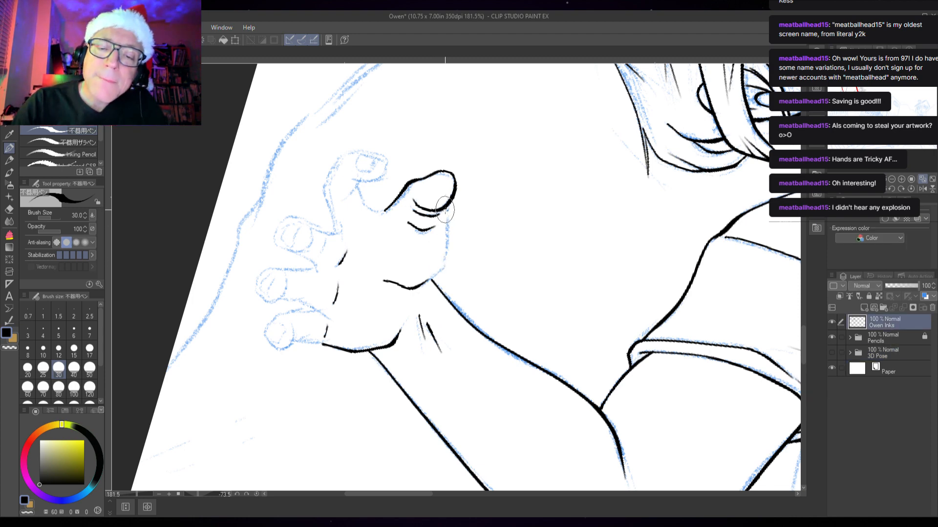
Step: Ink the thumb's outer edge down to the wrist, the web curve beside it and the index finger's outer contour
{"action": "left_click_drag", "start_coordinate": [444, 235], "coordinate": [430, 283]}
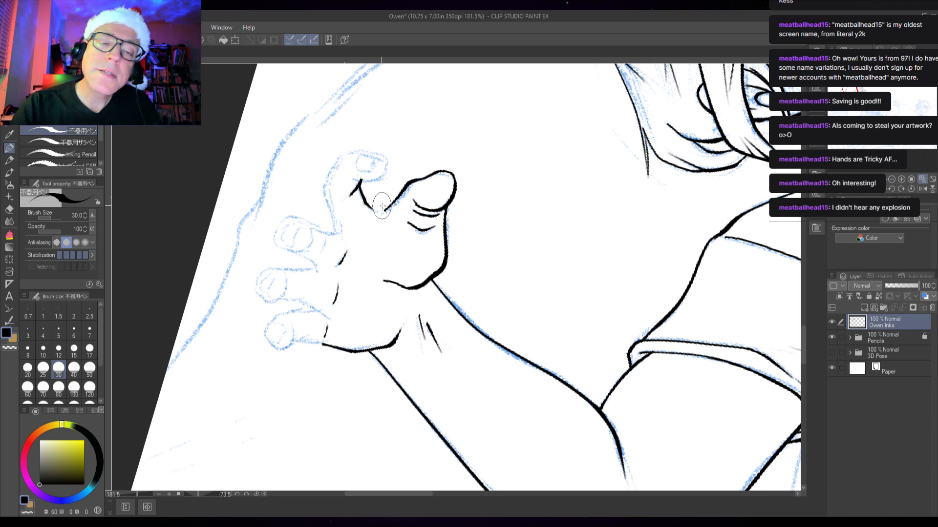
{"action": "scroll", "coordinate": [382, 206], "scroll_direction": "up", "scroll_amount": 3}
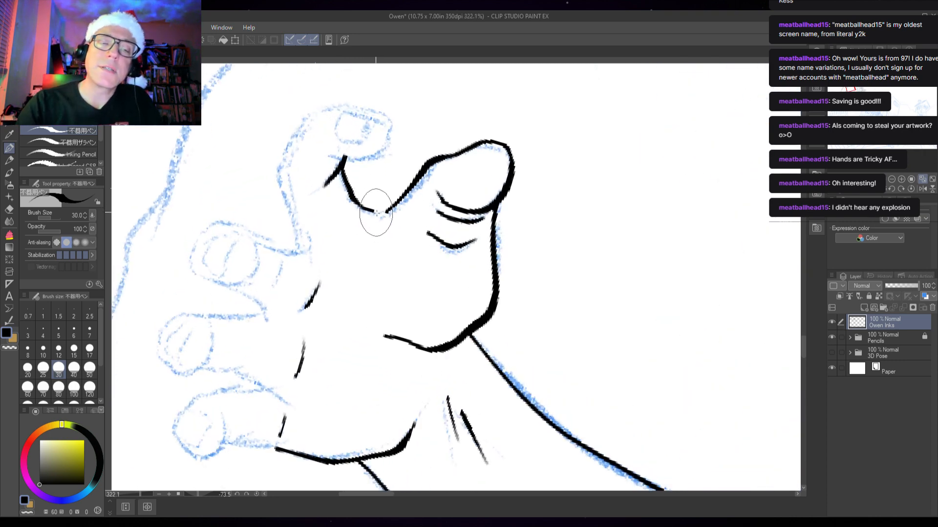
{"action": "mouse_move", "coordinate": [374, 212]}
{"action": "left_mouse_down"}
{"action": "mouse_move", "coordinate": [394, 206]}
{"action": "mouse_move", "coordinate": [358, 217]}
{"action": "mouse_move", "coordinate": [353, 207]}
{"action": "mouse_move", "coordinate": [385, 218]}
{"action": "left_mouse_up"}
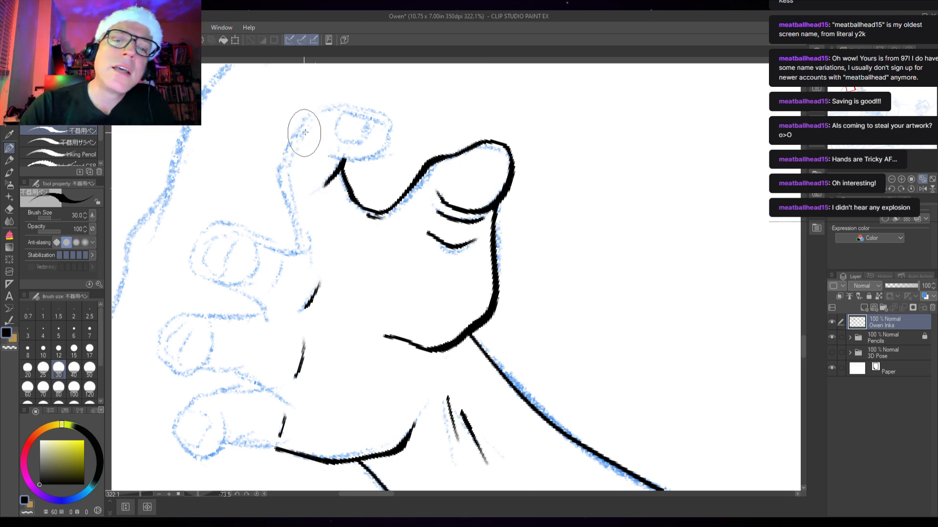
{"action": "mouse_move", "coordinate": [309, 116]}
{"action": "left_mouse_down"}
{"action": "mouse_move", "coordinate": [276, 173]}
{"action": "mouse_move", "coordinate": [297, 253]}
{"action": "left_mouse_up"}
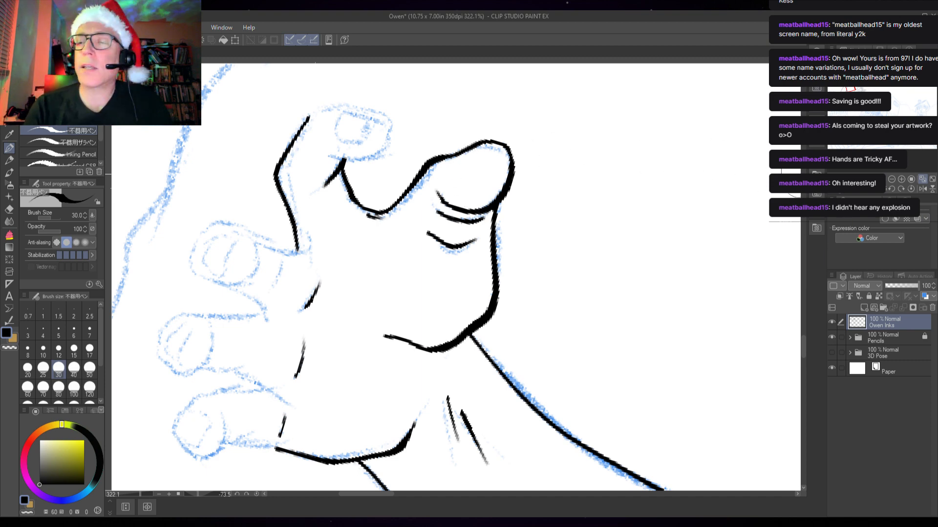
Step: Compare the inked index finger with the 3D figure's hand by switching the 3D Pose folder's visibility
{"action": "left_click_drag", "start_coordinate": [839, 192], "coordinate": [835, 192]}
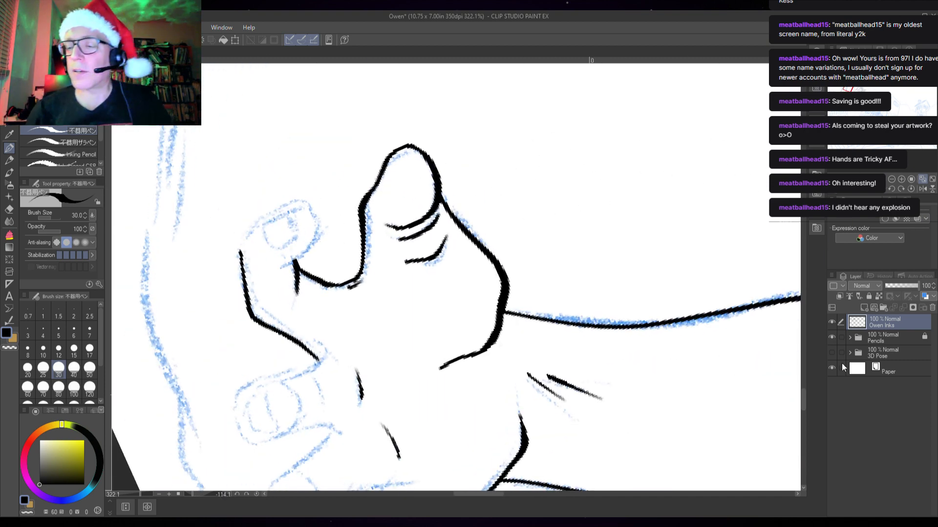
{"action": "left_click", "coordinate": [832, 353]}
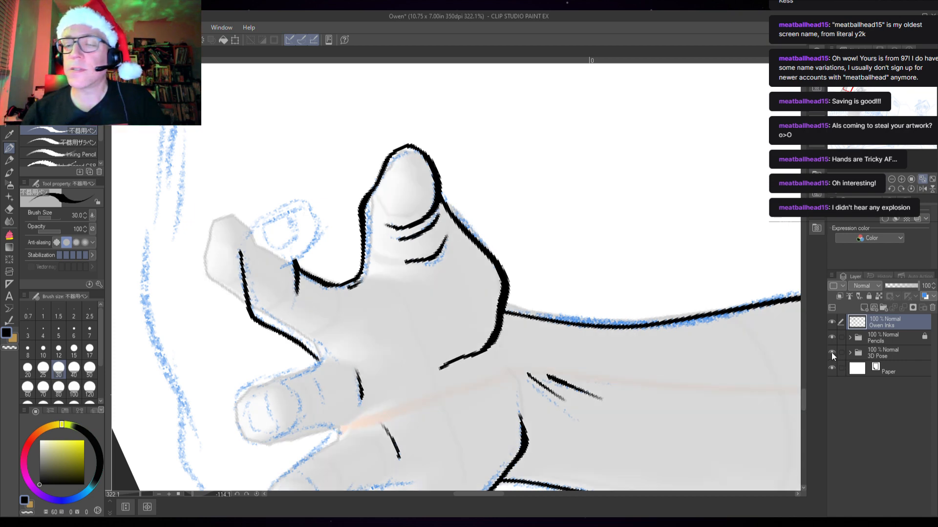
{"action": "left_click", "coordinate": [832, 352]}
{"action": "left_click", "coordinate": [831, 352]}
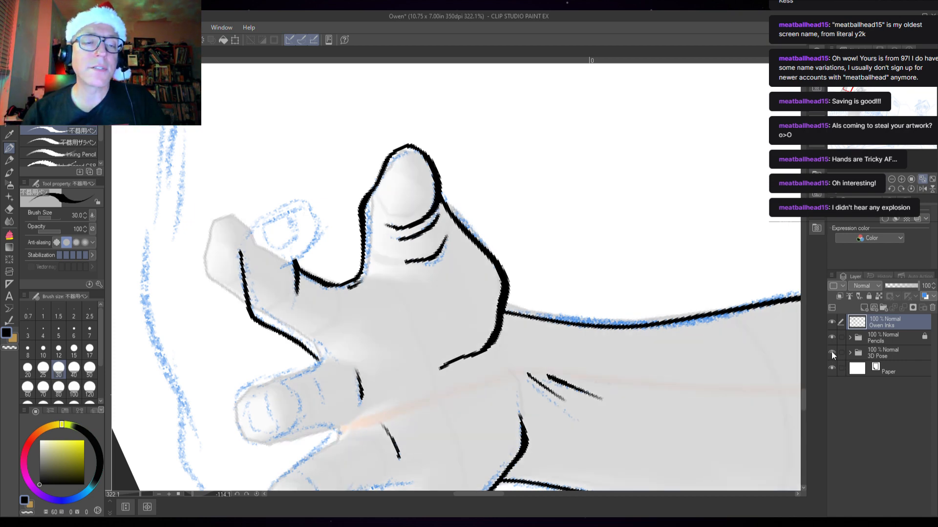
{"action": "left_click", "coordinate": [832, 351]}
{"action": "left_click", "coordinate": [831, 351]}
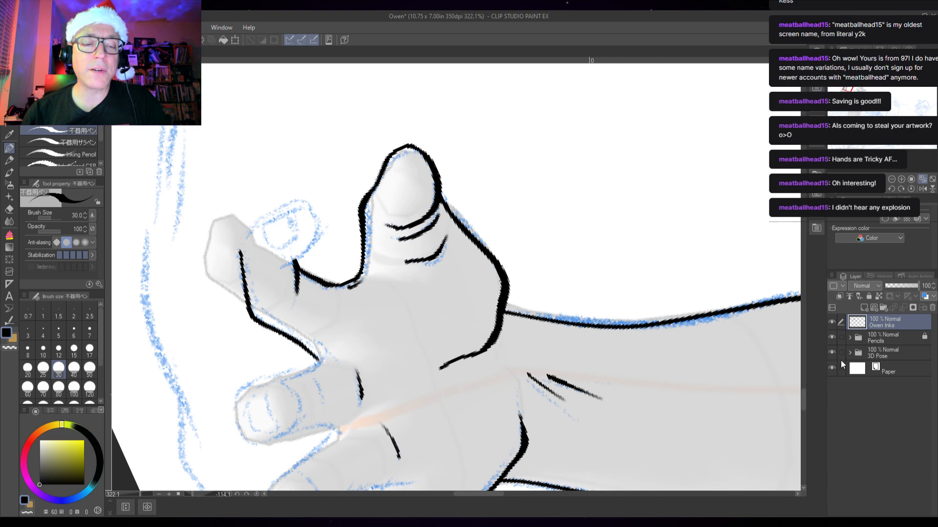
{"action": "left_click", "coordinate": [832, 352]}
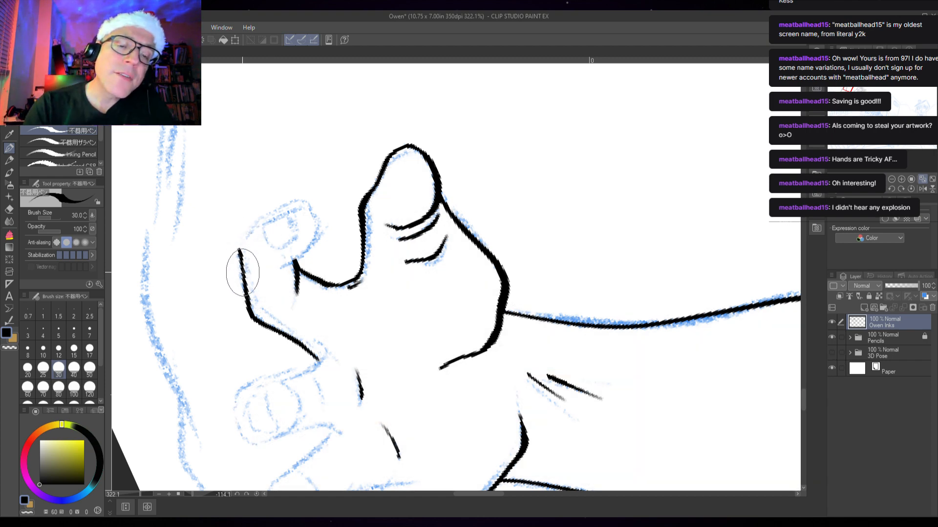
Step: Ink the outline of the index finger's curled tip, and try a short nail curve inside it and undo that curve
{"action": "mouse_move", "coordinate": [239, 247]}
{"action": "left_mouse_down"}
{"action": "mouse_move", "coordinate": [300, 199]}
{"action": "mouse_move", "coordinate": [314, 216]}
{"action": "mouse_move", "coordinate": [314, 240]}
{"action": "mouse_move", "coordinate": [271, 271]}
{"action": "left_mouse_up"}
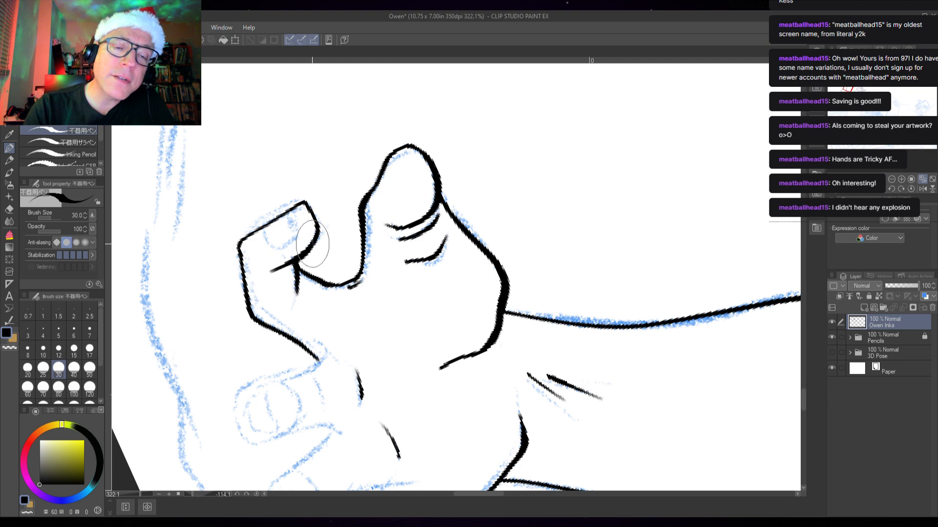
{"action": "left_click_drag", "start_coordinate": [269, 223], "coordinate": [292, 242]}
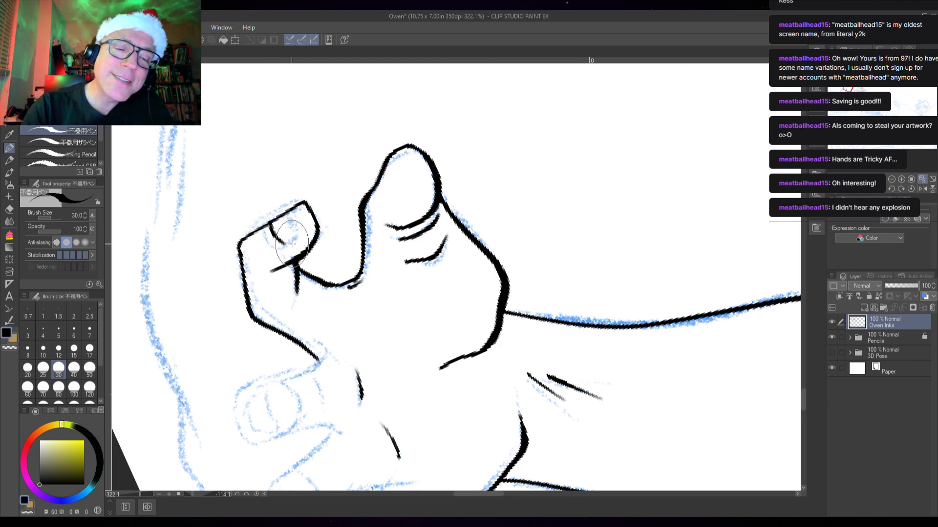
{"action": "key", "text": "ctrl+z"}
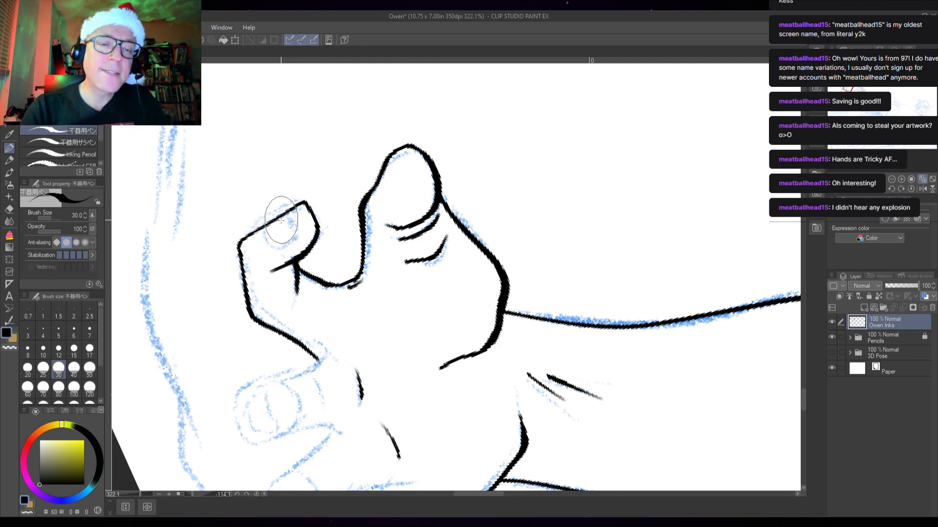
Step: Ink the nail on the index finger's curled tip and a short crease at the base of that finger
{"action": "mouse_move", "coordinate": [269, 228]}
{"action": "left_mouse_down"}
{"action": "mouse_move", "coordinate": [284, 245]}
{"action": "mouse_move", "coordinate": [312, 228]}
{"action": "left_mouse_up"}
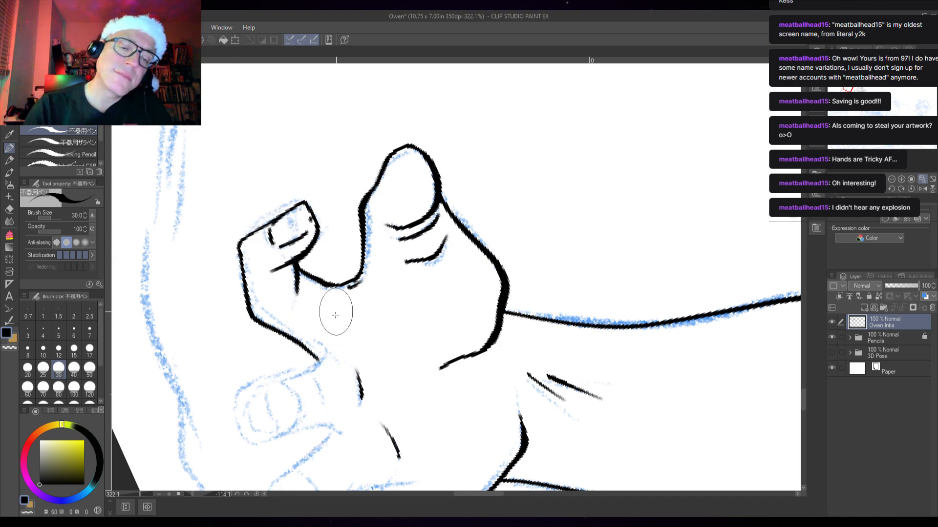
{"action": "left_click_drag", "start_coordinate": [319, 340], "coordinate": [327, 353]}
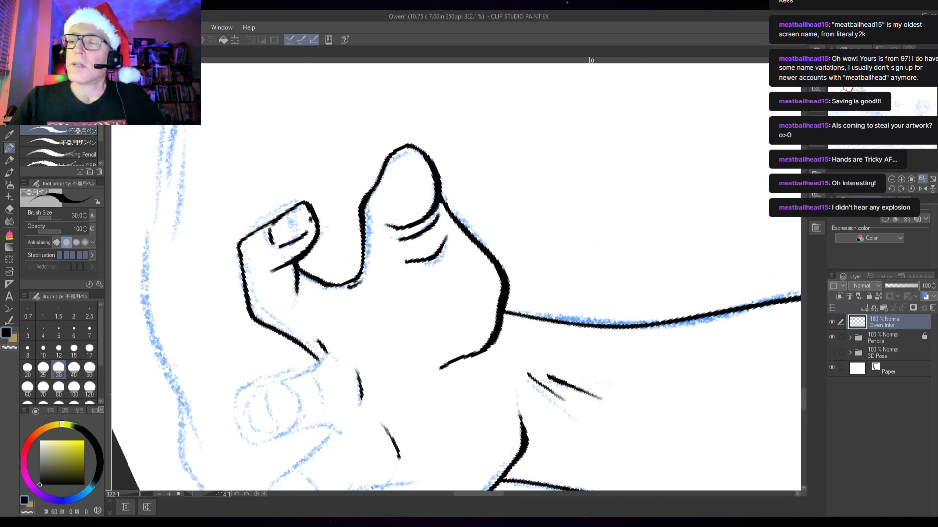
Step: Ink the middle finger's lower segment with both side edges, a crease across it and a thickened curve at the joint
{"action": "scroll", "coordinate": [517, 316], "scroll_direction": "down", "scroll_amount": 1}
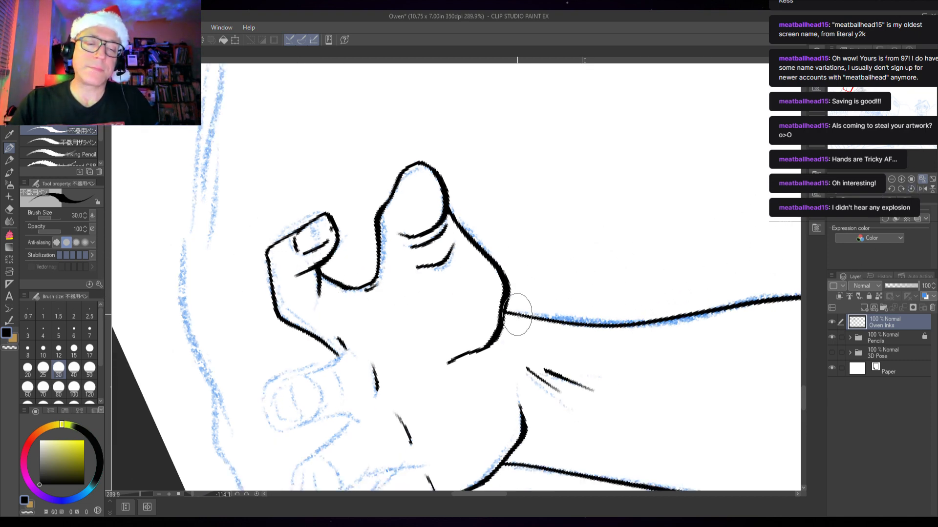
{"action": "left_click_drag", "start_coordinate": [334, 373], "coordinate": [342, 403]}
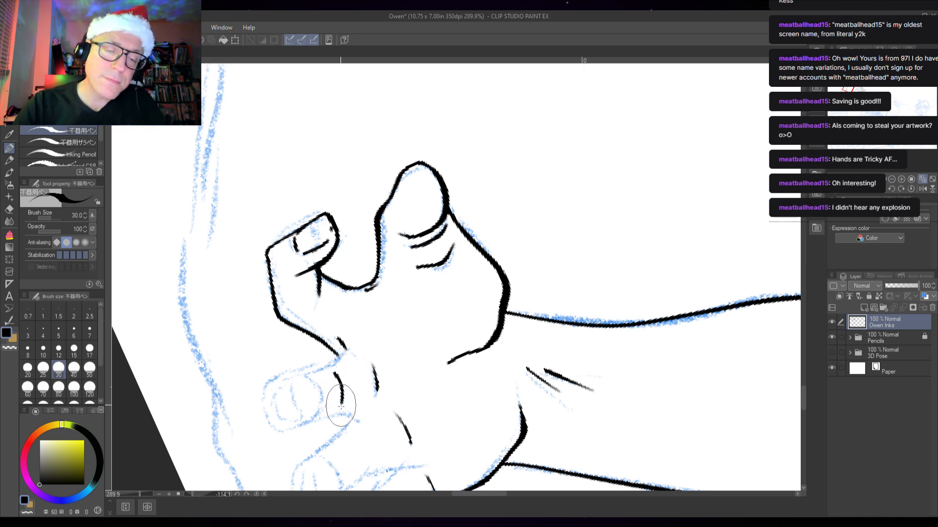
{"action": "mouse_move", "coordinate": [307, 373]}
{"action": "left_mouse_down"}
{"action": "mouse_move", "coordinate": [340, 361]}
{"action": "mouse_move", "coordinate": [346, 348]}
{"action": "left_mouse_up"}
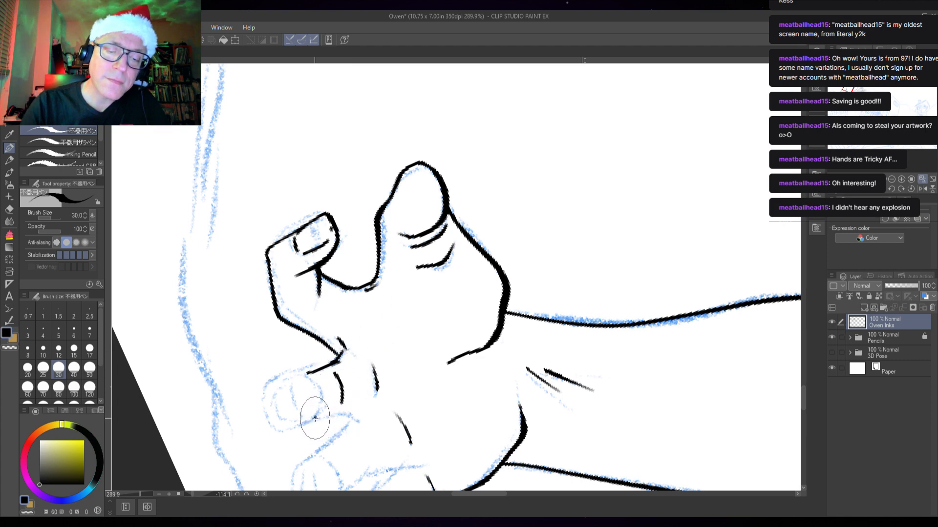
{"action": "mouse_move", "coordinate": [315, 418]}
{"action": "left_mouse_down"}
{"action": "mouse_move", "coordinate": [359, 420]}
{"action": "mouse_move", "coordinate": [307, 423]}
{"action": "left_mouse_up"}
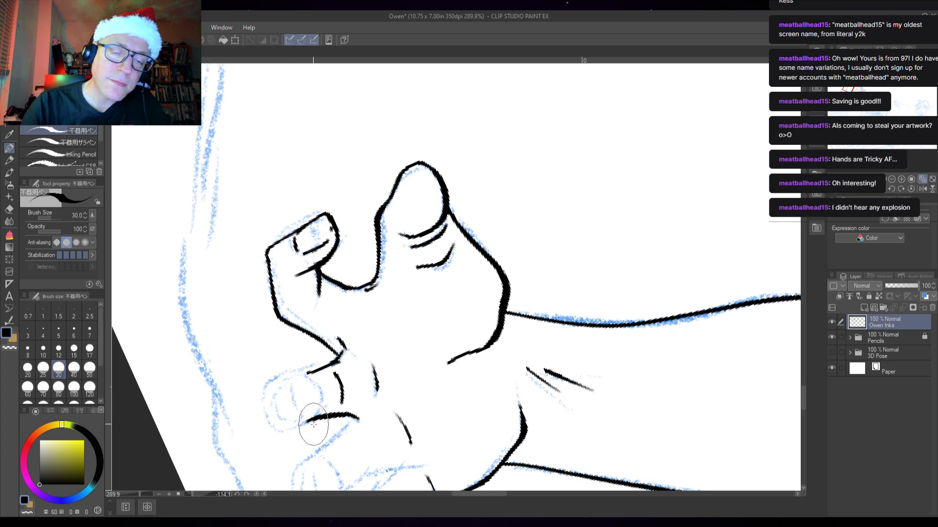
{"action": "mouse_move", "coordinate": [304, 372]}
{"action": "left_mouse_down"}
{"action": "mouse_move", "coordinate": [320, 398]}
{"action": "mouse_move", "coordinate": [304, 425]}
{"action": "left_mouse_up"}
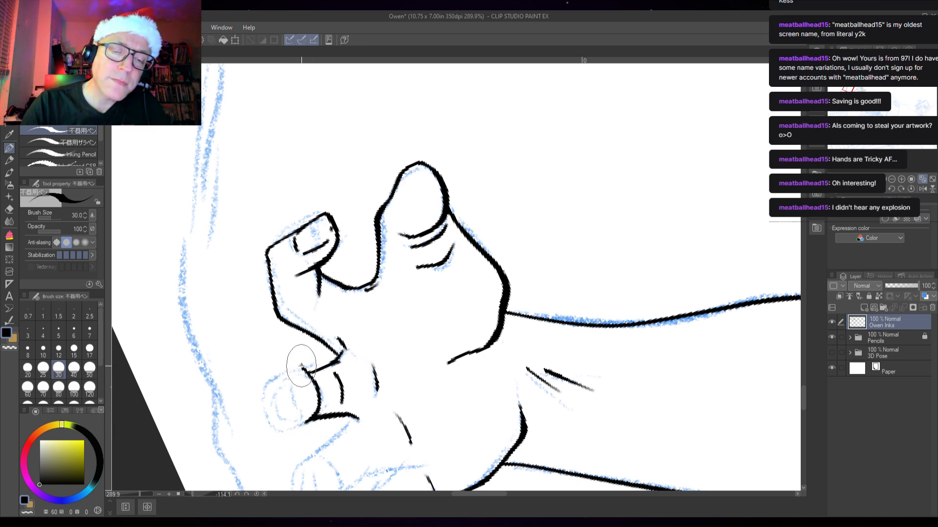
{"action": "left_click_drag", "start_coordinate": [301, 365], "coordinate": [319, 396]}
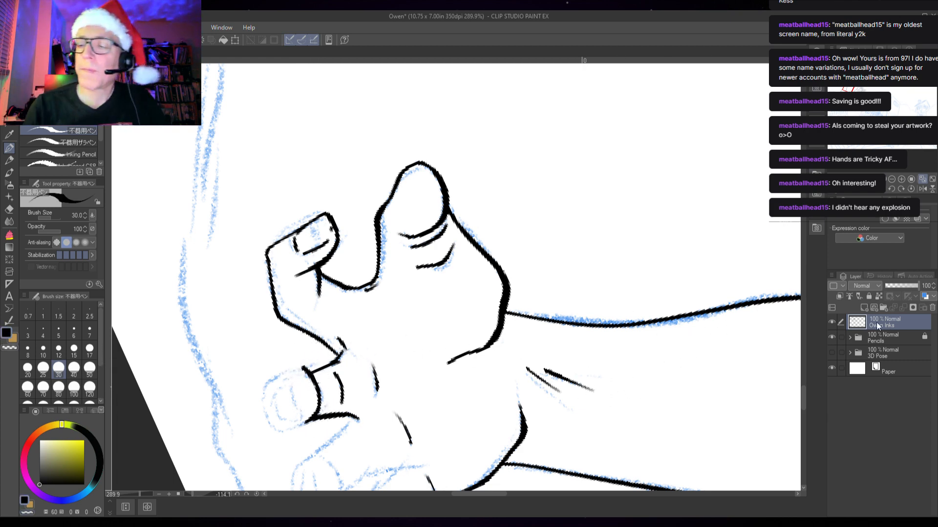
Step: Reset the canvas rotation to upright and ink the middle fingertip's rounded outline with the nail inside it
{"action": "left_click", "coordinate": [911, 190]}
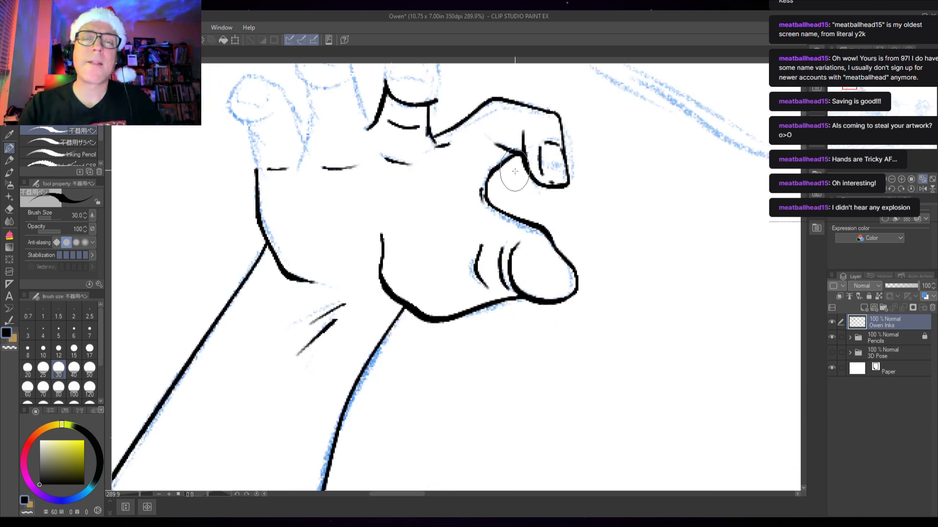
{"action": "left_click_drag", "start_coordinate": [514, 172], "coordinate": [494, 325]}
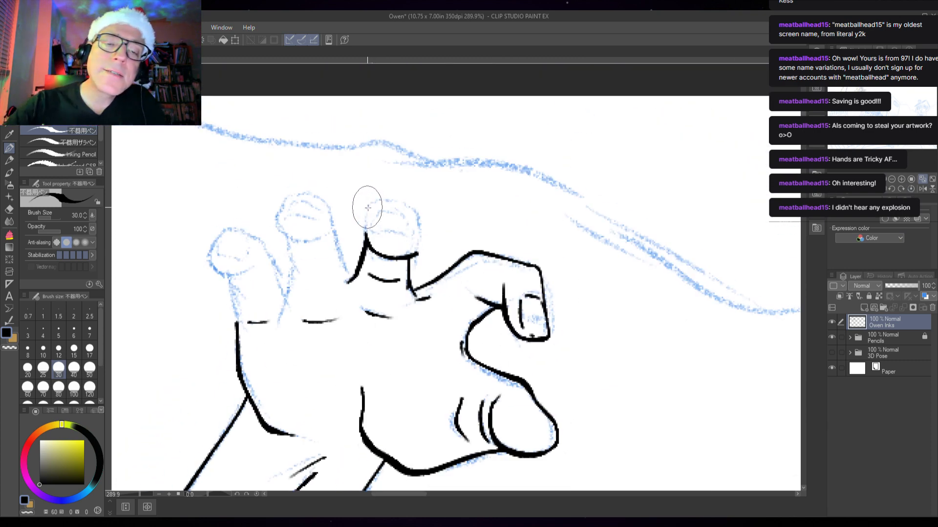
{"action": "left_click_drag", "start_coordinate": [366, 210], "coordinate": [366, 241]}
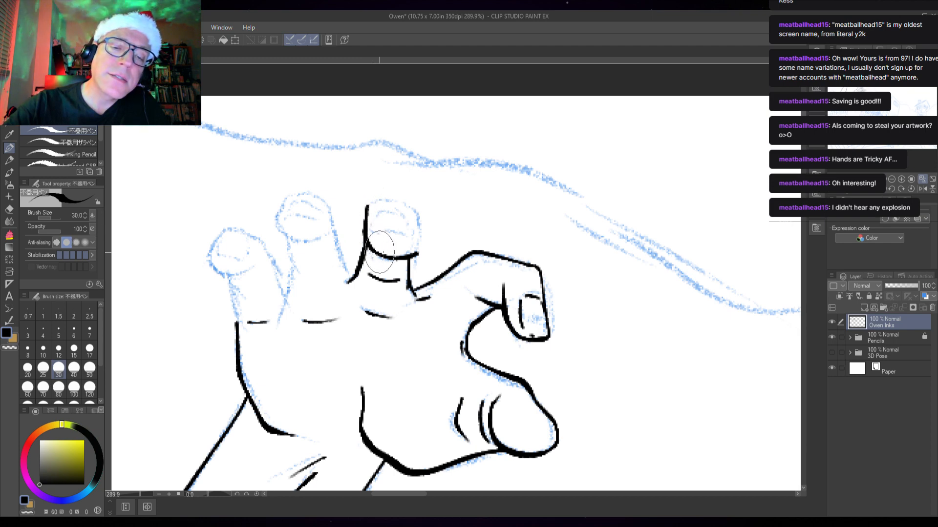
{"action": "mouse_move", "coordinate": [418, 211]}
{"action": "left_mouse_down"}
{"action": "mouse_move", "coordinate": [412, 257]}
{"action": "mouse_move", "coordinate": [418, 216]}
{"action": "mouse_move", "coordinate": [377, 235]}
{"action": "mouse_move", "coordinate": [411, 241]}
{"action": "left_mouse_up"}
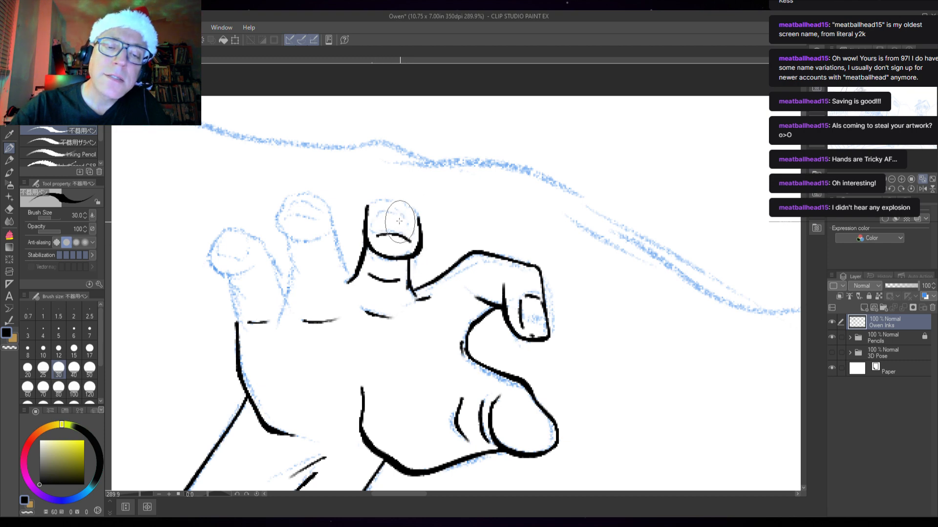
{"action": "mouse_move", "coordinate": [383, 213]}
{"action": "left_mouse_down"}
{"action": "mouse_move", "coordinate": [411, 218]}
{"action": "mouse_move", "coordinate": [377, 227]}
{"action": "mouse_move", "coordinate": [379, 250]}
{"action": "mouse_move", "coordinate": [411, 218]}
{"action": "mouse_move", "coordinate": [414, 237]}
{"action": "left_mouse_up"}
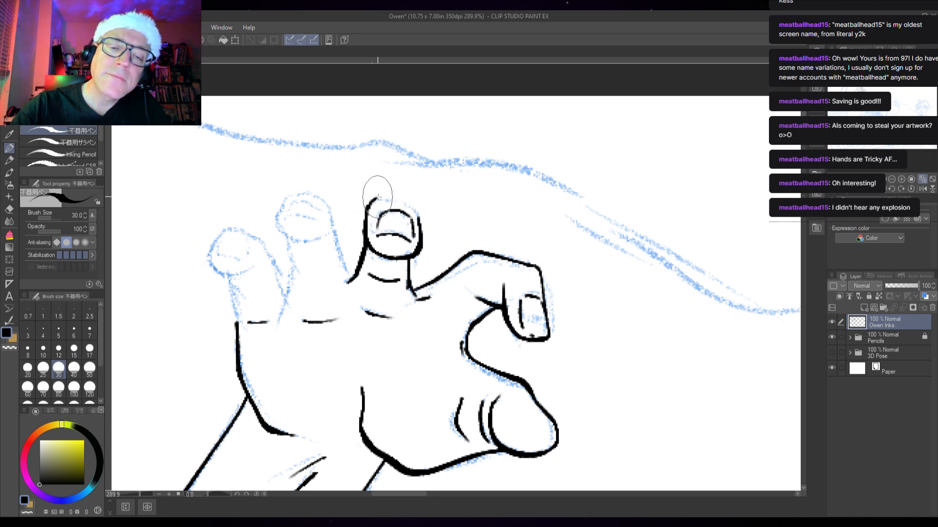
{"action": "mouse_move", "coordinate": [379, 196]}
{"action": "left_mouse_down"}
{"action": "mouse_move", "coordinate": [390, 190]}
{"action": "mouse_move", "coordinate": [415, 204]}
{"action": "left_mouse_up"}
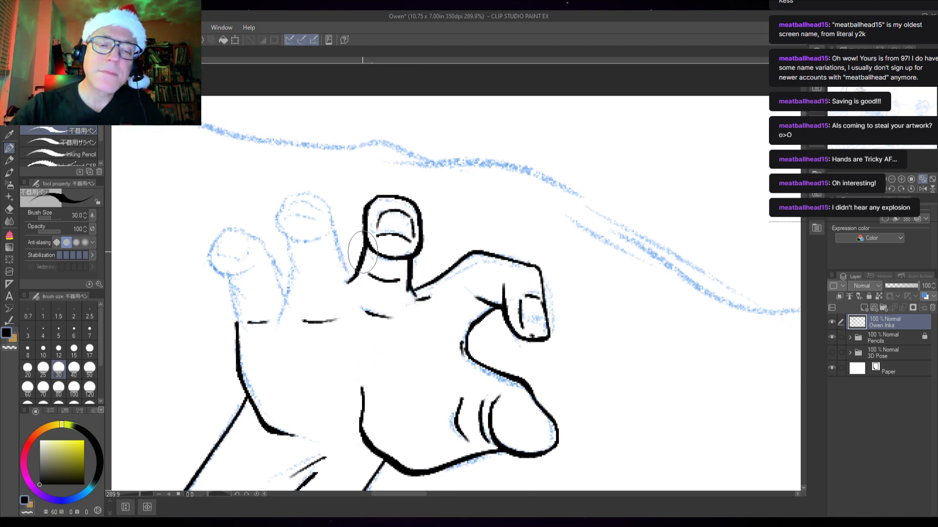
Step: Ink the ring finger's edge facing the middle finger, from the top of the tip down to the gap between them
{"action": "left_click_drag", "start_coordinate": [470, 320], "coordinate": [555, 244]}
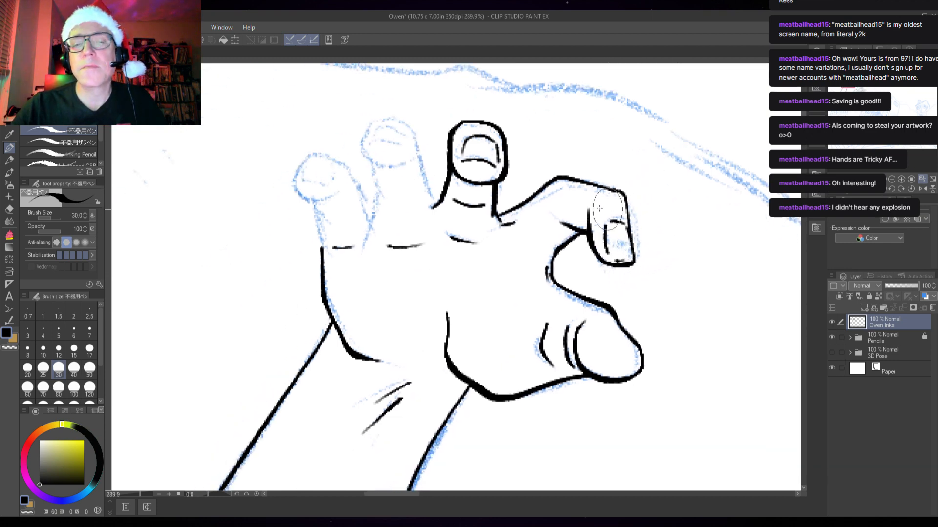
{"action": "mouse_move", "coordinate": [385, 120]}
{"action": "left_mouse_down"}
{"action": "mouse_move", "coordinate": [398, 117]}
{"action": "mouse_move", "coordinate": [410, 130]}
{"action": "mouse_move", "coordinate": [436, 205]}
{"action": "left_mouse_up"}
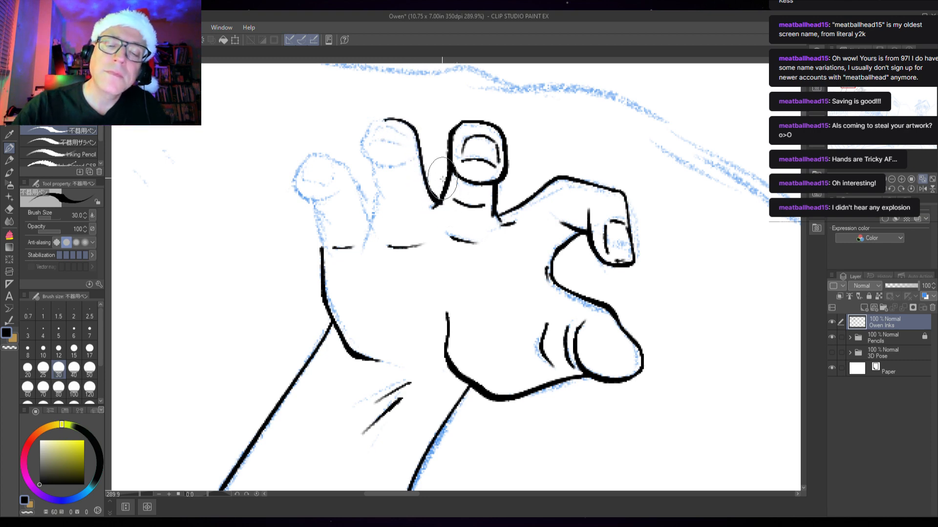
{"action": "key", "text": "c"}
{"action": "key", "text": "c"}
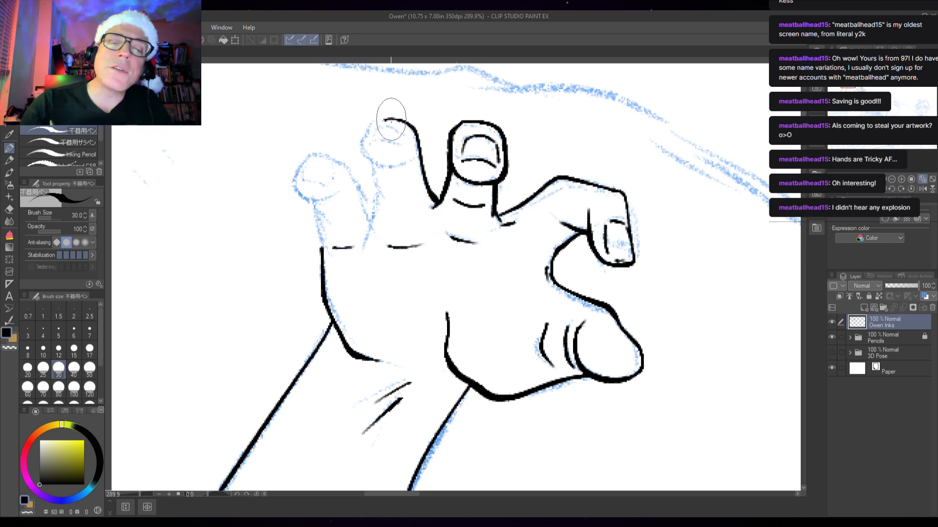
Step: Ink the ring finger's rounded tip, fingernail and outer side in black over the blue pencil sketch
{"action": "mouse_move", "coordinate": [385, 120]}
{"action": "left_mouse_down"}
{"action": "mouse_move", "coordinate": [360, 145]}
{"action": "mouse_move", "coordinate": [374, 166]}
{"action": "mouse_move", "coordinate": [398, 168]}
{"action": "mouse_move", "coordinate": [413, 155]}
{"action": "mouse_move", "coordinate": [414, 144]}
{"action": "mouse_move", "coordinate": [388, 142]}
{"action": "mouse_move", "coordinate": [403, 151]}
{"action": "mouse_move", "coordinate": [388, 127]}
{"action": "mouse_move", "coordinate": [402, 136]}
{"action": "mouse_move", "coordinate": [382, 128]}
{"action": "mouse_move", "coordinate": [372, 142]}
{"action": "mouse_move", "coordinate": [405, 147]}
{"action": "left_mouse_up"}
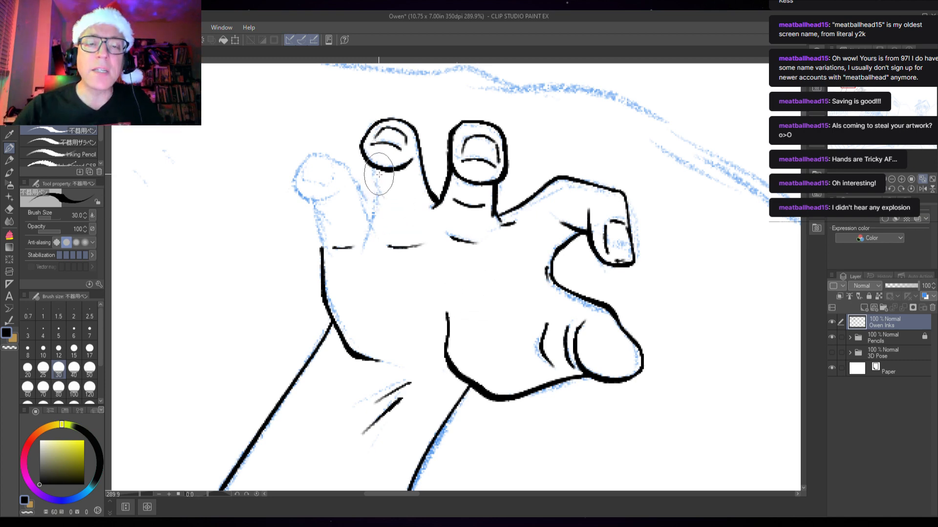
{"action": "left_click_drag", "start_coordinate": [374, 170], "coordinate": [398, 205]}
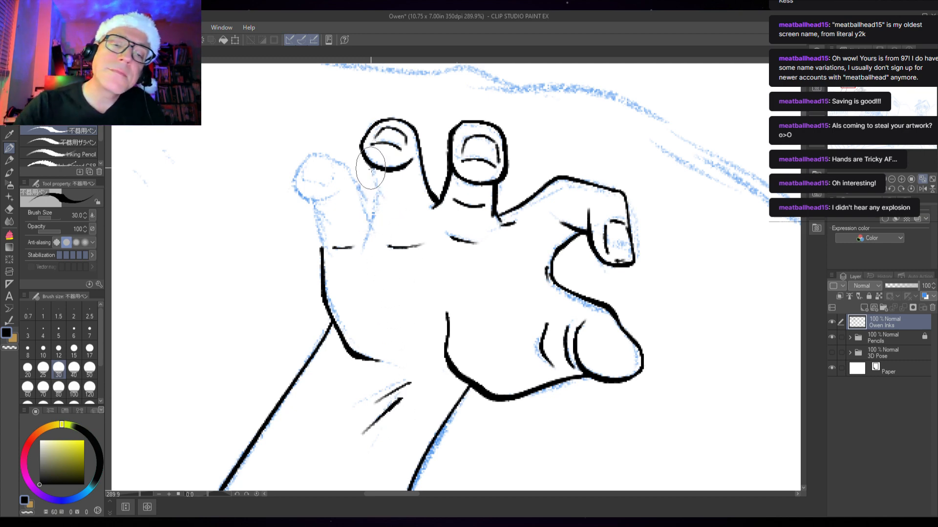
{"action": "left_click_drag", "start_coordinate": [370, 168], "coordinate": [369, 221]}
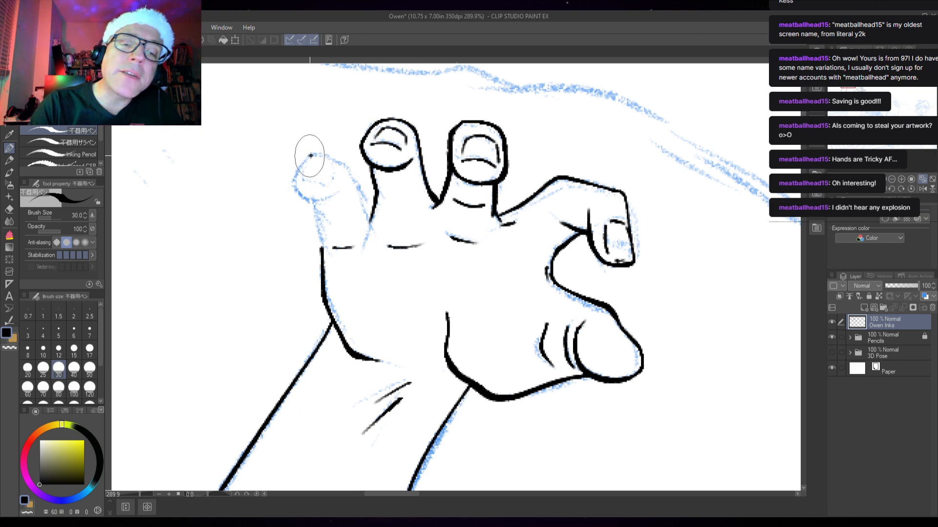
Step: Ink the little finger's lower fingertip curve and fingernail, redrawing the nail's upper curve as a small arc
{"action": "mouse_move", "coordinate": [311, 155]}
{"action": "left_mouse_down"}
{"action": "mouse_move", "coordinate": [295, 186]}
{"action": "mouse_move", "coordinate": [308, 201]}
{"action": "mouse_move", "coordinate": [346, 186]}
{"action": "mouse_move", "coordinate": [303, 180]}
{"action": "mouse_move", "coordinate": [324, 184]}
{"action": "mouse_move", "coordinate": [331, 172]}
{"action": "left_mouse_up"}
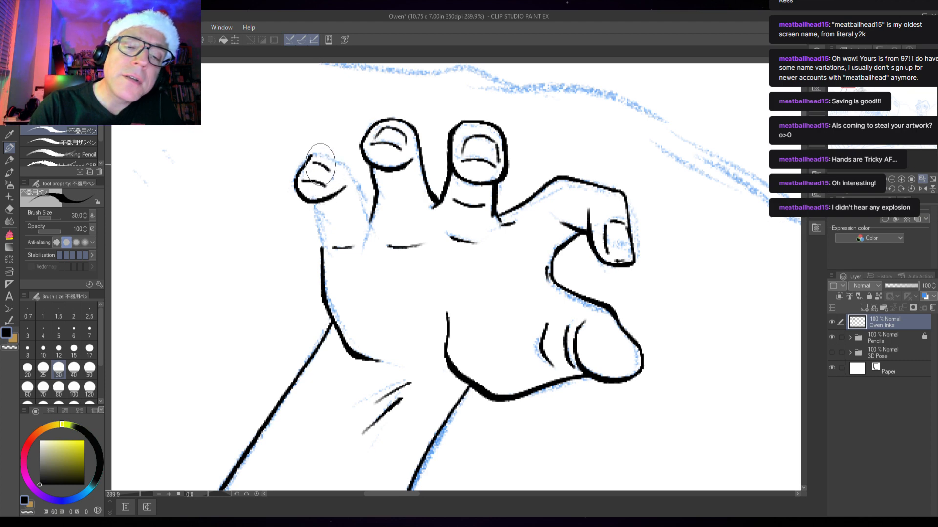
{"action": "key", "text": "ctrl+z"}
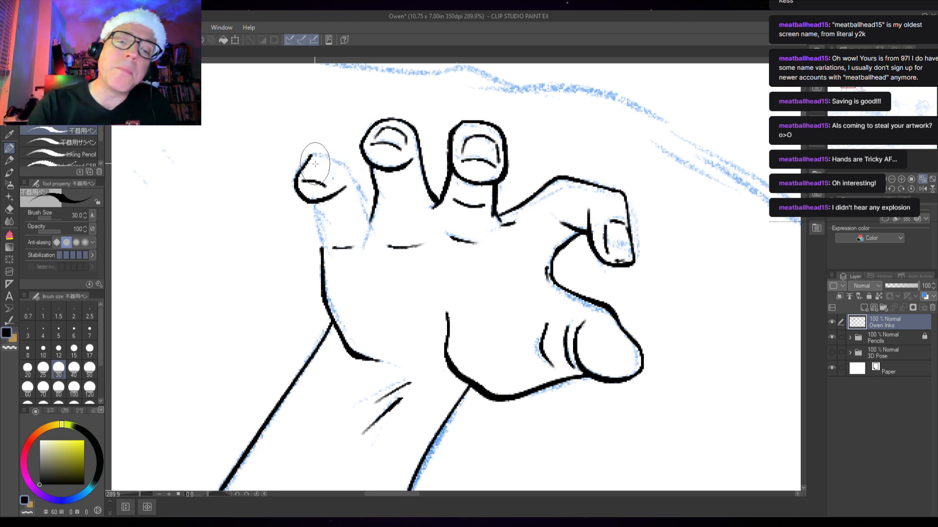
{"action": "mouse_move", "coordinate": [313, 166]}
{"action": "left_mouse_down"}
{"action": "mouse_move", "coordinate": [333, 171]}
{"action": "mouse_move", "coordinate": [309, 170]}
{"action": "left_mouse_up"}
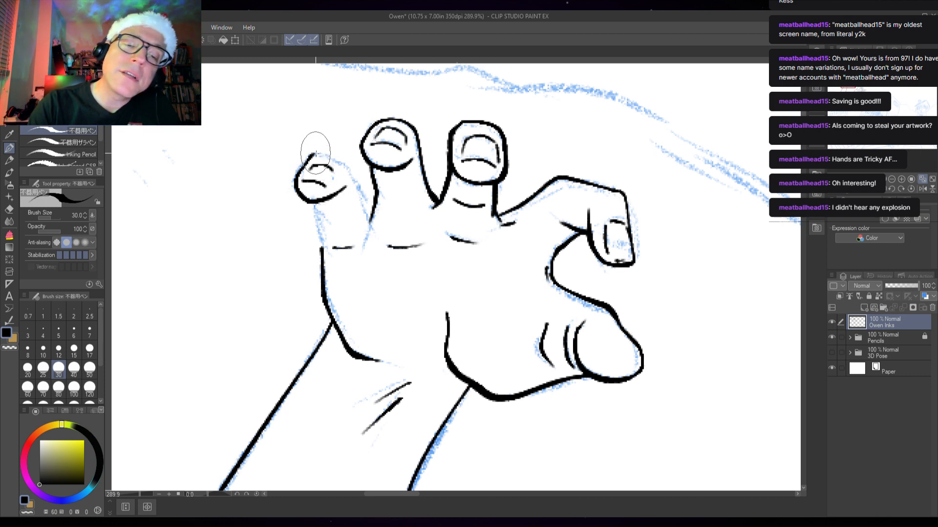
Step: Ink the little finger's upper contour from the fingertip to the base of the ring finger, and touch up the fingertip's inner edge
{"action": "left_click_drag", "start_coordinate": [343, 157], "coordinate": [375, 218]}
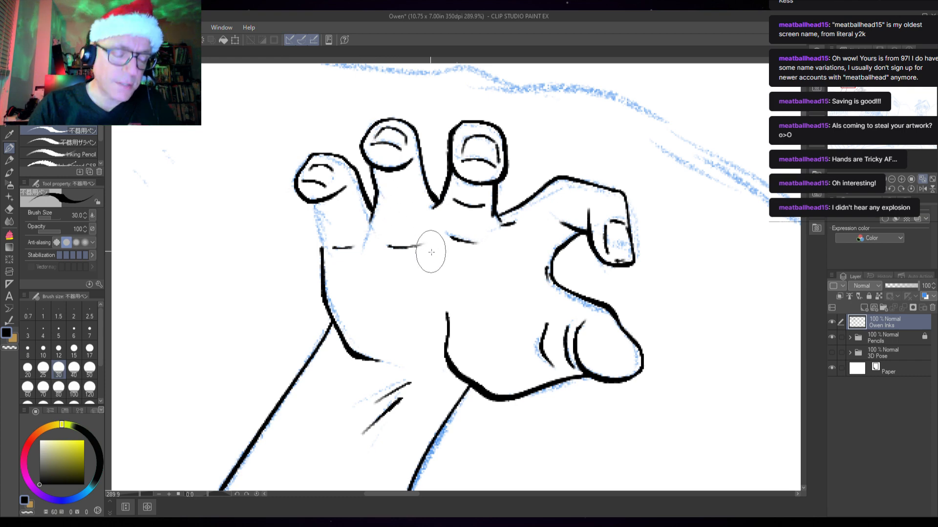
{"action": "key", "text": "ctrl+z"}
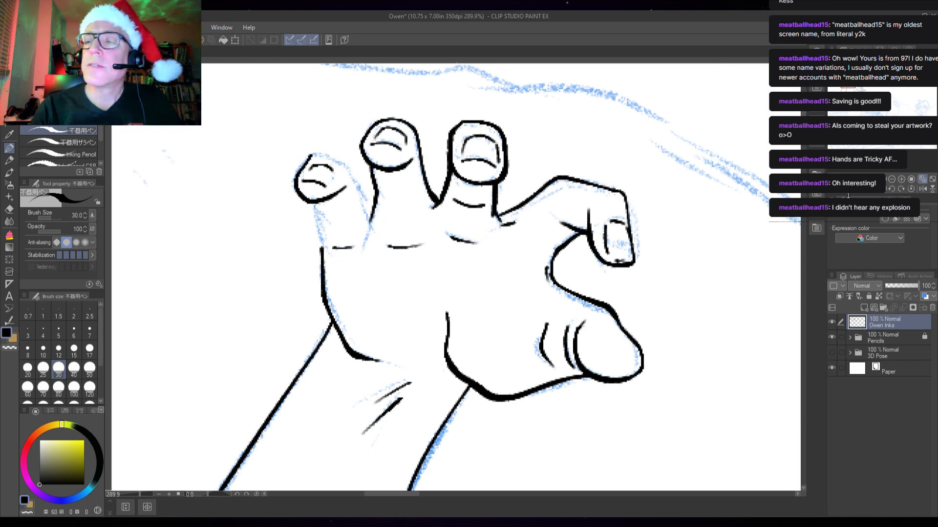
{"action": "left_click_drag", "start_coordinate": [857, 189], "coordinate": [838, 196]}
{"action": "left_click_drag", "start_coordinate": [468, 358], "coordinate": [580, 217]}
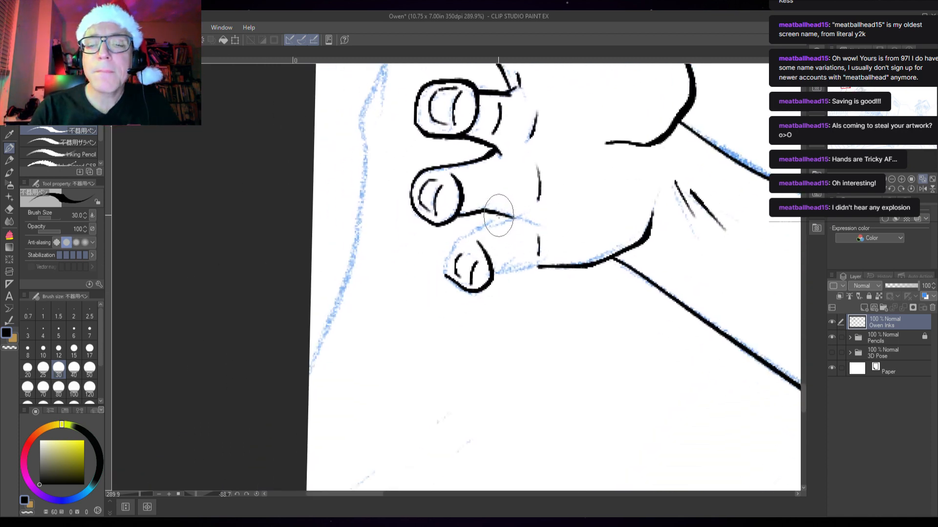
{"action": "left_click_drag", "start_coordinate": [498, 215], "coordinate": [450, 248]}
{"action": "key", "text": "ctrl+z"}
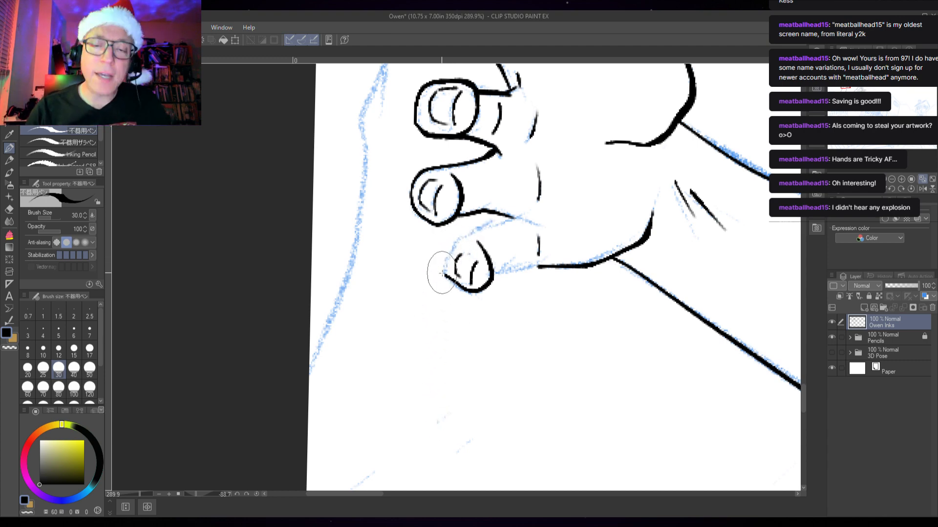
{"action": "mouse_move", "coordinate": [444, 274]}
{"action": "left_mouse_down"}
{"action": "mouse_move", "coordinate": [453, 238]}
{"action": "mouse_move", "coordinate": [516, 216]}
{"action": "left_mouse_up"}
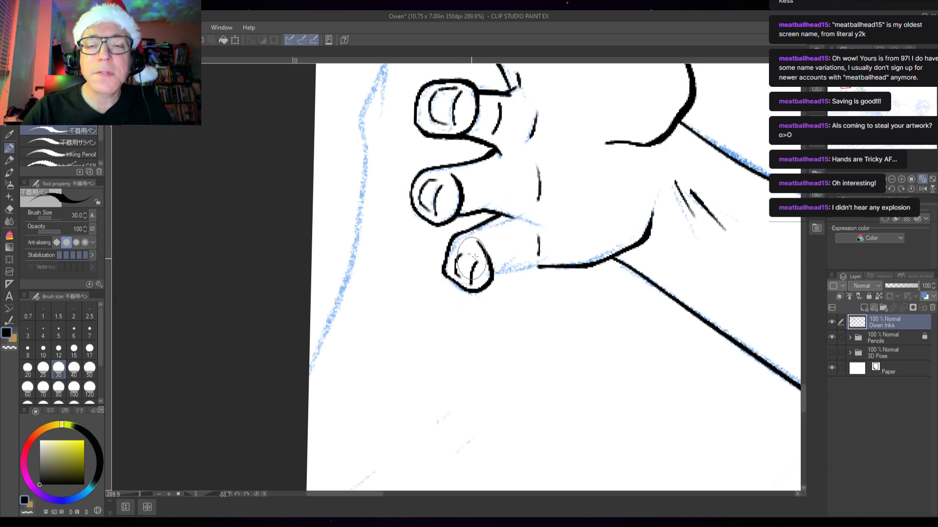
{"action": "left_click_drag", "start_coordinate": [490, 260], "coordinate": [489, 241]}
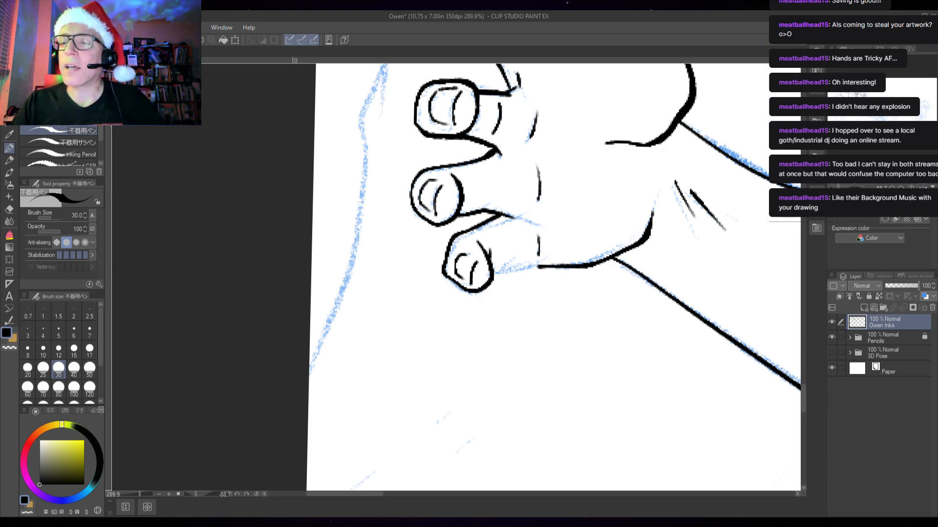
Step: Ink the little finger's outer side from below the fingertip down to the palm edge, redrawing the first attempt
{"action": "mouse_move", "coordinate": [605, 184]}
{"action": "left_mouse_down"}
{"action": "mouse_move", "coordinate": [611, 359]}
{"action": "mouse_move", "coordinate": [582, 399]}
{"action": "left_mouse_up"}
{"action": "left_click_drag", "start_coordinate": [531, 430], "coordinate": [535, 214]}
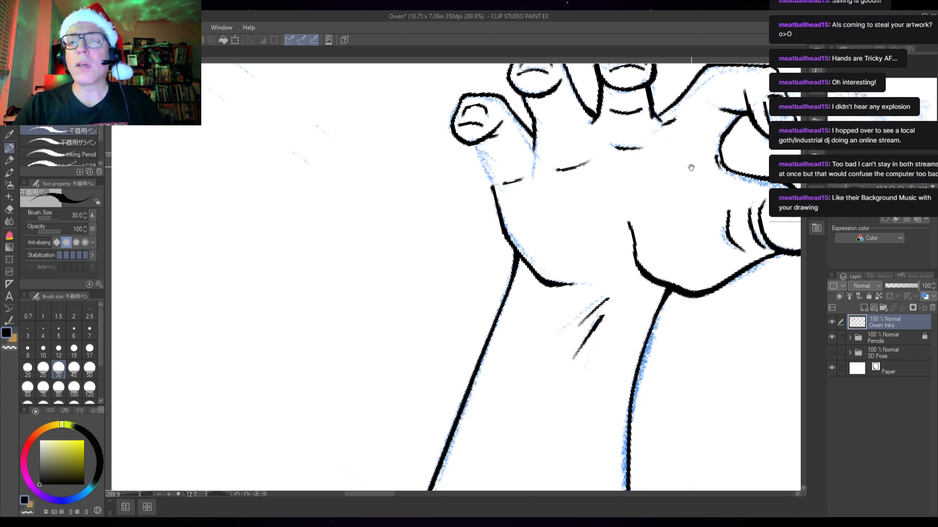
{"action": "left_click_drag", "start_coordinate": [689, 168], "coordinate": [575, 278]}
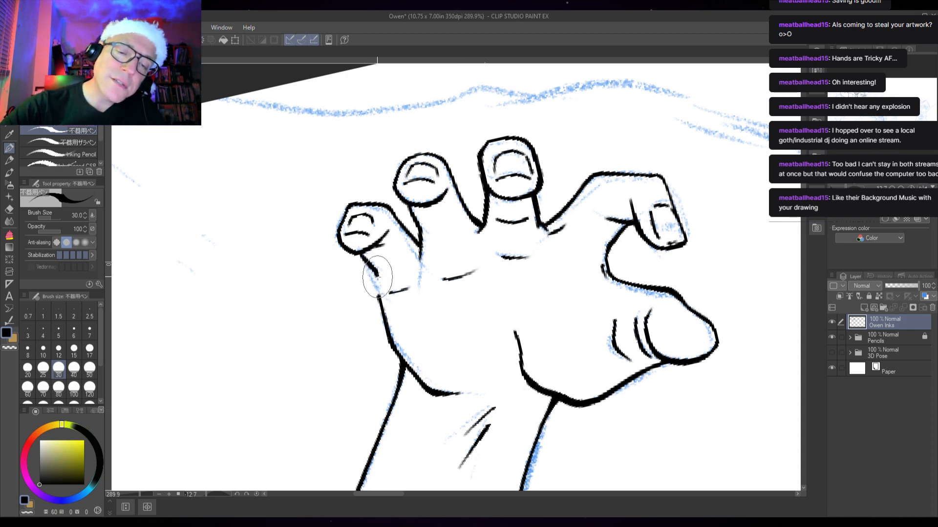
{"action": "left_click_drag", "start_coordinate": [365, 258], "coordinate": [380, 309]}
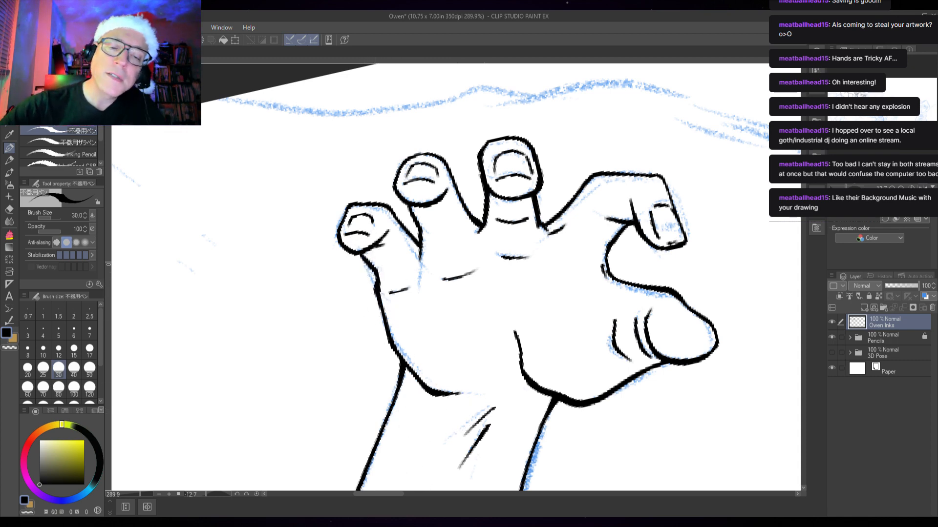
{"action": "key", "text": "ctrl+z"}
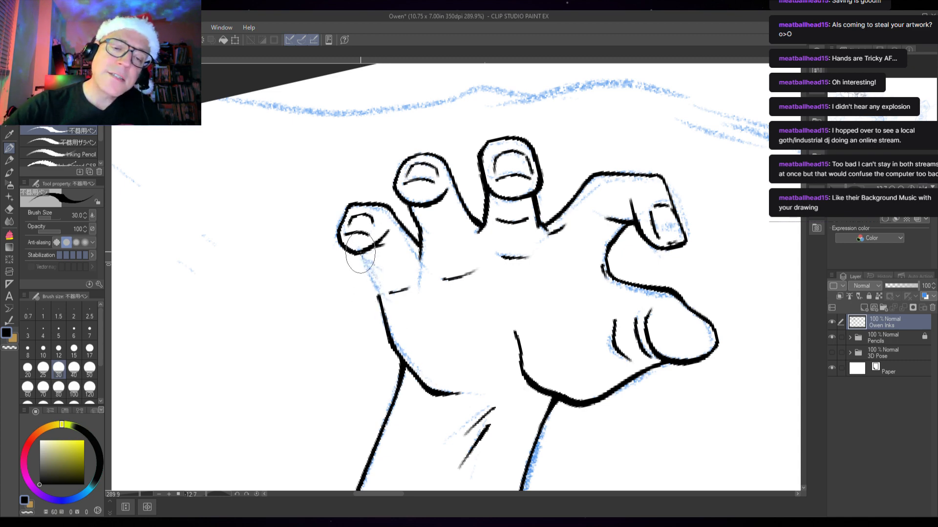
{"action": "left_click_drag", "start_coordinate": [370, 267], "coordinate": [379, 280]}
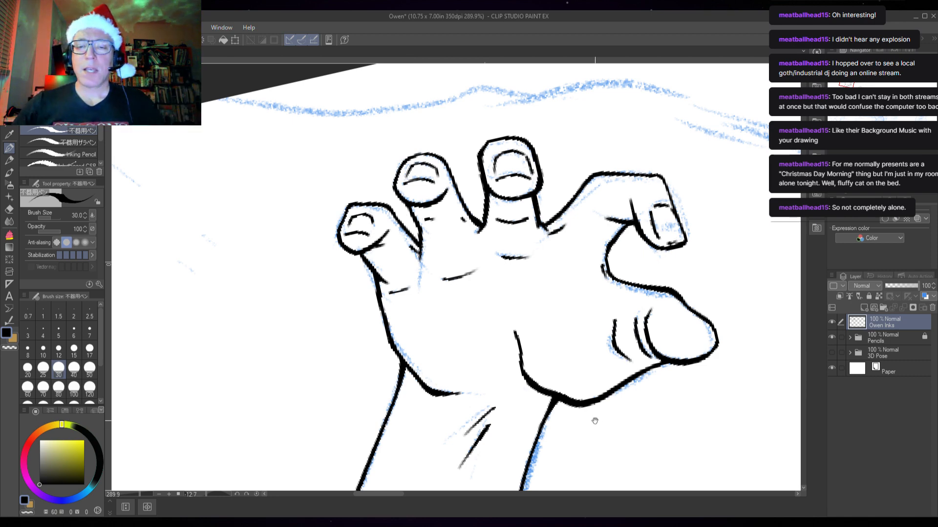
Step: Ink two long curved hair strands sweeping down beside the character's far eye, following the blue sketch
{"action": "mouse_move", "coordinate": [597, 422]}
{"action": "left_mouse_down"}
{"action": "mouse_move", "coordinate": [603, 376]}
{"action": "mouse_move", "coordinate": [624, 335]}
{"action": "mouse_move", "coordinate": [609, 301]}
{"action": "left_mouse_up"}
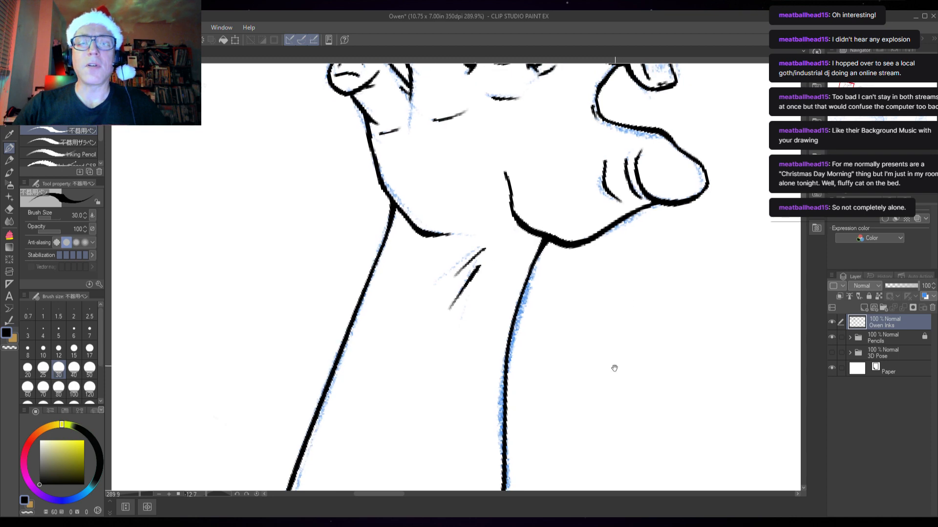
{"action": "scroll", "coordinate": [611, 366], "scroll_direction": "down", "scroll_amount": 3}
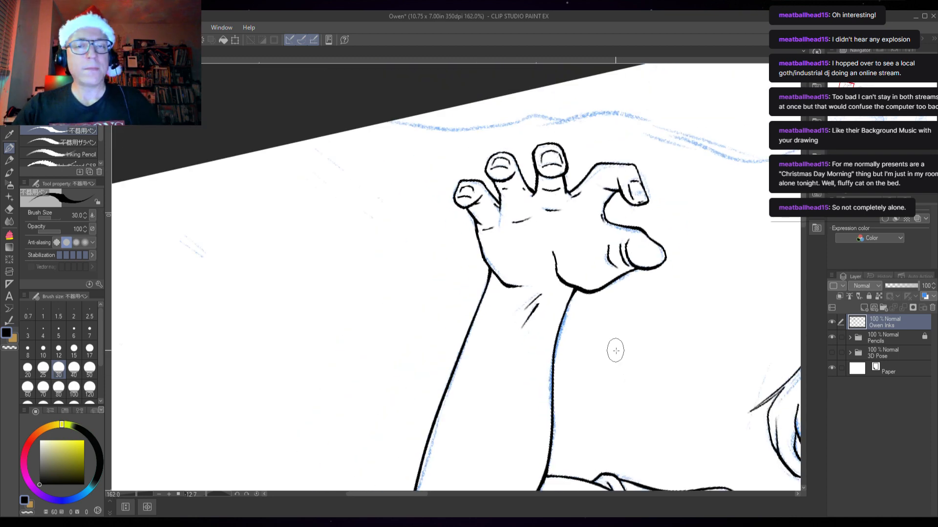
{"action": "left_click_drag", "start_coordinate": [697, 371], "coordinate": [542, 268]}
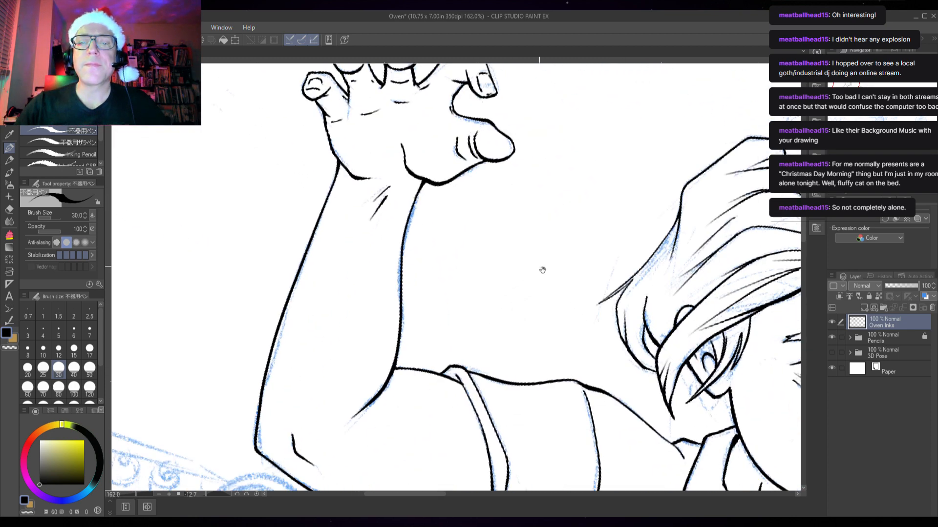
{"action": "left_click_drag", "start_coordinate": [607, 362], "coordinate": [442, 249]}
{"action": "left_click_drag", "start_coordinate": [684, 349], "coordinate": [560, 340]}
{"action": "left_click_drag", "start_coordinate": [710, 314], "coordinate": [614, 319]}
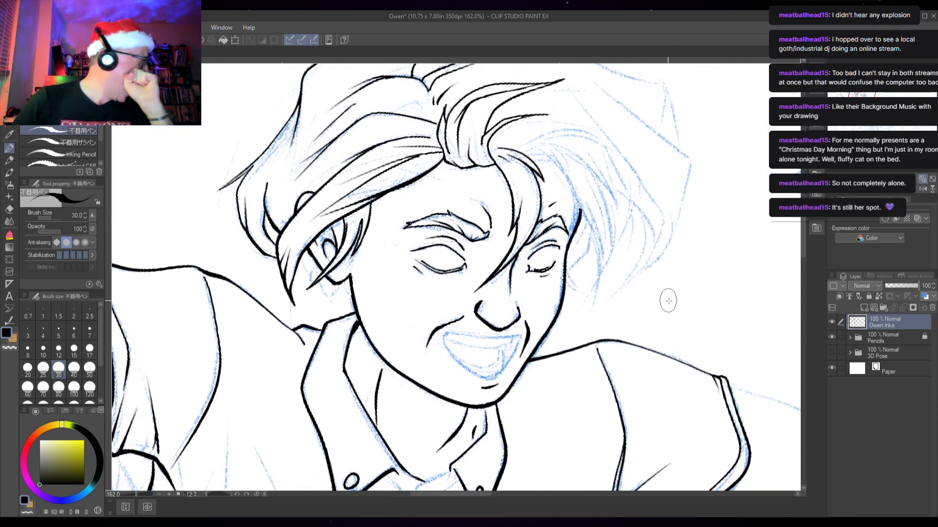
{"action": "scroll", "coordinate": [643, 287], "scroll_direction": "up", "scroll_amount": 1}
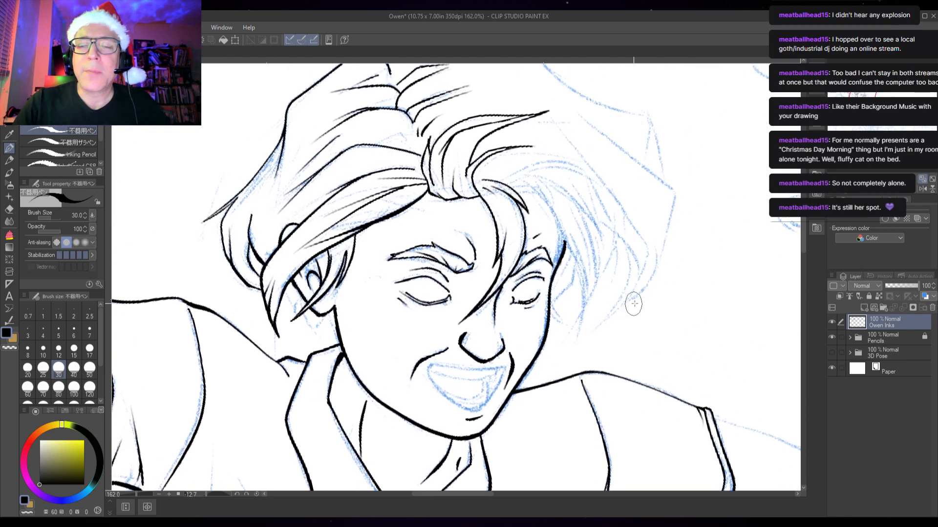
{"action": "scroll", "coordinate": [649, 282], "scroll_direction": "up", "scroll_amount": 1}
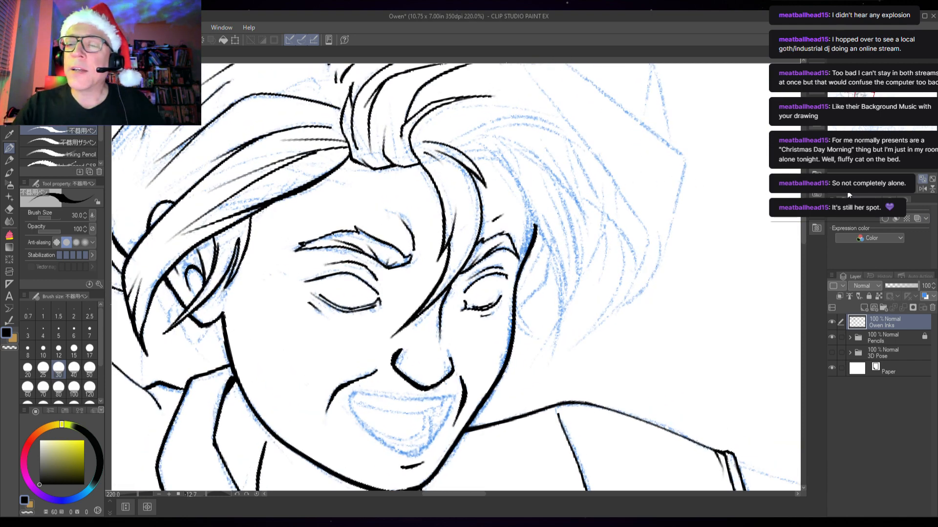
{"action": "left_click_drag", "start_coordinate": [848, 192], "coordinate": [856, 191]}
{"action": "left_click_drag", "start_coordinate": [601, 321], "coordinate": [625, 266]}
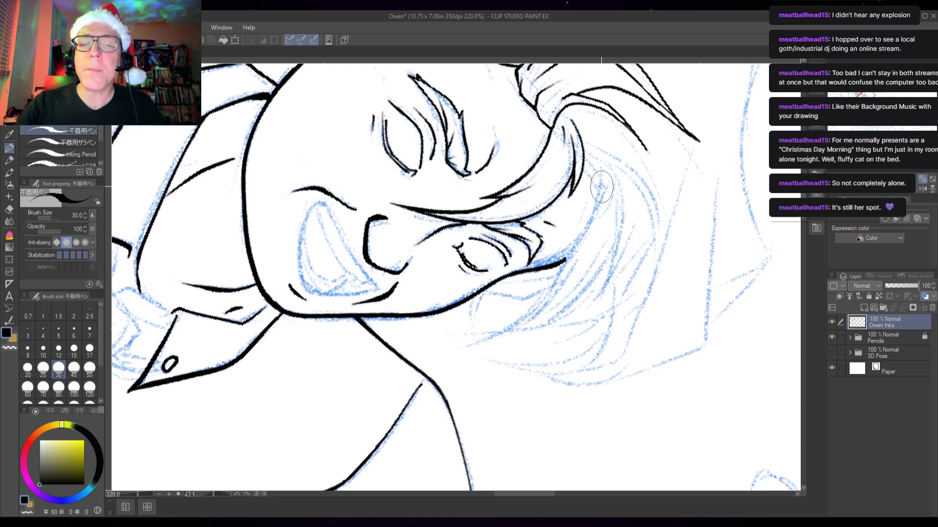
{"action": "mouse_move", "coordinate": [598, 164]}
{"action": "left_mouse_down"}
{"action": "mouse_move", "coordinate": [587, 227]}
{"action": "mouse_move", "coordinate": [529, 317]}
{"action": "left_mouse_up"}
{"action": "mouse_move", "coordinate": [579, 255]}
{"action": "left_mouse_down"}
{"action": "mouse_move", "coordinate": [554, 292]}
{"action": "mouse_move", "coordinate": [464, 346]}
{"action": "left_mouse_up"}
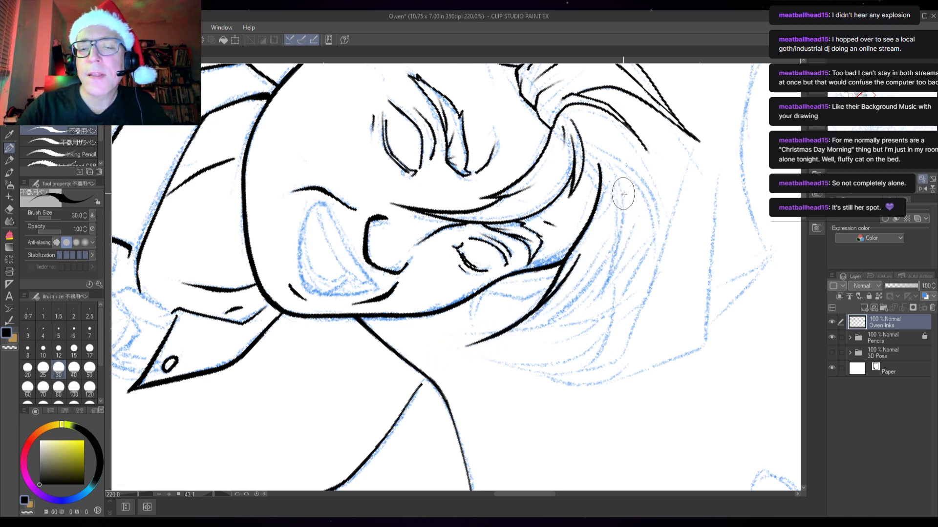
{"action": "mouse_move", "coordinate": [624, 194]}
{"action": "left_mouse_down"}
{"action": "mouse_move", "coordinate": [617, 238]}
{"action": "mouse_move", "coordinate": [593, 278]}
{"action": "mouse_move", "coordinate": [566, 311]}
{"action": "mouse_move", "coordinate": [523, 334]}
{"action": "left_mouse_up"}
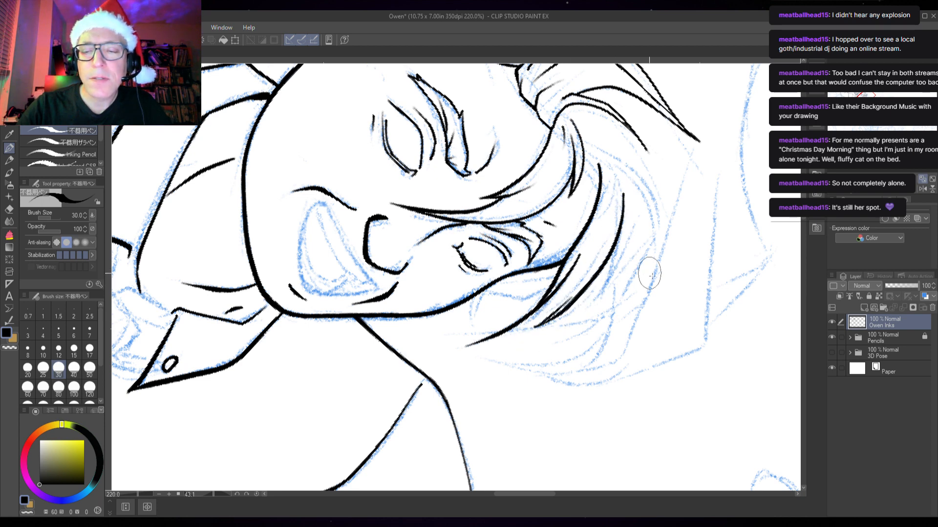
{"action": "key", "text": "ctrl+z"}
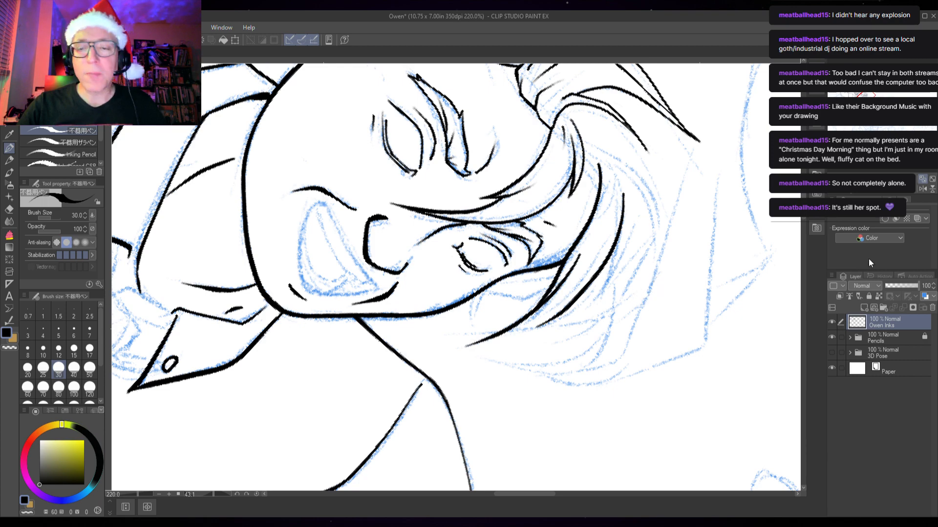
Step: Ink the outer edge of the hair lock beside the face, curving up from its pointed tip to the neighbouring strand
{"action": "left_click_drag", "start_coordinate": [856, 189], "coordinate": [852, 189]}
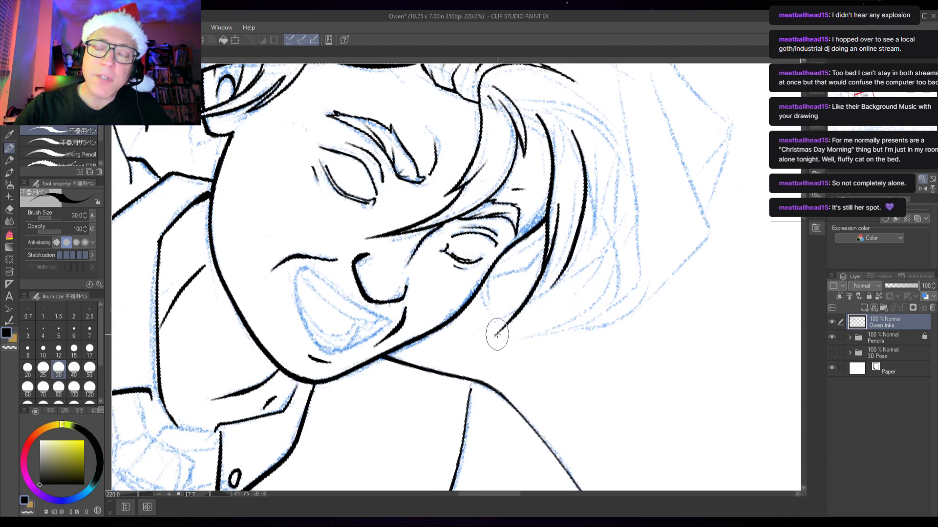
{"action": "mouse_move", "coordinate": [496, 336]}
{"action": "left_mouse_down"}
{"action": "mouse_move", "coordinate": [548, 289]}
{"action": "mouse_move", "coordinate": [569, 215]}
{"action": "left_mouse_up"}
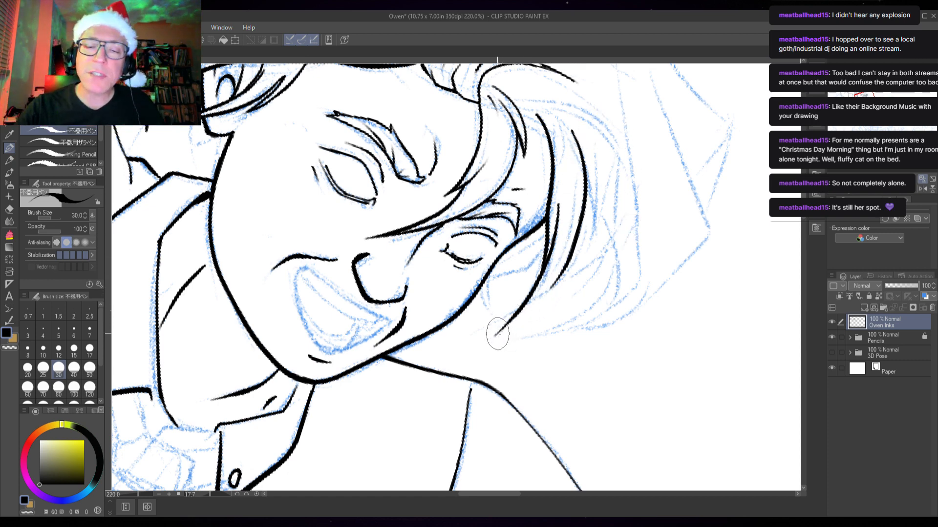
{"action": "mouse_move", "coordinate": [496, 336]}
{"action": "left_mouse_down"}
{"action": "mouse_move", "coordinate": [555, 277]}
{"action": "mouse_move", "coordinate": [582, 151]}
{"action": "left_mouse_up"}
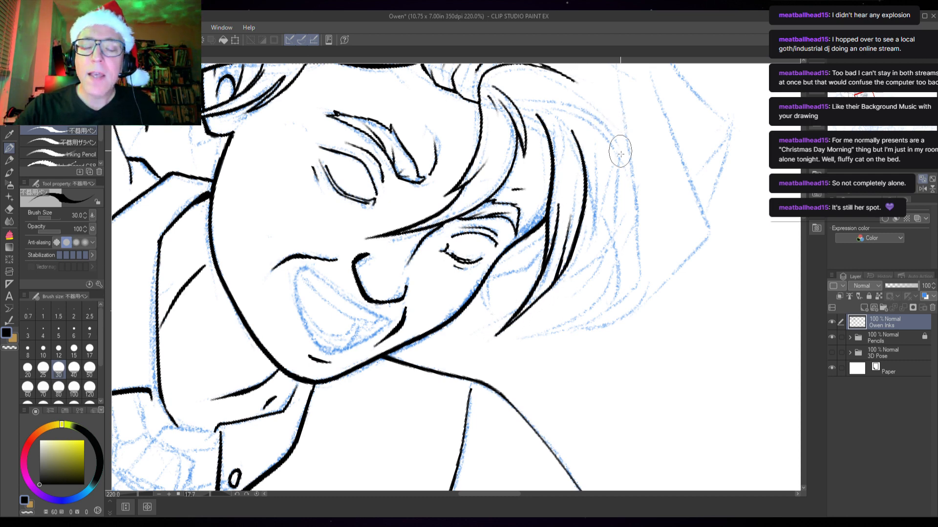
{"action": "key", "text": "ctrl+z"}
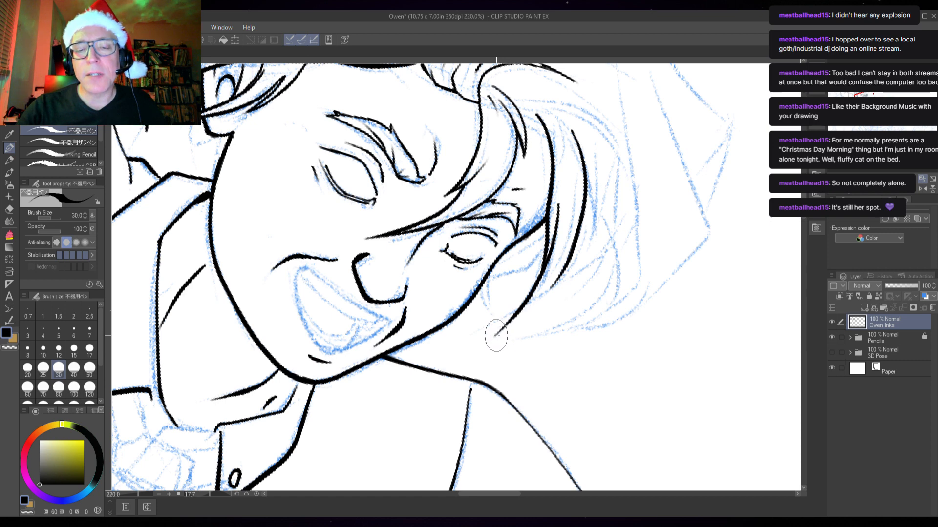
{"action": "mouse_move", "coordinate": [495, 336]}
{"action": "left_mouse_down"}
{"action": "mouse_move", "coordinate": [552, 286]}
{"action": "mouse_move", "coordinate": [570, 236]}
{"action": "left_mouse_up"}
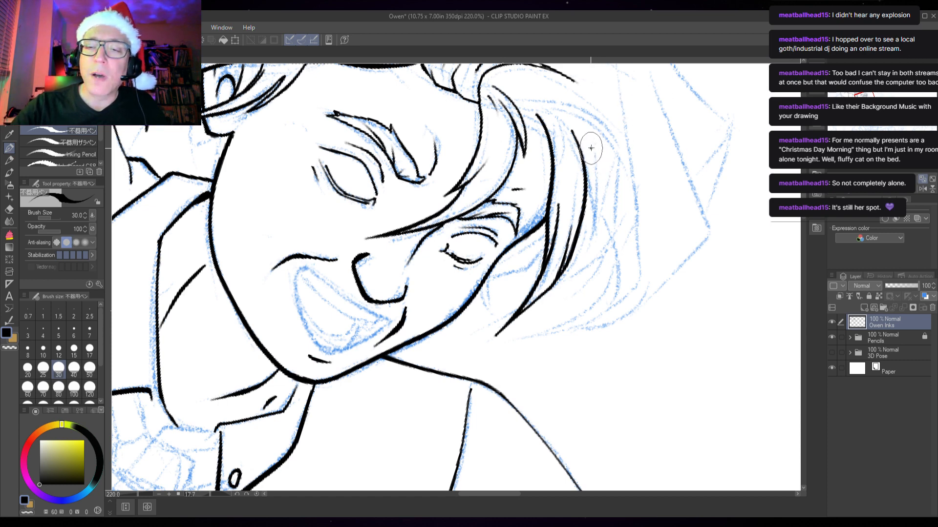
Step: Add a thin curved strand line outside the inked hair lock, undoing the extra stroke beside it
{"action": "mouse_move", "coordinate": [591, 148]}
{"action": "left_mouse_down"}
{"action": "mouse_move", "coordinate": [596, 215]}
{"action": "mouse_move", "coordinate": [588, 247]}
{"action": "left_mouse_up"}
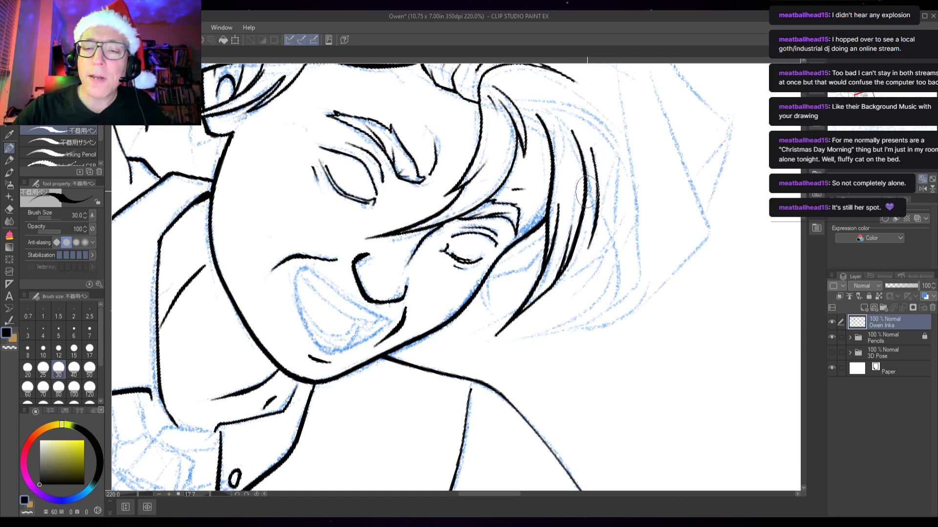
{"action": "left_click_drag", "start_coordinate": [586, 182], "coordinate": [586, 258]}
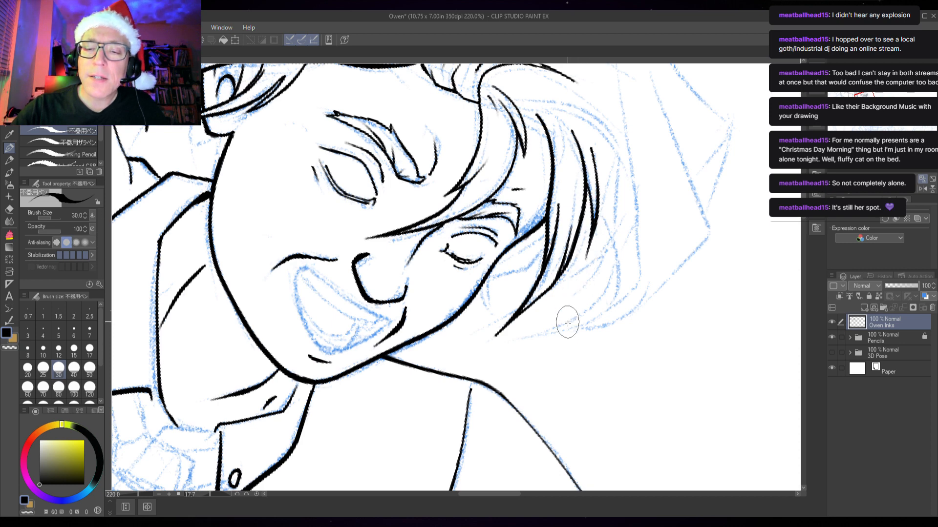
{"action": "key", "text": "ctrl+z"}
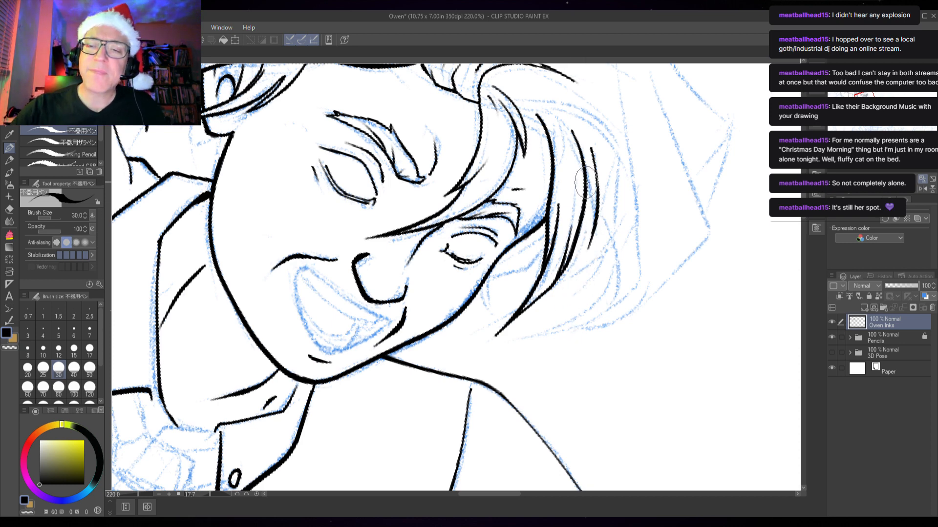
Step: Ink a thin strand along the side lock and a curved strand branching outward from it, following the blue sketch
{"action": "left_click_drag", "start_coordinate": [586, 195], "coordinate": [578, 267]}
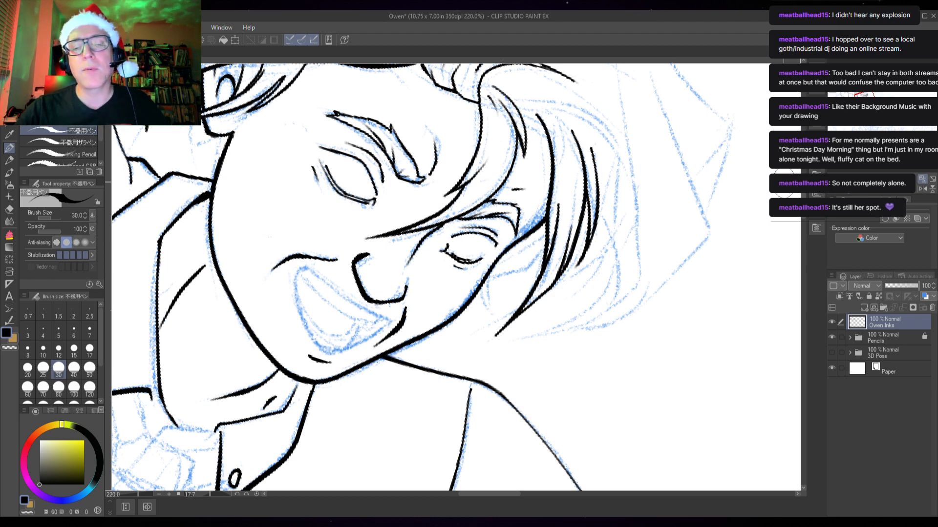
{"action": "left_click", "coordinate": [911, 192]}
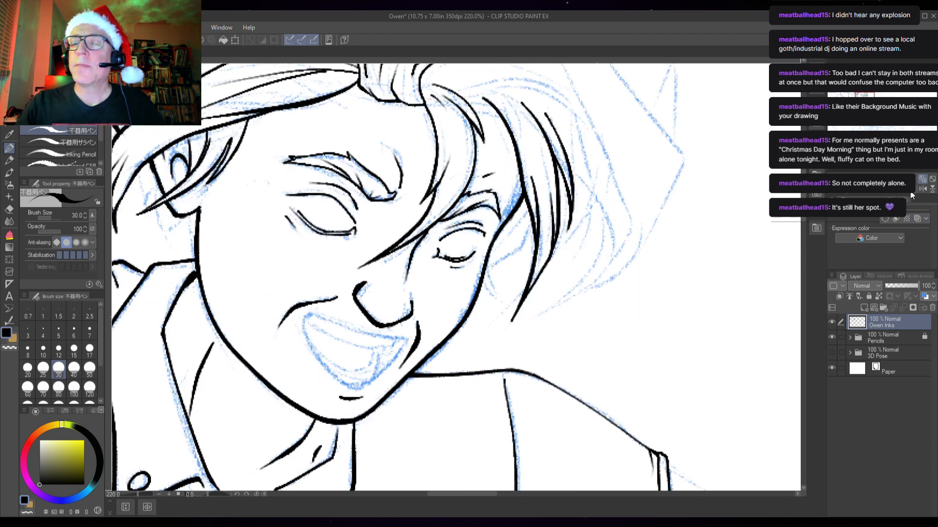
{"action": "left_click_drag", "start_coordinate": [605, 290], "coordinate": [591, 349]}
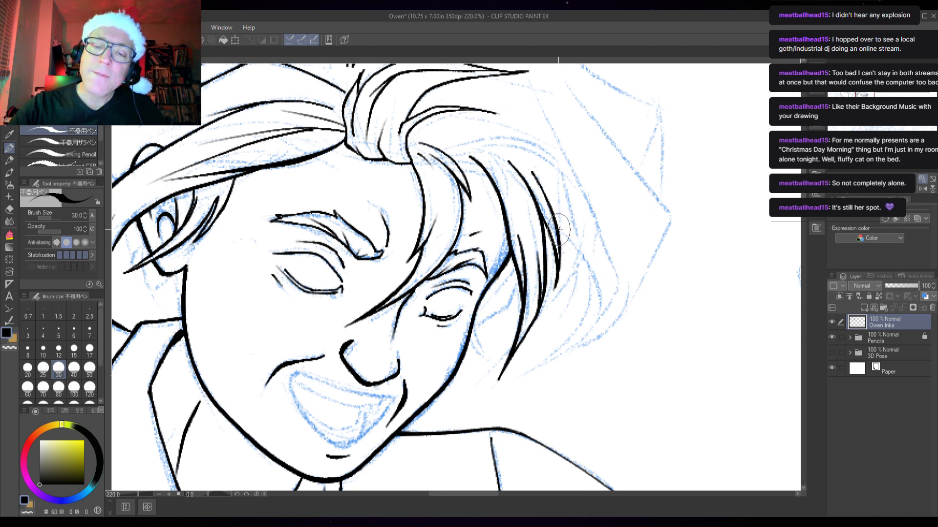
{"action": "mouse_move", "coordinate": [558, 228]}
{"action": "left_mouse_down"}
{"action": "mouse_move", "coordinate": [578, 245]}
{"action": "mouse_move", "coordinate": [598, 312]}
{"action": "left_mouse_up"}
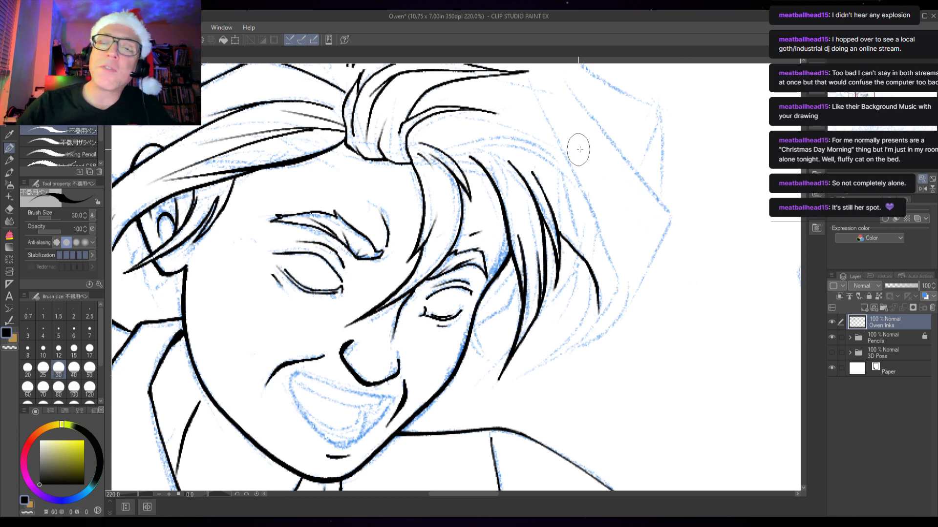
Step: Ink the long outer contour of the side hair down to its pointed lower tip and add an inner strand, redrawing its first attempt
{"action": "mouse_move", "coordinate": [546, 114]}
{"action": "left_mouse_down"}
{"action": "mouse_move", "coordinate": [620, 282]}
{"action": "mouse_move", "coordinate": [586, 336]}
{"action": "mouse_move", "coordinate": [530, 364]}
{"action": "left_mouse_up"}
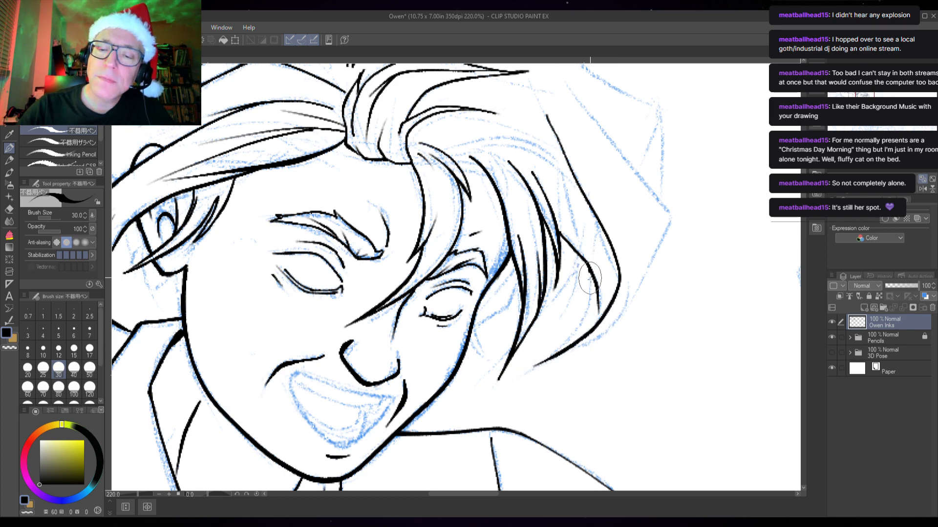
{"action": "mouse_move", "coordinate": [590, 278]}
{"action": "left_mouse_down"}
{"action": "mouse_move", "coordinate": [586, 320]}
{"action": "mouse_move", "coordinate": [547, 367]}
{"action": "left_mouse_up"}
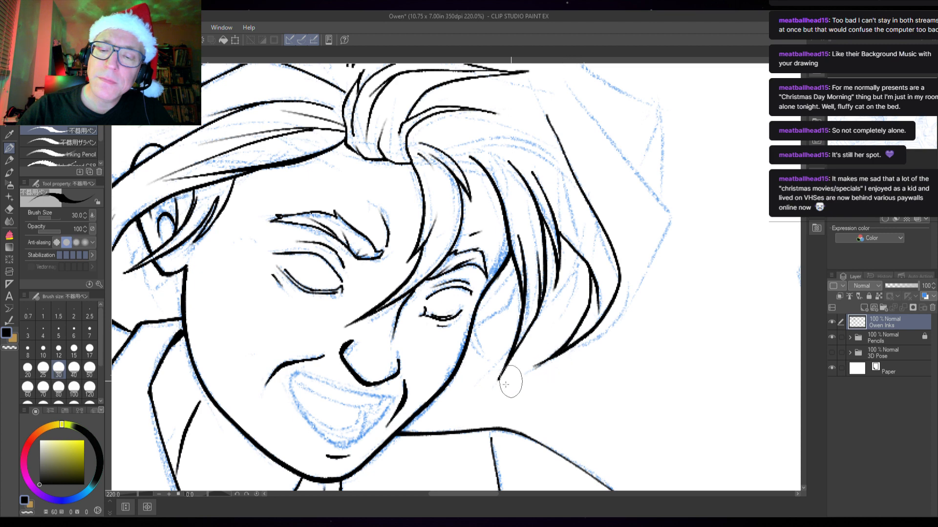
{"action": "key", "text": "ctrl+z"}
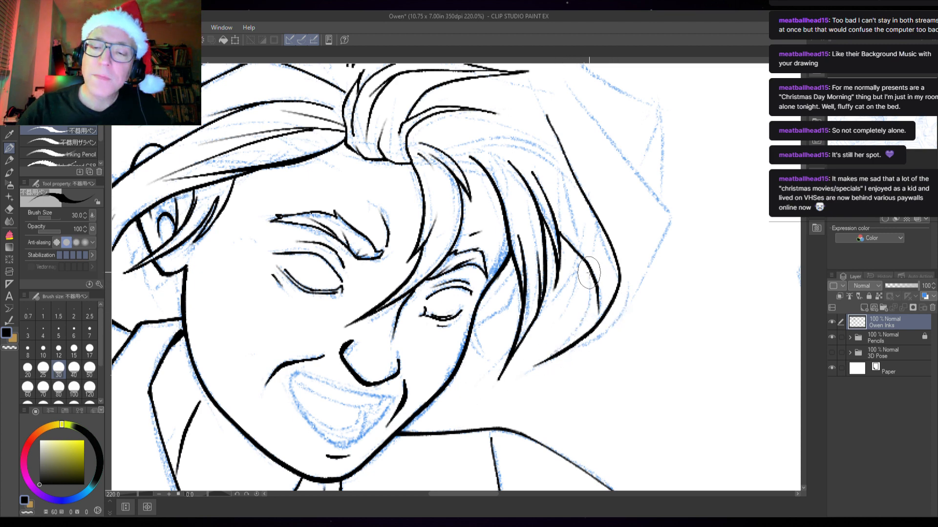
{"action": "mouse_move", "coordinate": [589, 275]}
{"action": "left_mouse_down"}
{"action": "mouse_move", "coordinate": [583, 325]}
{"action": "mouse_move", "coordinate": [530, 367]}
{"action": "left_mouse_up"}
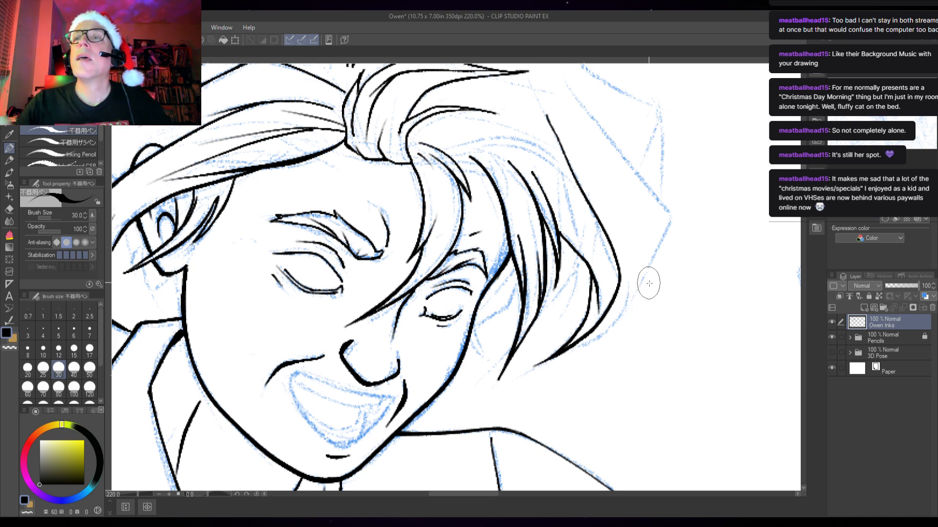
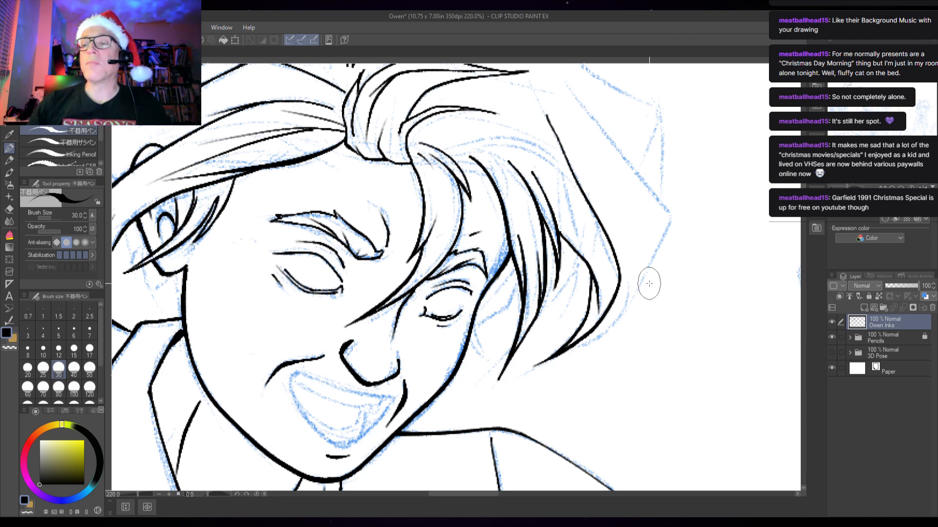
Step: Extend the side hair strand back toward the roots and touch up the short strand beside the parting
{"action": "left_click_drag", "start_coordinate": [846, 187], "coordinate": [834, 186]}
{"action": "scroll", "coordinate": [415, 320], "scroll_direction": "up", "scroll_amount": 2}
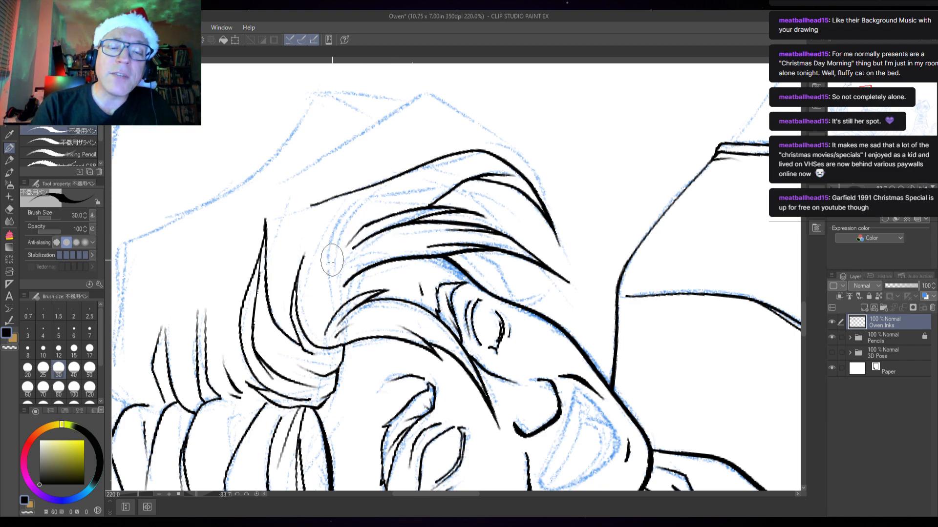
{"action": "scroll", "coordinate": [411, 259], "scroll_direction": "up", "scroll_amount": 3}
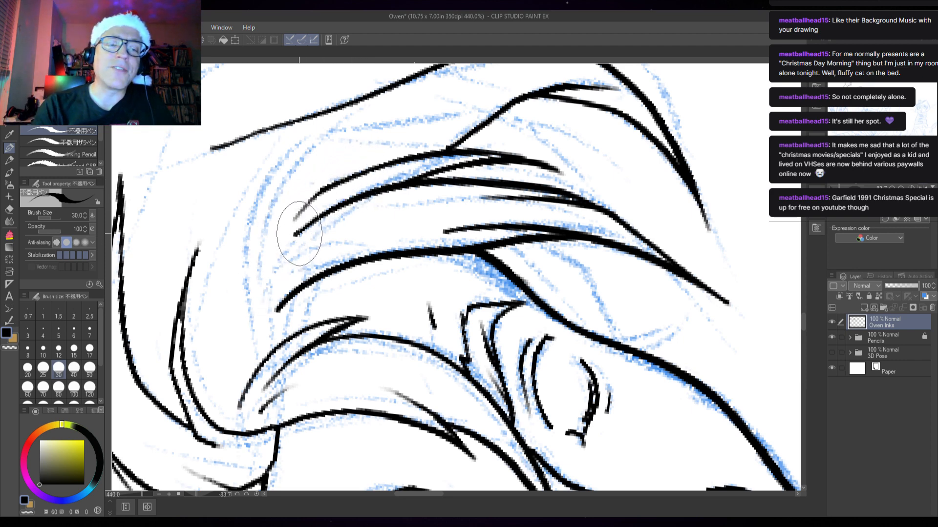
{"action": "left_click_drag", "start_coordinate": [295, 218], "coordinate": [262, 305]}
{"action": "left_click_drag", "start_coordinate": [259, 386], "coordinate": [279, 400]}
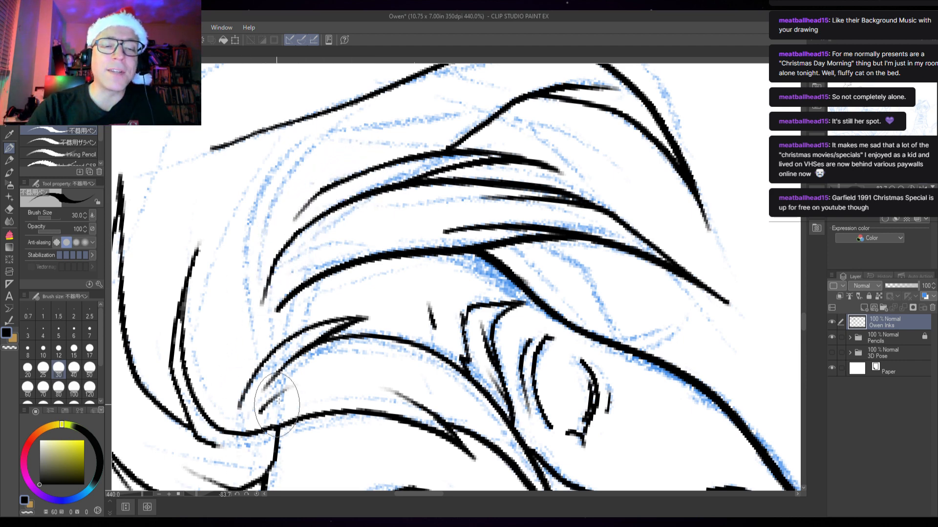
Step: Ink long curved strands sweeping from the hair roots over the top of the side hair, following the sketch
{"action": "scroll", "coordinate": [289, 374], "scroll_direction": "down", "scroll_amount": 1}
{"action": "scroll", "coordinate": [318, 348], "scroll_direction": "down", "scroll_amount": 1}
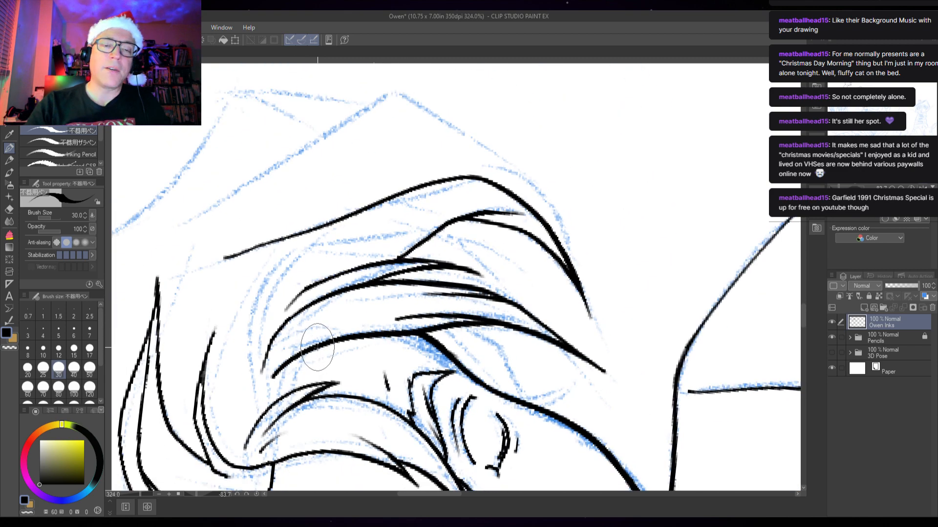
{"action": "scroll", "coordinate": [317, 348], "scroll_direction": "down", "scroll_amount": 1}
{"action": "mouse_move", "coordinate": [259, 405]}
{"action": "left_mouse_down"}
{"action": "mouse_move", "coordinate": [242, 365]}
{"action": "mouse_move", "coordinate": [265, 291]}
{"action": "mouse_move", "coordinate": [354, 247]}
{"action": "left_mouse_up"}
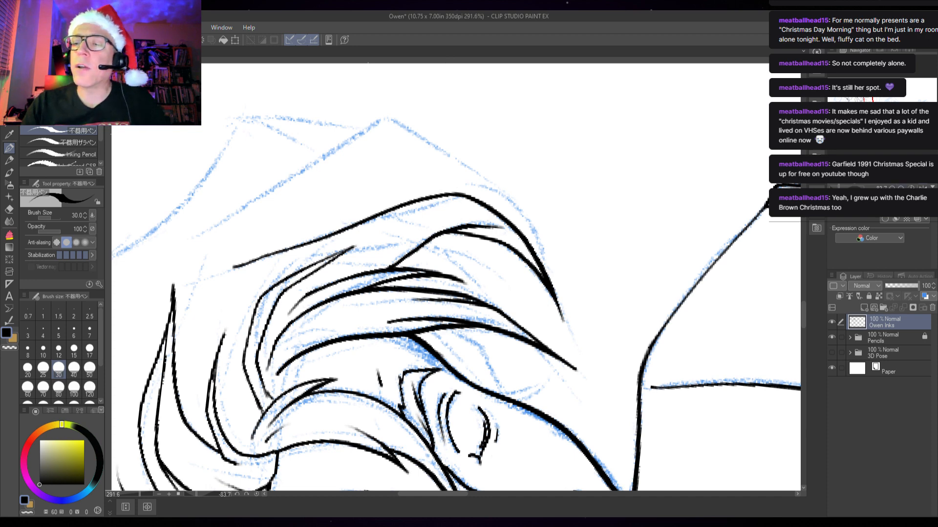
Step: Ink the small hair lock behind the far cheek, curving from the side hair to the face edge and down to a point
{"action": "key", "text": "ctrl+@"}
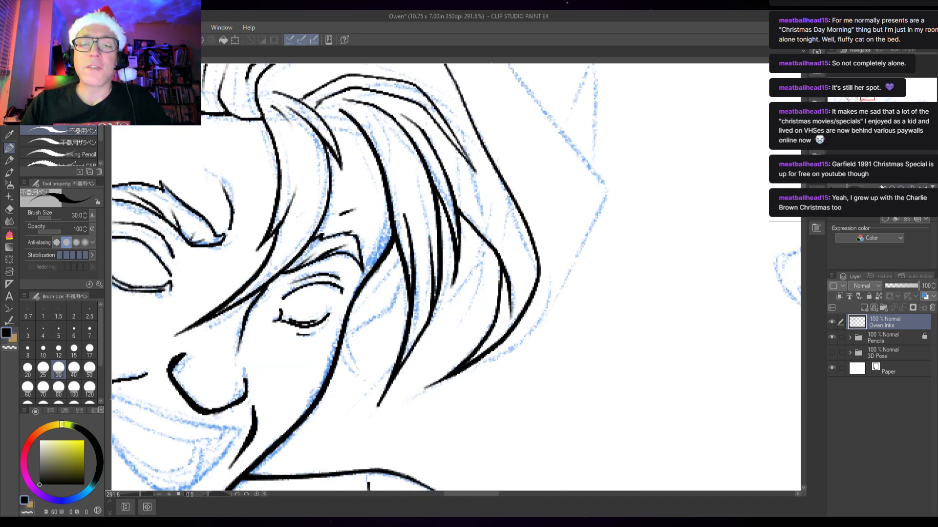
{"action": "left_click_drag", "start_coordinate": [507, 336], "coordinate": [667, 278]}
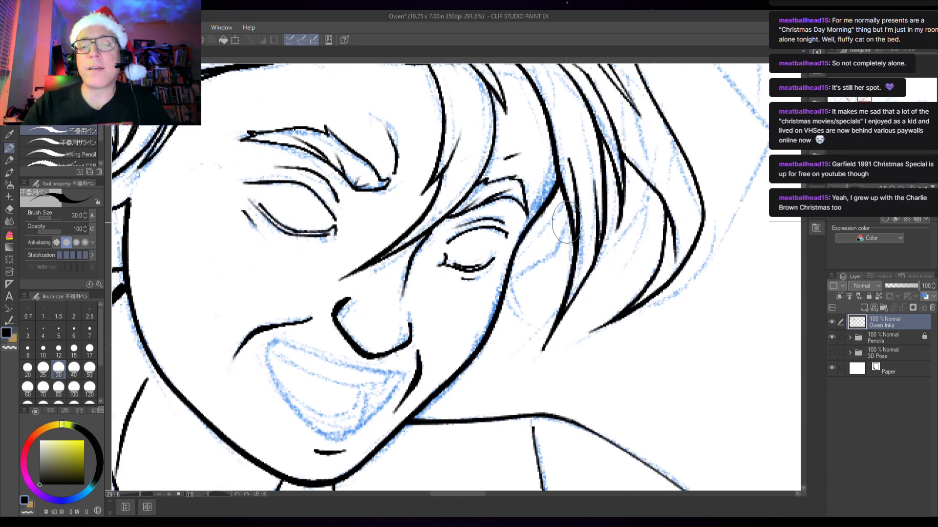
{"action": "mouse_move", "coordinate": [569, 215]}
{"action": "left_mouse_down"}
{"action": "mouse_move", "coordinate": [561, 241]}
{"action": "mouse_move", "coordinate": [511, 298]}
{"action": "left_mouse_up"}
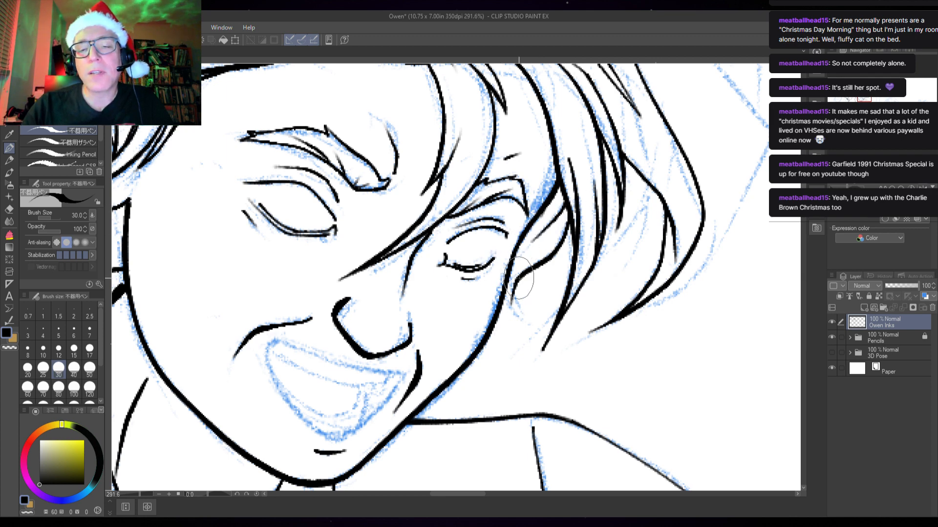
{"action": "mouse_move", "coordinate": [512, 293]}
{"action": "left_mouse_down"}
{"action": "mouse_move", "coordinate": [517, 323]}
{"action": "mouse_move", "coordinate": [508, 312]}
{"action": "mouse_move", "coordinate": [523, 335]}
{"action": "left_mouse_up"}
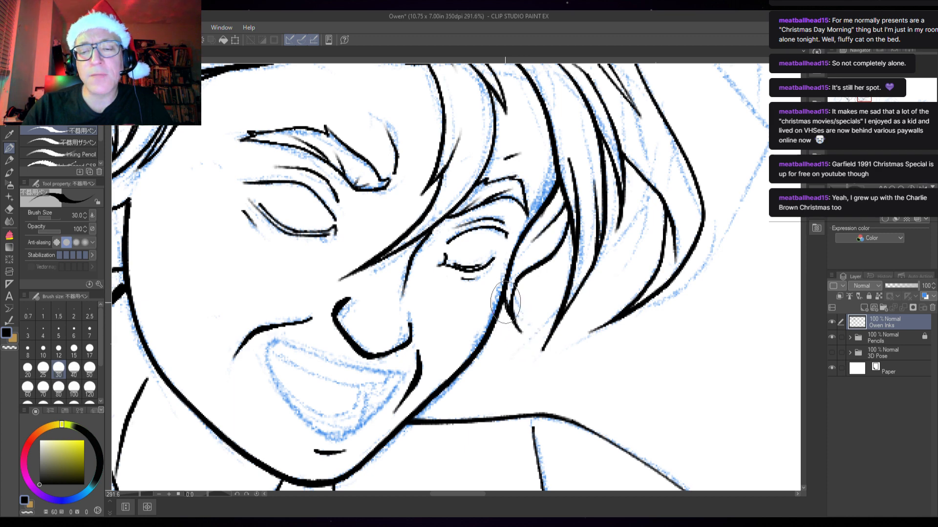
{"action": "left_click_drag", "start_coordinate": [506, 297], "coordinate": [522, 337]}
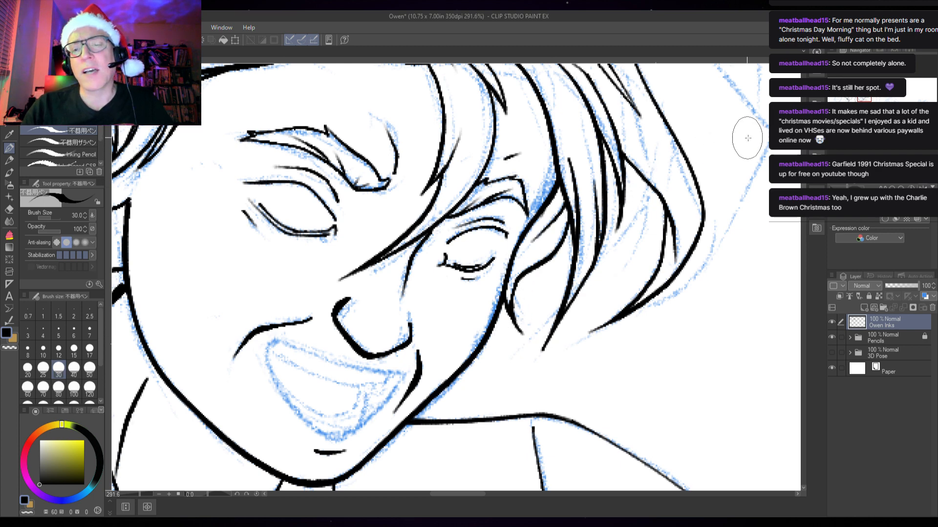
Step: Ink a curved strand joining the inner and outer side locks and a short slanted line across the hair behind the cheek
{"action": "left_click_drag", "start_coordinate": [637, 261], "coordinate": [572, 282]}
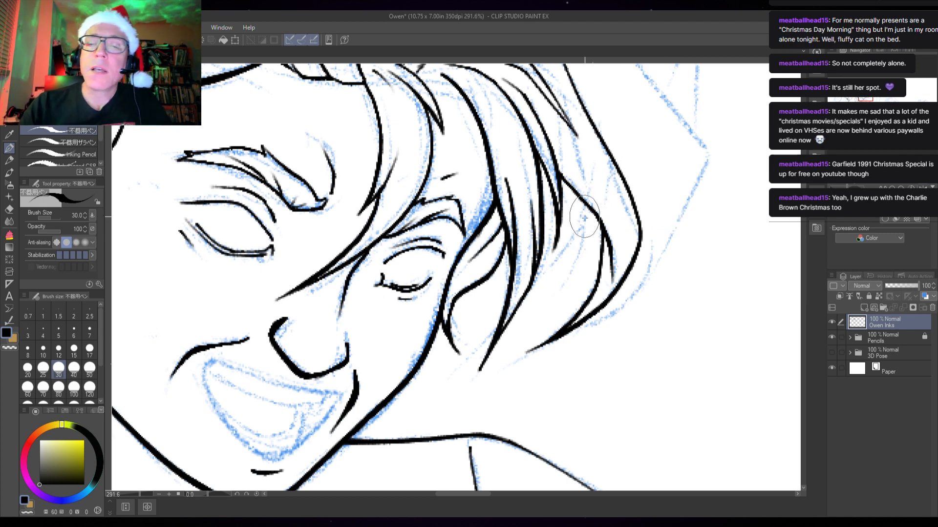
{"action": "mouse_move", "coordinate": [586, 218]}
{"action": "left_mouse_down"}
{"action": "mouse_move", "coordinate": [565, 253]}
{"action": "mouse_move", "coordinate": [533, 276]}
{"action": "left_mouse_up"}
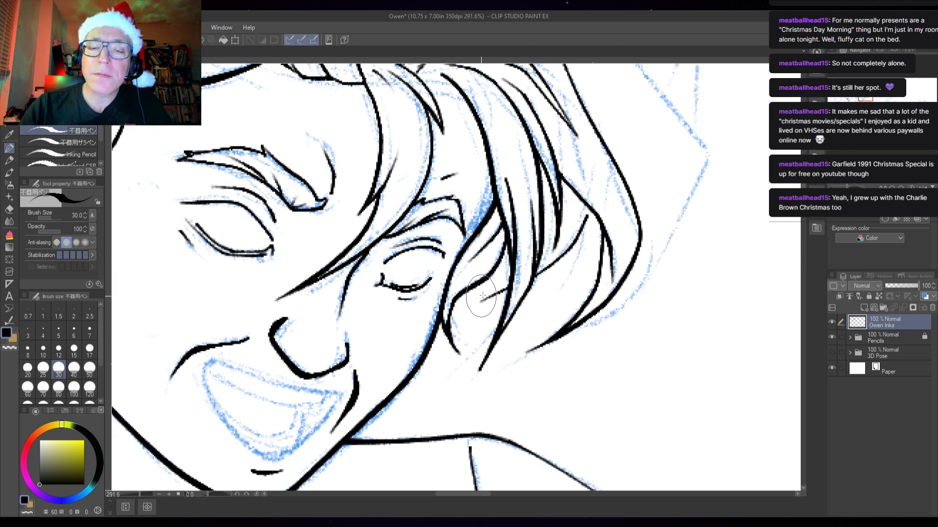
{"action": "left_click_drag", "start_coordinate": [481, 301], "coordinate": [509, 287]}
{"action": "left_click_drag", "start_coordinate": [487, 298], "coordinate": [462, 313]}
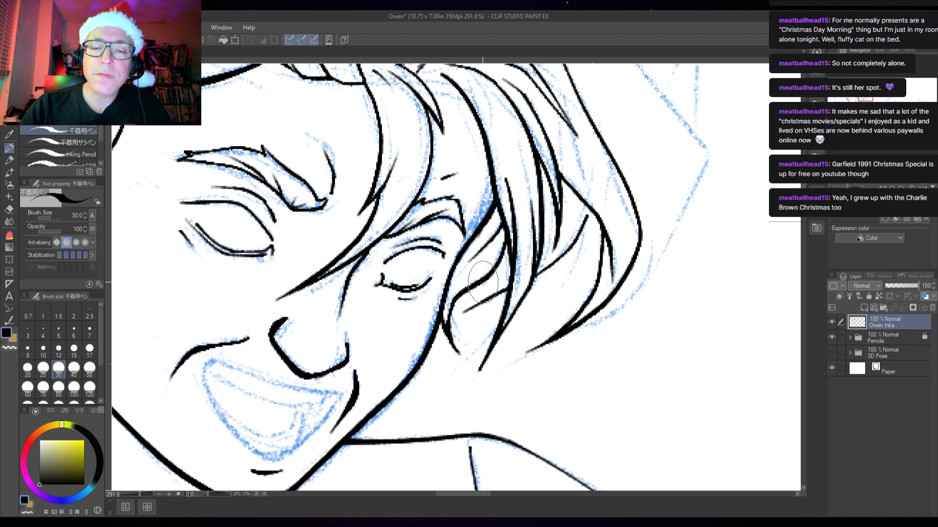
{"action": "left_click_drag", "start_coordinate": [469, 308], "coordinate": [451, 321]}
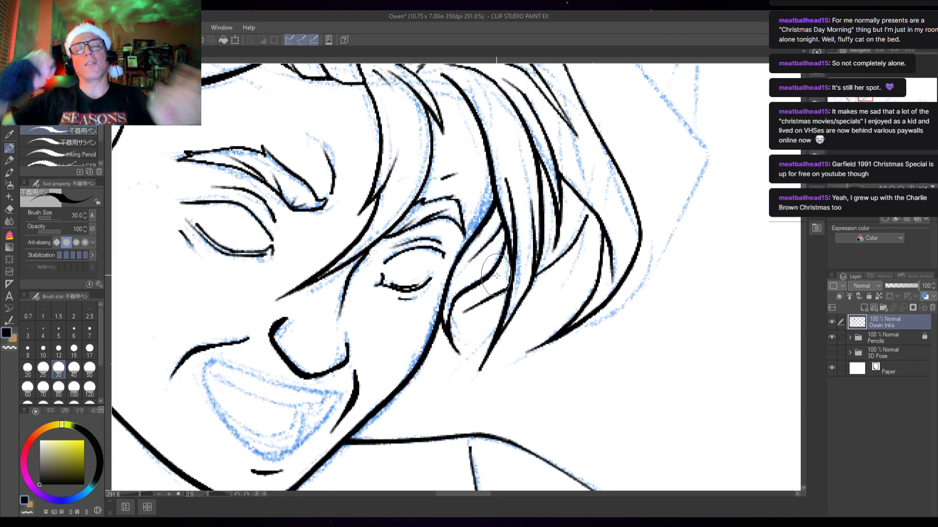
Step: Thicken the joint between the side strands, add a short diagonal strand behind the cheek, and ink two thin strands inside the outer lock
{"action": "scroll", "coordinate": [510, 293], "scroll_direction": "up", "scroll_amount": 2}
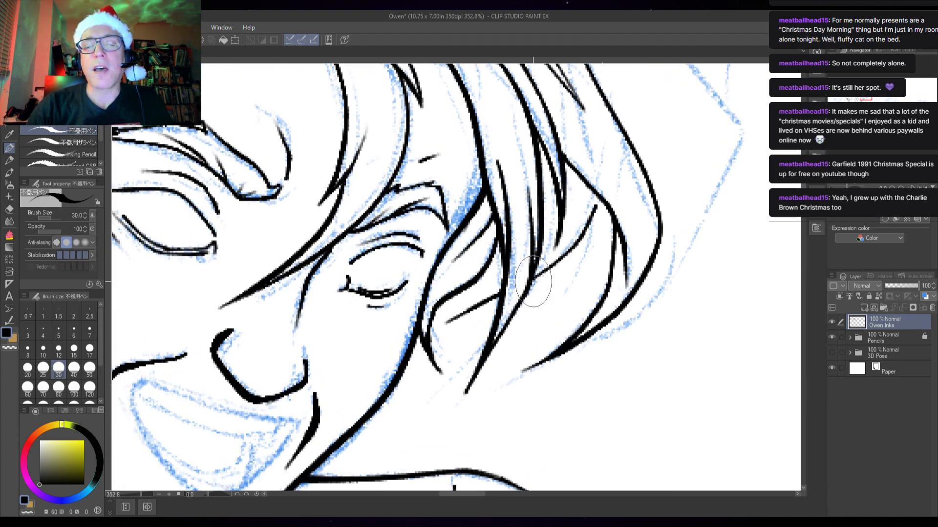
{"action": "left_click_drag", "start_coordinate": [531, 284], "coordinate": [553, 265]}
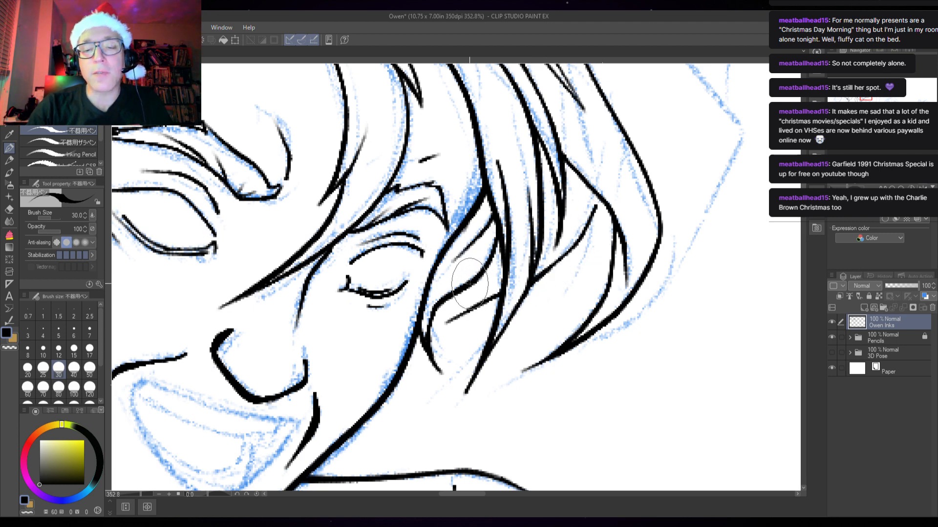
{"action": "mouse_move", "coordinate": [468, 288]}
{"action": "left_mouse_down"}
{"action": "mouse_move", "coordinate": [434, 329]}
{"action": "mouse_move", "coordinate": [451, 320]}
{"action": "left_mouse_up"}
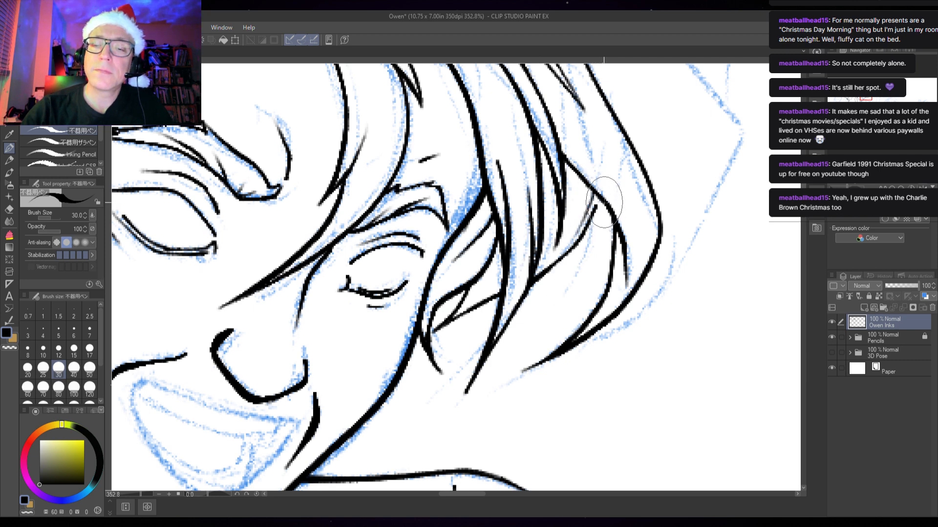
{"action": "mouse_move", "coordinate": [603, 198]}
{"action": "left_mouse_down"}
{"action": "mouse_move", "coordinate": [586, 247]}
{"action": "mouse_move", "coordinate": [547, 303]}
{"action": "left_mouse_up"}
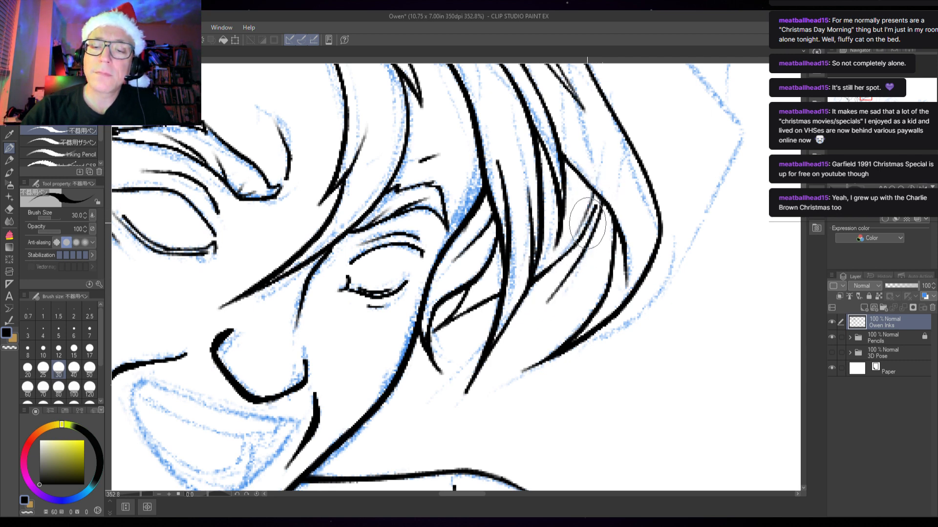
{"action": "left_click_drag", "start_coordinate": [600, 198], "coordinate": [537, 312]}
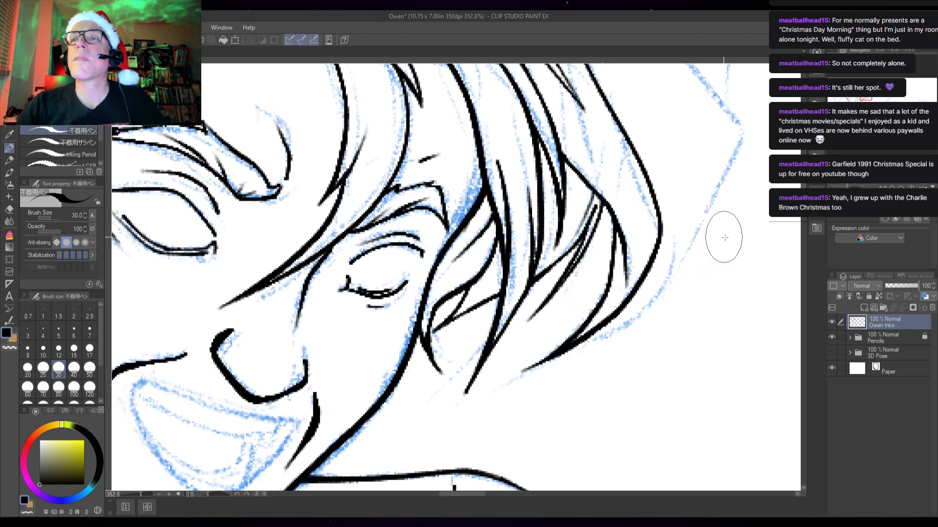
Step: Ink the angular outermost contour of the side hair, with a short inner strand and the lower edge curving toward the lock's tip
{"action": "scroll", "coordinate": [736, 236], "scroll_direction": "down", "scroll_amount": 2}
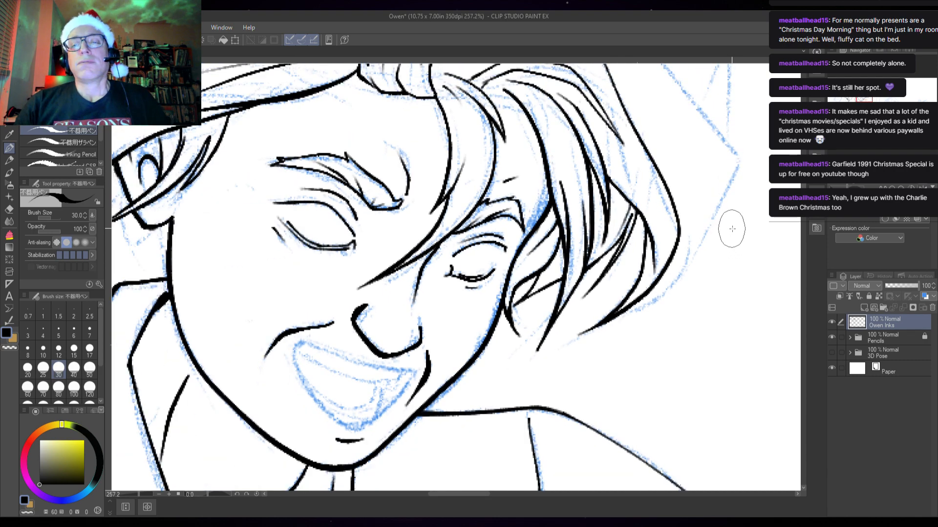
{"action": "scroll", "coordinate": [728, 227], "scroll_direction": "up", "scroll_amount": 4}
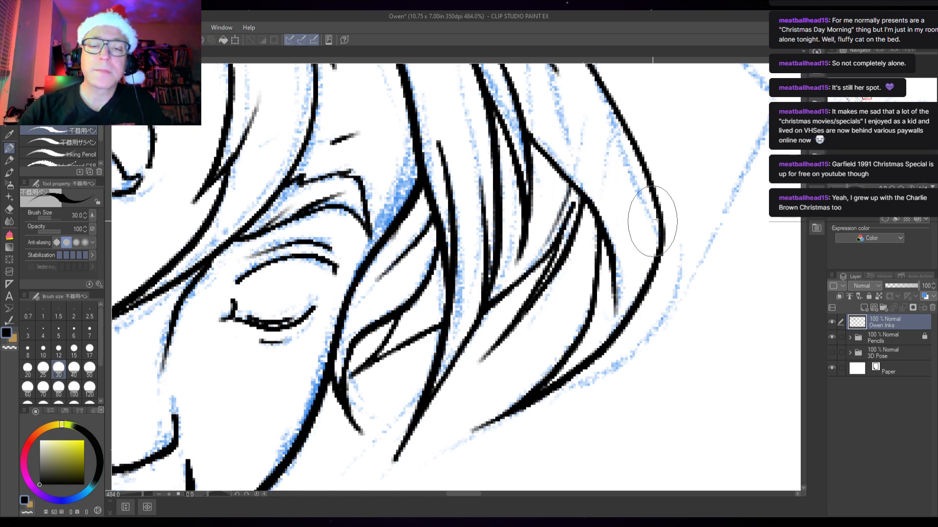
{"action": "scroll", "coordinate": [714, 192], "scroll_direction": "down", "scroll_amount": 3}
{"action": "scroll", "coordinate": [714, 192], "scroll_direction": "down", "scroll_amount": 2}
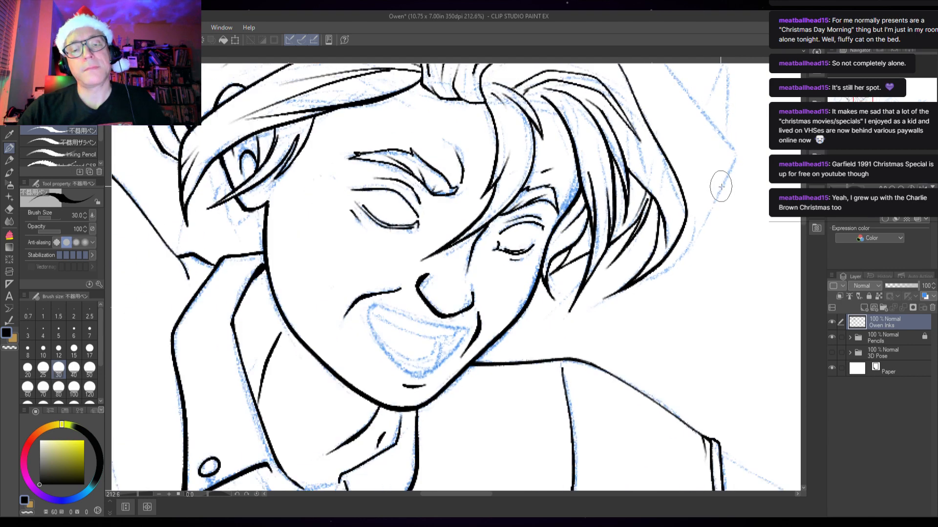
{"action": "left_click_drag", "start_coordinate": [739, 203], "coordinate": [610, 277]}
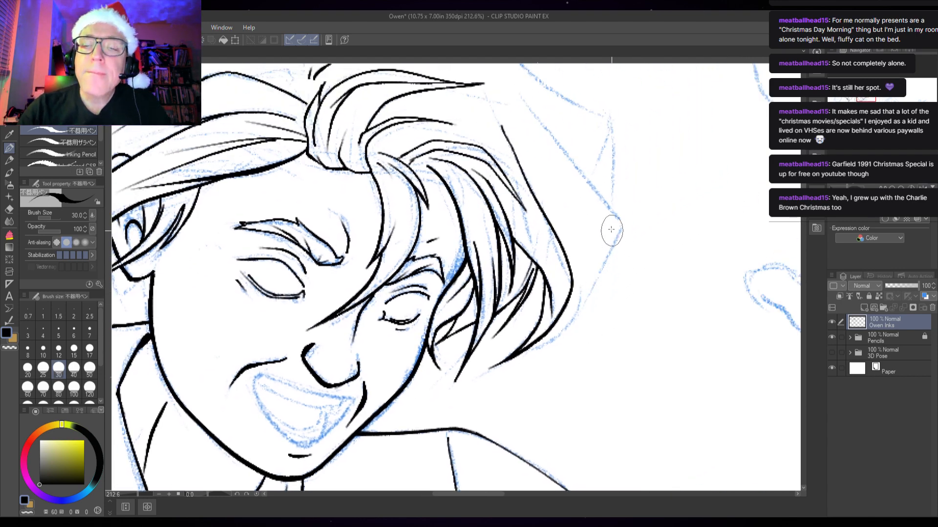
{"action": "mouse_move", "coordinate": [524, 99]}
{"action": "left_mouse_down"}
{"action": "mouse_move", "coordinate": [621, 215]}
{"action": "mouse_move", "coordinate": [612, 252]}
{"action": "mouse_move", "coordinate": [573, 304]}
{"action": "left_mouse_up"}
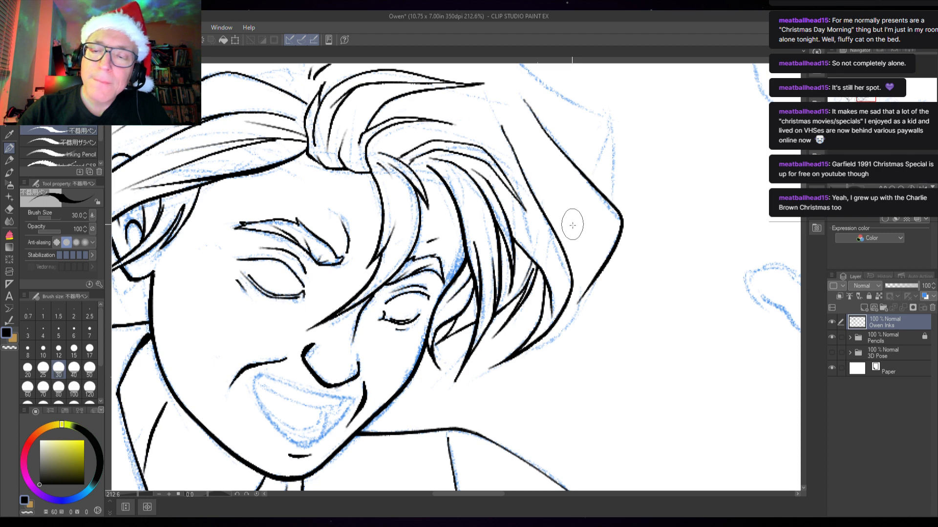
{"action": "left_click_drag", "start_coordinate": [572, 225], "coordinate": [581, 277]}
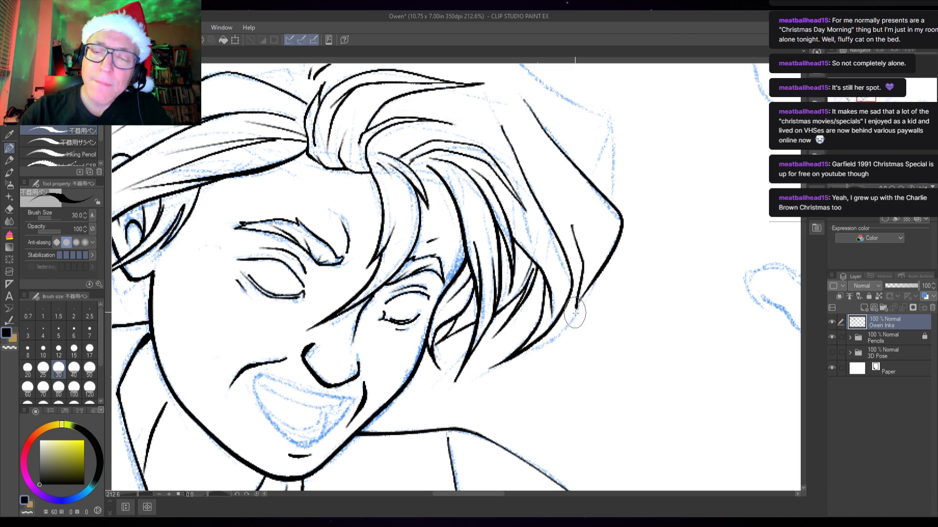
{"action": "left_click_drag", "start_coordinate": [575, 312], "coordinate": [502, 360]}
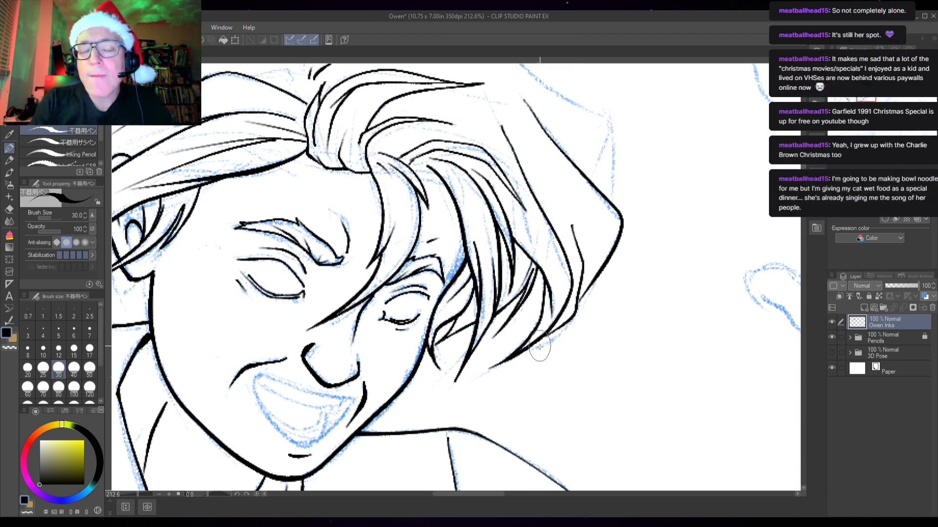
Step: Ink a small pointed lock at the lower tip of the side hair using two short tapering strokes
{"action": "scroll", "coordinate": [591, 313], "scroll_direction": "up", "scroll_amount": 2}
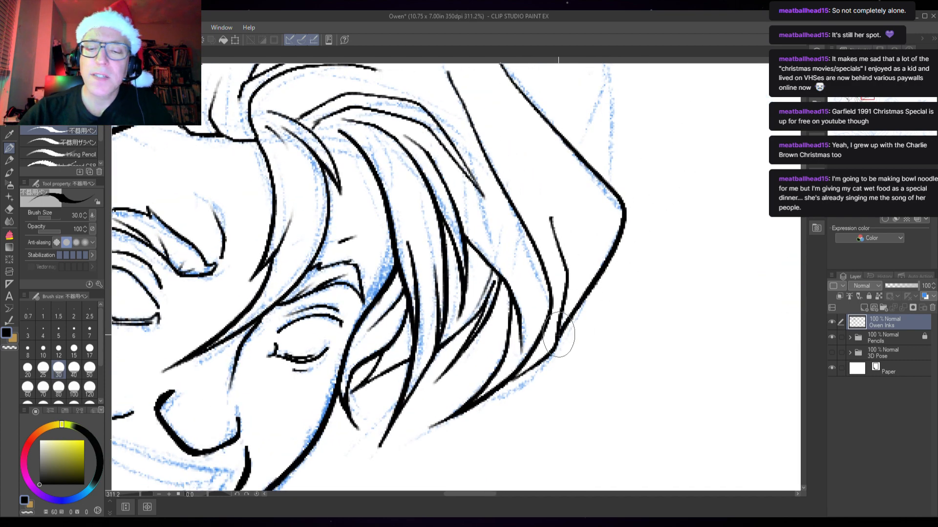
{"action": "left_click_drag", "start_coordinate": [567, 366], "coordinate": [651, 240]}
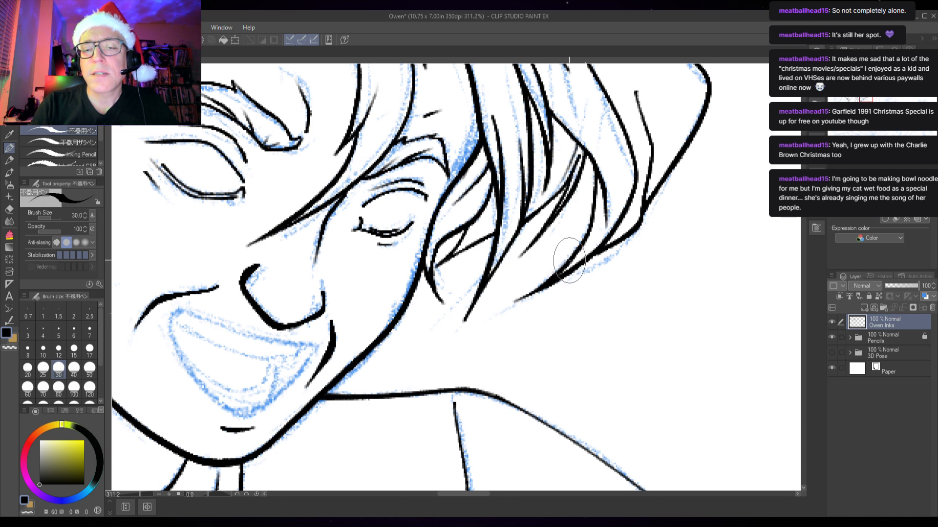
{"action": "left_click_drag", "start_coordinate": [566, 264], "coordinate": [521, 276]}
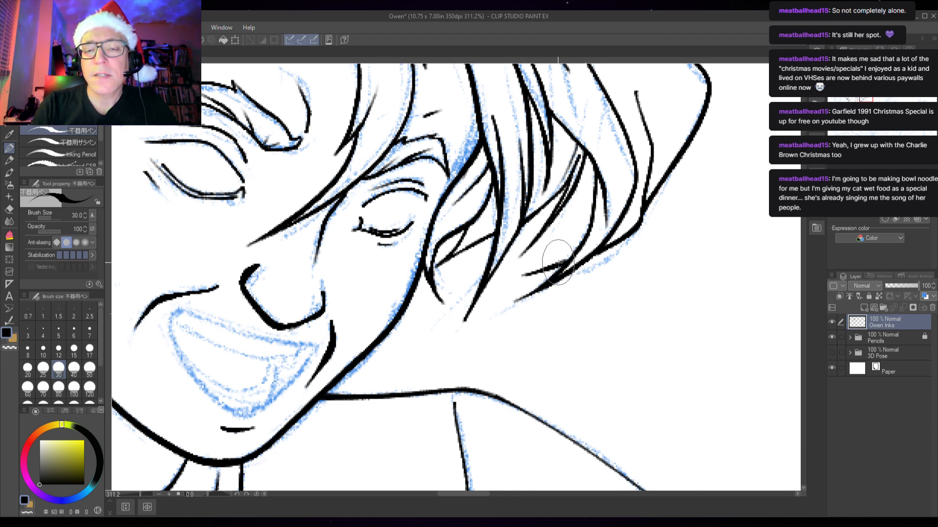
{"action": "mouse_move", "coordinate": [523, 275]}
{"action": "left_mouse_down"}
{"action": "mouse_move", "coordinate": [574, 244]}
{"action": "mouse_move", "coordinate": [590, 219]}
{"action": "left_mouse_up"}
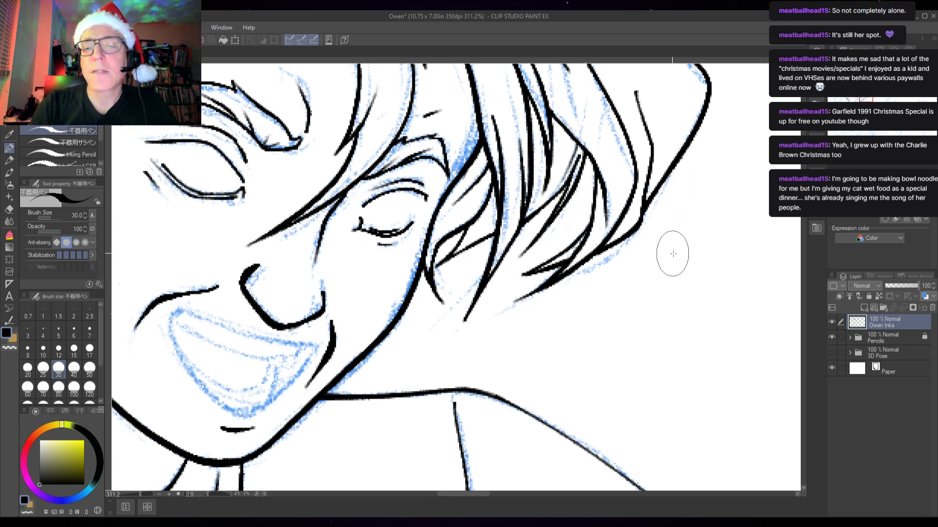
{"action": "scroll", "coordinate": [684, 233], "scroll_direction": "down", "scroll_amount": 1}
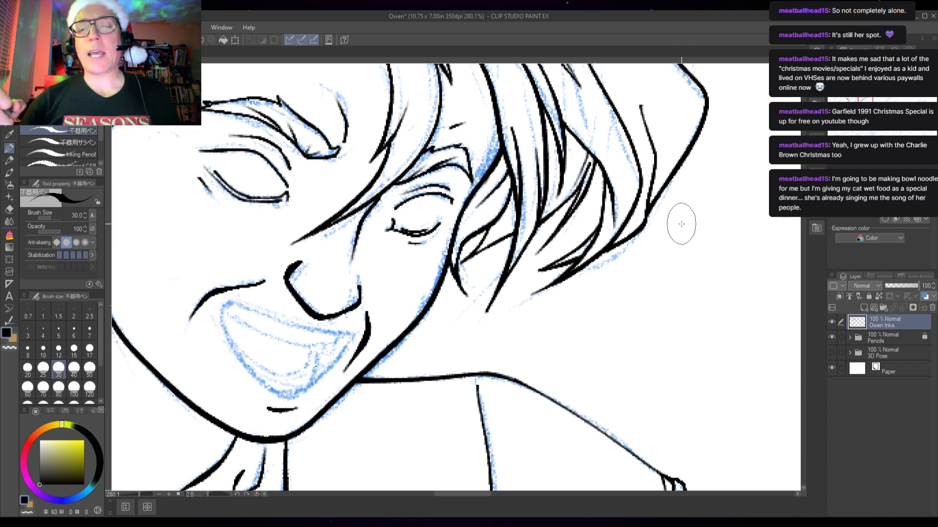
{"action": "scroll", "coordinate": [681, 224], "scroll_direction": "down", "scroll_amount": 1}
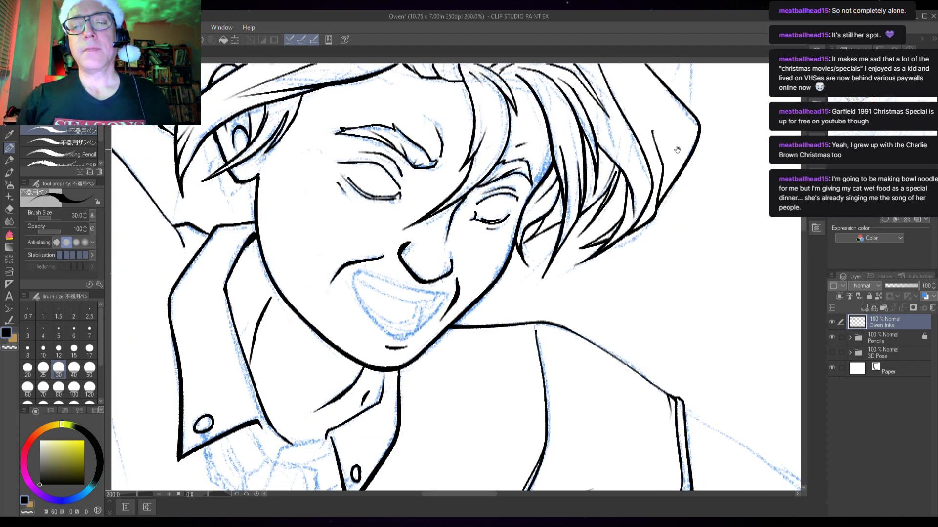
Step: Extend the line at the top of the hair parting and ink both edges of the upward-curling lock rising from it
{"action": "left_click_drag", "start_coordinate": [677, 150], "coordinate": [642, 265]}
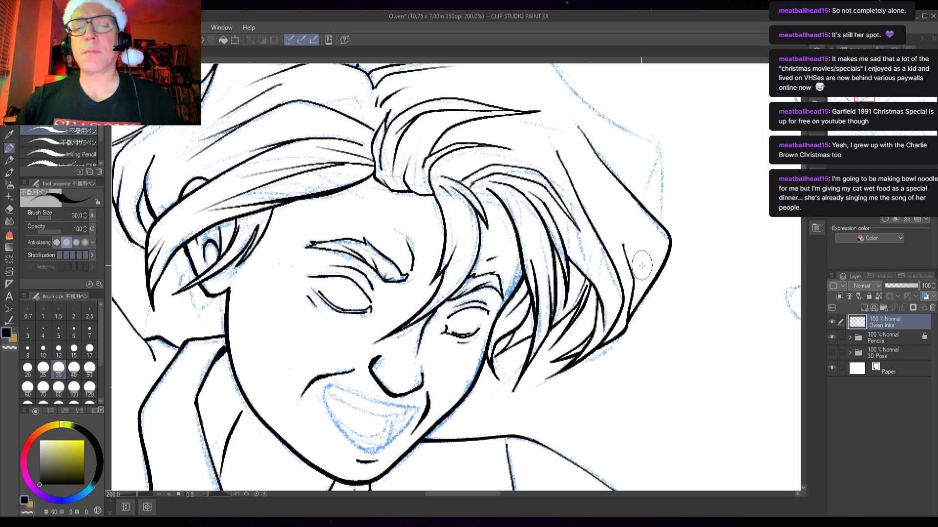
{"action": "left_click_drag", "start_coordinate": [489, 166], "coordinate": [513, 196]}
{"action": "left_click_drag", "start_coordinate": [584, 111], "coordinate": [510, 197]}
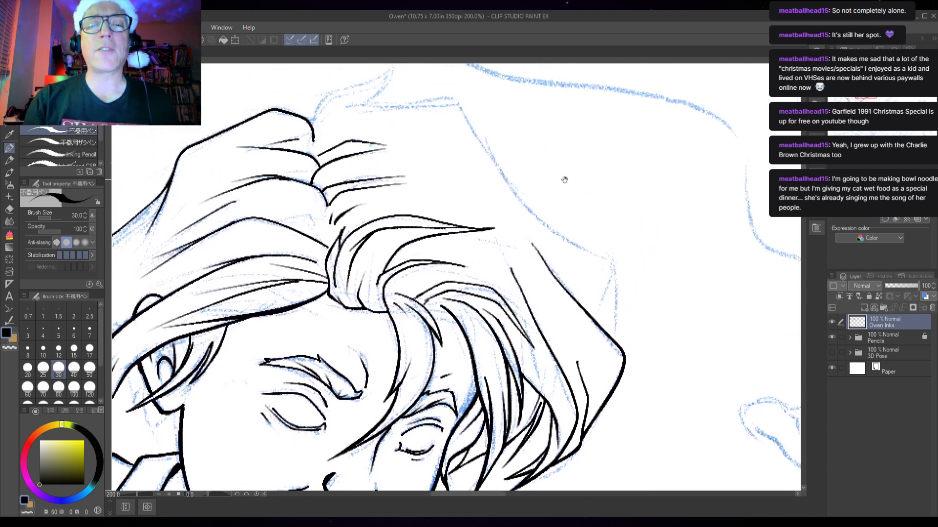
{"action": "left_click_drag", "start_coordinate": [565, 180], "coordinate": [536, 255]}
{"action": "scroll", "coordinate": [304, 181], "scroll_direction": "up", "scroll_amount": 2}
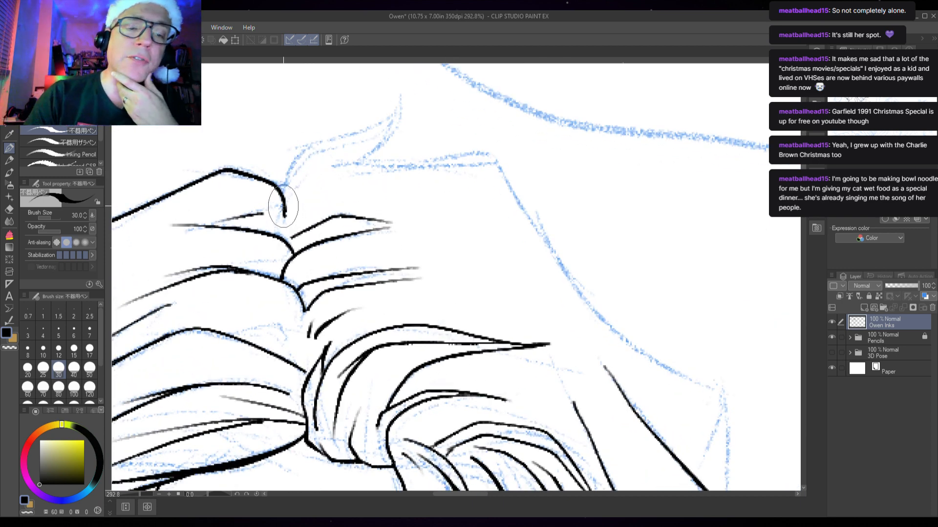
{"action": "left_click_drag", "start_coordinate": [285, 210], "coordinate": [284, 229]}
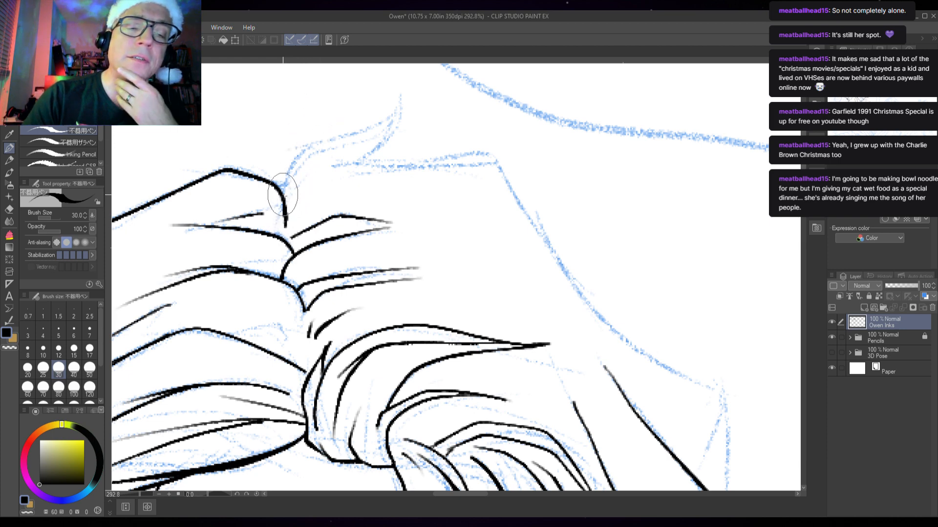
{"action": "mouse_move", "coordinate": [285, 200]}
{"action": "left_mouse_down"}
{"action": "mouse_move", "coordinate": [287, 168]}
{"action": "mouse_move", "coordinate": [316, 142]}
{"action": "mouse_move", "coordinate": [386, 120]}
{"action": "mouse_move", "coordinate": [401, 91]}
{"action": "left_mouse_up"}
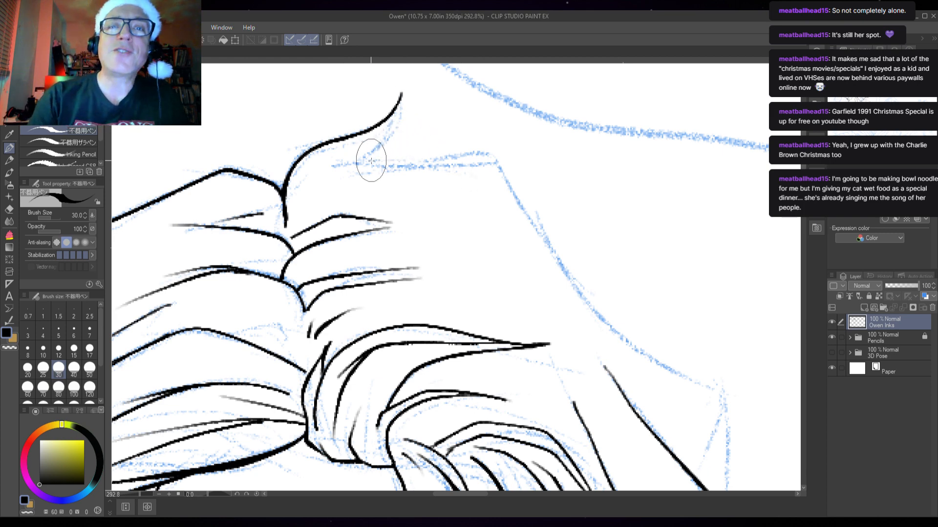
{"action": "mouse_move", "coordinate": [360, 162]}
{"action": "left_mouse_down"}
{"action": "mouse_move", "coordinate": [391, 134]}
{"action": "mouse_move", "coordinate": [402, 81]}
{"action": "left_mouse_up"}
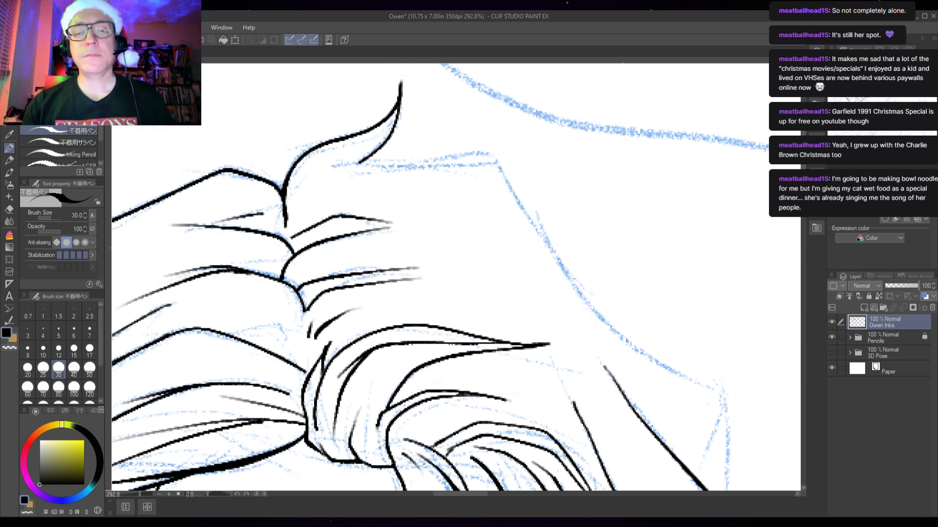
{"action": "scroll", "coordinate": [562, 230], "scroll_direction": "down", "scroll_amount": 3}
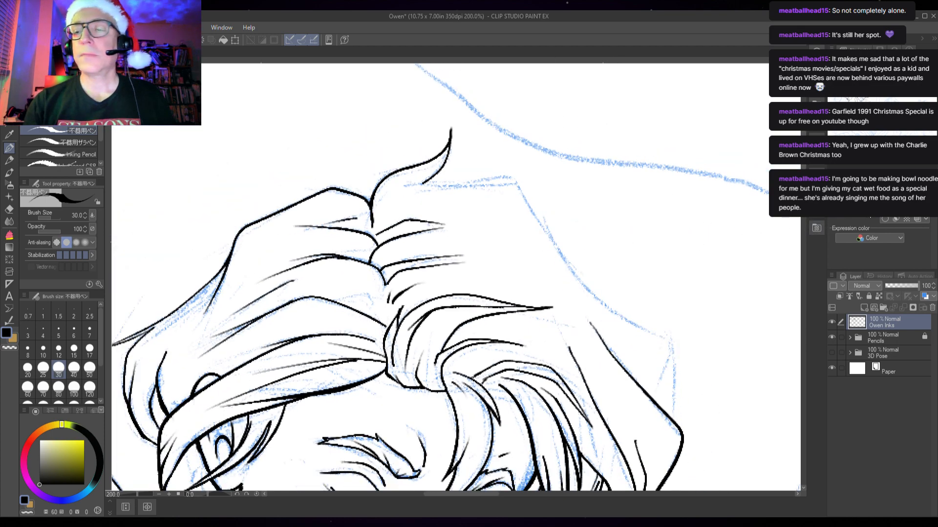
Step: Ink the crown contour from the curled lock to the upper corner of the hair and thicken the line beside the curl
{"action": "key", "text": "minus"}
{"action": "key", "text": "minus"}
{"action": "key", "text": "minus"}
{"action": "key", "text": "minus"}
{"action": "key", "text": "minus"}
{"action": "key", "text": "minus"}
{"action": "key", "text": "minus"}
{"action": "key", "text": "minus"}
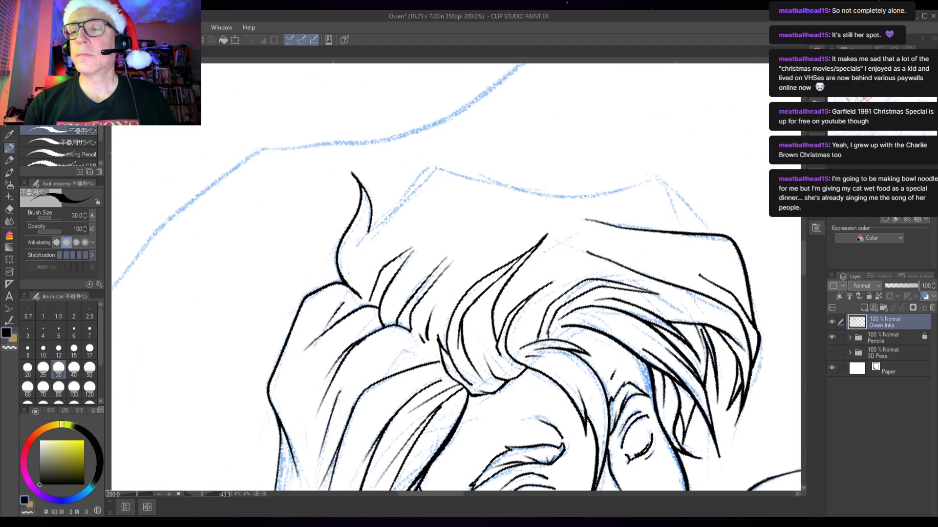
{"action": "key", "text": "asciicircum"}
{"action": "key", "text": "asciicircum"}
{"action": "key", "text": "asciicircum"}
{"action": "key", "text": "asciicircum"}
{"action": "key", "text": "asciicircum"}
{"action": "key", "text": "asciicircum"}
{"action": "key", "text": "asciicircum"}
{"action": "key", "text": "asciicircum"}
{"action": "left_click_drag", "start_coordinate": [606, 312], "coordinate": [565, 169]}
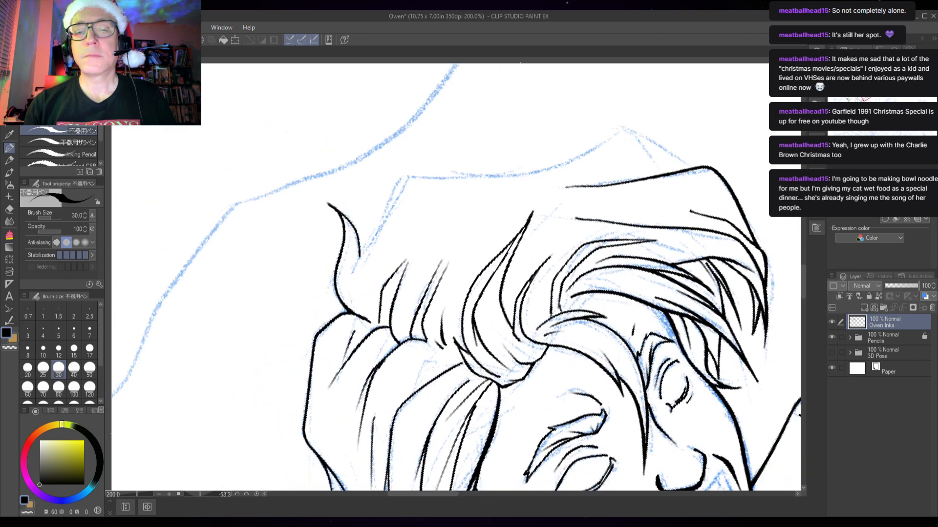
{"action": "mouse_move", "coordinate": [535, 273]}
{"action": "left_mouse_down"}
{"action": "mouse_move", "coordinate": [541, 205]}
{"action": "mouse_move", "coordinate": [442, 260]}
{"action": "left_mouse_up"}
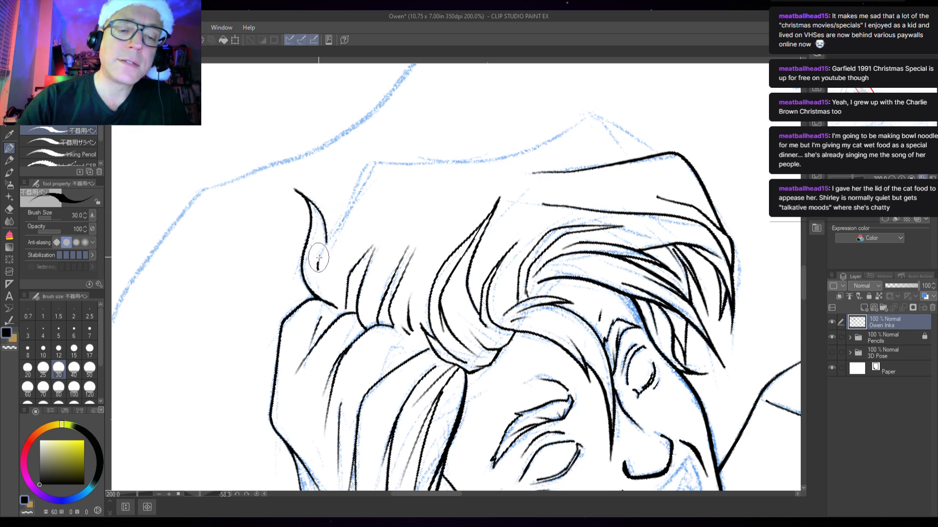
{"action": "left_click_drag", "start_coordinate": [325, 243], "coordinate": [351, 202]}
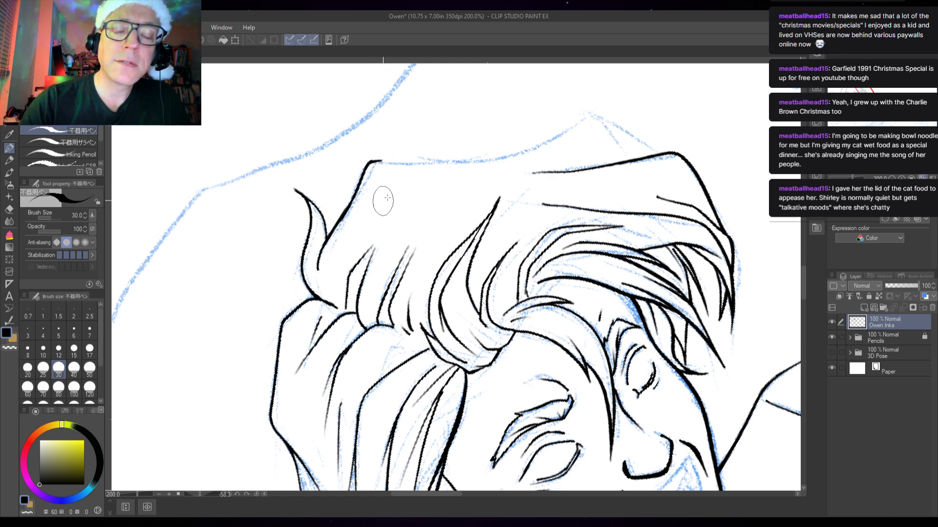
{"action": "scroll", "coordinate": [400, 172], "scroll_direction": "up", "scroll_amount": 6}
{"action": "left_click_drag", "start_coordinate": [318, 225], "coordinate": [291, 268]}
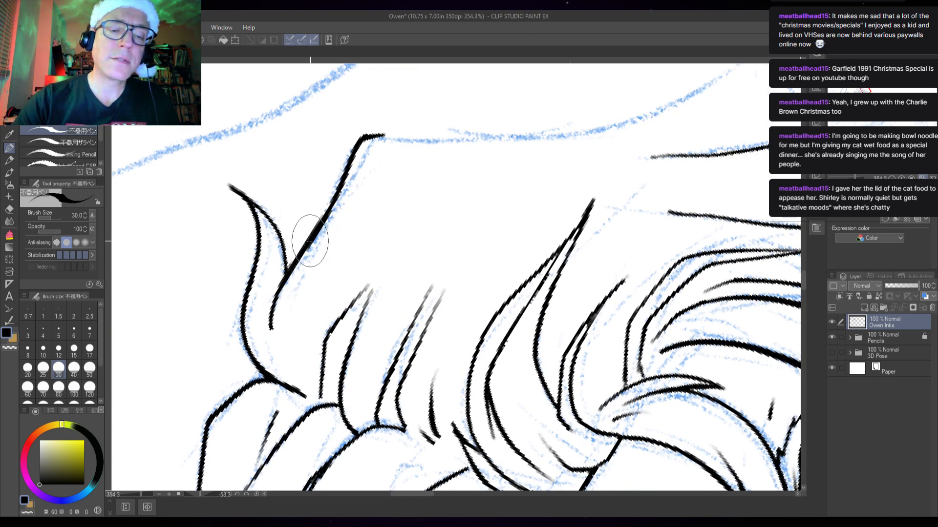
{"action": "left_click_drag", "start_coordinate": [320, 223], "coordinate": [347, 161]}
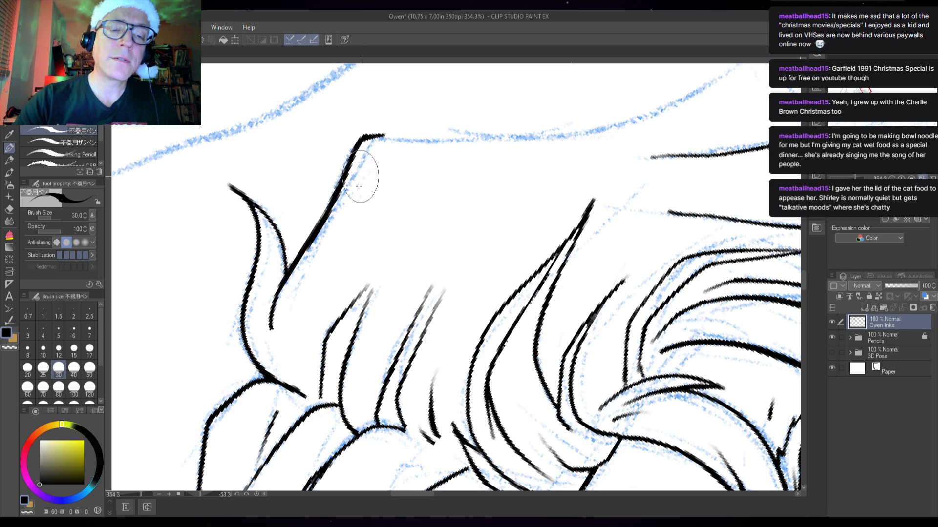
{"action": "scroll", "coordinate": [538, 185], "scroll_direction": "down", "scroll_amount": 3}
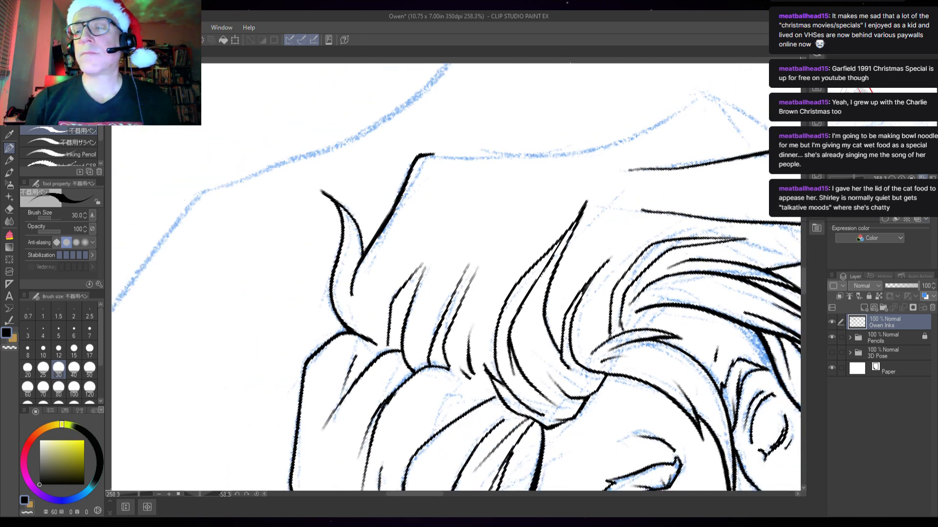
Step: Ink the outer hair contour from the crown's corner down to the side hair, and add a long strand branching inward from it
{"action": "key", "text": "ctrl+at"}
{"action": "scroll", "coordinate": [740, 349], "scroll_direction": "down", "scroll_amount": 2}
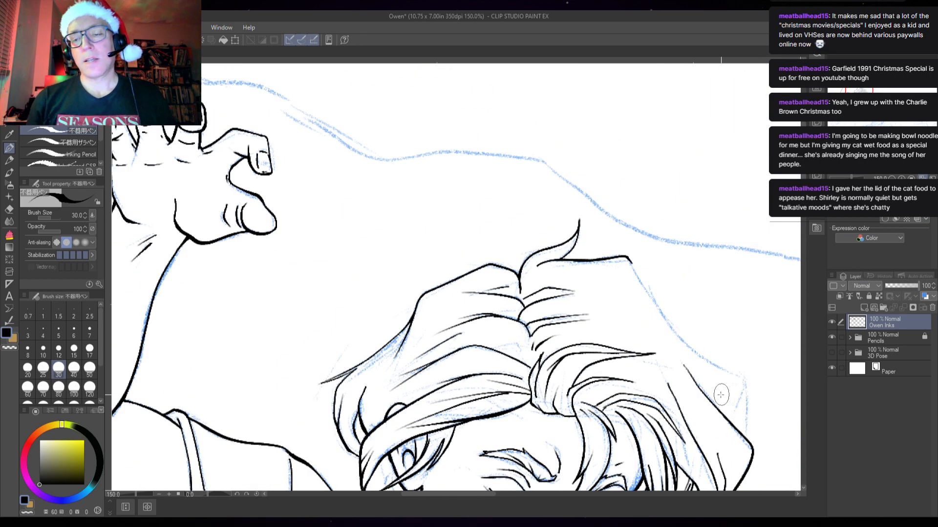
{"action": "left_click_drag", "start_coordinate": [692, 417], "coordinate": [643, 195]}
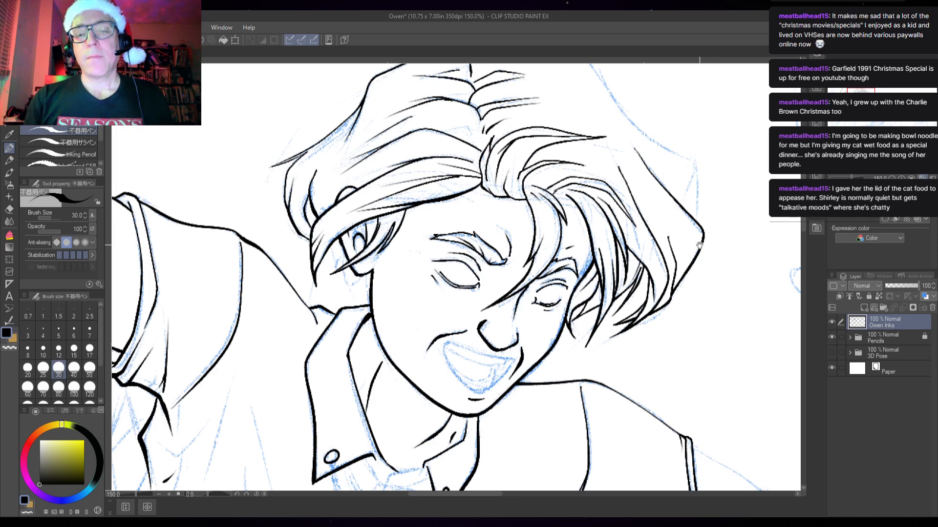
{"action": "left_click_drag", "start_coordinate": [699, 245], "coordinate": [660, 264]}
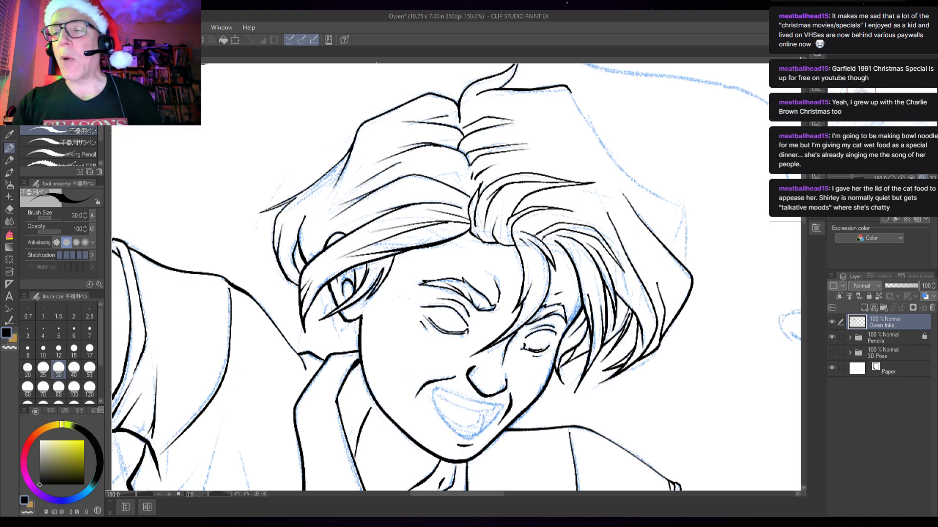
{"action": "left_click_drag", "start_coordinate": [525, 450], "coordinate": [629, 208]}
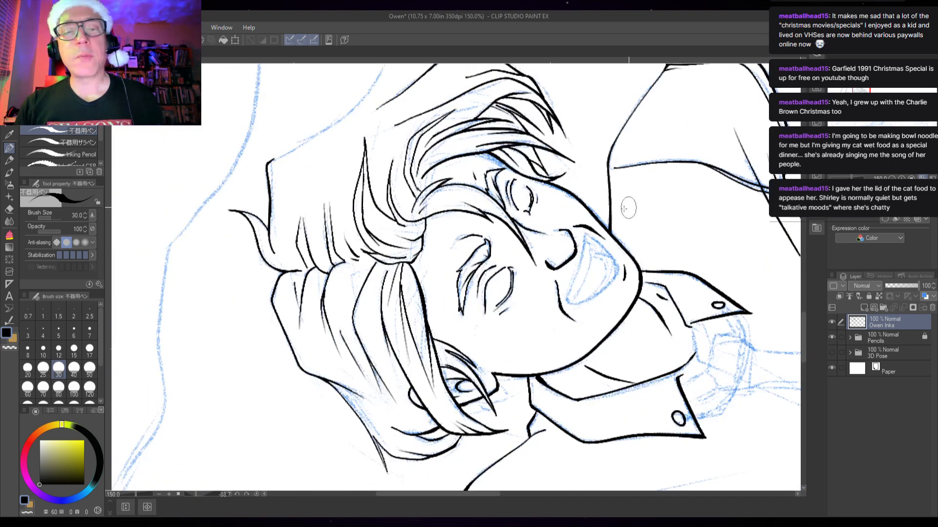
{"action": "left_click_drag", "start_coordinate": [390, 226], "coordinate": [487, 314]}
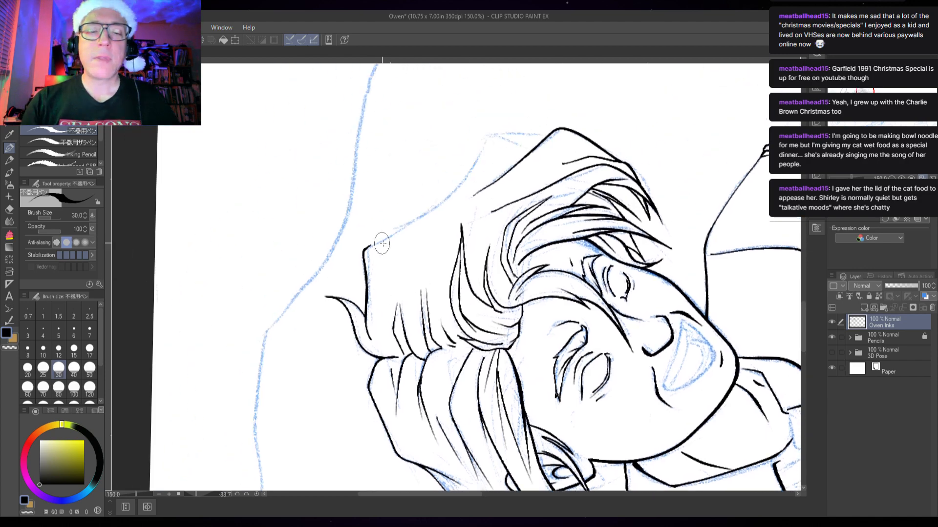
{"action": "scroll", "coordinate": [416, 268], "scroll_direction": "up", "scroll_amount": 1}
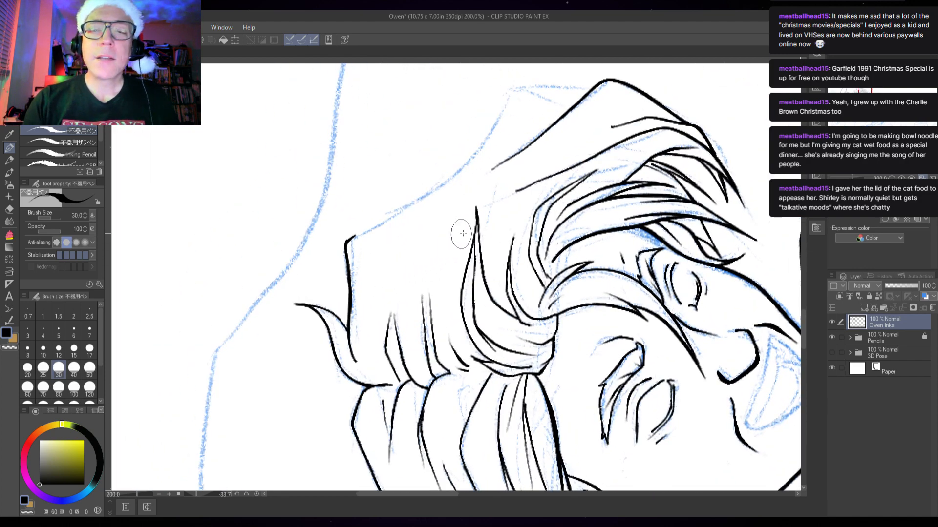
{"action": "mouse_move", "coordinate": [465, 206]}
{"action": "left_mouse_down"}
{"action": "mouse_move", "coordinate": [391, 214]}
{"action": "mouse_move", "coordinate": [314, 247]}
{"action": "mouse_move", "coordinate": [296, 308]}
{"action": "mouse_move", "coordinate": [400, 230]}
{"action": "mouse_move", "coordinate": [473, 140]}
{"action": "mouse_move", "coordinate": [556, 143]}
{"action": "left_mouse_up"}
{"action": "scroll", "coordinate": [296, 308], "scroll_direction": "up", "scroll_amount": 1}
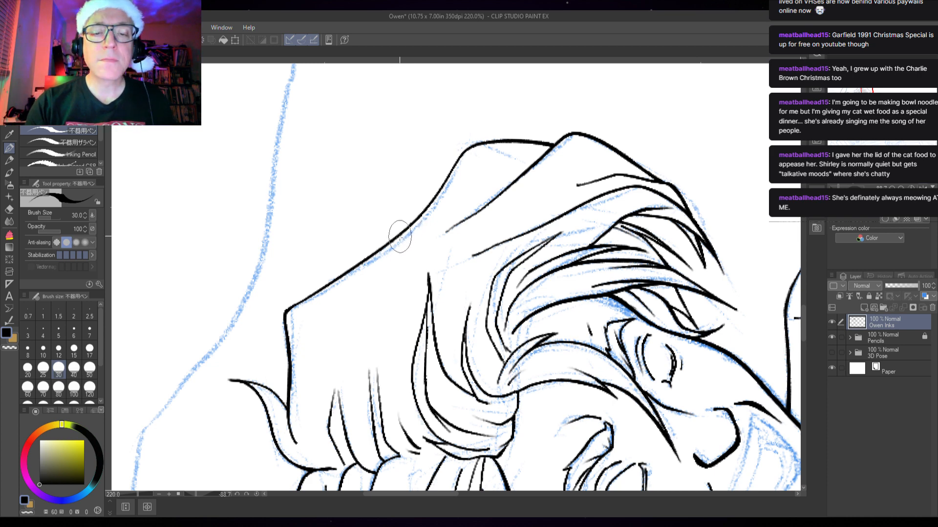
{"action": "mouse_move", "coordinate": [398, 230]}
{"action": "left_mouse_down"}
{"action": "mouse_move", "coordinate": [335, 289]}
{"action": "mouse_move", "coordinate": [317, 352]}
{"action": "left_mouse_up"}
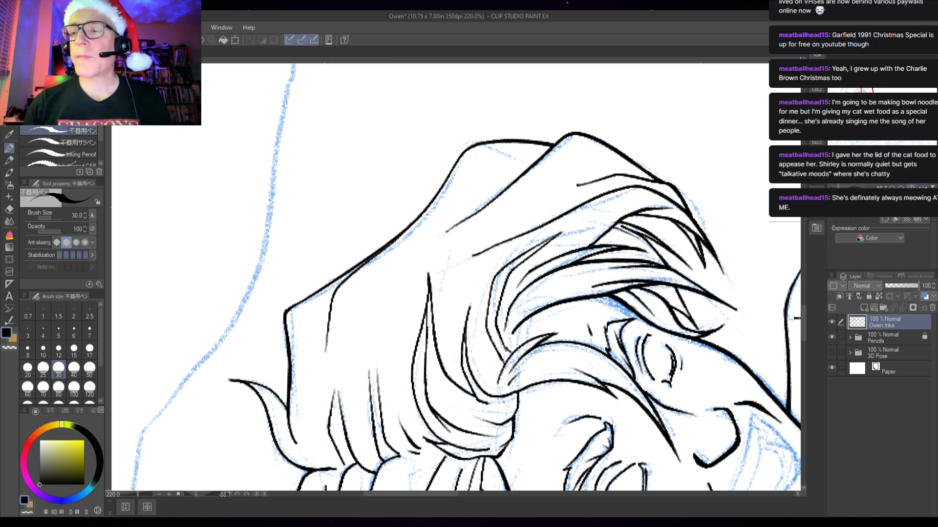
{"action": "key", "text": "ctrl+at"}
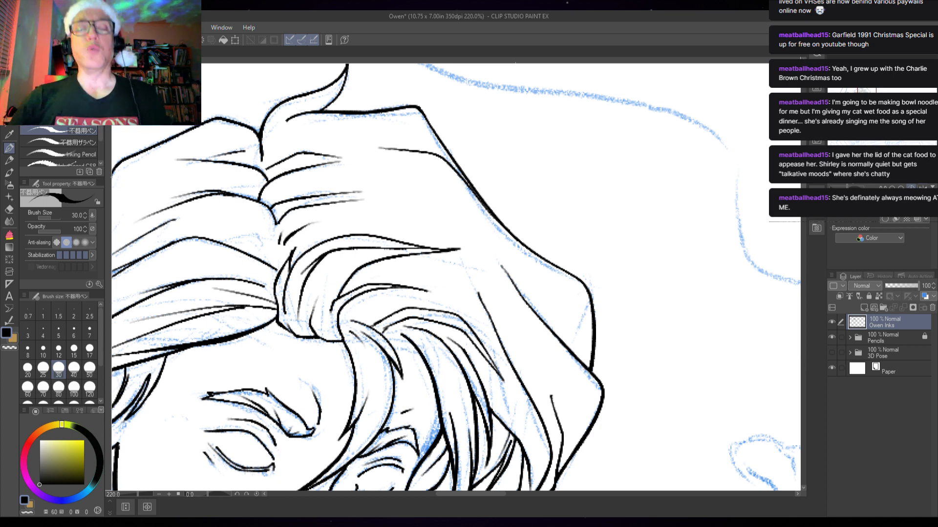
Step: Ink a short slanted line on the neck between the chin and the inner edge of the shirt collar
{"action": "left_click_drag", "start_coordinate": [606, 346], "coordinate": [649, 259]}
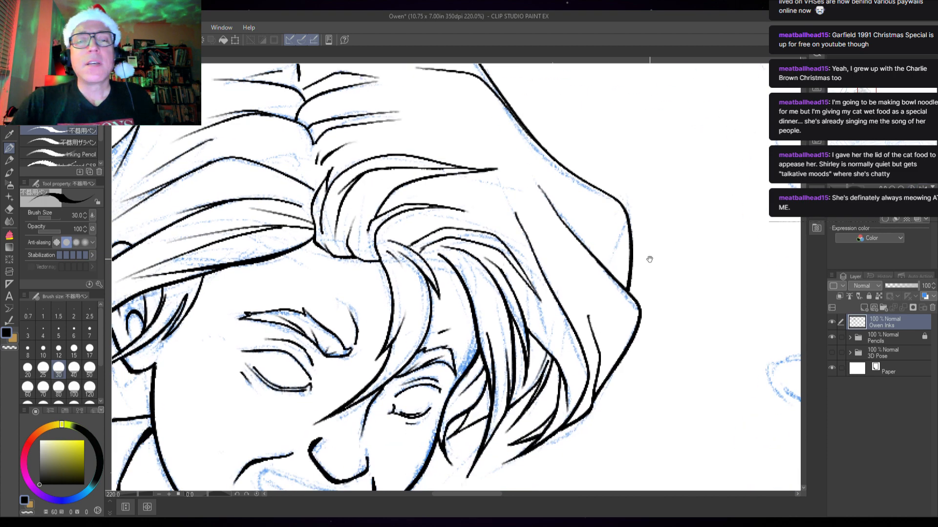
{"action": "left_click_drag", "start_coordinate": [650, 350], "coordinate": [687, 299]}
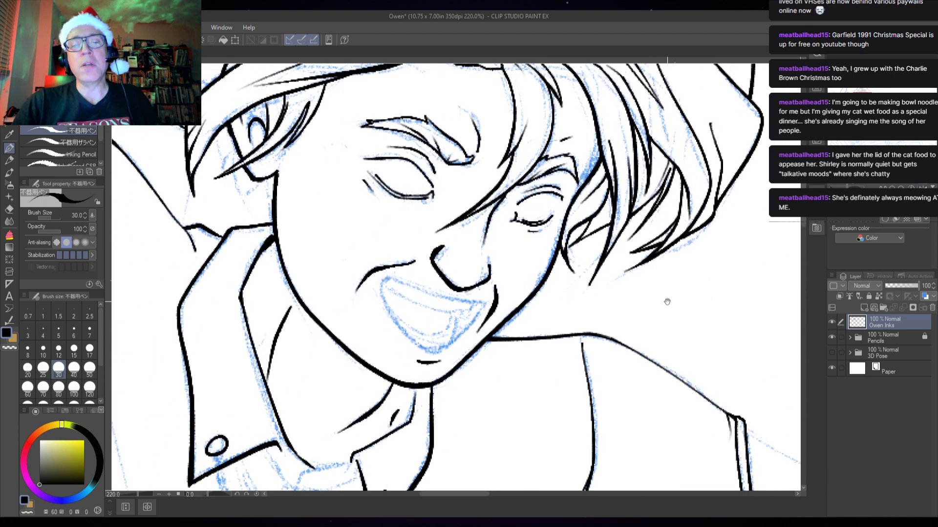
{"action": "left_click_drag", "start_coordinate": [522, 391], "coordinate": [660, 248]}
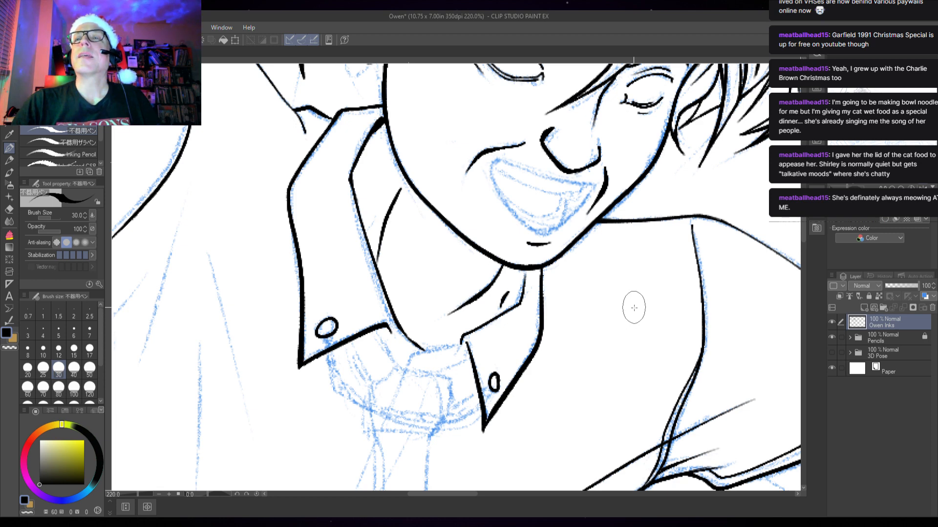
{"action": "left_click_drag", "start_coordinate": [539, 377], "coordinate": [568, 380]}
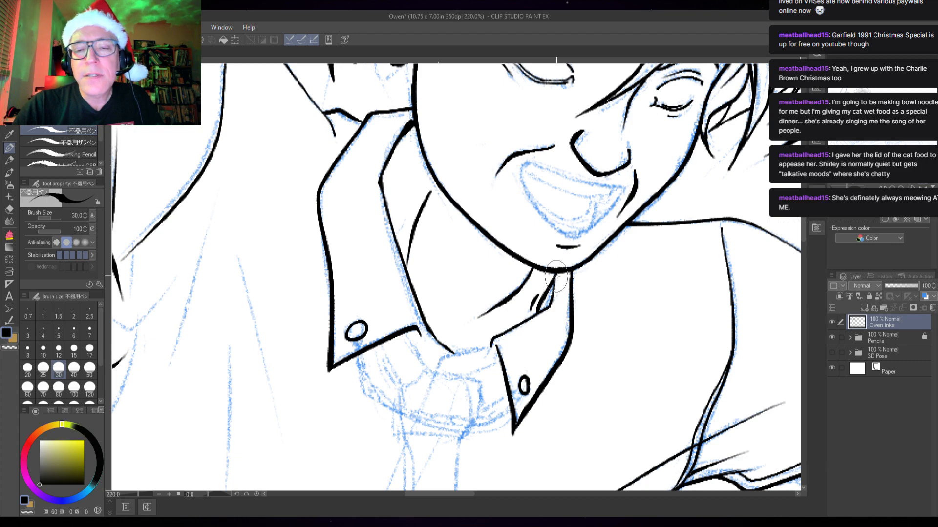
{"action": "scroll", "coordinate": [737, 220], "scroll_direction": "down", "scroll_amount": 4}
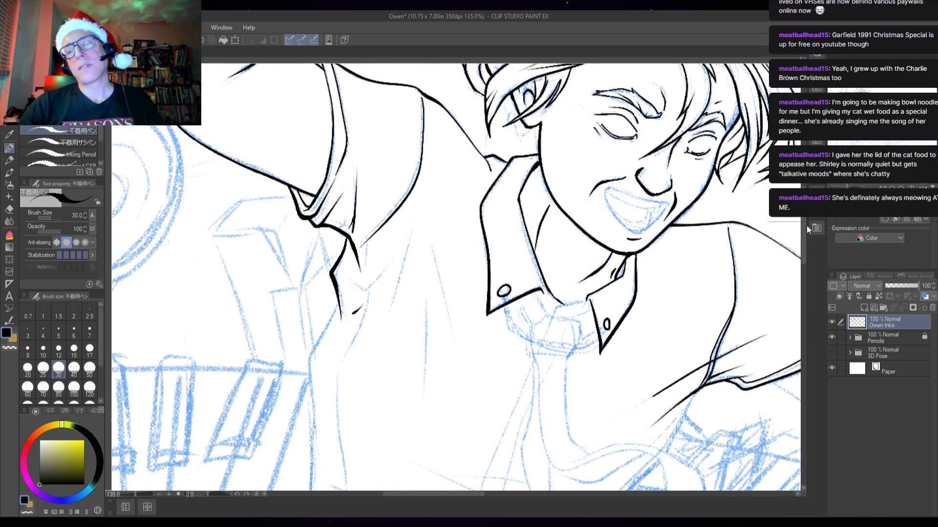
{"action": "scroll", "coordinate": [805, 225], "scroll_direction": "up", "scroll_amount": 5}
{"action": "scroll", "coordinate": [582, 391], "scroll_direction": "down", "scroll_amount": 5}
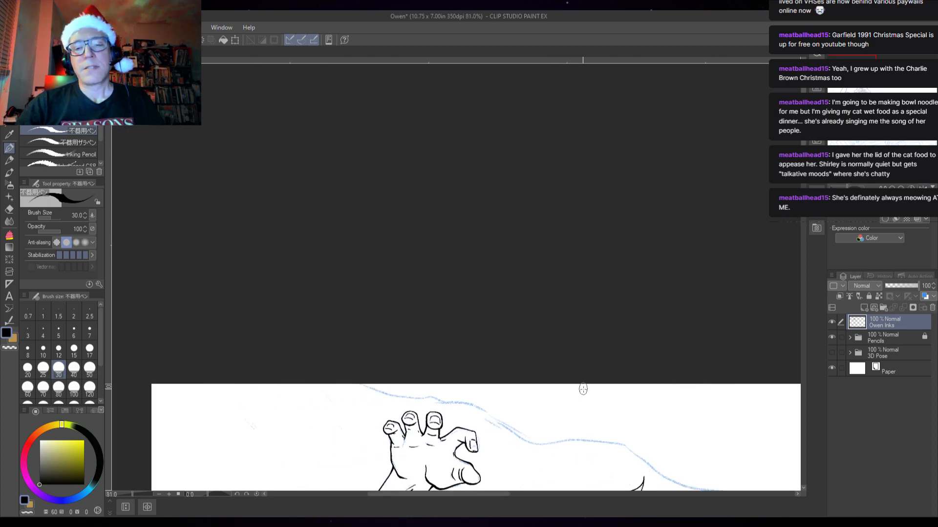
Step: Undo the last two neck strokes and re-ink the short line running from under the chin down the inner edge of the shirt collar
{"action": "scroll", "coordinate": [614, 376], "scroll_direction": "down", "scroll_amount": 7}
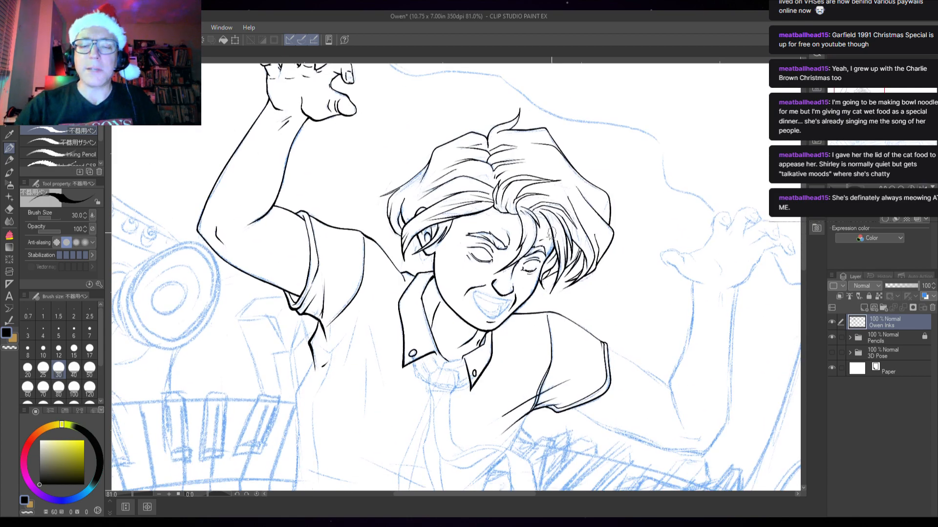
{"action": "scroll", "coordinate": [527, 264], "scroll_direction": "up", "scroll_amount": 6}
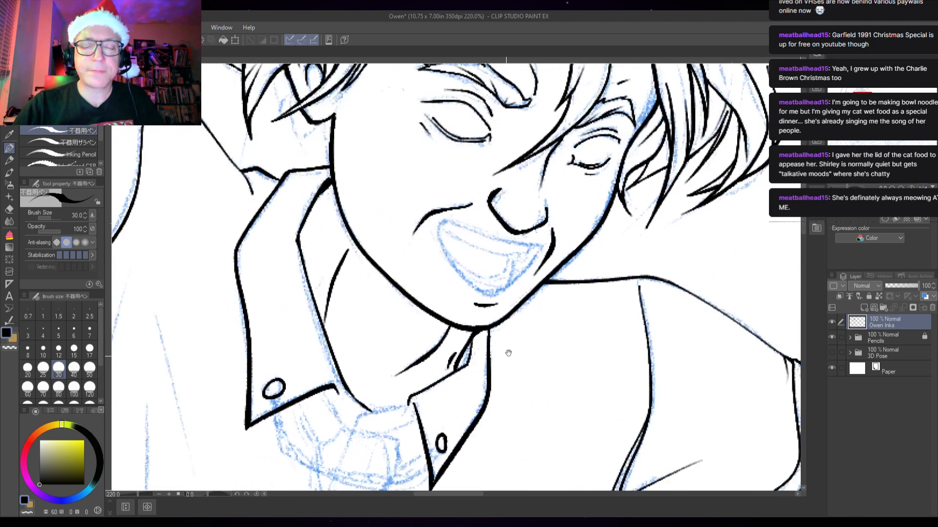
{"action": "key", "text": "ctrl+z"}
{"action": "key", "text": "ctrl+z"}
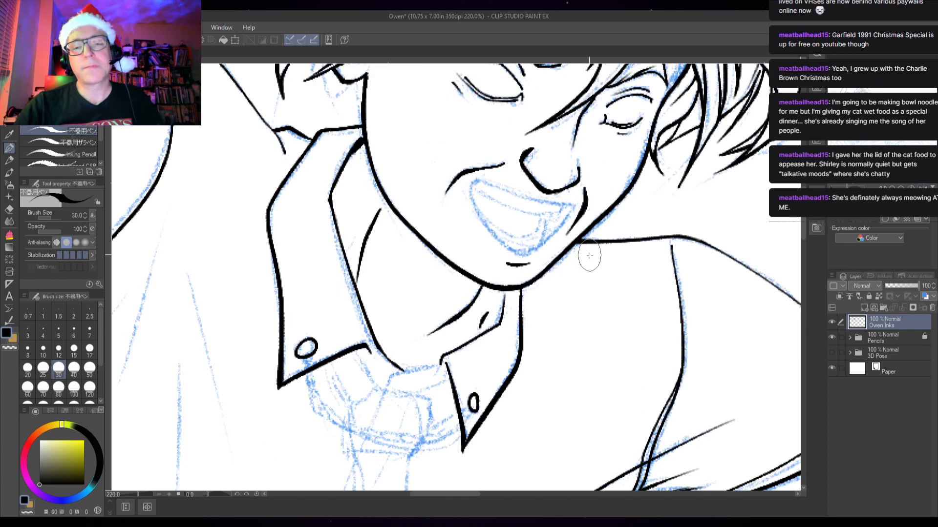
{"action": "left_click_drag", "start_coordinate": [506, 289], "coordinate": [500, 324]}
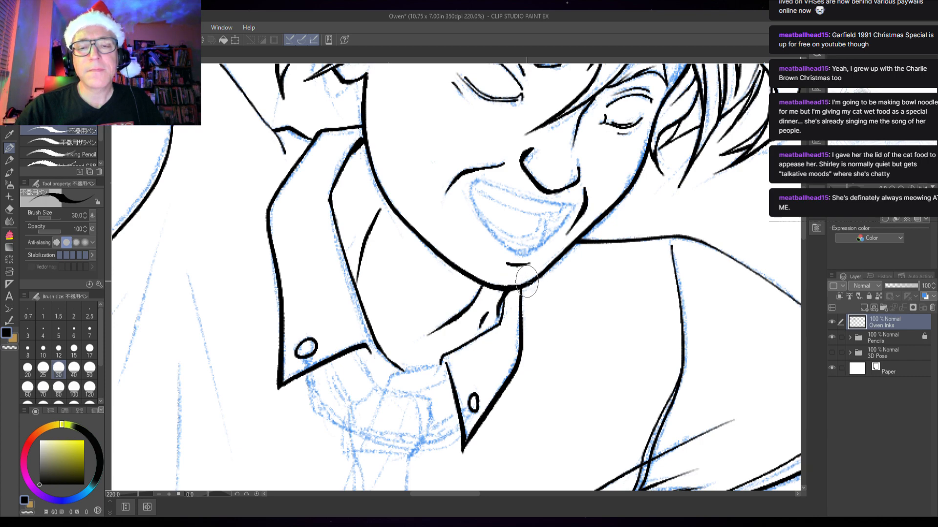
Step: Thicken the shoulder line between the raised arm's sleeve and the shirt collar, and taper its end inward below the collar
{"action": "scroll", "coordinate": [533, 298], "scroll_direction": "down", "scroll_amount": 5}
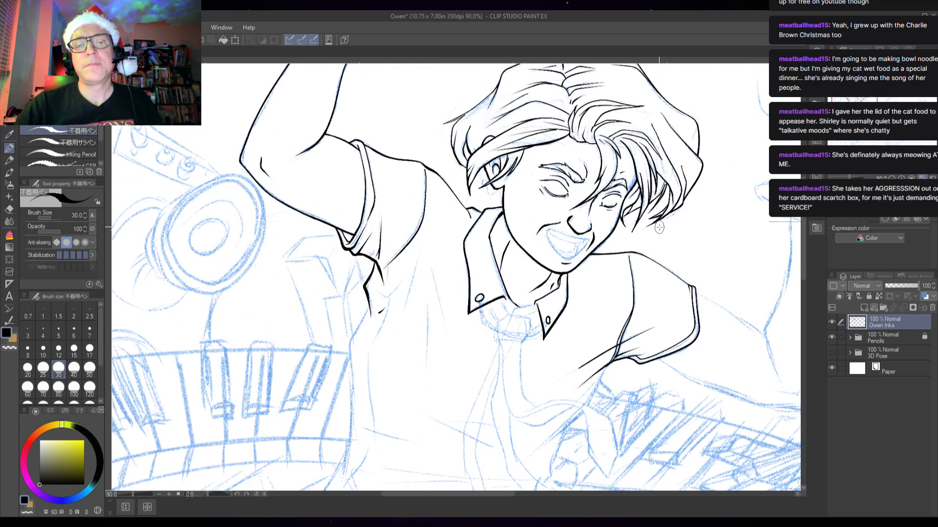
{"action": "scroll", "coordinate": [660, 226], "scroll_direction": "up", "scroll_amount": 1}
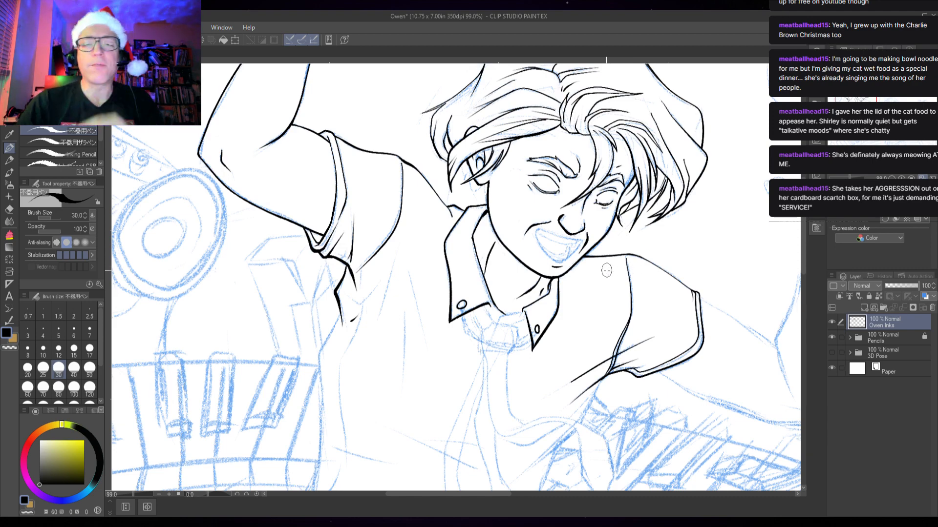
{"action": "left_click_drag", "start_coordinate": [572, 347], "coordinate": [645, 223]}
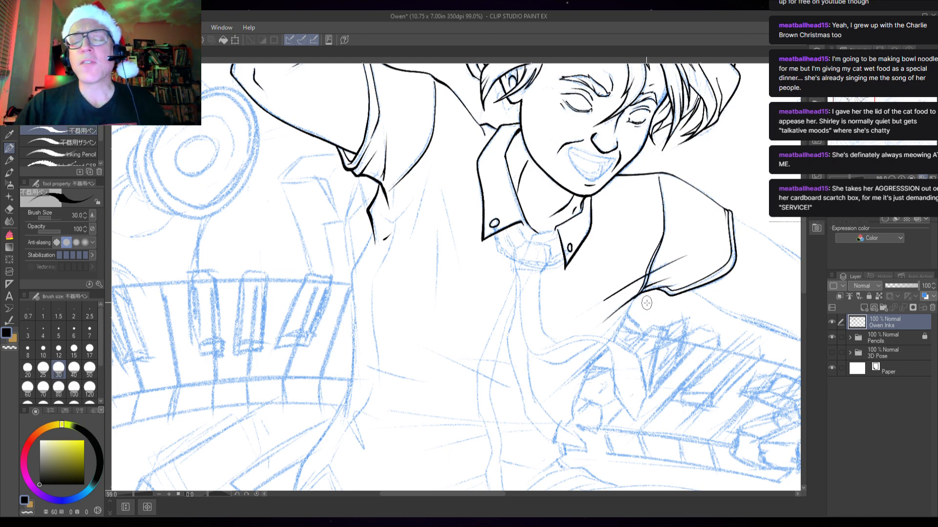
{"action": "scroll", "coordinate": [504, 145], "scroll_direction": "up", "scroll_amount": 3}
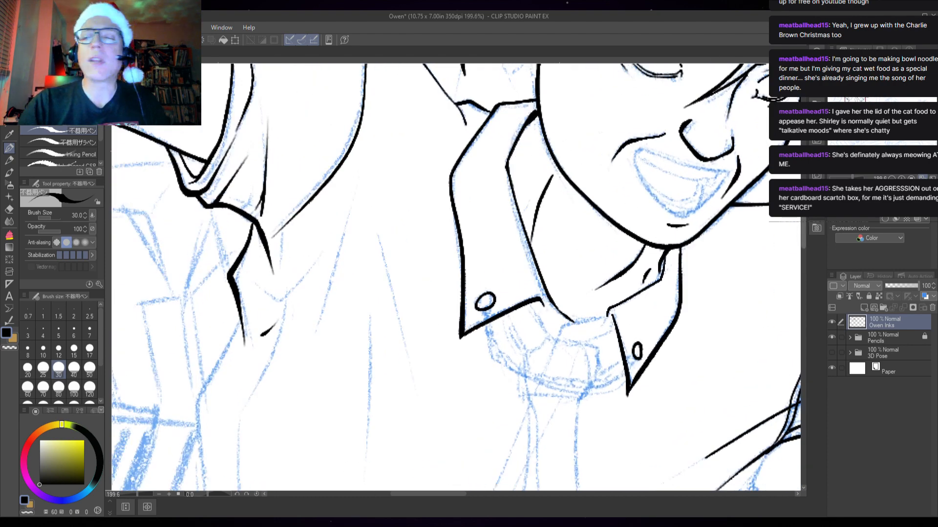
{"action": "mouse_move", "coordinate": [526, 152]}
{"action": "left_mouse_down"}
{"action": "mouse_move", "coordinate": [533, 273]}
{"action": "mouse_move", "coordinate": [442, 201]}
{"action": "mouse_move", "coordinate": [426, 207]}
{"action": "left_mouse_up"}
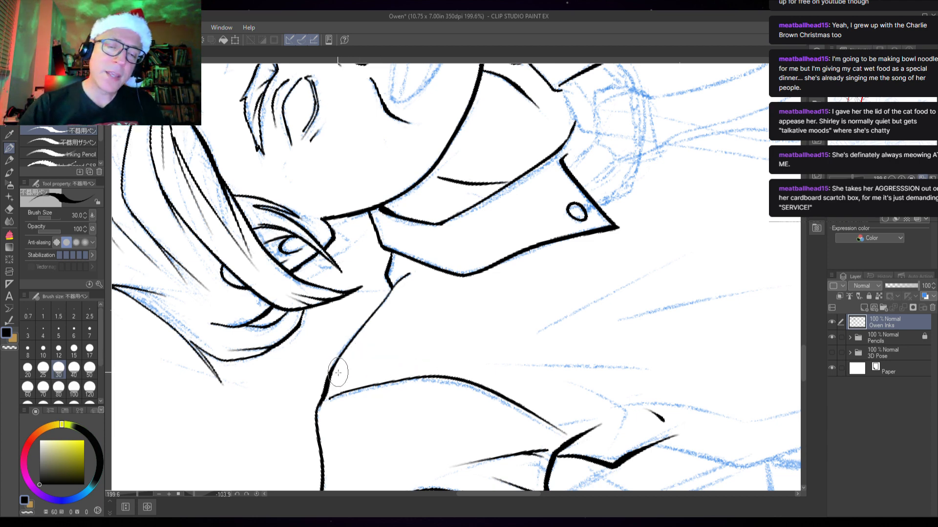
{"action": "scroll", "coordinate": [337, 365], "scroll_direction": "up", "scroll_amount": 3}
{"action": "scroll", "coordinate": [338, 365], "scroll_direction": "up", "scroll_amount": 1}
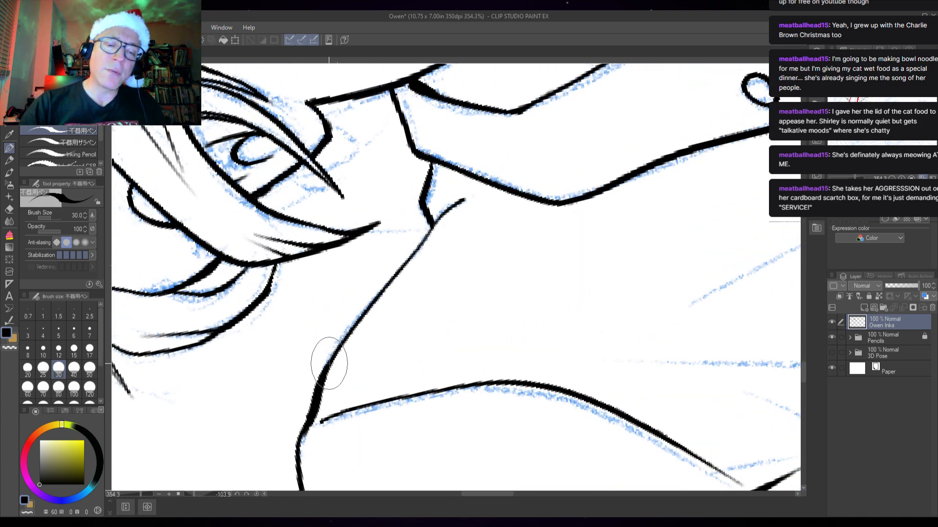
{"action": "mouse_move", "coordinate": [369, 307]}
{"action": "left_mouse_down"}
{"action": "mouse_move", "coordinate": [439, 216]}
{"action": "mouse_move", "coordinate": [490, 190]}
{"action": "left_mouse_up"}
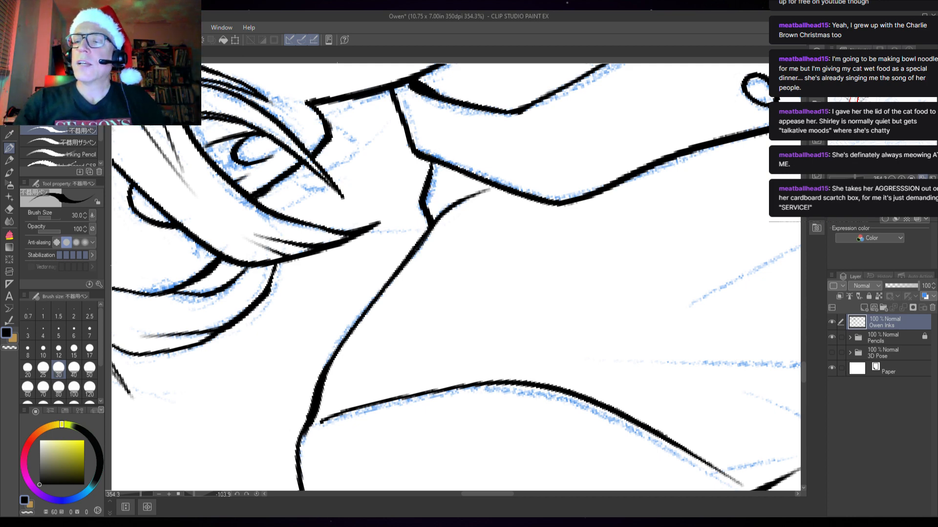
Step: Ink a hooked fabric fold on the shirt beside the raised arm's armpit, curving up toward the sleeve seam
{"action": "key", "text": "ctrl+at"}
{"action": "scroll", "coordinate": [685, 310], "scroll_direction": "down", "scroll_amount": 2}
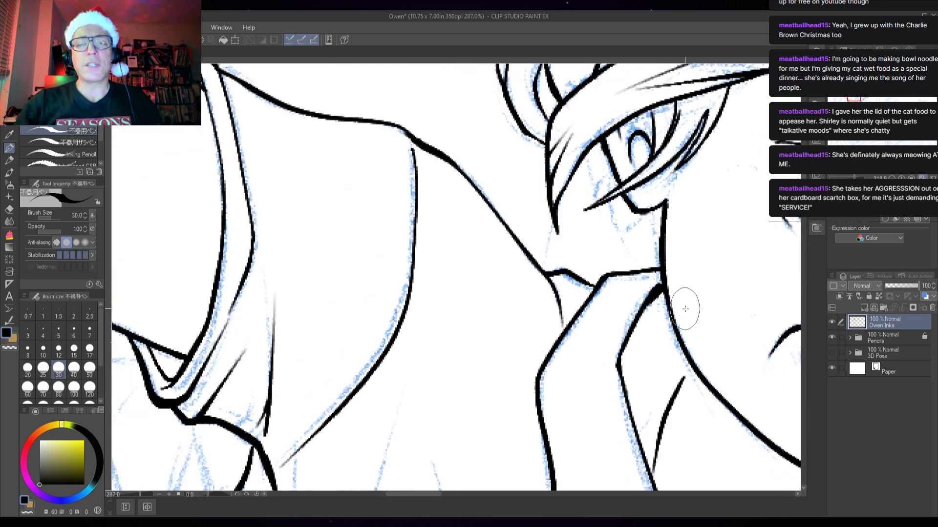
{"action": "scroll", "coordinate": [686, 309], "scroll_direction": "down", "scroll_amount": 1}
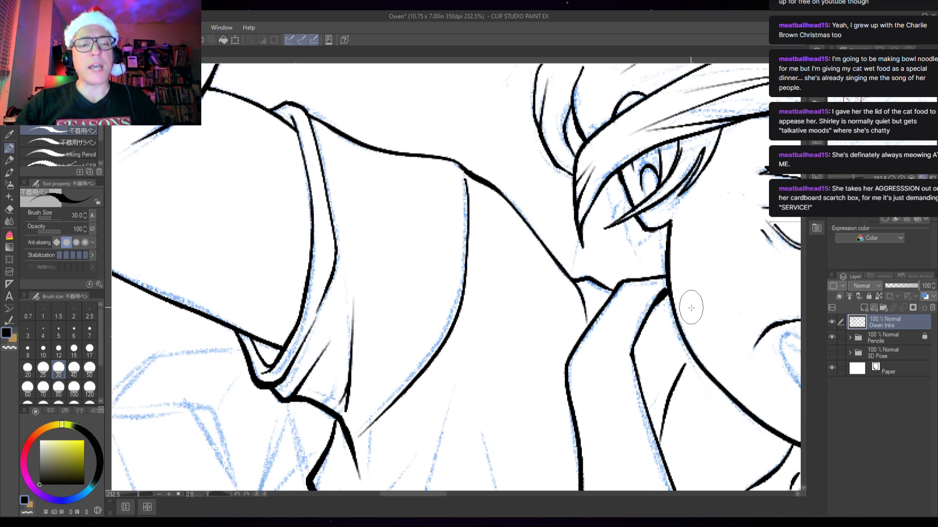
{"action": "left_click_drag", "start_coordinate": [663, 341], "coordinate": [659, 287]}
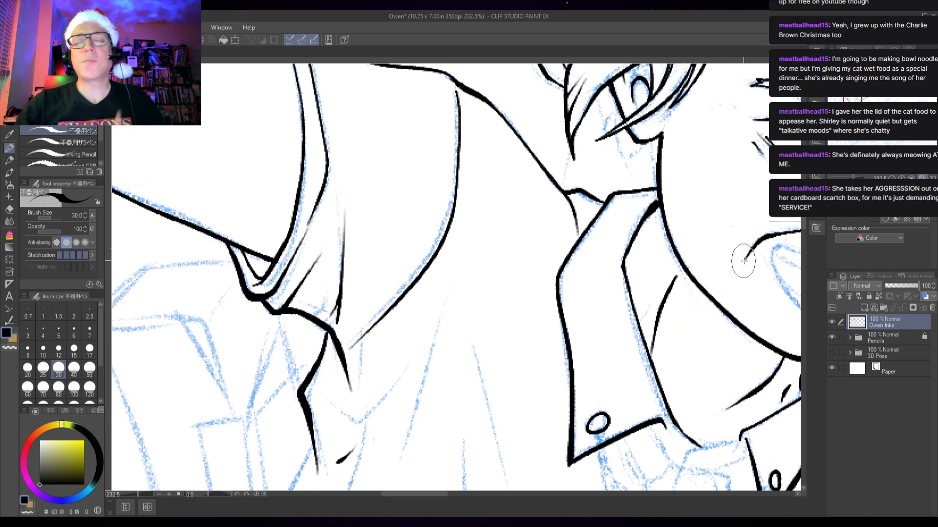
{"action": "left_click_drag", "start_coordinate": [605, 376], "coordinate": [599, 177]}
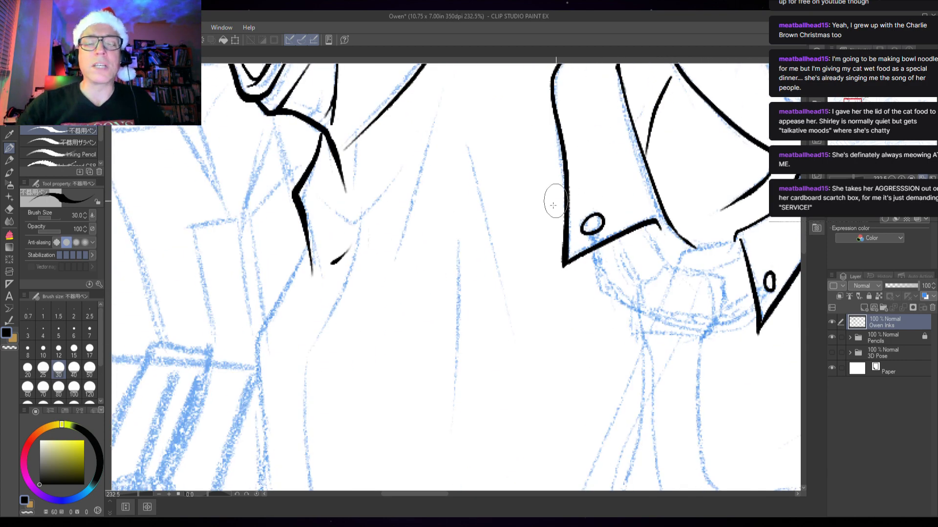
{"action": "scroll", "coordinate": [528, 259], "scroll_direction": "down", "scroll_amount": 1}
{"action": "scroll", "coordinate": [528, 259], "scroll_direction": "down", "scroll_amount": 1}
{"action": "mouse_move", "coordinate": [486, 236]}
{"action": "left_mouse_down"}
{"action": "mouse_move", "coordinate": [446, 313]}
{"action": "mouse_move", "coordinate": [450, 323]}
{"action": "left_mouse_up"}
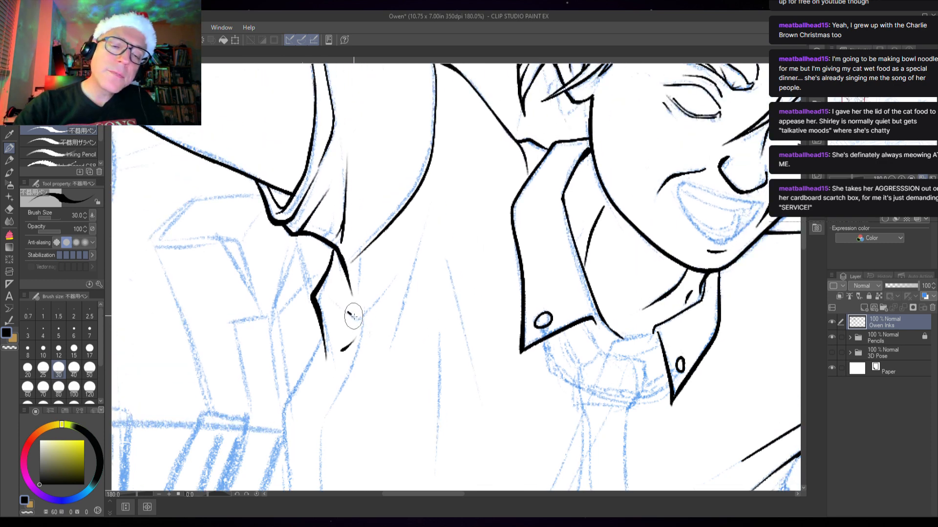
{"action": "left_click_drag", "start_coordinate": [369, 310], "coordinate": [422, 227]}
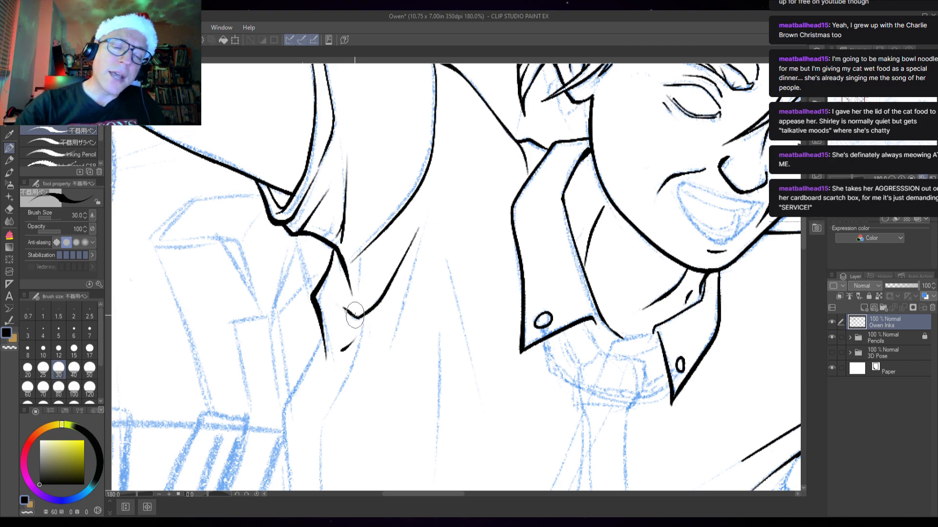
Step: Ink three long tapering fold lines running down the shirt's chest between the armpit fold and the collar
{"action": "scroll", "coordinate": [359, 320], "scroll_direction": "up", "scroll_amount": 2}
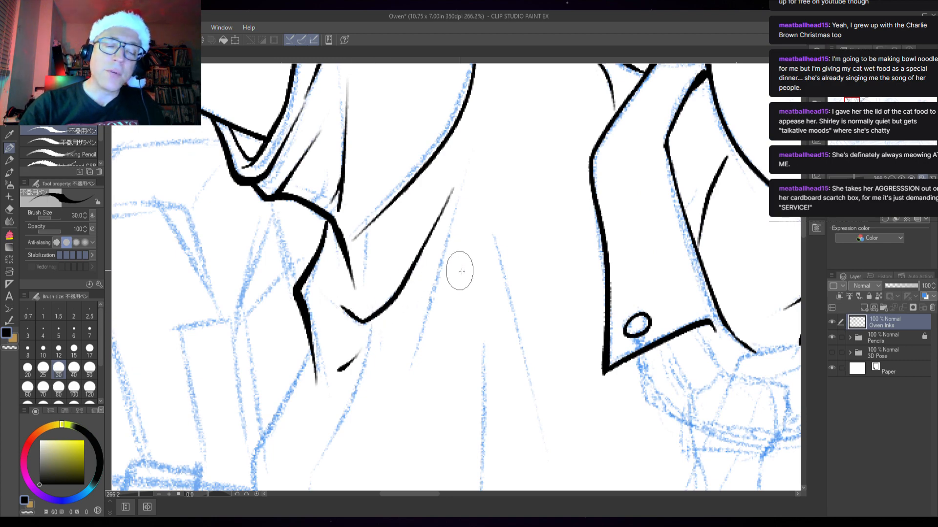
{"action": "scroll", "coordinate": [464, 271], "scroll_direction": "down", "scroll_amount": 2}
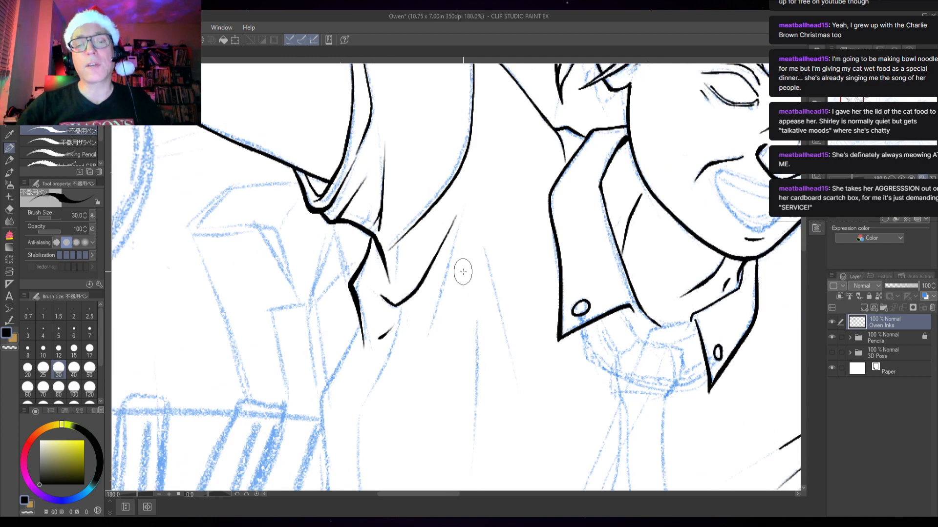
{"action": "left_click_drag", "start_coordinate": [498, 345], "coordinate": [477, 280]}
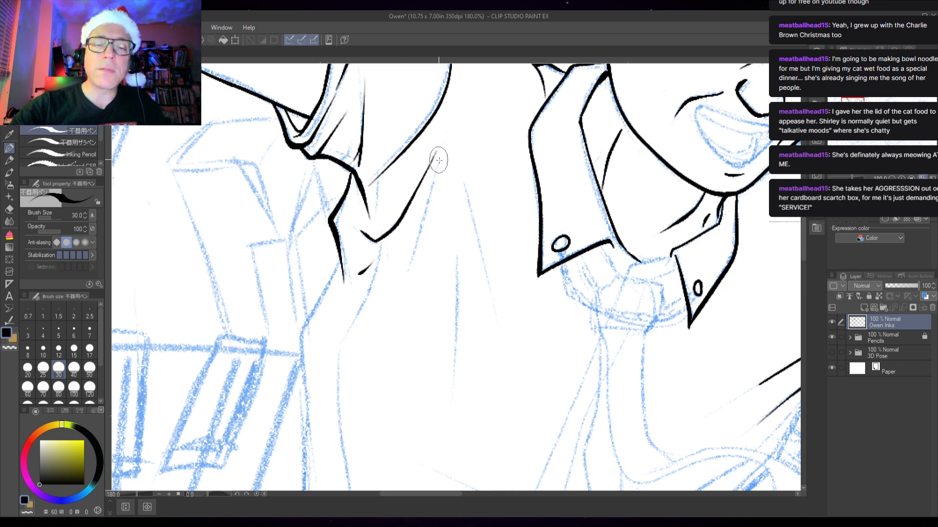
{"action": "left_click_drag", "start_coordinate": [439, 161], "coordinate": [387, 316]}
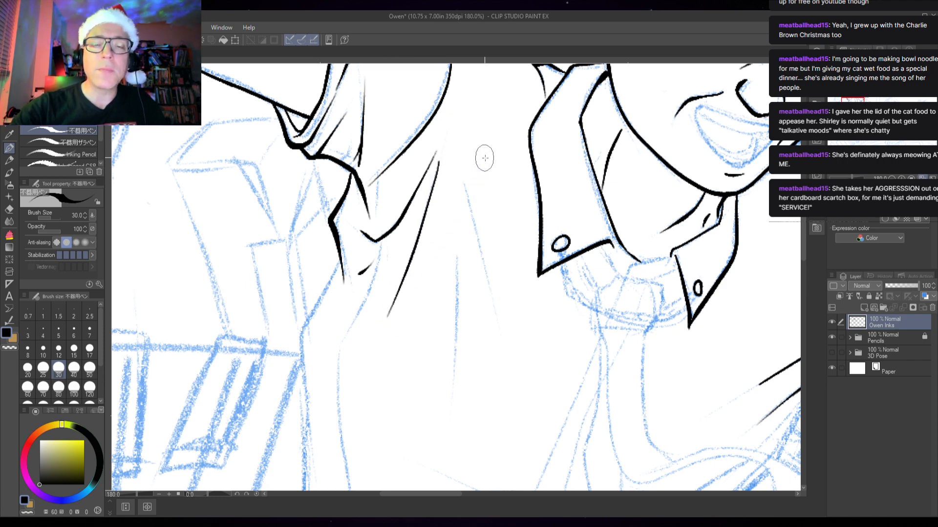
{"action": "mouse_move", "coordinate": [462, 177]}
{"action": "left_mouse_down"}
{"action": "mouse_move", "coordinate": [481, 237]}
{"action": "mouse_move", "coordinate": [484, 361]}
{"action": "left_mouse_up"}
{"action": "left_click_drag", "start_coordinate": [456, 262], "coordinate": [456, 344]}
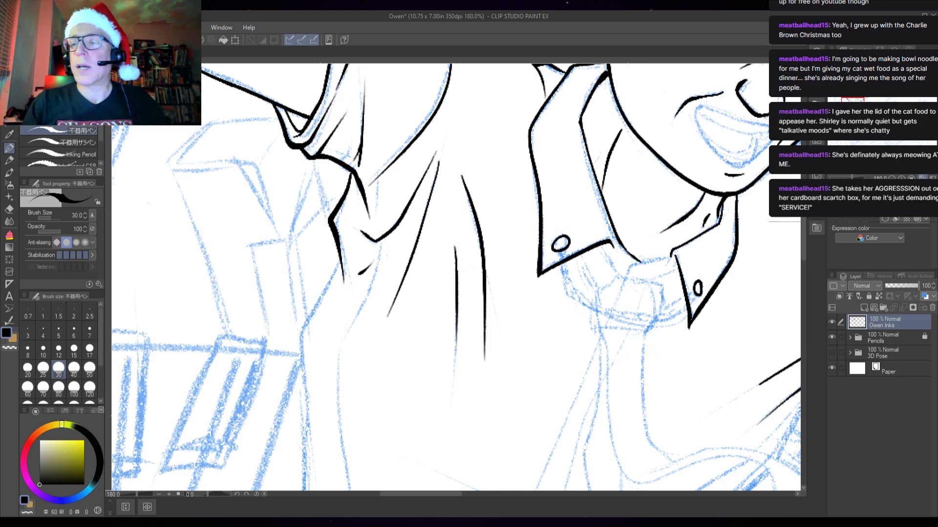
Step: Ink the rounded outline of the tie knot below the collar opening, with small crease marks at its narrow end
{"action": "left_click_drag", "start_coordinate": [637, 391], "coordinate": [657, 201]}
{"action": "left_click_drag", "start_coordinate": [596, 202], "coordinate": [507, 269]}
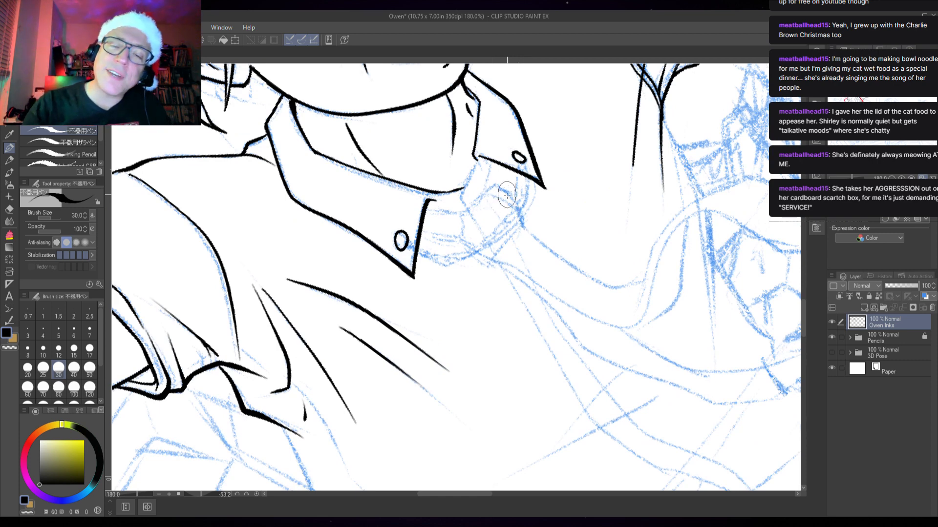
{"action": "left_click_drag", "start_coordinate": [495, 185], "coordinate": [459, 220]}
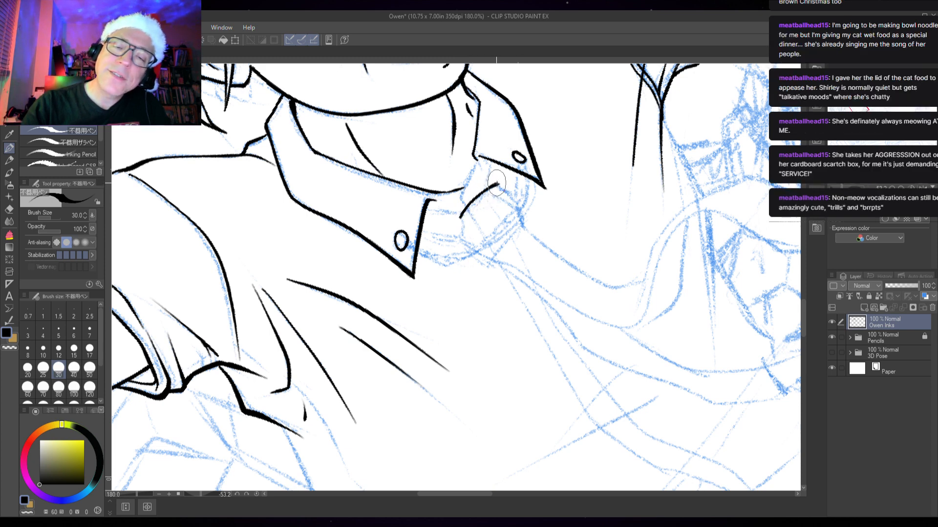
{"action": "mouse_move", "coordinate": [496, 183]}
{"action": "left_mouse_down"}
{"action": "mouse_move", "coordinate": [527, 229]}
{"action": "mouse_move", "coordinate": [521, 198]}
{"action": "left_mouse_up"}
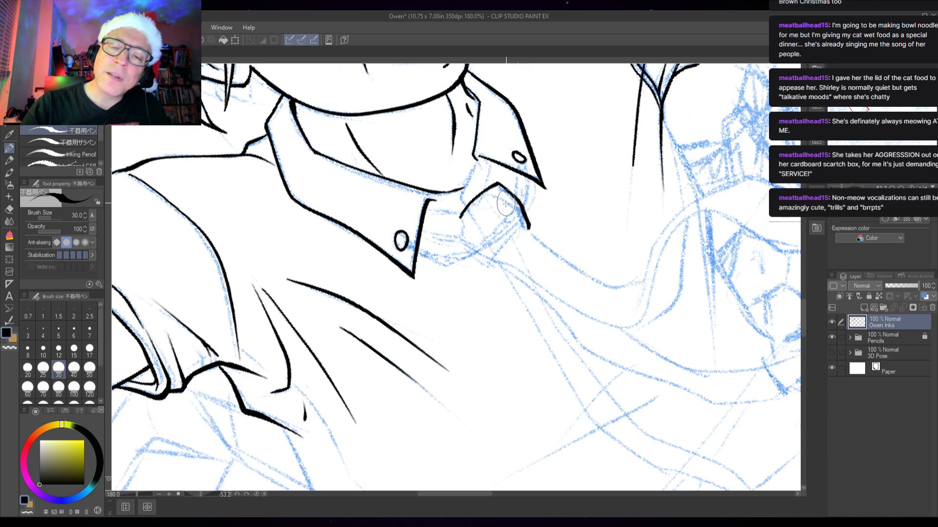
{"action": "mouse_move", "coordinate": [461, 215]}
{"action": "left_mouse_down"}
{"action": "mouse_move", "coordinate": [458, 241]}
{"action": "mouse_move", "coordinate": [479, 255]}
{"action": "left_mouse_up"}
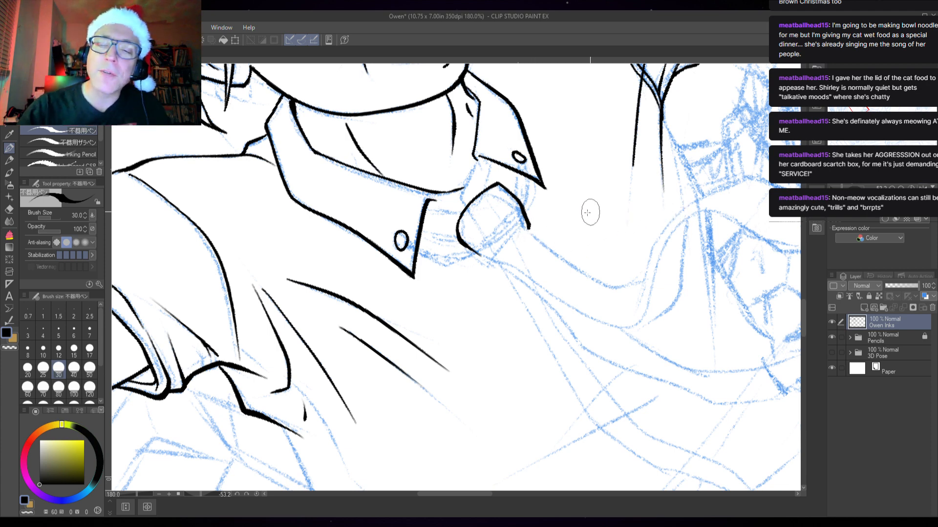
{"action": "mouse_move", "coordinate": [529, 229]}
{"action": "left_mouse_down"}
{"action": "mouse_move", "coordinate": [527, 220]}
{"action": "mouse_move", "coordinate": [496, 261]}
{"action": "left_mouse_up"}
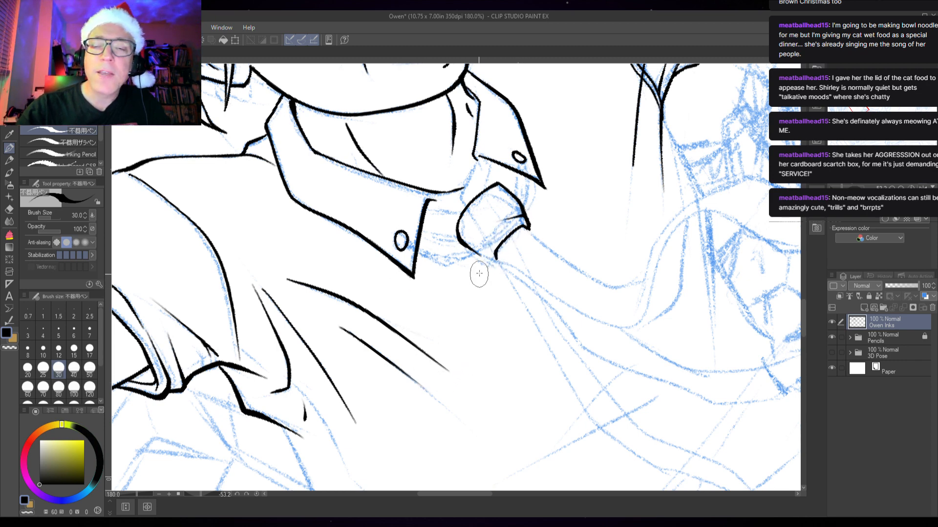
{"action": "left_click_drag", "start_coordinate": [472, 250], "coordinate": [491, 261]}
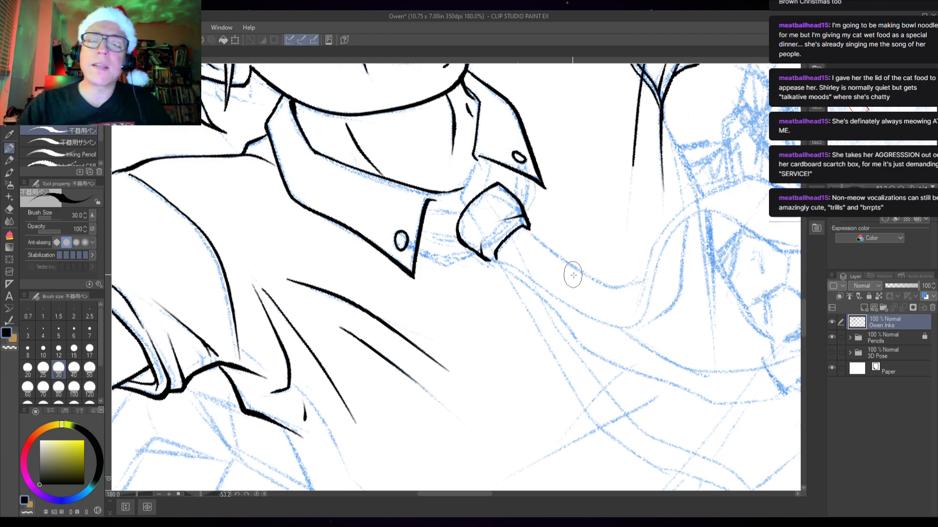
Step: Ink two short edges of the tie band connecting the knot to the underside of the nearer collar flap
{"action": "scroll", "coordinate": [595, 271], "scroll_direction": "up", "scroll_amount": 3}
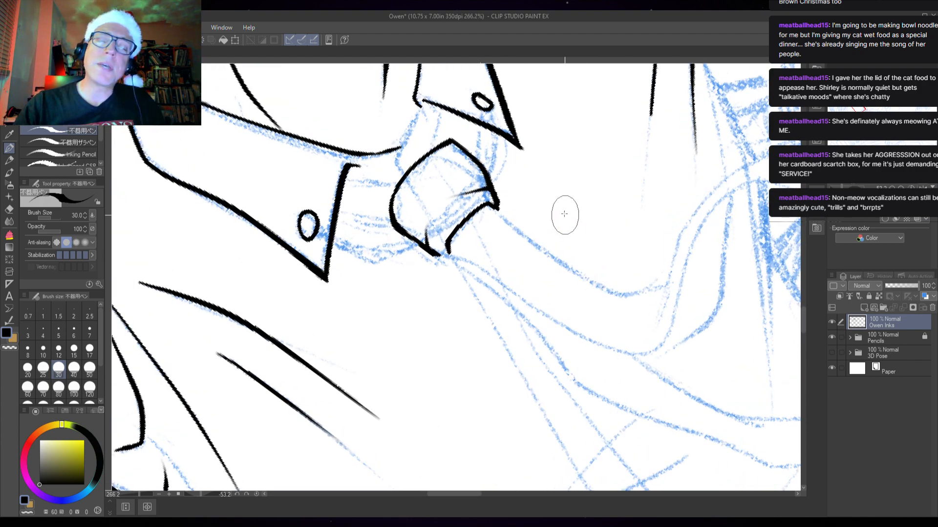
{"action": "left_click_drag", "start_coordinate": [527, 192], "coordinate": [513, 332]}
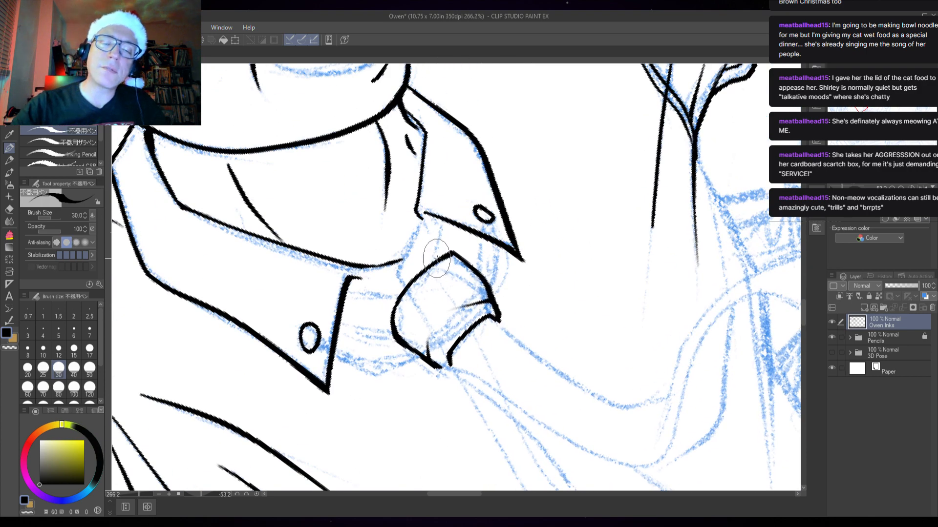
{"action": "left_click_drag", "start_coordinate": [439, 251], "coordinate": [447, 220]}
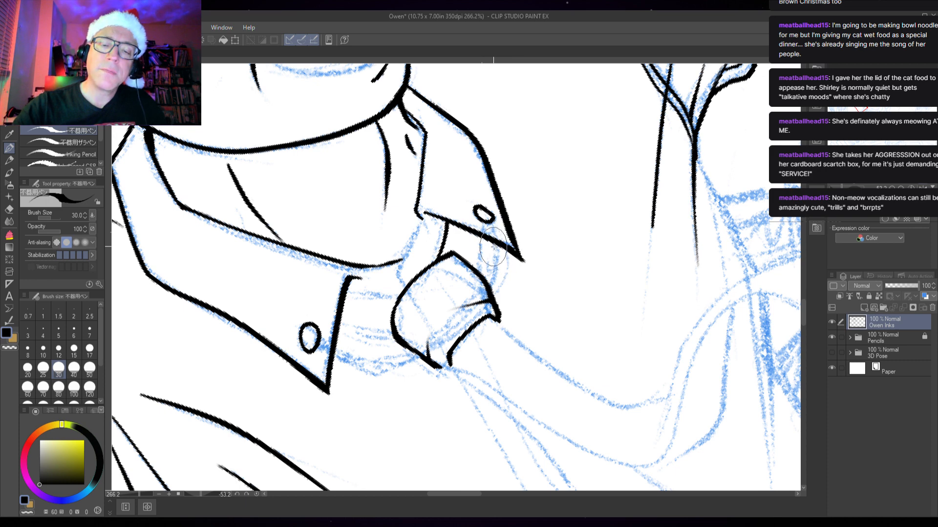
{"action": "left_click_drag", "start_coordinate": [494, 232], "coordinate": [485, 283]}
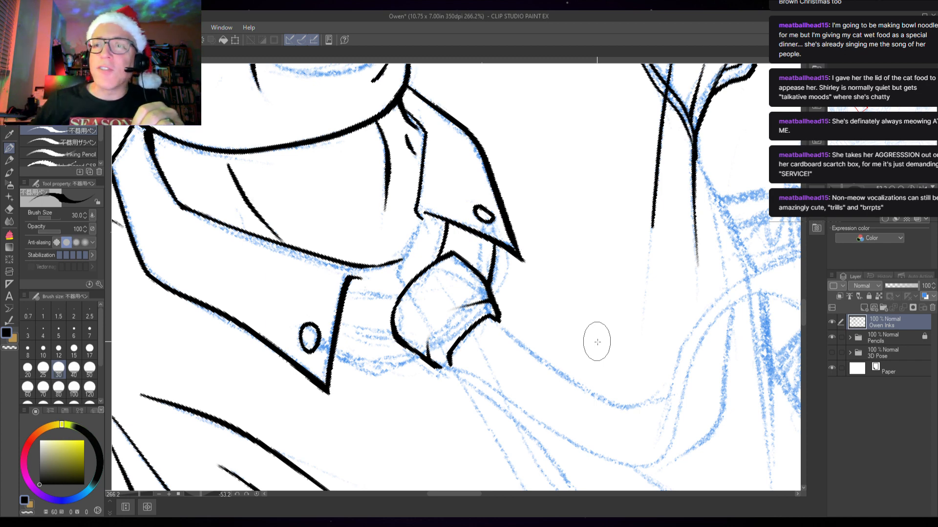
Step: Ink the tie band's two edges between the knot and the farther collar flap, adding short creases on both sides of the knot
{"action": "left_click_drag", "start_coordinate": [448, 338], "coordinate": [572, 254]}
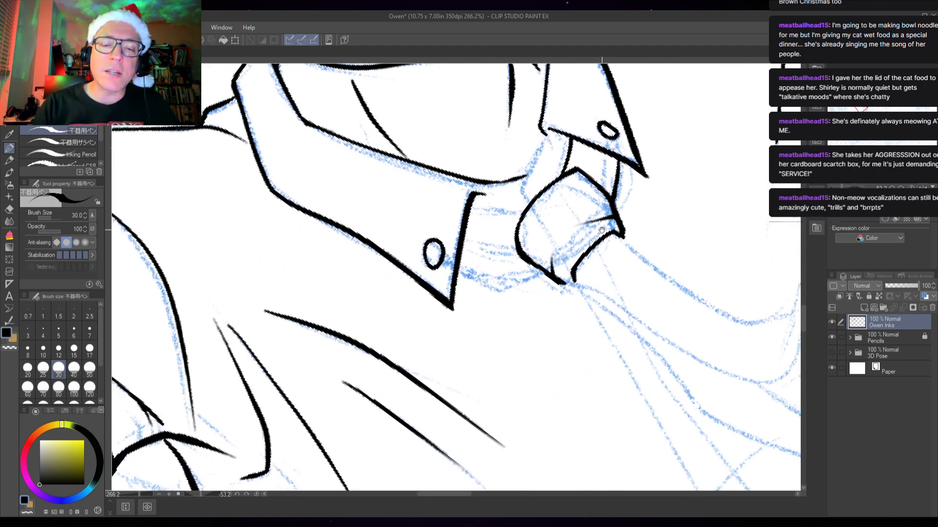
{"action": "left_click_drag", "start_coordinate": [518, 151], "coordinate": [590, 334]}
{"action": "left_click_drag", "start_coordinate": [514, 374], "coordinate": [441, 290]}
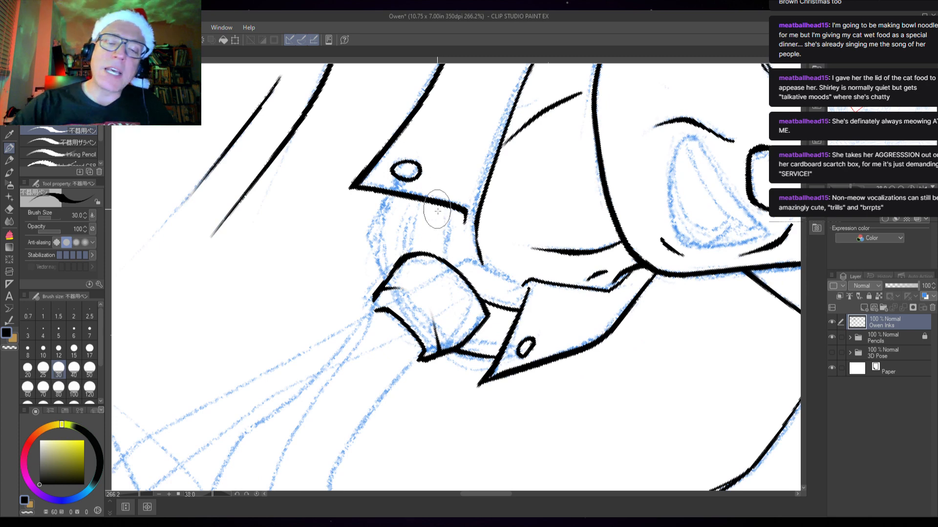
{"action": "left_click_drag", "start_coordinate": [440, 205], "coordinate": [433, 253]}
{"action": "key", "text": "ctrl+z"}
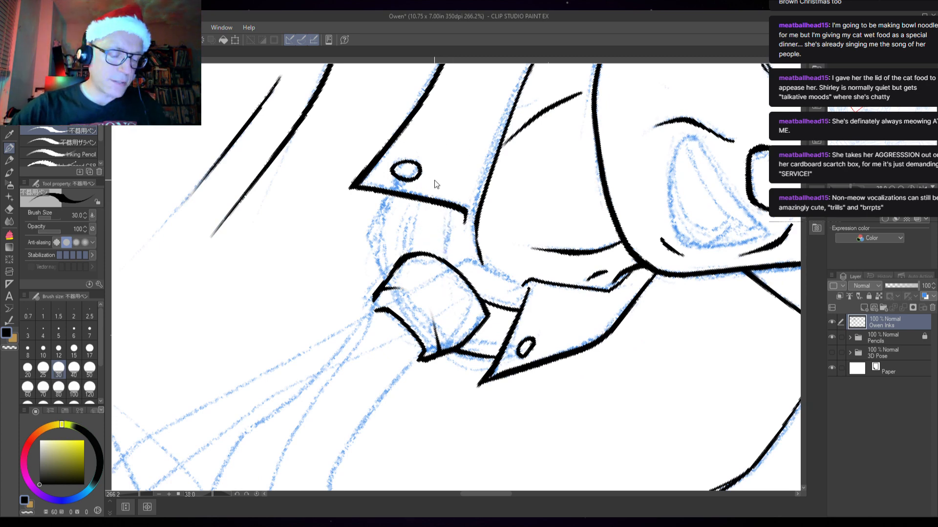
{"action": "left_click_drag", "start_coordinate": [442, 208], "coordinate": [436, 257]}
{"action": "mouse_move", "coordinate": [394, 195]}
{"action": "left_mouse_down"}
{"action": "mouse_move", "coordinate": [387, 272]}
{"action": "mouse_move", "coordinate": [413, 223]}
{"action": "left_mouse_up"}
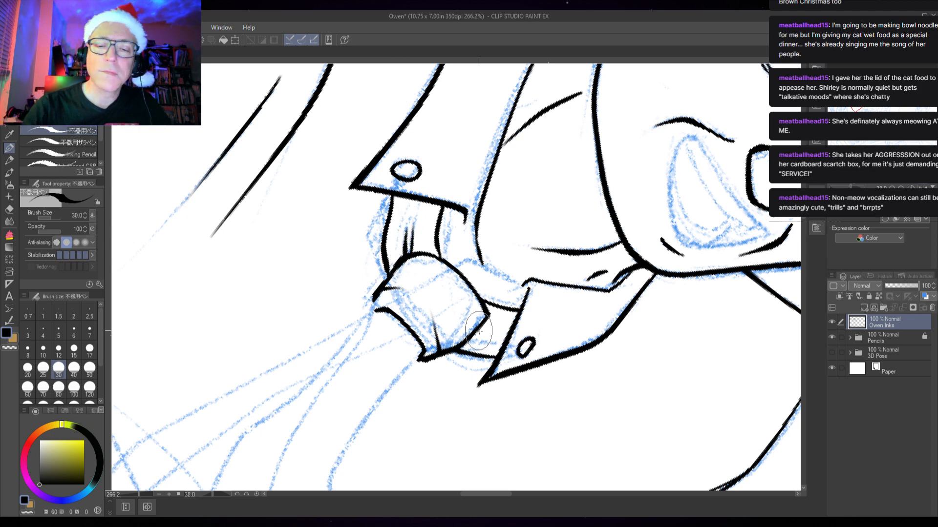
{"action": "mouse_move", "coordinate": [474, 334]}
{"action": "left_mouse_down"}
{"action": "mouse_move", "coordinate": [498, 331]}
{"action": "mouse_move", "coordinate": [496, 347]}
{"action": "left_mouse_up"}
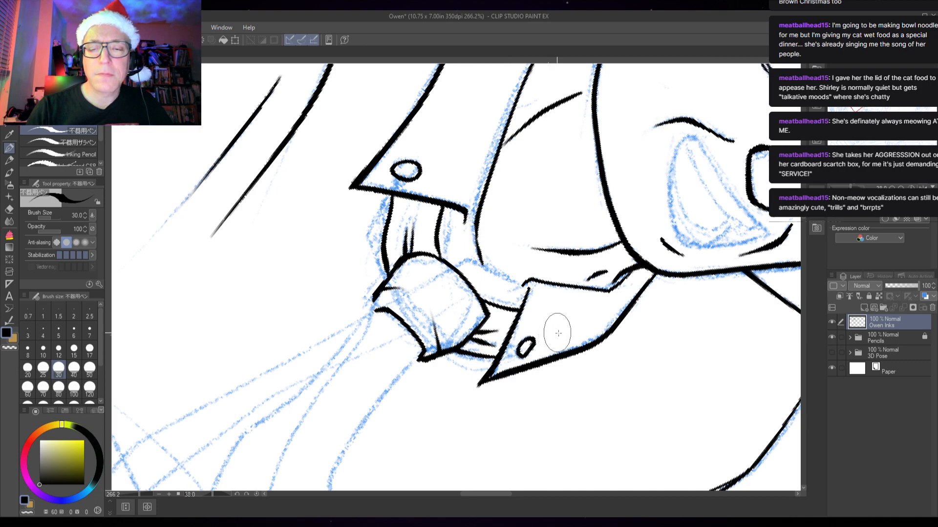
{"action": "key", "text": "ctrl+at"}
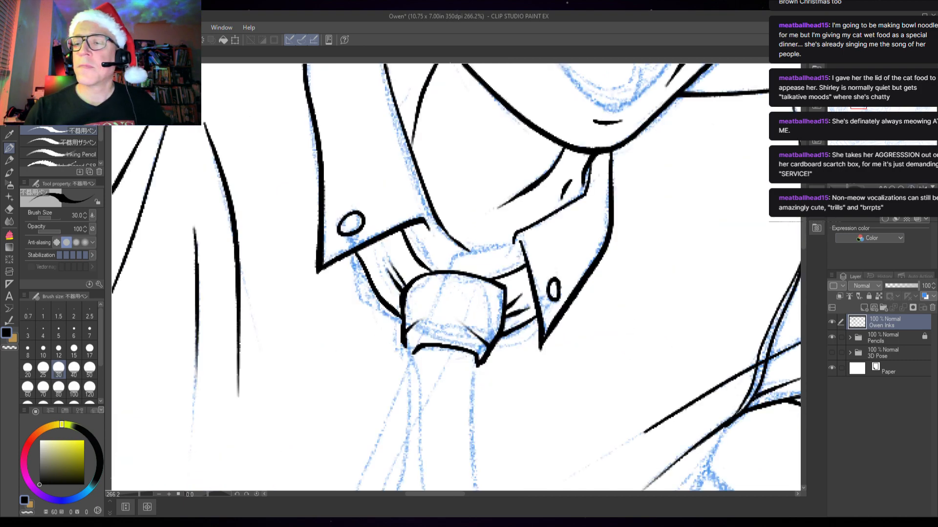
Step: Ink the angled edge of the collar opening from the nearer collar flap's inner corner down to the top of the tie knot
{"action": "scroll", "coordinate": [537, 323], "scroll_direction": "down", "scroll_amount": 4}
{"action": "scroll", "coordinate": [553, 310], "scroll_direction": "up", "scroll_amount": 3}
{"action": "scroll", "coordinate": [553, 309], "scroll_direction": "up", "scroll_amount": 3}
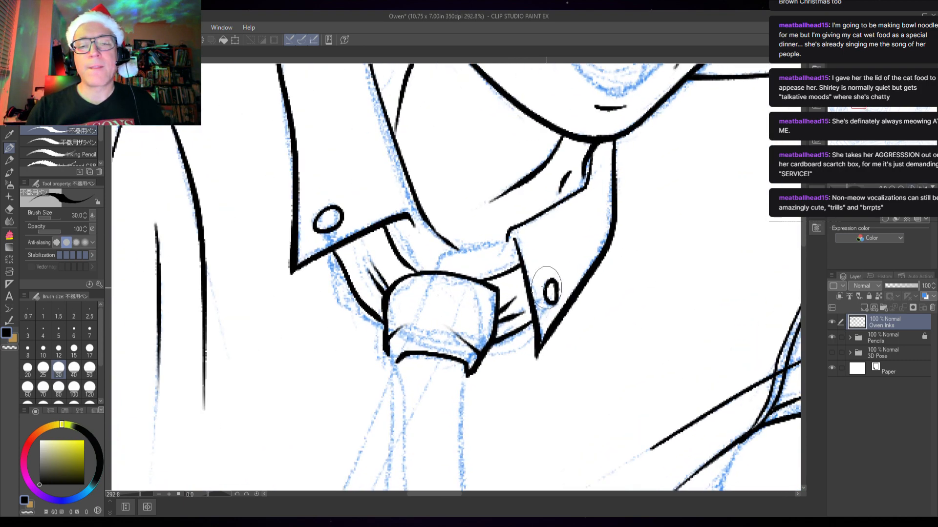
{"action": "mouse_move", "coordinate": [510, 237]}
{"action": "left_mouse_down"}
{"action": "mouse_move", "coordinate": [410, 259]}
{"action": "mouse_move", "coordinate": [406, 284]}
{"action": "left_mouse_up"}
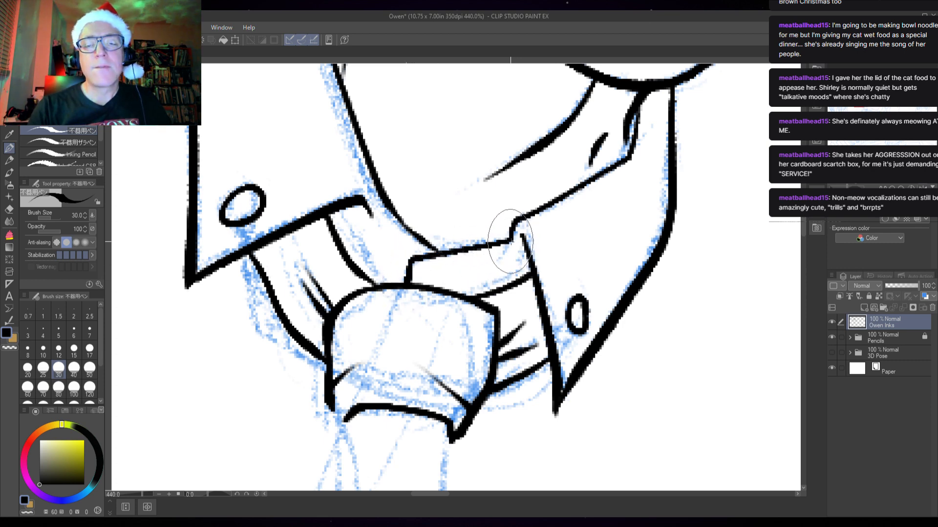
{"action": "scroll", "coordinate": [552, 281], "scroll_direction": "down", "scroll_amount": 2}
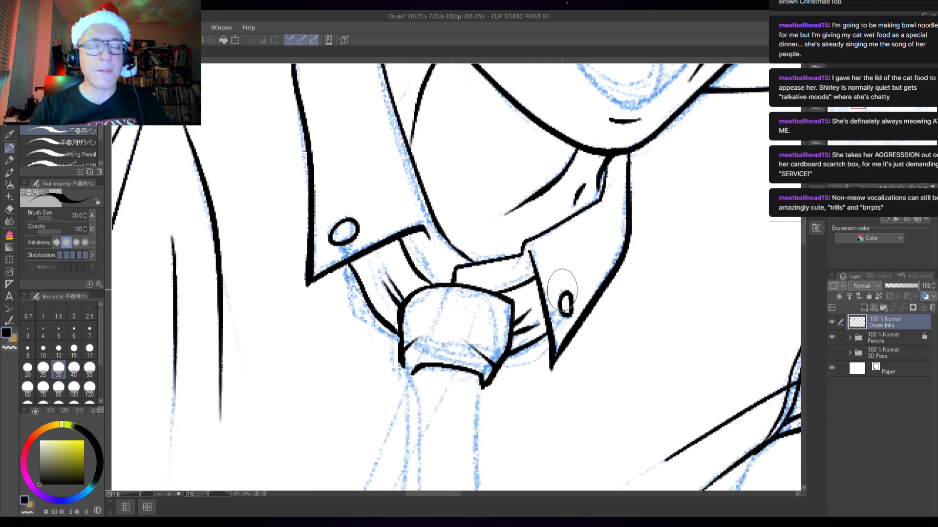
Step: Thicken the lower outline of the lowered arm's sleeve, from the armpit along the hem's underside
{"action": "scroll", "coordinate": [566, 288], "scroll_direction": "down", "scroll_amount": 3}
{"action": "scroll", "coordinate": [640, 289], "scroll_direction": "down", "scroll_amount": 2}
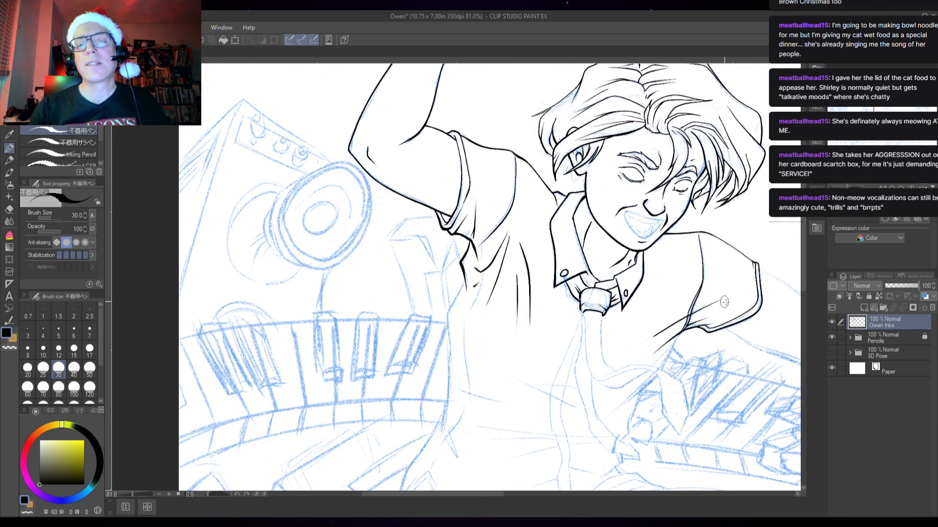
{"action": "scroll", "coordinate": [759, 314], "scroll_direction": "up", "scroll_amount": 1}
{"action": "scroll", "coordinate": [756, 316], "scroll_direction": "up", "scroll_amount": 1}
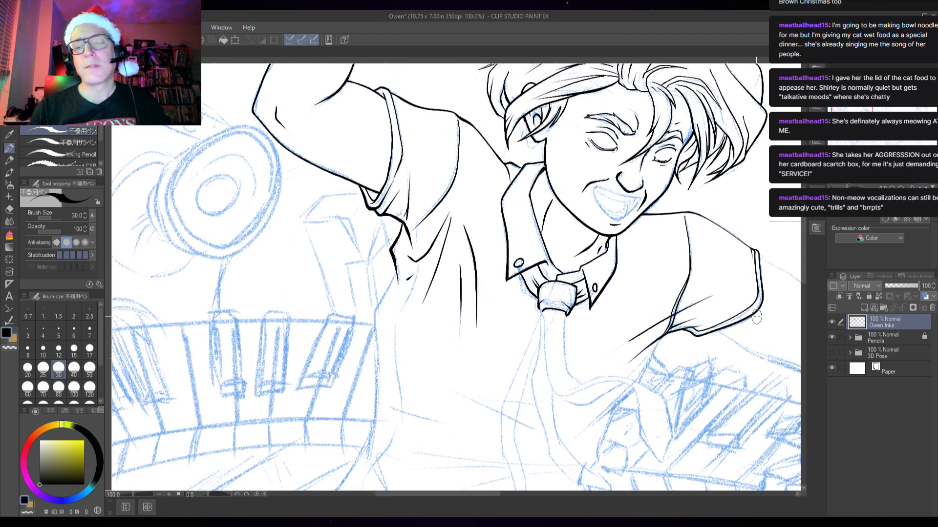
{"action": "scroll", "coordinate": [273, 183], "scroll_direction": "up", "scroll_amount": 10}
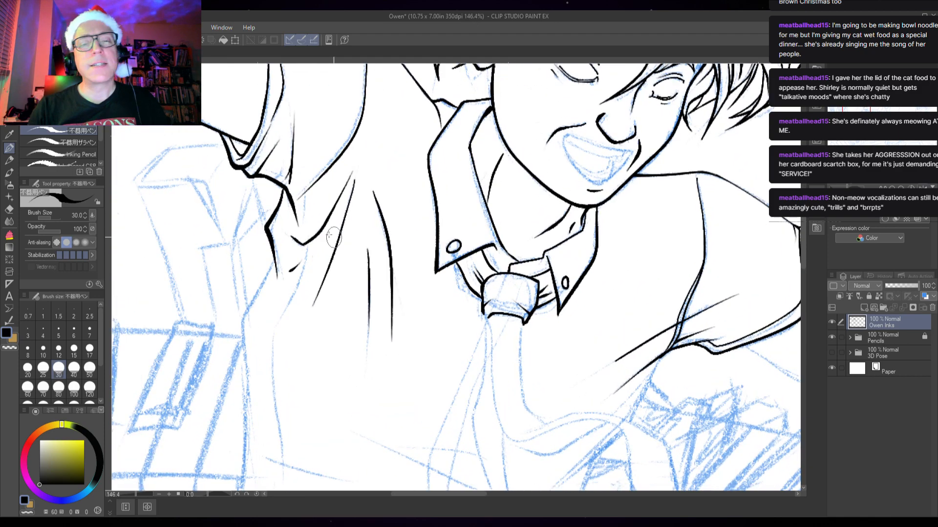
{"action": "scroll", "coordinate": [273, 183], "scroll_direction": "up", "scroll_amount": 1}
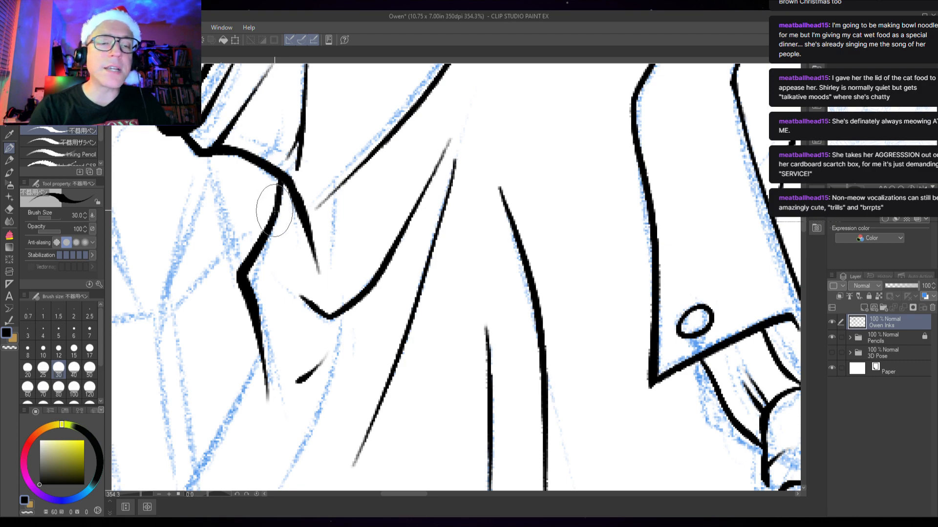
{"action": "scroll", "coordinate": [434, 306], "scroll_direction": "down", "scroll_amount": 3}
{"action": "left_click_drag", "start_coordinate": [667, 372], "coordinate": [381, 214]}
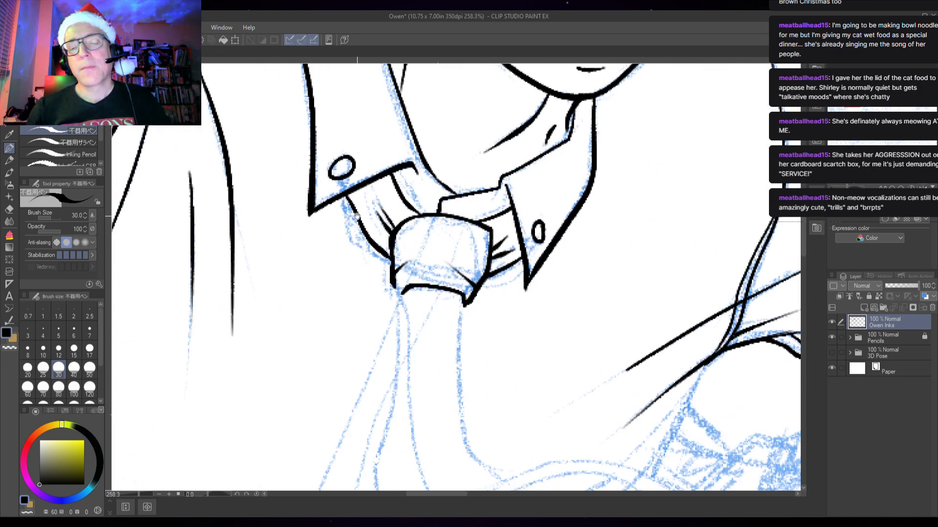
{"action": "left_click_drag", "start_coordinate": [602, 397], "coordinate": [491, 317]}
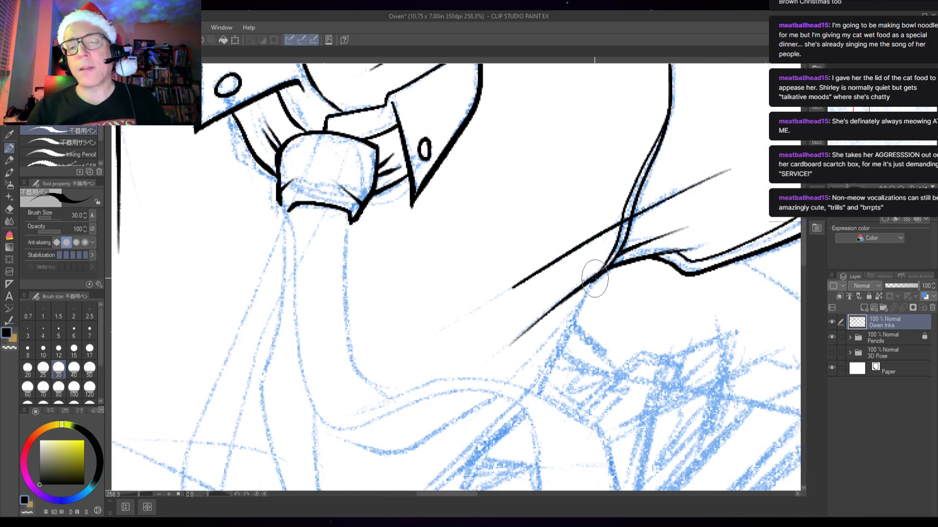
{"action": "mouse_move", "coordinate": [594, 279]}
{"action": "left_mouse_down"}
{"action": "mouse_move", "coordinate": [665, 254]}
{"action": "mouse_move", "coordinate": [631, 265]}
{"action": "mouse_move", "coordinate": [704, 274]}
{"action": "mouse_move", "coordinate": [782, 240]}
{"action": "left_mouse_up"}
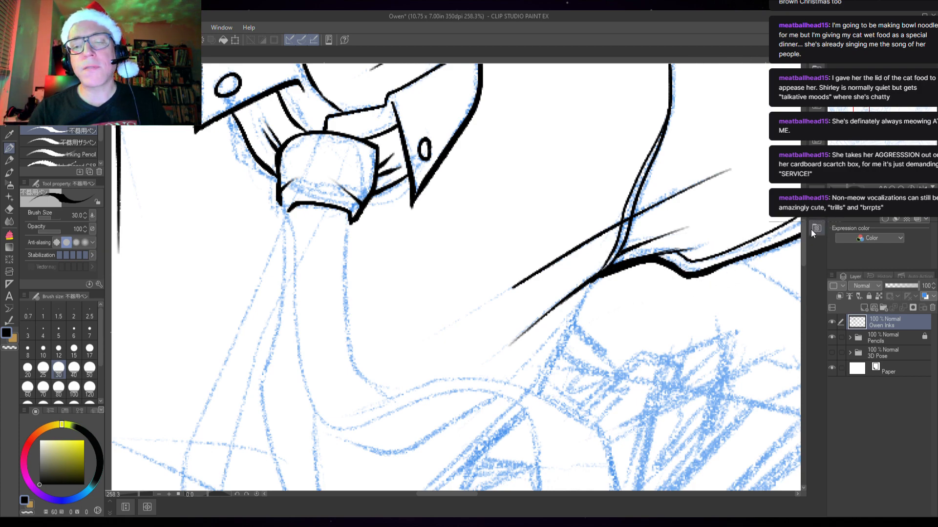
{"action": "scroll", "coordinate": [676, 298], "scroll_direction": "down", "scroll_amount": 3}
{"action": "scroll", "coordinate": [672, 314], "scroll_direction": "down", "scroll_amount": 3}
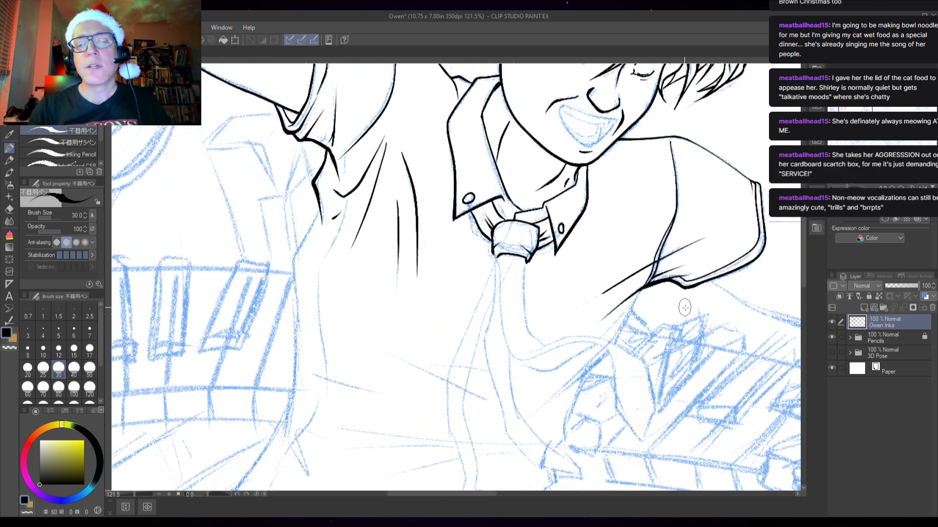
Step: Thicken the raised upper arm's lower outline from the elbow to the sleeve opening, using Adjust line width with an enlarged brush
{"action": "scroll", "coordinate": [509, 235], "scroll_direction": "up", "scroll_amount": 4}
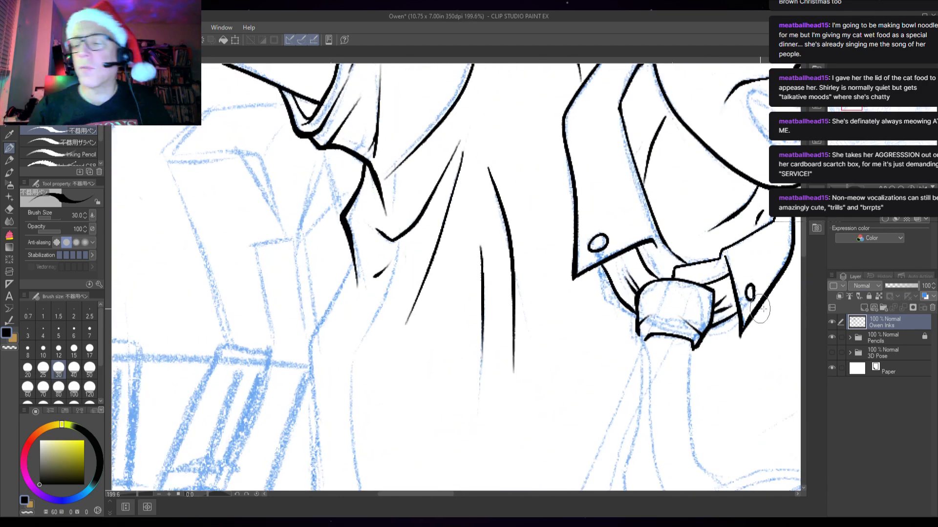
{"action": "left_click_drag", "start_coordinate": [733, 264], "coordinate": [306, 264]}
{"action": "left_click_drag", "start_coordinate": [744, 359], "coordinate": [708, 261]}
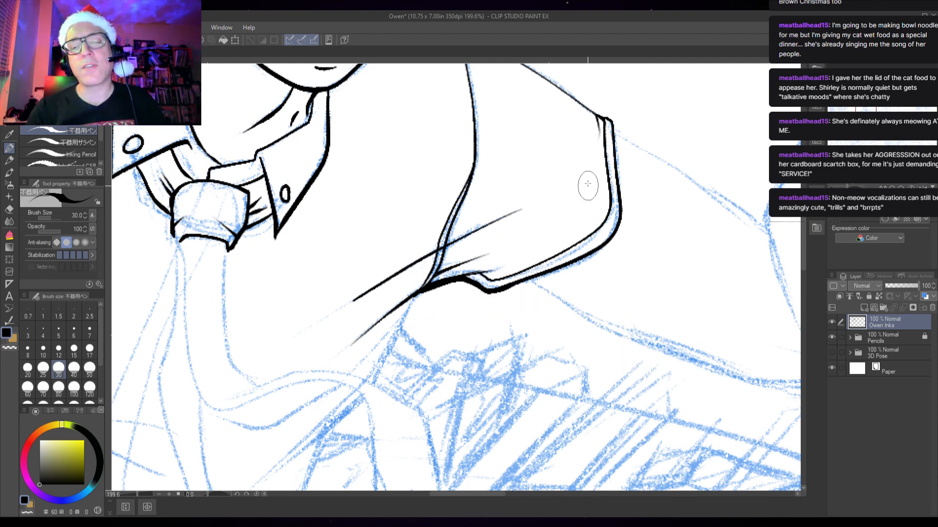
{"action": "left_click_drag", "start_coordinate": [308, 261], "coordinate": [740, 371]}
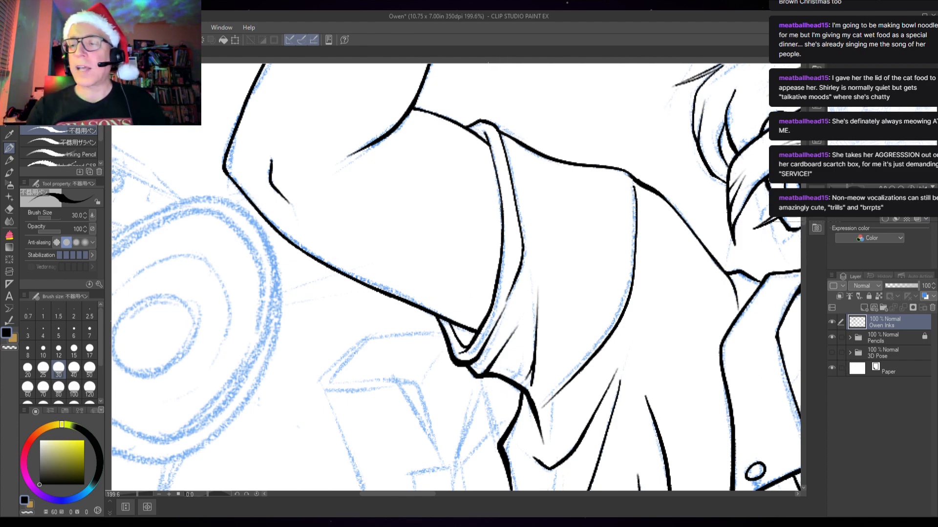
{"action": "mouse_move", "coordinate": [413, 298]}
{"action": "left_mouse_down"}
{"action": "mouse_move", "coordinate": [488, 254]}
{"action": "mouse_move", "coordinate": [556, 244]}
{"action": "mouse_move", "coordinate": [513, 301]}
{"action": "left_mouse_up"}
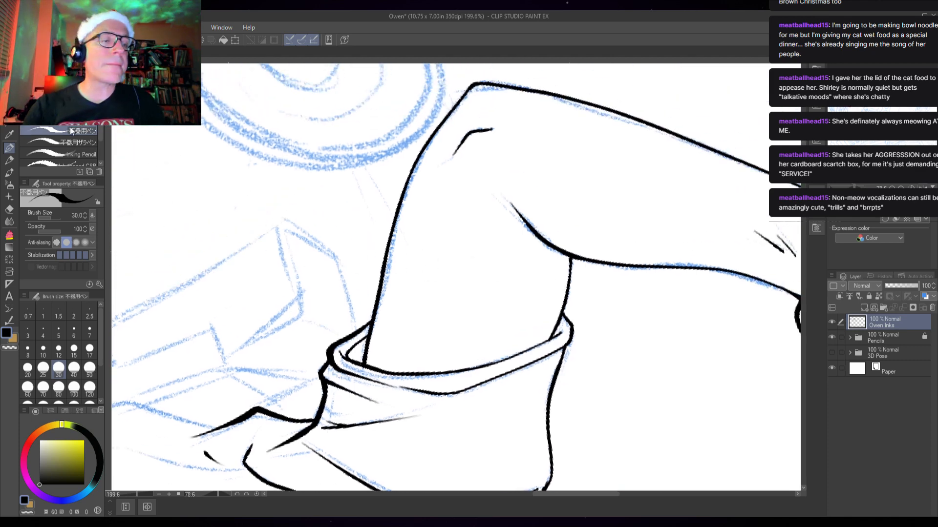
{"action": "left_click", "coordinate": [13, 321]}
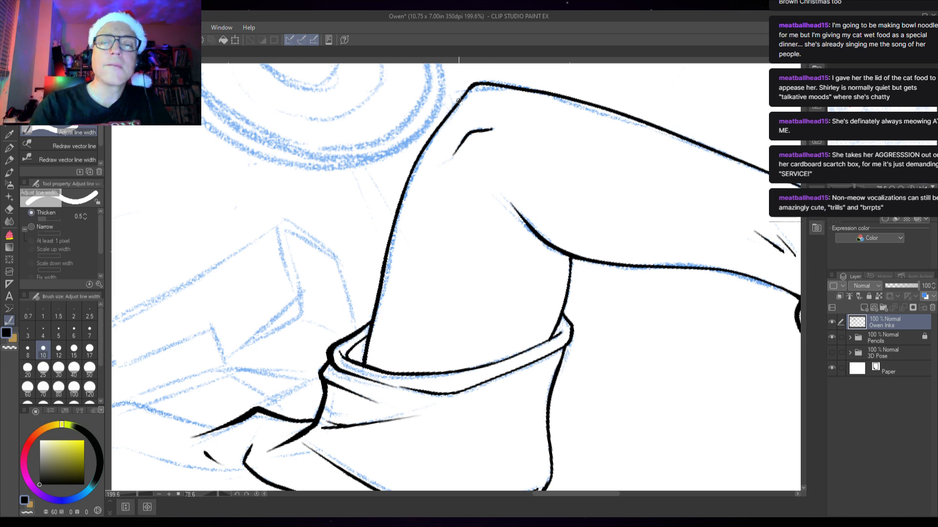
{"action": "key", "text": "bracketright"}
{"action": "key", "text": "bracketright"}
{"action": "key", "text": "bracketright"}
{"action": "key", "text": "bracketright"}
{"action": "key", "text": "bracketright"}
{"action": "key", "text": "bracketright"}
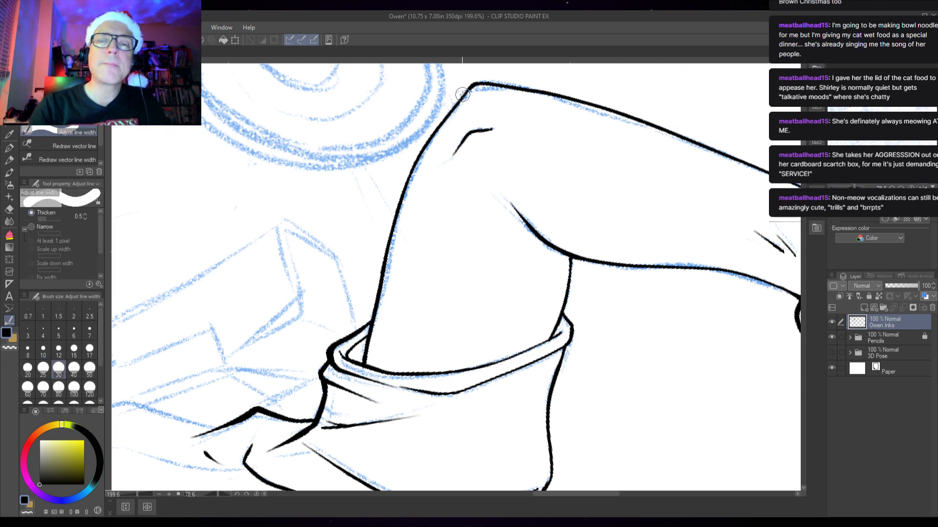
{"action": "mouse_move", "coordinate": [464, 93]}
{"action": "left_mouse_down"}
{"action": "mouse_move", "coordinate": [407, 167]}
{"action": "mouse_move", "coordinate": [382, 280]}
{"action": "left_mouse_up"}
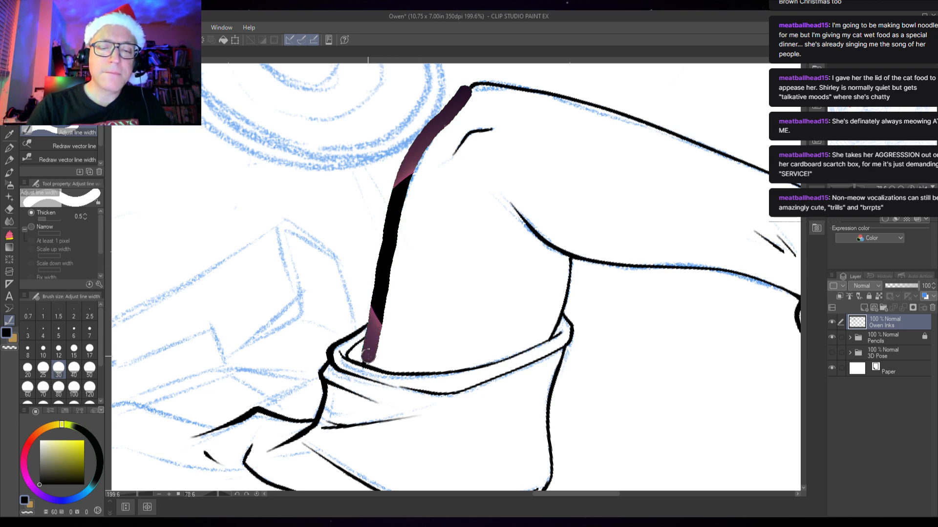
{"action": "left_click_drag", "start_coordinate": [367, 356], "coordinate": [370, 363]}
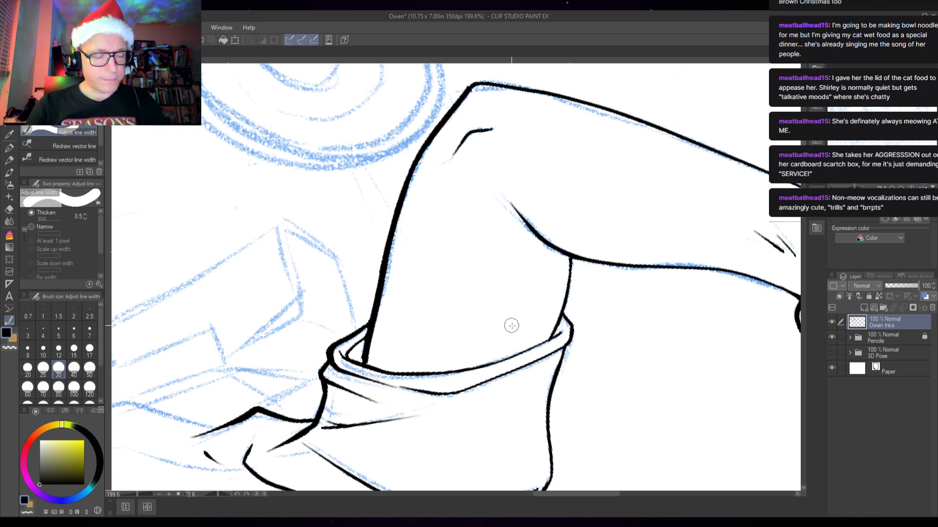
Step: Reinforce the raised forearm's inner contour with a heavier pen stroke from the wrist toward the elbow crease
{"action": "key", "text": "p"}
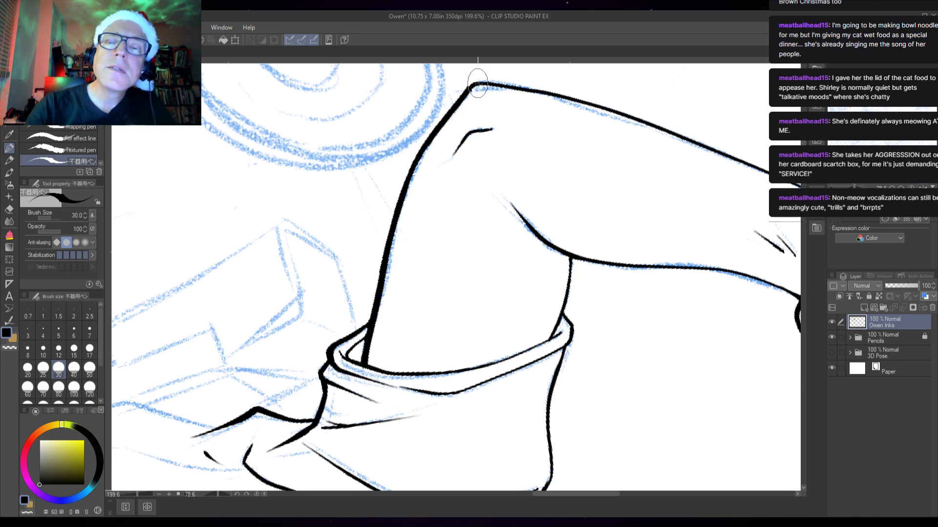
{"action": "left_click", "coordinate": [911, 187]}
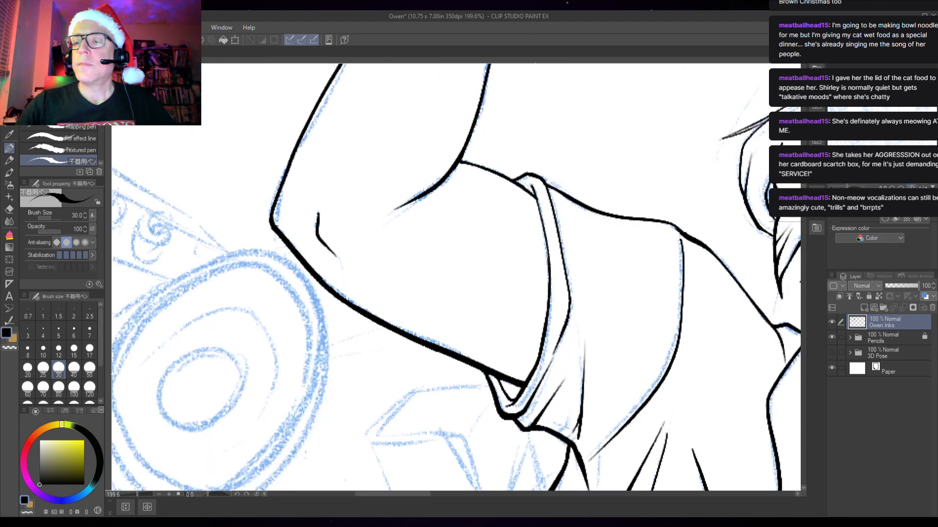
{"action": "scroll", "coordinate": [715, 279], "scroll_direction": "down", "scroll_amount": 2}
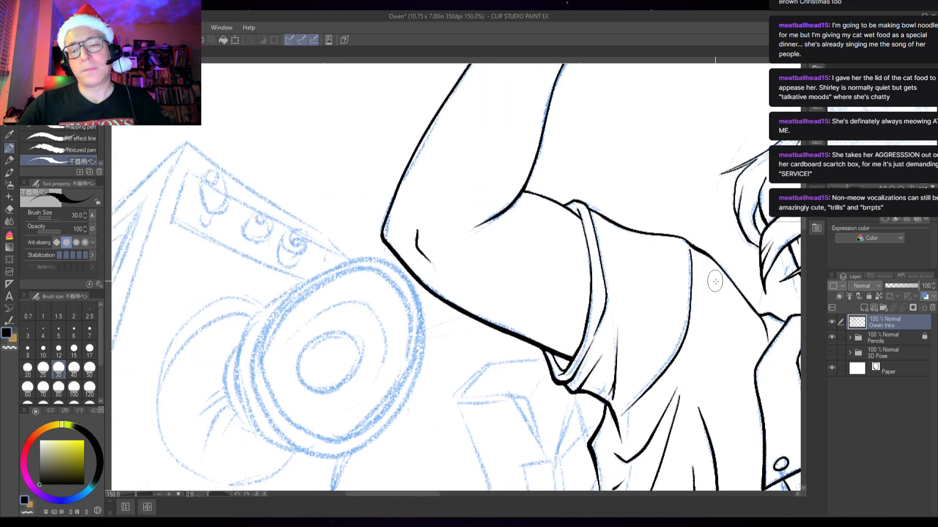
{"action": "left_click_drag", "start_coordinate": [753, 225], "coordinate": [682, 232]}
{"action": "scroll", "coordinate": [681, 232], "scroll_direction": "up", "scroll_amount": 3}
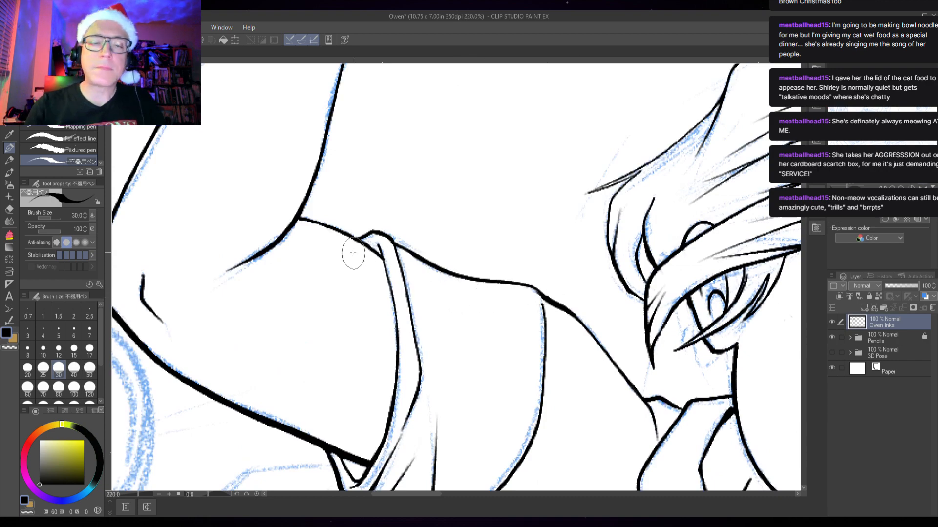
{"action": "left_click_drag", "start_coordinate": [424, 107], "coordinate": [728, 194]}
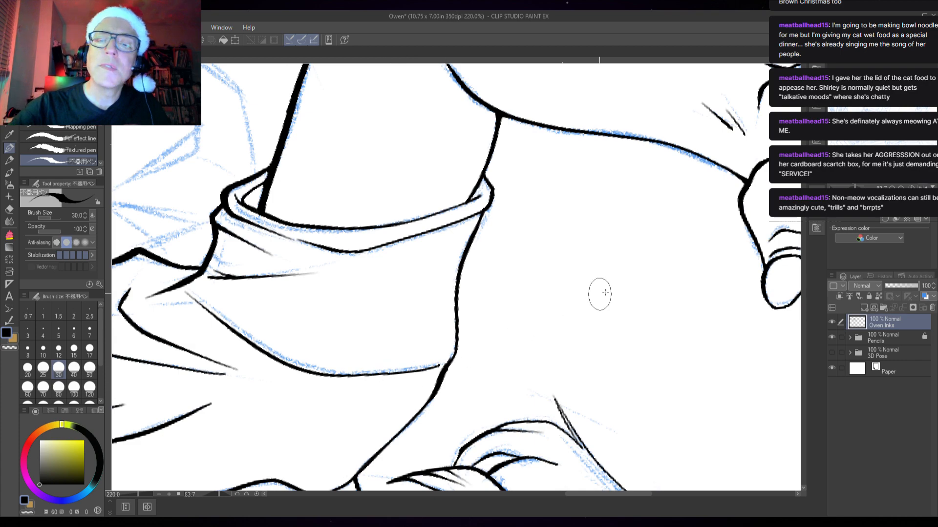
{"action": "mouse_move", "coordinate": [562, 244]}
{"action": "left_mouse_down"}
{"action": "mouse_move", "coordinate": [441, 168]}
{"action": "mouse_move", "coordinate": [373, 205]}
{"action": "mouse_move", "coordinate": [577, 158]}
{"action": "mouse_move", "coordinate": [627, 288]}
{"action": "left_mouse_up"}
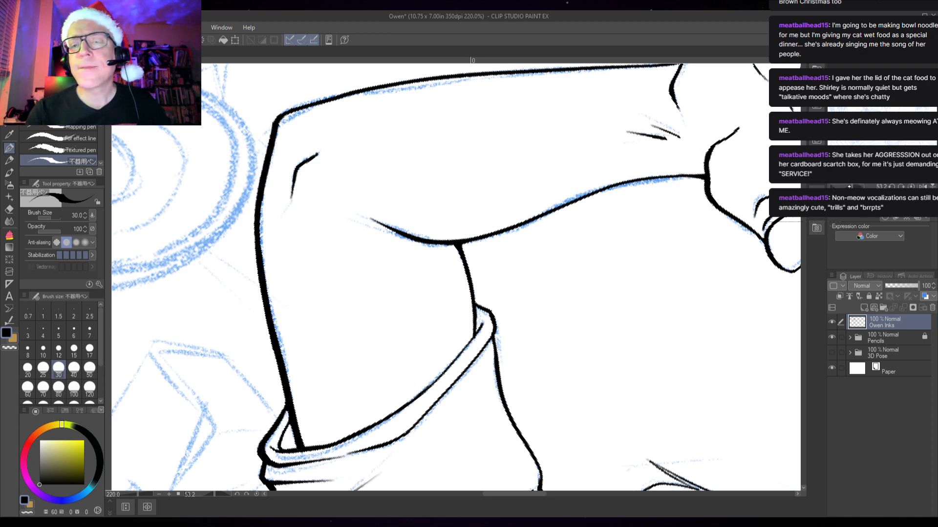
{"action": "left_click_drag", "start_coordinate": [627, 288], "coordinate": [621, 229]}
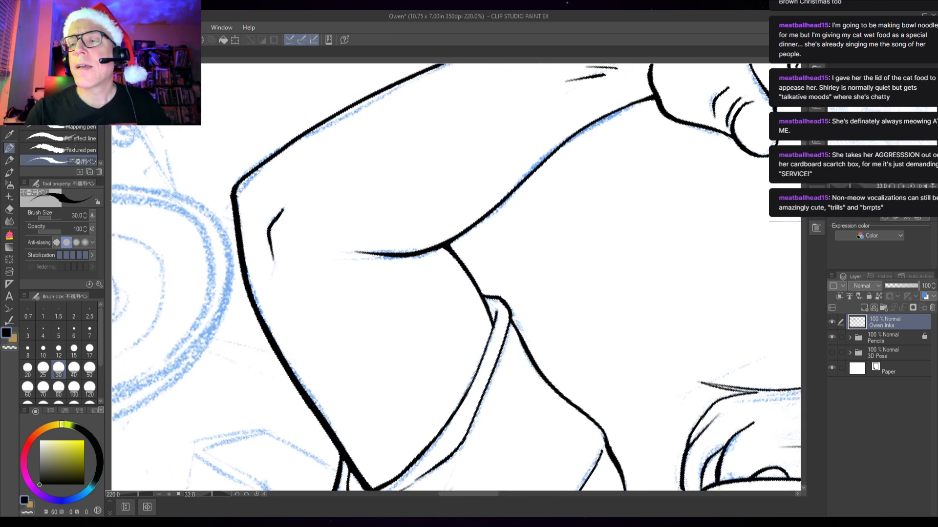
{"action": "left_click_drag", "start_coordinate": [574, 186], "coordinate": [532, 248]}
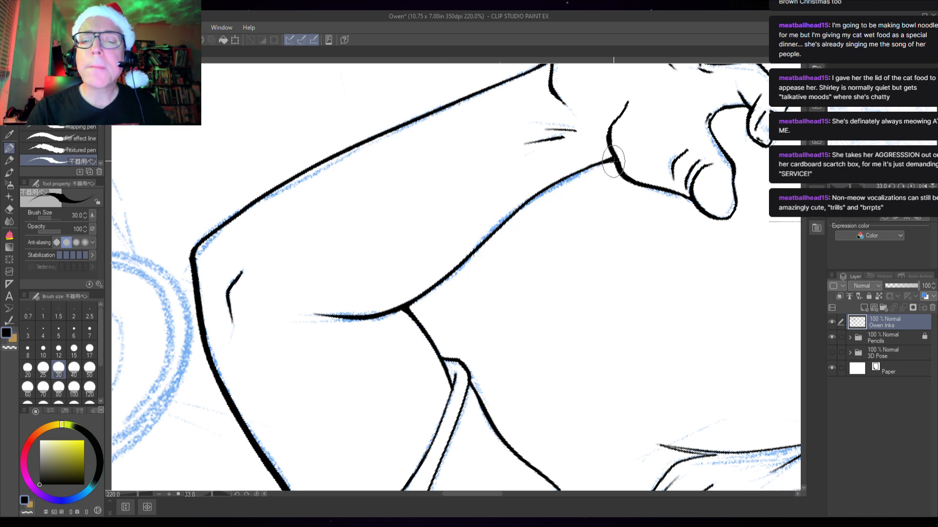
{"action": "mouse_move", "coordinate": [614, 161]}
{"action": "left_mouse_down"}
{"action": "mouse_move", "coordinate": [524, 205]}
{"action": "mouse_move", "coordinate": [443, 279]}
{"action": "left_mouse_up"}
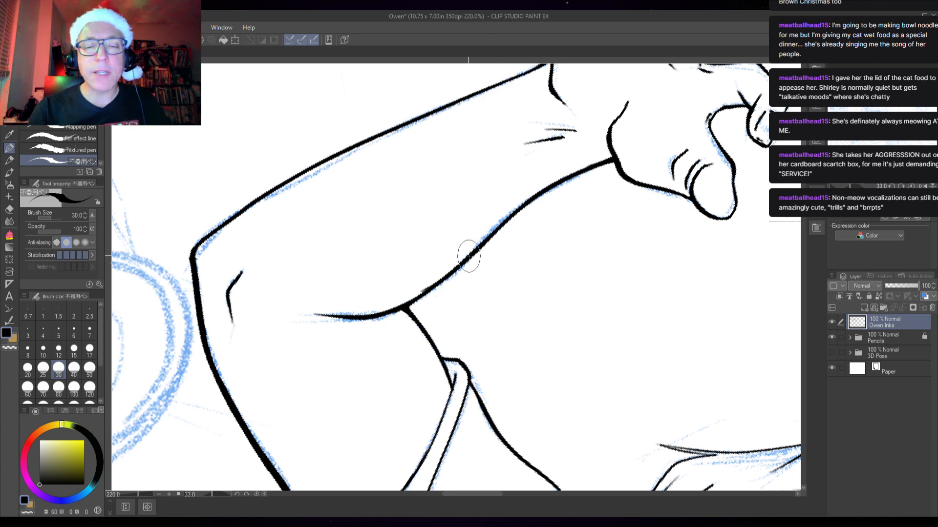
{"action": "scroll", "coordinate": [469, 256], "scroll_direction": "up", "scroll_amount": 4}
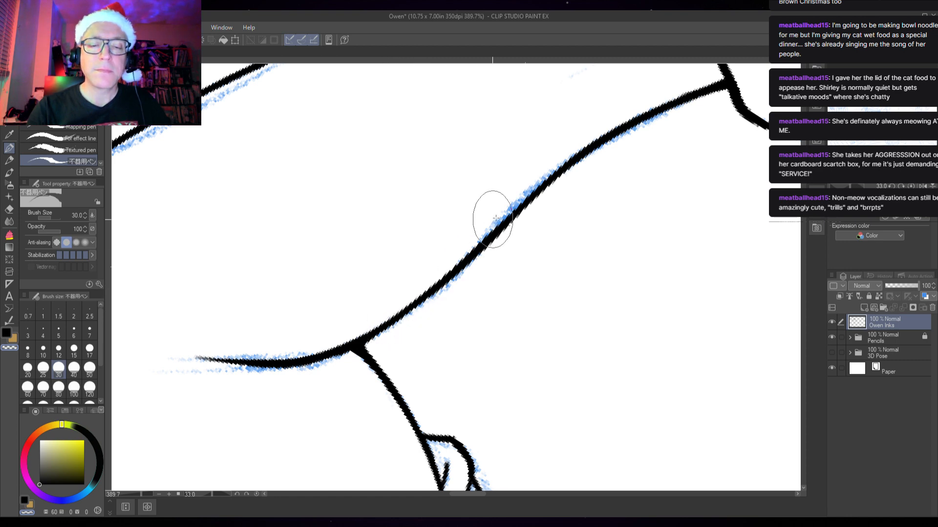
Step: Thicken the lowered arm's thin shoulder outline from the curve beside the neck to the upper corner of the sleeve hem
{"action": "scroll", "coordinate": [491, 251], "scroll_direction": "down", "scroll_amount": 6}
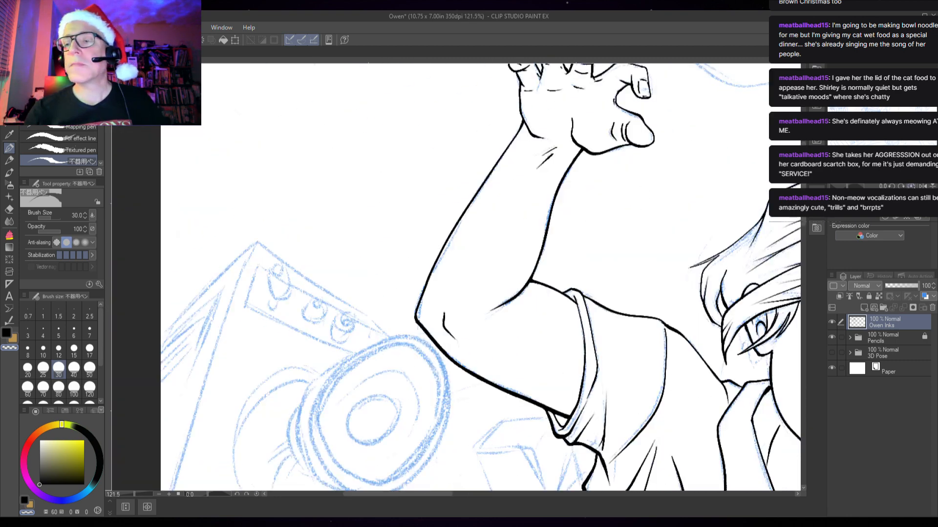
{"action": "left_click_drag", "start_coordinate": [665, 363], "coordinate": [442, 268]}
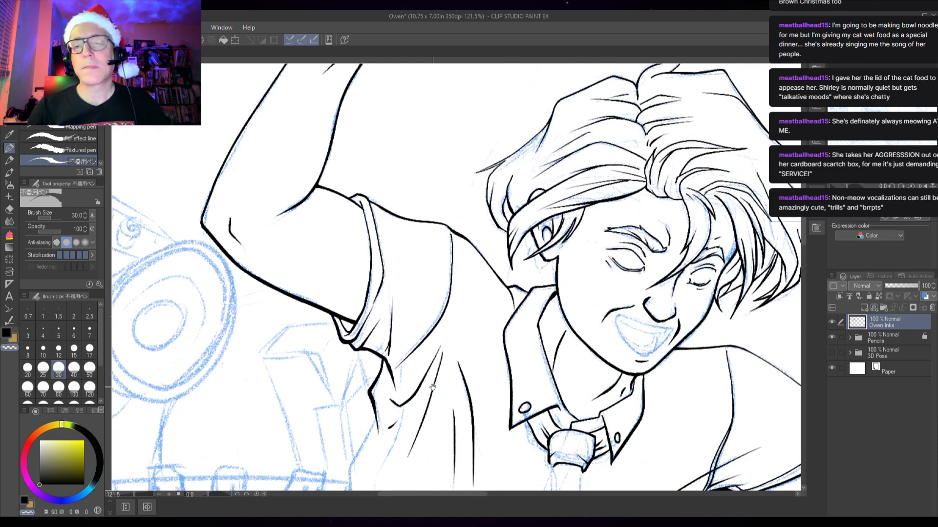
{"action": "left_click_drag", "start_coordinate": [614, 373], "coordinate": [535, 333]}
{"action": "left_click_drag", "start_coordinate": [681, 363], "coordinate": [618, 314]}
{"action": "left_click_drag", "start_coordinate": [794, 419], "coordinate": [760, 357]}
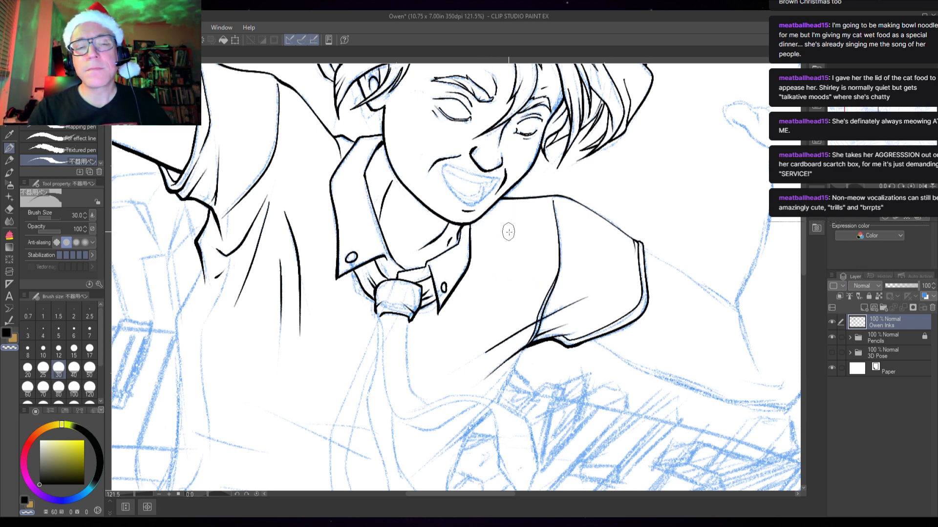
{"action": "key", "text": "c"}
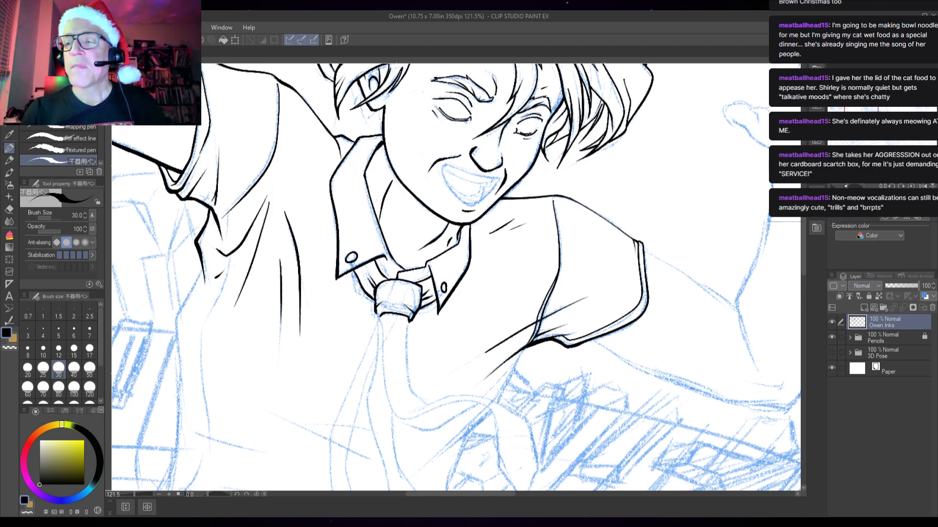
{"action": "left_click_drag", "start_coordinate": [846, 186], "coordinate": [841, 188]}
{"action": "left_click_drag", "start_coordinate": [555, 163], "coordinate": [580, 292]}
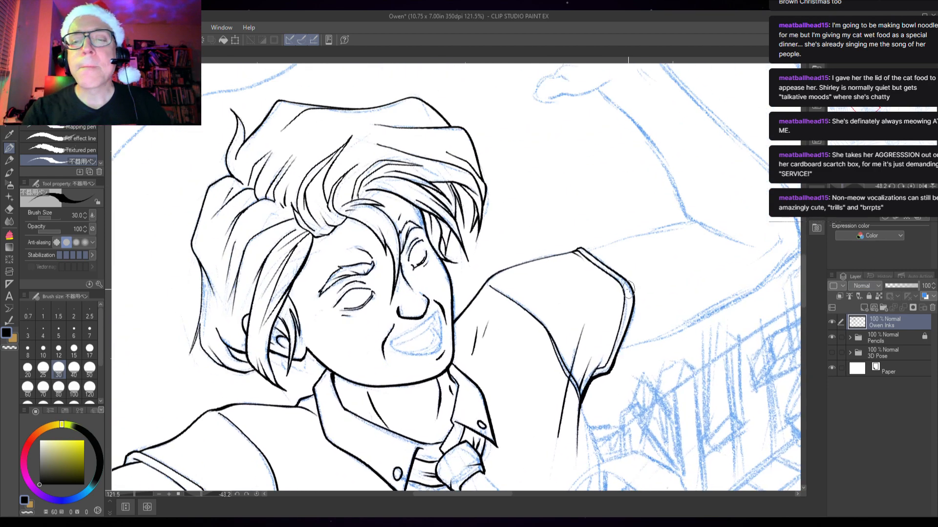
{"action": "scroll", "coordinate": [539, 272], "scroll_direction": "up", "scroll_amount": 6}
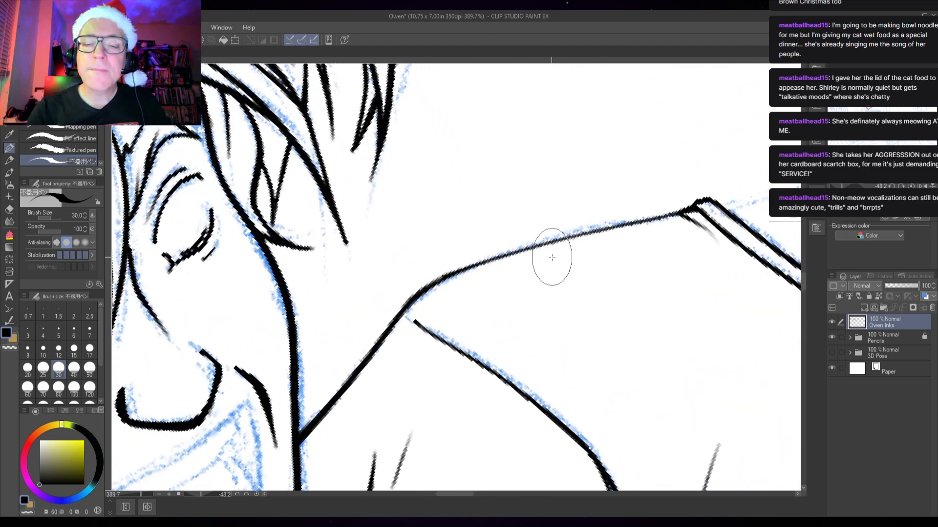
{"action": "mouse_move", "coordinate": [440, 278]}
{"action": "left_mouse_down"}
{"action": "mouse_move", "coordinate": [511, 251]}
{"action": "mouse_move", "coordinate": [708, 199]}
{"action": "left_mouse_up"}
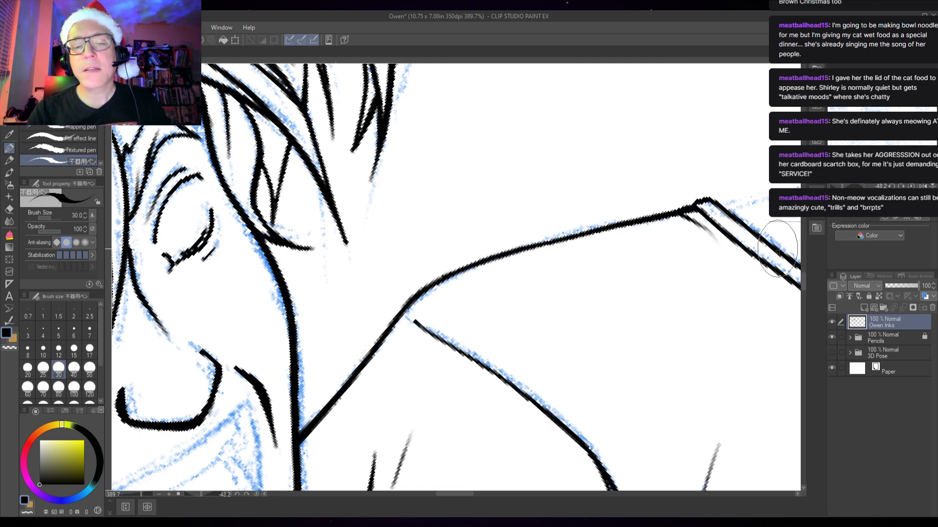
Step: Ink the lowered upper arm's top outline from the sleeve hem's upper corner to the inner elbow bend
{"action": "left_click_drag", "start_coordinate": [704, 274], "coordinate": [332, 372]}
{"action": "scroll", "coordinate": [723, 288], "scroll_direction": "down", "scroll_amount": 2}
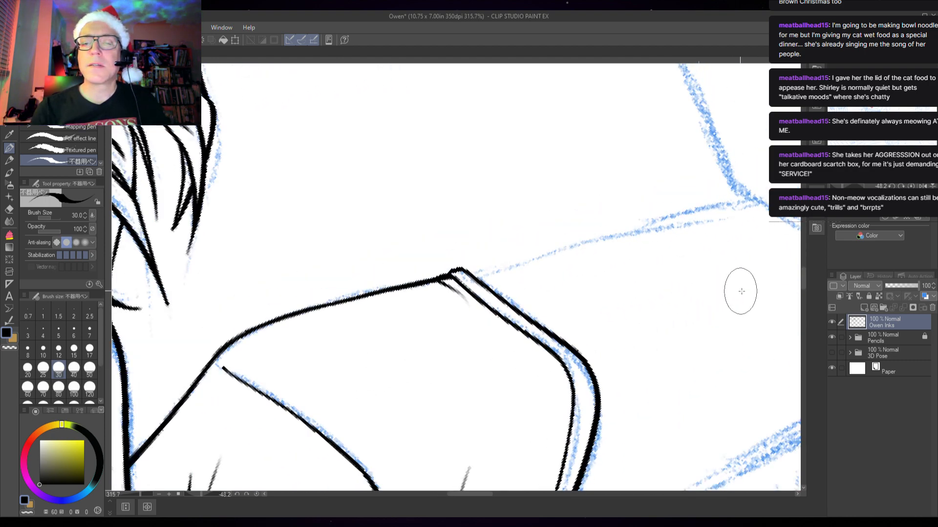
{"action": "left_click_drag", "start_coordinate": [694, 367], "coordinate": [522, 348]}
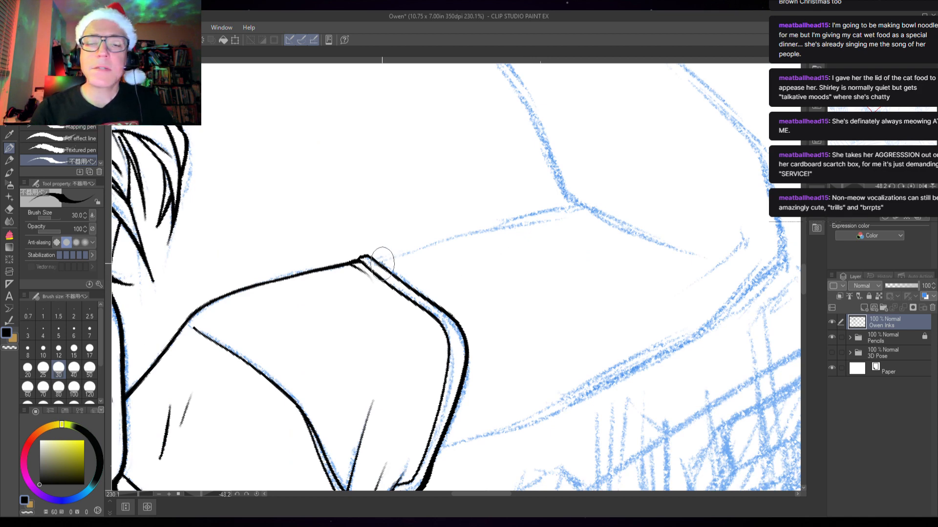
{"action": "mouse_move", "coordinate": [380, 258]}
{"action": "left_mouse_down"}
{"action": "mouse_move", "coordinate": [446, 232]}
{"action": "mouse_move", "coordinate": [582, 206]}
{"action": "left_mouse_up"}
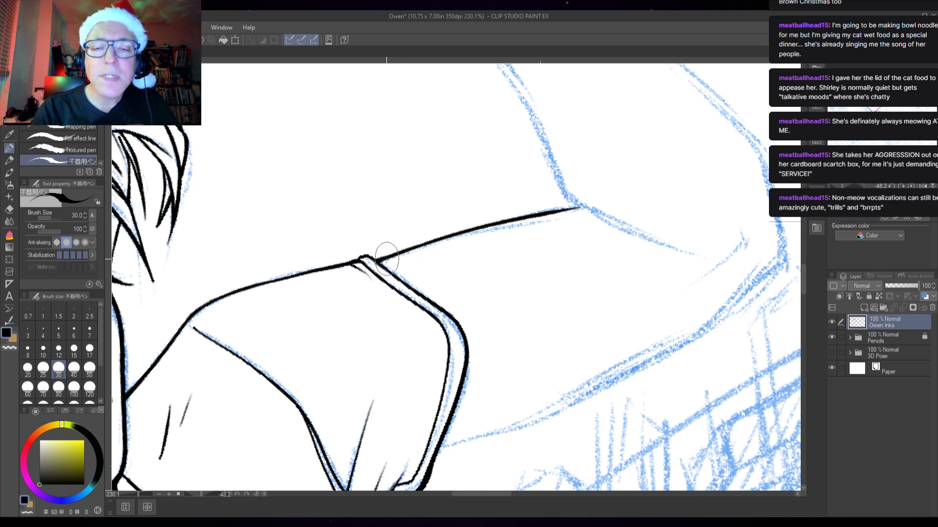
Step: Ink the lowered upper arm's underside from the elbow tip to the sleeve, heavier near the elbow, and add a small tapered crease inside the elbow
{"action": "left_click_drag", "start_coordinate": [678, 366], "coordinate": [617, 281]}
{"action": "mouse_move", "coordinate": [720, 153]}
{"action": "left_mouse_down"}
{"action": "mouse_move", "coordinate": [718, 180]}
{"action": "mouse_move", "coordinate": [613, 265]}
{"action": "mouse_move", "coordinate": [497, 332]}
{"action": "mouse_move", "coordinate": [375, 370]}
{"action": "left_mouse_up"}
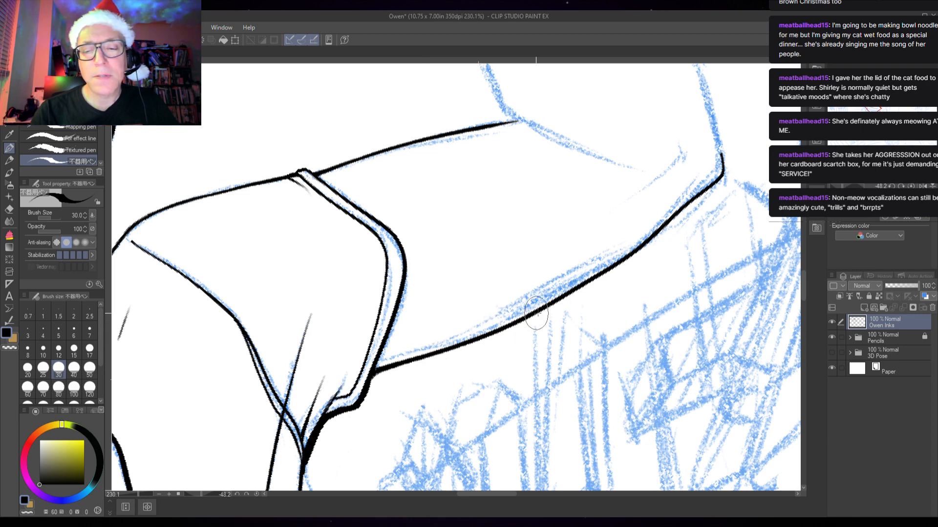
{"action": "mouse_move", "coordinate": [536, 313]}
{"action": "left_mouse_down"}
{"action": "mouse_move", "coordinate": [643, 241]}
{"action": "mouse_move", "coordinate": [636, 245]}
{"action": "mouse_move", "coordinate": [724, 163]}
{"action": "left_mouse_up"}
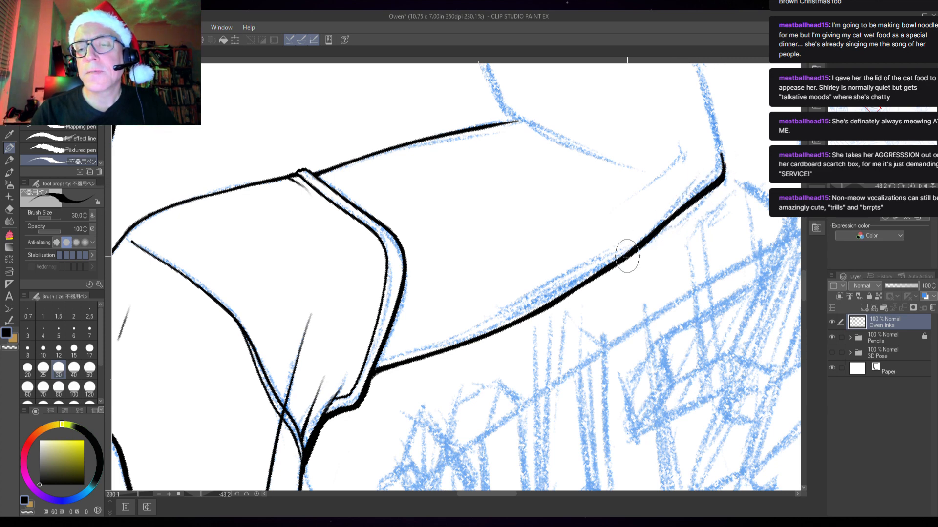
{"action": "left_click_drag", "start_coordinate": [684, 152], "coordinate": [657, 190]}
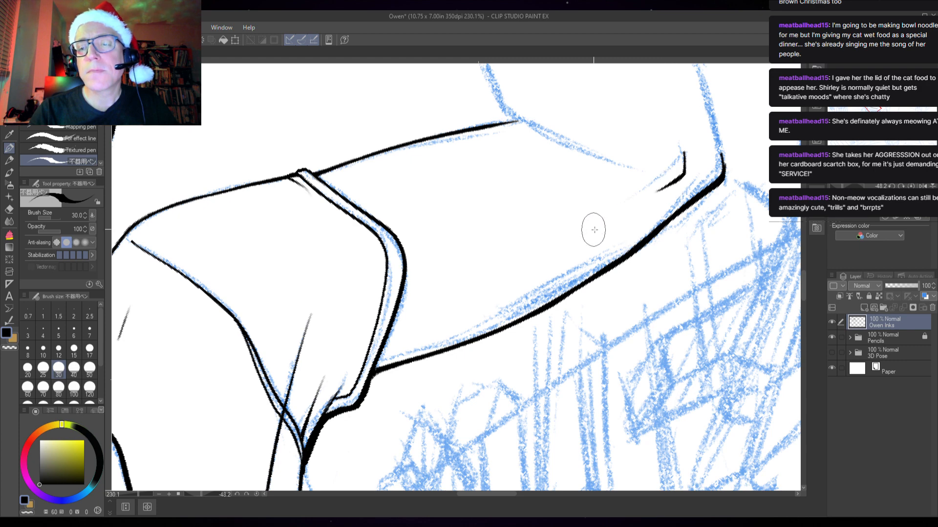
{"action": "mouse_move", "coordinate": [683, 155]}
{"action": "left_mouse_down"}
{"action": "mouse_move", "coordinate": [682, 175]}
{"action": "mouse_move", "coordinate": [647, 199]}
{"action": "left_mouse_up"}
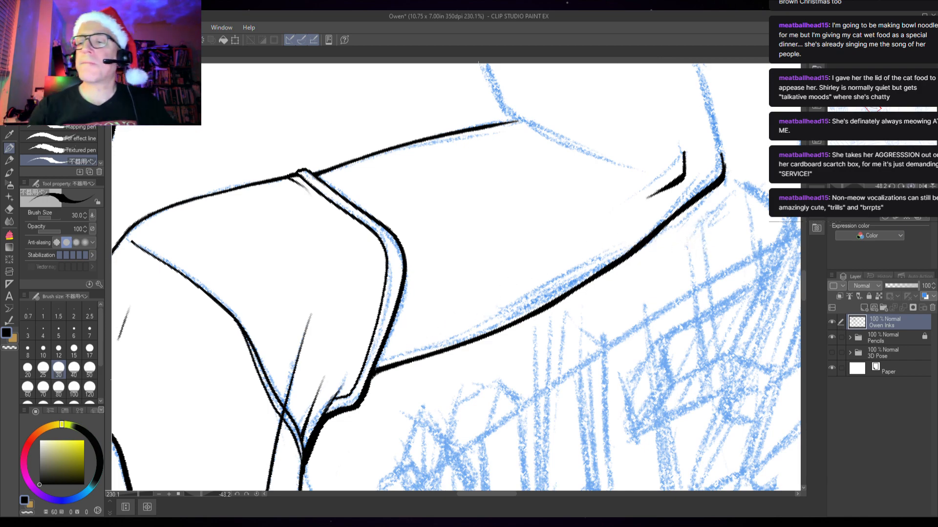
Step: Thicken the upper arm's underside outline from the sleeve hem to about the middle of the arm
{"action": "left_click", "coordinate": [911, 186]}
{"action": "left_click_drag", "start_coordinate": [690, 275], "coordinate": [448, 341]}
{"action": "scroll", "coordinate": [584, 270], "scroll_direction": "down", "scroll_amount": 1}
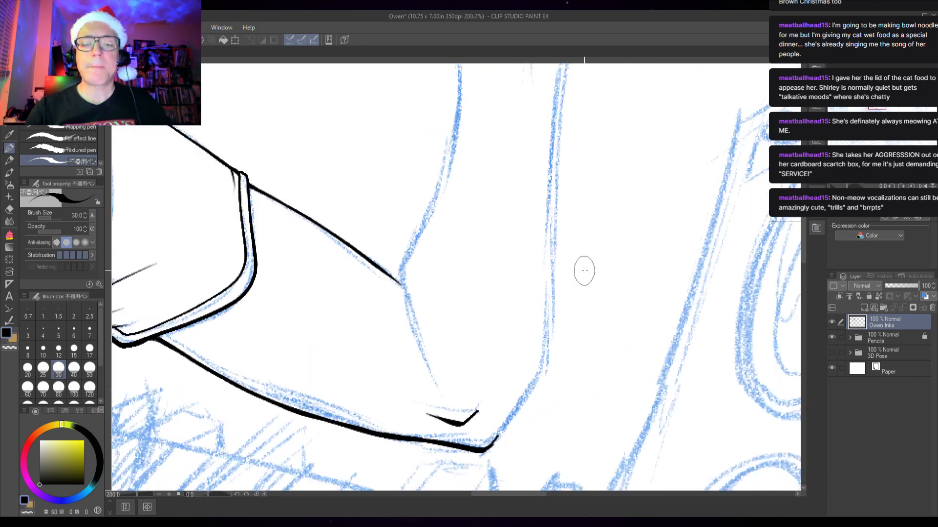
{"action": "scroll", "coordinate": [584, 271], "scroll_direction": "down", "scroll_amount": 2}
{"action": "scroll", "coordinate": [600, 264], "scroll_direction": "up", "scroll_amount": 1}
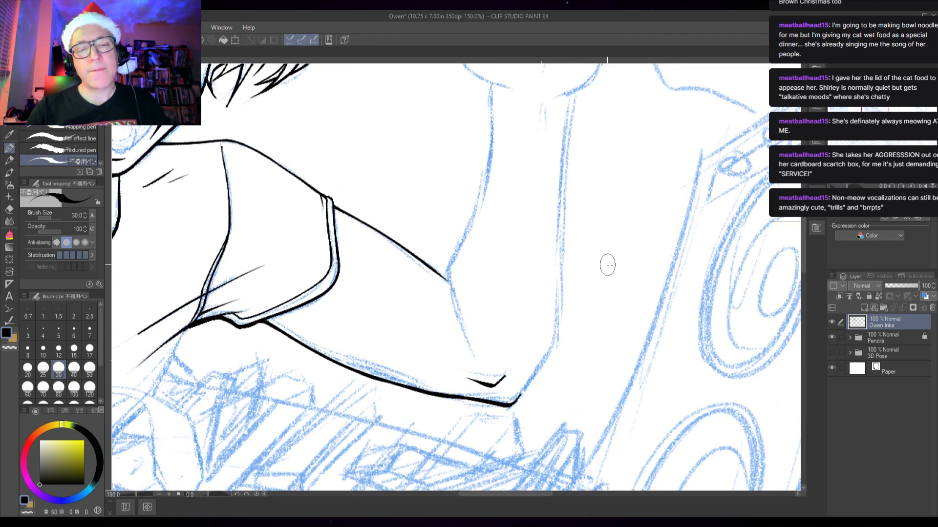
{"action": "left_click_drag", "start_coordinate": [847, 186], "coordinate": [856, 186]}
{"action": "left_click_drag", "start_coordinate": [421, 202], "coordinate": [418, 219]}
{"action": "scroll", "coordinate": [364, 293], "scroll_direction": "up", "scroll_amount": 1}
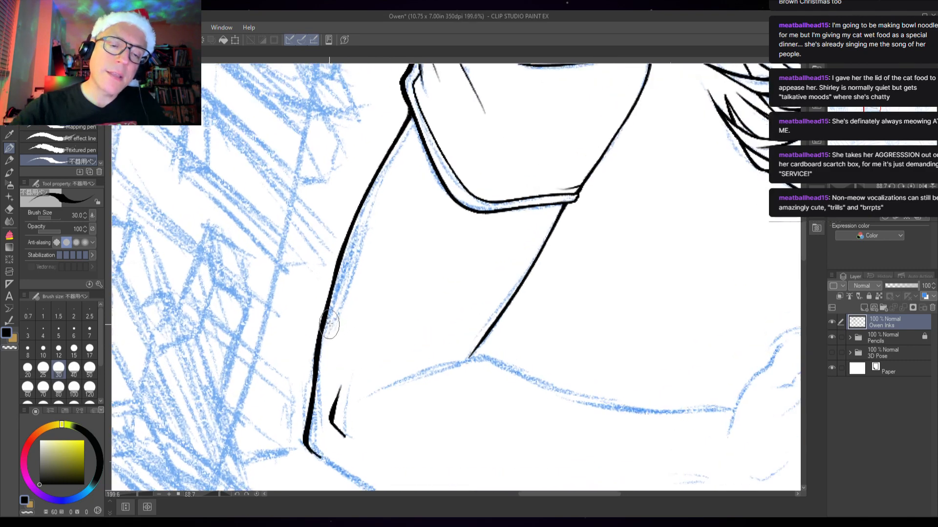
{"action": "scroll", "coordinate": [359, 186], "scroll_direction": "up", "scroll_amount": 1}
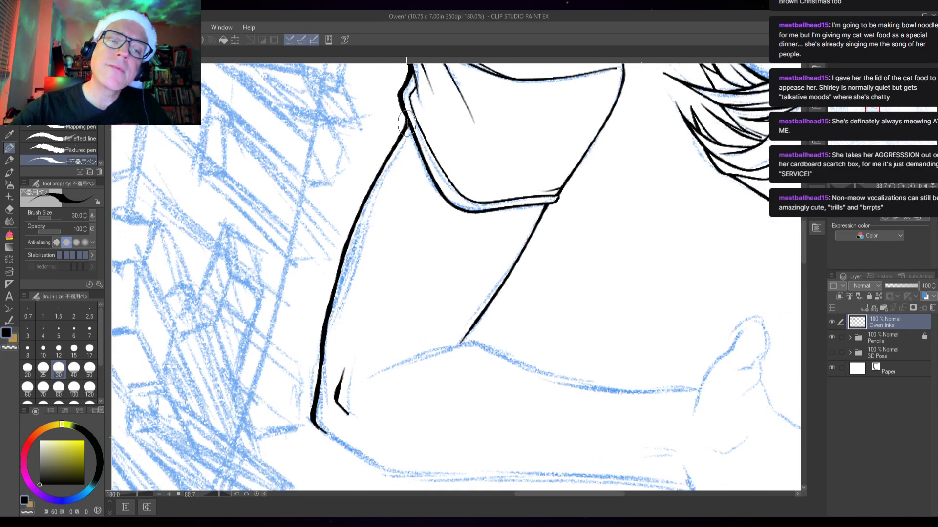
{"action": "mouse_move", "coordinate": [404, 122]}
{"action": "left_mouse_down"}
{"action": "mouse_move", "coordinate": [360, 210]}
{"action": "mouse_move", "coordinate": [326, 319]}
{"action": "left_mouse_up"}
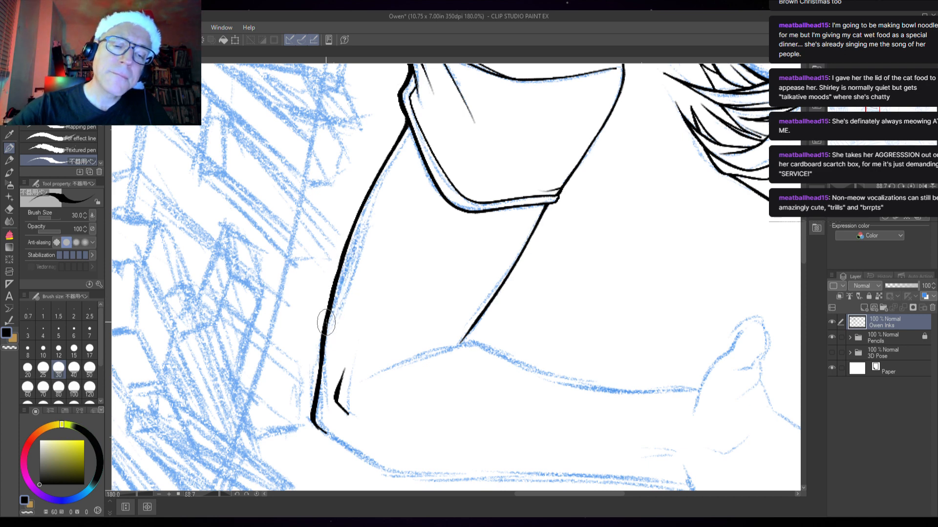
{"action": "left_click_drag", "start_coordinate": [342, 262], "coordinate": [407, 119]}
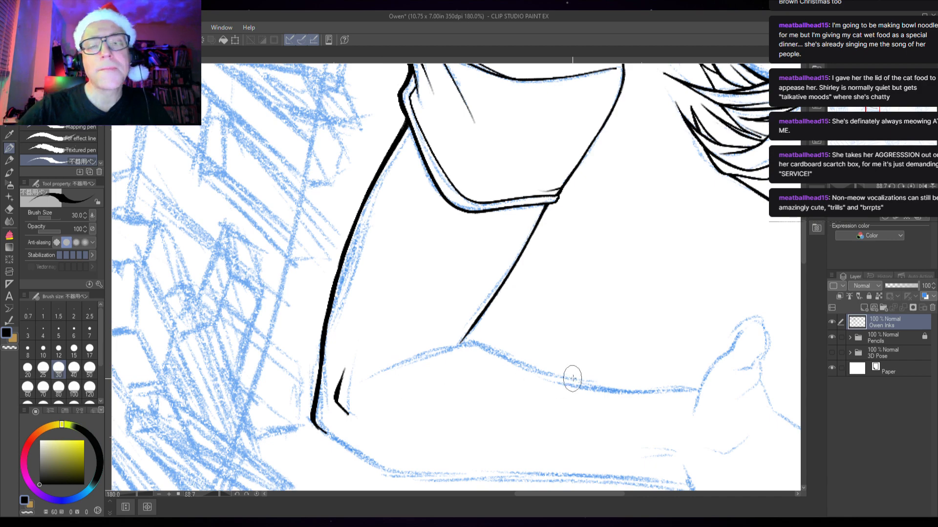
Step: Ink the same arm's inner forearm contour from wrist to elbow bend, continue it into the elbow fold, and thicken the contour's middle
{"action": "left_click", "coordinate": [911, 186]}
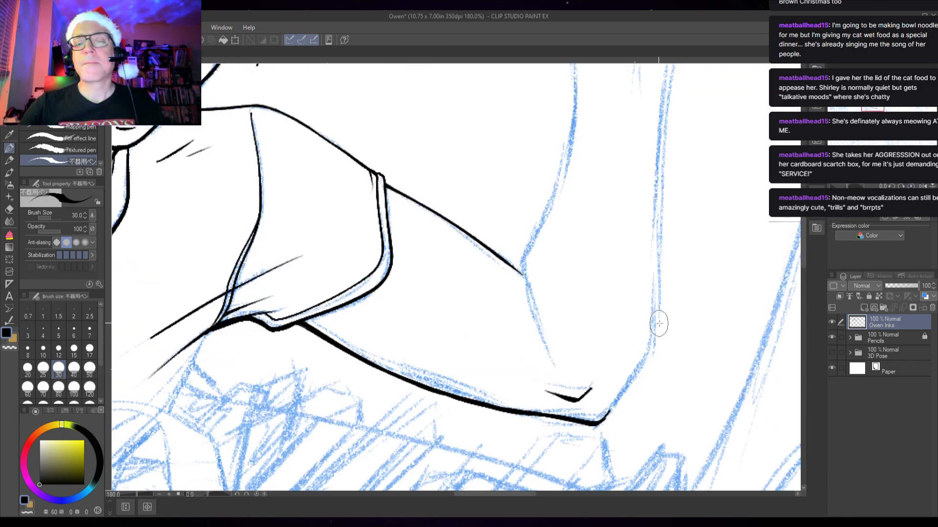
{"action": "scroll", "coordinate": [669, 347], "scroll_direction": "down", "scroll_amount": 7}
{"action": "scroll", "coordinate": [672, 350], "scroll_direction": "up", "scroll_amount": 3}
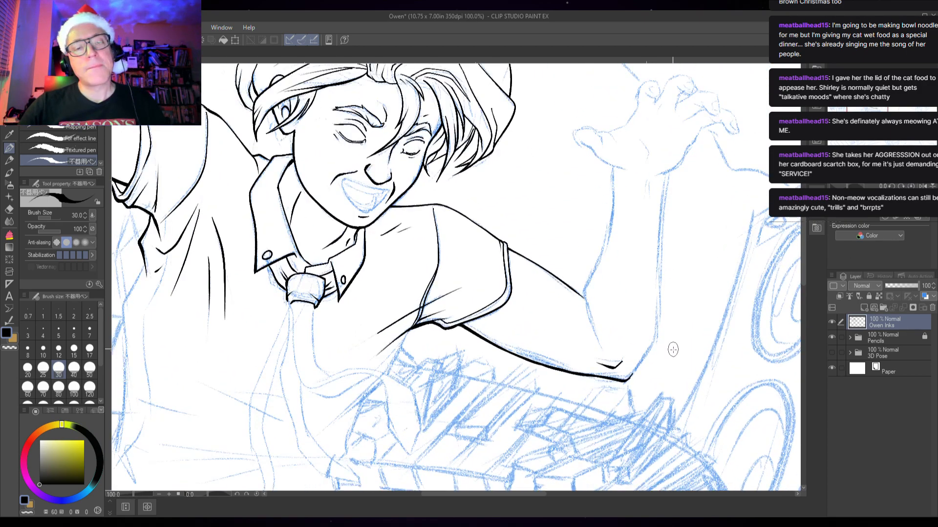
{"action": "scroll", "coordinate": [672, 349], "scroll_direction": "up", "scroll_amount": 2}
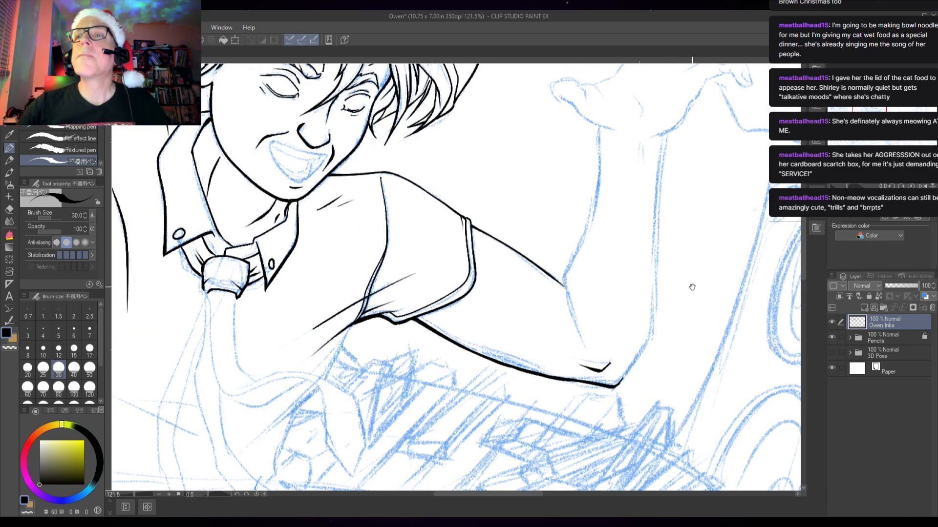
{"action": "mouse_move", "coordinate": [692, 287]}
{"action": "left_mouse_down"}
{"action": "mouse_move", "coordinate": [620, 248]}
{"action": "mouse_move", "coordinate": [634, 240]}
{"action": "mouse_move", "coordinate": [599, 284]}
{"action": "left_mouse_up"}
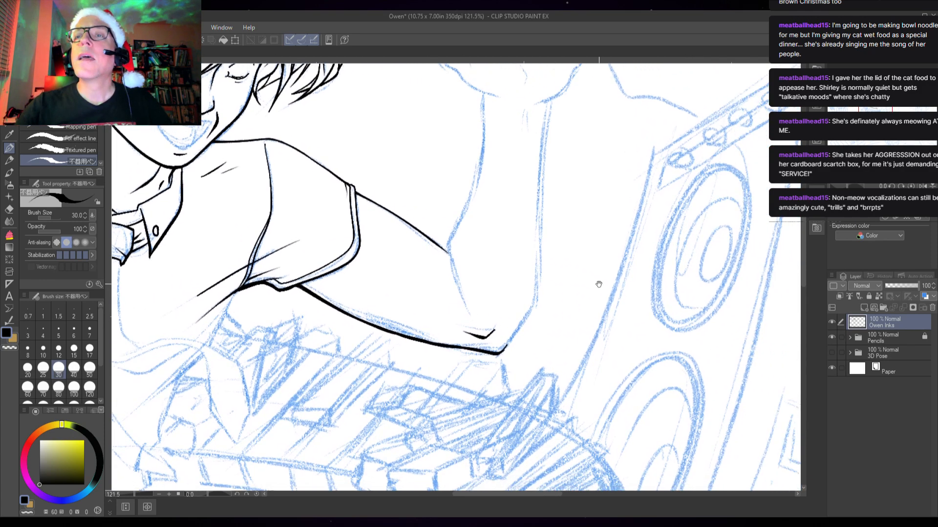
{"action": "left_click_drag", "start_coordinate": [569, 230], "coordinate": [550, 256]}
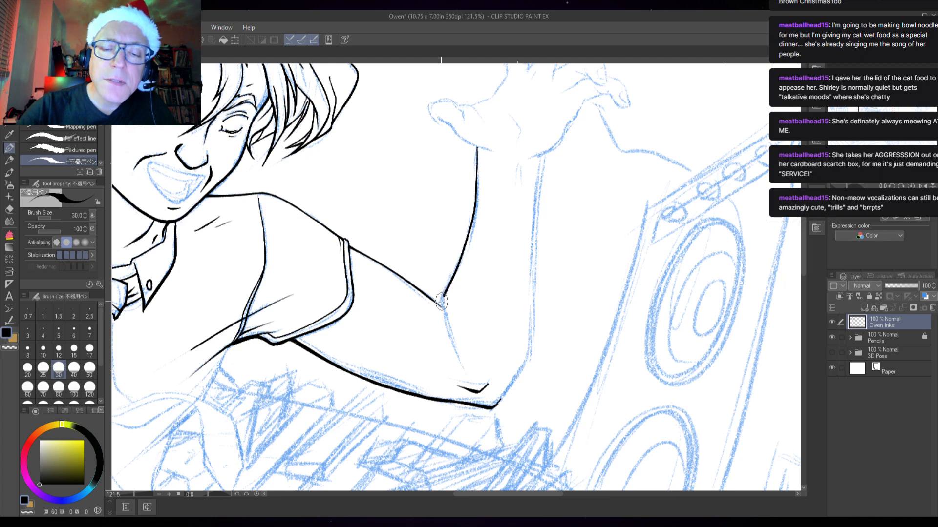
{"action": "left_click_drag", "start_coordinate": [455, 352], "coordinate": [463, 364]}
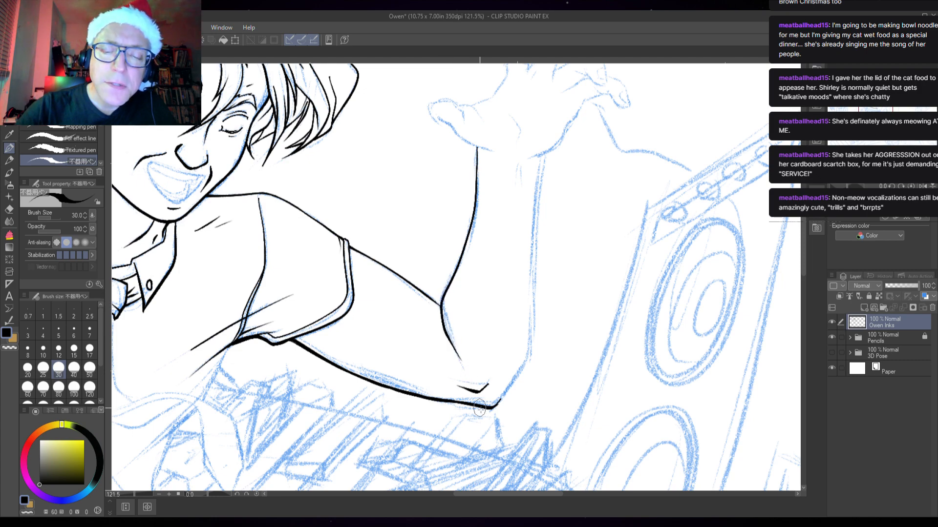
{"action": "scroll", "coordinate": [468, 298], "scroll_direction": "up", "scroll_amount": 2}
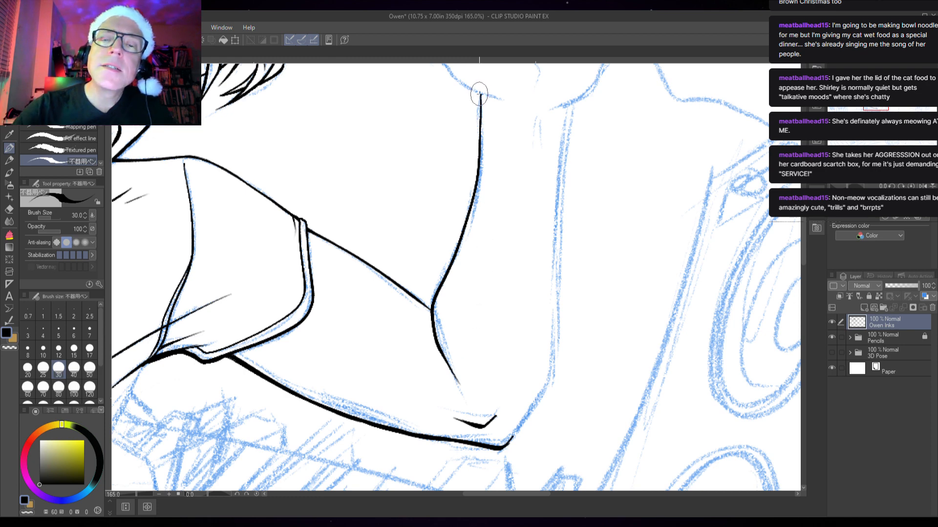
{"action": "mouse_move", "coordinate": [479, 103]}
{"action": "left_mouse_down"}
{"action": "mouse_move", "coordinate": [479, 143]}
{"action": "mouse_move", "coordinate": [478, 94]}
{"action": "mouse_move", "coordinate": [478, 163]}
{"action": "mouse_move", "coordinate": [458, 246]}
{"action": "left_mouse_up"}
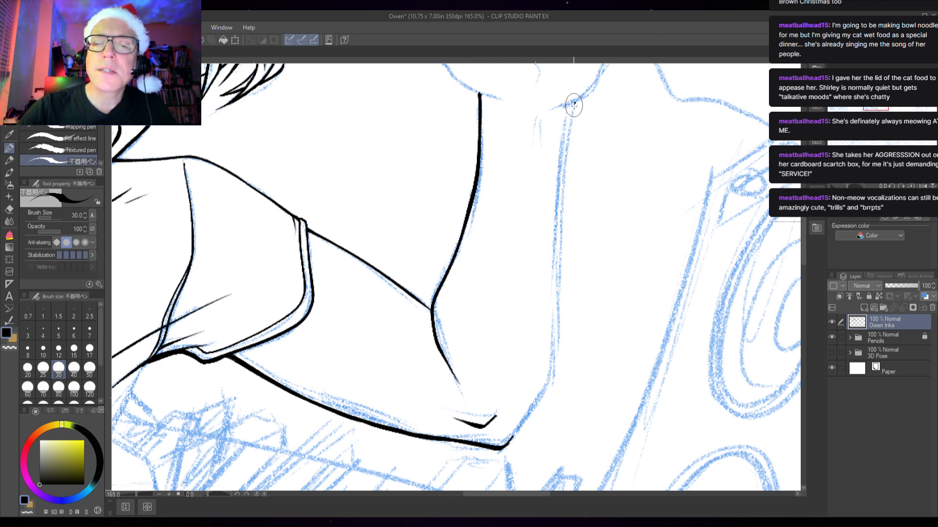
Step: Ink the outer forearm contour from the wrist to the elbow tip, trimming its thin wrist end and redrawing it with a heavier stroke
{"action": "mouse_move", "coordinate": [574, 104]}
{"action": "left_mouse_down"}
{"action": "mouse_move", "coordinate": [557, 177]}
{"action": "mouse_move", "coordinate": [548, 362]}
{"action": "mouse_move", "coordinate": [505, 444]}
{"action": "left_mouse_up"}
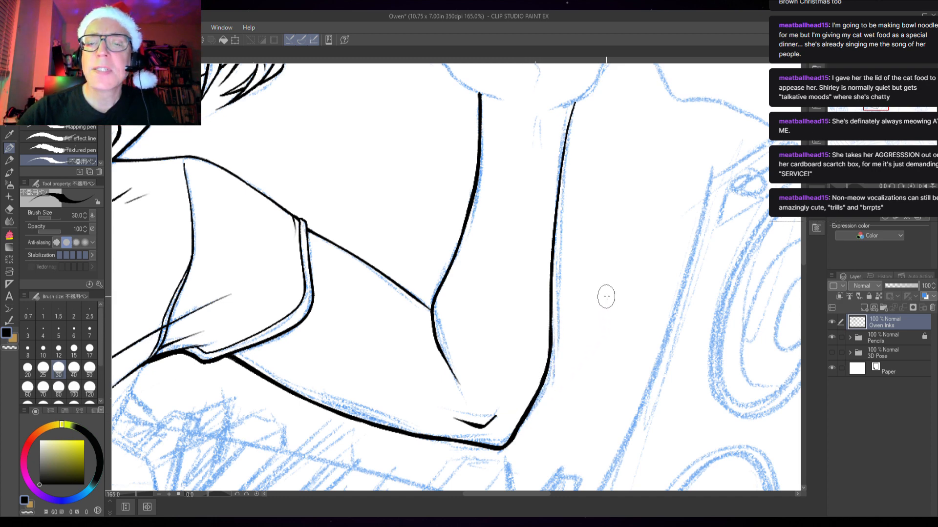
{"action": "key", "text": "shift+space"}
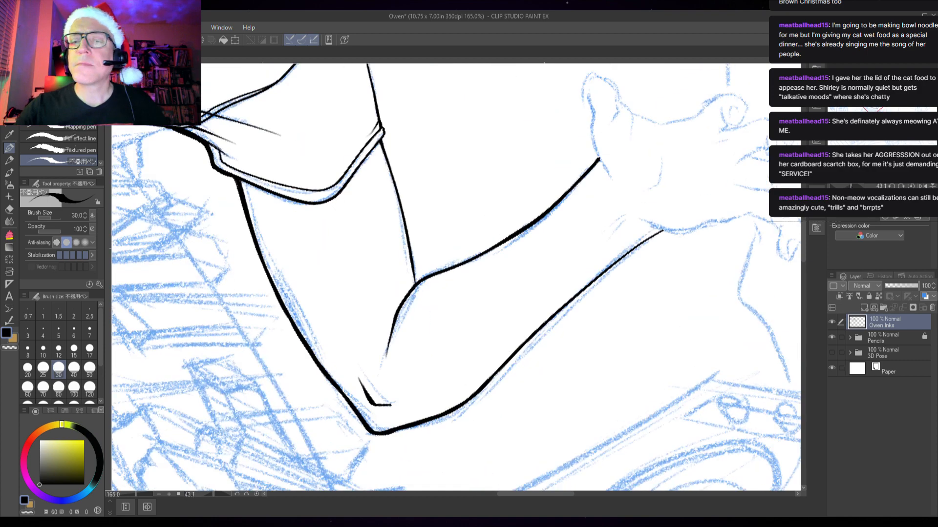
{"action": "left_click_drag", "start_coordinate": [668, 252], "coordinate": [621, 265]}
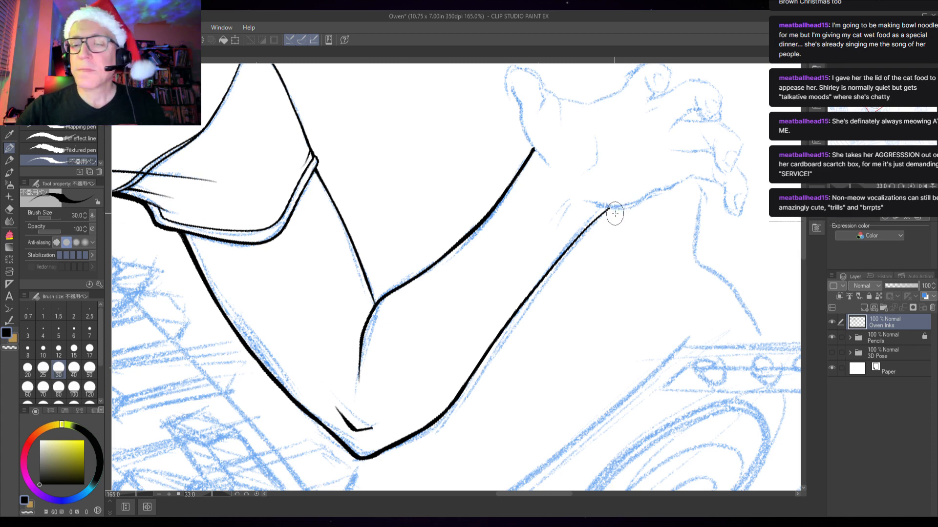
{"action": "scroll", "coordinate": [615, 214], "scroll_direction": "up", "scroll_amount": 2}
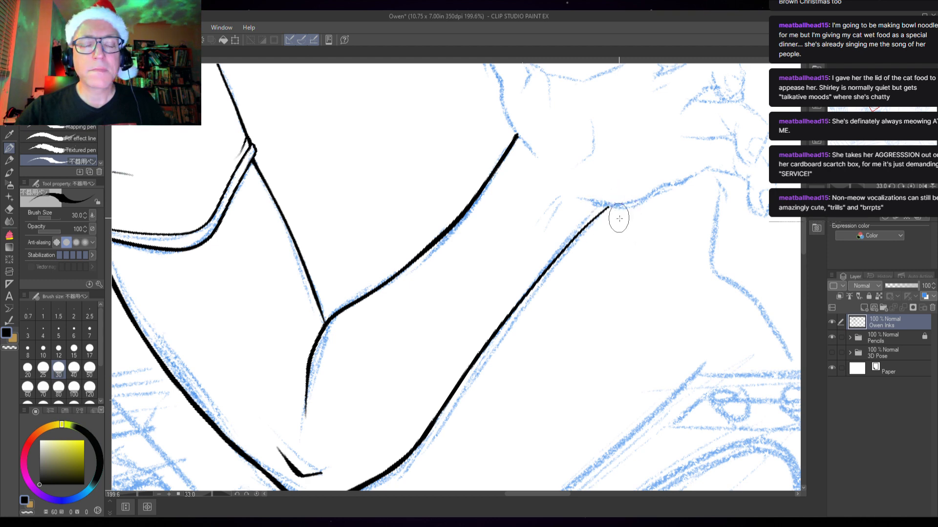
{"action": "key", "text": "c"}
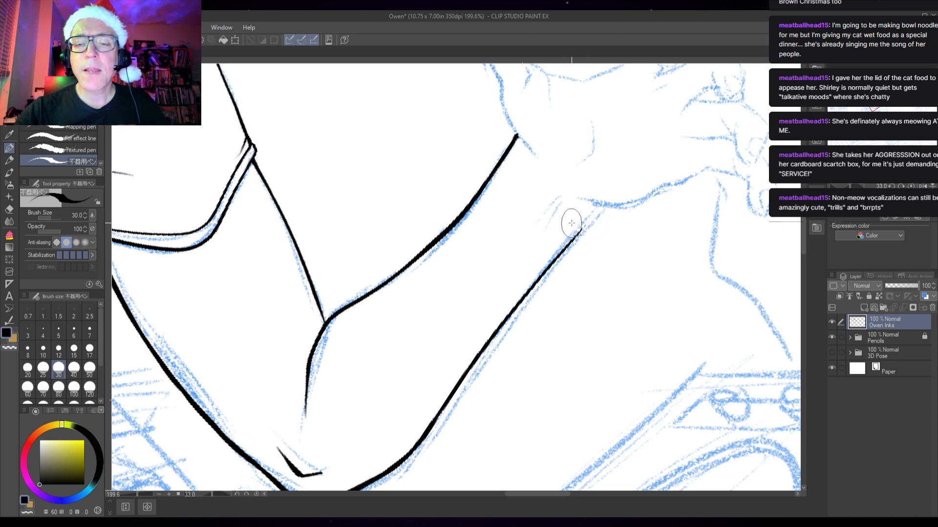
{"action": "scroll", "coordinate": [590, 199], "scroll_direction": "up", "scroll_amount": 1}
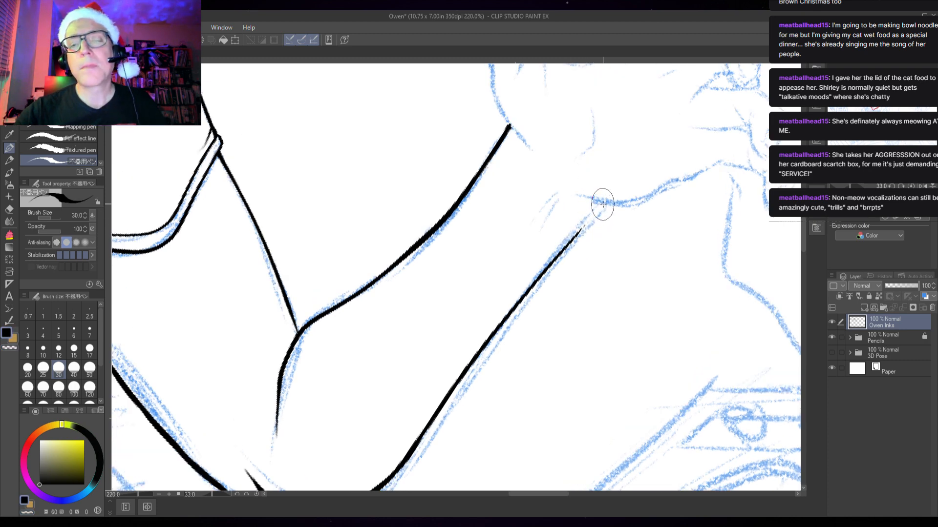
{"action": "mouse_move", "coordinate": [595, 214]}
{"action": "left_mouse_down"}
{"action": "mouse_move", "coordinate": [563, 245]}
{"action": "mouse_move", "coordinate": [604, 202]}
{"action": "mouse_move", "coordinate": [531, 287]}
{"action": "left_mouse_up"}
{"action": "mouse_move", "coordinate": [557, 258]}
{"action": "left_mouse_down"}
{"action": "mouse_move", "coordinate": [514, 309]}
{"action": "mouse_move", "coordinate": [599, 212]}
{"action": "left_mouse_up"}
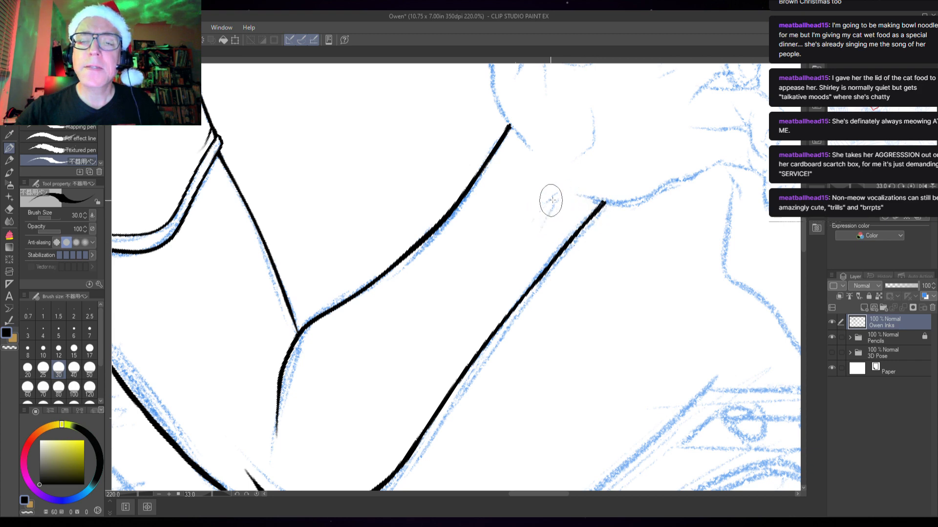
{"action": "left_click_drag", "start_coordinate": [556, 198], "coordinate": [529, 235]}
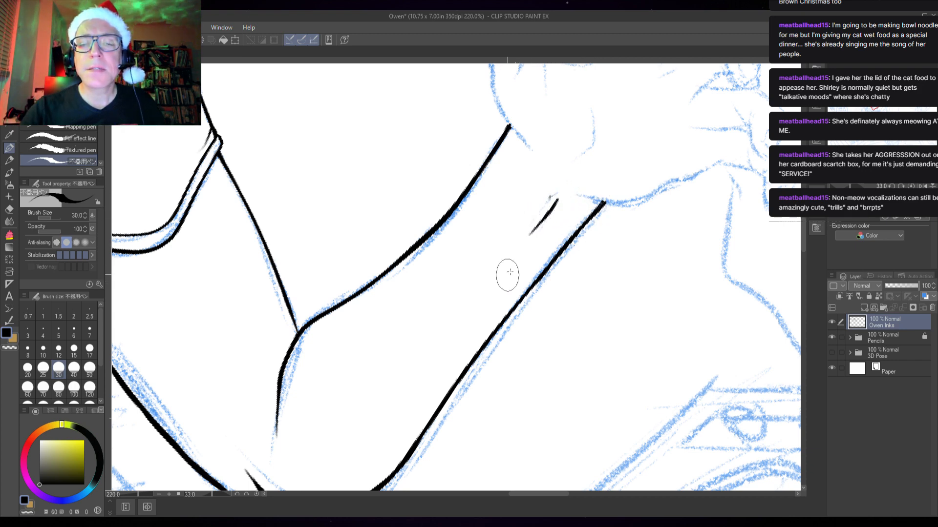
{"action": "left_click_drag", "start_coordinate": [551, 193], "coordinate": [527, 229]}
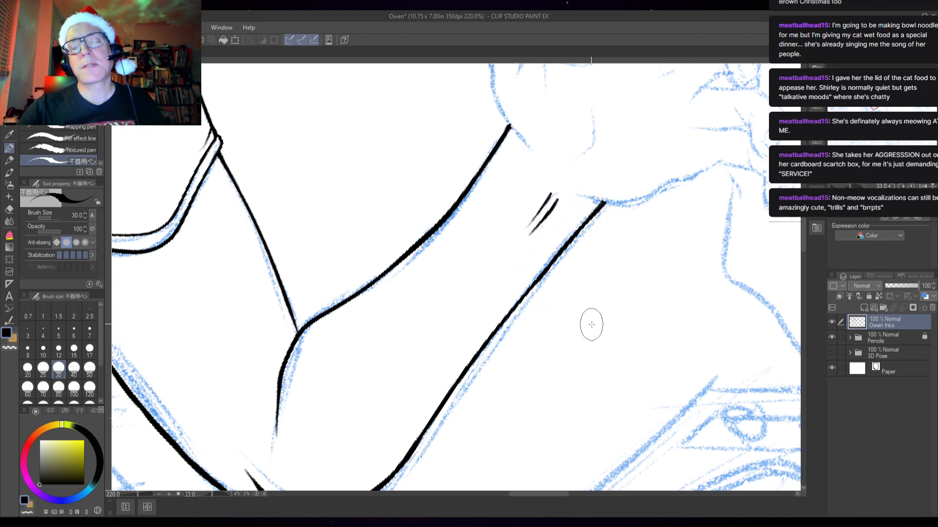
{"action": "scroll", "coordinate": [591, 325], "scroll_direction": "down", "scroll_amount": 3}
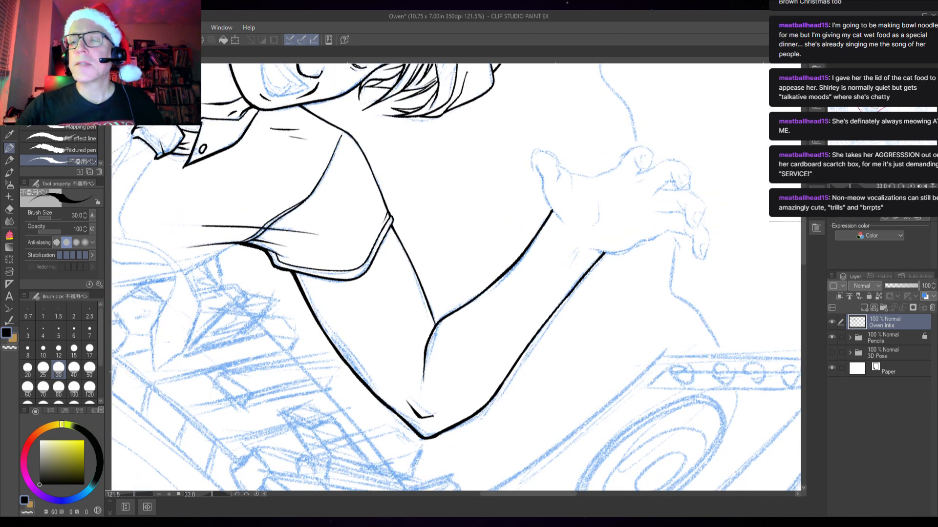
Step: Ink short parallel tendon lines on the inside of the open hand's wrist, between the two forearm contours
{"action": "left_click", "coordinate": [893, 185]}
{"action": "left_click_drag", "start_coordinate": [449, 332], "coordinate": [566, 342]}
{"action": "left_click_drag", "start_coordinate": [554, 274], "coordinate": [674, 303]}
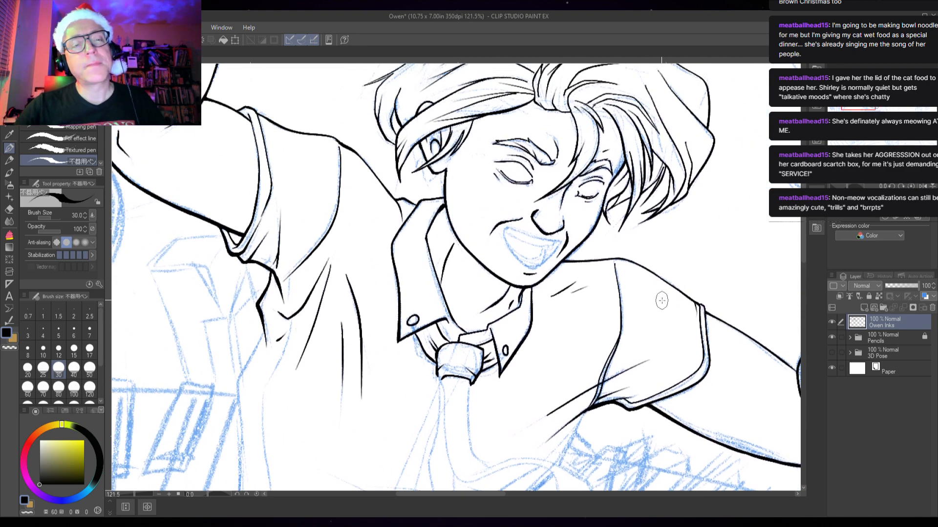
{"action": "scroll", "coordinate": [669, 300], "scroll_direction": "down", "scroll_amount": 2}
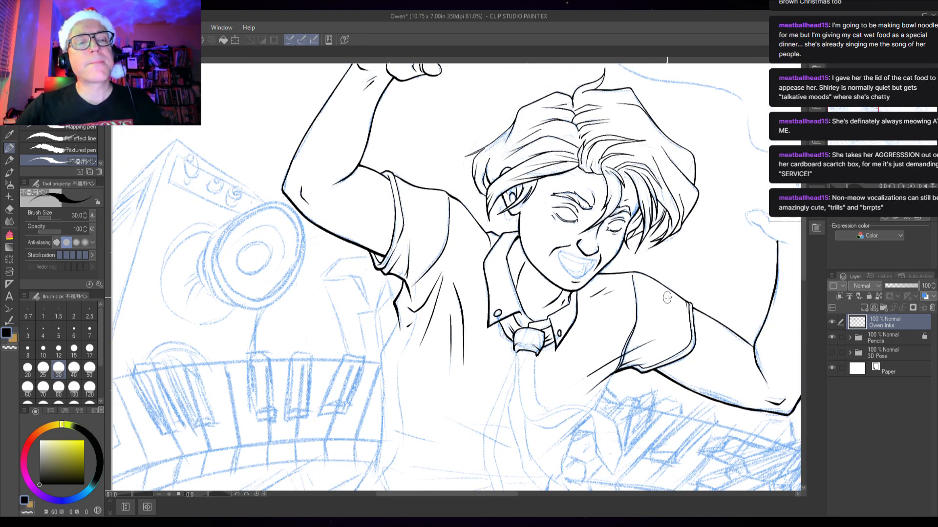
{"action": "left_click_drag", "start_coordinate": [686, 279], "coordinate": [548, 330]}
{"action": "left_click_drag", "start_coordinate": [641, 331], "coordinate": [581, 320]}
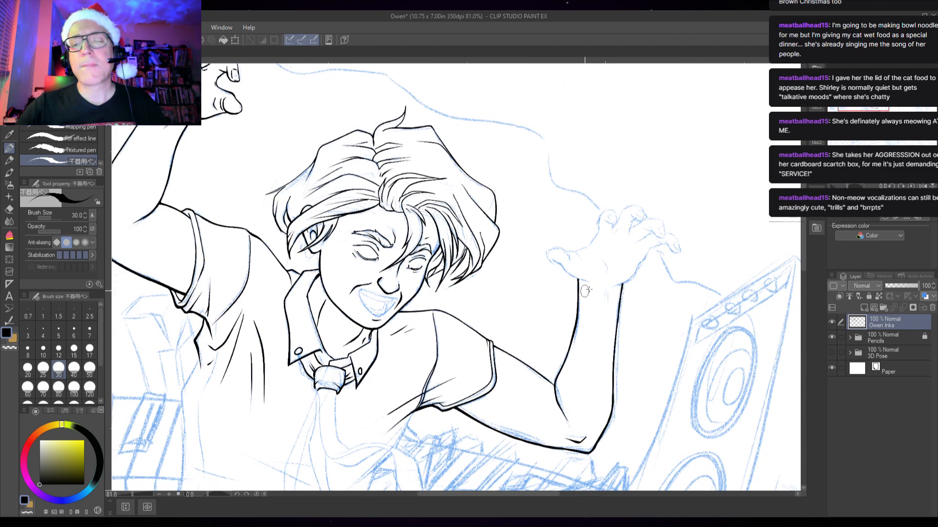
{"action": "scroll", "coordinate": [615, 293], "scroll_direction": "up", "scroll_amount": 3}
{"action": "scroll", "coordinate": [603, 315], "scroll_direction": "up", "scroll_amount": 2}
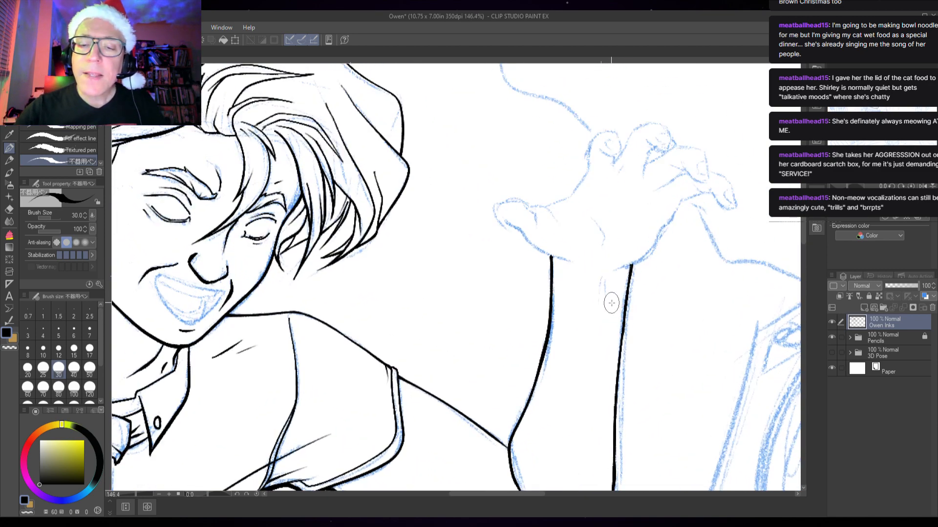
{"action": "left_click_drag", "start_coordinate": [591, 303], "coordinate": [591, 307]}
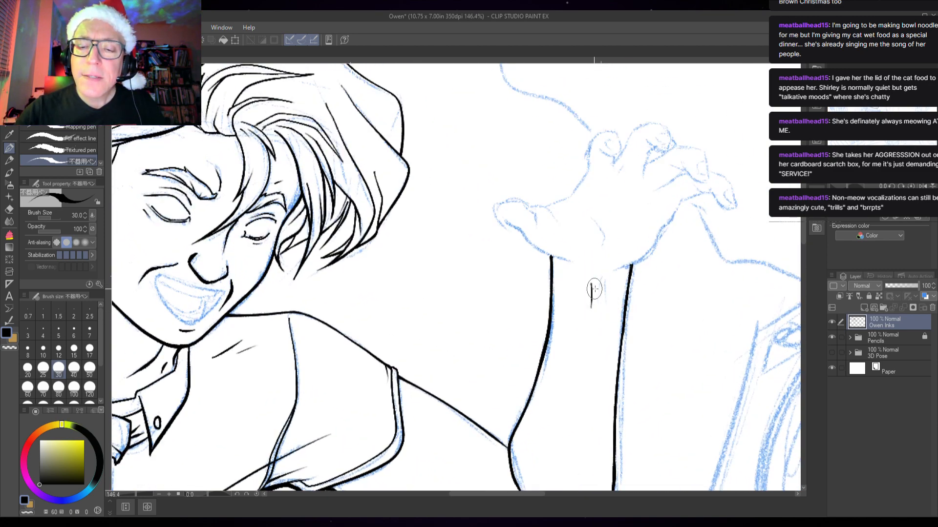
Step: Ink the palm's outer edge from the little finger's base to the wrist, heavier toward the wrist, and add two tapered creases inside the palm
{"action": "scroll", "coordinate": [674, 266], "scroll_direction": "up", "scroll_amount": 2}
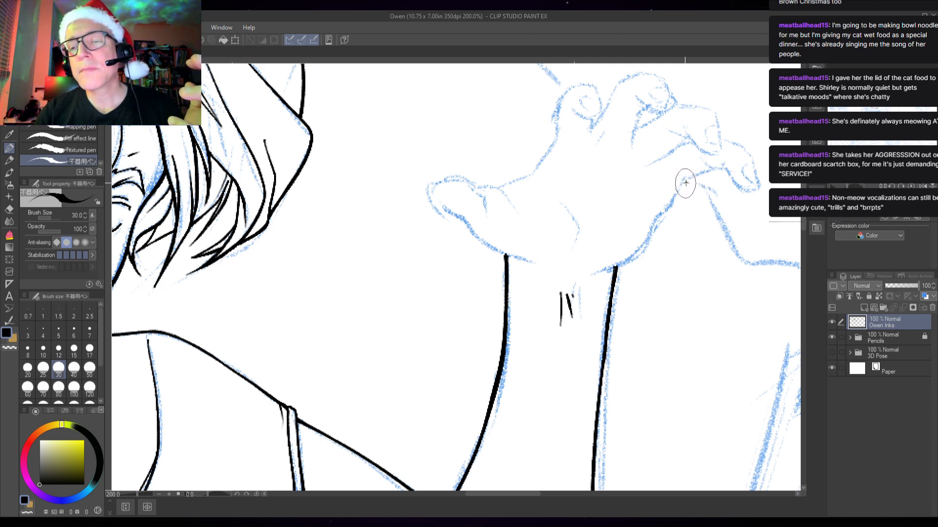
{"action": "left_click_drag", "start_coordinate": [686, 182], "coordinate": [666, 211]}
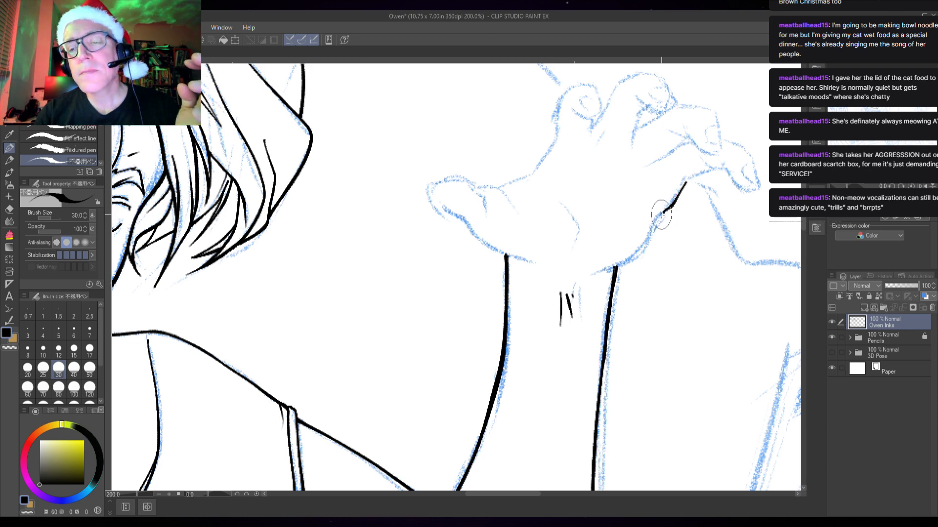
{"action": "mouse_move", "coordinate": [663, 213]}
{"action": "left_mouse_down"}
{"action": "mouse_move", "coordinate": [634, 256]}
{"action": "mouse_move", "coordinate": [596, 270]}
{"action": "left_mouse_up"}
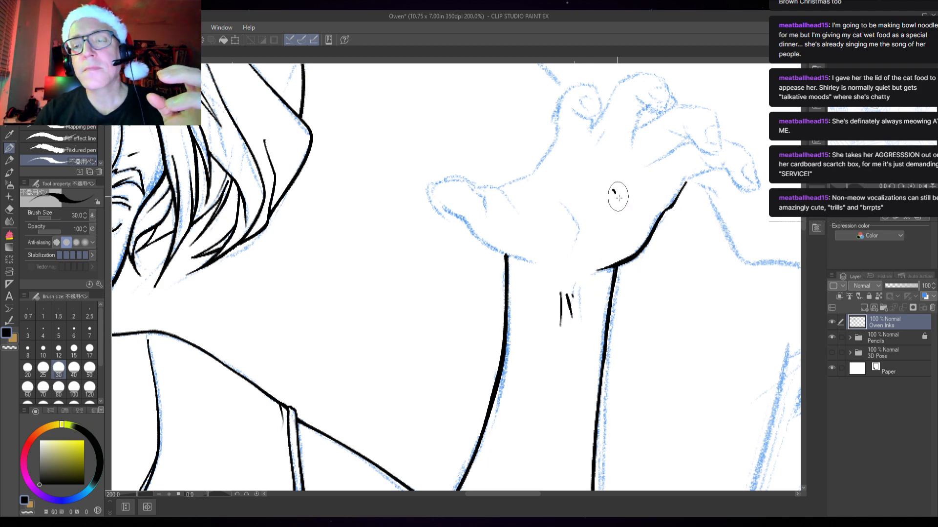
{"action": "left_click_drag", "start_coordinate": [613, 190], "coordinate": [650, 210]}
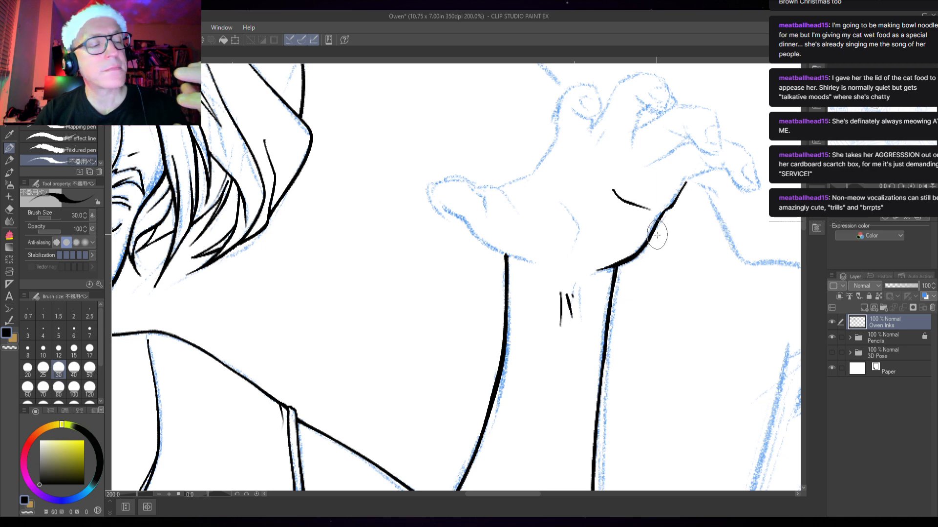
{"action": "mouse_move", "coordinate": [555, 194]}
{"action": "left_mouse_down"}
{"action": "mouse_move", "coordinate": [575, 228]}
{"action": "mouse_move", "coordinate": [571, 254]}
{"action": "left_mouse_up"}
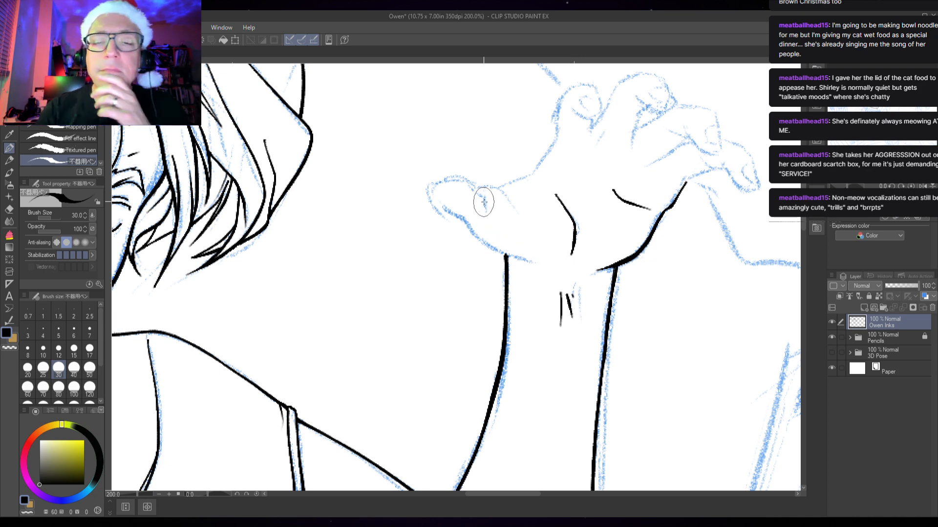
Step: Ink the thumb's outline around its tip and down to the wrist, with tapered creases at its joint and base
{"action": "mouse_move", "coordinate": [486, 201]}
{"action": "left_mouse_down"}
{"action": "mouse_move", "coordinate": [467, 183]}
{"action": "mouse_move", "coordinate": [435, 185]}
{"action": "mouse_move", "coordinate": [499, 188]}
{"action": "mouse_move", "coordinate": [516, 204]}
{"action": "left_mouse_up"}
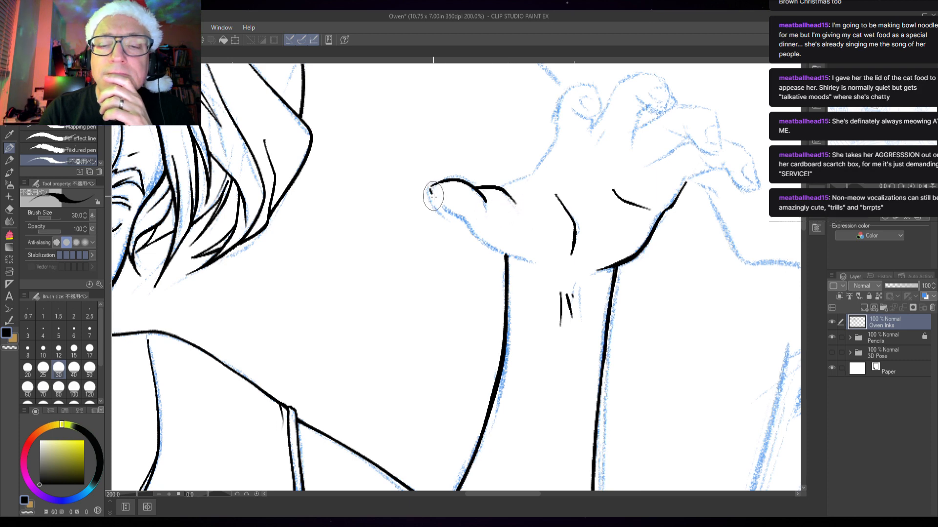
{"action": "left_click_drag", "start_coordinate": [430, 189], "coordinate": [445, 207]}
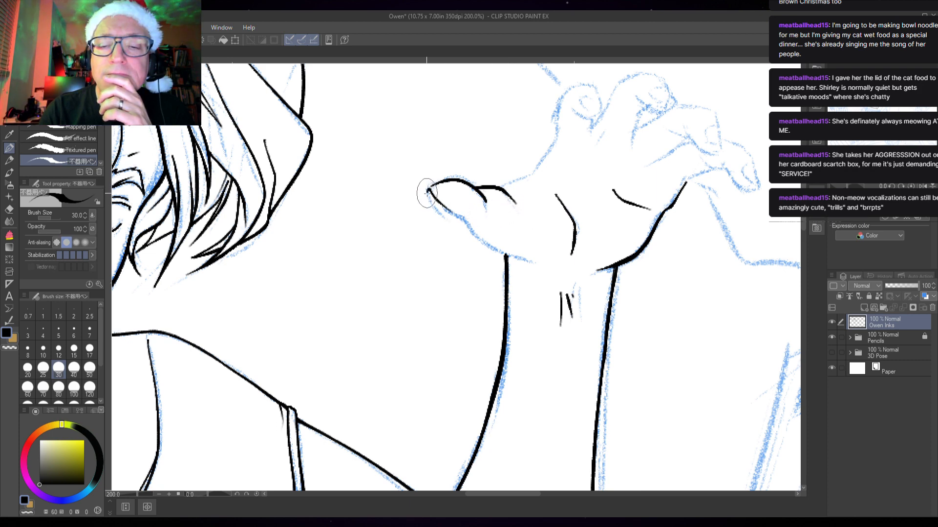
{"action": "left_click_drag", "start_coordinate": [429, 189], "coordinate": [465, 220]}
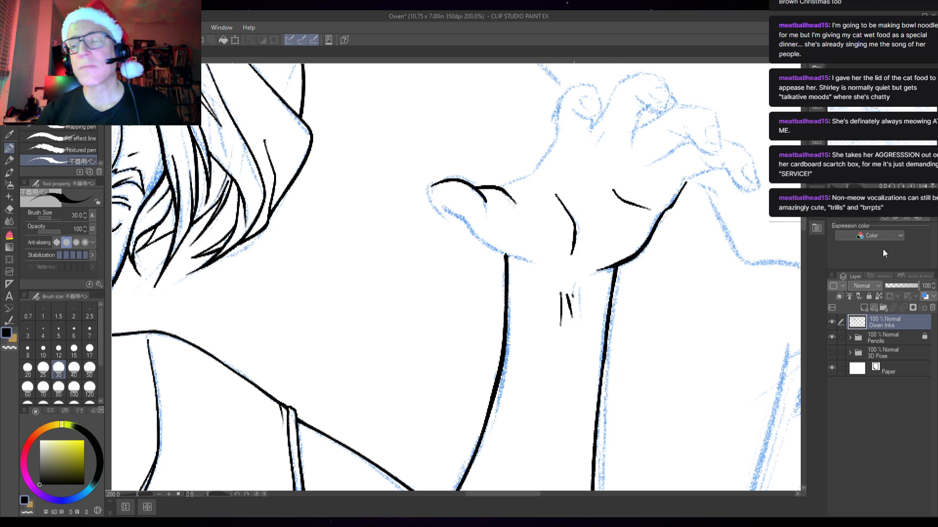
{"action": "left_click_drag", "start_coordinate": [848, 186], "coordinate": [854, 186]}
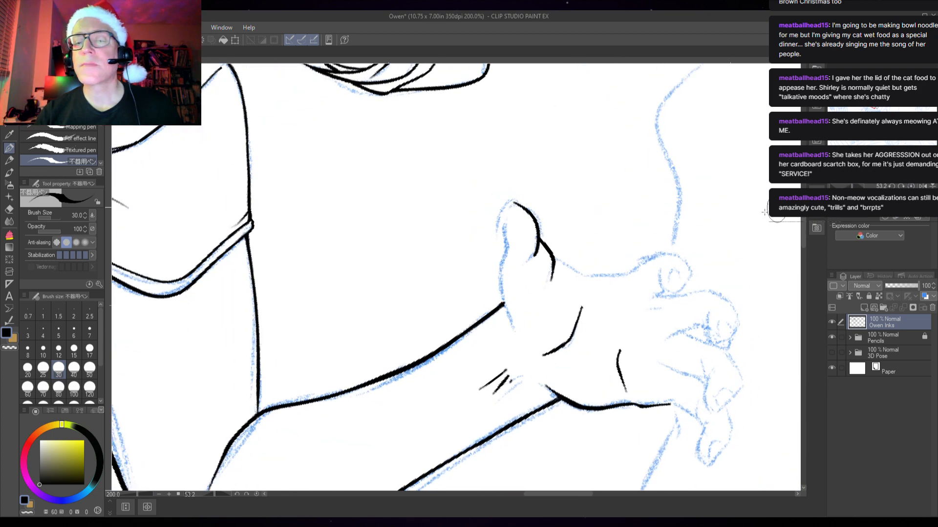
{"action": "scroll", "coordinate": [538, 303], "scroll_direction": "down", "scroll_amount": 2}
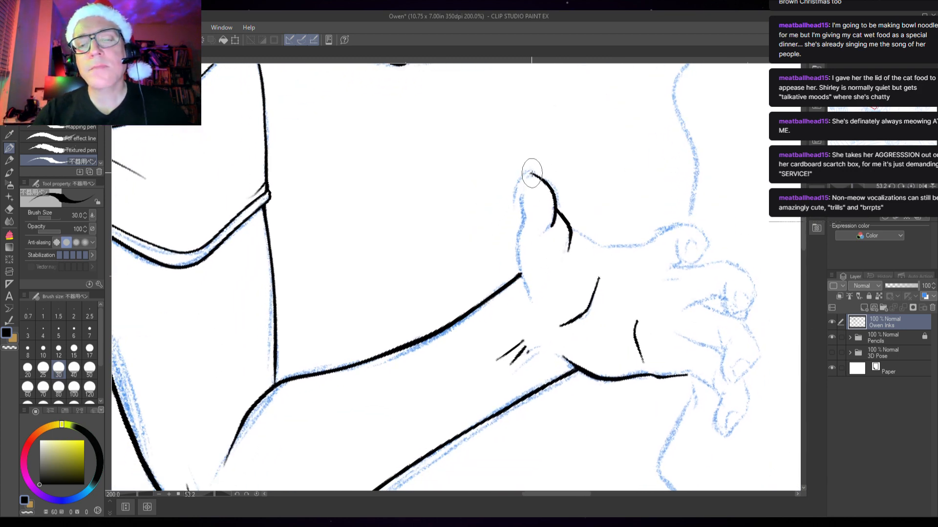
{"action": "mouse_move", "coordinate": [532, 173]}
{"action": "left_mouse_down"}
{"action": "mouse_move", "coordinate": [513, 195]}
{"action": "mouse_move", "coordinate": [515, 261]}
{"action": "mouse_move", "coordinate": [544, 318]}
{"action": "left_mouse_up"}
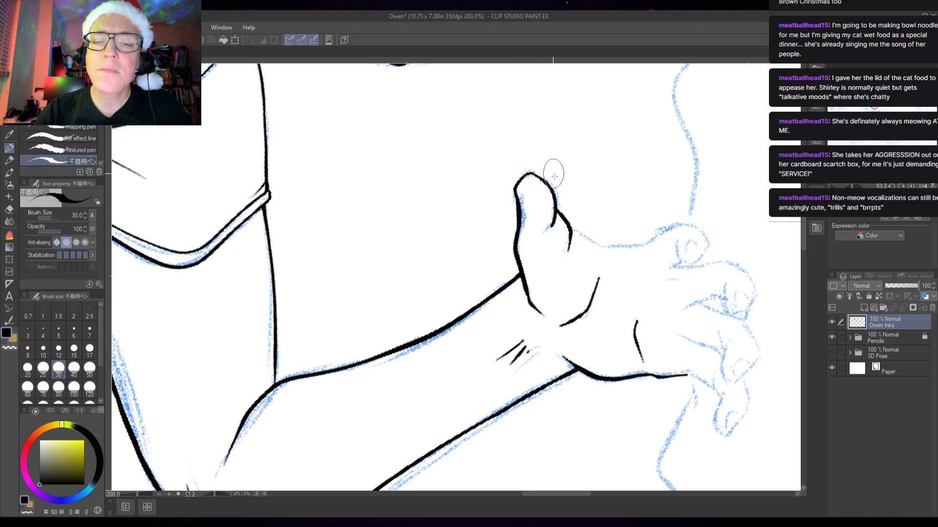
{"action": "mouse_move", "coordinate": [557, 206]}
{"action": "left_mouse_down"}
{"action": "mouse_move", "coordinate": [533, 238]}
{"action": "mouse_move", "coordinate": [566, 251]}
{"action": "left_mouse_up"}
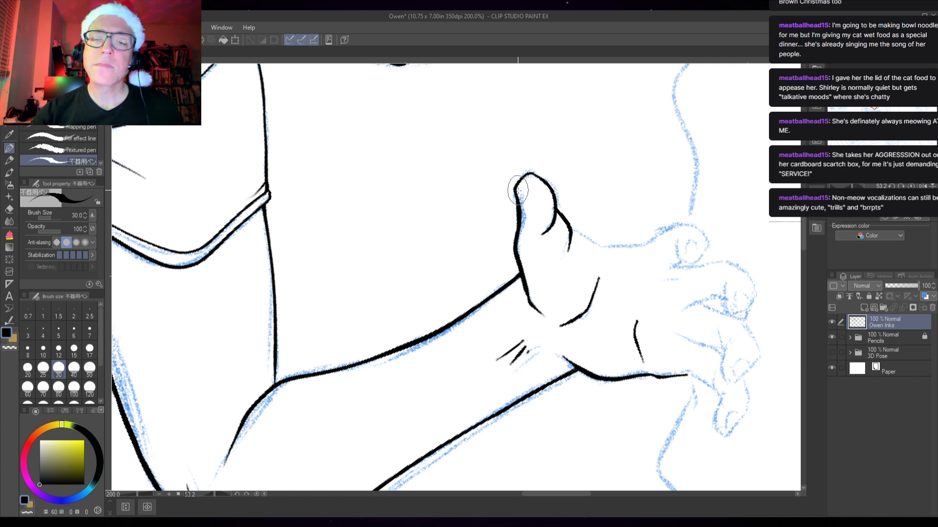
{"action": "mouse_move", "coordinate": [518, 192]}
{"action": "left_mouse_down"}
{"action": "mouse_move", "coordinate": [523, 177]}
{"action": "mouse_move", "coordinate": [539, 182]}
{"action": "left_mouse_up"}
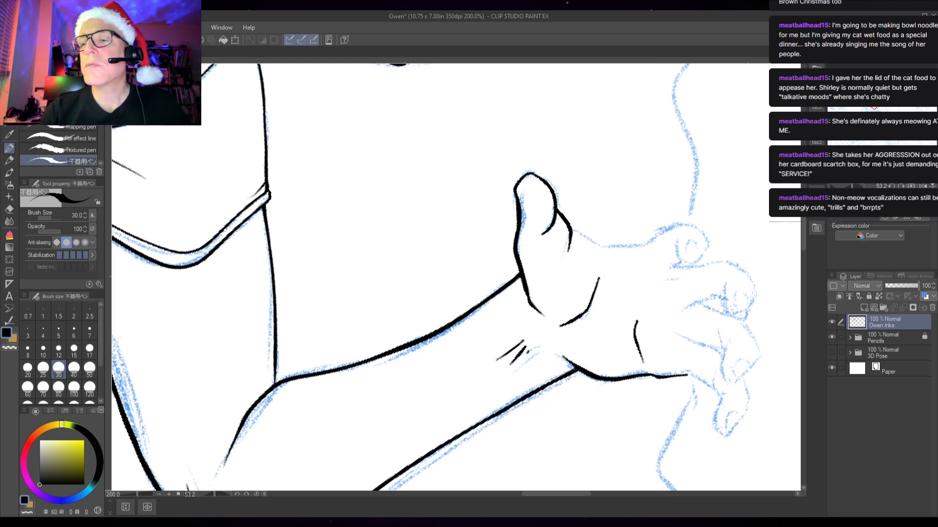
Step: Ink the contour from the index finger's tip down to the thumb's base, and add a thin fold line just inside it
{"action": "left_click", "coordinate": [911, 186]}
{"action": "left_click_drag", "start_coordinate": [566, 193], "coordinate": [515, 288]}
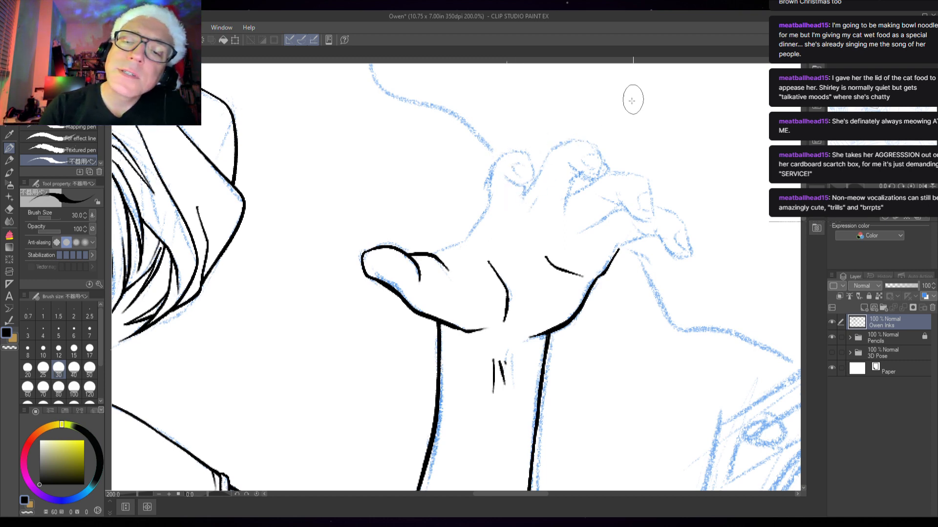
{"action": "mouse_move", "coordinate": [499, 155]}
{"action": "left_mouse_down"}
{"action": "mouse_move", "coordinate": [480, 215]}
{"action": "mouse_move", "coordinate": [461, 243]}
{"action": "mouse_move", "coordinate": [438, 253]}
{"action": "left_mouse_up"}
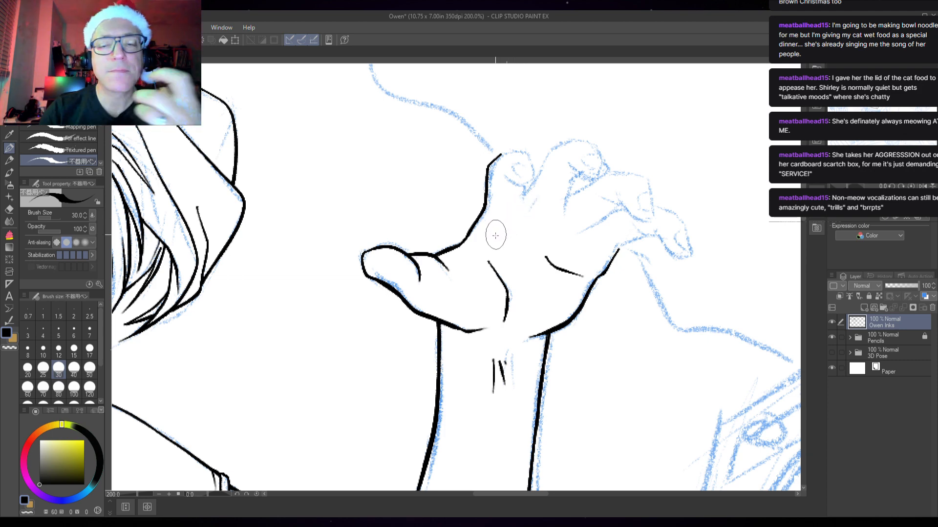
{"action": "left_click_drag", "start_coordinate": [455, 253], "coordinate": [489, 219]}
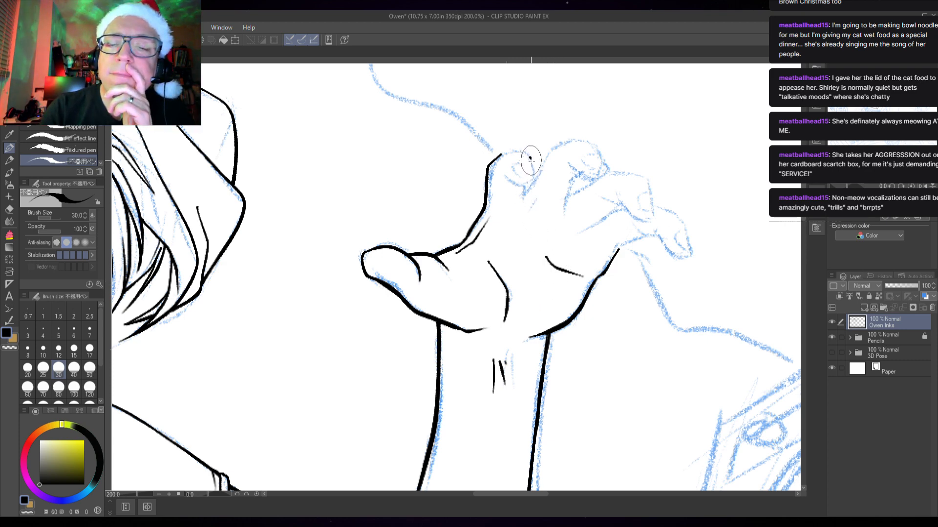
Step: Ink the curled index fingertip with its nail and the short creases beneath it
{"action": "mouse_move", "coordinate": [530, 159]}
{"action": "left_mouse_down"}
{"action": "mouse_move", "coordinate": [517, 187]}
{"action": "mouse_move", "coordinate": [501, 169]}
{"action": "mouse_move", "coordinate": [526, 158]}
{"action": "mouse_move", "coordinate": [532, 179]}
{"action": "mouse_move", "coordinate": [520, 204]}
{"action": "left_mouse_up"}
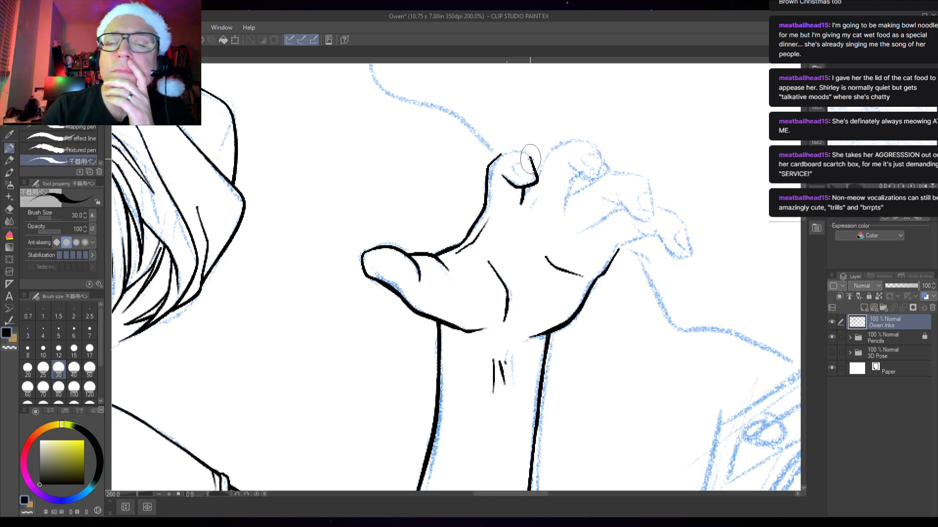
{"action": "mouse_move", "coordinate": [529, 157]}
{"action": "left_mouse_down"}
{"action": "mouse_move", "coordinate": [497, 155]}
{"action": "mouse_move", "coordinate": [486, 187]}
{"action": "left_mouse_up"}
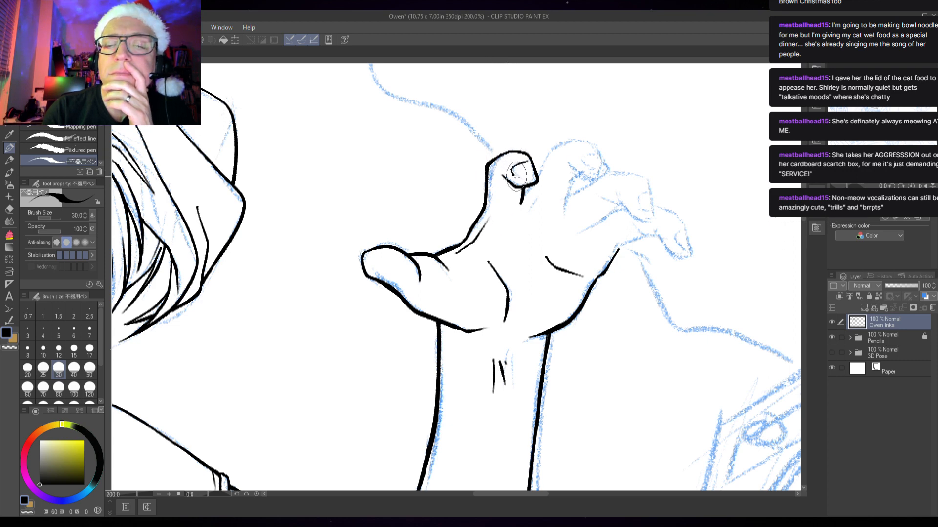
{"action": "left_click_drag", "start_coordinate": [506, 161], "coordinate": [518, 156]}
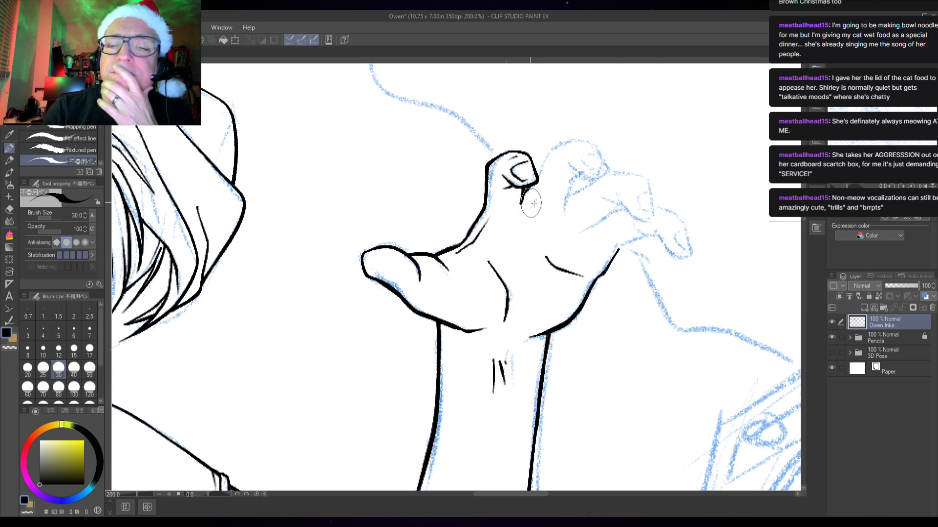
Step: Ink the curled middle finger's outline and nail, with thickened folds and creases on its underside
{"action": "mouse_move", "coordinate": [578, 180]}
{"action": "left_mouse_down"}
{"action": "mouse_move", "coordinate": [563, 190]}
{"action": "mouse_move", "coordinate": [566, 213]}
{"action": "left_mouse_up"}
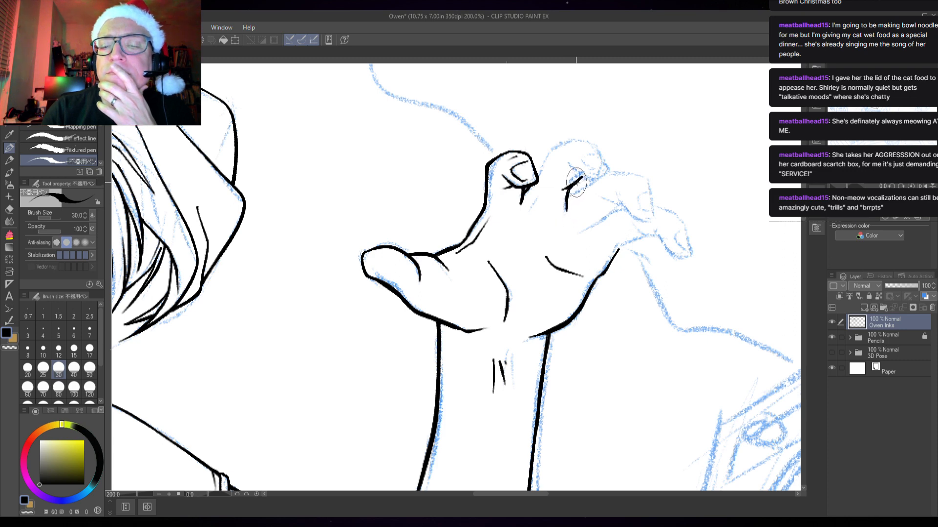
{"action": "left_click_drag", "start_coordinate": [582, 176], "coordinate": [567, 189]}
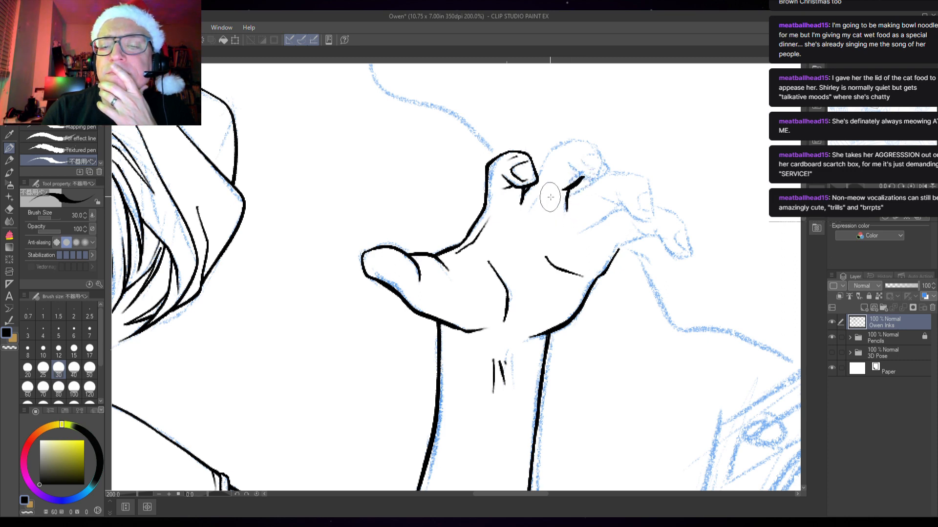
{"action": "mouse_move", "coordinate": [549, 155]}
{"action": "left_mouse_down"}
{"action": "mouse_move", "coordinate": [534, 174]}
{"action": "mouse_move", "coordinate": [554, 149]}
{"action": "mouse_move", "coordinate": [581, 142]}
{"action": "mouse_move", "coordinate": [612, 164]}
{"action": "mouse_move", "coordinate": [579, 175]}
{"action": "left_mouse_up"}
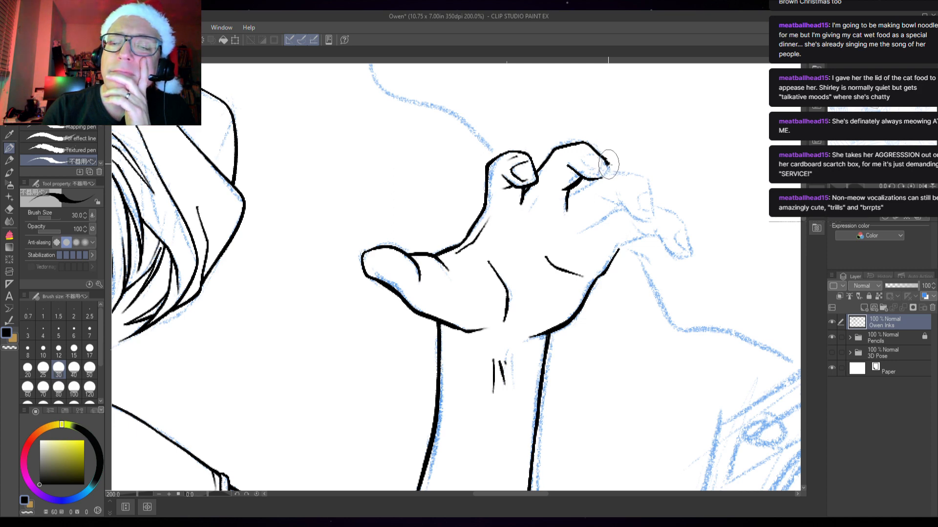
{"action": "scroll", "coordinate": [611, 176], "scroll_direction": "up", "scroll_amount": 5}
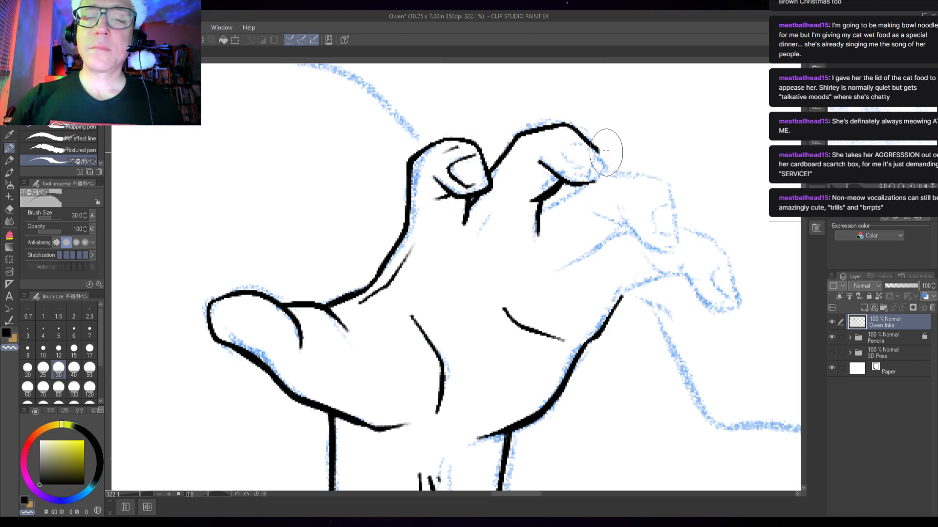
{"action": "key", "text": "c"}
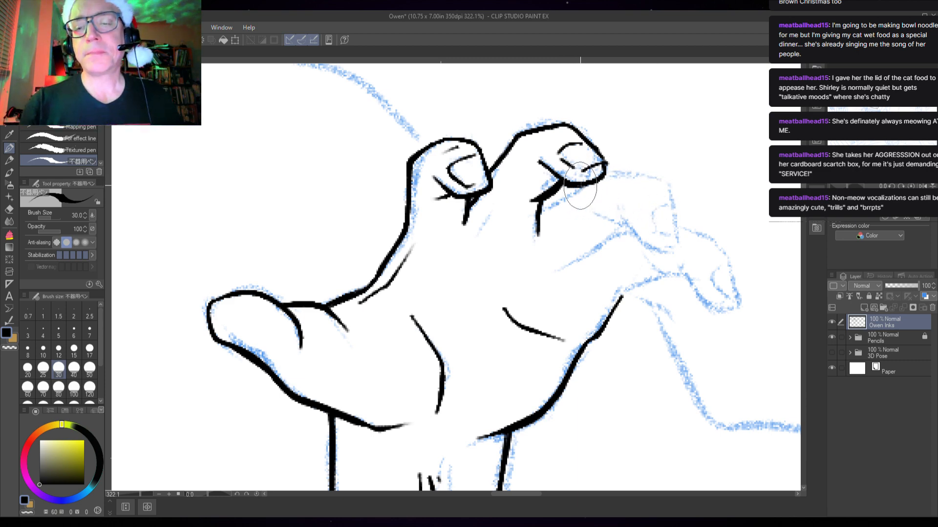
{"action": "left_click_drag", "start_coordinate": [589, 177], "coordinate": [549, 206]}
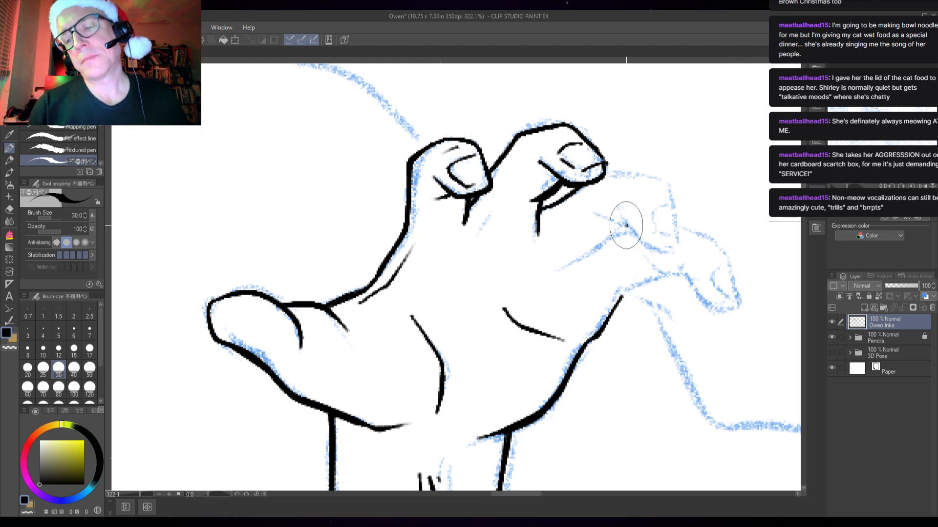
Step: Ink the curled ring finger's outline and nail, with tapered creases and a thickened fold at its underside, and save the drawing
{"action": "mouse_move", "coordinate": [627, 226]}
{"action": "left_mouse_down"}
{"action": "mouse_move", "coordinate": [583, 213]}
{"action": "mouse_move", "coordinate": [603, 242]}
{"action": "mouse_move", "coordinate": [568, 265]}
{"action": "left_mouse_up"}
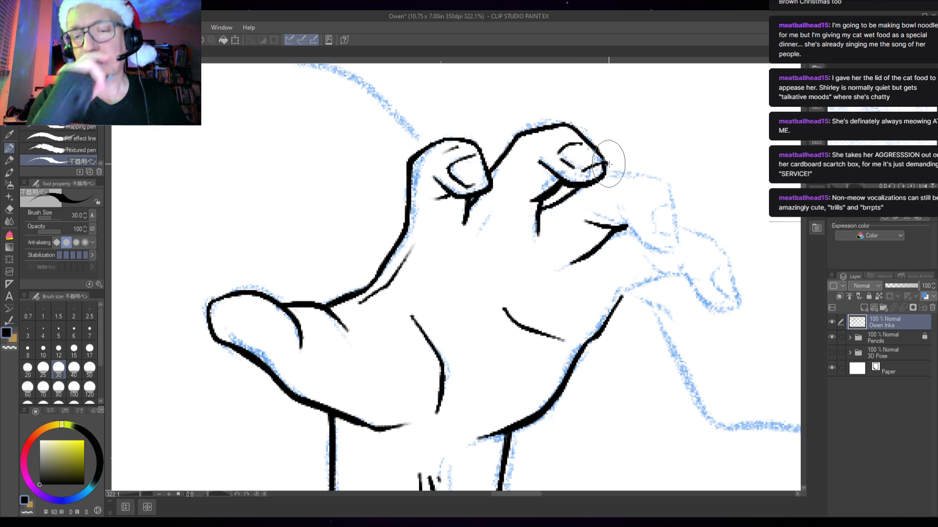
{"action": "left_click_drag", "start_coordinate": [604, 171], "coordinate": [660, 181]}
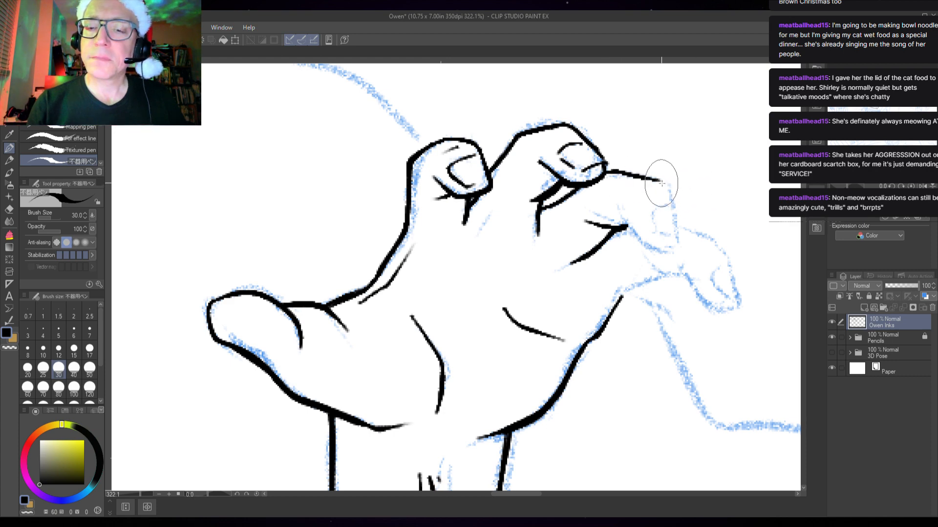
{"action": "left_click_drag", "start_coordinate": [660, 180], "coordinate": [681, 239]}
{"action": "mouse_move", "coordinate": [617, 213]}
{"action": "left_mouse_down"}
{"action": "mouse_move", "coordinate": [651, 247]}
{"action": "mouse_move", "coordinate": [676, 247]}
{"action": "mouse_move", "coordinate": [667, 248]}
{"action": "mouse_move", "coordinate": [681, 240]}
{"action": "mouse_move", "coordinate": [654, 230]}
{"action": "mouse_move", "coordinate": [652, 209]}
{"action": "left_mouse_up"}
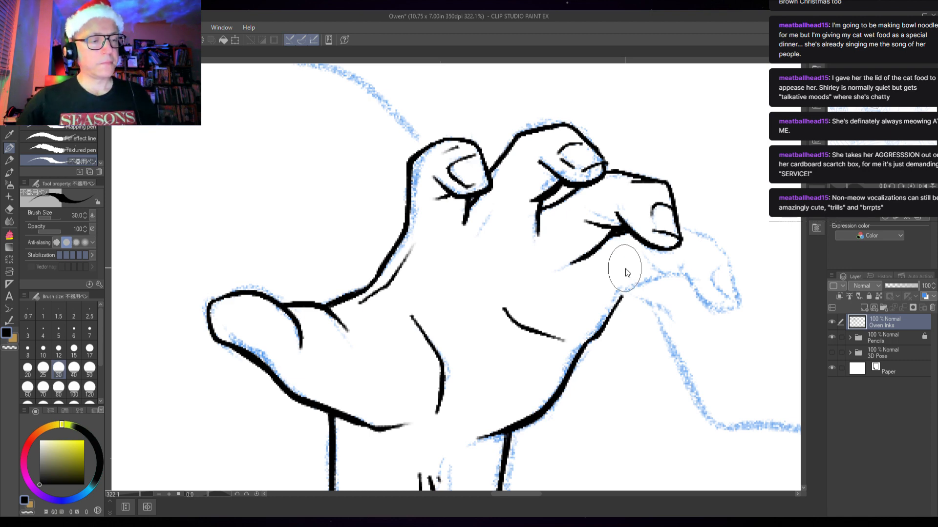
{"action": "key", "text": "ctrl+s"}
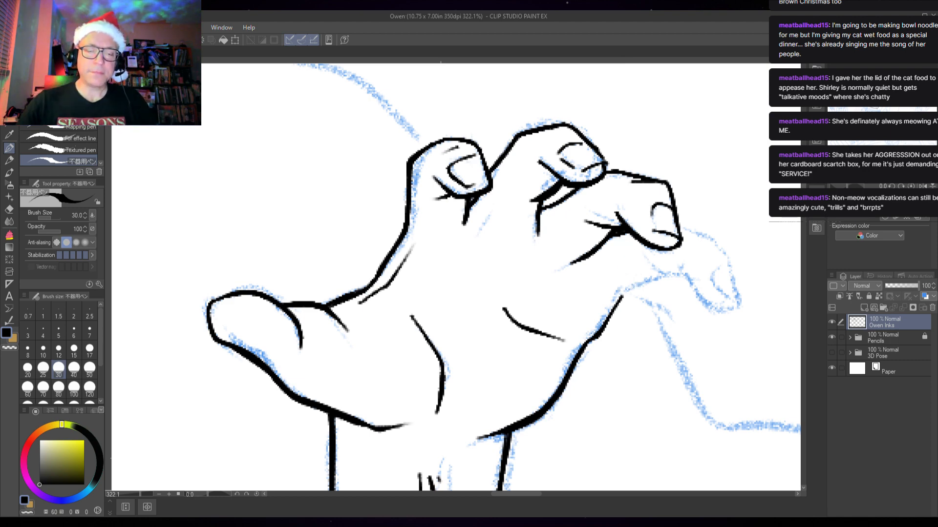
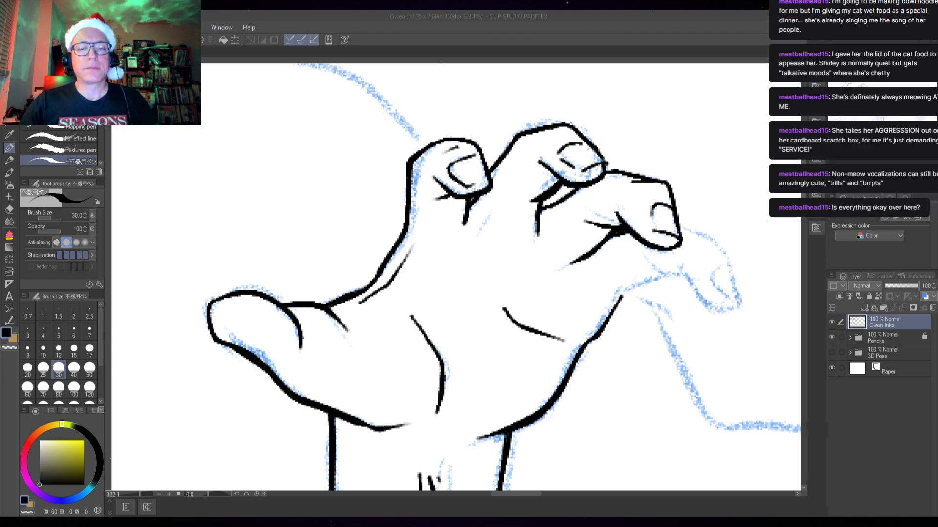
Step: Ink the little finger's underside from the palm edge to a rounded tip, with short creases at its base, trimming the overshooting line end
{"action": "key", "text": "alt+Tab"}
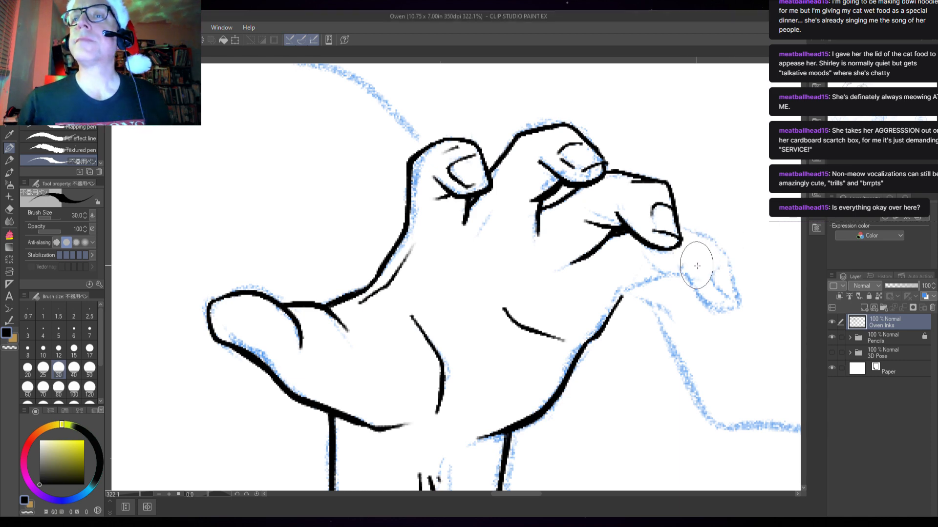
{"action": "mouse_move", "coordinate": [677, 290]}
{"action": "left_mouse_down"}
{"action": "mouse_move", "coordinate": [649, 238]}
{"action": "mouse_move", "coordinate": [621, 242]}
{"action": "mouse_move", "coordinate": [585, 230]}
{"action": "mouse_move", "coordinate": [612, 242]}
{"action": "mouse_move", "coordinate": [552, 278]}
{"action": "left_mouse_up"}
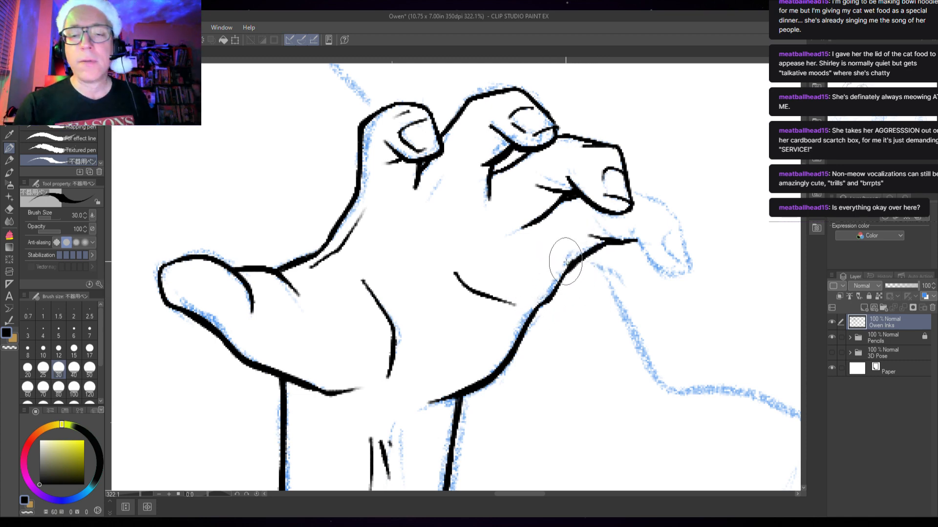
{"action": "left_click_drag", "start_coordinate": [569, 266], "coordinate": [542, 256]}
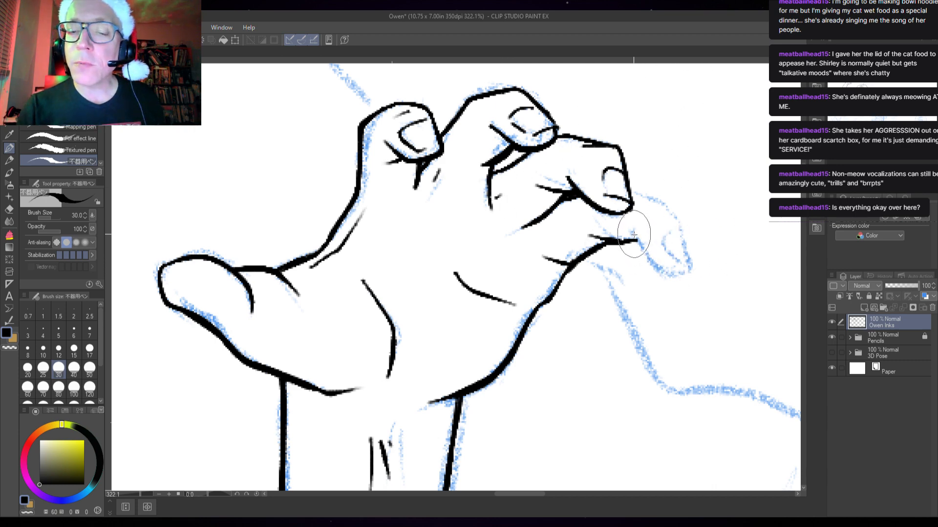
{"action": "mouse_move", "coordinate": [635, 237]}
{"action": "left_mouse_down"}
{"action": "mouse_move", "coordinate": [647, 256]}
{"action": "mouse_move", "coordinate": [690, 275]}
{"action": "left_mouse_up"}
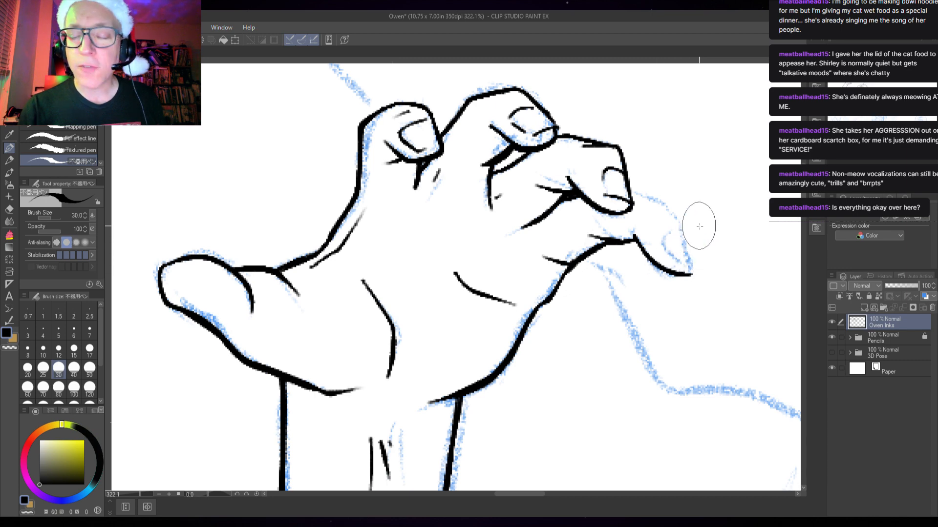
{"action": "key", "text": "c"}
{"action": "left_click_drag", "start_coordinate": [691, 274], "coordinate": [681, 274]}
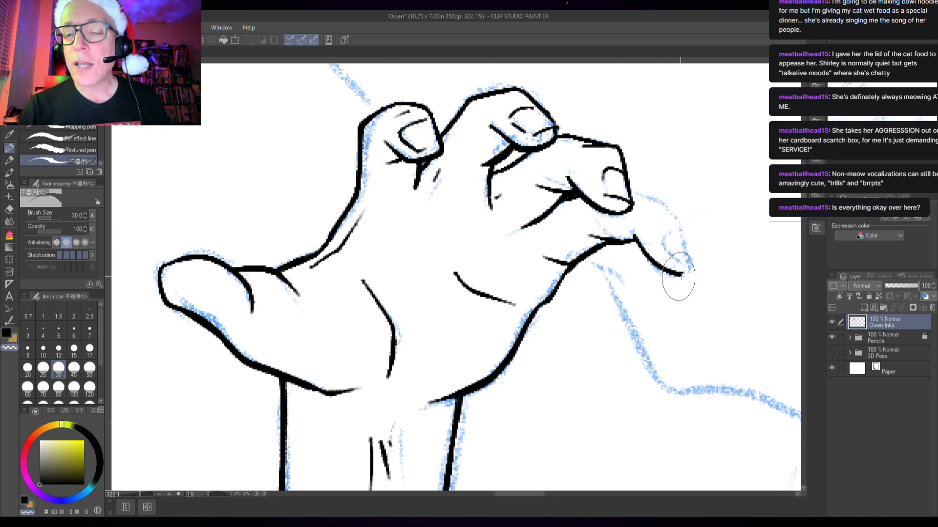
{"action": "key", "text": "c"}
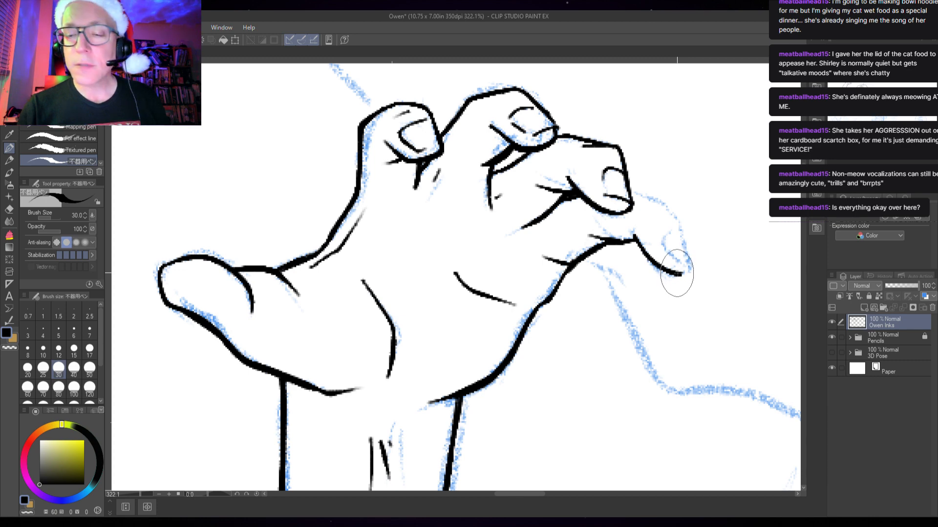
{"action": "left_click_drag", "start_coordinate": [678, 274], "coordinate": [689, 268]}
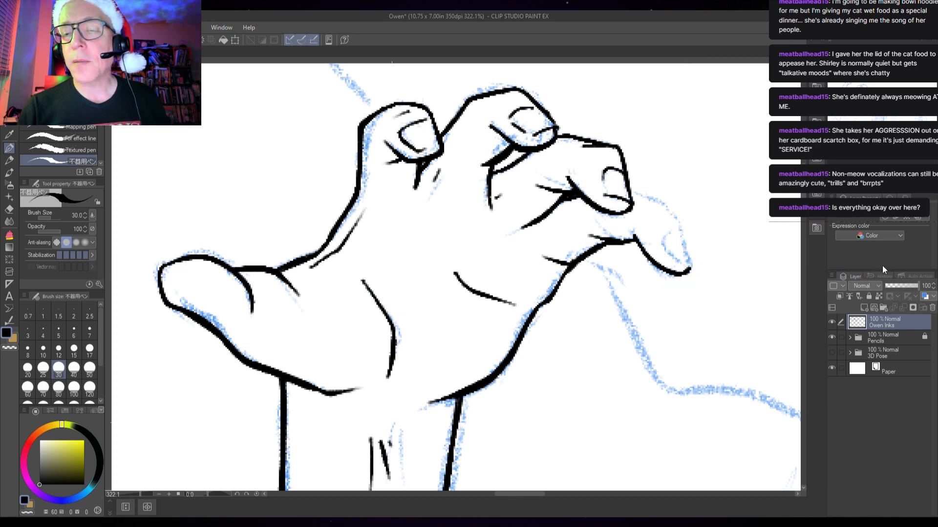
Step: Ink the little finger's upper contour from the ring finger around the knuckle to the tip, and add its nail
{"action": "mouse_move", "coordinate": [599, 351]}
{"action": "left_mouse_down"}
{"action": "mouse_move", "coordinate": [592, 363]}
{"action": "mouse_move", "coordinate": [601, 207]}
{"action": "left_mouse_up"}
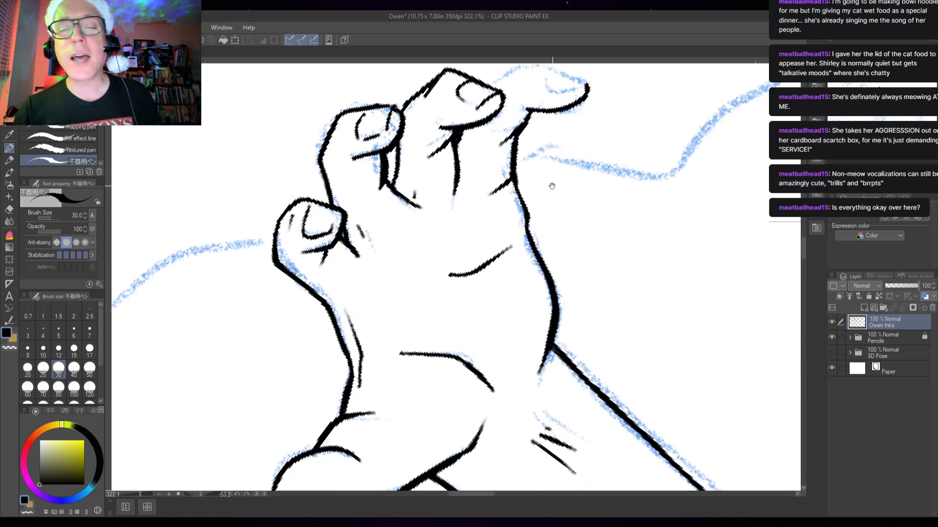
{"action": "left_click_drag", "start_coordinate": [551, 187], "coordinate": [508, 312]}
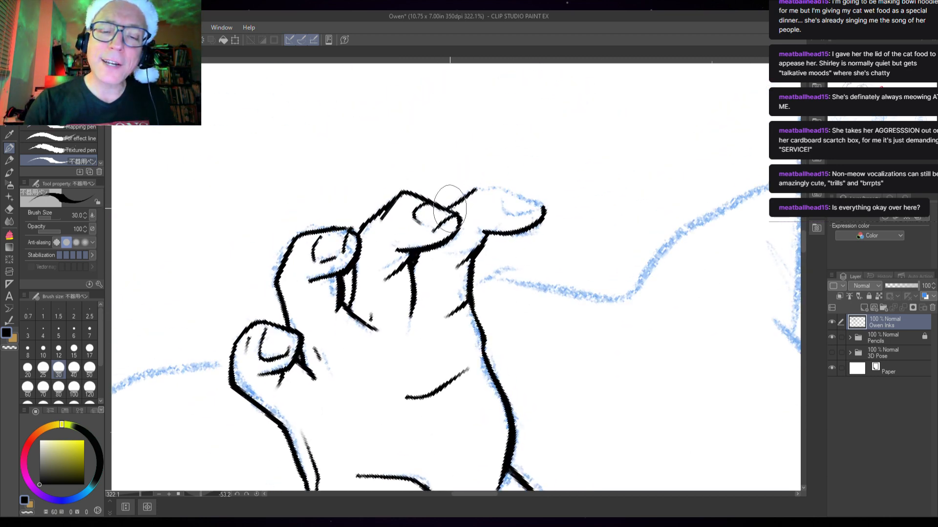
{"action": "left_click_drag", "start_coordinate": [452, 208], "coordinate": [495, 176]}
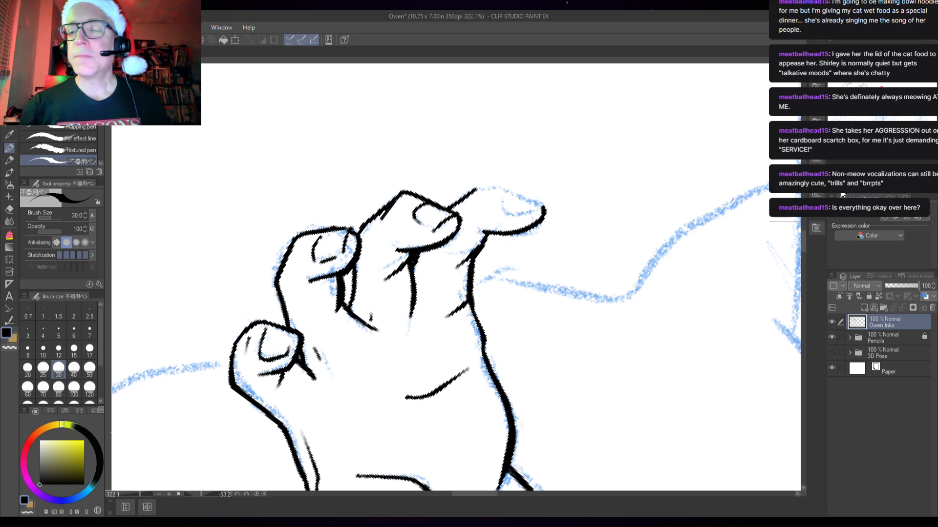
{"action": "mouse_move", "coordinate": [510, 465]}
{"action": "left_mouse_down"}
{"action": "mouse_move", "coordinate": [500, 468]}
{"action": "mouse_move", "coordinate": [720, 348]}
{"action": "mouse_move", "coordinate": [754, 184]}
{"action": "left_mouse_up"}
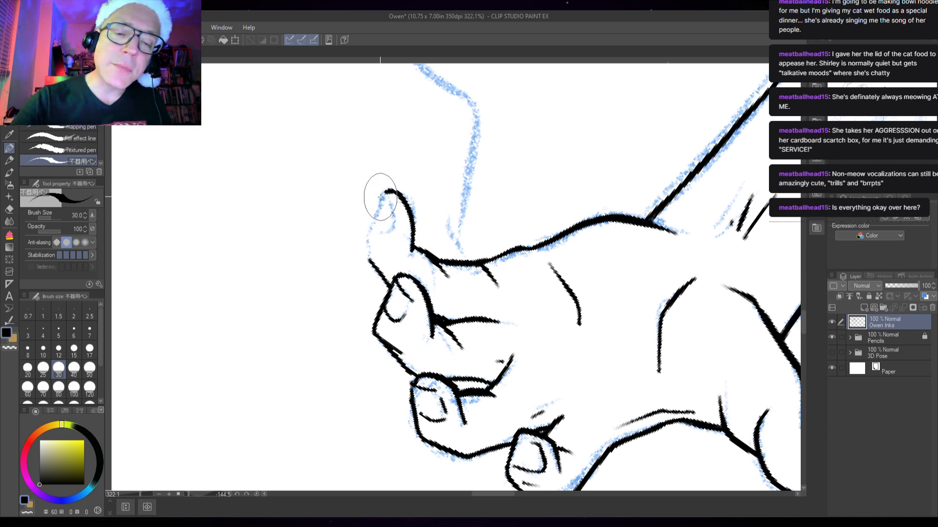
{"action": "mouse_move", "coordinate": [384, 193]}
{"action": "left_mouse_down"}
{"action": "mouse_move", "coordinate": [366, 259]}
{"action": "mouse_move", "coordinate": [386, 298]}
{"action": "mouse_move", "coordinate": [374, 264]}
{"action": "left_mouse_up"}
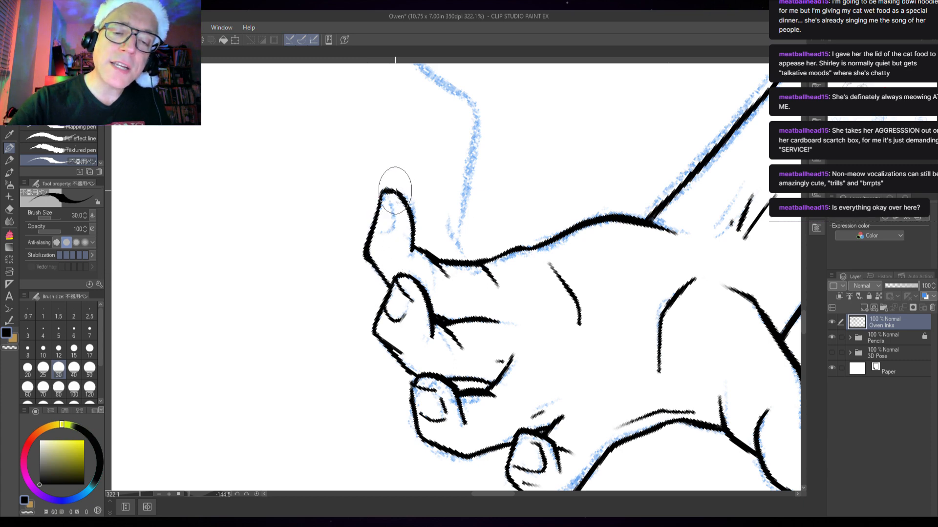
{"action": "mouse_move", "coordinate": [386, 196]}
{"action": "left_mouse_down"}
{"action": "mouse_move", "coordinate": [398, 210]}
{"action": "mouse_move", "coordinate": [391, 232]}
{"action": "left_mouse_up"}
{"action": "key", "text": "ctrl+z"}
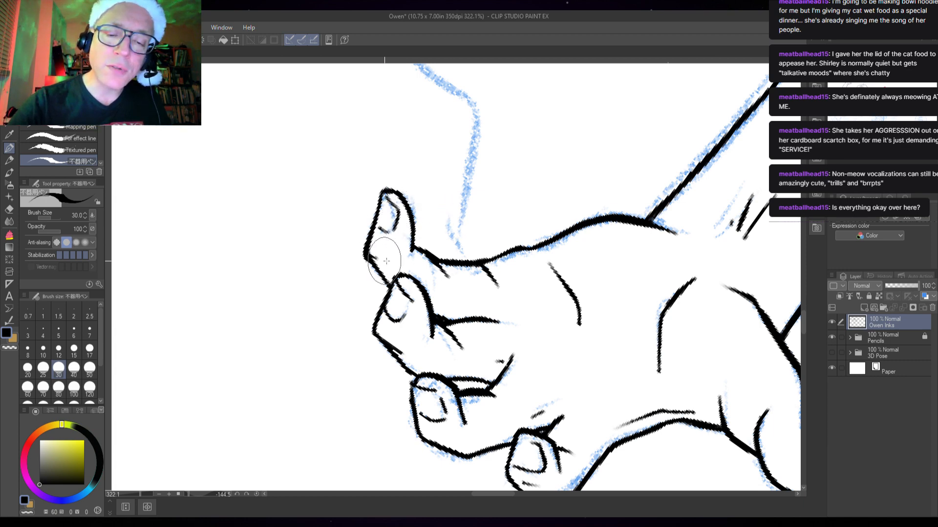
{"action": "left_click", "coordinate": [912, 191]}
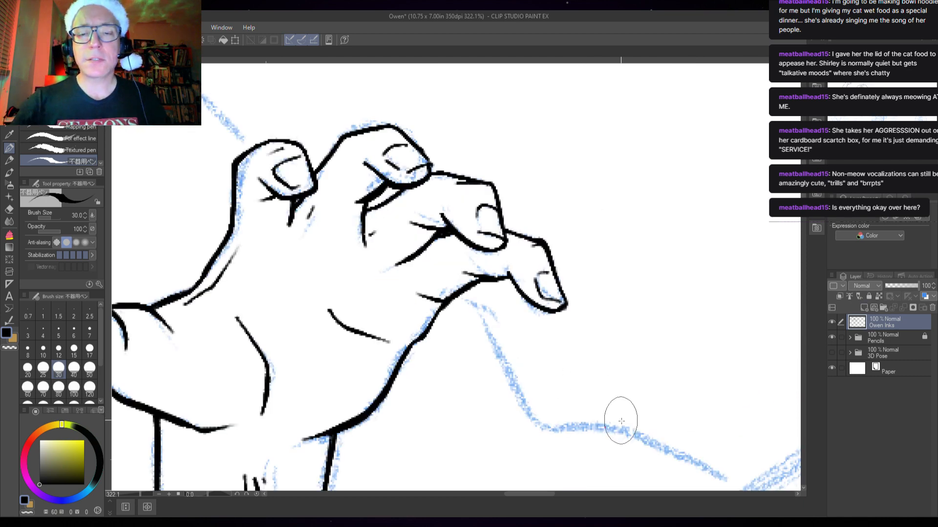
Step: Thicken the line at the bend on the little finger's underside
{"action": "scroll", "coordinate": [618, 420], "scroll_direction": "down", "scroll_amount": 1}
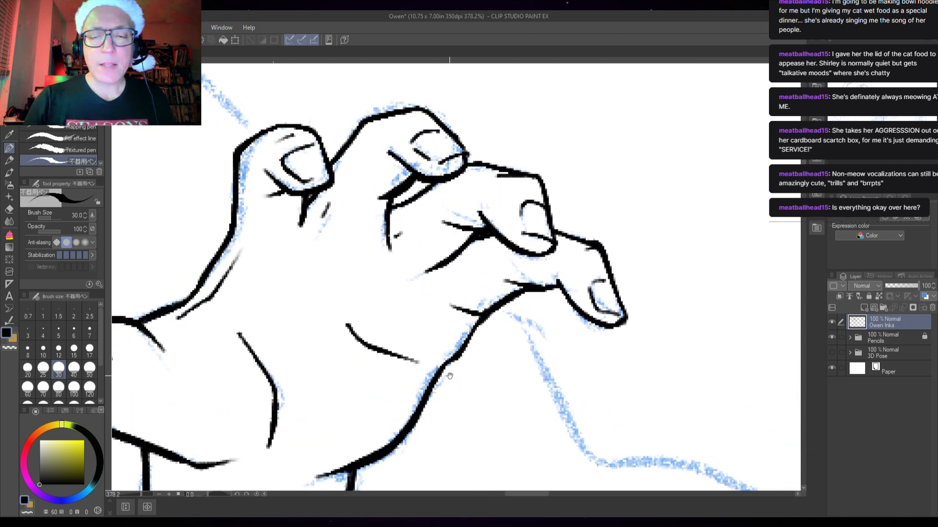
{"action": "scroll", "coordinate": [450, 378], "scroll_direction": "up", "scroll_amount": 2}
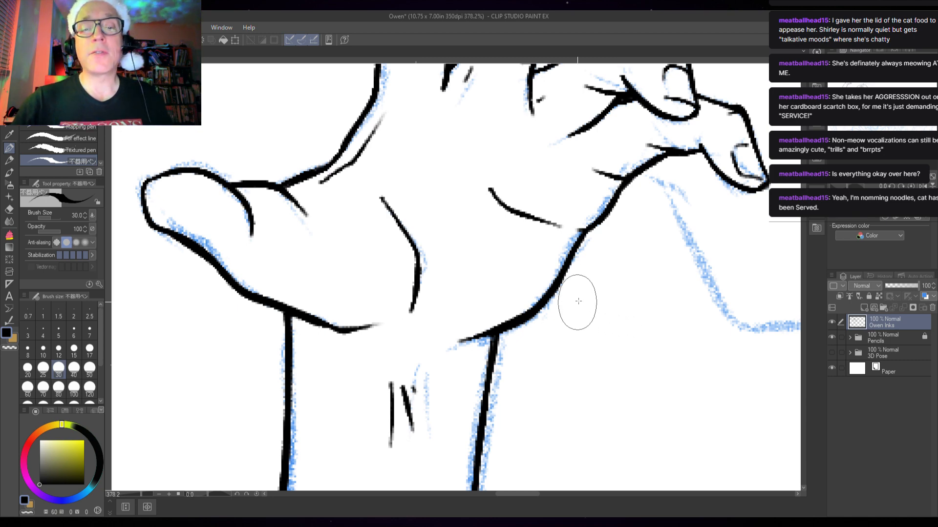
{"action": "left_click_drag", "start_coordinate": [577, 302], "coordinate": [573, 368]}
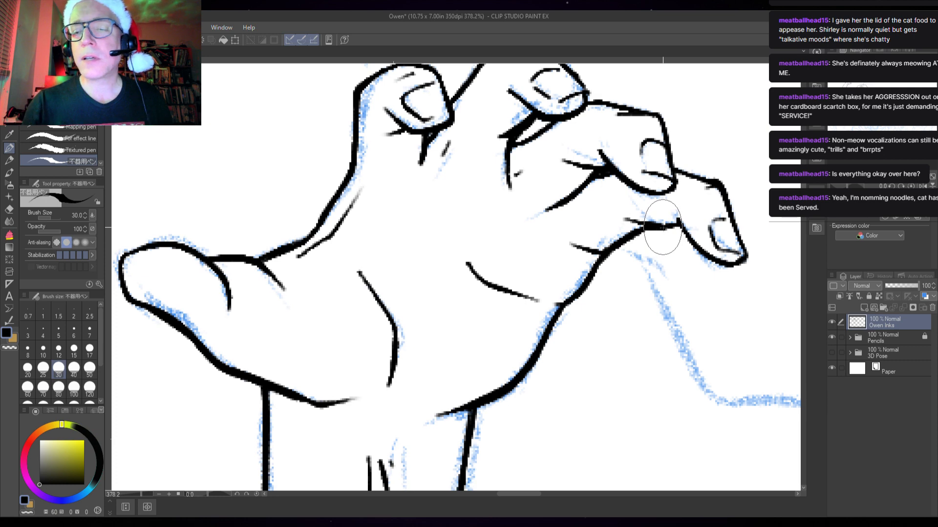
{"action": "mouse_move", "coordinate": [680, 226]}
{"action": "left_mouse_down"}
{"action": "mouse_move", "coordinate": [666, 228]}
{"action": "mouse_move", "coordinate": [677, 228]}
{"action": "left_mouse_up"}
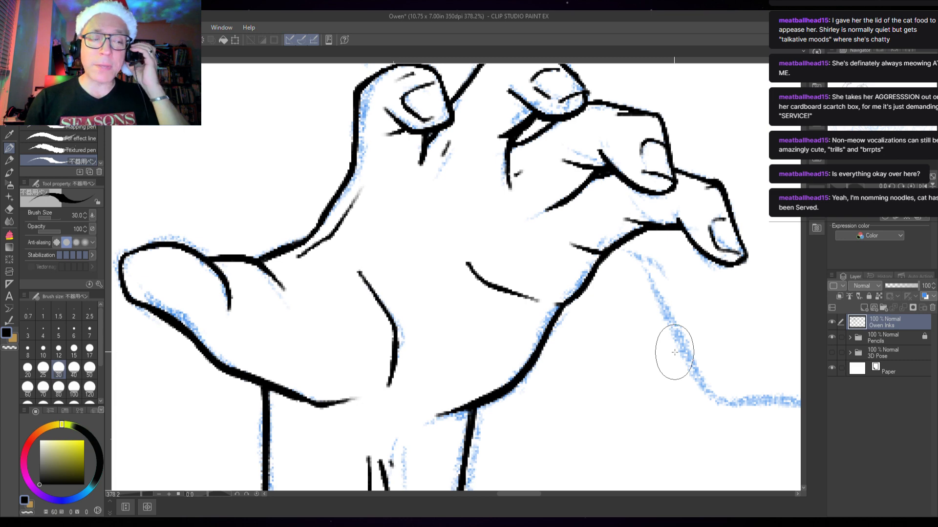
Step: Examine the inked hand's linework both up close and at a reduced zoom
{"action": "scroll", "coordinate": [674, 352], "scroll_direction": "down", "scroll_amount": 5}
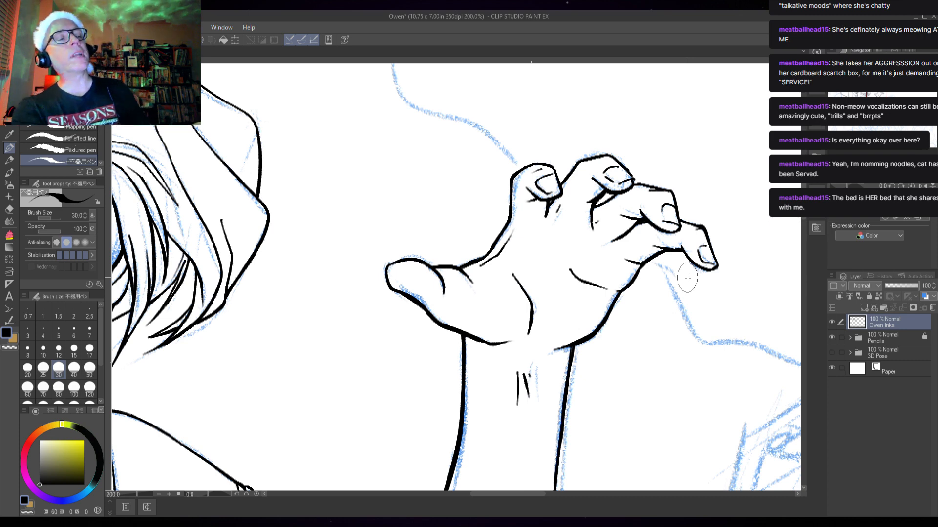
{"action": "scroll", "coordinate": [666, 242], "scroll_direction": "up", "scroll_amount": 4}
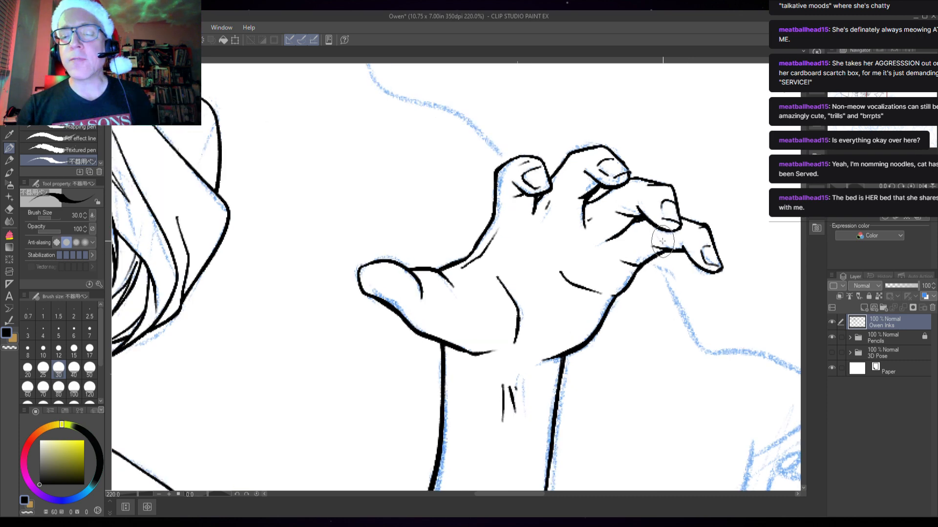
{"action": "scroll", "coordinate": [666, 242], "scroll_direction": "up", "scroll_amount": 1}
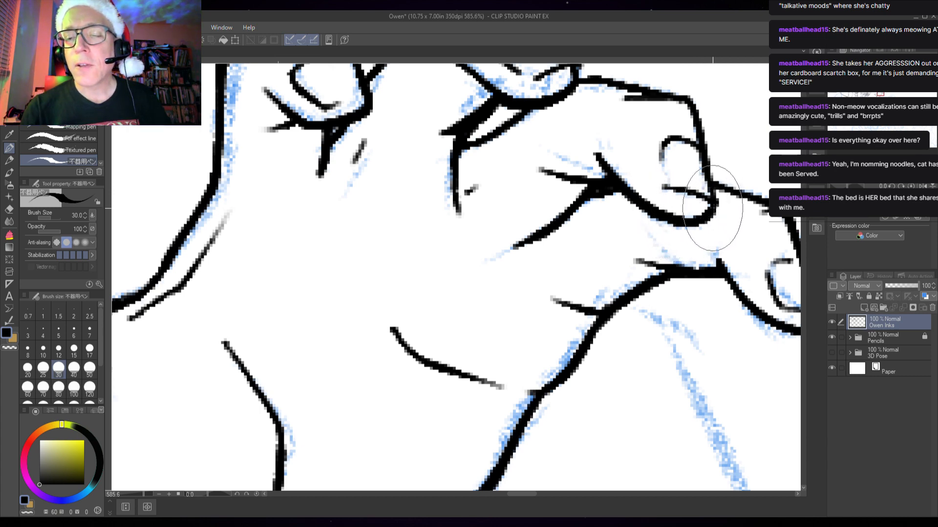
{"action": "left_click_drag", "start_coordinate": [497, 163], "coordinate": [483, 243]}
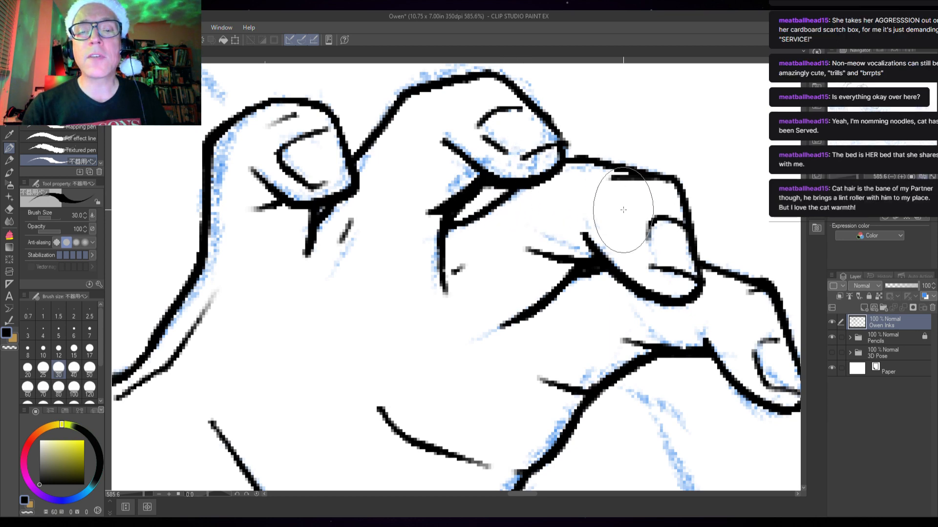
{"action": "scroll", "coordinate": [621, 210], "scroll_direction": "down", "scroll_amount": 3}
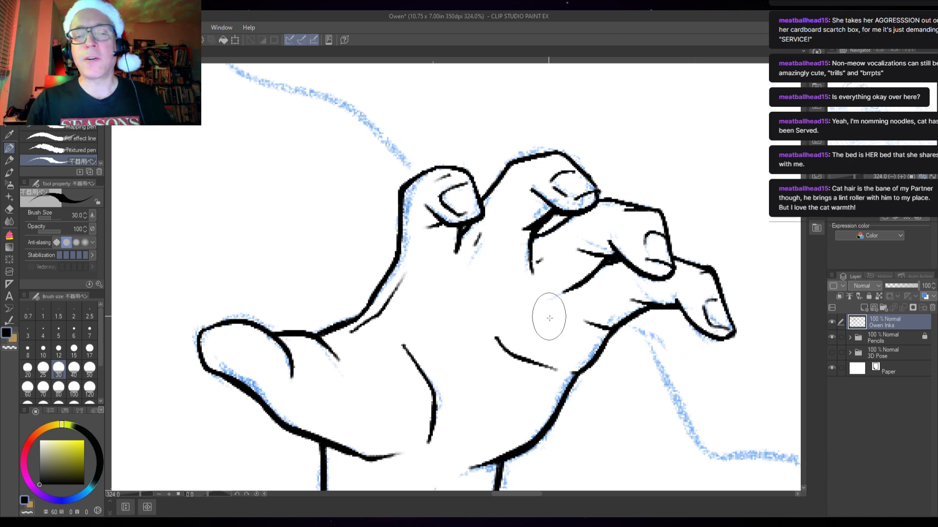
{"action": "scroll", "coordinate": [676, 373], "scroll_direction": "down", "scroll_amount": 3}
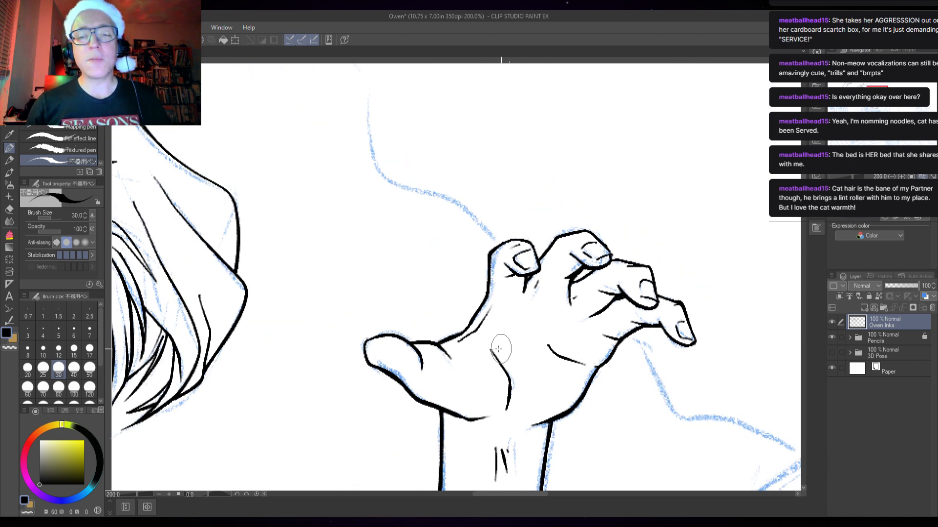
{"action": "scroll", "coordinate": [336, 352], "scroll_direction": "down", "scroll_amount": 2}
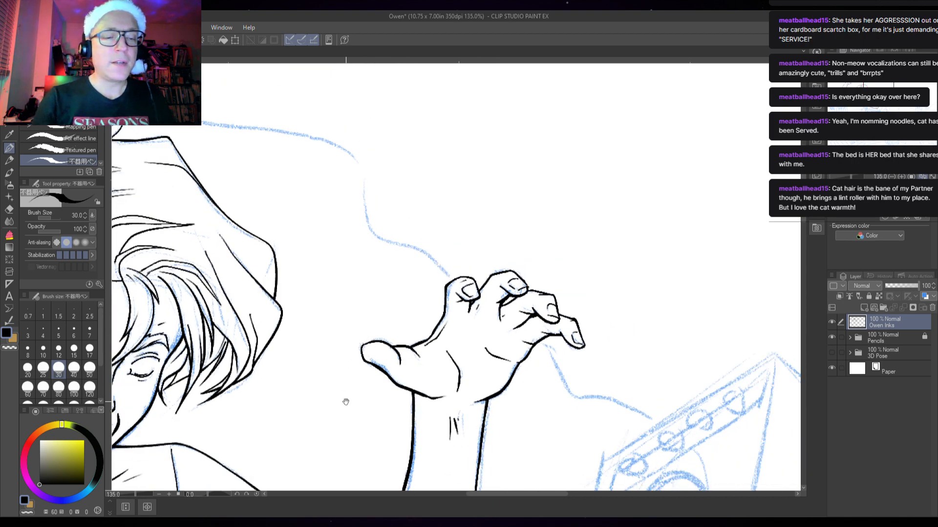
Step: Ink both long edges of the necktie's front tail from the knot down around its first bend
{"action": "left_click_drag", "start_coordinate": [346, 402], "coordinate": [508, 140]}
{"action": "mouse_move", "coordinate": [528, 365]}
{"action": "left_mouse_down"}
{"action": "mouse_move", "coordinate": [570, 330]}
{"action": "mouse_move", "coordinate": [746, 264]}
{"action": "left_mouse_up"}
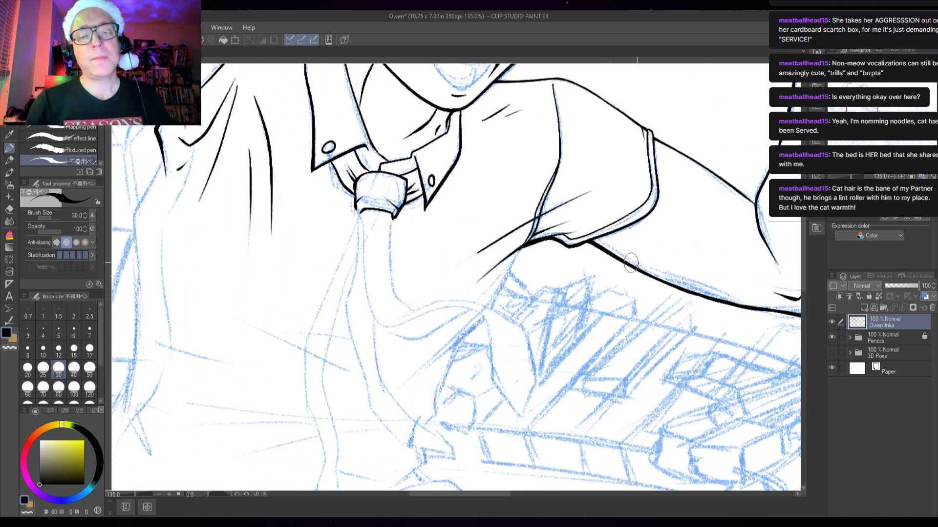
{"action": "left_click_drag", "start_coordinate": [502, 138], "coordinate": [594, 229]}
{"action": "left_click_drag", "start_coordinate": [452, 289], "coordinate": [488, 259]}
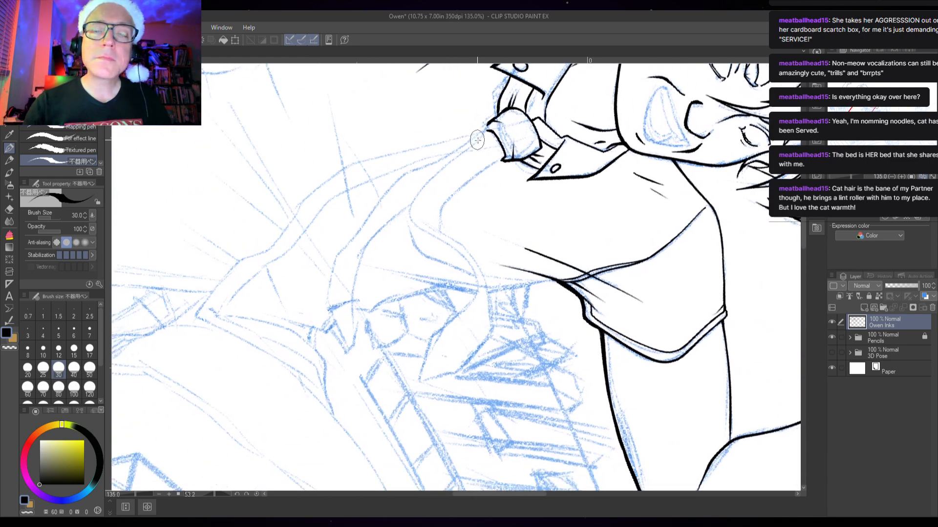
{"action": "scroll", "coordinate": [477, 140], "scroll_direction": "up", "scroll_amount": 2}
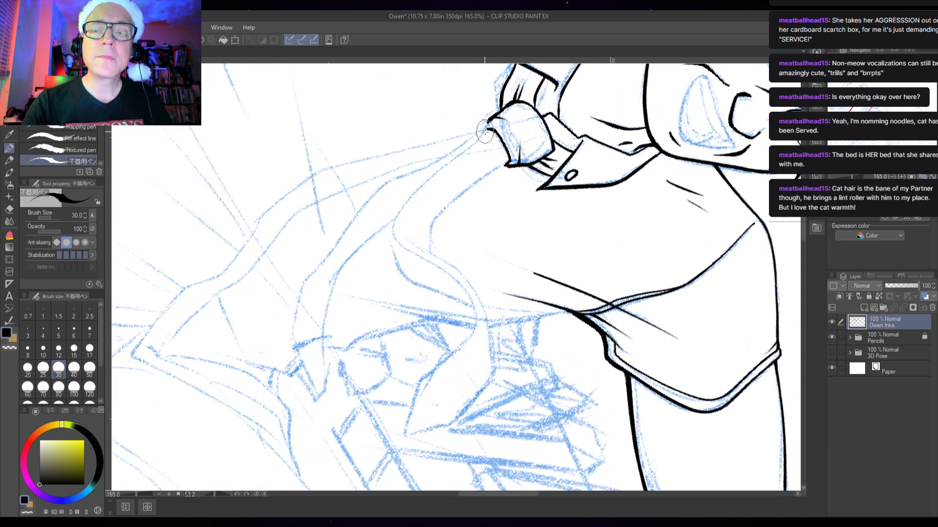
{"action": "left_click_drag", "start_coordinate": [470, 145], "coordinate": [404, 205]}
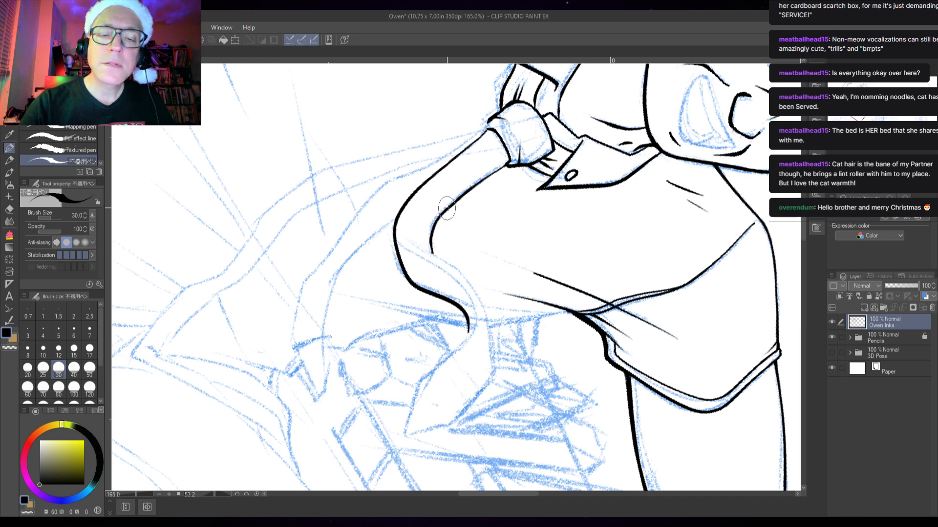
{"action": "left_click_drag", "start_coordinate": [499, 170], "coordinate": [507, 167]}
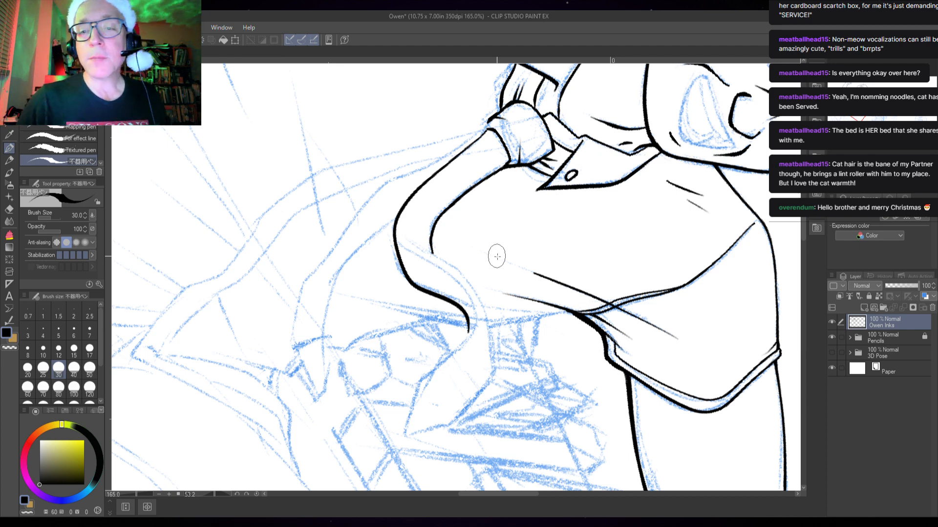
Step: Ink the thin inner fold line at the front tail's bend and extend the tail's edge toward its pointed end
{"action": "mouse_move", "coordinate": [509, 291]}
{"action": "left_mouse_down"}
{"action": "mouse_move", "coordinate": [492, 279]}
{"action": "mouse_move", "coordinate": [495, 201]}
{"action": "left_mouse_up"}
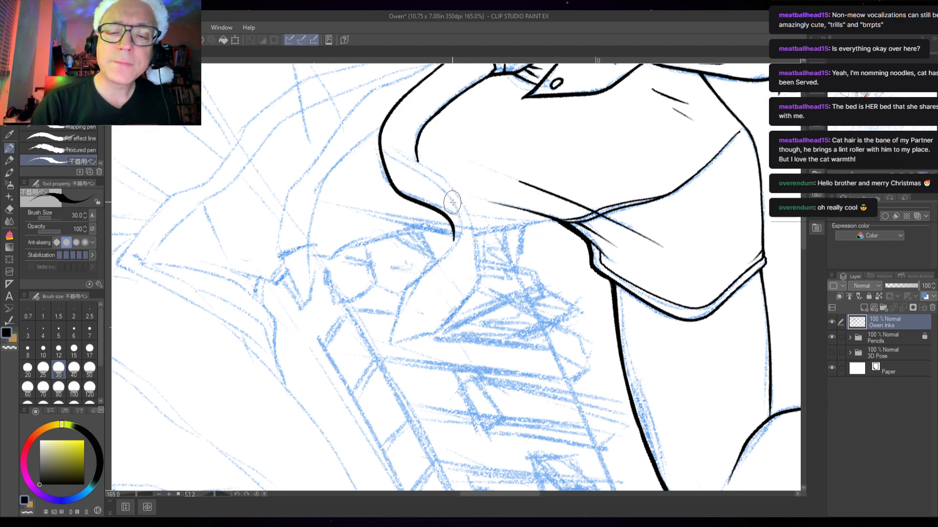
{"action": "left_click_drag", "start_coordinate": [851, 186], "coordinate": [856, 185]}
{"action": "left_click_drag", "start_coordinate": [484, 137], "coordinate": [500, 211]}
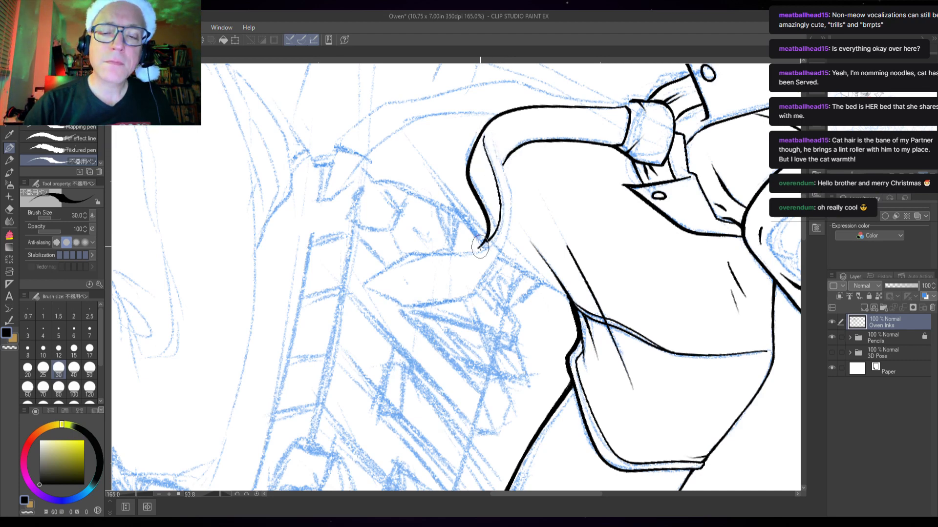
{"action": "left_click_drag", "start_coordinate": [480, 248], "coordinate": [406, 256]}
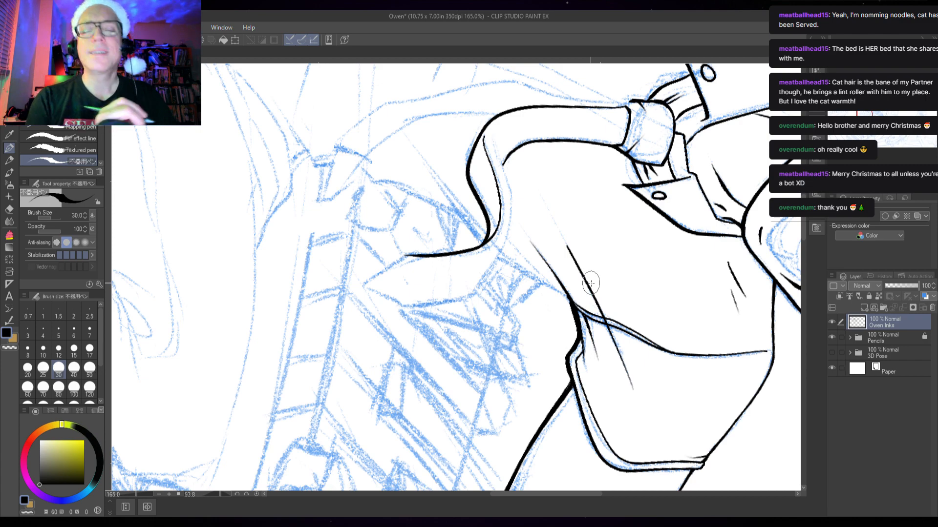
Step: Ink a second line parallel to the fold down the tail, then trim and redraw the upper section's inner edge to meet it
{"action": "scroll", "coordinate": [544, 202], "scroll_direction": "up", "scroll_amount": 3}
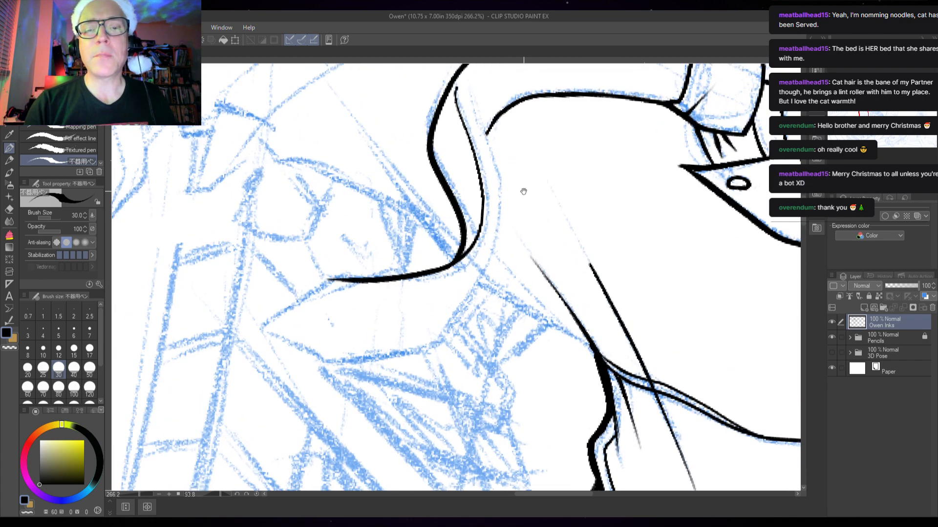
{"action": "left_click_drag", "start_coordinate": [523, 192], "coordinate": [489, 254]}
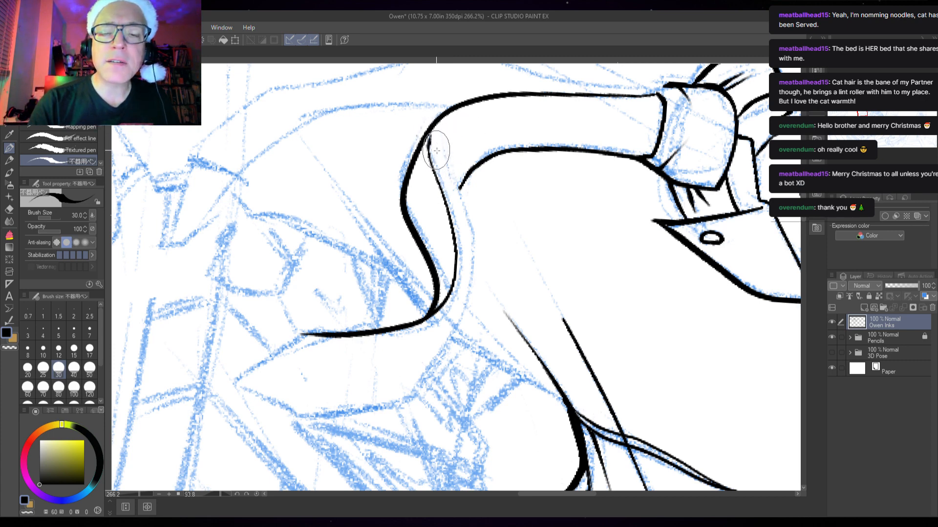
{"action": "mouse_move", "coordinate": [438, 156]}
{"action": "left_mouse_down"}
{"action": "mouse_move", "coordinate": [468, 258]}
{"action": "mouse_move", "coordinate": [464, 291]}
{"action": "mouse_move", "coordinate": [439, 359]}
{"action": "mouse_move", "coordinate": [405, 400]}
{"action": "left_mouse_up"}
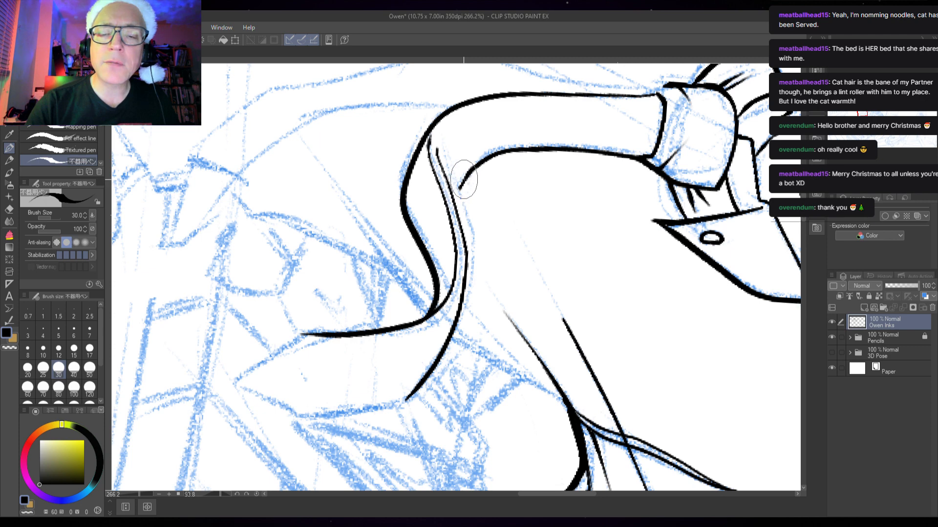
{"action": "left_click_drag", "start_coordinate": [474, 166], "coordinate": [464, 176]}
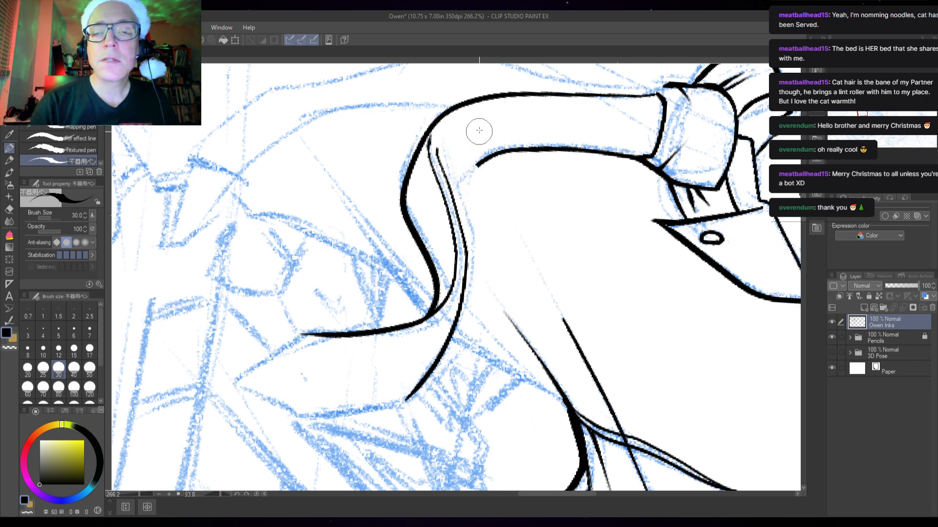
{"action": "mouse_move", "coordinate": [475, 170]}
{"action": "left_mouse_down"}
{"action": "mouse_move", "coordinate": [488, 151]}
{"action": "mouse_move", "coordinate": [500, 152]}
{"action": "left_mouse_up"}
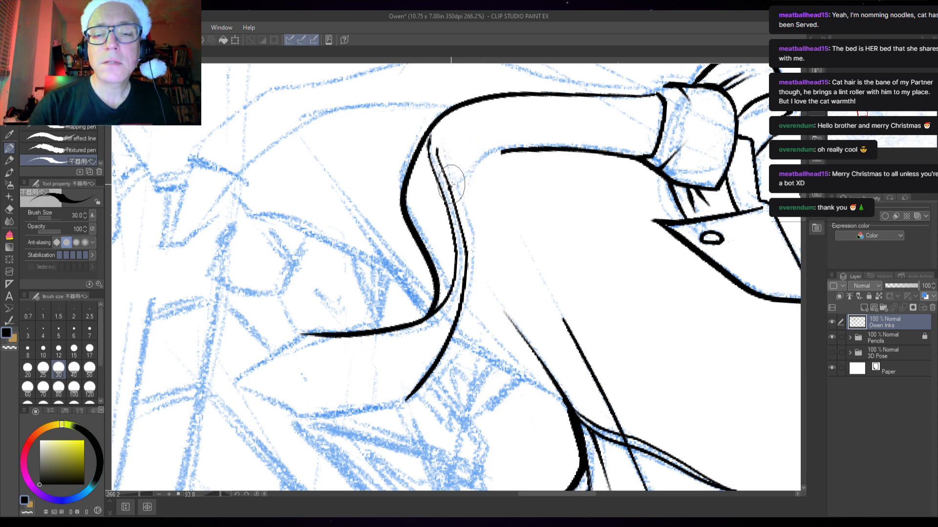
{"action": "left_click_drag", "start_coordinate": [472, 163], "coordinate": [533, 142]}
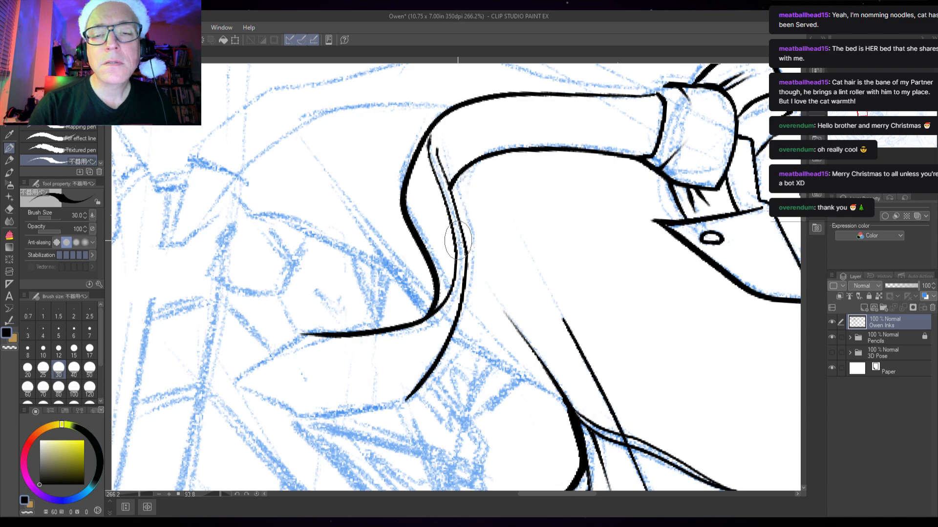
Step: Extend the front tail's outer edge in a curve down to the corner of its pointed end
{"action": "scroll", "coordinate": [458, 194], "scroll_direction": "up", "scroll_amount": 6}
{"action": "scroll", "coordinate": [454, 200], "scroll_direction": "up", "scroll_amount": 2}
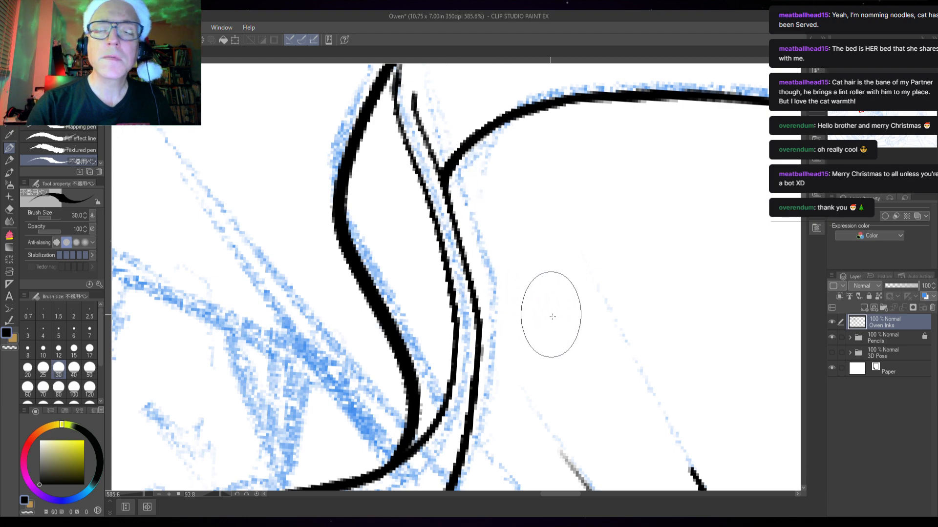
{"action": "scroll", "coordinate": [572, 346], "scroll_direction": "down", "scroll_amount": 5}
{"action": "left_click_drag", "start_coordinate": [594, 359], "coordinate": [656, 126]}
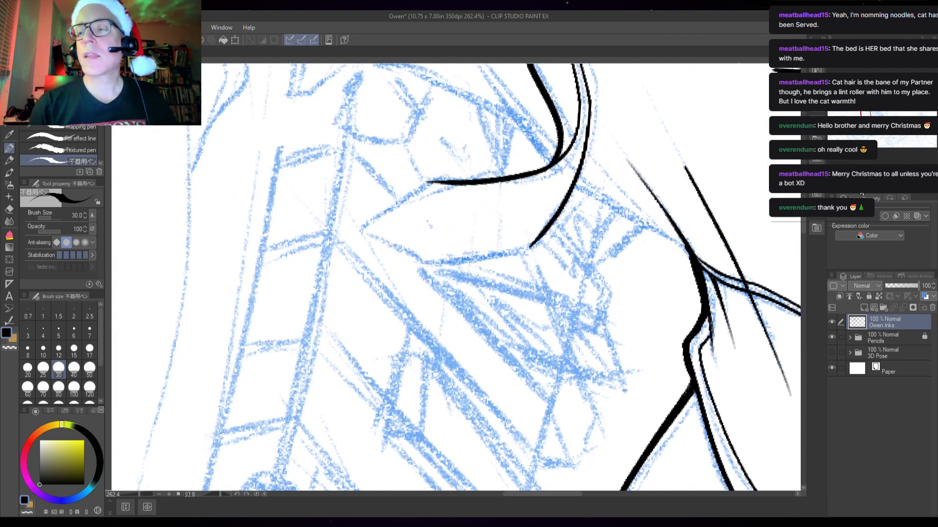
{"action": "left_click_drag", "start_coordinate": [532, 383], "coordinate": [586, 274]}
{"action": "left_click_drag", "start_coordinate": [473, 284], "coordinate": [536, 259]}
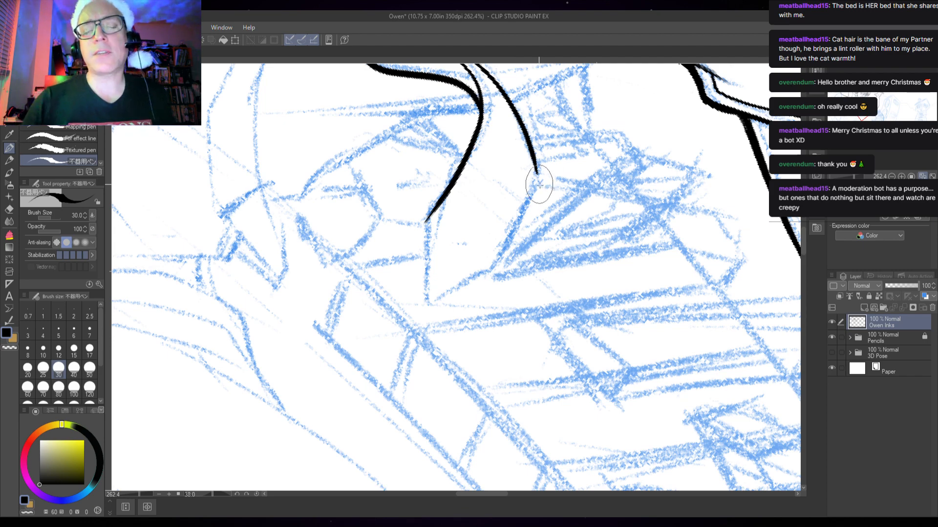
{"action": "scroll", "coordinate": [552, 198], "scroll_direction": "down", "scroll_amount": 2}
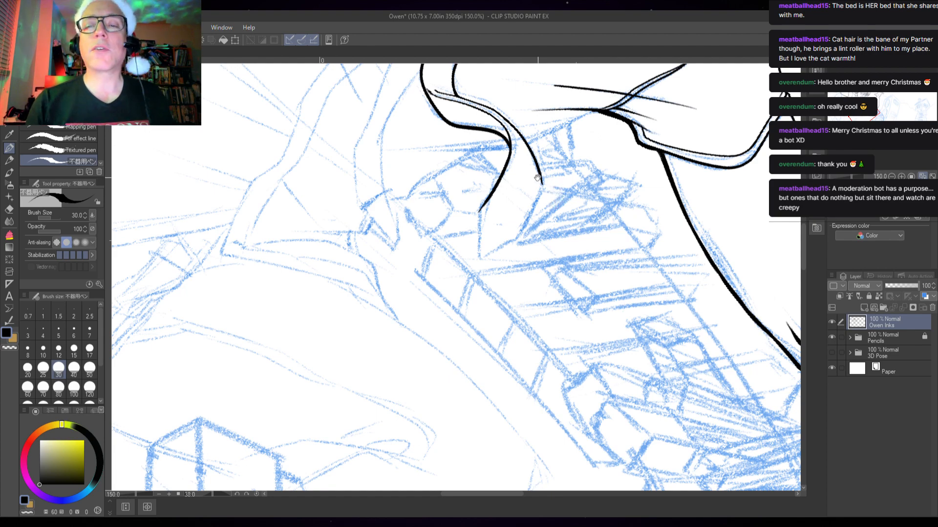
{"action": "scroll", "coordinate": [537, 177], "scroll_direction": "up", "scroll_amount": 3}
{"action": "scroll", "coordinate": [392, 215], "scroll_direction": "up", "scroll_amount": 2}
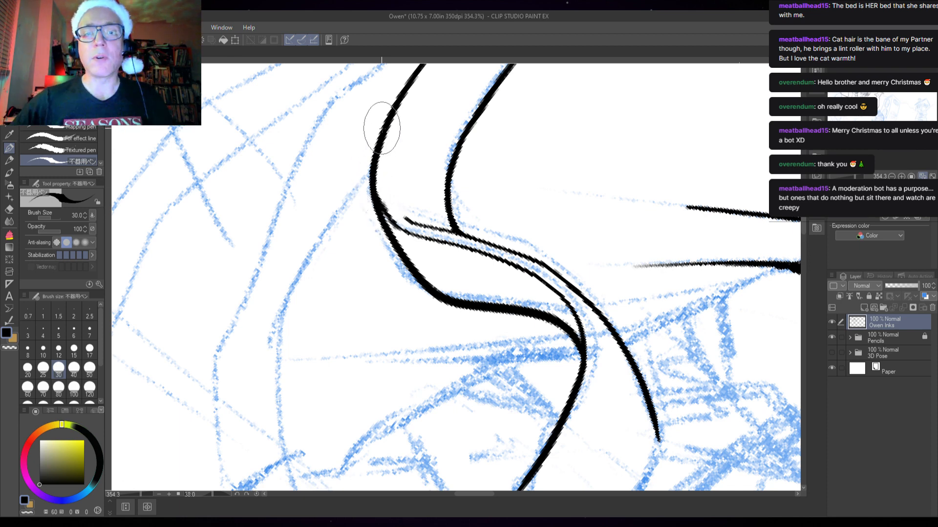
{"action": "left_click_drag", "start_coordinate": [433, 182], "coordinate": [389, 270]}
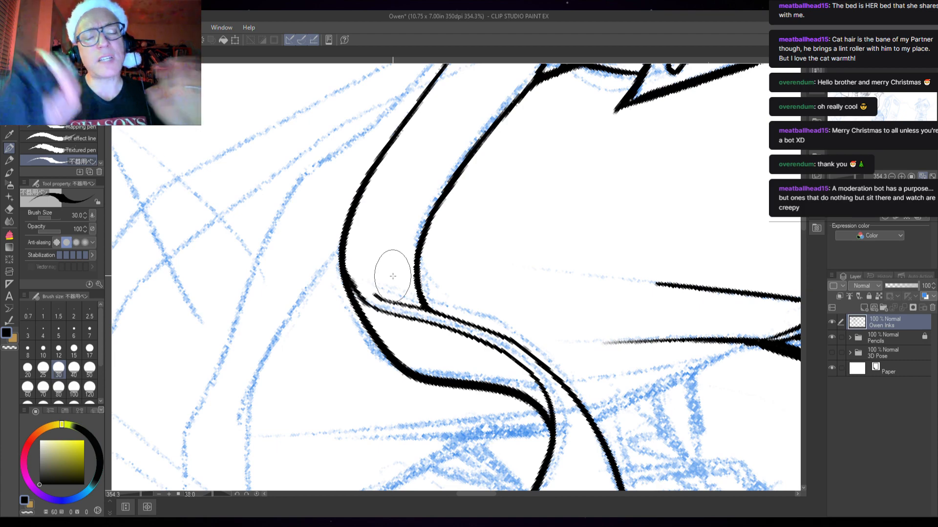
{"action": "left_click_drag", "start_coordinate": [591, 365], "coordinate": [532, 67]}
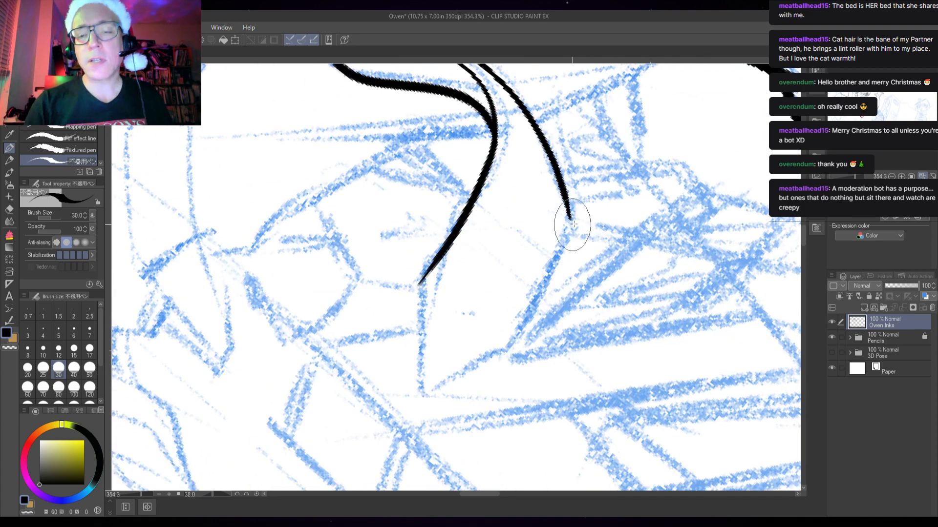
{"action": "scroll", "coordinate": [576, 231], "scroll_direction": "down", "scroll_amount": 4}
{"action": "mouse_move", "coordinate": [582, 242]}
{"action": "left_mouse_down"}
{"action": "mouse_move", "coordinate": [597, 229]}
{"action": "mouse_move", "coordinate": [592, 197]}
{"action": "mouse_move", "coordinate": [550, 293]}
{"action": "left_mouse_up"}
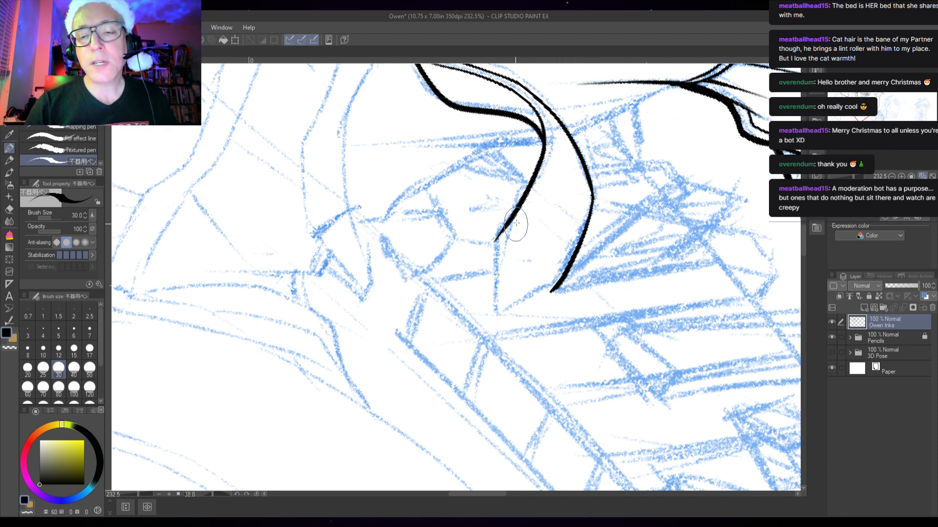
Step: Close the front tail's pointed end with two straight edges and add a short thickness line inside its corner
{"action": "mouse_move", "coordinate": [517, 205]}
{"action": "left_mouse_down"}
{"action": "mouse_move", "coordinate": [493, 241]}
{"action": "mouse_move", "coordinate": [496, 312]}
{"action": "left_mouse_up"}
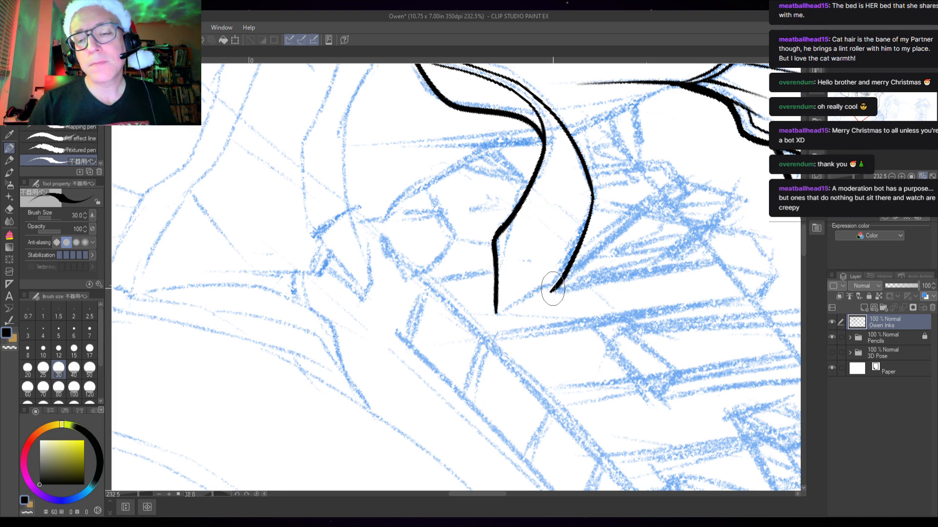
{"action": "left_click_drag", "start_coordinate": [552, 292], "coordinate": [495, 316]}
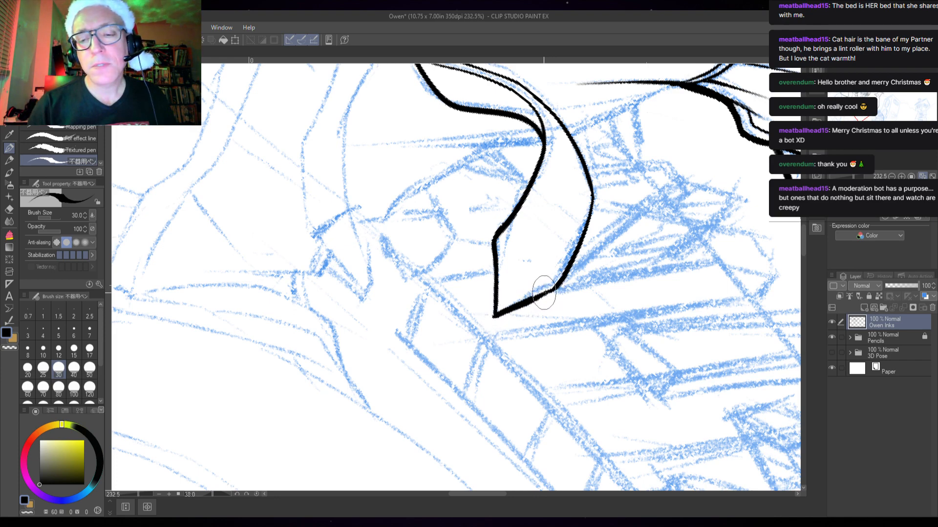
{"action": "left_click_drag", "start_coordinate": [508, 228], "coordinate": [504, 279]}
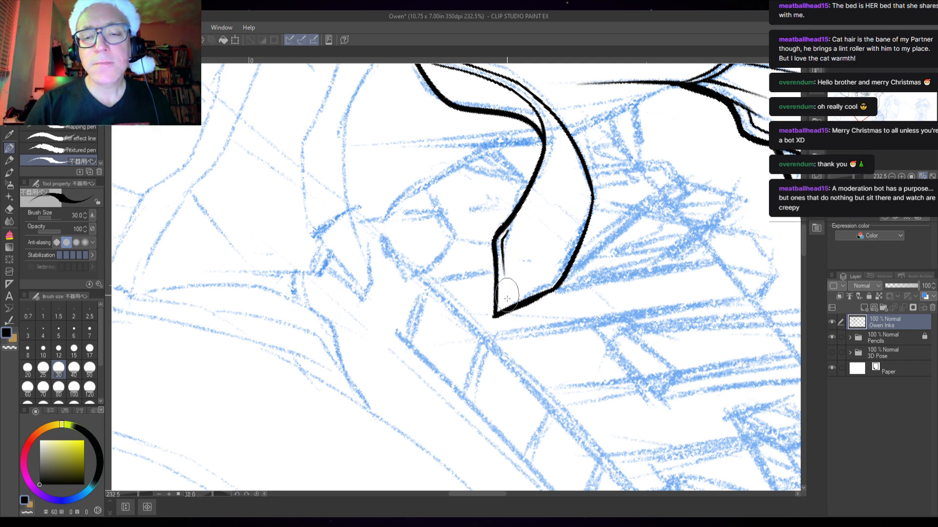
Step: Ink the outer edge of the necktie's second tail from the knot down to its tip
{"action": "left_click_drag", "start_coordinate": [552, 199], "coordinate": [555, 318]}
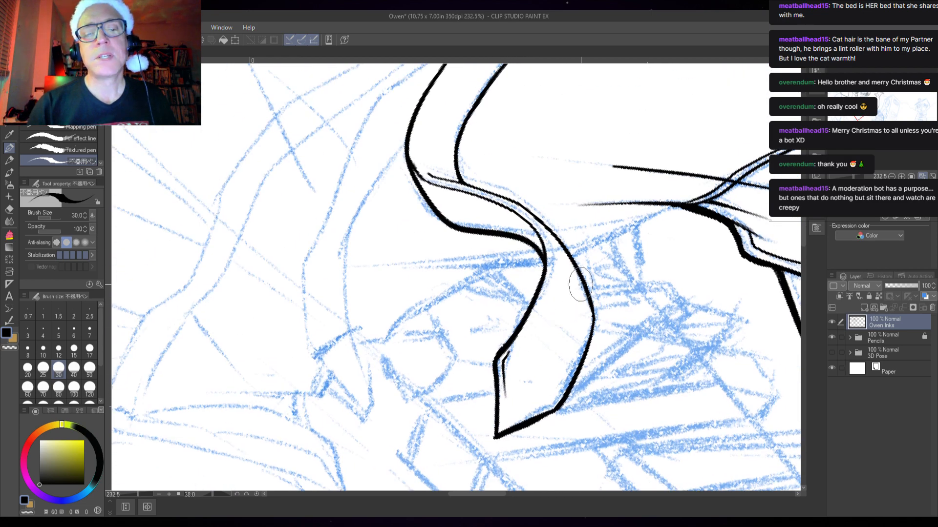
{"action": "scroll", "coordinate": [585, 283], "scroll_direction": "down", "scroll_amount": 3}
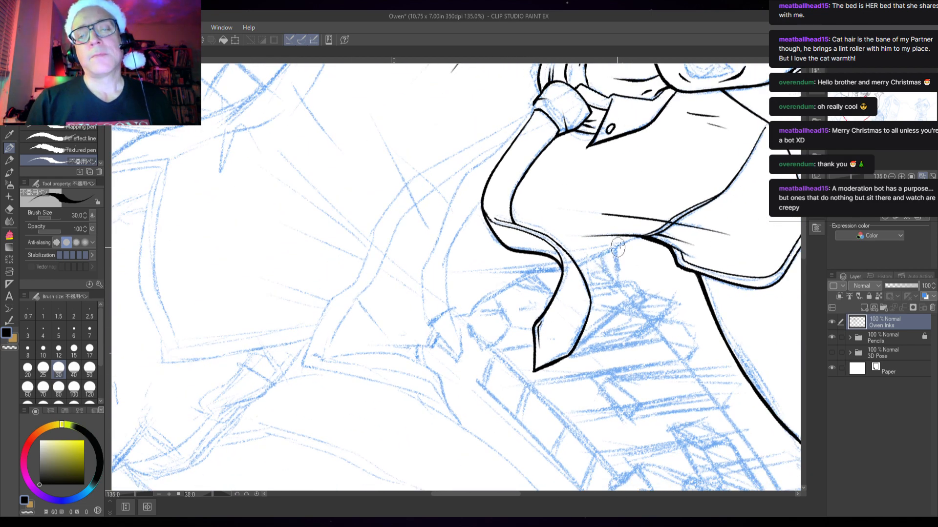
{"action": "scroll", "coordinate": [549, 230], "scroll_direction": "up", "scroll_amount": 5}
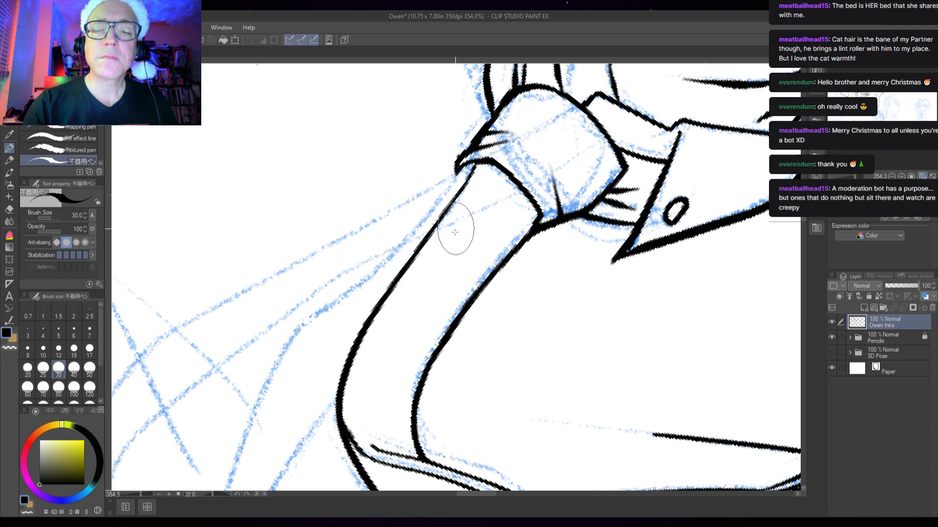
{"action": "left_click_drag", "start_coordinate": [532, 281], "coordinate": [629, 168]}
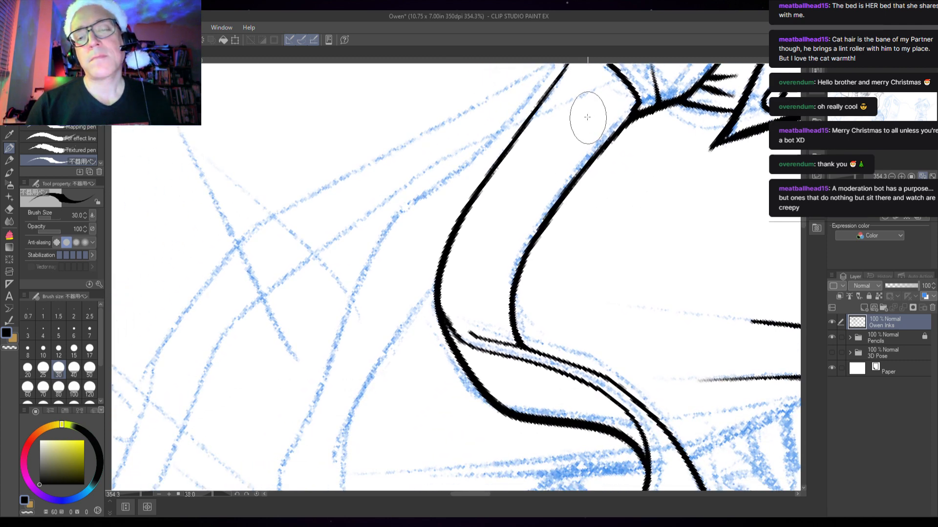
{"action": "scroll", "coordinate": [565, 188], "scroll_direction": "down", "scroll_amount": 3}
{"action": "left_click_drag", "start_coordinate": [584, 225], "coordinate": [544, 208]}
{"action": "mouse_move", "coordinate": [532, 126]}
{"action": "left_mouse_down"}
{"action": "mouse_move", "coordinate": [452, 218]}
{"action": "mouse_move", "coordinate": [412, 311]}
{"action": "mouse_move", "coordinate": [434, 391]}
{"action": "mouse_move", "coordinate": [454, 417]}
{"action": "left_mouse_up"}
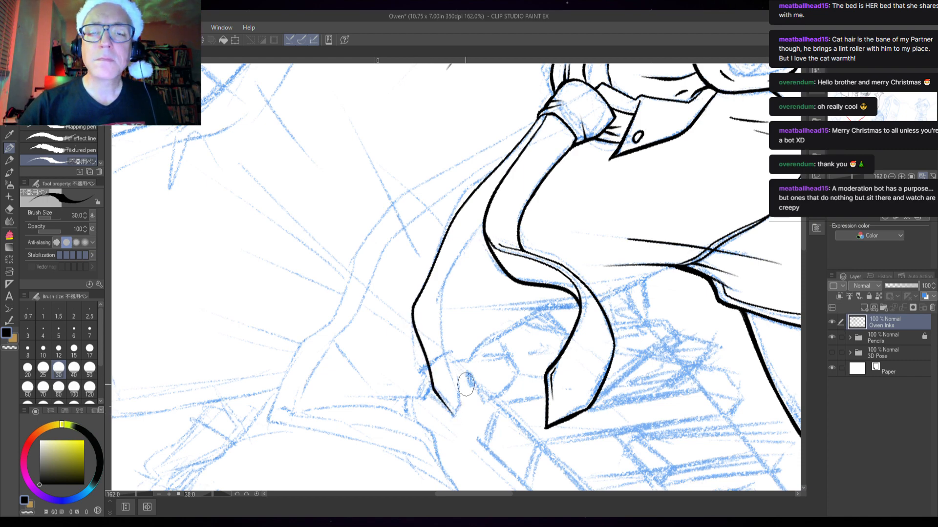
Step: Ink the second tail's inner edge down to its pointed tip, close the tip, and add a short thickness line at its outer bend
{"action": "scroll", "coordinate": [541, 102], "scroll_direction": "up", "scroll_amount": 5}
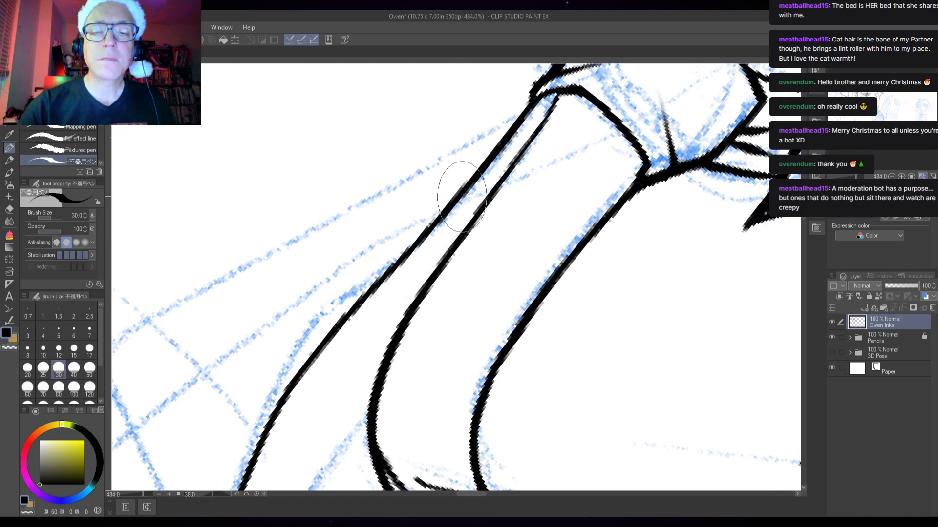
{"action": "scroll", "coordinate": [533, 242], "scroll_direction": "down", "scroll_amount": 3}
{"action": "mouse_move", "coordinate": [420, 386]}
{"action": "left_mouse_down"}
{"action": "mouse_move", "coordinate": [540, 154]}
{"action": "mouse_move", "coordinate": [456, 234]}
{"action": "left_mouse_up"}
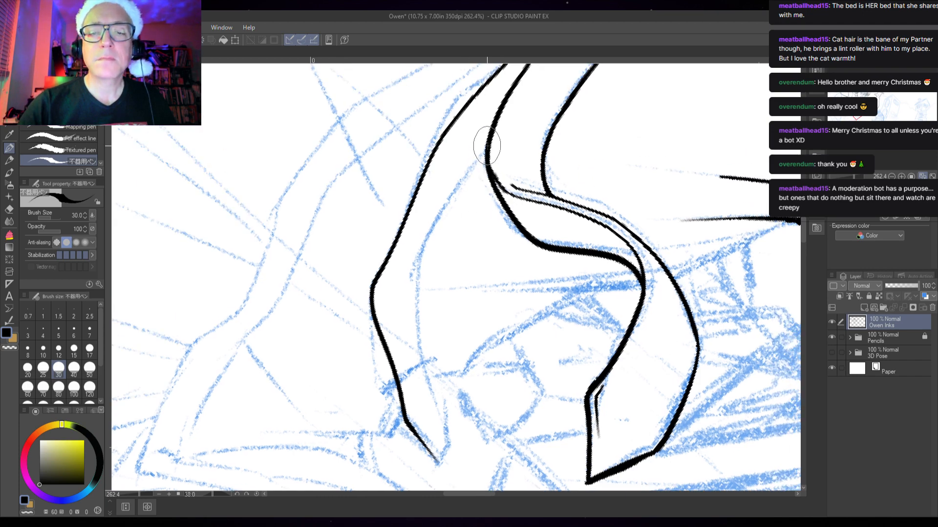
{"action": "left_click_drag", "start_coordinate": [487, 147], "coordinate": [433, 225]}
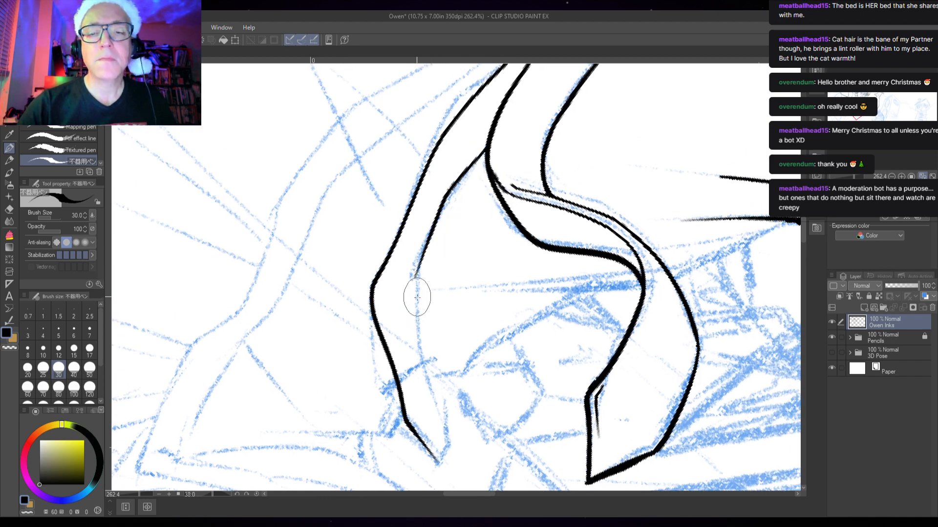
{"action": "key", "text": "ctrl+z"}
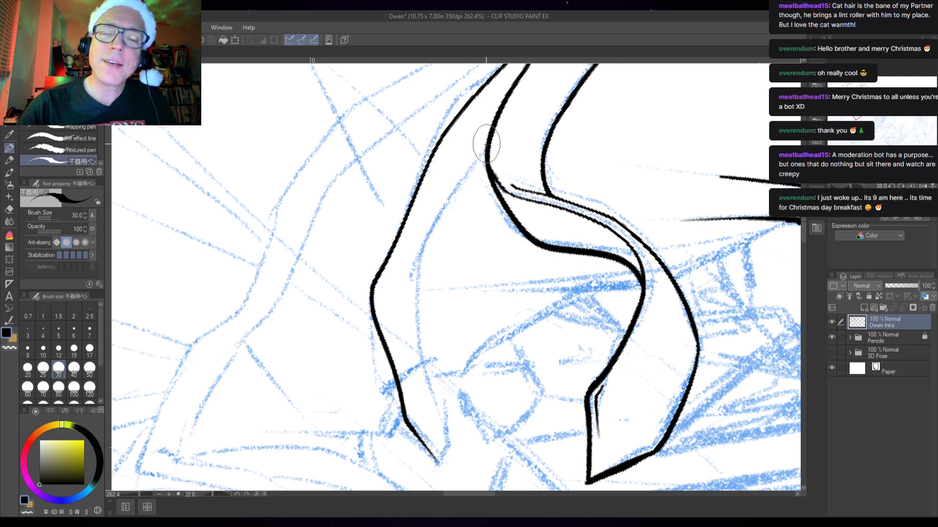
{"action": "mouse_move", "coordinate": [489, 141]}
{"action": "left_mouse_down"}
{"action": "mouse_move", "coordinate": [434, 222]}
{"action": "mouse_move", "coordinate": [404, 297]}
{"action": "left_mouse_up"}
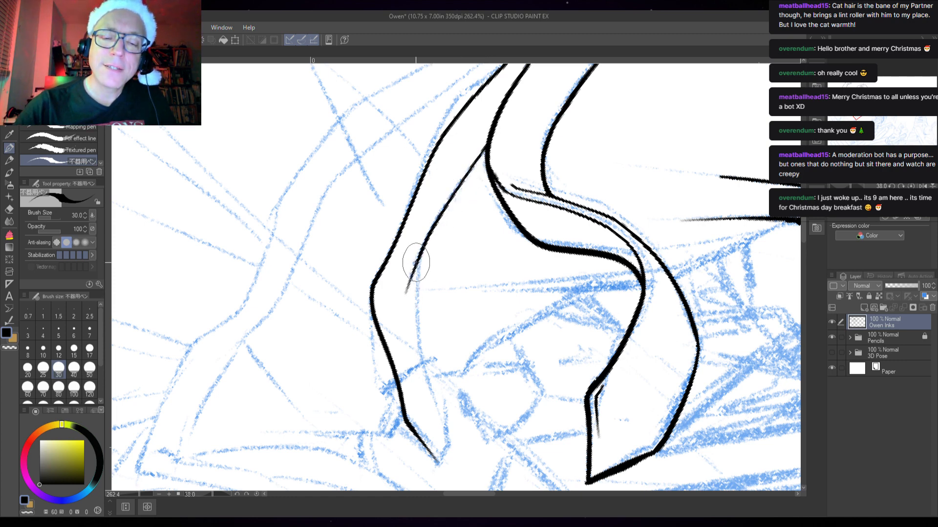
{"action": "left_click_drag", "start_coordinate": [415, 264], "coordinate": [418, 334]}
{"action": "mouse_move", "coordinate": [424, 370]}
{"action": "left_mouse_down"}
{"action": "mouse_move", "coordinate": [442, 430]}
{"action": "mouse_move", "coordinate": [438, 461]}
{"action": "left_mouse_up"}
{"action": "left_click_drag", "start_coordinate": [408, 421], "coordinate": [439, 463]}
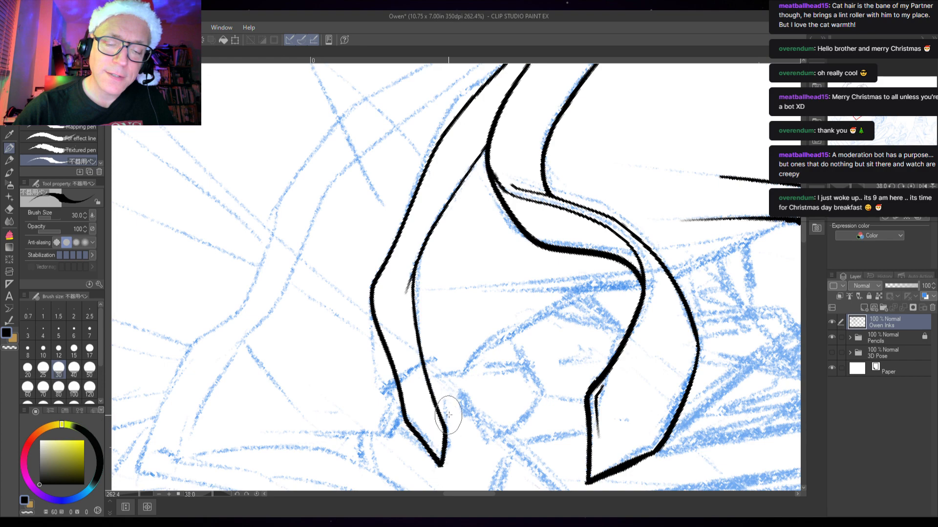
{"action": "left_click_drag", "start_coordinate": [377, 290], "coordinate": [386, 332]}
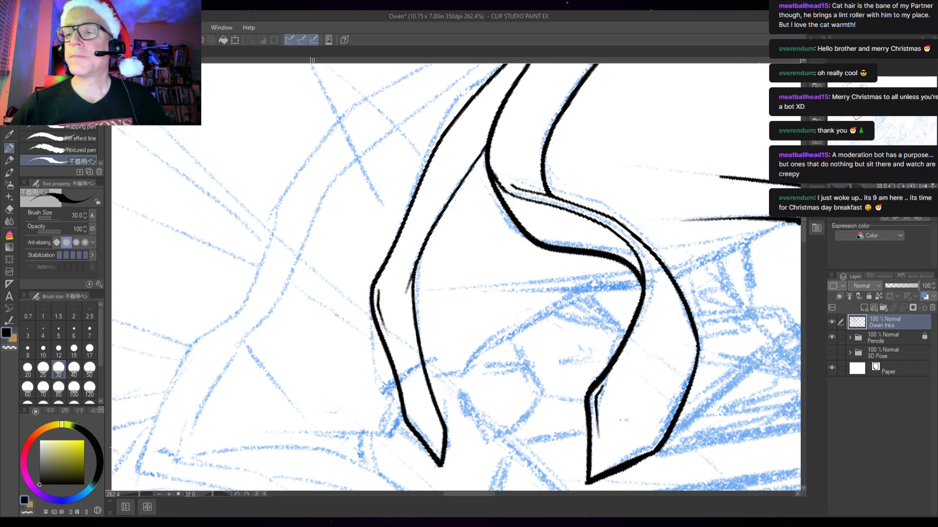
Step: Examine the two inked necktie tails at different zoom levels and canvas rotations
{"action": "left_click", "coordinate": [911, 186]}
{"action": "scroll", "coordinate": [554, 294], "scroll_direction": "up", "scroll_amount": 3}
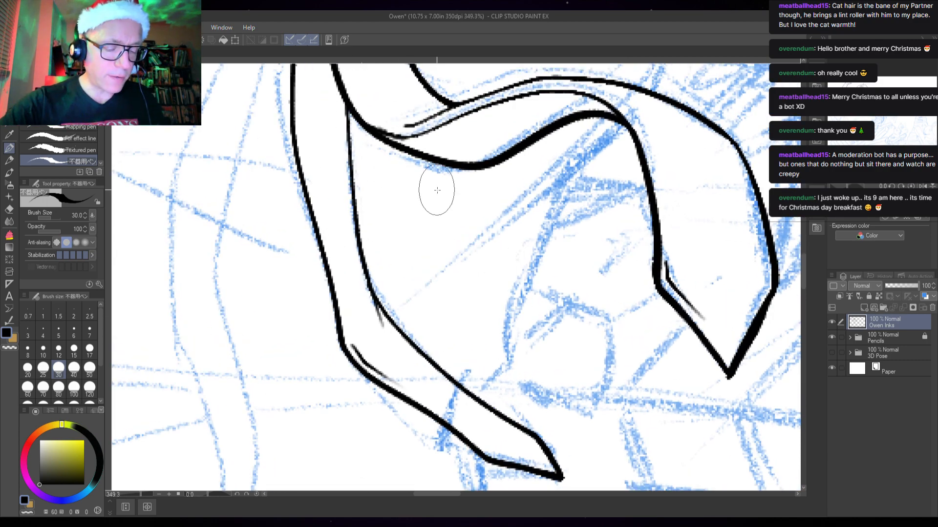
{"action": "left_click_drag", "start_coordinate": [408, 210], "coordinate": [442, 233]}
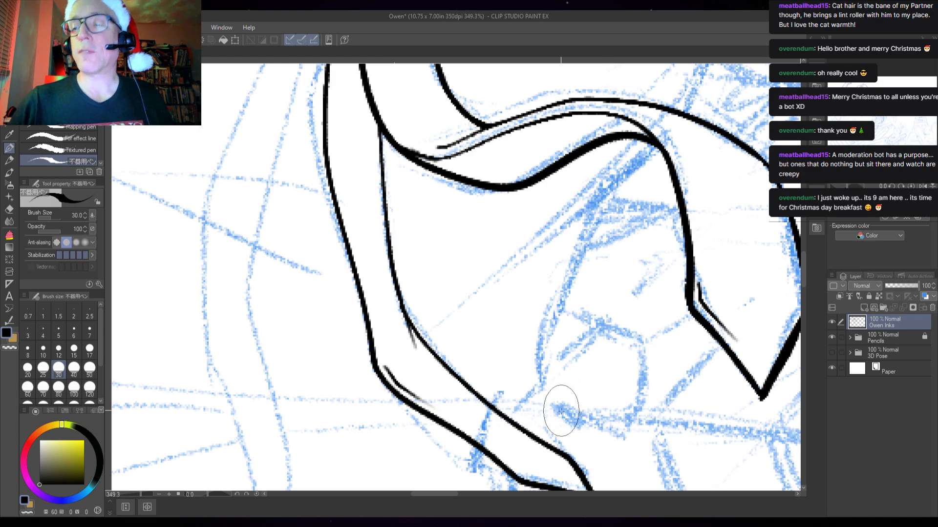
{"action": "left_click_drag", "start_coordinate": [847, 186], "coordinate": [852, 186]}
{"action": "left_click_drag", "start_coordinate": [499, 211], "coordinate": [482, 243]}
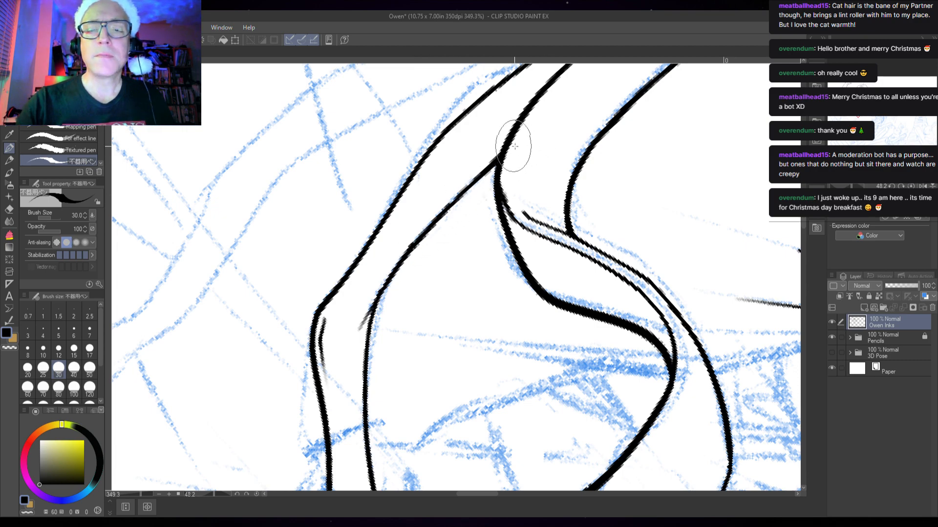
{"action": "scroll", "coordinate": [544, 280], "scroll_direction": "down", "scroll_amount": 2}
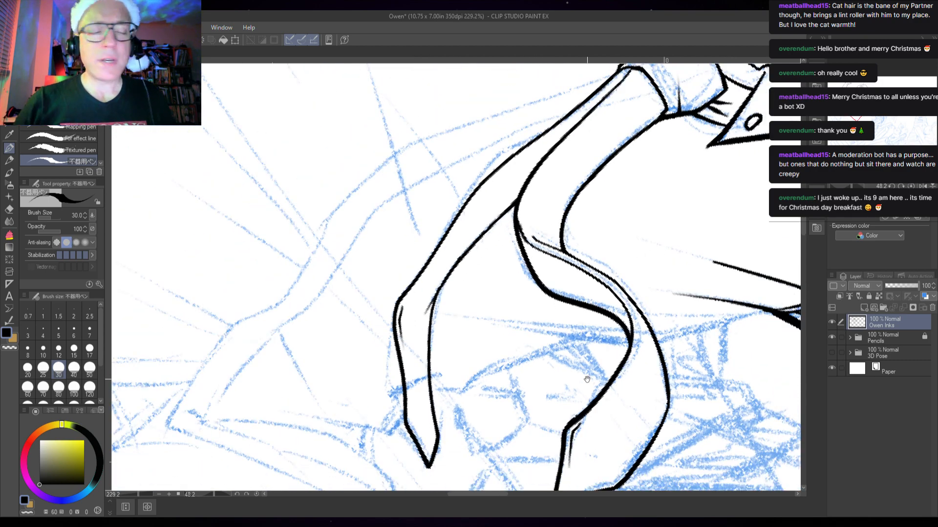
{"action": "left_click_drag", "start_coordinate": [587, 379], "coordinate": [608, 284]}
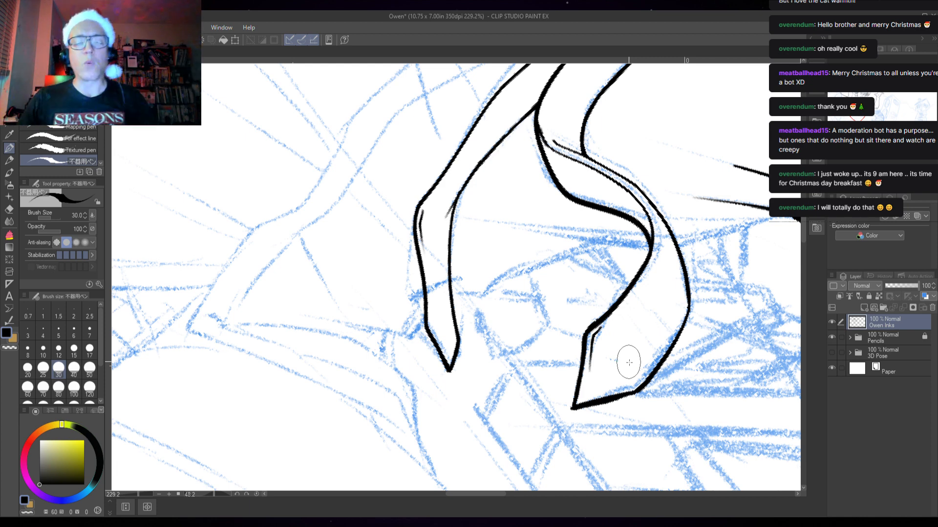
{"action": "scroll", "coordinate": [629, 363], "scroll_direction": "down", "scroll_amount": 2}
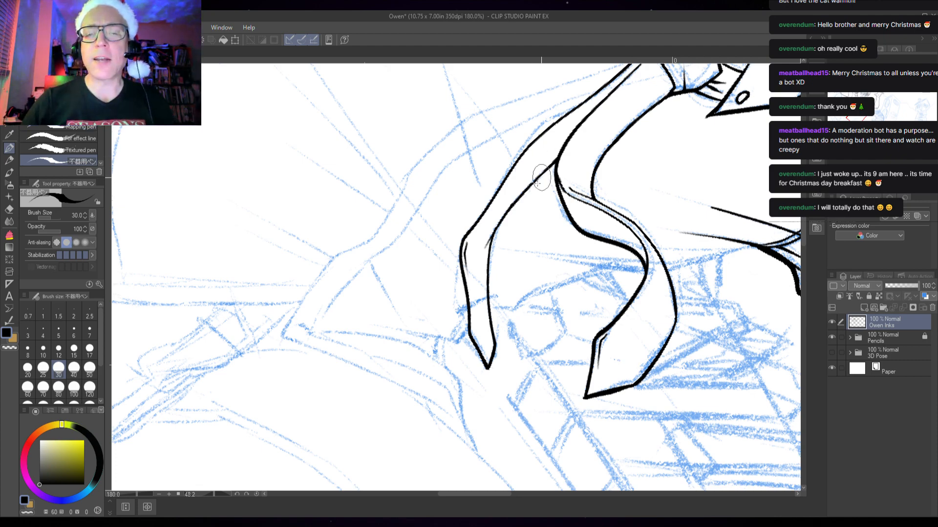
{"action": "scroll", "coordinate": [540, 176], "scroll_direction": "up", "scroll_amount": 5}
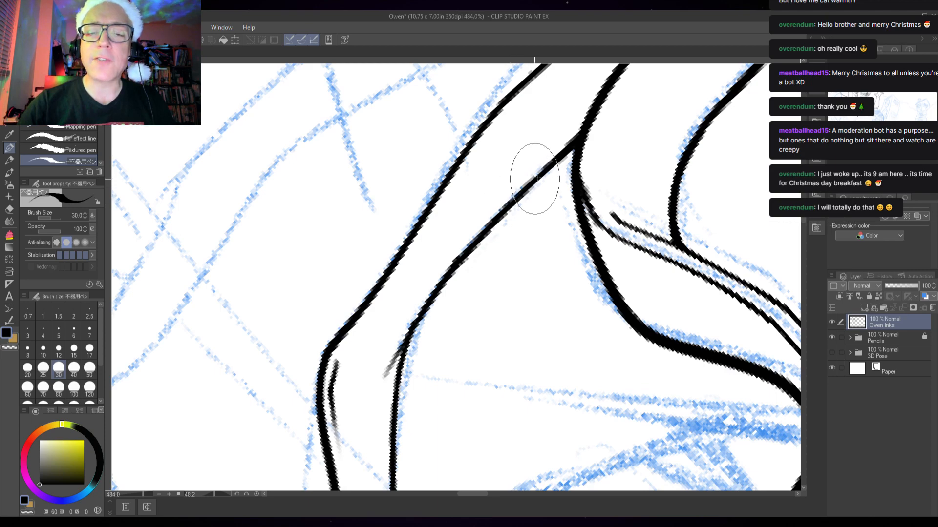
{"action": "scroll", "coordinate": [569, 166], "scroll_direction": "down", "scroll_amount": 4}
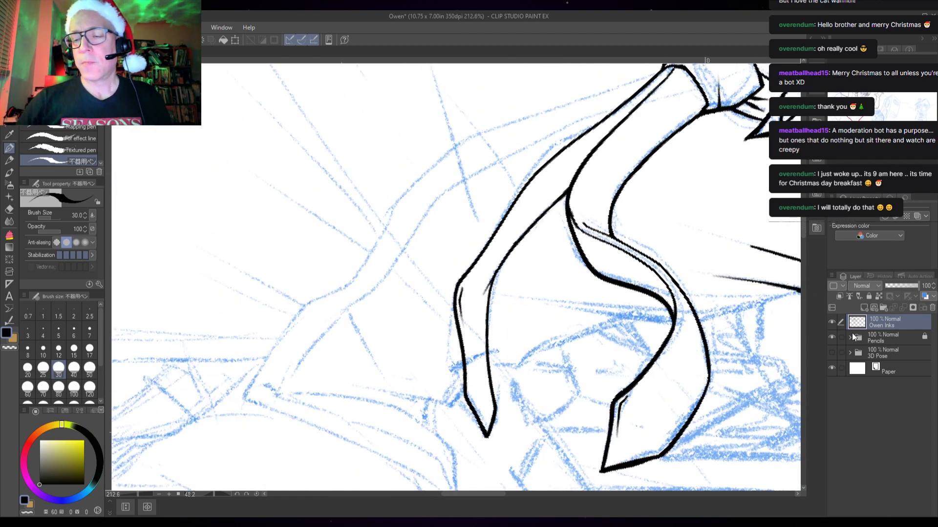
{"action": "scroll", "coordinate": [711, 303], "scroll_direction": "down", "scroll_amount": 3}
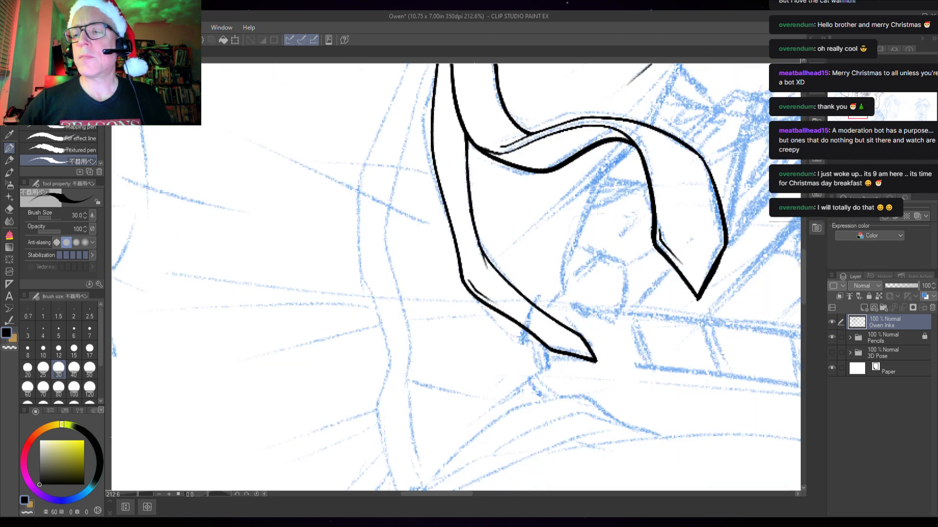
Step: Strengthen the second tail's outer edge below the knot and touch up the knot's adjoining lower corner
{"action": "scroll", "coordinate": [737, 320], "scroll_direction": "up", "scroll_amount": 2}
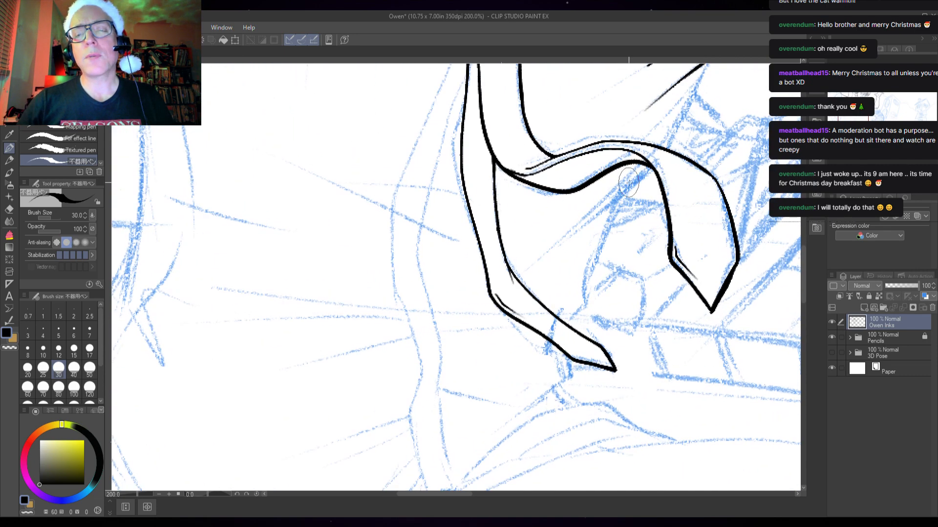
{"action": "scroll", "coordinate": [512, 131], "scroll_direction": "up", "scroll_amount": 2}
{"action": "scroll", "coordinate": [450, 194], "scroll_direction": "up", "scroll_amount": 3}
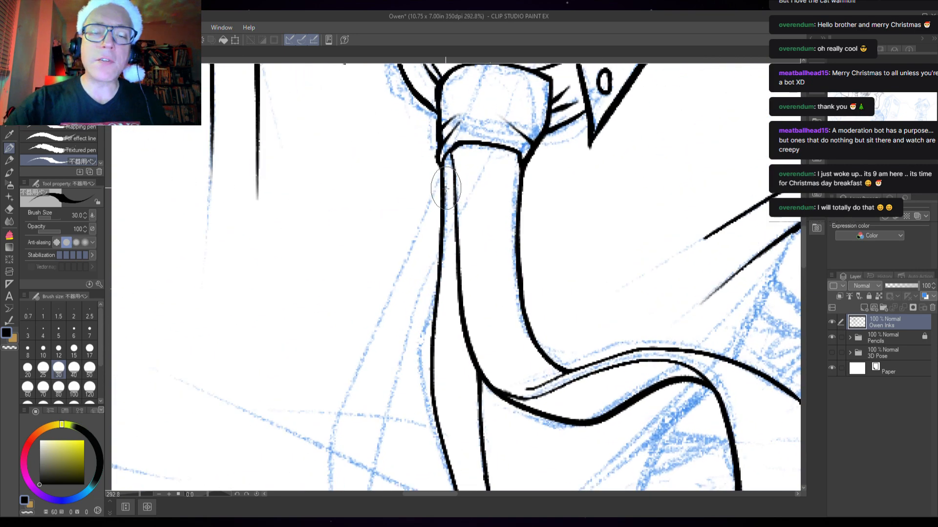
{"action": "mouse_move", "coordinate": [439, 241]}
{"action": "left_mouse_down"}
{"action": "mouse_move", "coordinate": [424, 405]}
{"action": "mouse_move", "coordinate": [428, 485]}
{"action": "left_mouse_up"}
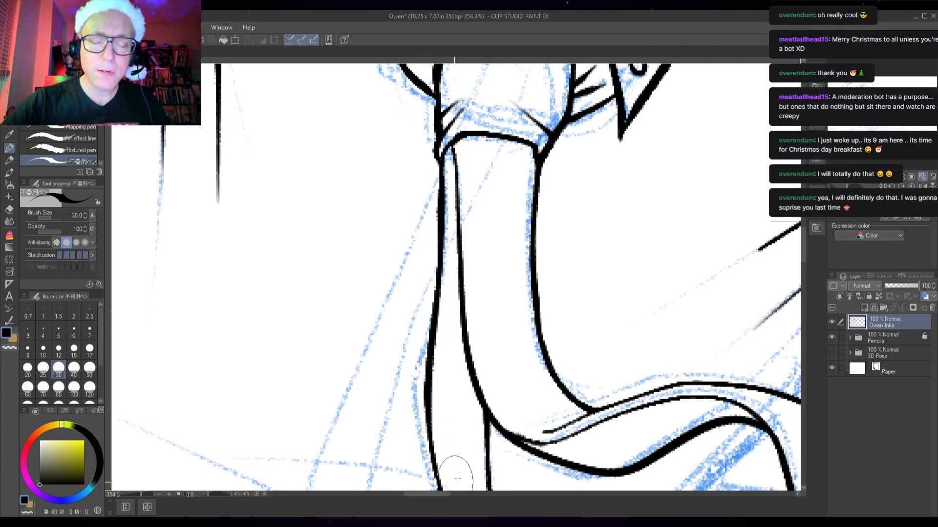
{"action": "scroll", "coordinate": [458, 479], "scroll_direction": "down", "scroll_amount": 2}
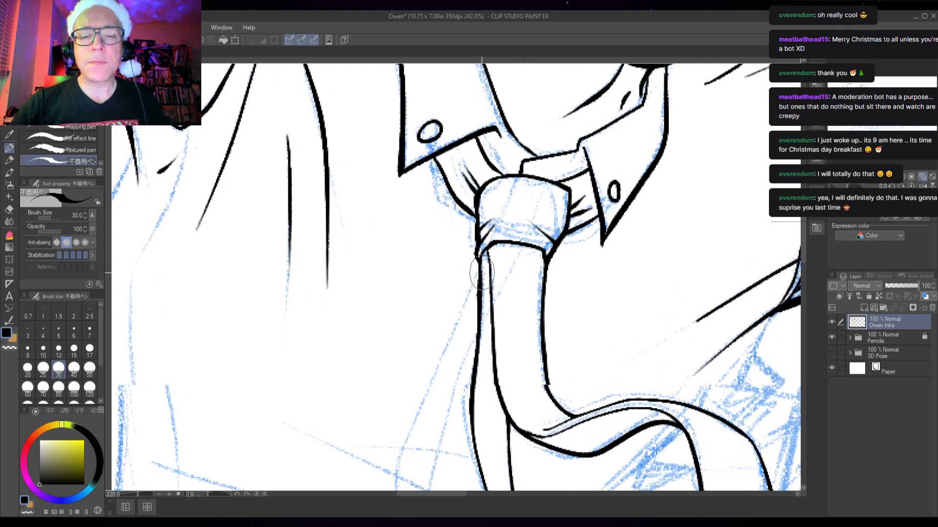
{"action": "scroll", "coordinate": [482, 274], "scroll_direction": "up", "scroll_amount": 3}
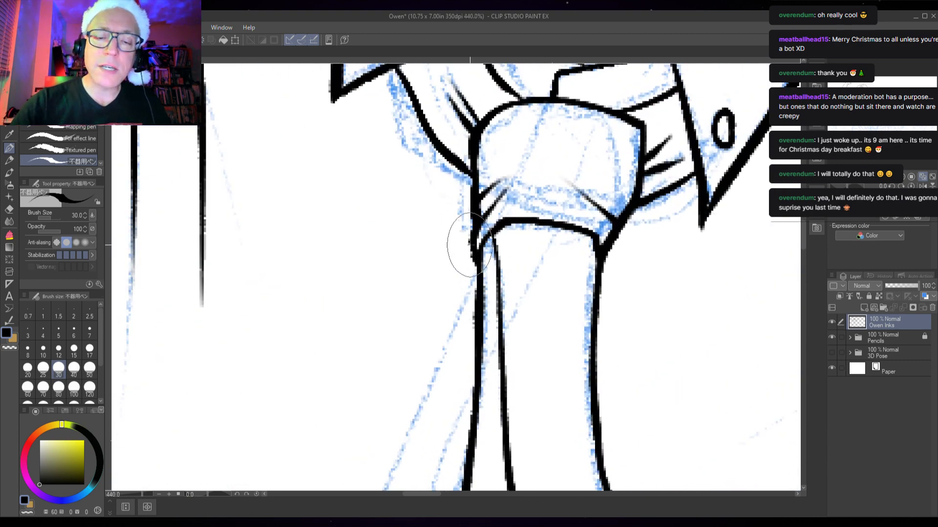
{"action": "left_click_drag", "start_coordinate": [469, 245], "coordinate": [480, 221]}
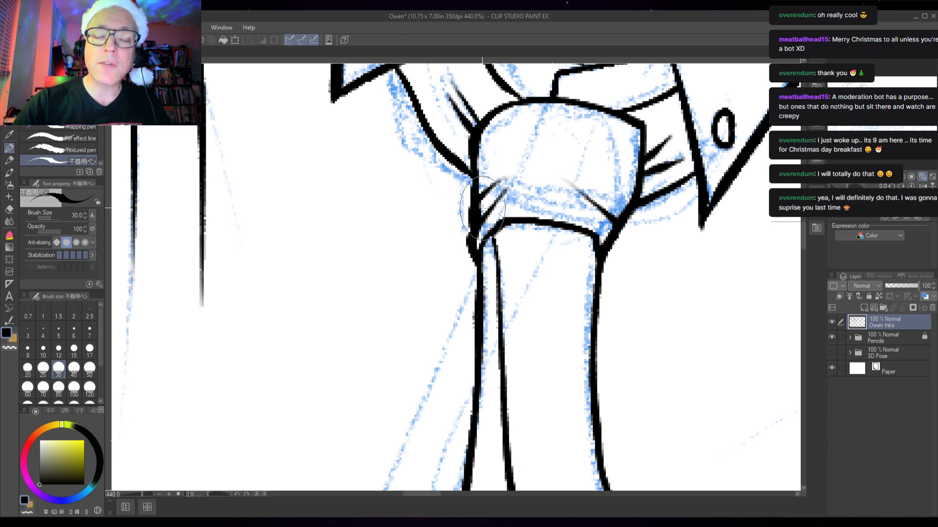
{"action": "key", "text": "c"}
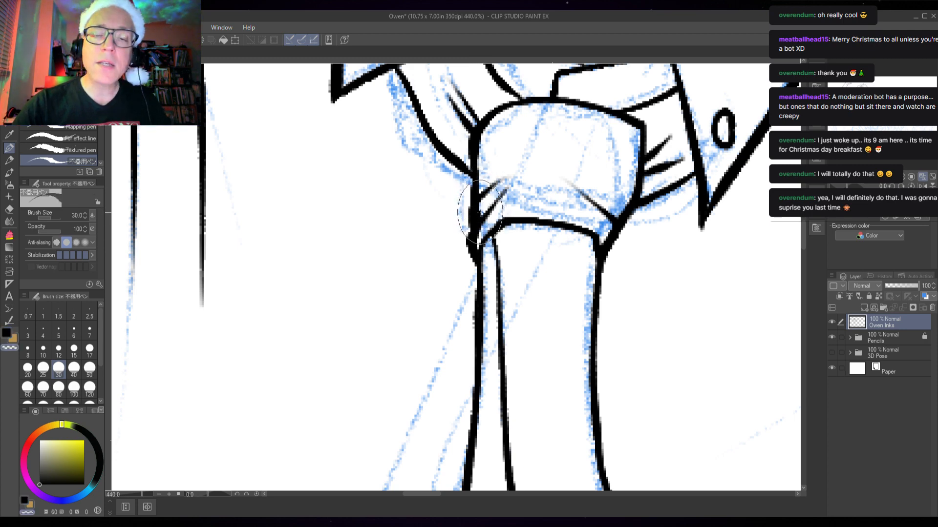
{"action": "key", "text": "c"}
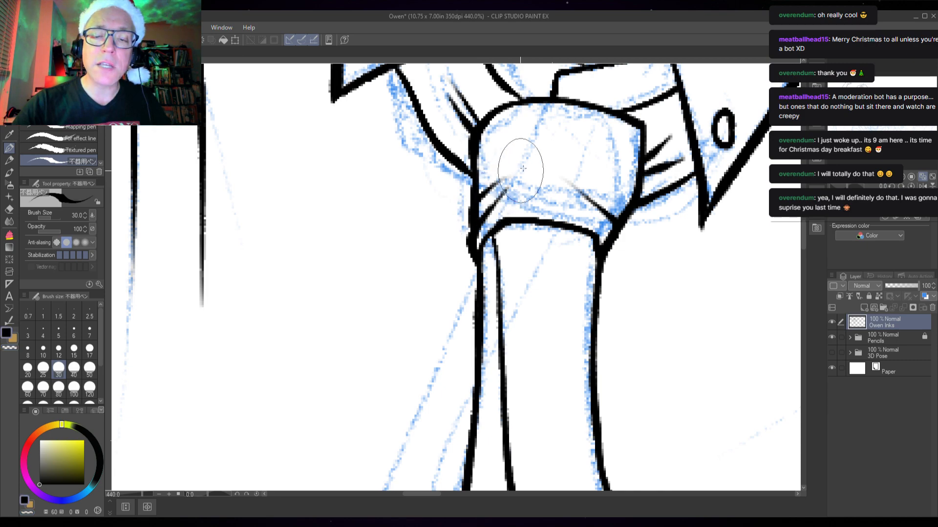
Step: Ink two tapered crease lines on the shirt beside the second tail and one more near the shirt's side edge
{"action": "scroll", "coordinate": [562, 274], "scroll_direction": "down", "scroll_amount": 4}
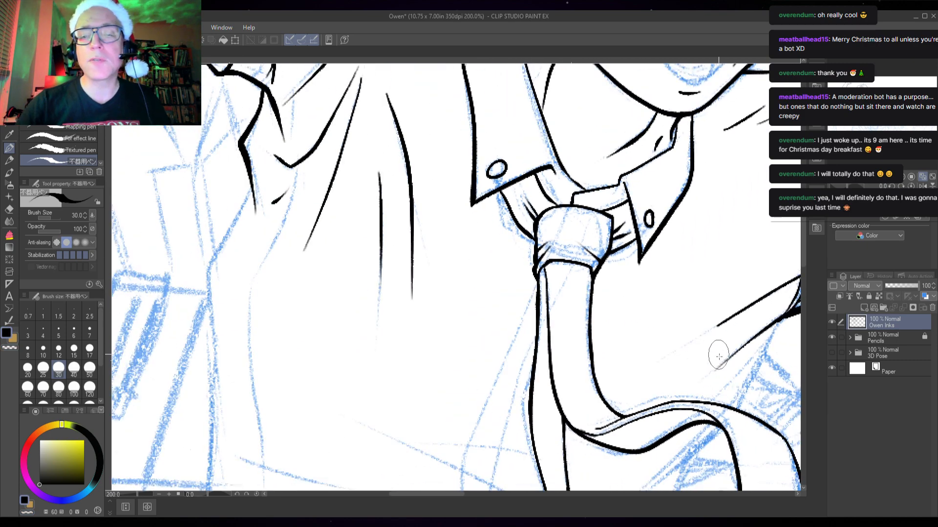
{"action": "left_click_drag", "start_coordinate": [675, 374], "coordinate": [682, 142]}
{"action": "left_click_drag", "start_coordinate": [679, 281], "coordinate": [684, 157]}
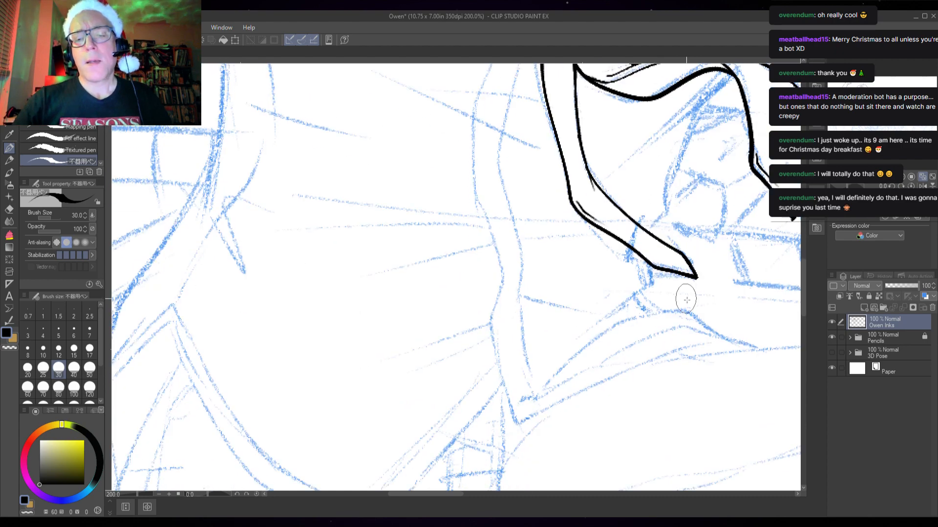
{"action": "scroll", "coordinate": [686, 299], "scroll_direction": "down", "scroll_amount": 3}
{"action": "left_click_drag", "start_coordinate": [689, 261], "coordinate": [620, 312]}
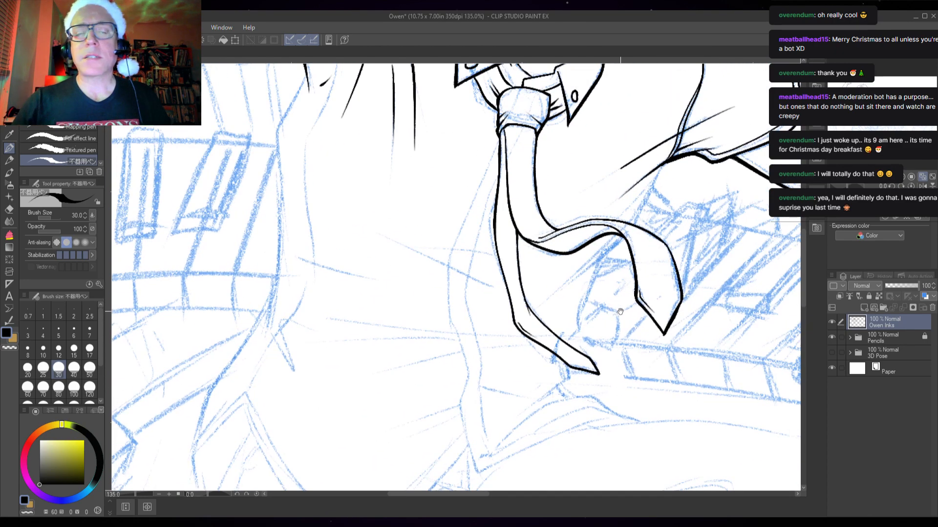
{"action": "mouse_move", "coordinate": [416, 295]}
{"action": "left_mouse_down"}
{"action": "mouse_move", "coordinate": [453, 318]}
{"action": "mouse_move", "coordinate": [478, 286]}
{"action": "mouse_move", "coordinate": [453, 305]}
{"action": "left_mouse_up"}
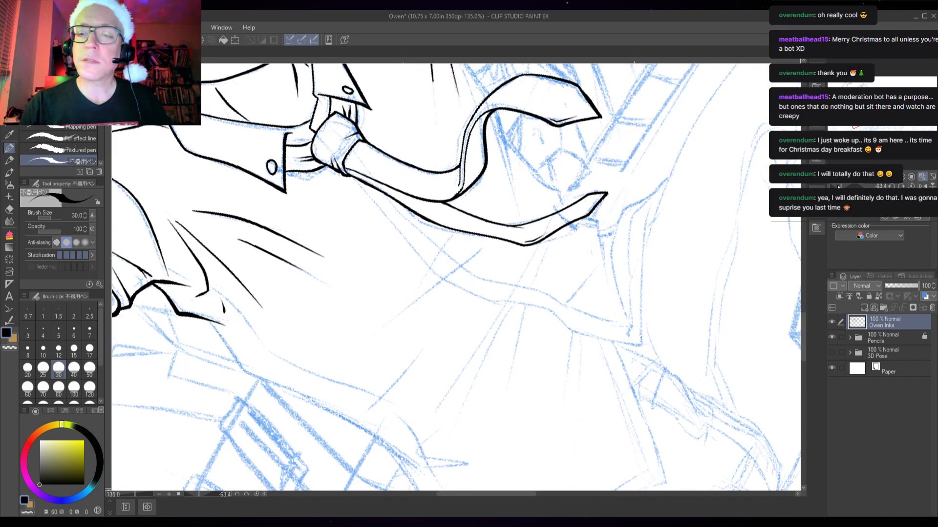
{"action": "mouse_move", "coordinate": [488, 245]}
{"action": "left_mouse_down"}
{"action": "mouse_move", "coordinate": [451, 278]}
{"action": "mouse_move", "coordinate": [380, 316]}
{"action": "left_mouse_up"}
{"action": "left_click_drag", "start_coordinate": [450, 236], "coordinate": [392, 309]}
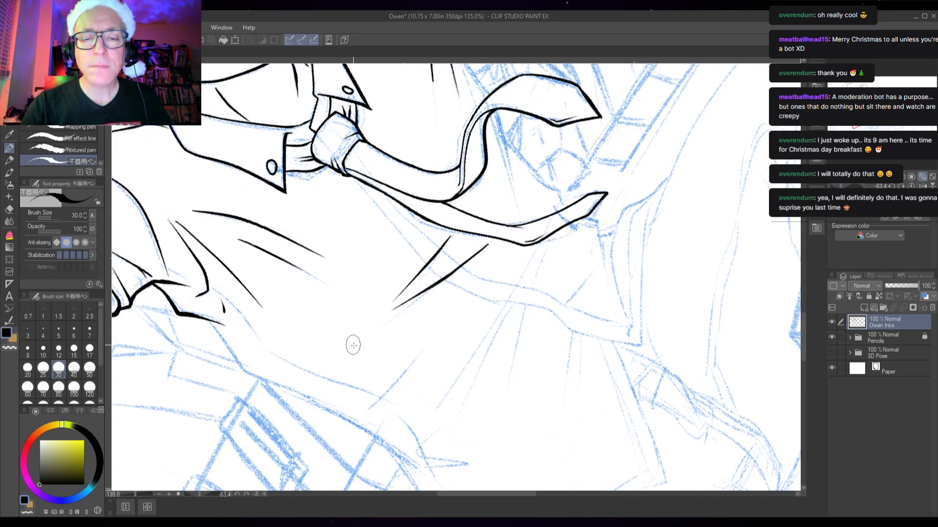
{"action": "left_click_drag", "start_coordinate": [541, 352], "coordinate": [587, 276]}
{"action": "left_click_drag", "start_coordinate": [415, 331], "coordinate": [474, 277]}
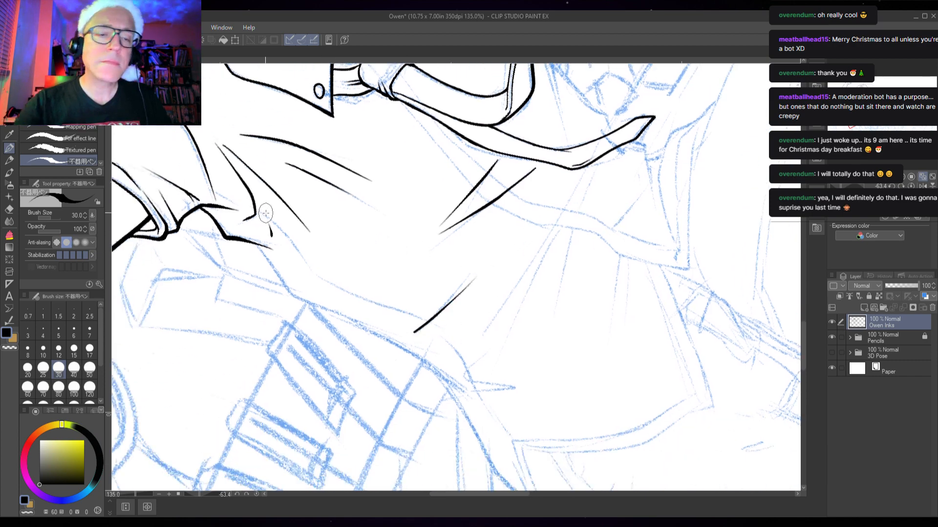
{"action": "left_click_drag", "start_coordinate": [268, 226], "coordinate": [295, 259]}
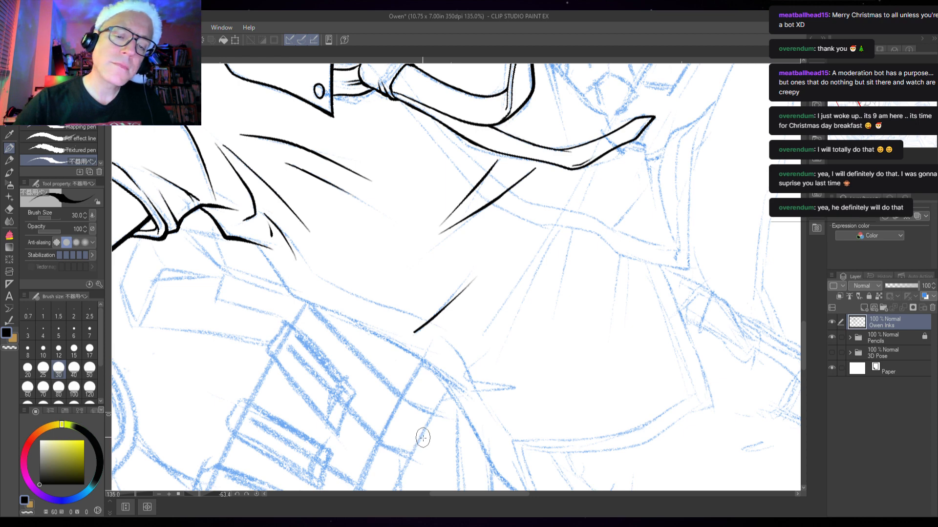
{"action": "key", "text": "ctrl+z"}
{"action": "mouse_move", "coordinate": [272, 232]}
{"action": "left_mouse_down"}
{"action": "mouse_move", "coordinate": [297, 244]}
{"action": "mouse_move", "coordinate": [314, 272]}
{"action": "mouse_move", "coordinate": [399, 320]}
{"action": "left_mouse_up"}
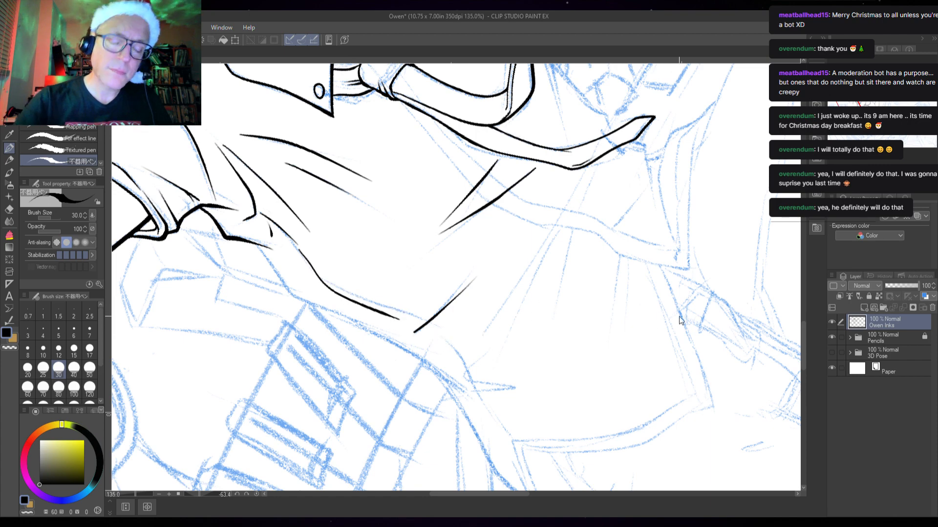
{"action": "key", "text": "ctrl+z"}
Step: Ink the shirt's side contour from below the armpit down to the waist, with a small pointed fold and crease near the bottom
{"action": "left_click_drag", "start_coordinate": [840, 191], "coordinate": [849, 192]}
{"action": "left_click_drag", "start_coordinate": [493, 219], "coordinate": [463, 262]}
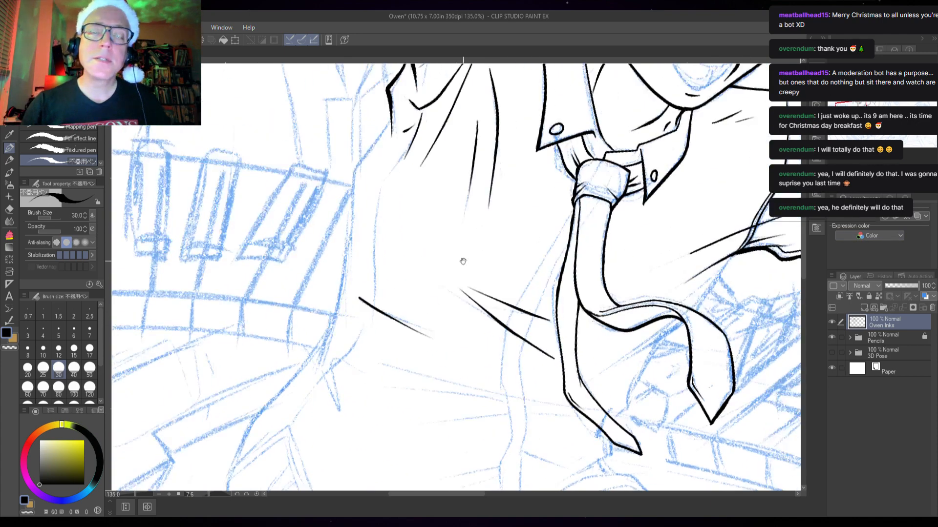
{"action": "mouse_move", "coordinate": [406, 149]}
{"action": "left_mouse_down"}
{"action": "mouse_move", "coordinate": [378, 193]}
{"action": "mouse_move", "coordinate": [376, 297]}
{"action": "mouse_move", "coordinate": [355, 343]}
{"action": "mouse_move", "coordinate": [294, 419]}
{"action": "left_mouse_up"}
{"action": "left_click_drag", "start_coordinate": [331, 356], "coordinate": [337, 410]}
{"action": "left_click_drag", "start_coordinate": [323, 374], "coordinate": [335, 402]}
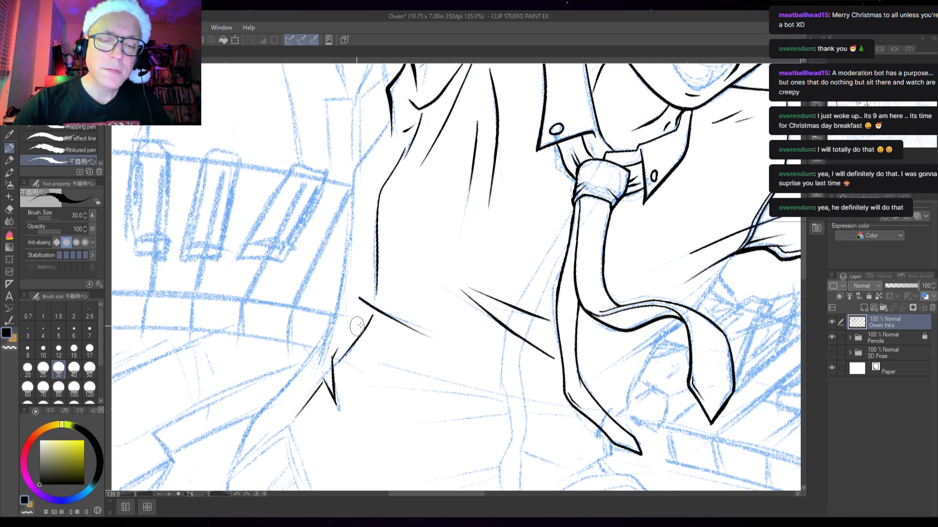
{"action": "left_click_drag", "start_coordinate": [339, 360], "coordinate": [347, 374]}
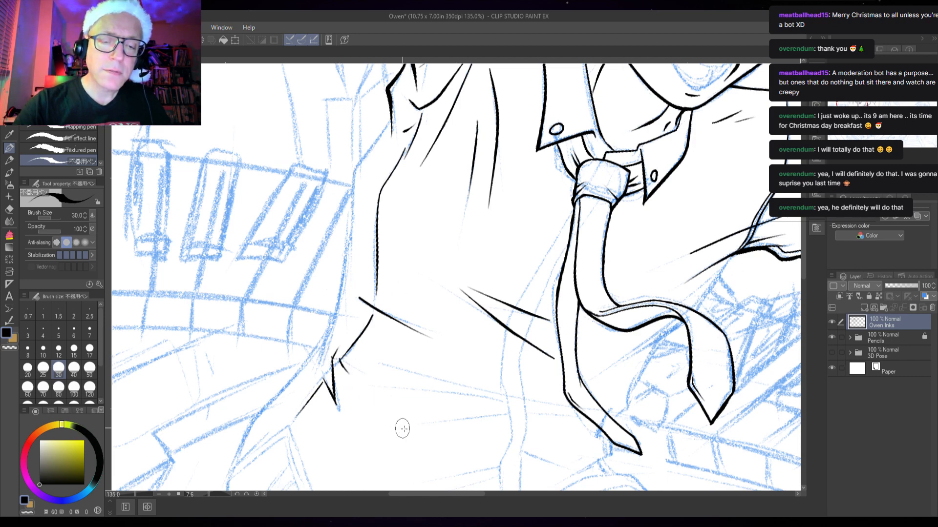
Step: Ink long tapered creases fanning across the lower shirt from below the second necktie tail, plus two short marks near the pencilled front edge
{"action": "left_click_drag", "start_coordinate": [597, 351], "coordinate": [548, 233]}
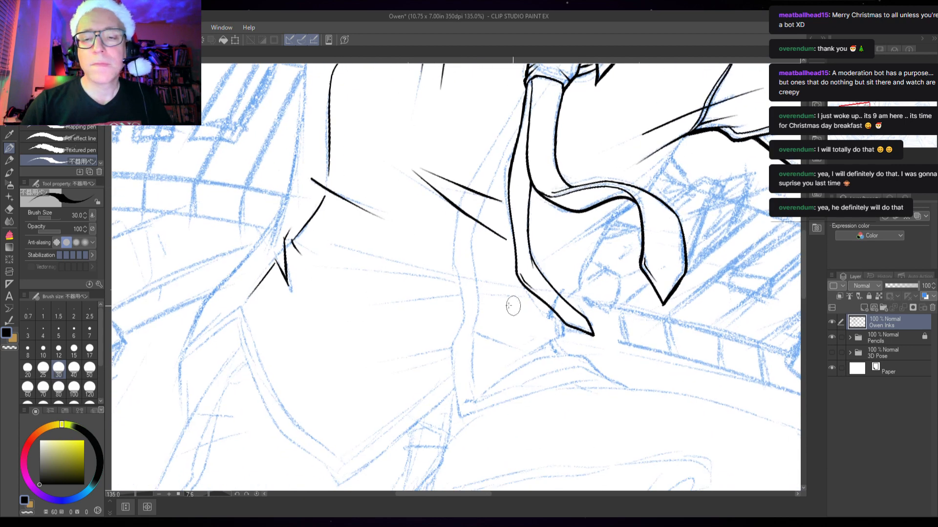
{"action": "left_click_drag", "start_coordinate": [511, 286], "coordinate": [337, 244]}
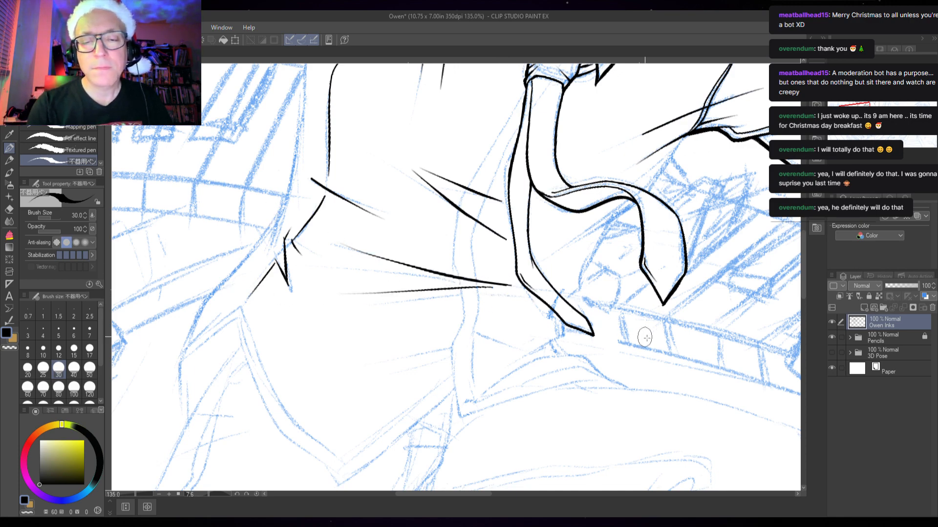
{"action": "mouse_move", "coordinate": [527, 364]}
{"action": "left_mouse_down"}
{"action": "mouse_move", "coordinate": [475, 383]}
{"action": "mouse_move", "coordinate": [537, 333]}
{"action": "mouse_move", "coordinate": [535, 305]}
{"action": "left_mouse_up"}
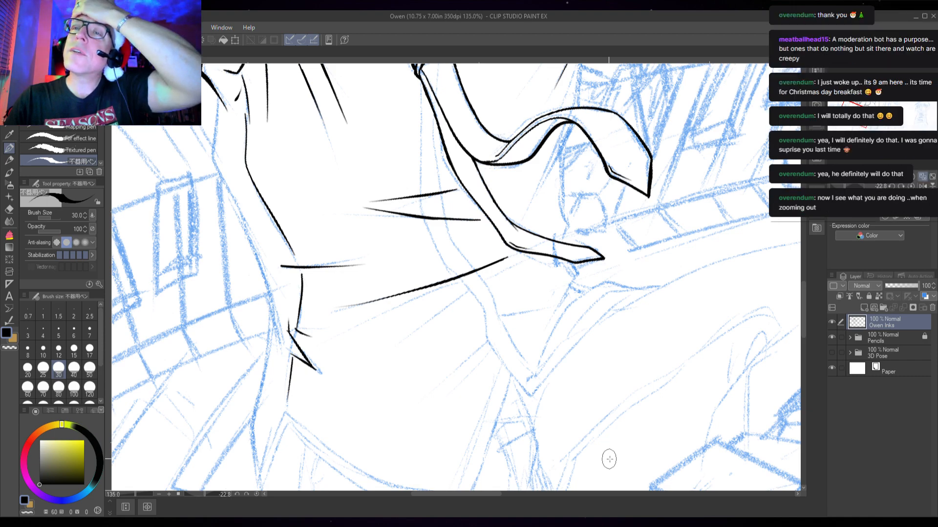
{"action": "scroll", "coordinate": [587, 473], "scroll_direction": "down", "scroll_amount": 3}
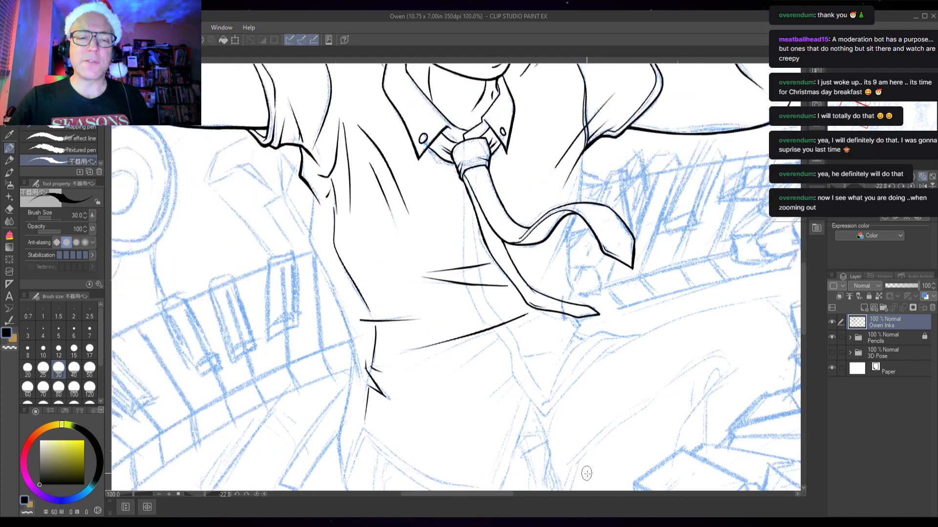
{"action": "scroll", "coordinate": [588, 473], "scroll_direction": "up", "scroll_amount": 2}
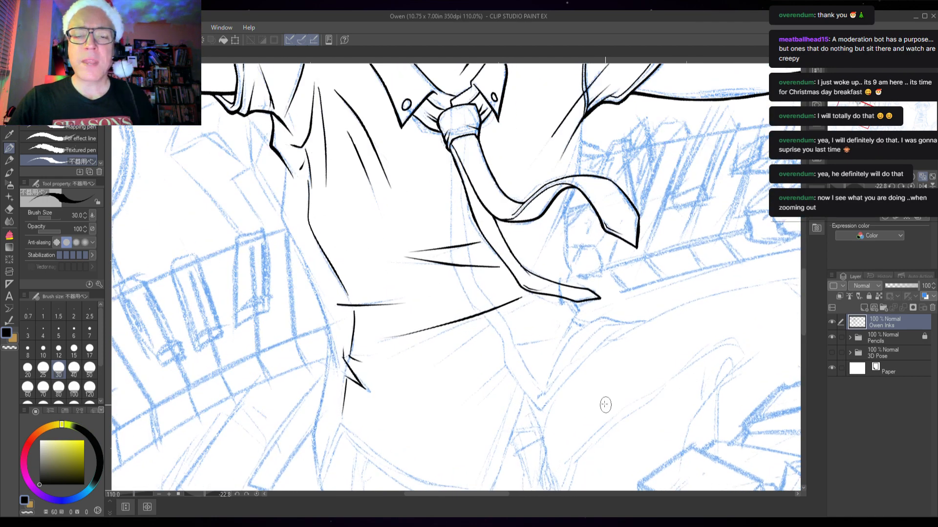
{"action": "mouse_move", "coordinate": [603, 400]}
{"action": "left_mouse_down"}
{"action": "mouse_move", "coordinate": [596, 356]}
{"action": "mouse_move", "coordinate": [665, 293]}
{"action": "left_mouse_up"}
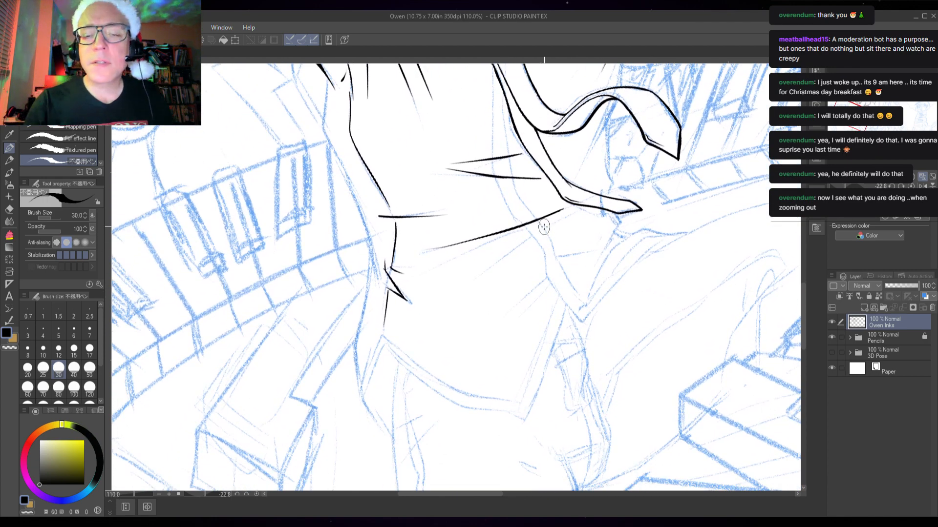
{"action": "left_click_drag", "start_coordinate": [560, 218], "coordinate": [467, 275]}
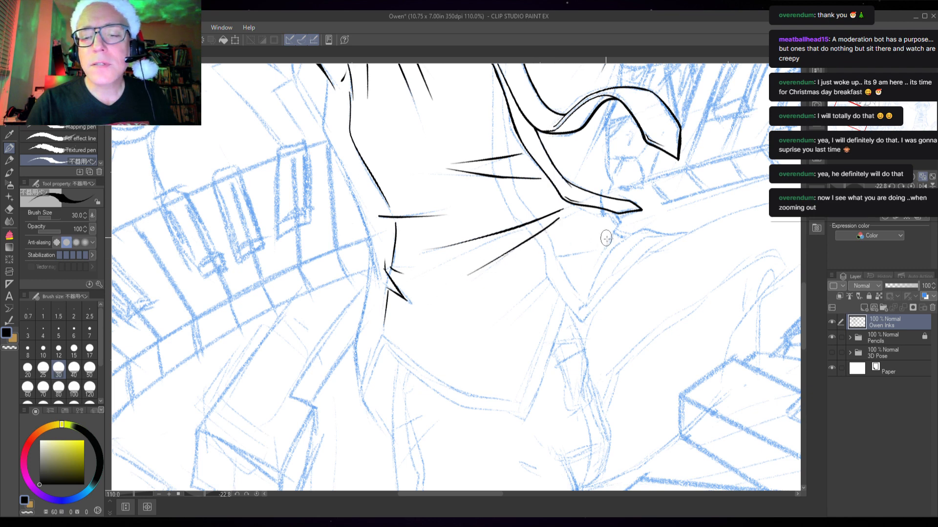
{"action": "mouse_move", "coordinate": [557, 257]}
{"action": "left_mouse_down"}
{"action": "mouse_move", "coordinate": [578, 251]}
{"action": "mouse_move", "coordinate": [467, 337]}
{"action": "left_mouse_up"}
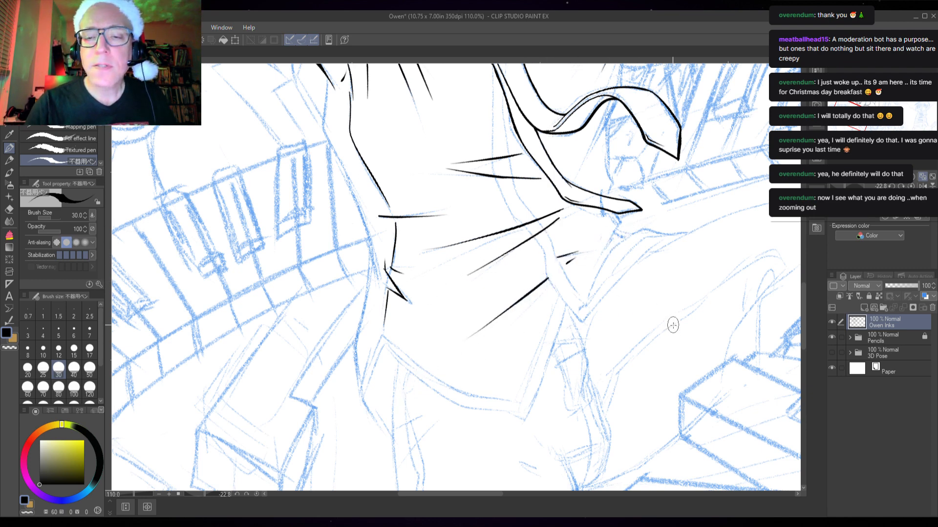
Step: Ink the jagged shirt fold just below the second tail's tip, with one line running out along the waist and another down the front edge
{"action": "left_click_drag", "start_coordinate": [647, 294], "coordinate": [542, 294]}
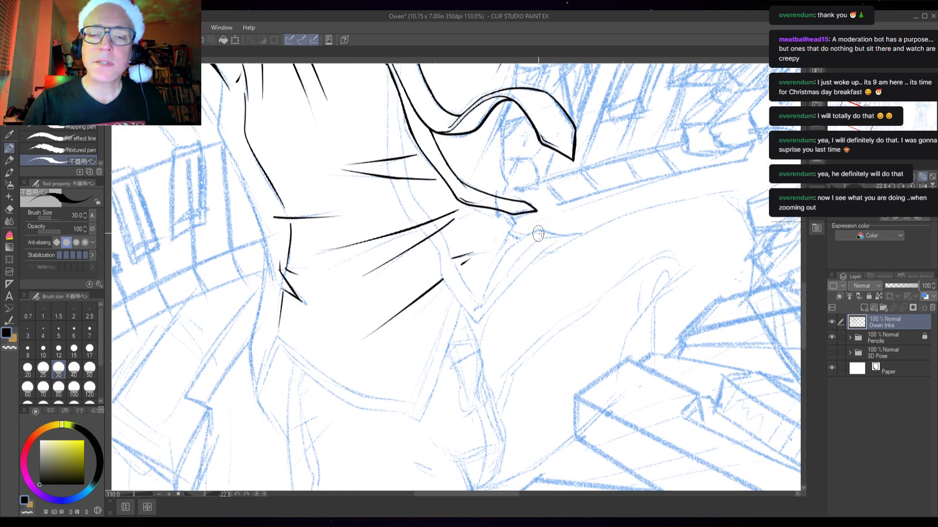
{"action": "mouse_move", "coordinate": [564, 235]}
{"action": "left_mouse_down"}
{"action": "mouse_move", "coordinate": [536, 230]}
{"action": "mouse_move", "coordinate": [510, 245]}
{"action": "mouse_move", "coordinate": [485, 289]}
{"action": "left_mouse_up"}
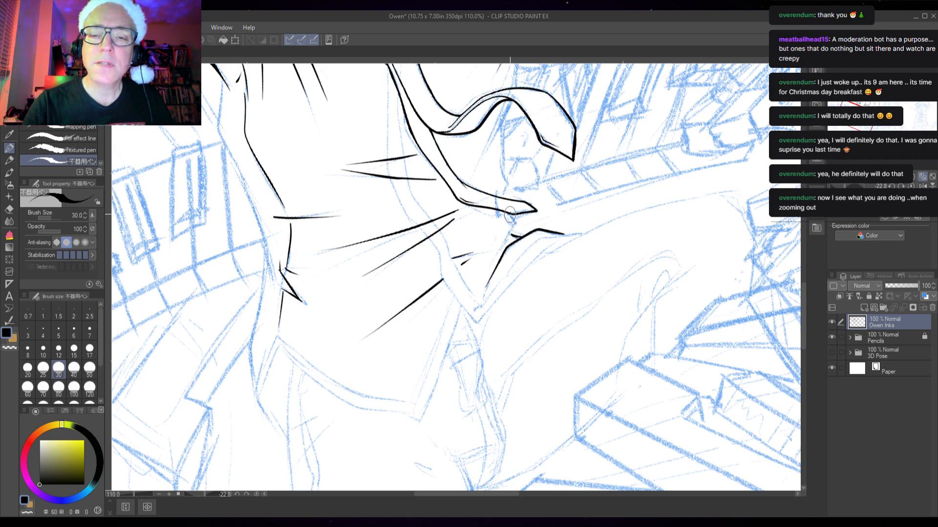
{"action": "mouse_move", "coordinate": [511, 214]}
{"action": "left_mouse_down"}
{"action": "mouse_move", "coordinate": [515, 228]}
{"action": "mouse_move", "coordinate": [494, 261]}
{"action": "left_mouse_up"}
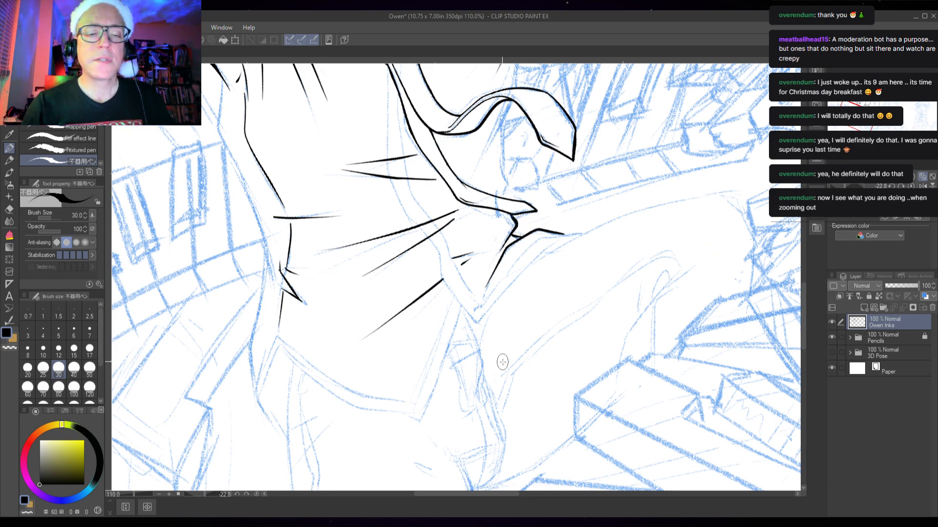
Step: Ink the shirt's other side contour from the armpit to the first tail and on down to the second, with a crease under the first tail
{"action": "left_click_drag", "start_coordinate": [588, 268], "coordinate": [561, 328]}
{"action": "scroll", "coordinate": [515, 222], "scroll_direction": "up", "scroll_amount": 2}
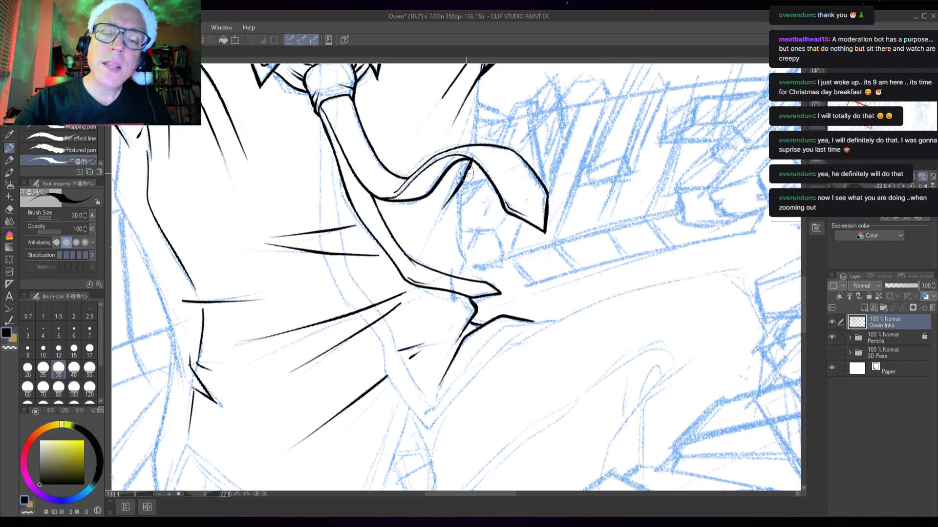
{"action": "scroll", "coordinate": [462, 165], "scroll_direction": "up", "scroll_amount": 2}
{"action": "scroll", "coordinate": [476, 156], "scroll_direction": "up", "scroll_amount": 6}
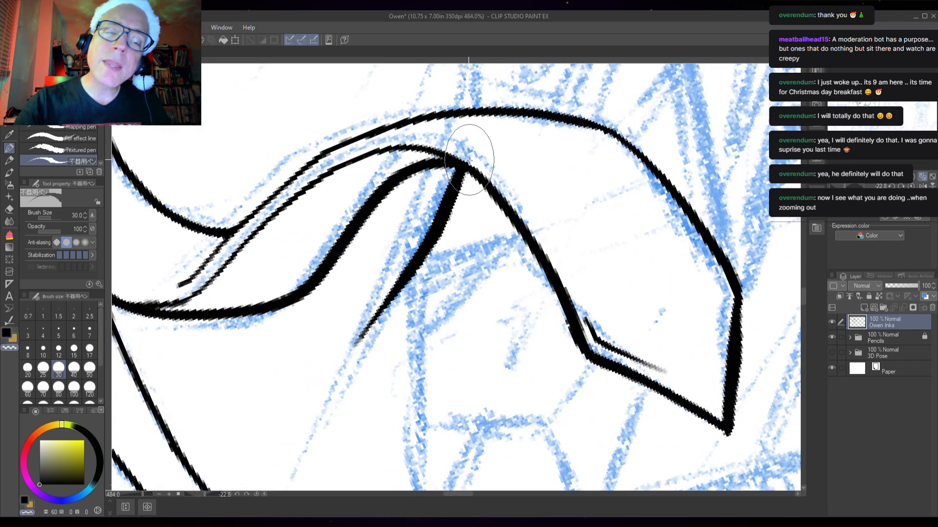
{"action": "scroll", "coordinate": [484, 260], "scroll_direction": "down", "scroll_amount": 3}
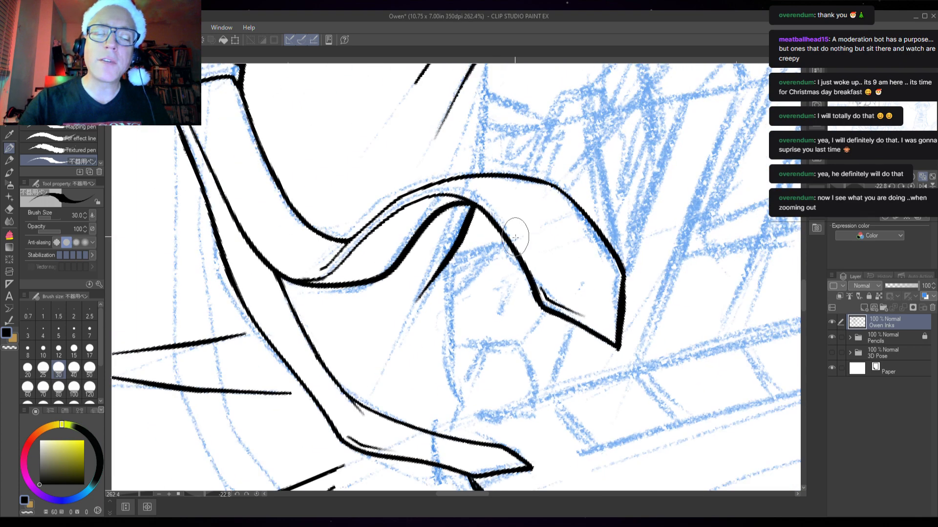
{"action": "scroll", "coordinate": [576, 259], "scroll_direction": "down", "scroll_amount": 2}
{"action": "left_click_drag", "start_coordinate": [528, 289], "coordinate": [486, 202]}
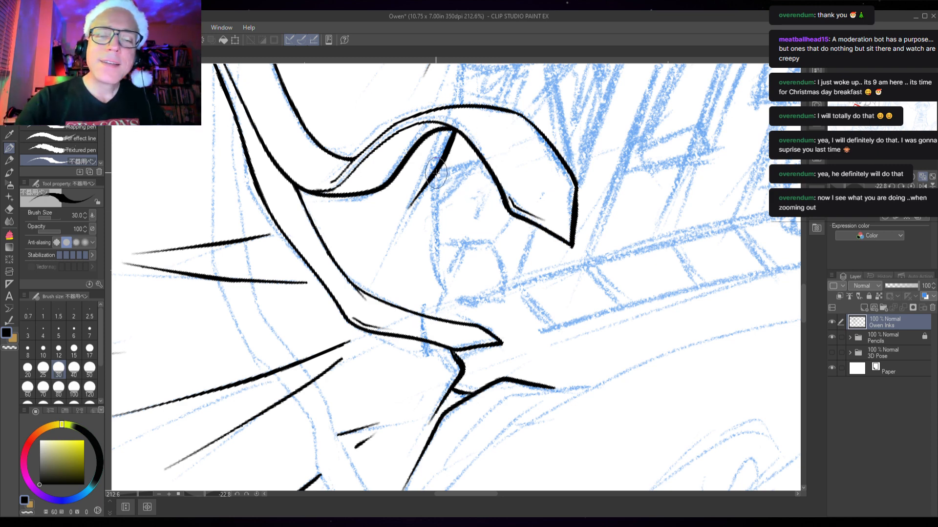
{"action": "mouse_move", "coordinate": [443, 156]}
{"action": "left_mouse_down"}
{"action": "mouse_move", "coordinate": [428, 212]}
{"action": "mouse_move", "coordinate": [448, 289]}
{"action": "mouse_move", "coordinate": [439, 318]}
{"action": "mouse_move", "coordinate": [451, 295]}
{"action": "mouse_move", "coordinate": [444, 271]}
{"action": "mouse_move", "coordinate": [444, 313]}
{"action": "left_mouse_up"}
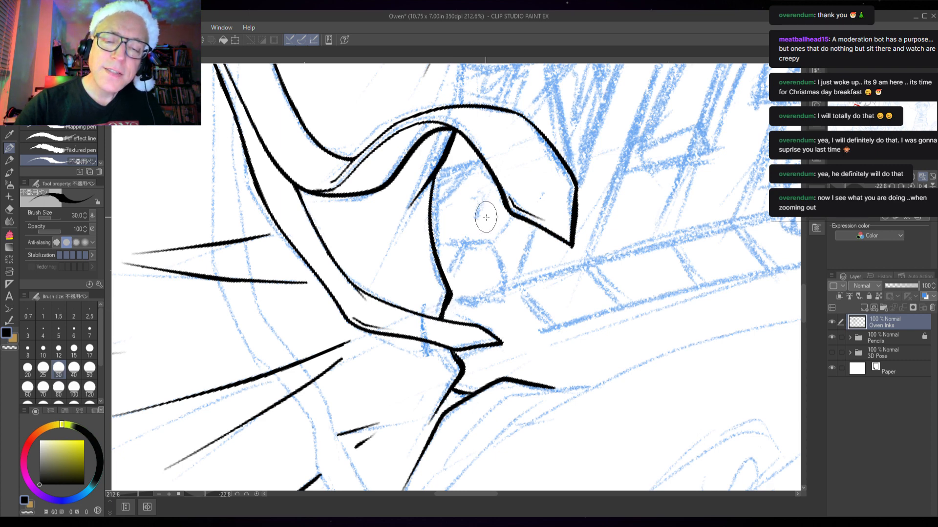
{"action": "left_click_drag", "start_coordinate": [492, 140], "coordinate": [453, 337]}
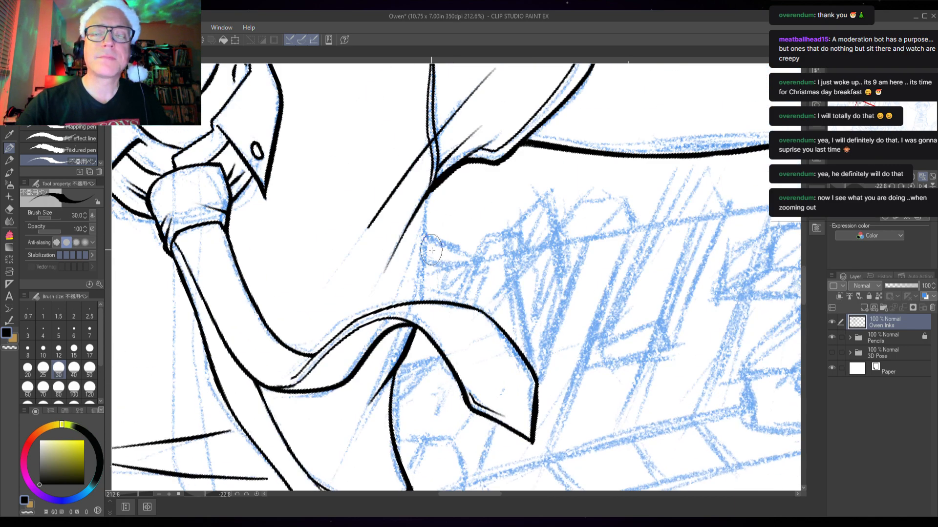
{"action": "left_click_drag", "start_coordinate": [433, 185], "coordinate": [423, 295]}
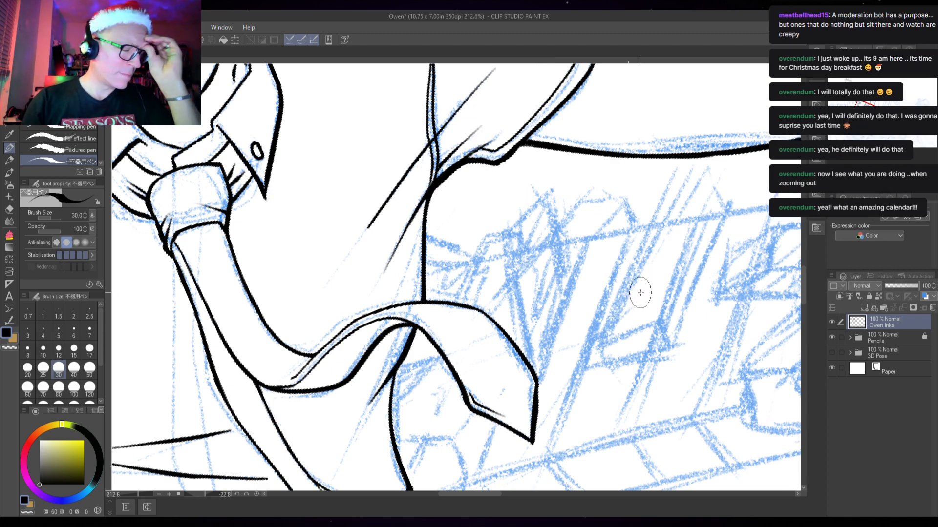
Step: Save the illustration file
{"action": "scroll", "coordinate": [561, 296], "scroll_direction": "down", "scroll_amount": 1}
{"action": "scroll", "coordinate": [562, 296], "scroll_direction": "down", "scroll_amount": 5}
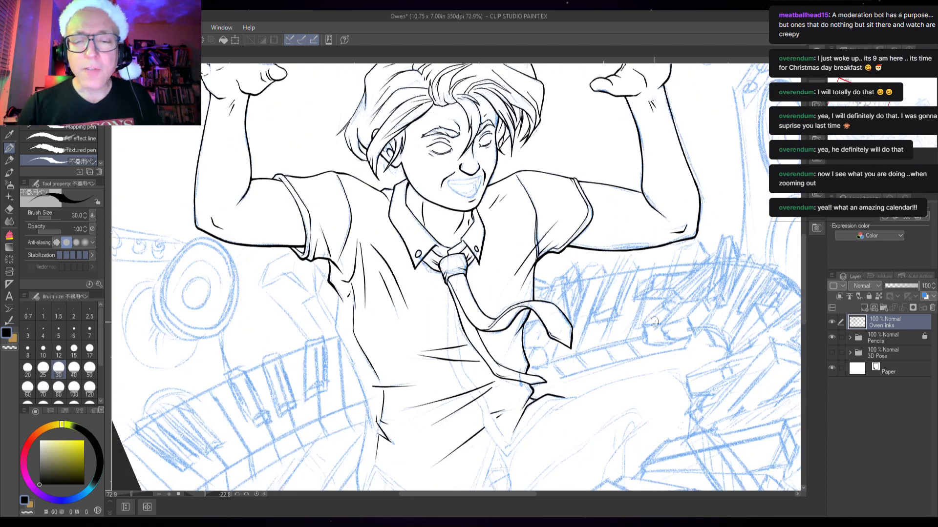
{"action": "left_click_drag", "start_coordinate": [641, 349], "coordinate": [664, 267]}
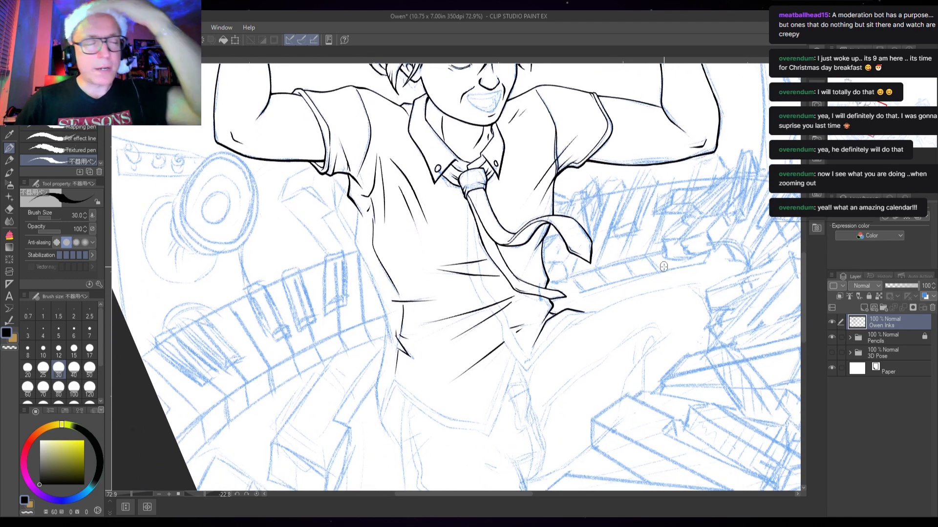
{"action": "left_click_drag", "start_coordinate": [583, 355], "coordinate": [555, 260]}
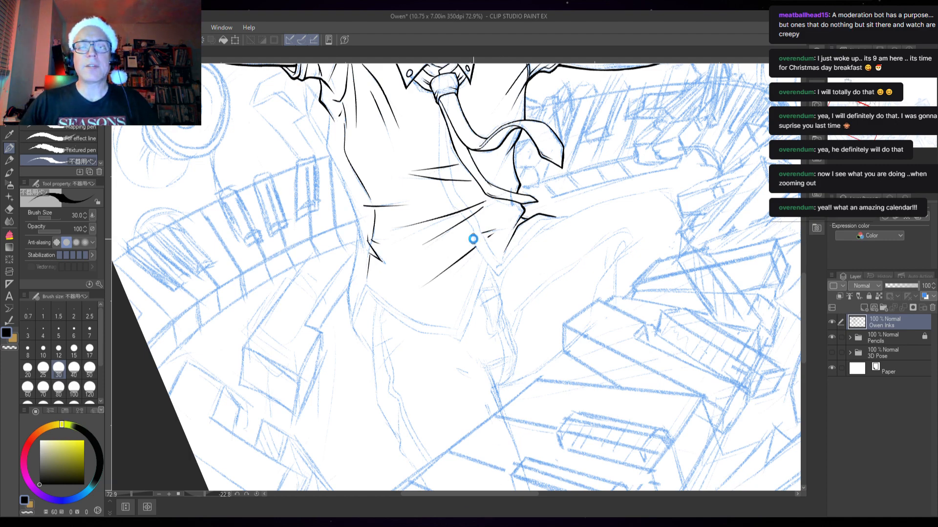
{"action": "key", "text": "ctrl+s"}
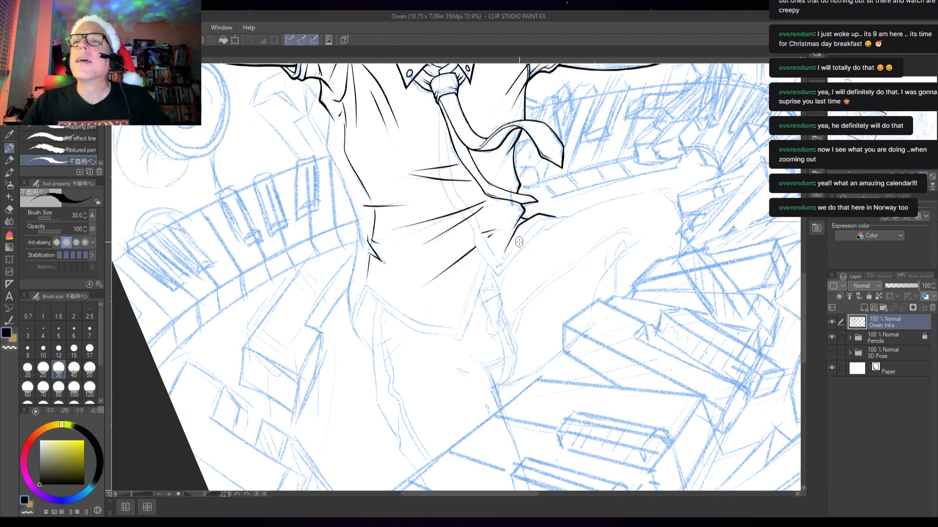
Step: Examine the inked figure at several zoom levels, reset the canvas rotation and fit the whole page in view
{"action": "scroll", "coordinate": [519, 242], "scroll_direction": "down", "scroll_amount": 3}
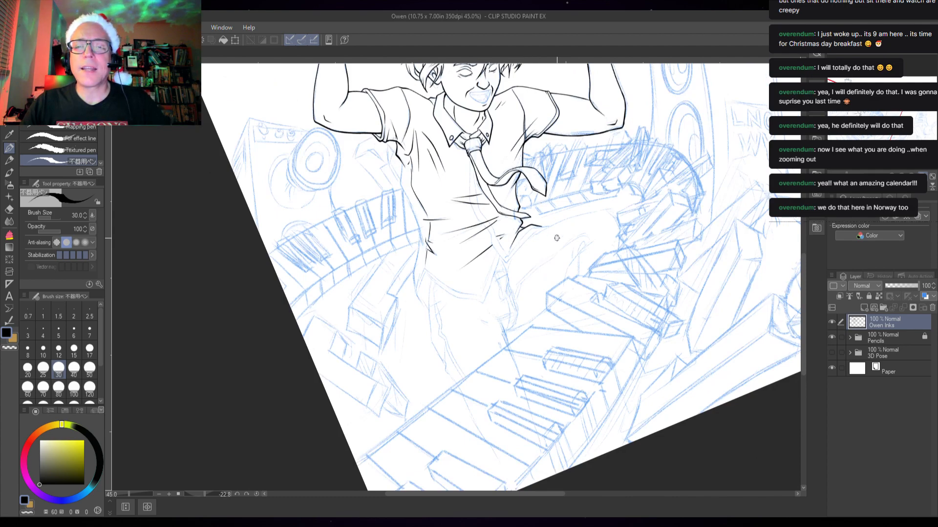
{"action": "scroll", "coordinate": [556, 241], "scroll_direction": "up", "scroll_amount": 2}
{"action": "scroll", "coordinate": [469, 292], "scroll_direction": "down", "scroll_amount": 2}
{"action": "scroll", "coordinate": [469, 292], "scroll_direction": "up", "scroll_amount": 4}
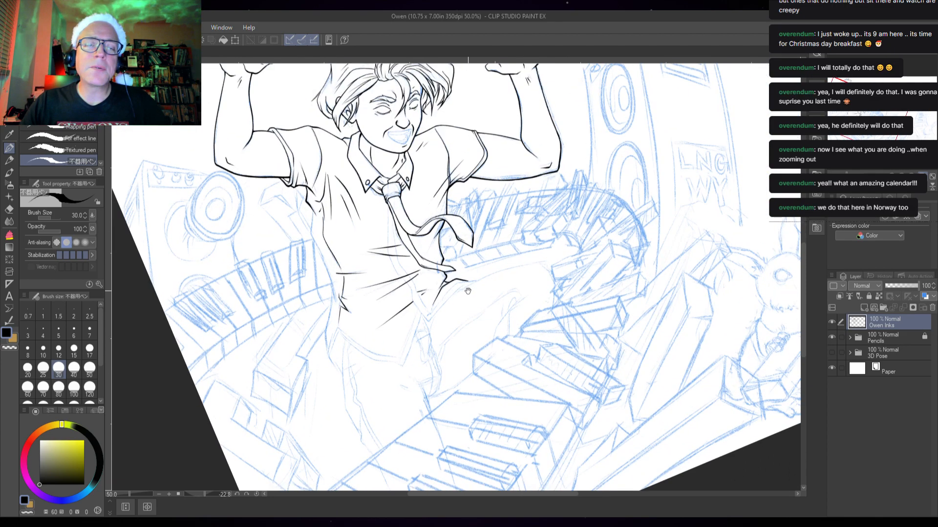
{"action": "left_click_drag", "start_coordinate": [408, 299], "coordinate": [518, 526]}
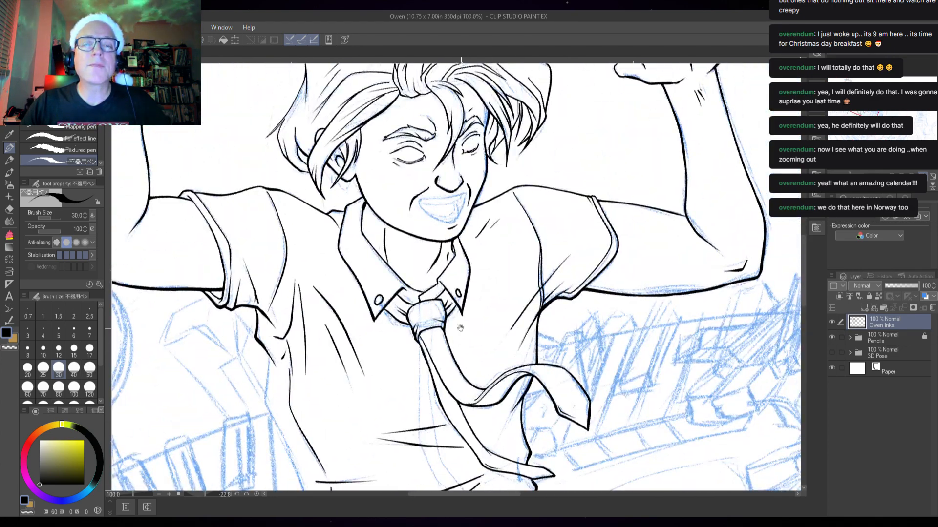
{"action": "scroll", "coordinate": [479, 295], "scroll_direction": "down", "scroll_amount": 2}
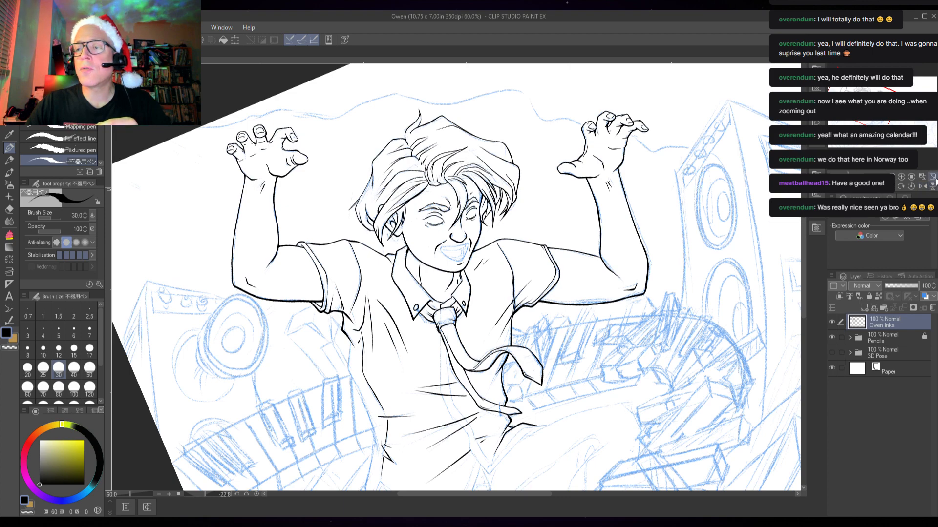
{"action": "left_click", "coordinate": [912, 187]}
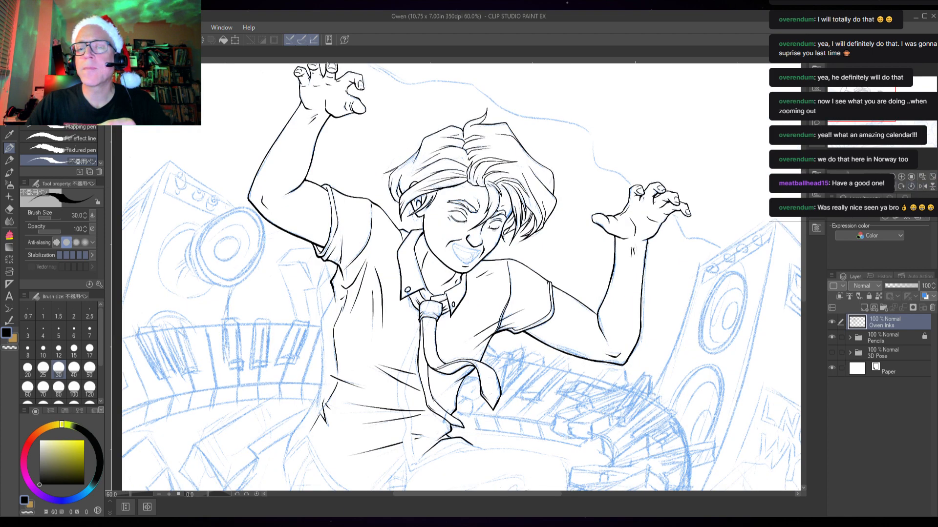
{"action": "scroll", "coordinate": [628, 200], "scroll_direction": "down", "scroll_amount": 2}
{"action": "left_click", "coordinate": [922, 180]}
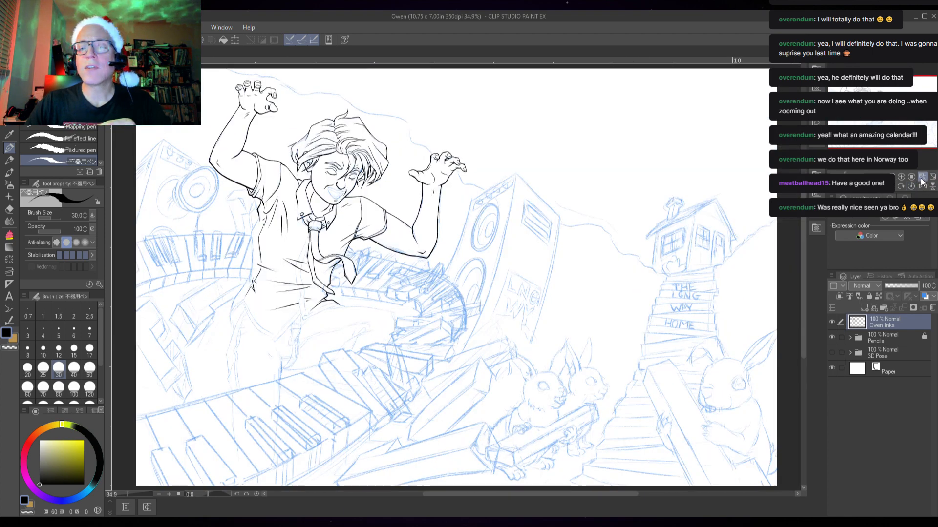